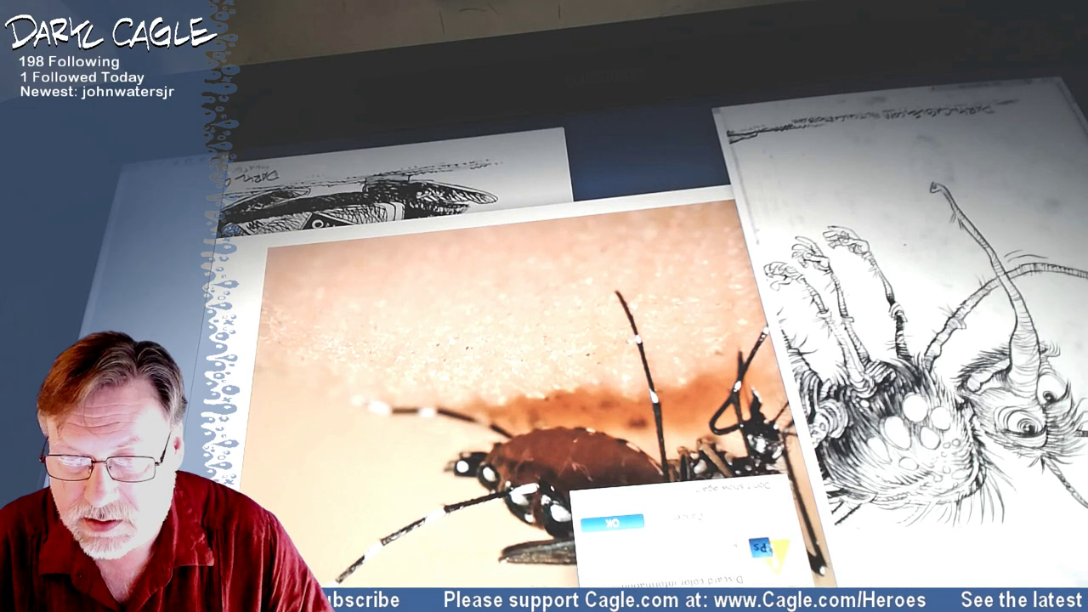
# Confirm discarding the scan's color information to convert it to grayscale.
pyautogui.press('Return')
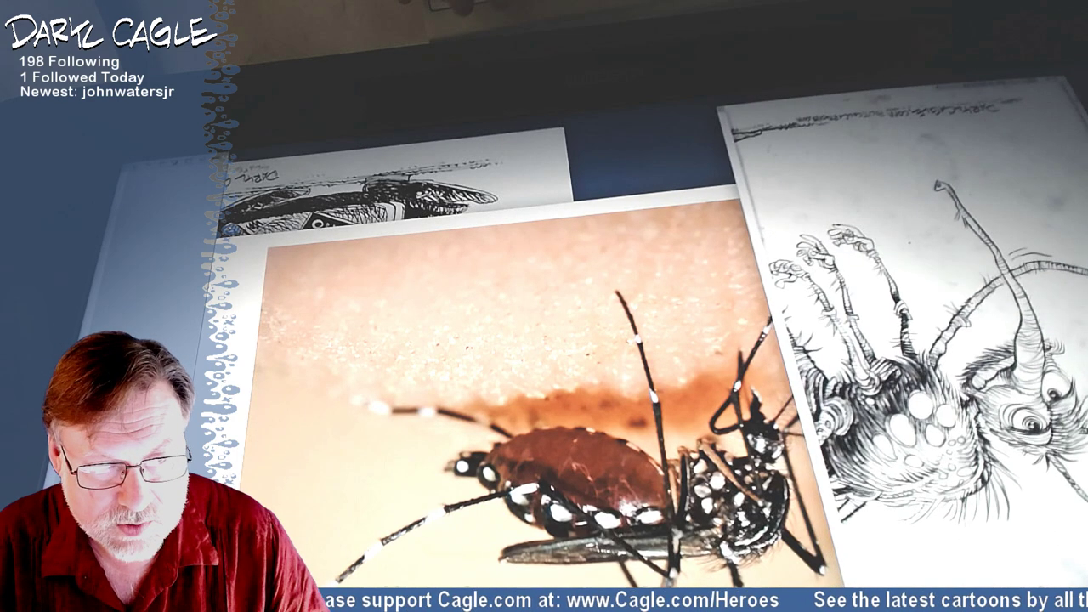
pyautogui.press('super+Tab')
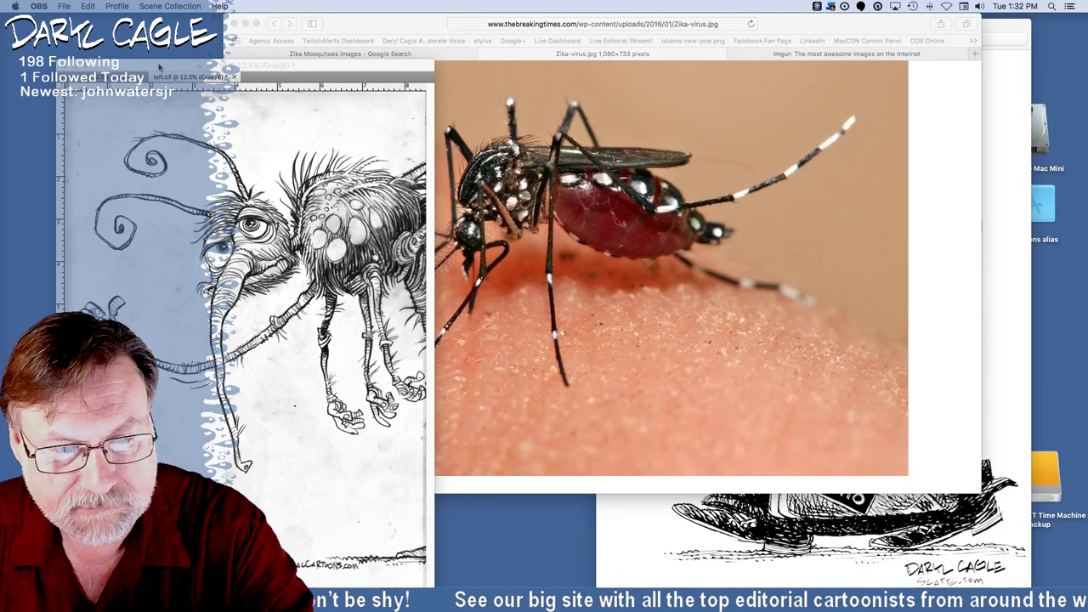
# Bring left.tif forward in Photoshop and widen its canvas to 17 inches.
pyautogui.moveTo(268, 70); pyautogui.dragTo(347, 77)
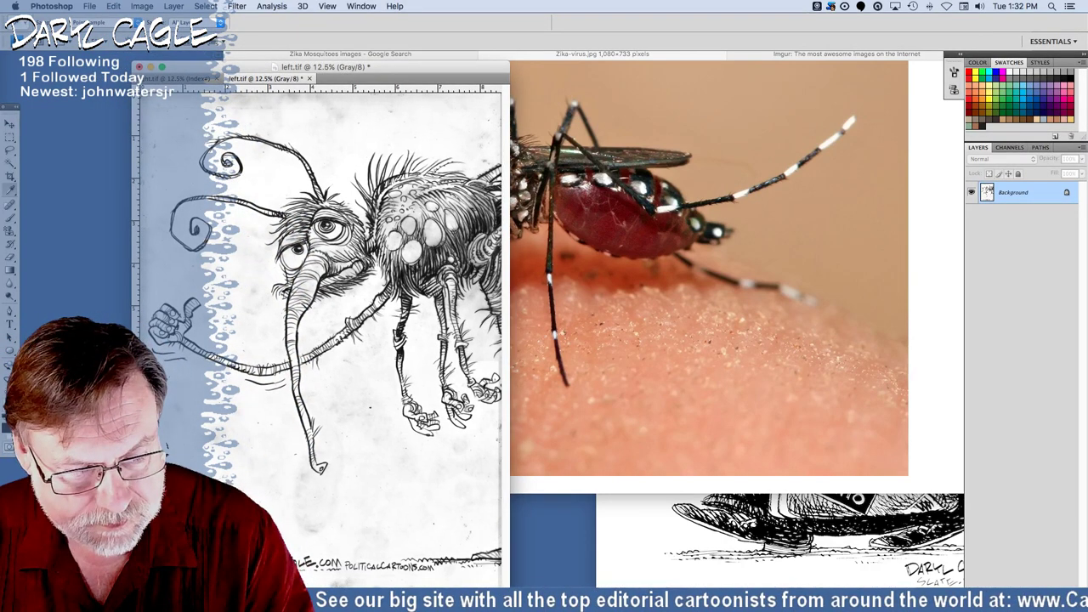
pyautogui.click(142, 7)
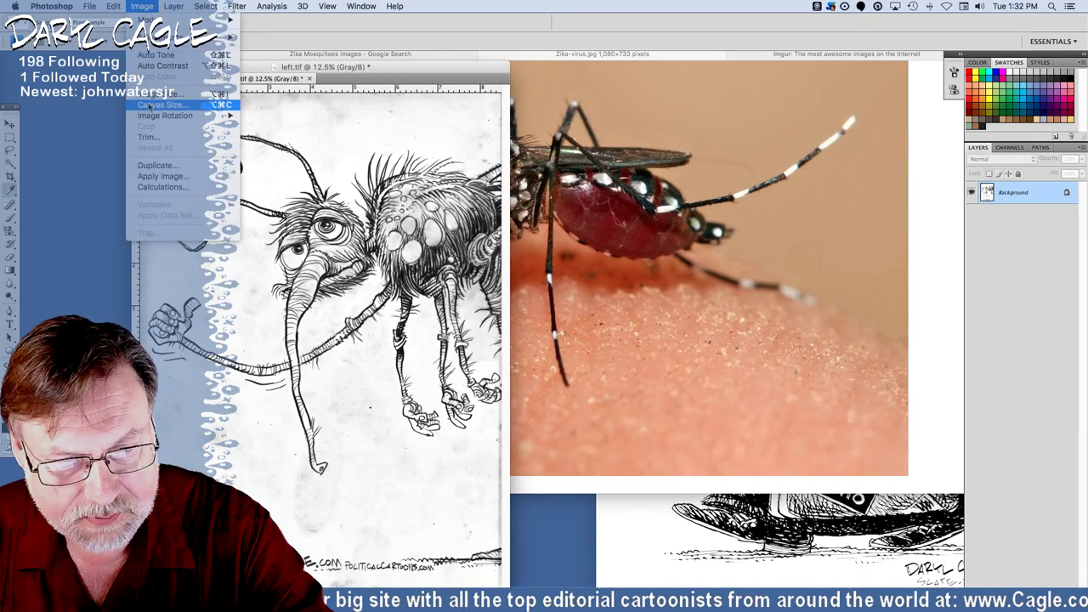
pyautogui.click(153, 104)
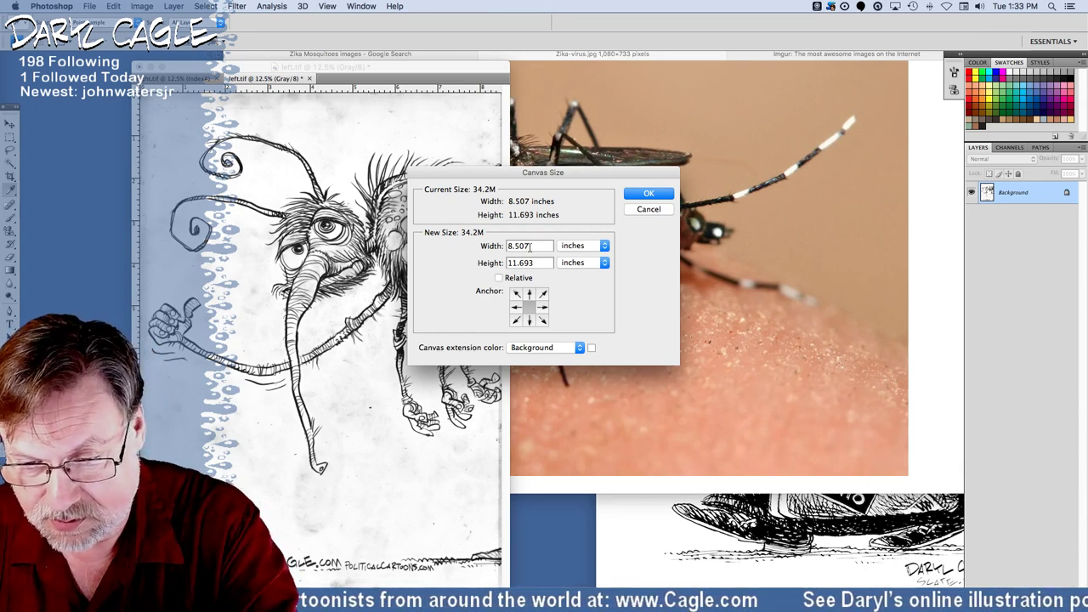
pyautogui.moveTo(529, 246); pyautogui.dragTo(491, 227)
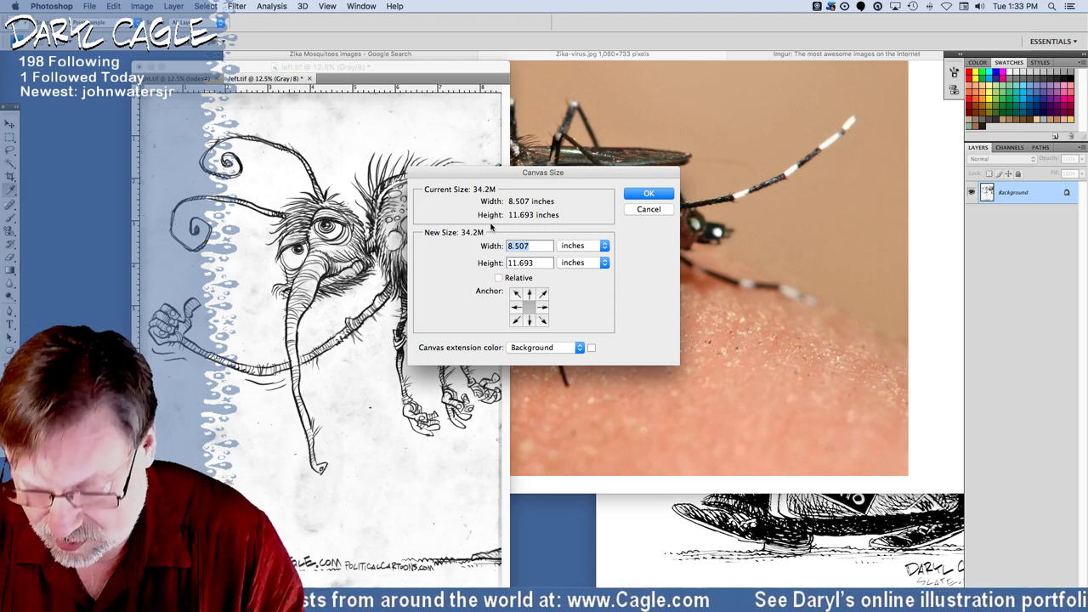
pyautogui.write('17')
pyautogui.press('Return')
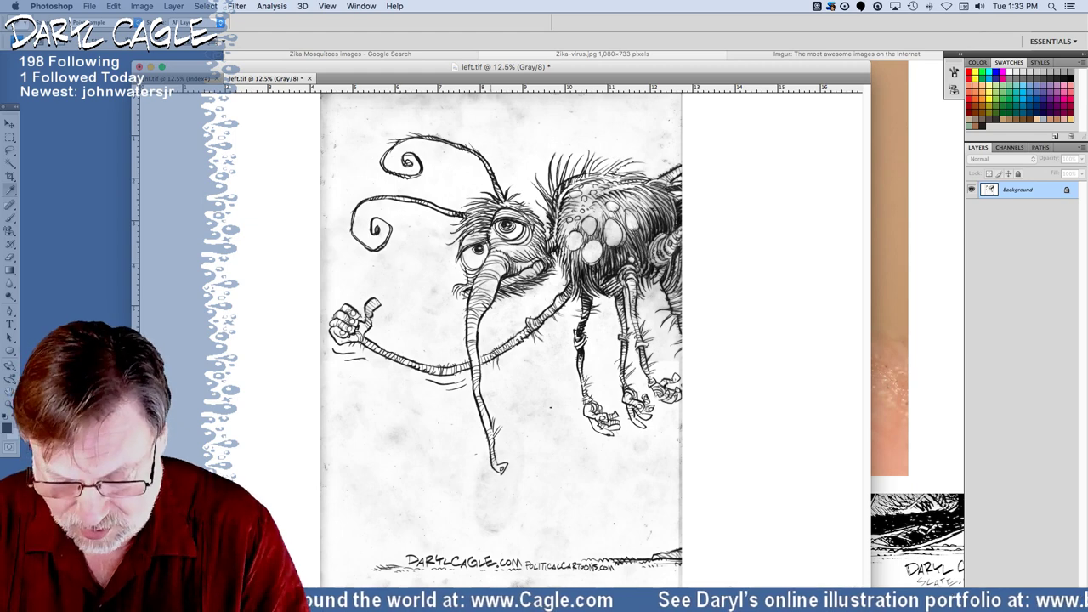
# Select the whole image and shift the drawing to the canvas's left edge, leaving blank space on its right.
pyautogui.press('super+a')
pyautogui.moveTo(417, 372); pyautogui.dragTo(226, 363)
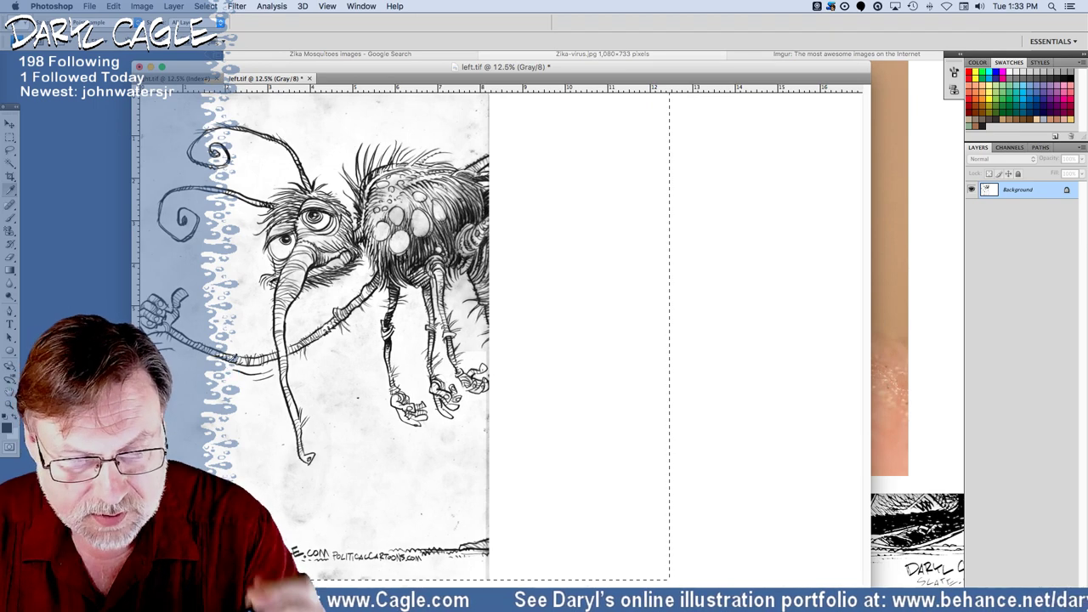
pyautogui.moveTo(216, 418); pyautogui.dragTo(227, 420)
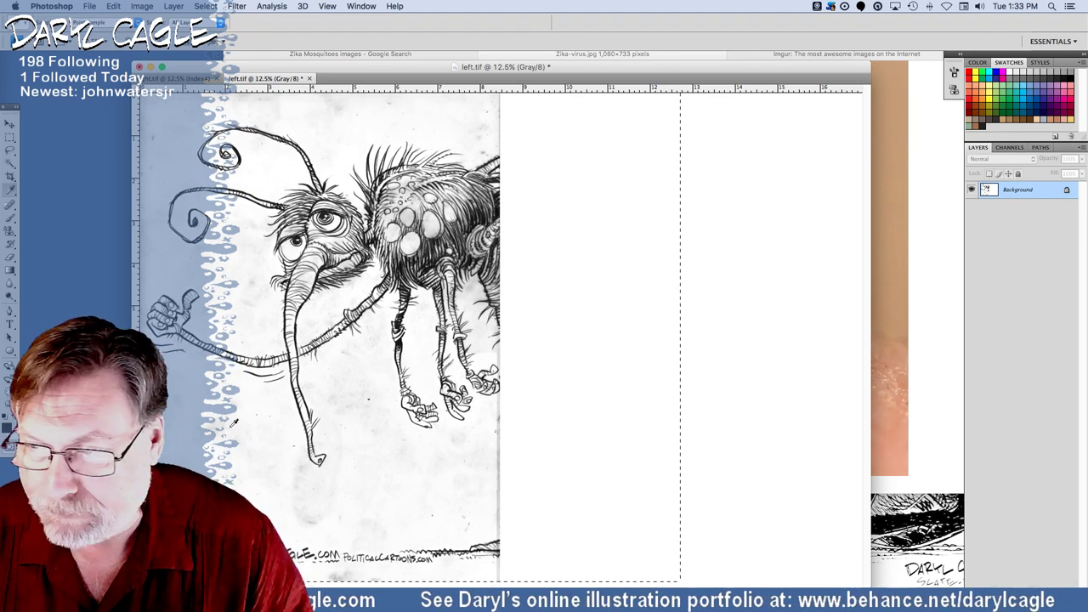
# Convert the Background of left.tif into a regular layer with the default settings.
pyautogui.click(142, 7)
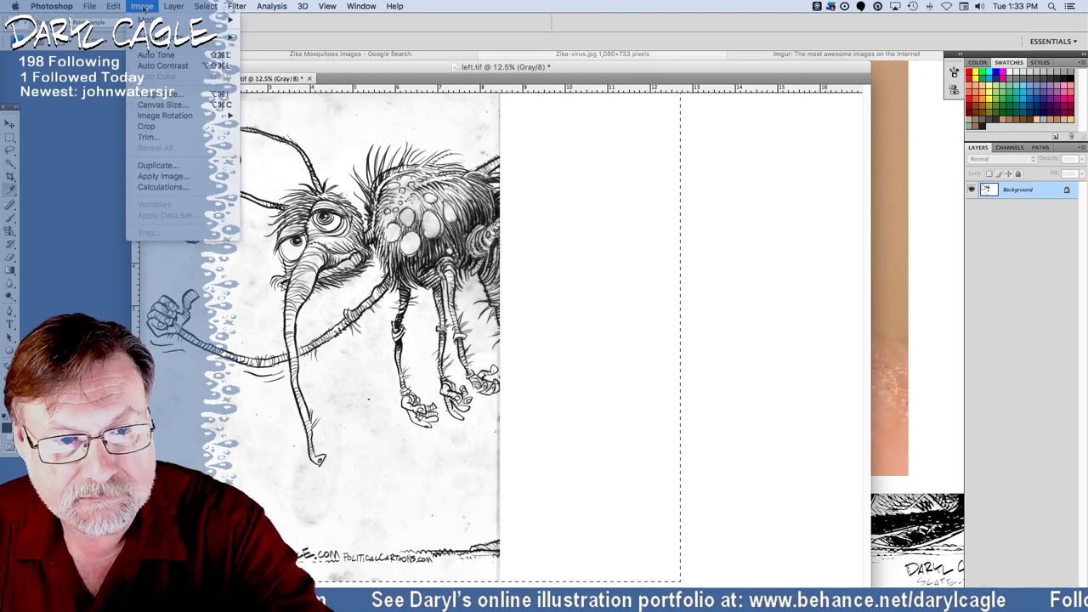
pyautogui.doubleClick(1006, 189)
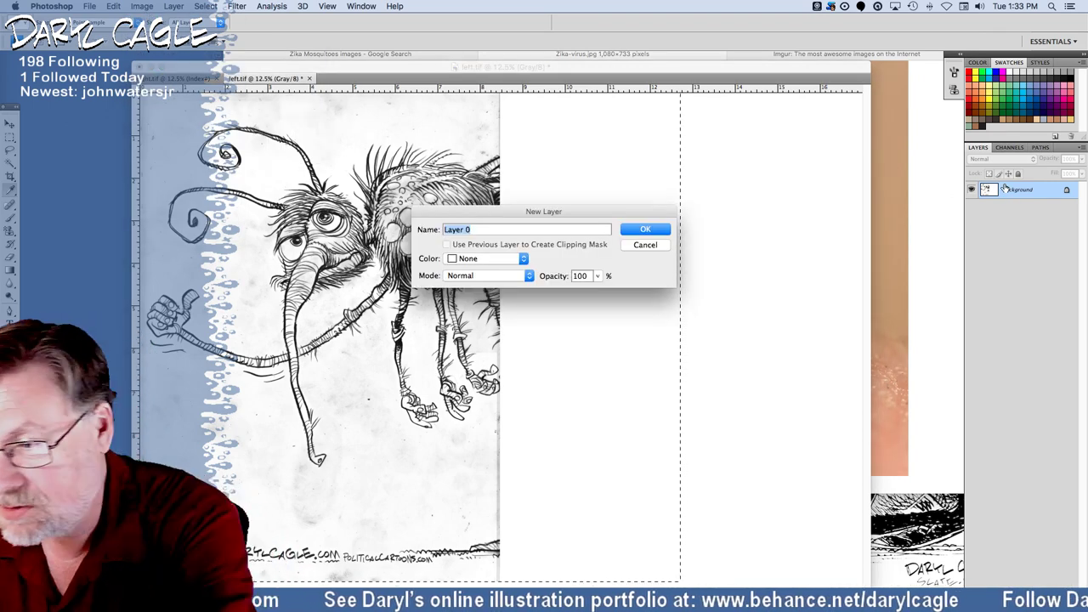
pyautogui.press('Return')
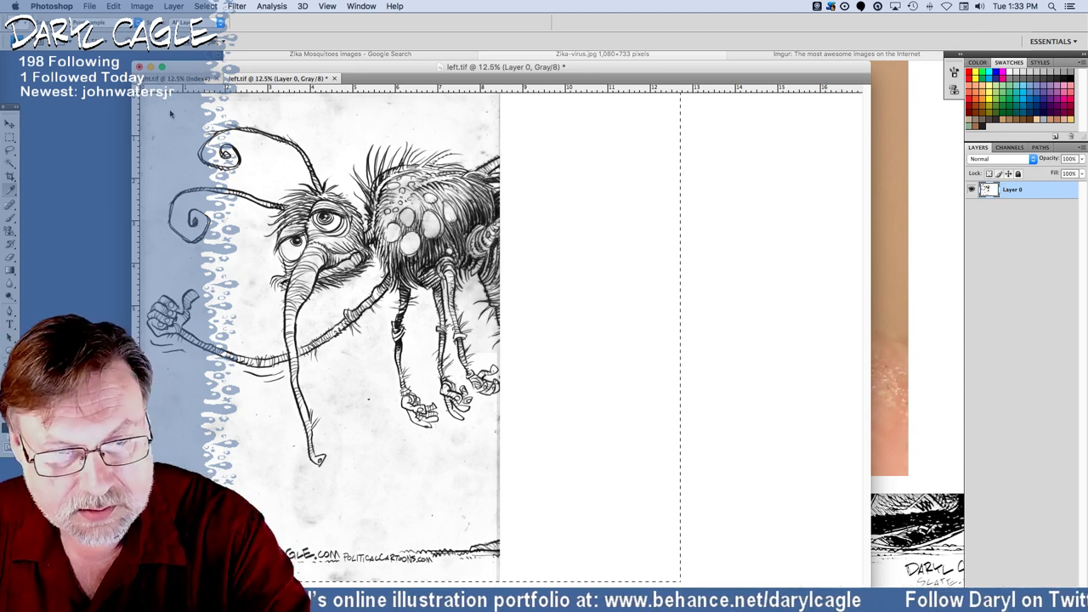
# Copy the whole right.tif drawing into left.tif as a new layer and align it with the mosquito's left half.
pyautogui.click(174, 79)
pyautogui.press('super+a')
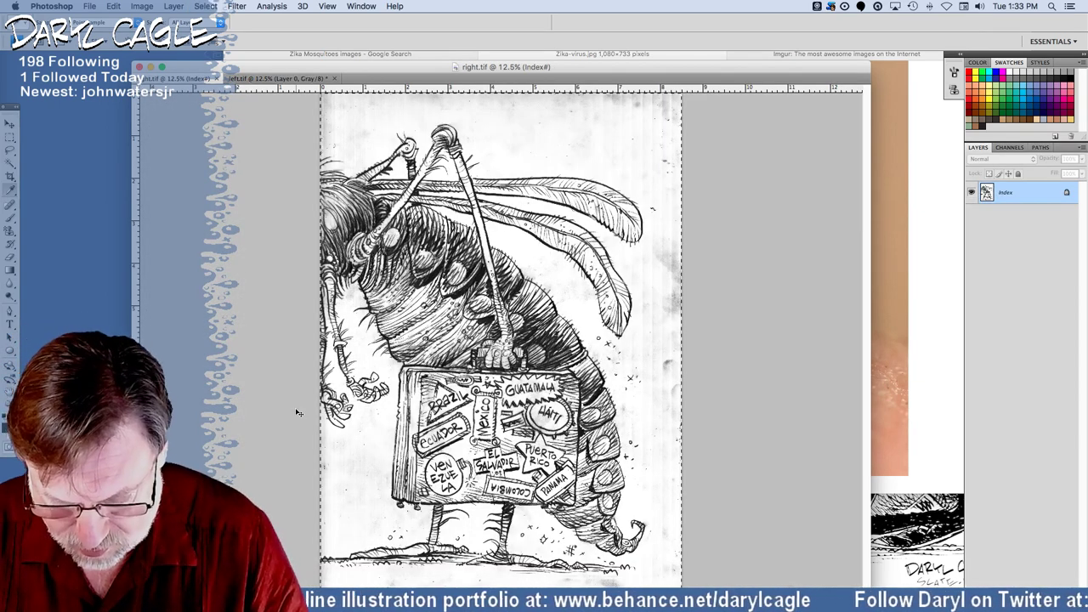
pyautogui.click(242, 81)
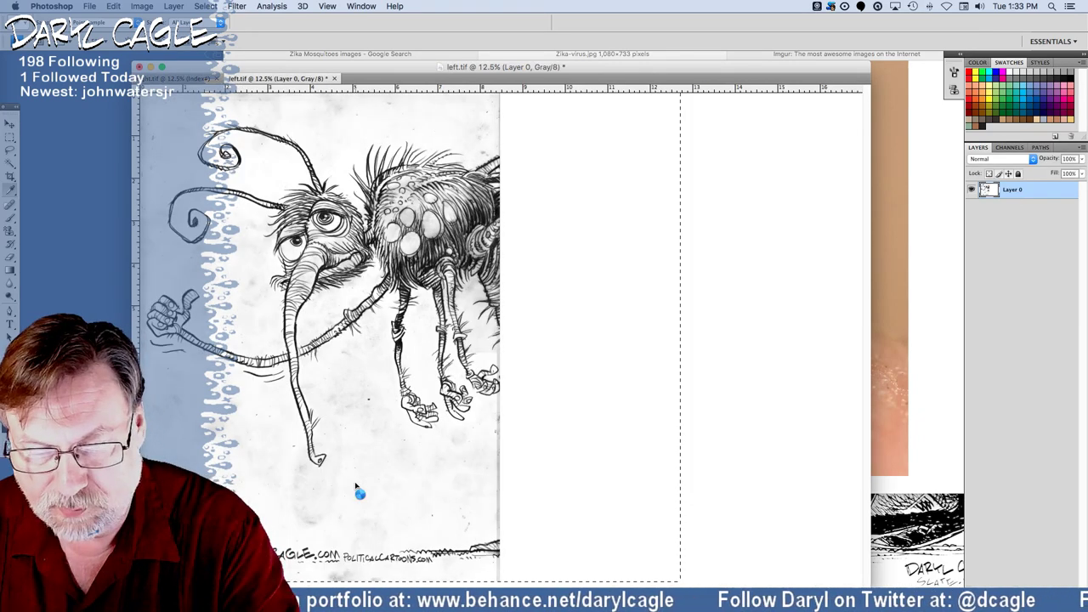
pyautogui.moveTo(274, 309); pyautogui.dragTo(481, 292)
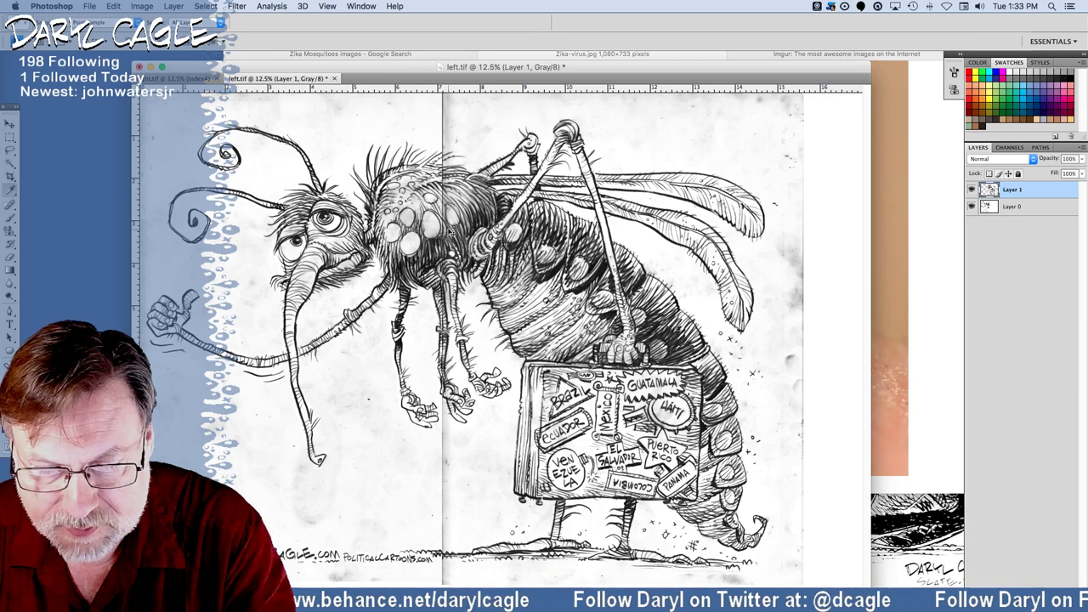
pyautogui.moveTo(449, 230); pyautogui.dragTo(448, 227)
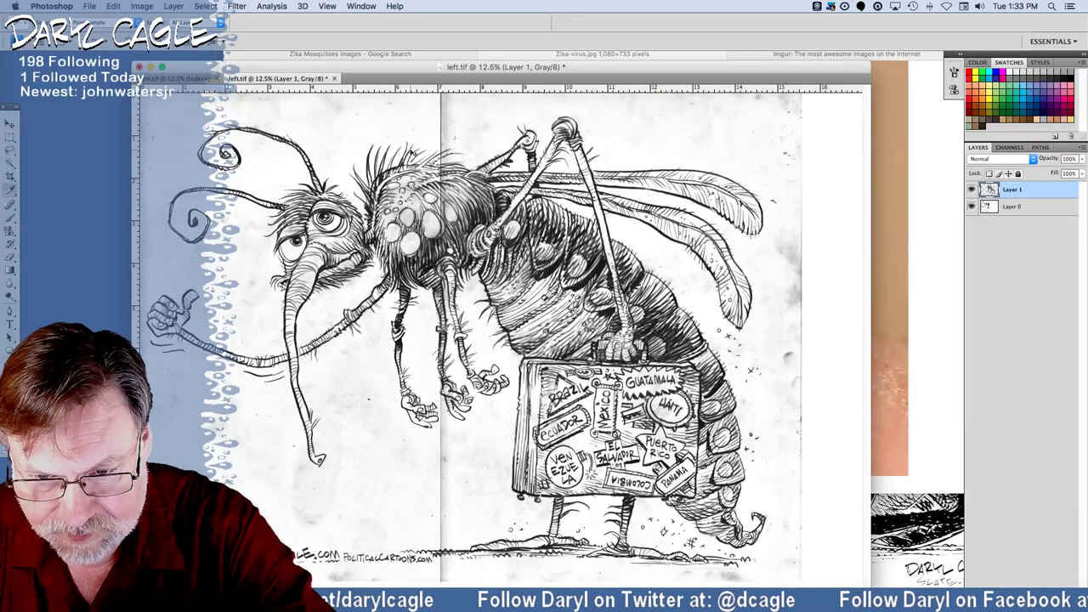
# Lasso the strip around the visible seam on the right half's layer, delete it, and flatten the image.
pyautogui.press('l')
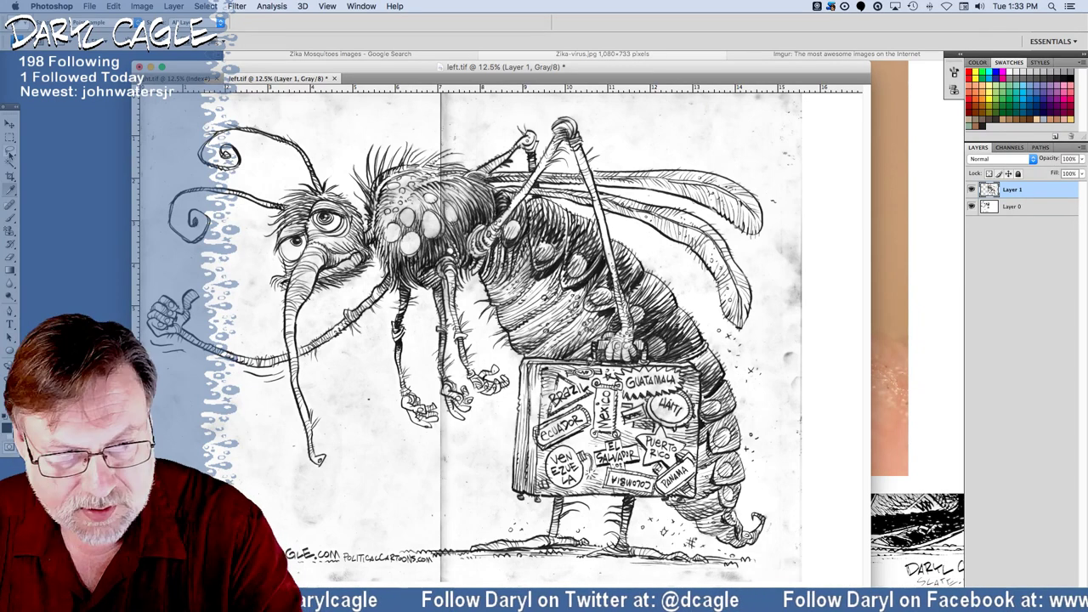
pyautogui.moveTo(420, 105)
pyautogui.mouseDown()
pyautogui.moveTo(465, 100)
pyautogui.moveTo(459, 201)
pyautogui.mouseUp()
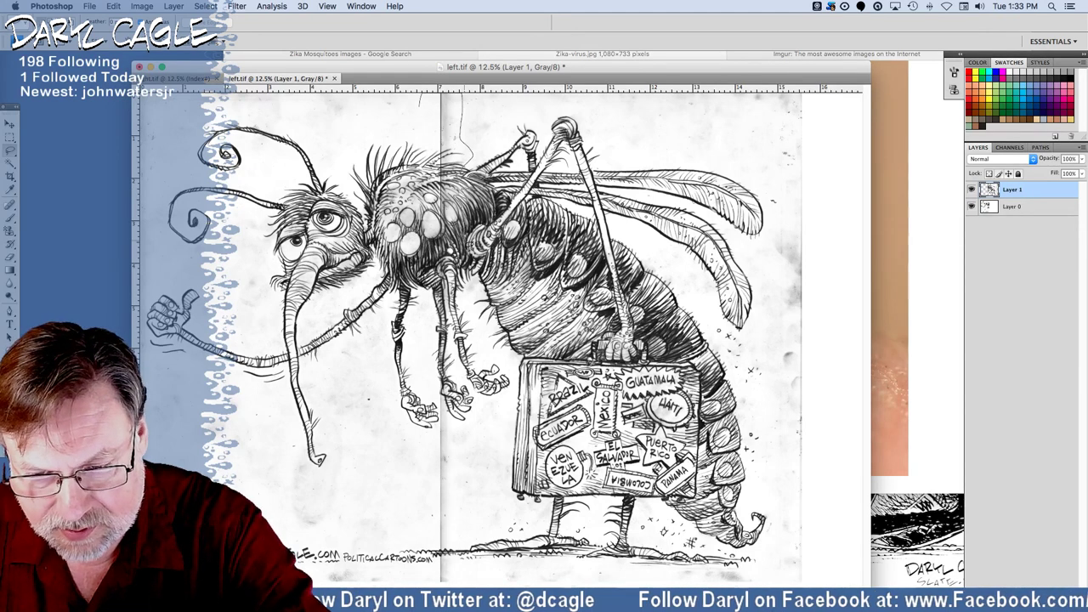
pyautogui.moveTo(463, 247)
pyautogui.mouseDown()
pyautogui.moveTo(469, 322)
pyautogui.moveTo(515, 377)
pyautogui.moveTo(467, 455)
pyautogui.moveTo(462, 514)
pyautogui.moveTo(482, 572)
pyautogui.moveTo(460, 587)
pyautogui.moveTo(394, 505)
pyautogui.mouseUp()
pyautogui.press('Delete')
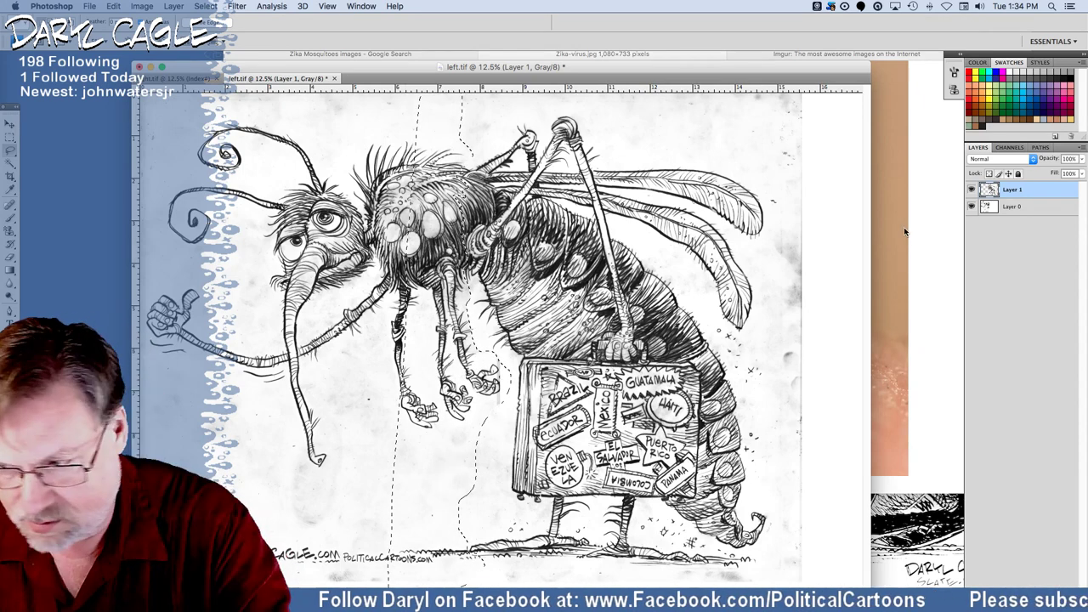
pyautogui.click(1082, 148)
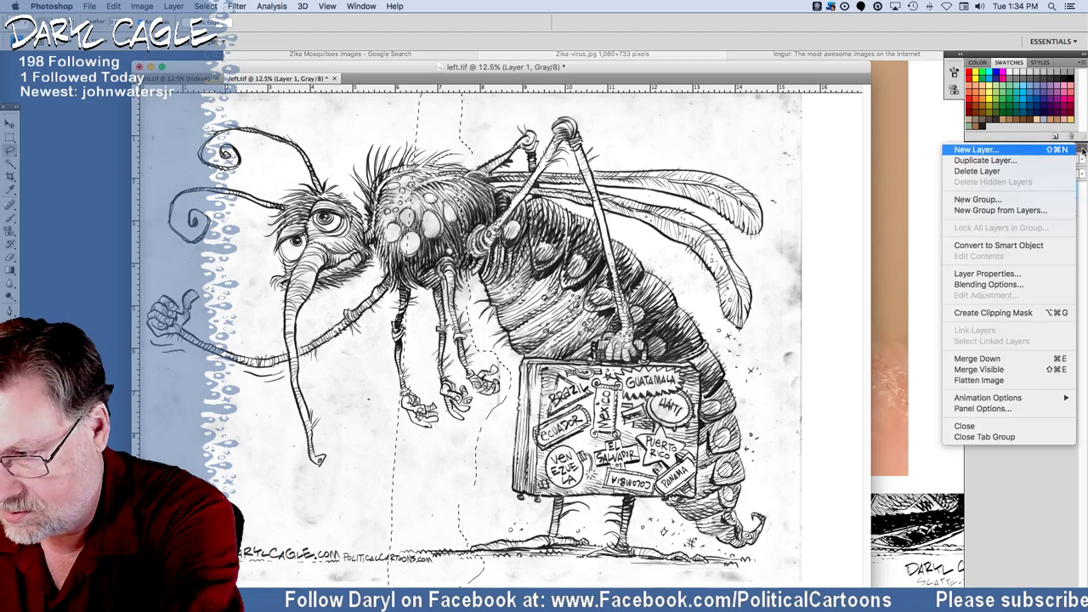
pyautogui.click(979, 381)
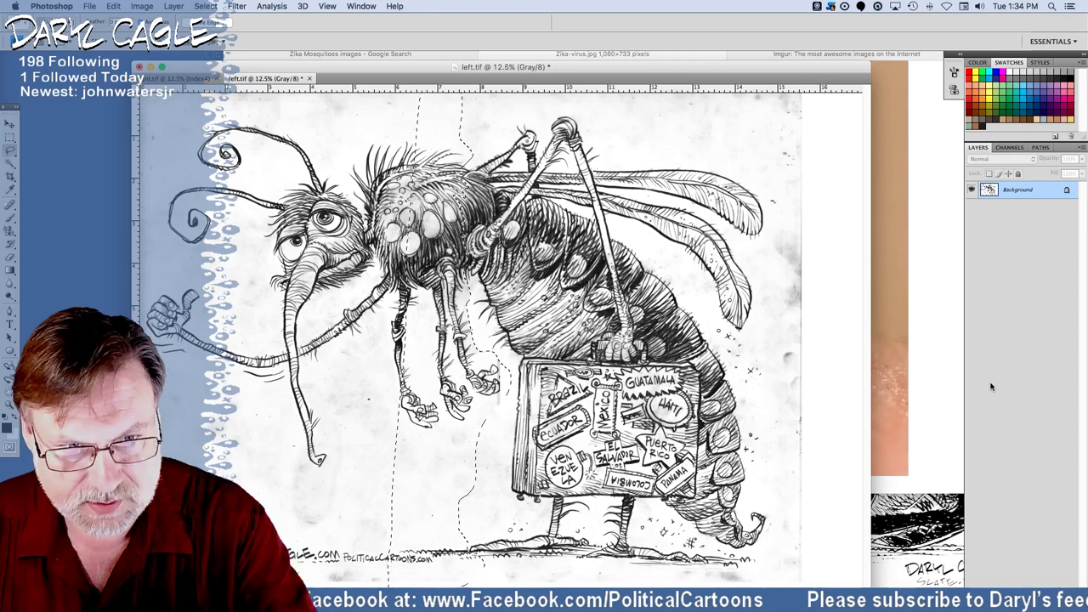
# Rotate the whole canvas of left.tif 0.3° counterclockwise.
pyautogui.press('super+a')
pyautogui.click(141, 6)
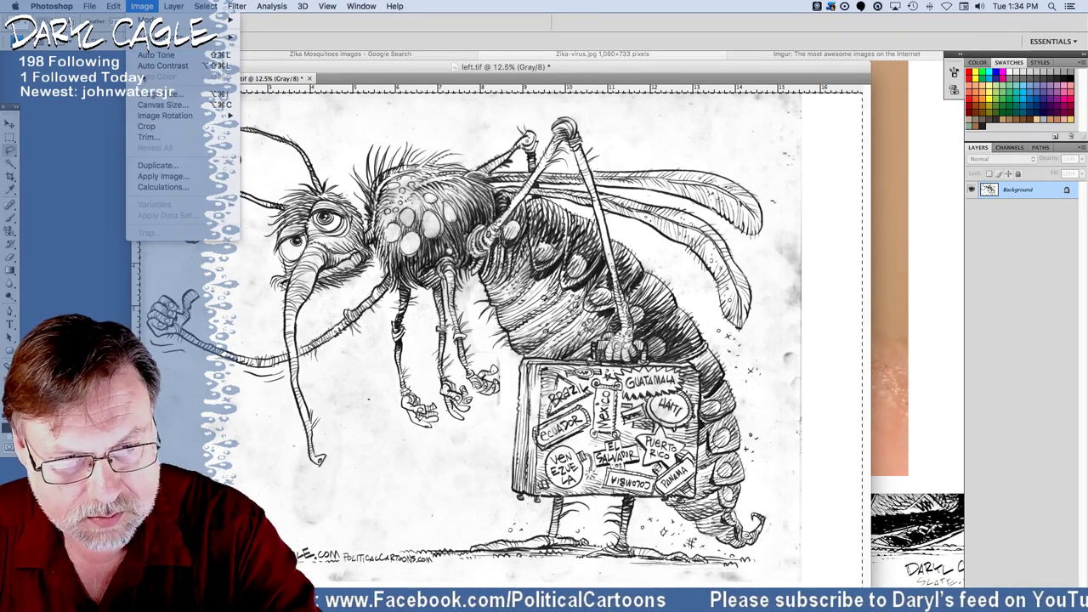
pyautogui.moveTo(173, 115)
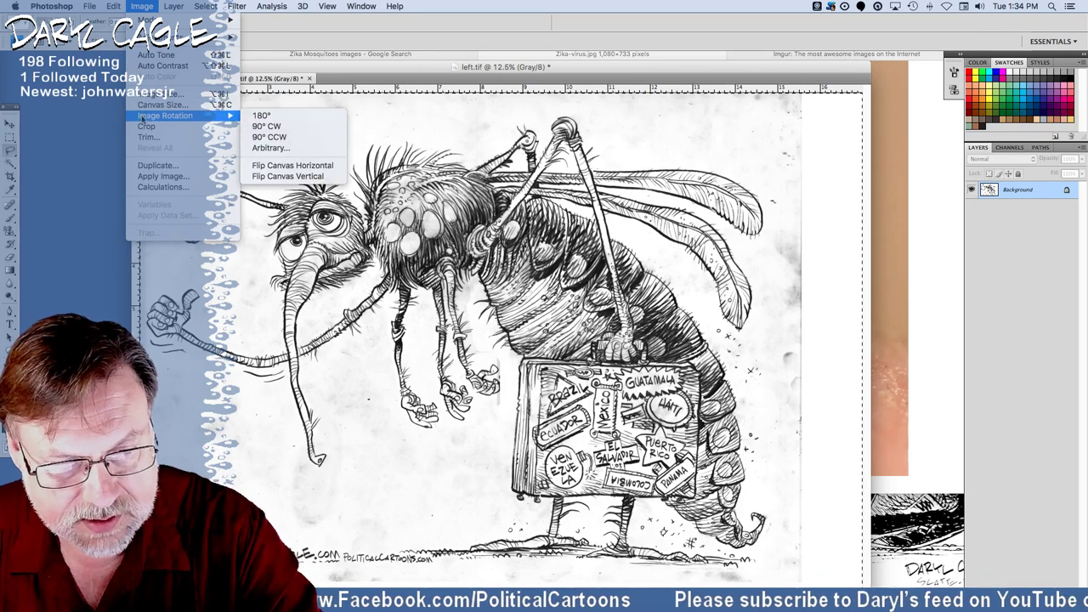
pyautogui.click(271, 150)
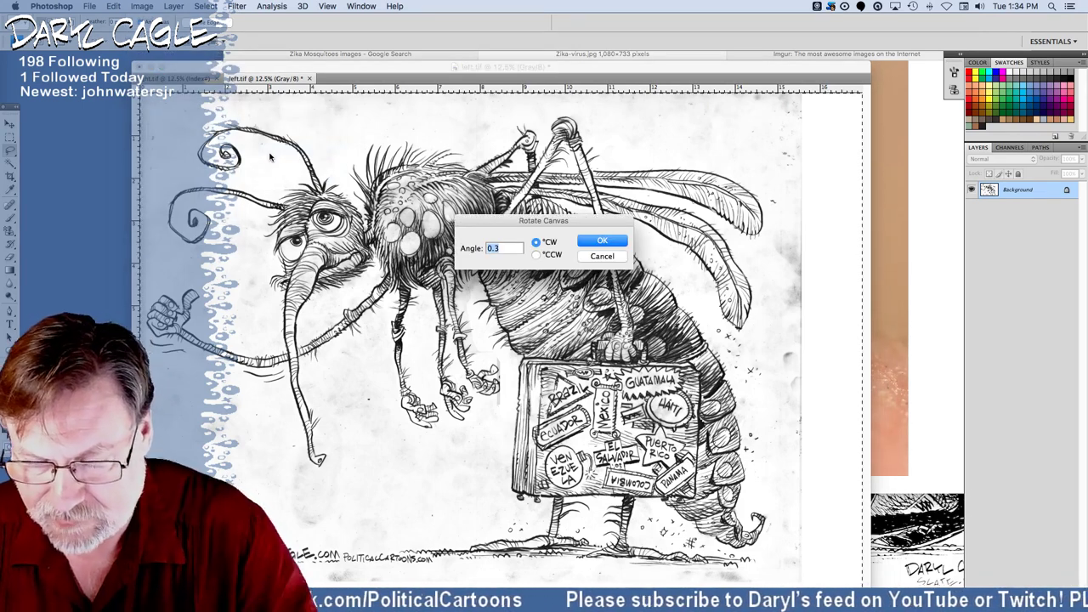
pyautogui.click(537, 254)
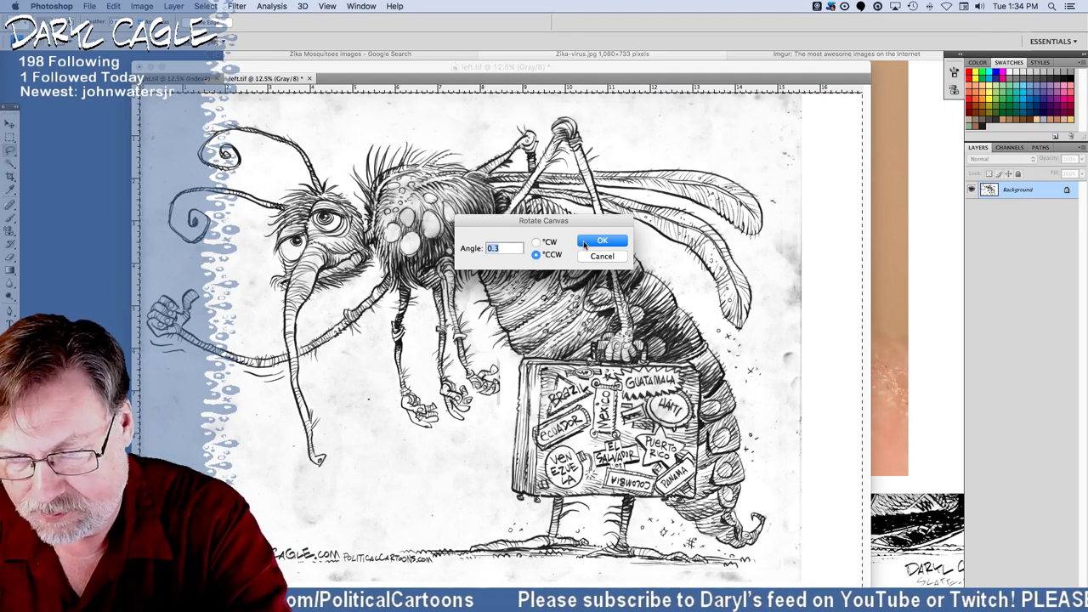
pyautogui.click(585, 245)
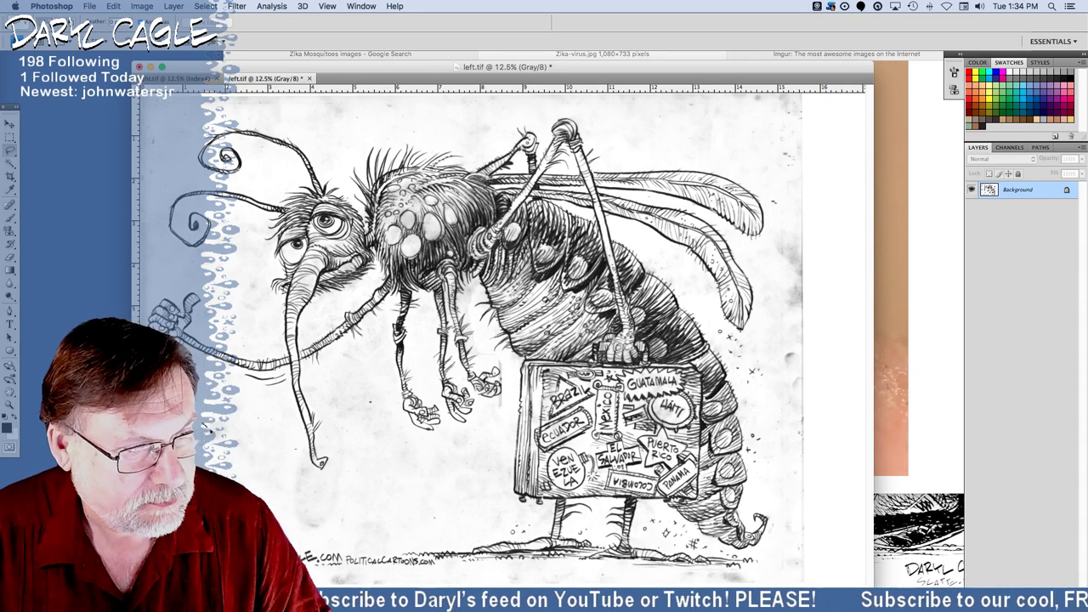
# Marquee-select the joined mosquito drawing just inside the scan's dirty outer edges.
pyautogui.press('super+Tab')
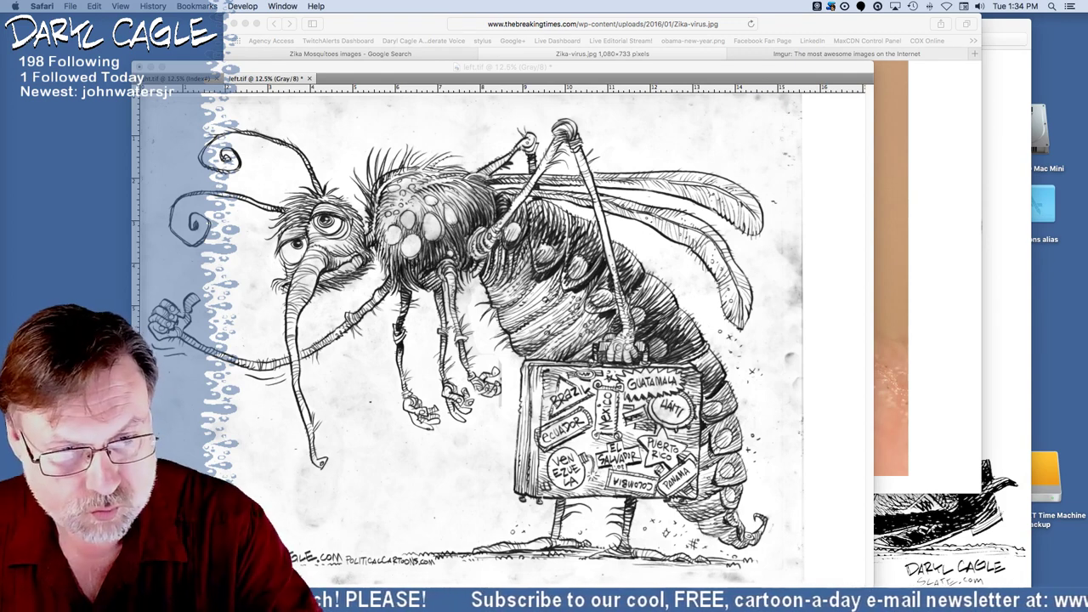
pyautogui.click(178, 66)
pyautogui.press('m')
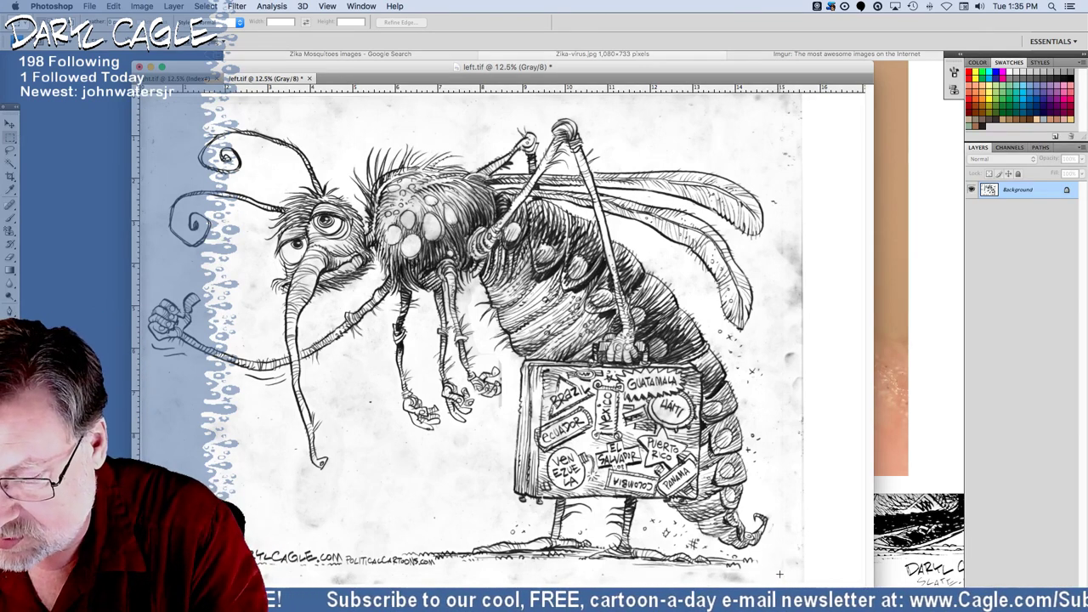
pyautogui.moveTo(636, 455)
pyautogui.mouseDown()
pyautogui.moveTo(170, 179)
pyautogui.moveTo(140, 108)
pyautogui.mouseUp()
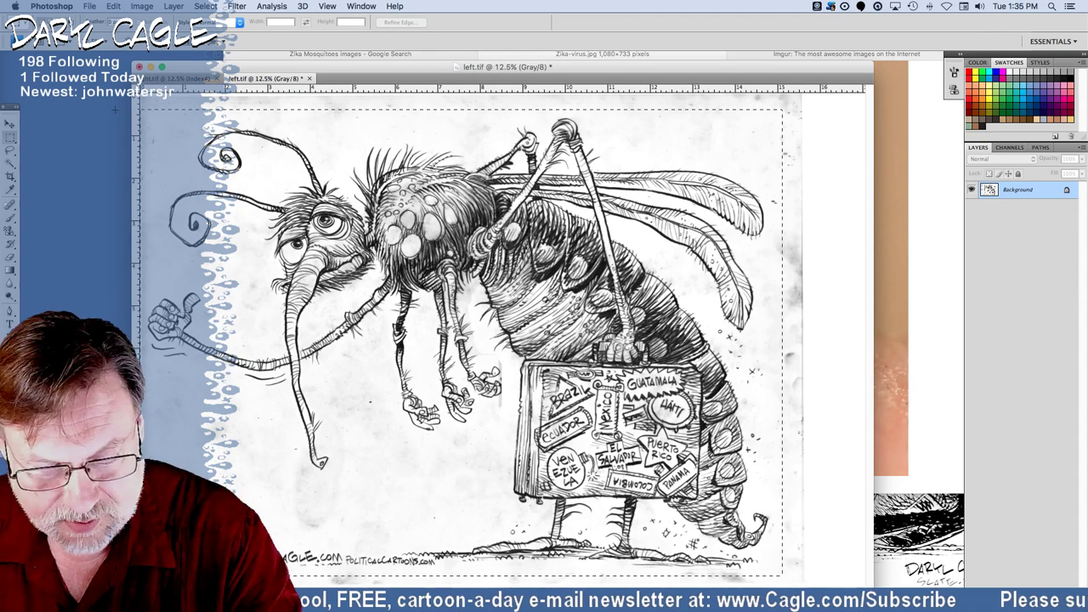
pyautogui.moveTo(125, 106); pyautogui.dragTo(124, 107)
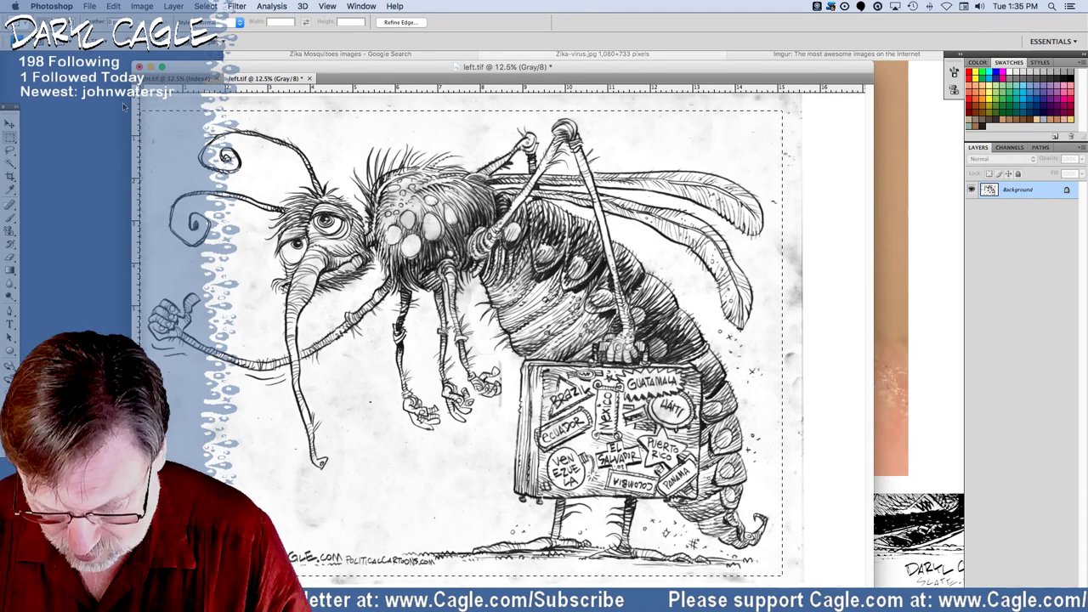
# Create a new clipboard-sized grayscale document, 9062 by 6568 pixels at 600 pixels/inch, and paste the copied drawing into it.
pyautogui.press('super+n')
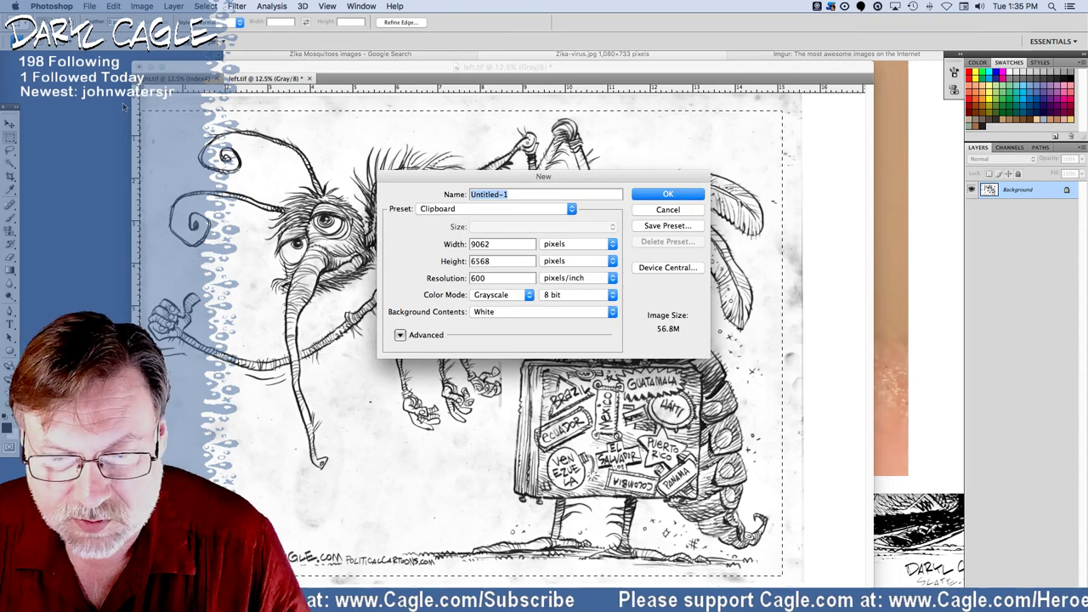
pyautogui.press('Return')
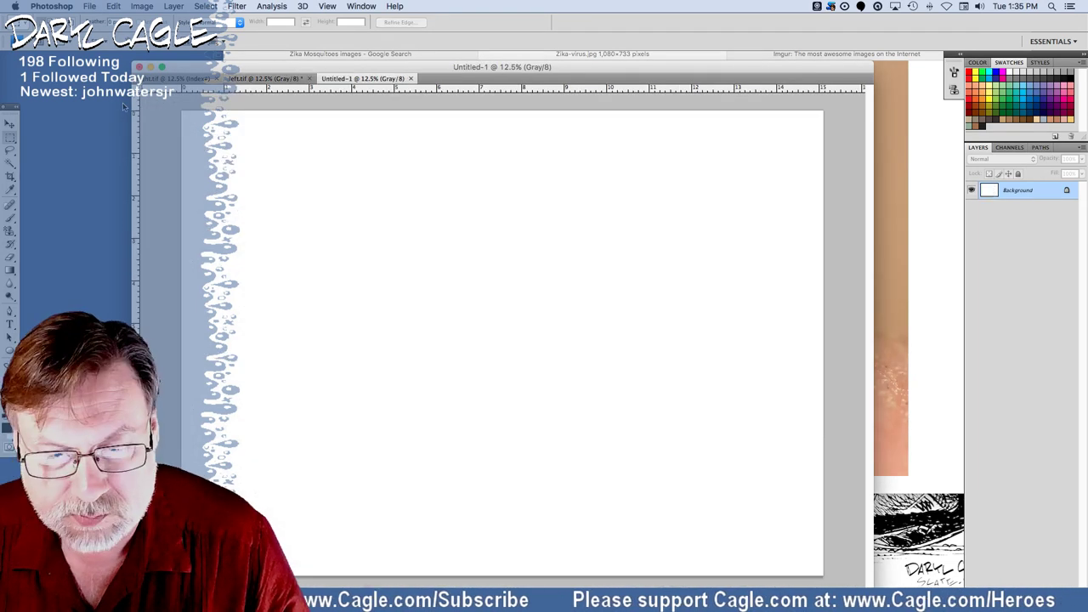
pyautogui.press('super+v')
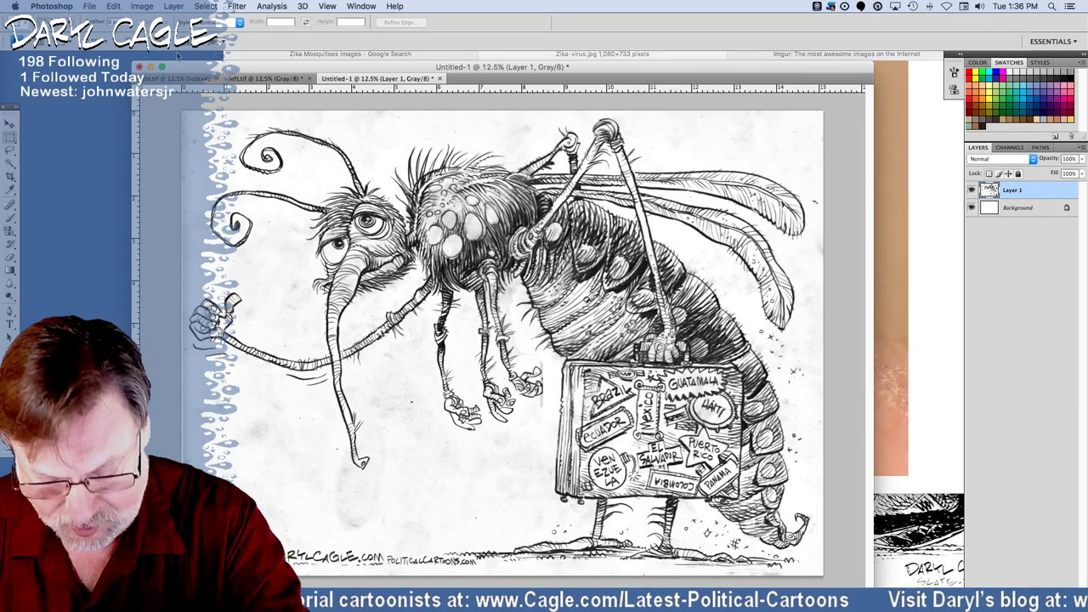
# Raise the contrast of the pasted mosquito drawing's layer to 100 with Brightness/Contrast.
pyautogui.click(141, 6)
pyautogui.moveTo(162, 20)
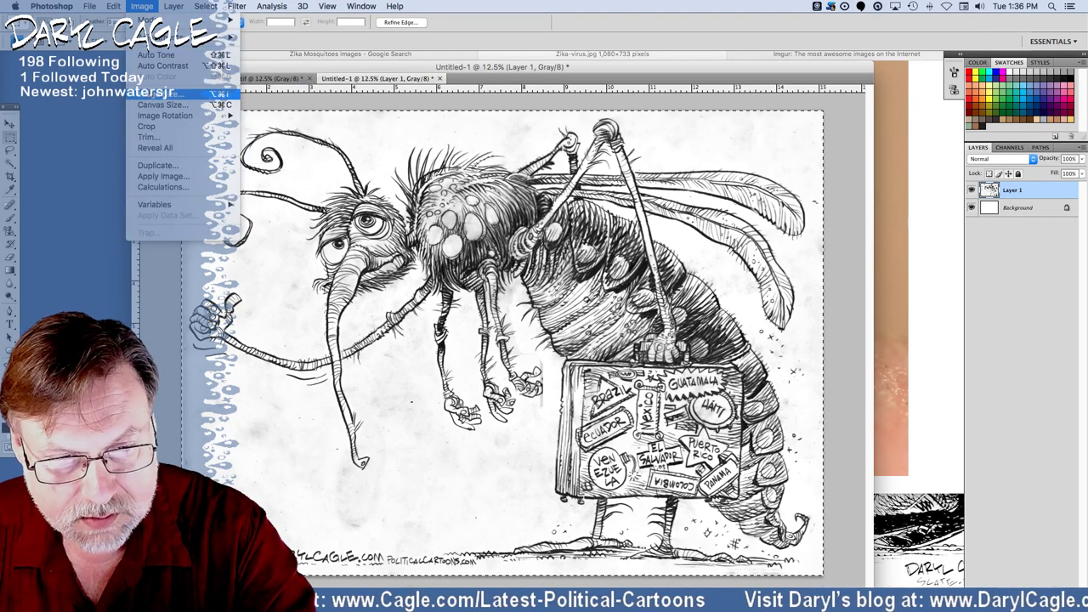
pyautogui.moveTo(208, 38)
pyautogui.click(260, 44)
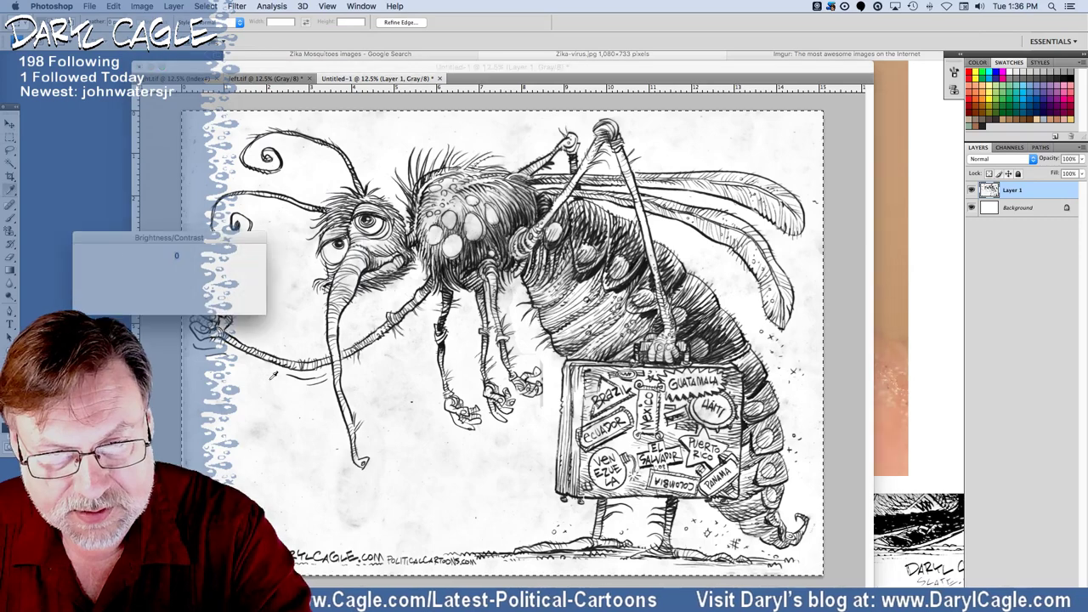
pyautogui.moveTo(144, 292); pyautogui.dragTo(197, 291)
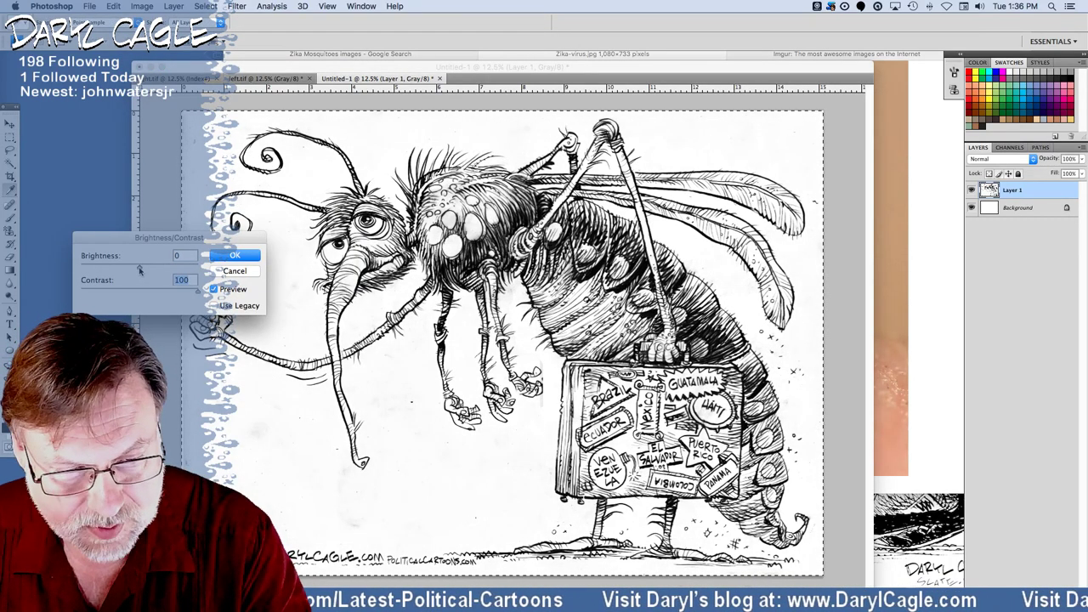
pyautogui.moveTo(140, 270); pyautogui.dragTo(138, 270)
pyautogui.click(231, 255)
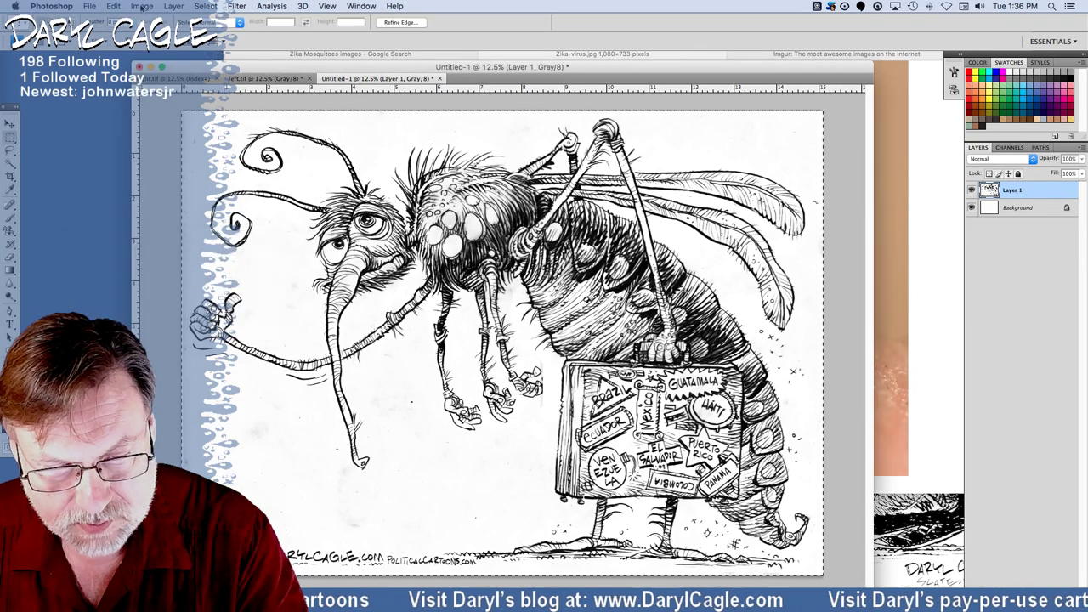
# Apply a second Brightness/Contrast adjustment with contrast 100 to the same layer to whiten the paper further.
pyautogui.click(141, 6)
pyautogui.moveTo(170, 37)
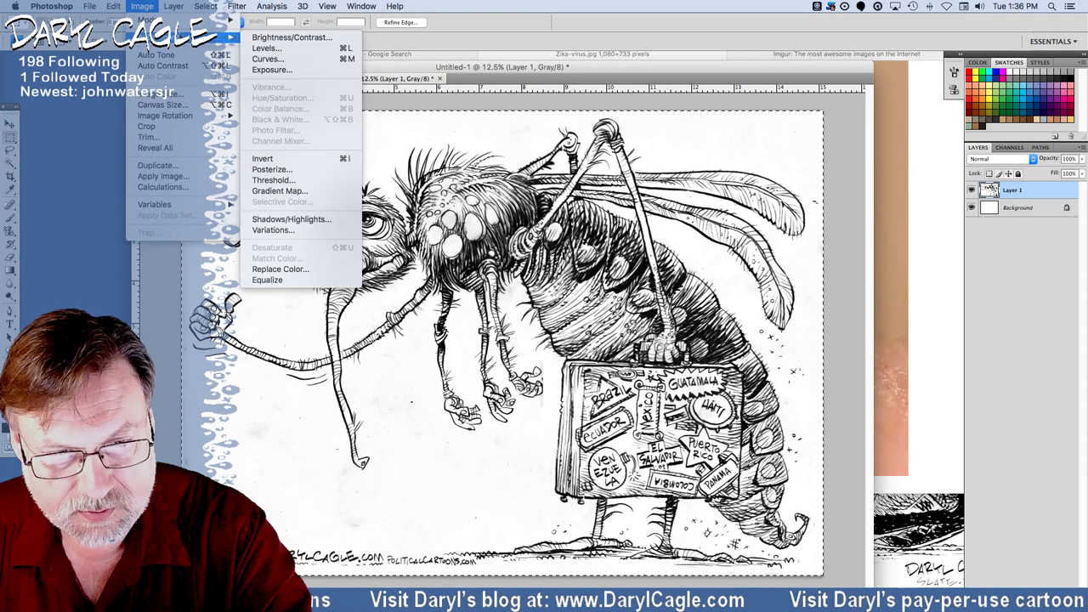
pyautogui.click(263, 77)
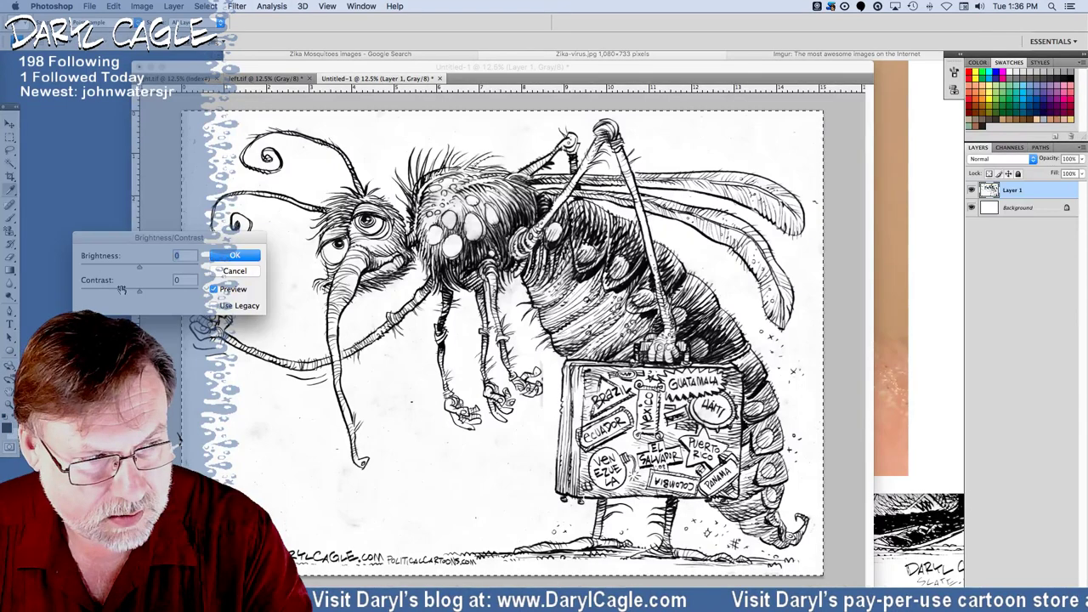
pyautogui.moveTo(140, 292); pyautogui.dragTo(202, 293)
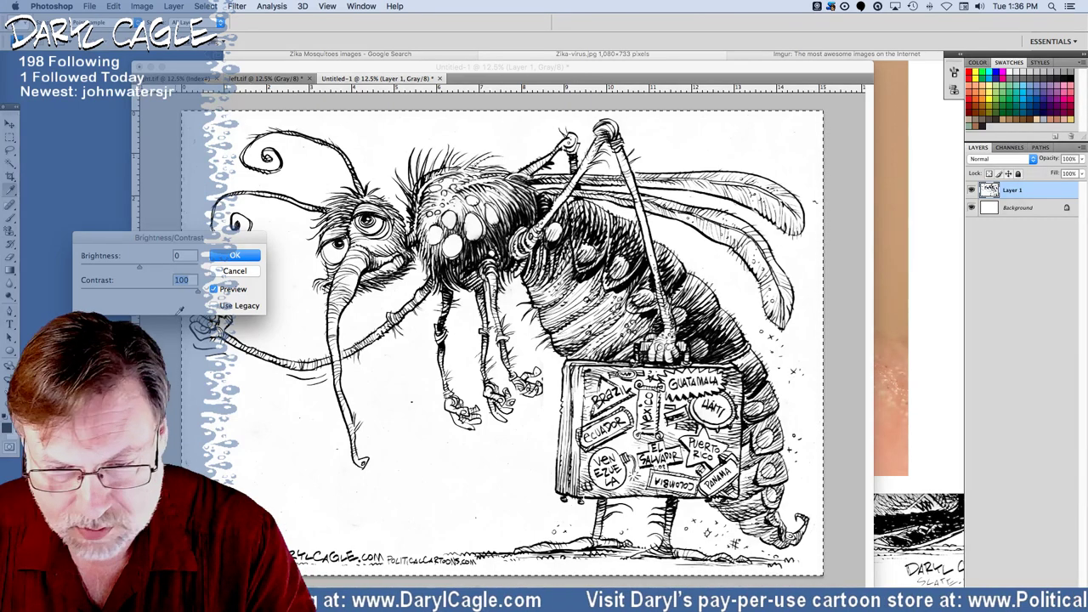
pyautogui.press('Return')
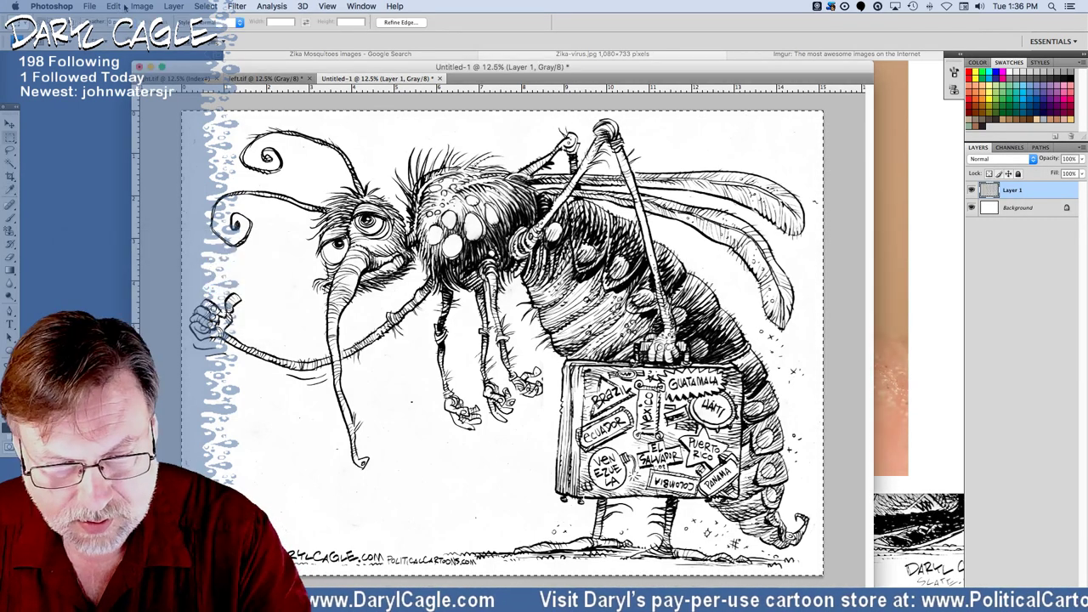
# In Image Size, constrain proportions and set the resolution to 1000 pixels/inch and the document width to 8 inches.
pyautogui.click(141, 6)
pyautogui.click(162, 93)
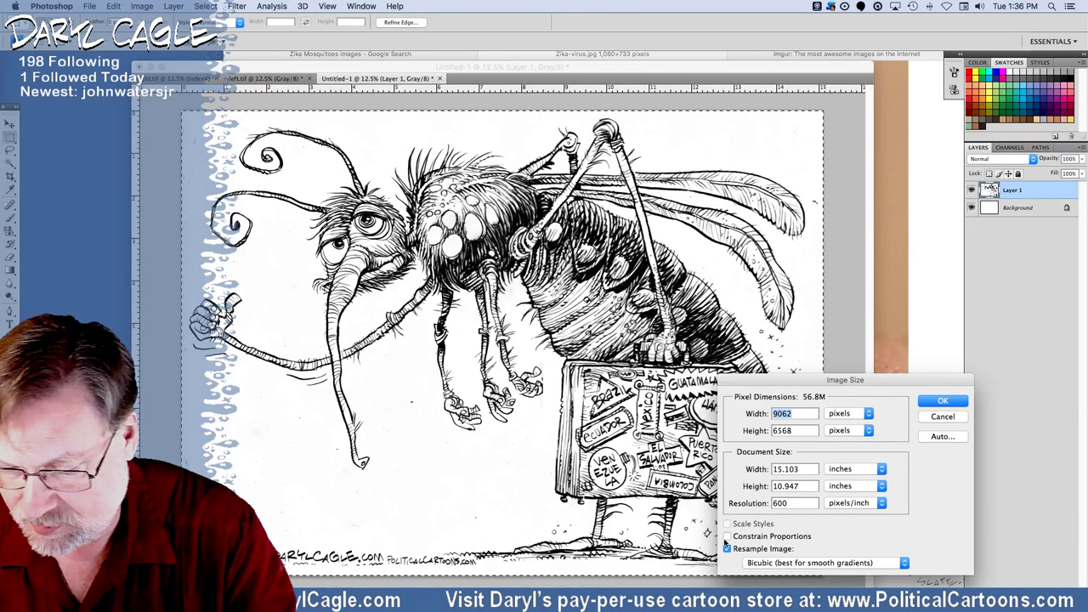
pyautogui.click(727, 536)
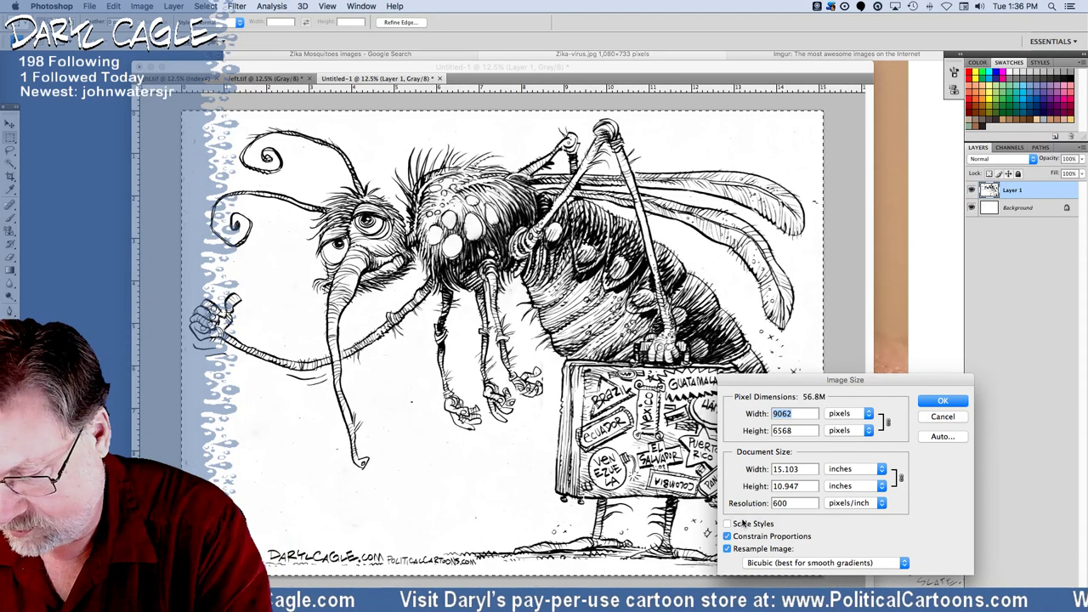
pyautogui.doubleClick(791, 503)
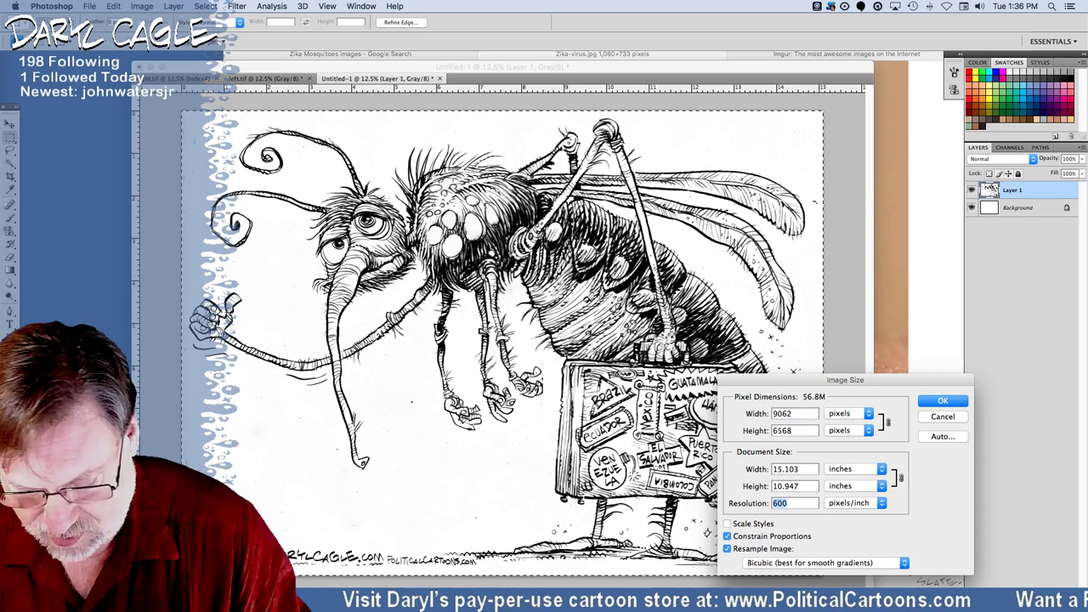
pyautogui.write('1000')
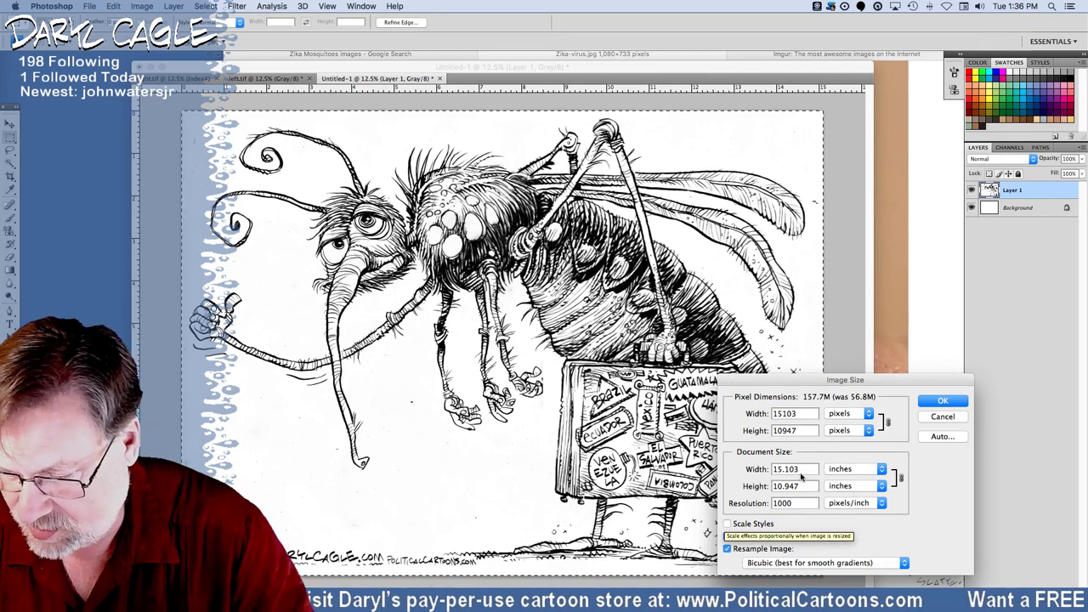
pyautogui.moveTo(801, 469); pyautogui.dragTo(754, 459)
pyautogui.write('8')
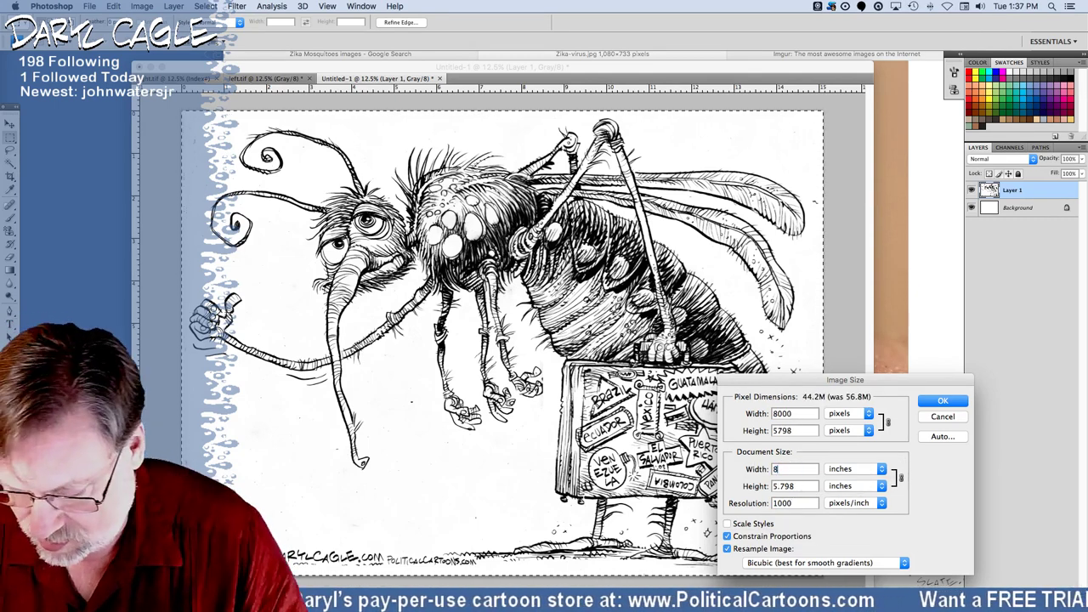
# Release the proportion constraint, set the document height to 5.75 inches, and apply the new image size.
pyautogui.click(727, 536)
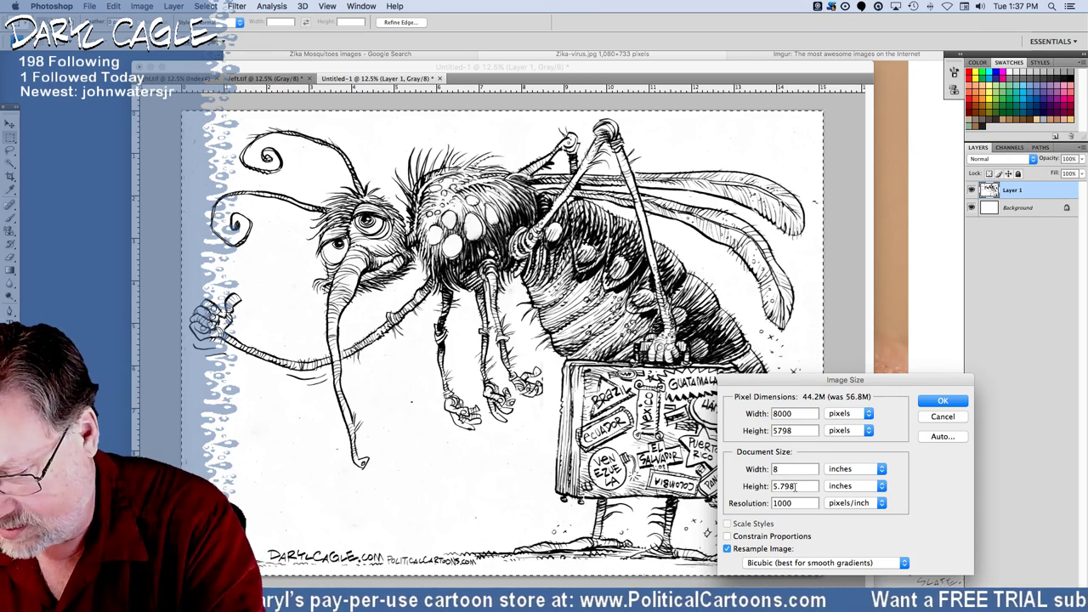
pyautogui.press('Tab')
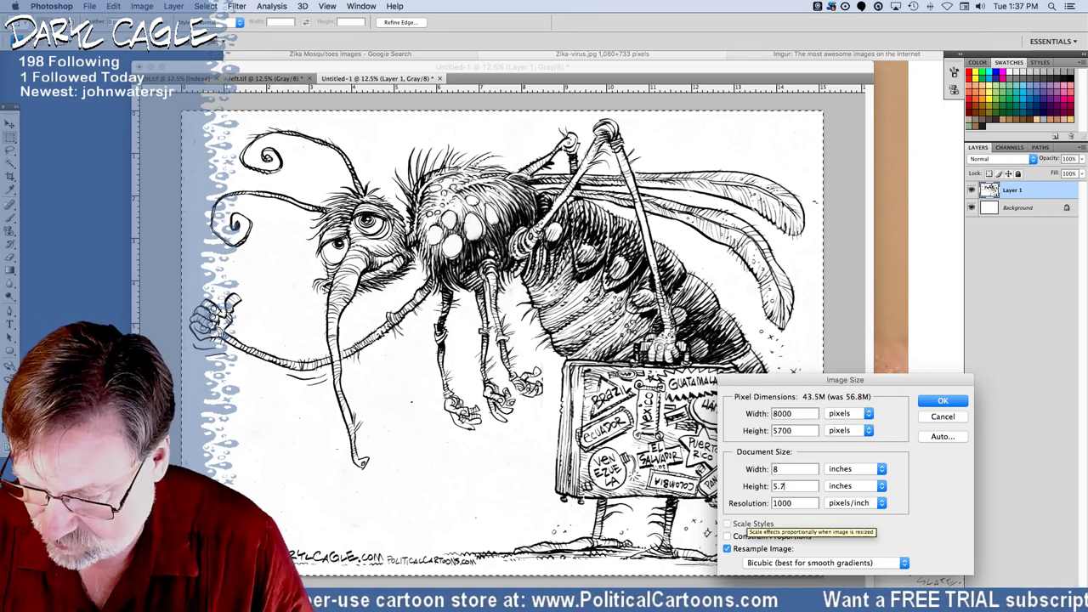
pyautogui.write('5.75')
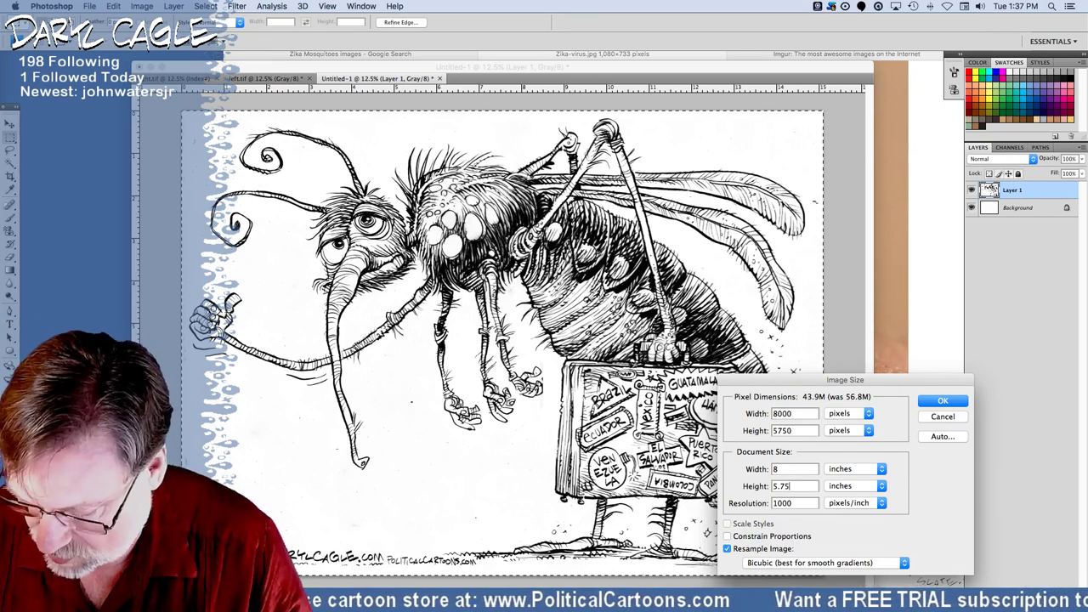
pyautogui.press('Return')
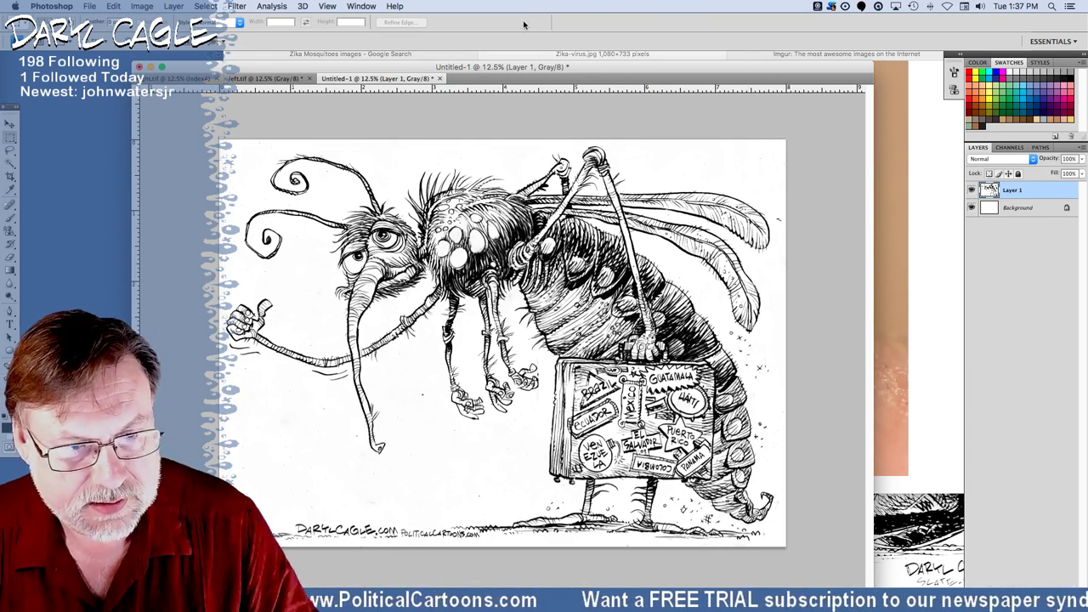
# Save the image as Mosquito1000dpiLine.tif in the Zika Mosquito folder, keeping the default TIFF options and the layers.
pyautogui.click(88, 6)
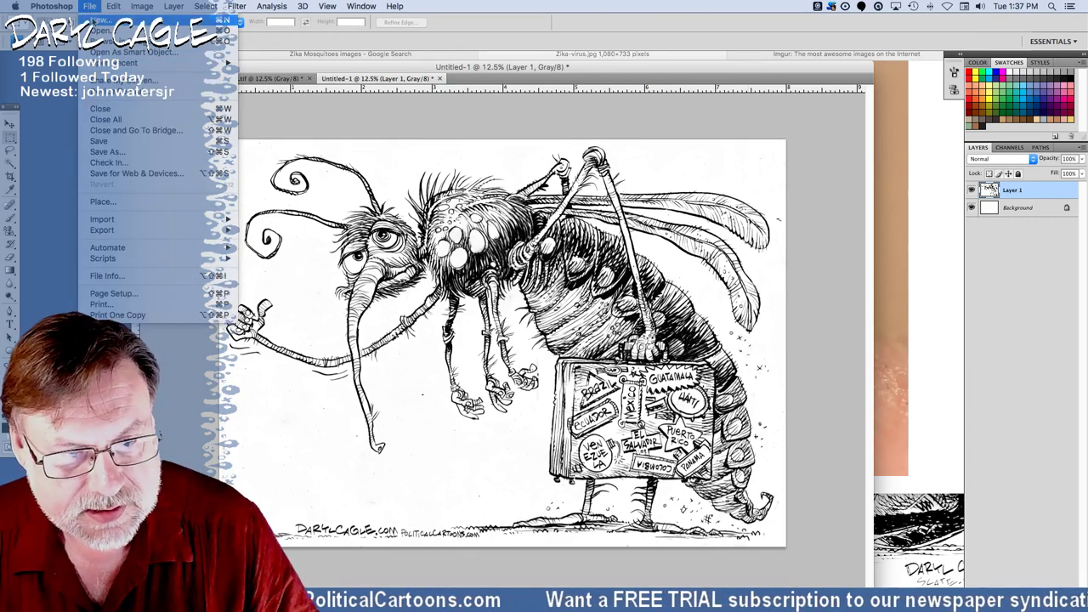
pyautogui.click(91, 152)
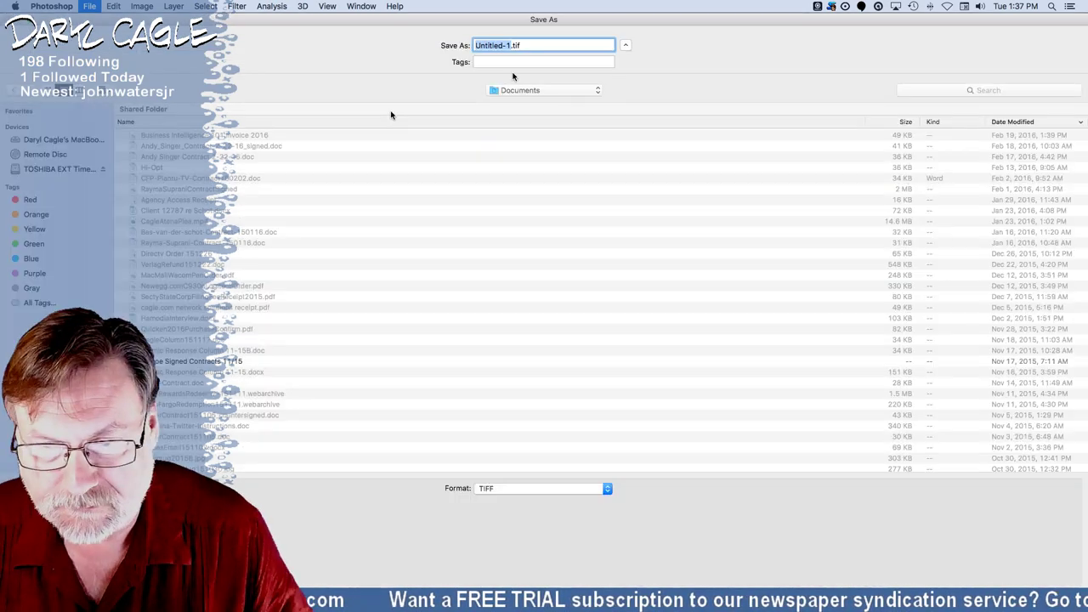
pyautogui.click(510, 91)
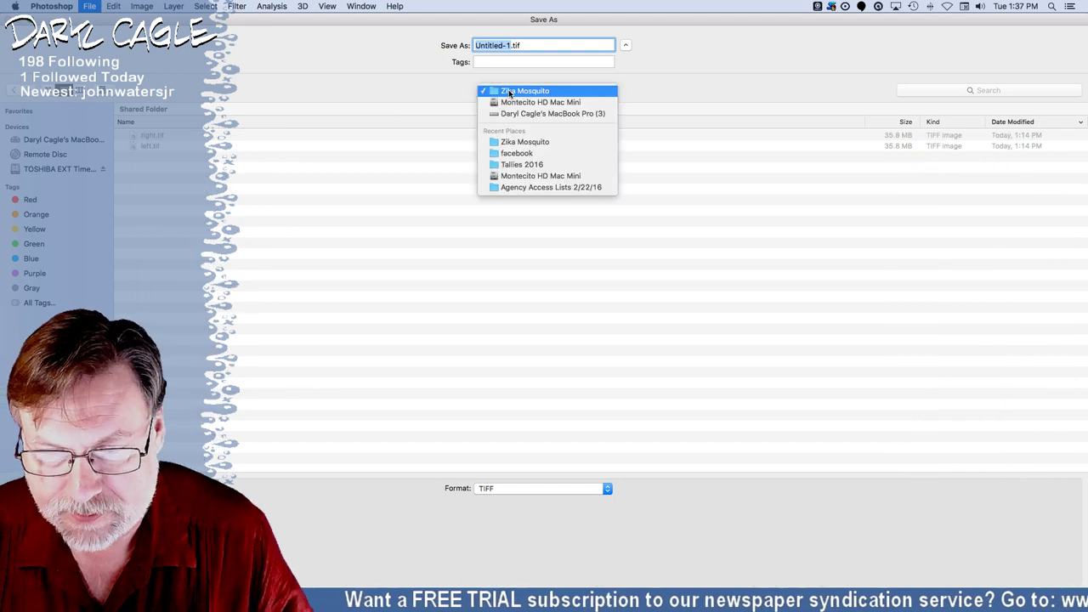
pyautogui.click(511, 92)
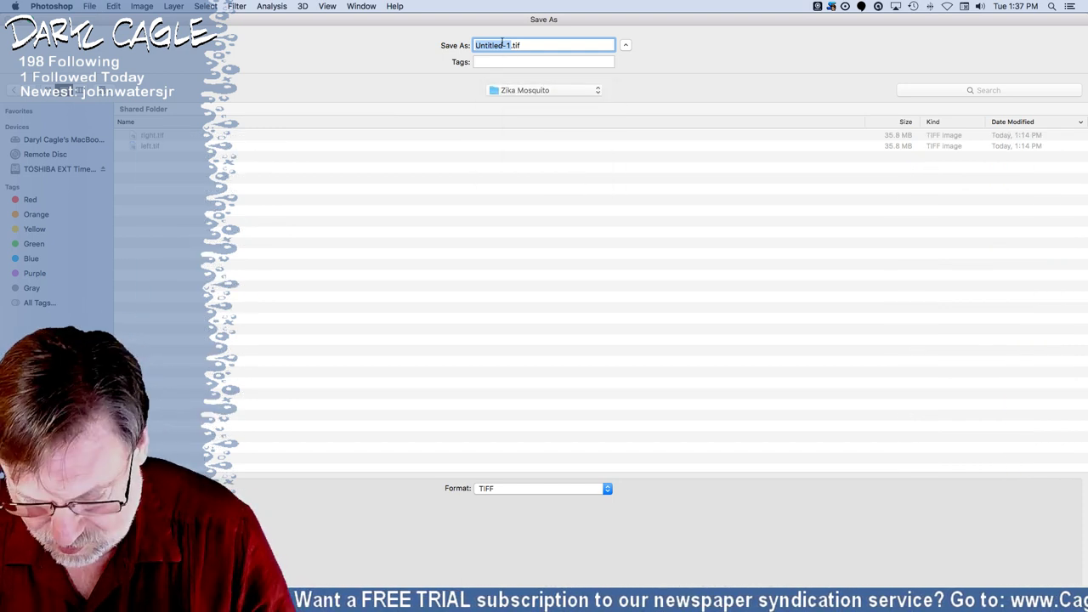
pyautogui.write('Mosquit')
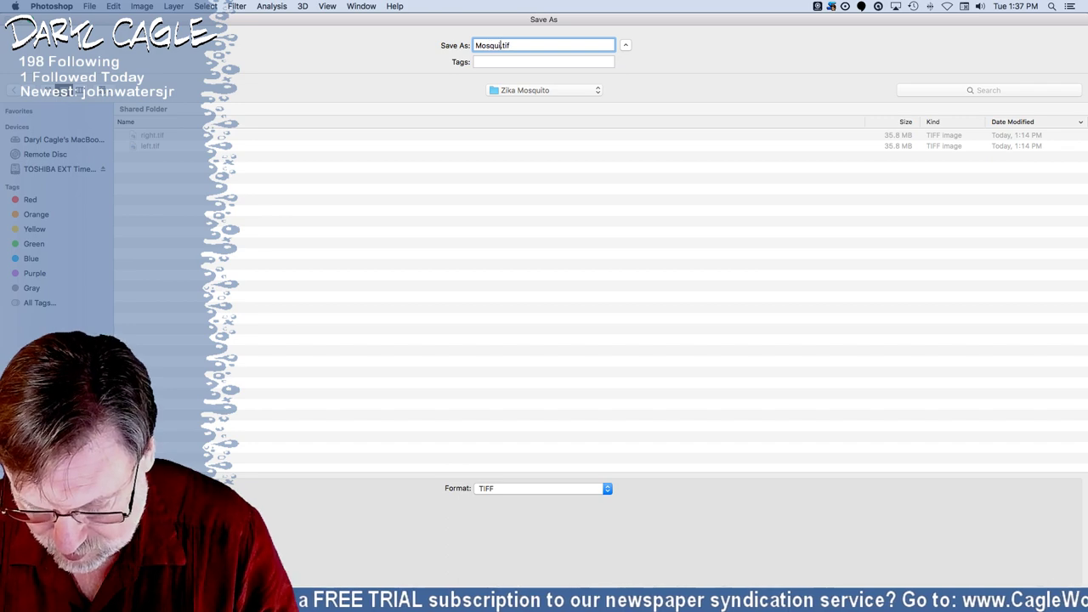
pyautogui.write('o1000dpiLine')
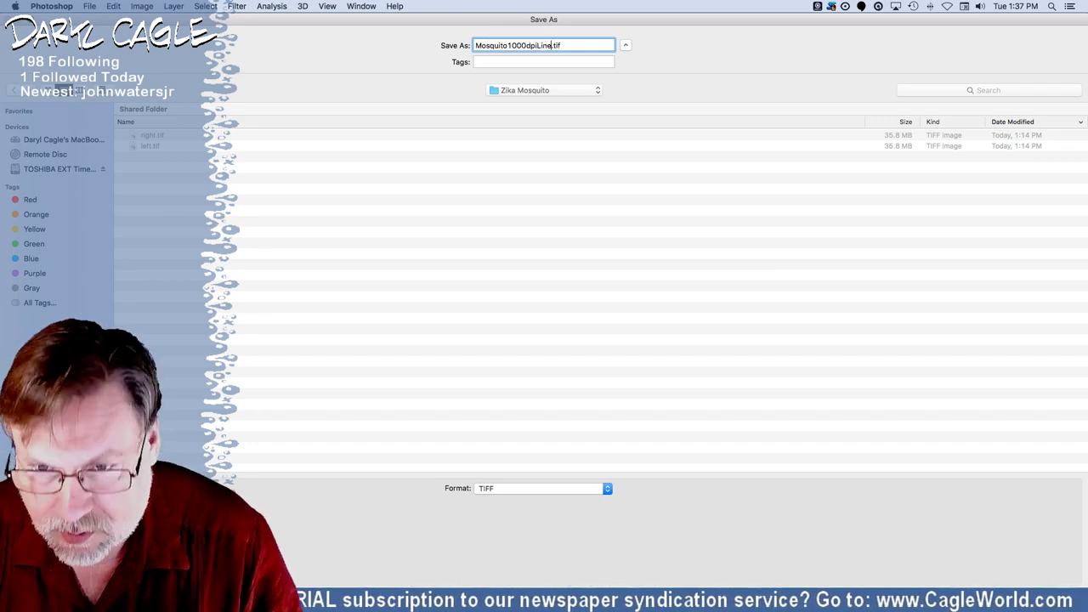
pyautogui.press('Return')
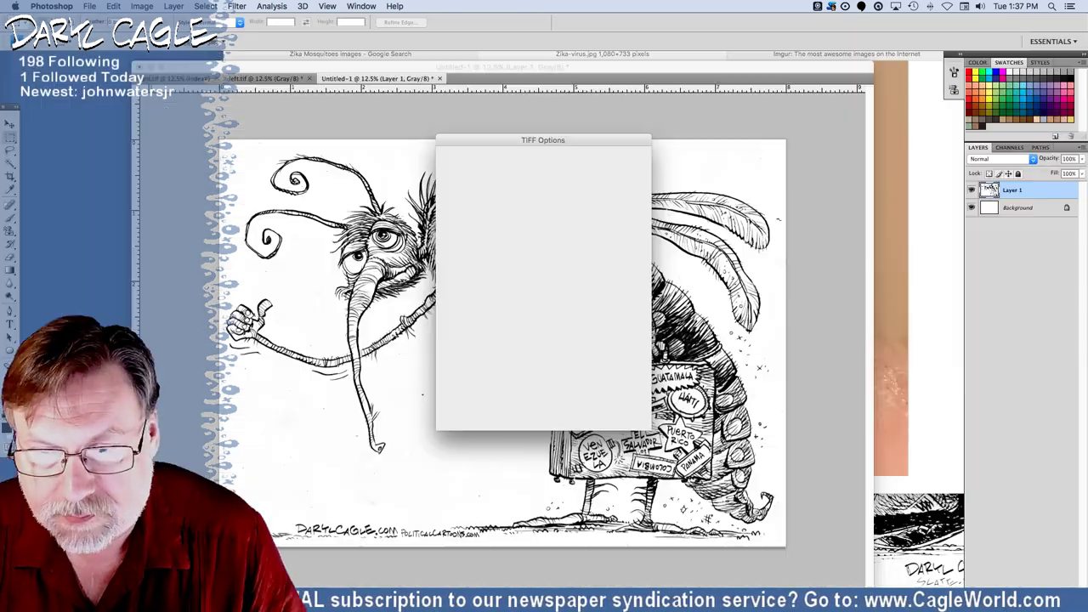
pyautogui.press('Return')
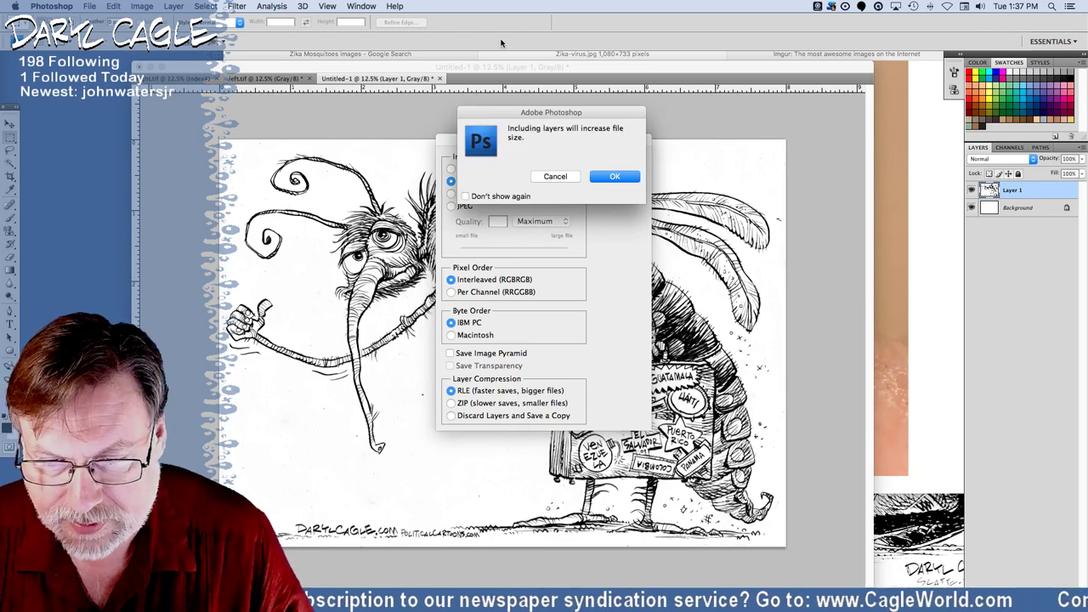
pyautogui.press('Return')
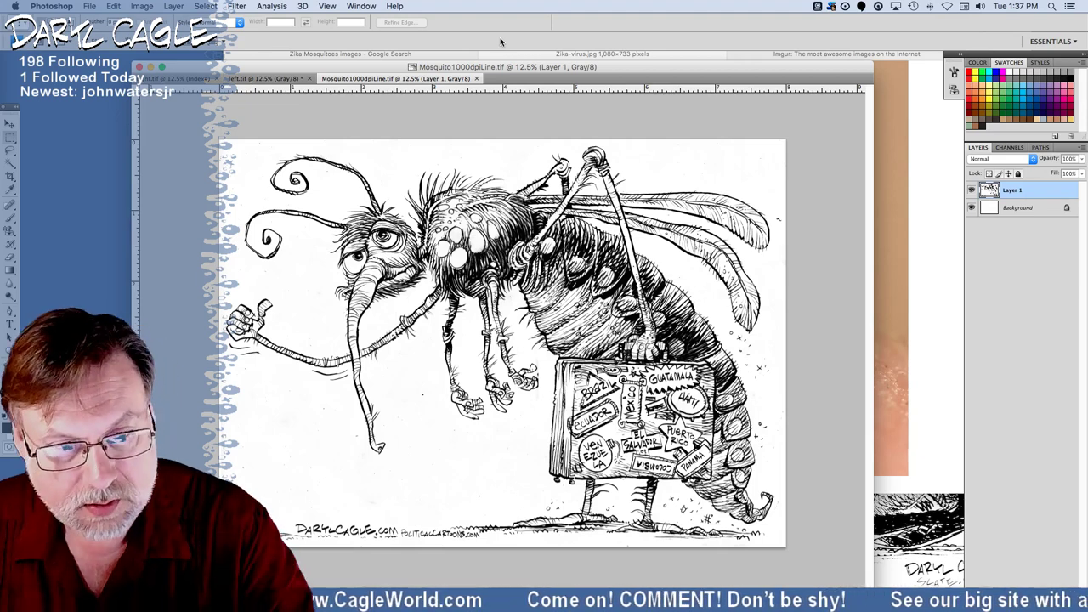
# Flatten the image and convert it to Bitmap mode at 1000 pixels/inch using 50% Threshold.
pyautogui.click(141, 6)
pyautogui.moveTo(221, 20)
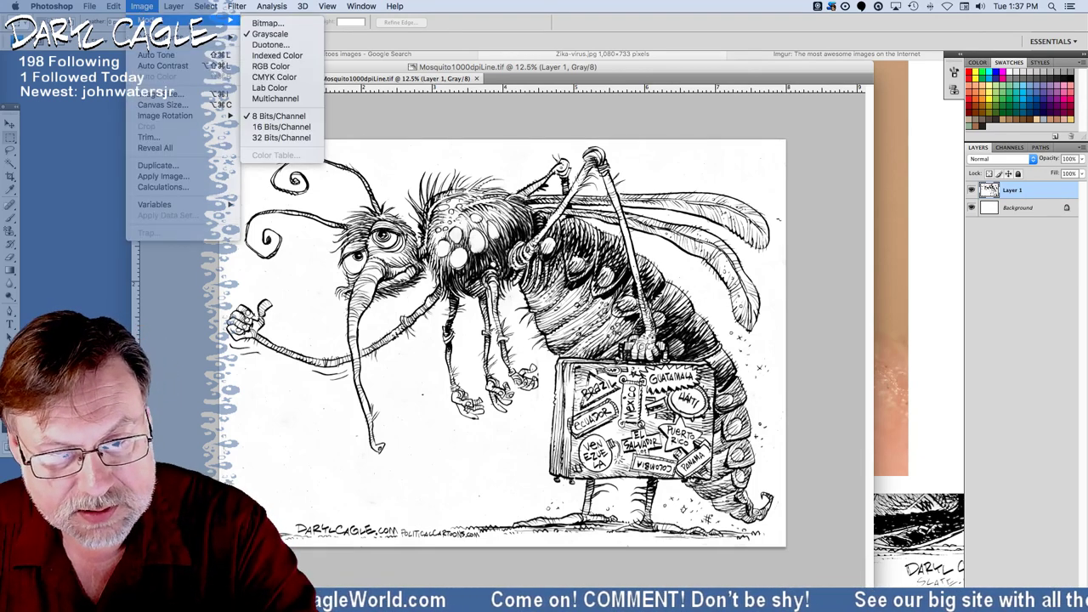
pyautogui.click(264, 23)
pyautogui.press('Return')
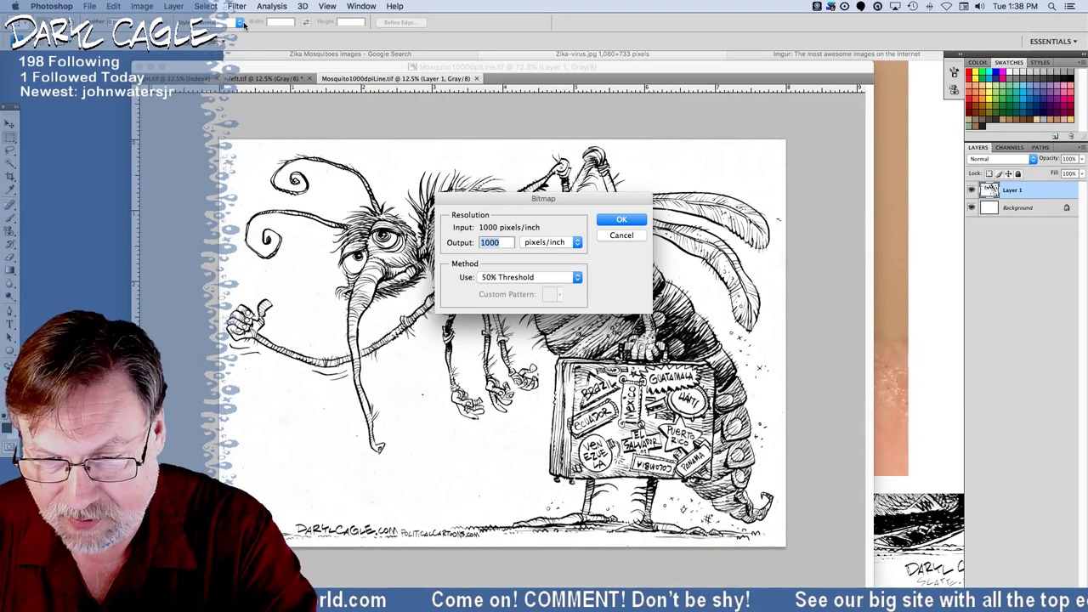
pyautogui.press('Return')
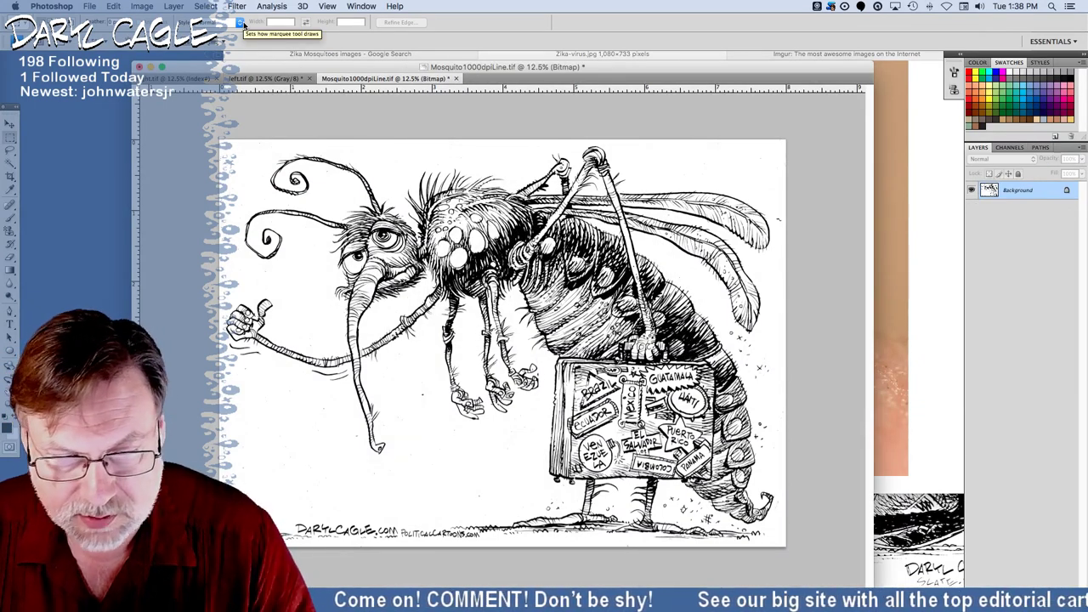
# Lasso the blank paper outside the upper antenna, down to the lower antenna, and delete the stray specks there.
pyautogui.press('z')
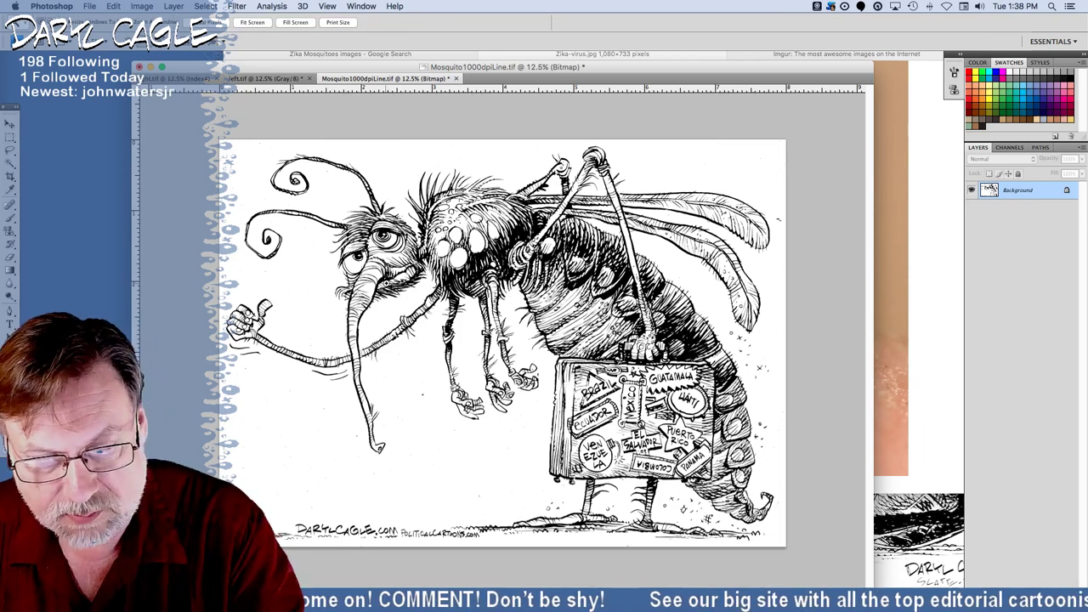
pyautogui.moveTo(351, 252); pyautogui.dragTo(95, 69)
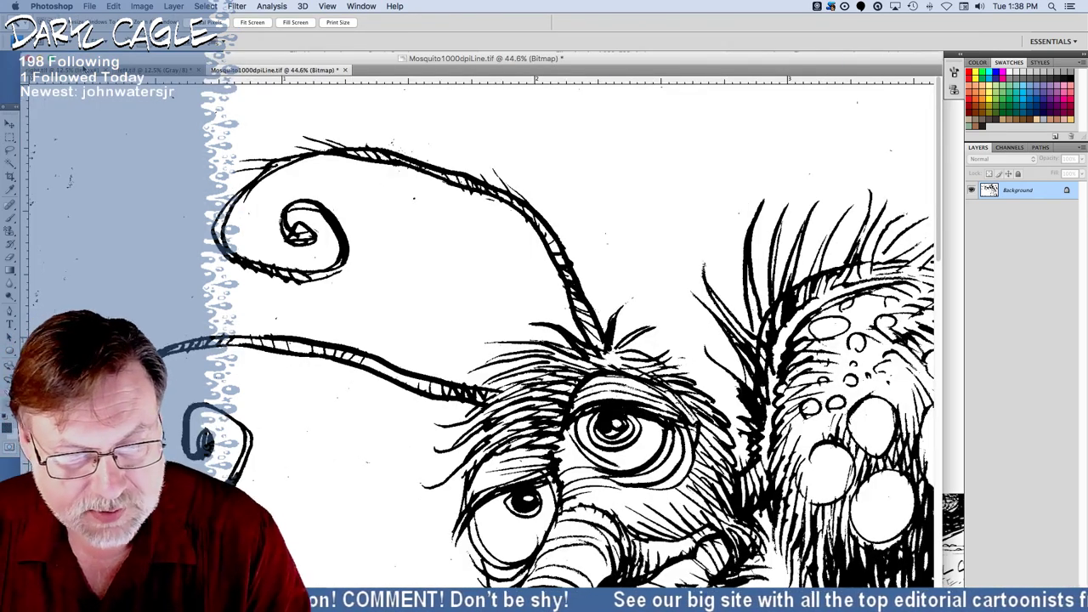
pyautogui.click(11, 150)
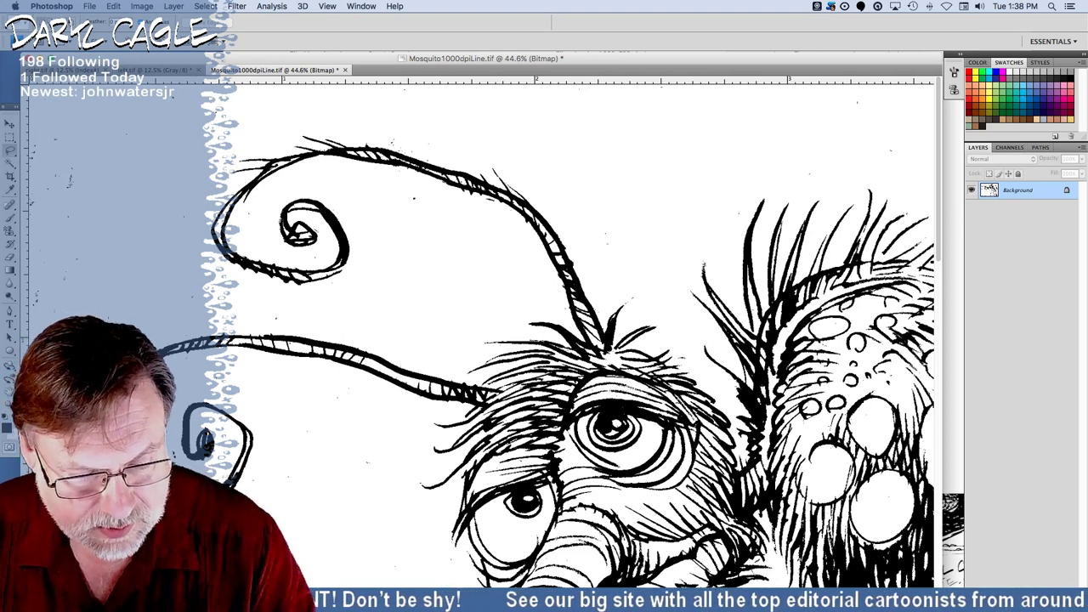
pyautogui.moveTo(187, 333)
pyautogui.mouseDown()
pyautogui.moveTo(243, 321)
pyautogui.moveTo(216, 203)
pyautogui.moveTo(260, 140)
pyautogui.moveTo(364, 133)
pyautogui.moveTo(430, 156)
pyautogui.moveTo(519, 141)
pyautogui.moveTo(334, 83)
pyautogui.moveTo(235, 84)
pyautogui.mouseUp()
pyautogui.moveTo(13, 123); pyautogui.dragTo(34, 340)
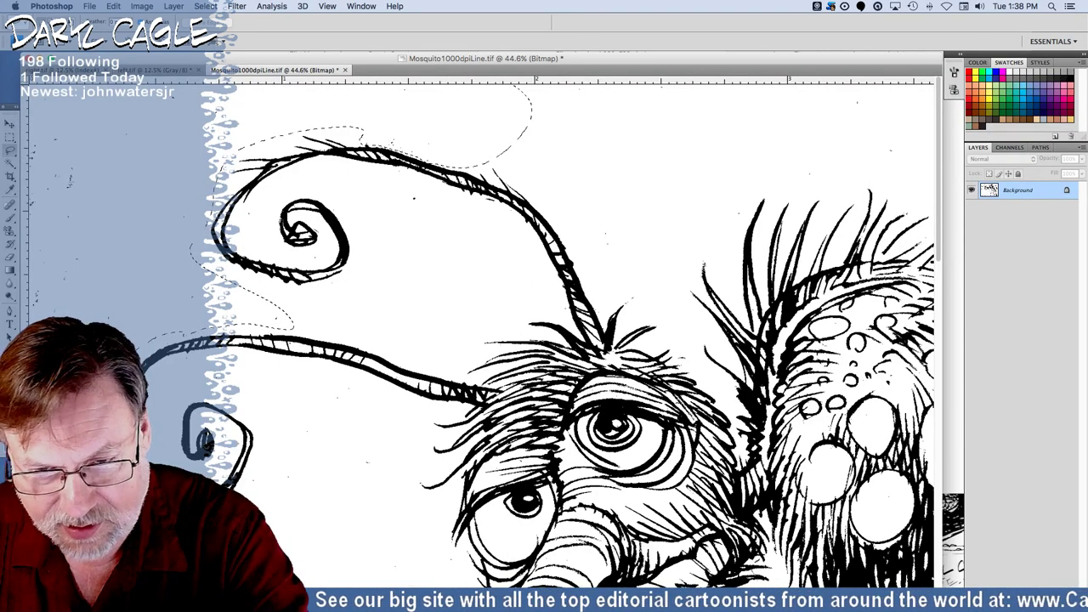
pyautogui.press('Delete')
# Lasso and delete the stray specks below the lower antenna and in and around the upper antenna's curl.
pyautogui.moveTo(225, 391)
pyautogui.mouseDown()
pyautogui.moveTo(206, 385)
pyautogui.moveTo(195, 350)
pyautogui.moveTo(340, 376)
pyautogui.moveTo(311, 560)
pyautogui.mouseUp()
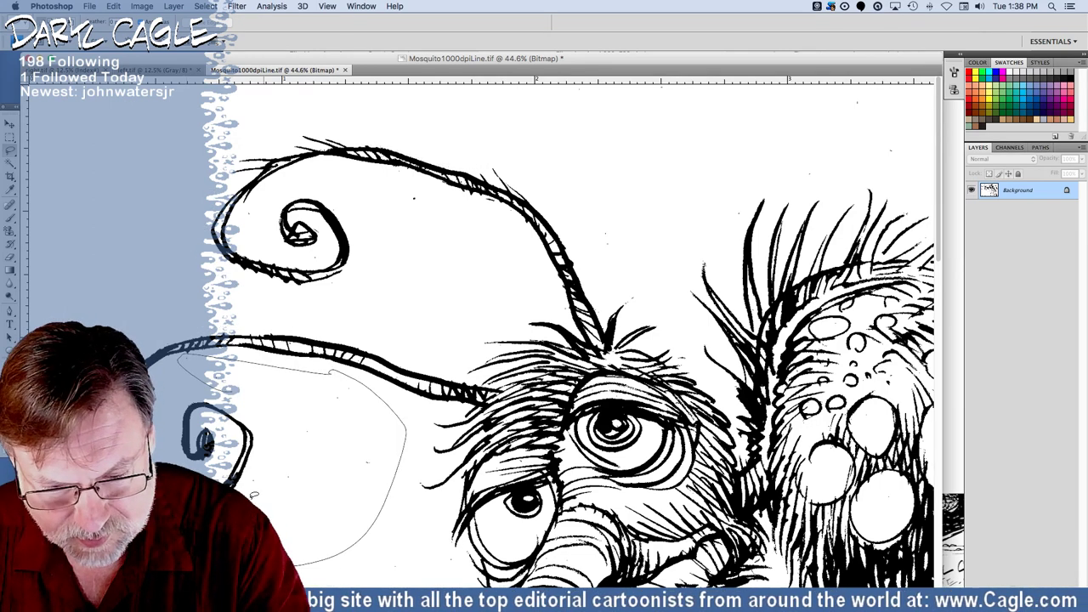
pyautogui.moveTo(254, 495)
pyautogui.mouseDown()
pyautogui.moveTo(265, 442)
pyautogui.moveTo(223, 393)
pyautogui.mouseUp()
pyautogui.moveTo(253, 205); pyautogui.dragTo(248, 204)
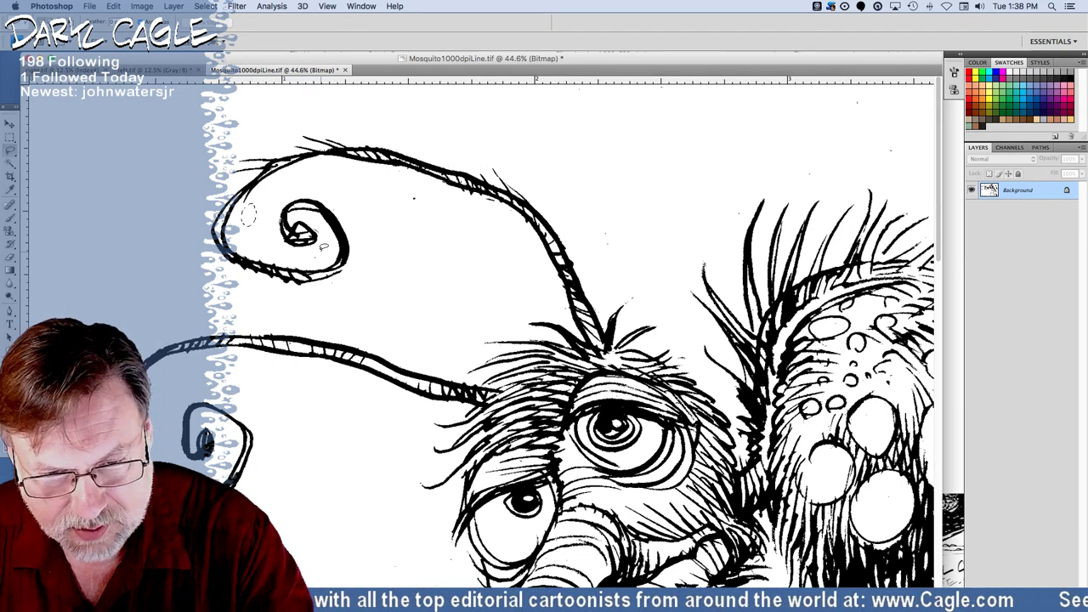
pyautogui.moveTo(313, 221)
pyautogui.mouseDown()
pyautogui.moveTo(323, 230)
pyautogui.moveTo(343, 210)
pyautogui.moveTo(413, 244)
pyautogui.moveTo(360, 182)
pyautogui.mouseUp()
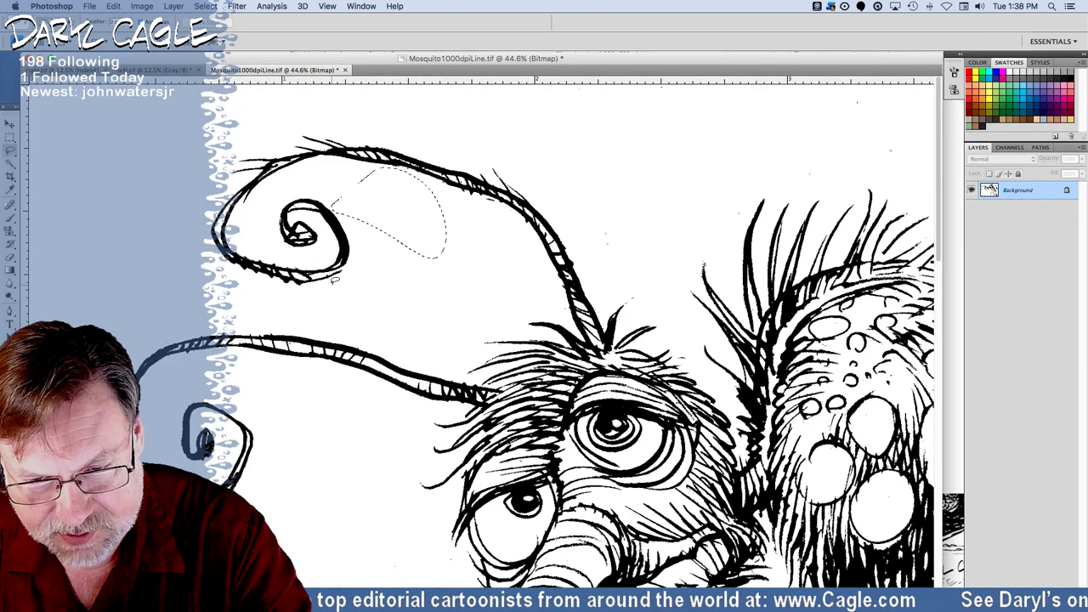
pyautogui.moveTo(333, 282); pyautogui.dragTo(342, 280)
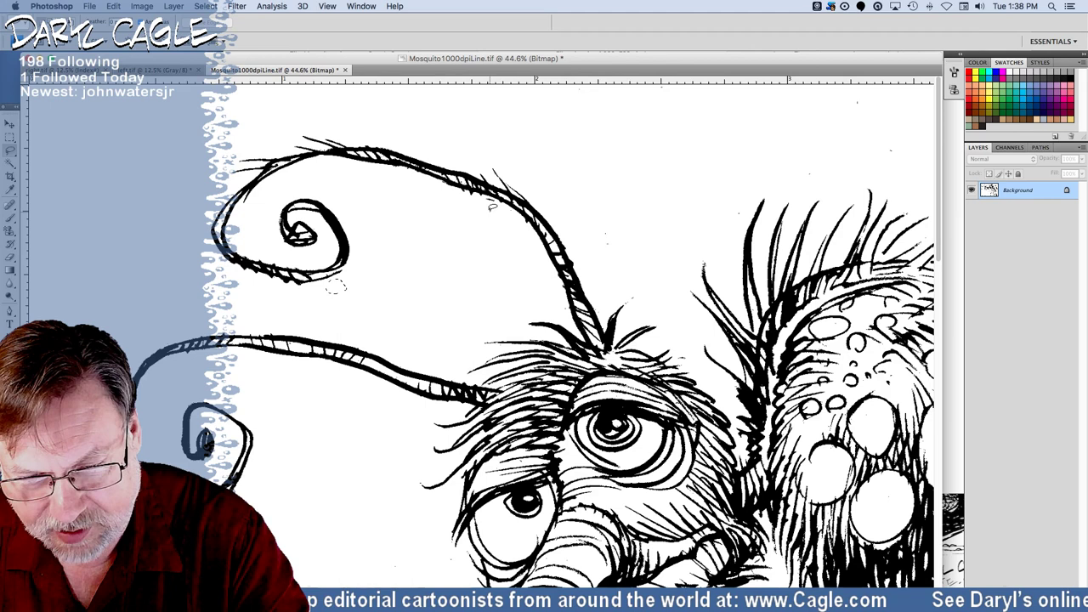
# Lasso and delete the stray specks on the paper above the head and inside the body's white spots.
pyautogui.moveTo(570, 214)
pyautogui.mouseDown()
pyautogui.moveTo(589, 249)
pyautogui.moveTo(595, 156)
pyautogui.mouseUp()
pyautogui.press('Delete')
pyautogui.moveTo(717, 175)
pyautogui.mouseDown()
pyautogui.moveTo(759, 182)
pyautogui.moveTo(921, 145)
pyautogui.moveTo(589, 79)
pyautogui.mouseUp()
pyautogui.press('Delete')
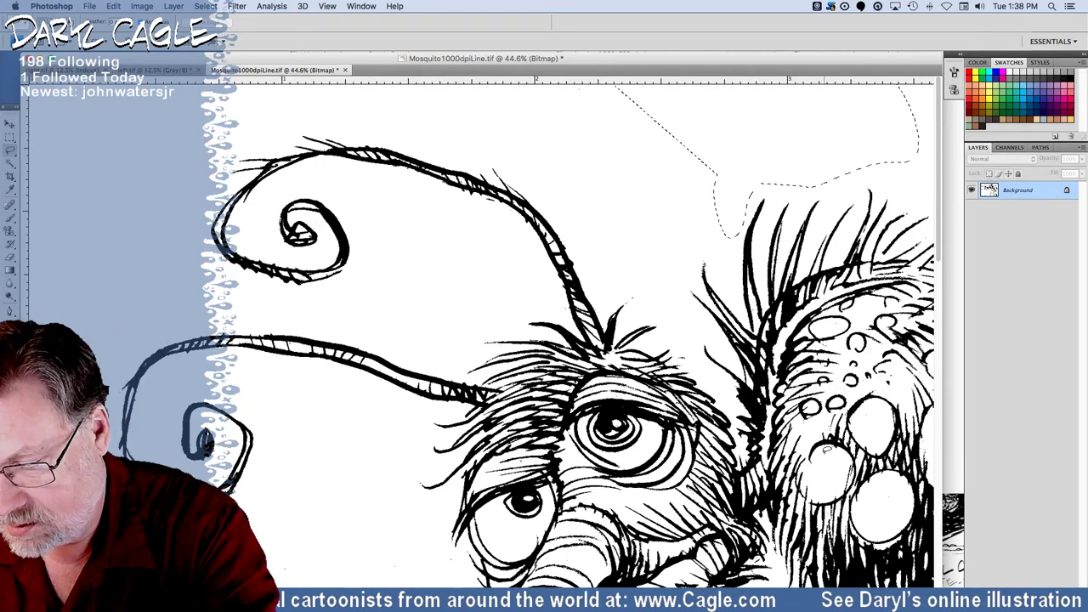
pyautogui.press('super+d')
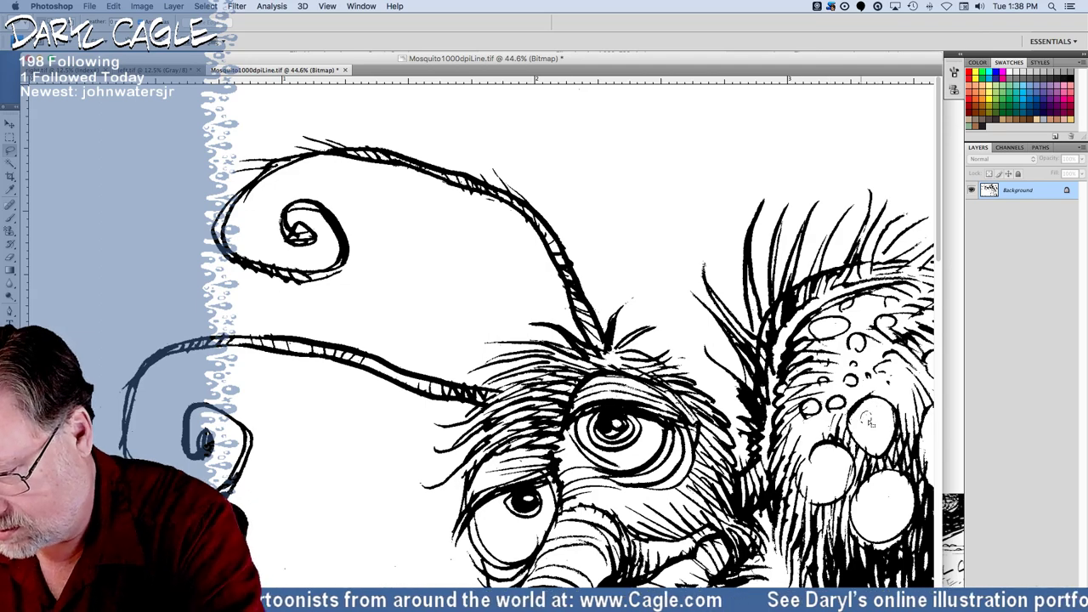
pyautogui.moveTo(881, 504); pyautogui.dragTo(889, 493)
pyautogui.press('Delete')
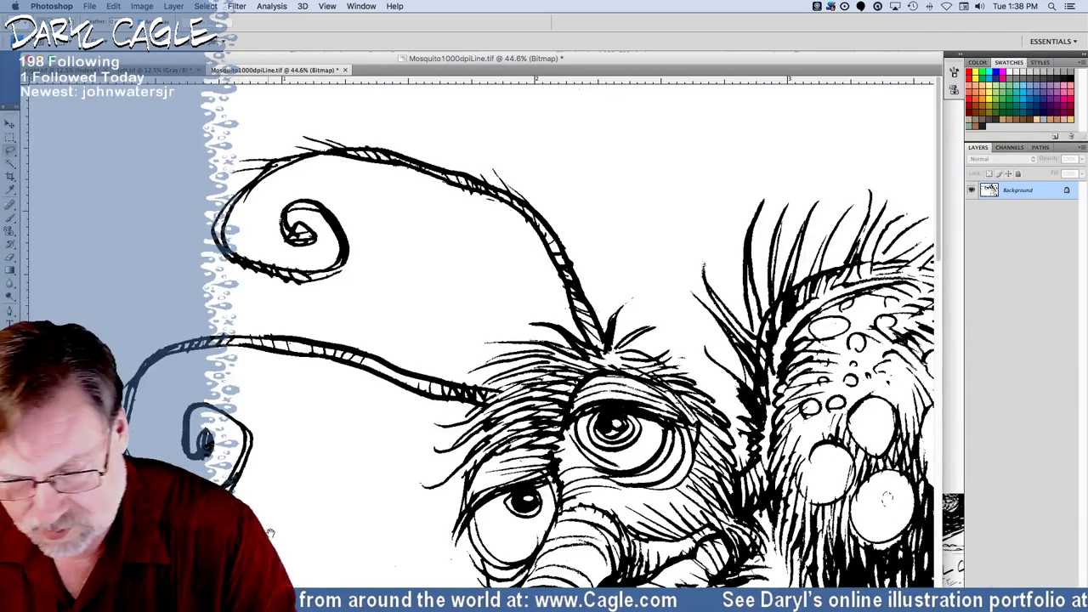
# Lasso the blank paper between the lower antenna, proboscis and raised hand, and delete its stray specks.
pyautogui.moveTo(269, 533)
pyautogui.mouseDown()
pyautogui.moveTo(390, 250)
pyautogui.moveTo(456, 293)
pyautogui.moveTo(429, 328)
pyautogui.moveTo(425, 383)
pyautogui.moveTo(463, 410)
pyautogui.moveTo(478, 444)
pyautogui.moveTo(468, 496)
pyautogui.moveTo(345, 573)
pyautogui.mouseUp()
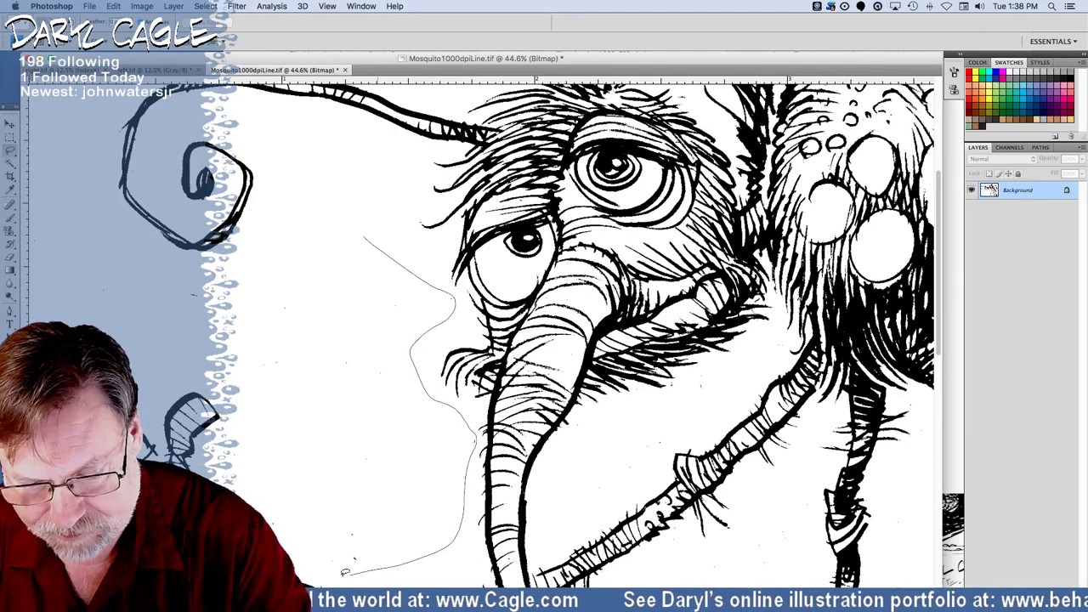
pyautogui.moveTo(215, 440)
pyautogui.mouseDown()
pyautogui.moveTo(220, 399)
pyautogui.moveTo(188, 375)
pyautogui.mouseUp()
pyautogui.moveTo(17, 340)
pyautogui.mouseDown()
pyautogui.moveTo(22, 229)
pyautogui.moveTo(212, 264)
pyautogui.mouseUp()
pyautogui.press('Delete')
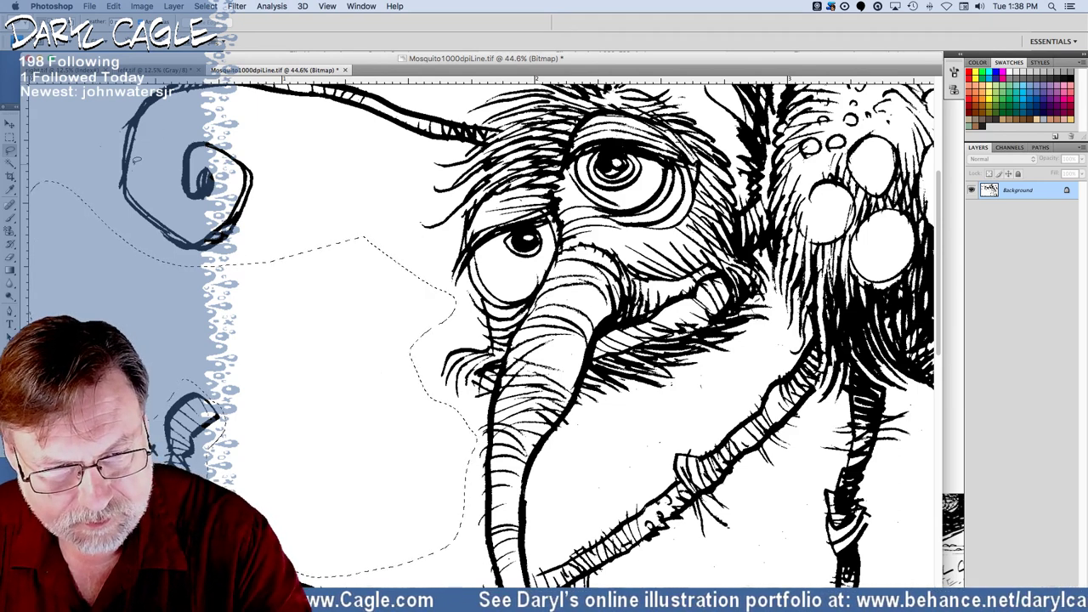
# Clear the selection and remove the specks just outside the lower antenna's curl.
pyautogui.press('super+d')
pyautogui.moveTo(111, 118)
pyautogui.mouseDown()
pyautogui.moveTo(123, 125)
pyautogui.moveTo(99, 108)
pyautogui.mouseUp()
pyautogui.moveTo(98, 157); pyautogui.dragTo(121, 142)
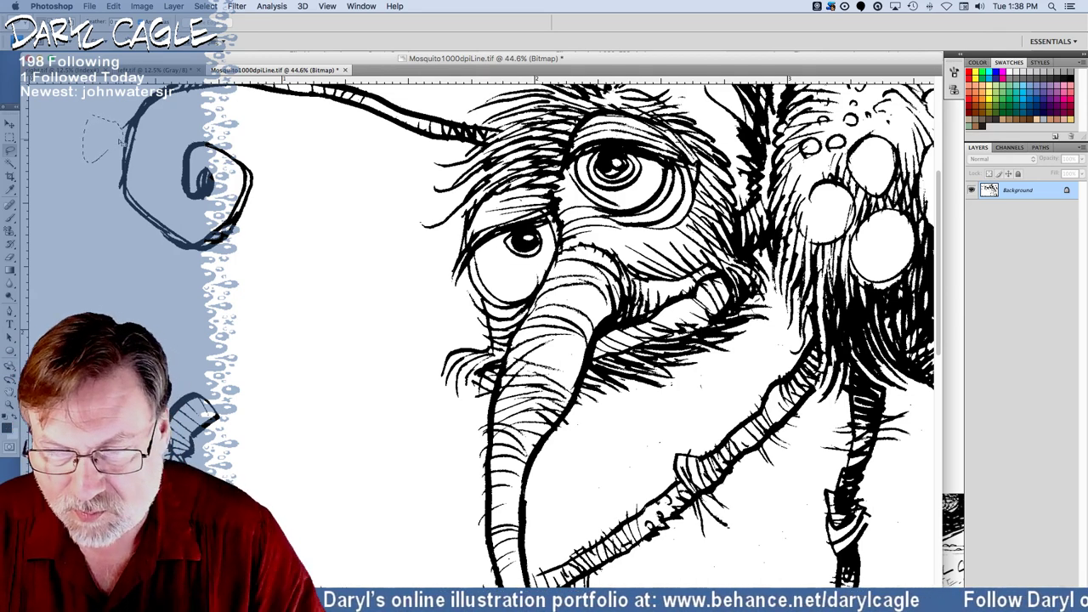
# Lasso and remove the small specks around both eyes and the proboscis, and on the paper beneath the face.
pyautogui.click(537, 271)
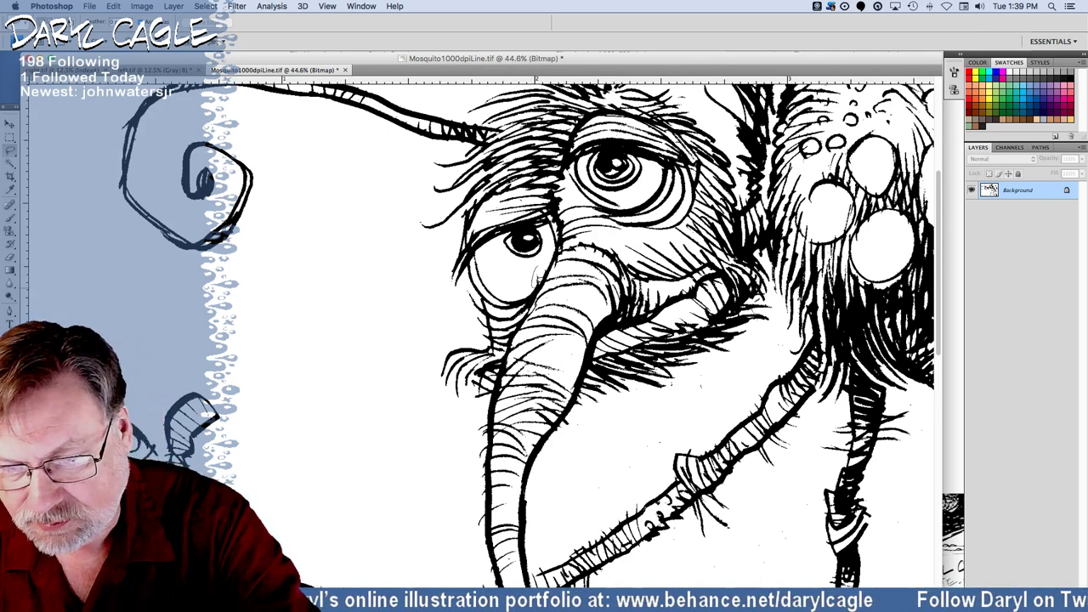
pyautogui.moveTo(576, 302); pyautogui.dragTo(572, 301)
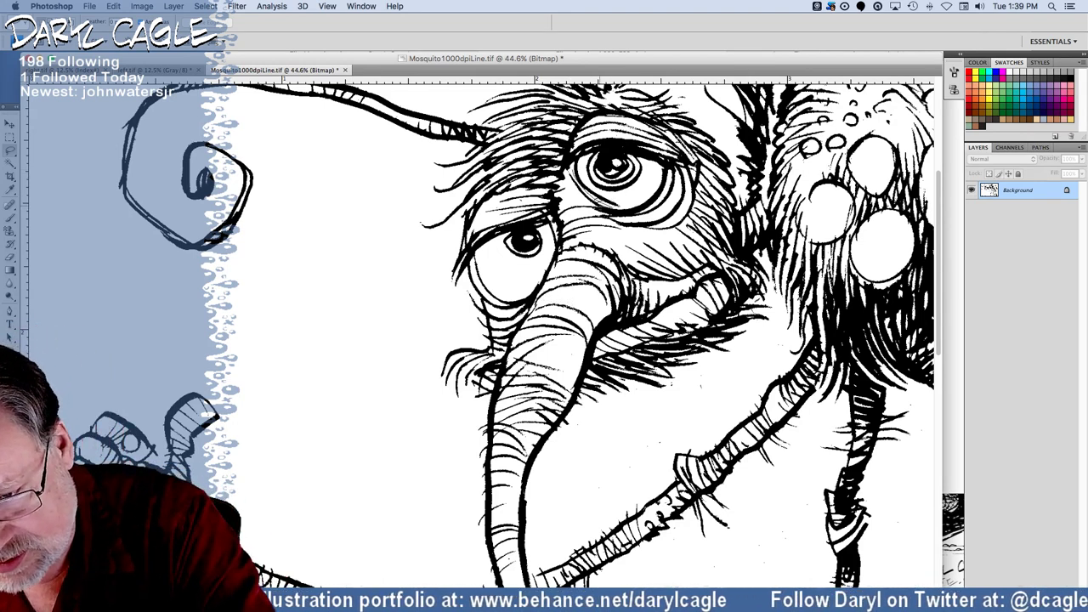
pyautogui.moveTo(566, 175); pyautogui.dragTo(568, 168)
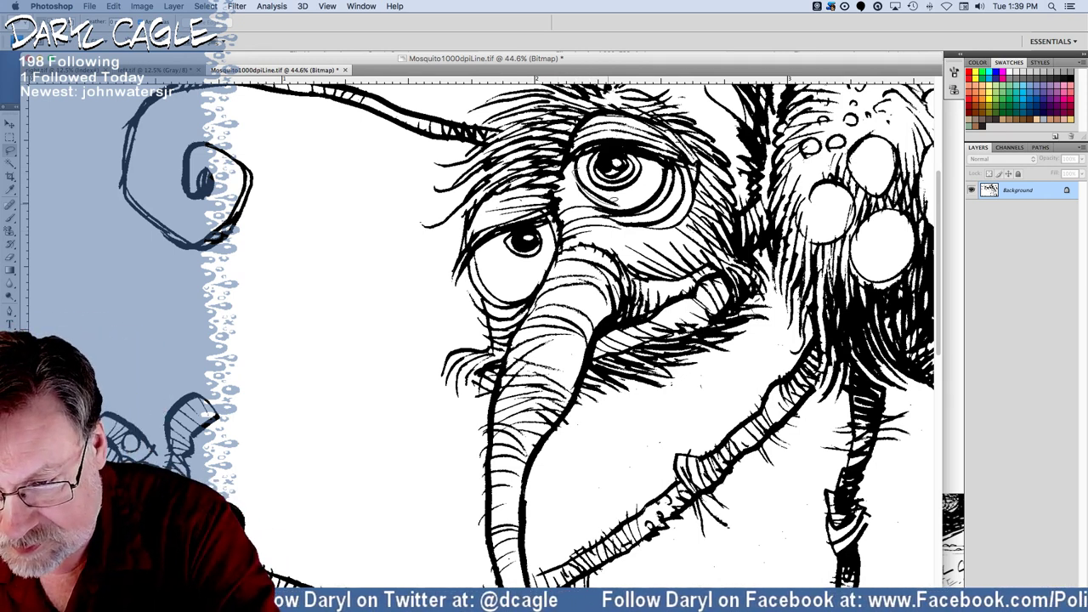
pyautogui.moveTo(584, 162)
pyautogui.mouseDown()
pyautogui.moveTo(621, 204)
pyautogui.moveTo(584, 183)
pyautogui.mouseUp()
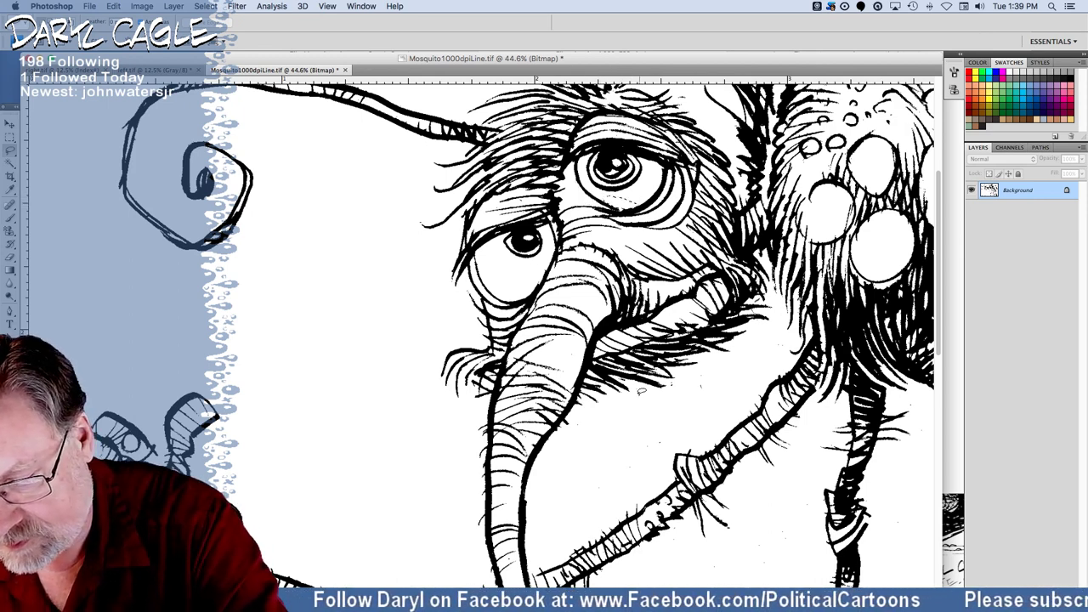
pyautogui.moveTo(642, 392)
pyautogui.mouseDown()
pyautogui.moveTo(672, 389)
pyautogui.moveTo(696, 368)
pyautogui.moveTo(725, 390)
pyautogui.moveTo(700, 431)
pyautogui.moveTo(634, 473)
pyautogui.mouseUp()
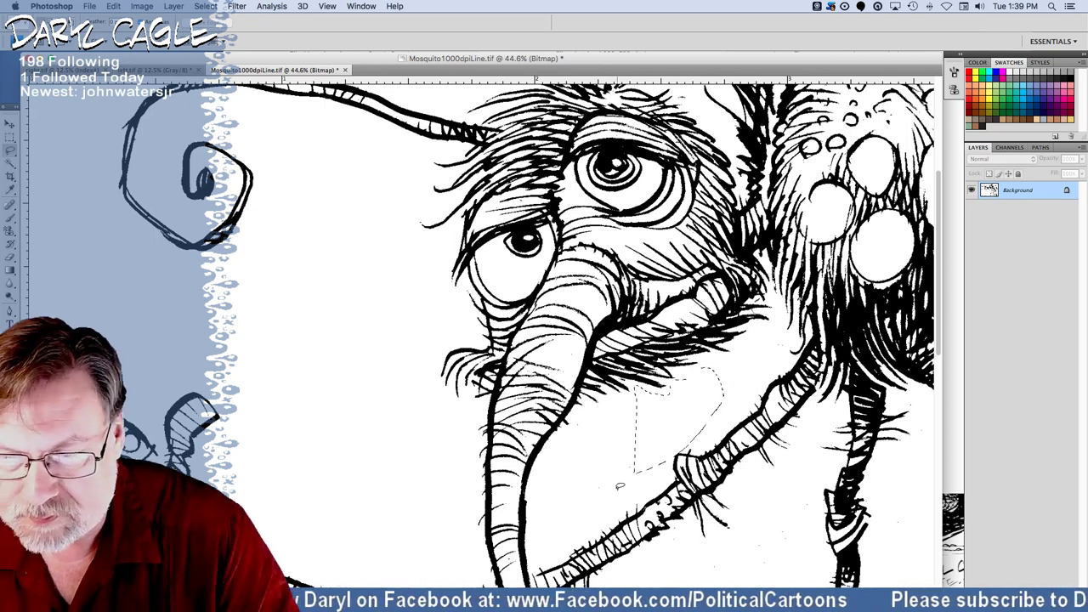
# Deselect and touch up the area below the larger eye's pupil with a small Brush.
pyautogui.click(10, 216)
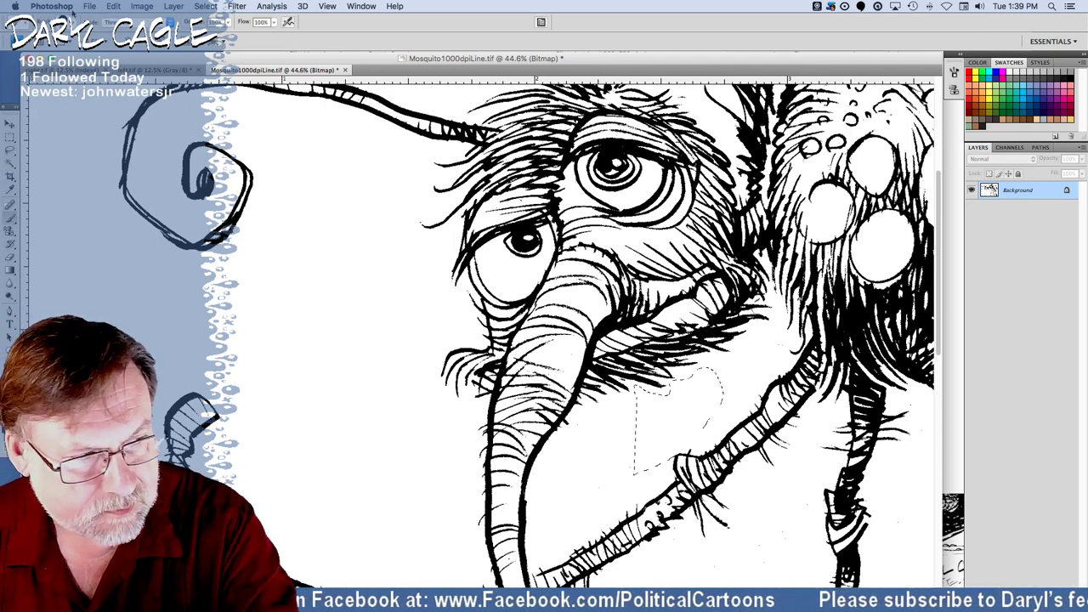
pyautogui.click(45, 22)
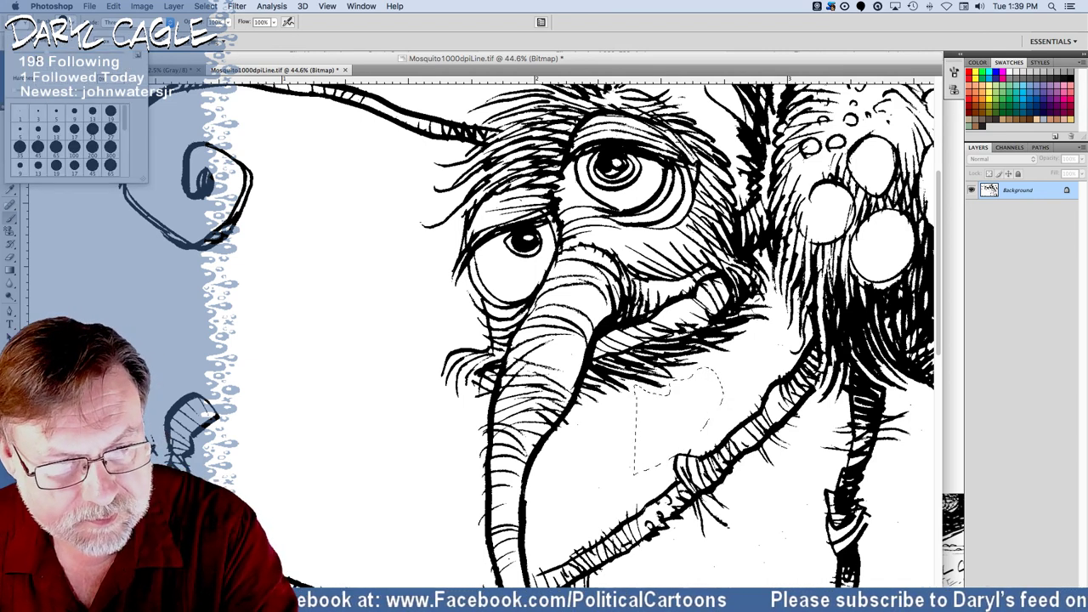
pyautogui.press('Return')
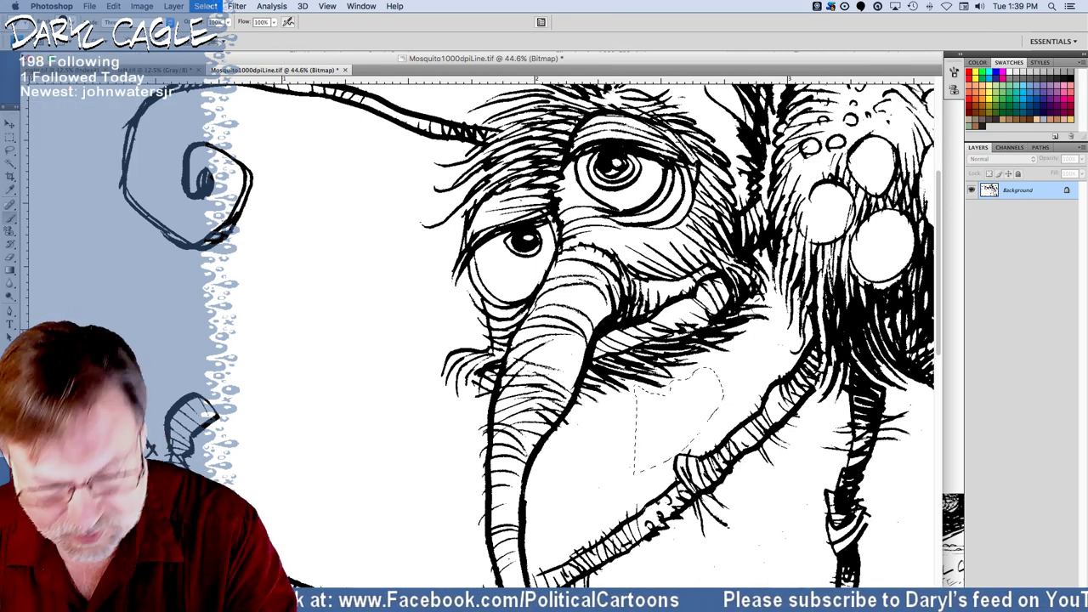
pyautogui.press('super+d')
pyautogui.moveTo(612, 209); pyautogui.dragTo(631, 211)
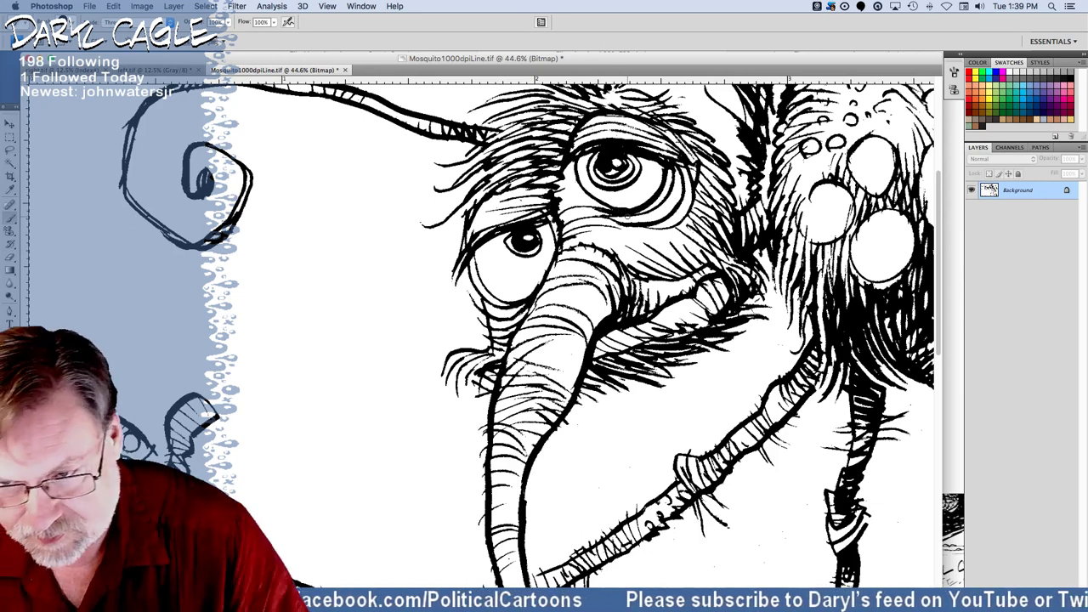
# Lasso and delete the stray specks beside the dark leg and on the paper beneath the bent arm.
pyautogui.click(11, 149)
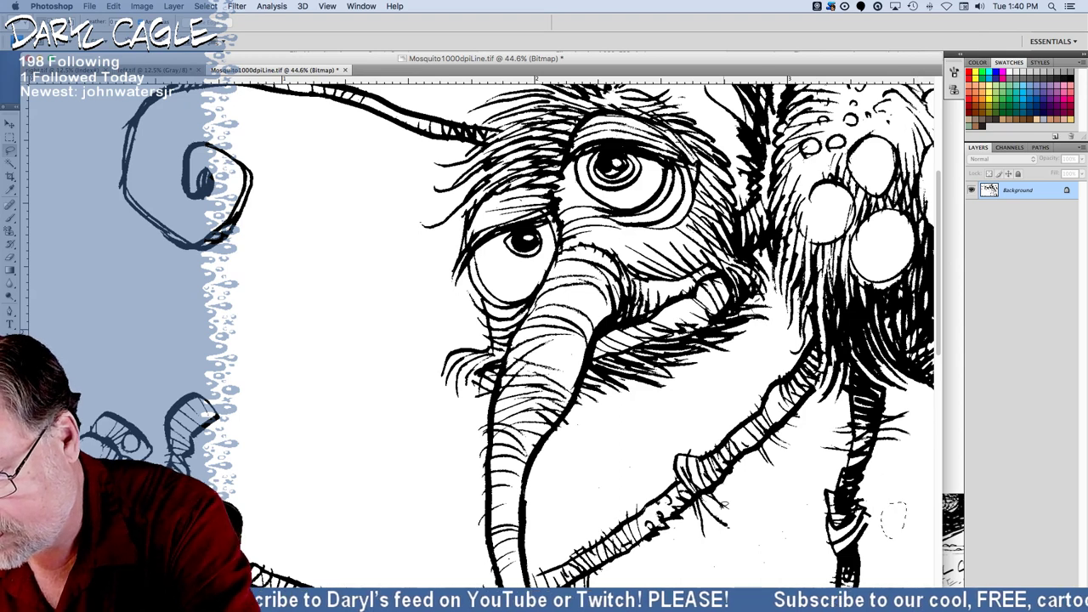
pyautogui.moveTo(726, 542)
pyautogui.mouseDown()
pyautogui.moveTo(756, 523)
pyautogui.moveTo(779, 487)
pyautogui.moveTo(806, 530)
pyautogui.mouseUp()
pyautogui.moveTo(756, 583); pyautogui.dragTo(723, 563)
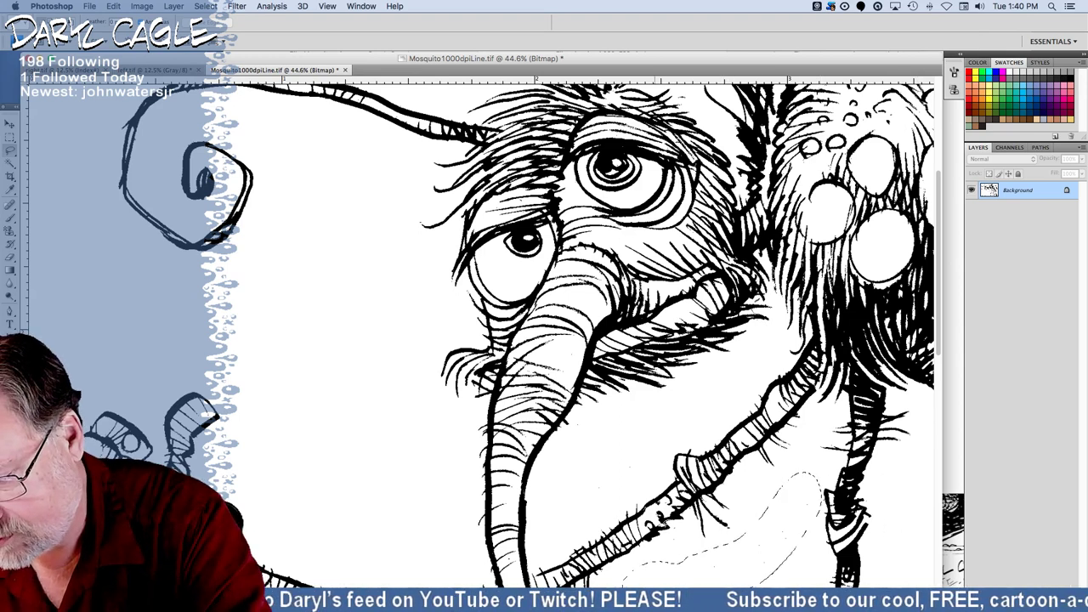
pyautogui.press('Delete')
pyautogui.moveTo(663, 529)
pyautogui.mouseDown()
pyautogui.moveTo(680, 557)
pyautogui.moveTo(665, 546)
pyautogui.mouseUp()
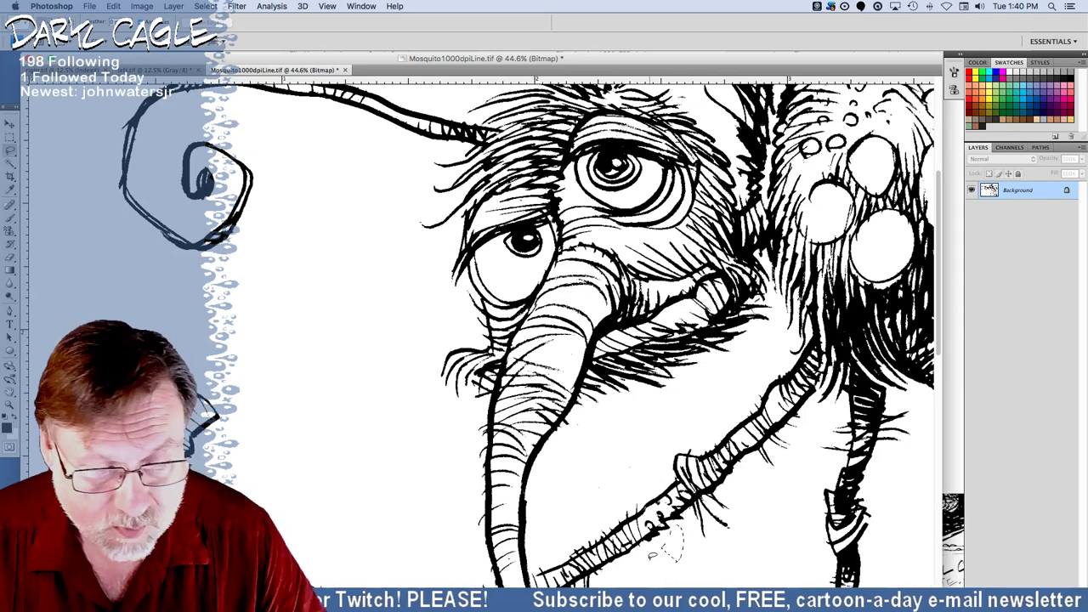
# Lasso and delete the remaining specks between the proboscis and the bent arm and below that arm, then deselect.
pyautogui.moveTo(314, 507); pyautogui.dragTo(372, 342)
pyautogui.moveTo(576, 262)
pyautogui.mouseDown()
pyautogui.moveTo(645, 304)
pyautogui.moveTo(636, 267)
pyautogui.mouseUp()
pyautogui.press('Delete')
pyautogui.moveTo(592, 492)
pyautogui.mouseDown()
pyautogui.moveTo(627, 447)
pyautogui.moveTo(745, 464)
pyautogui.moveTo(828, 524)
pyautogui.moveTo(826, 552)
pyautogui.moveTo(615, 584)
pyautogui.moveTo(567, 506)
pyautogui.mouseUp()
pyautogui.hotkey('ctrl', 'd')
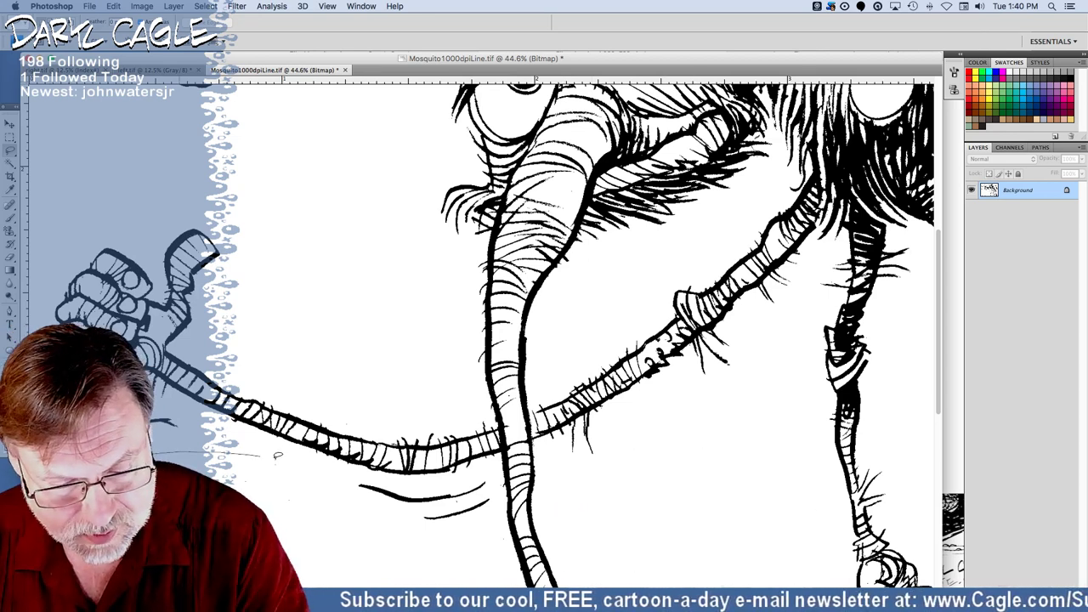
# Lasso and delete the stray specks below the outstretched forearm and around its motion lines.
pyautogui.moveTo(277, 456)
pyautogui.mouseDown()
pyautogui.moveTo(326, 475)
pyautogui.moveTo(392, 546)
pyautogui.mouseUp()
pyautogui.moveTo(297, 574); pyautogui.dragTo(151, 459)
pyautogui.press('Delete')
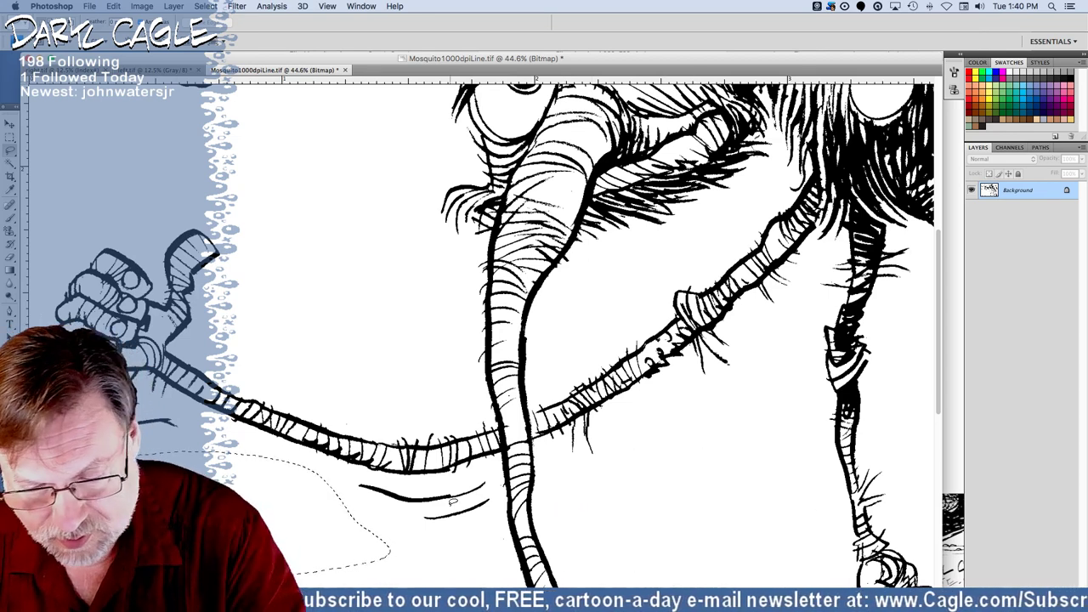
pyautogui.moveTo(451, 503)
pyautogui.mouseDown()
pyautogui.moveTo(506, 540)
pyautogui.moveTo(491, 538)
pyautogui.moveTo(496, 523)
pyautogui.mouseUp()
# Lasso the blank paper below the forearm, along the proboscis's outer edge, and delete the stray specks.
pyautogui.scroll(-3, 497, 523)
pyautogui.scroll(-2, 233, 402)
pyautogui.moveTo(64, 281)
pyautogui.mouseDown()
pyautogui.moveTo(313, 324)
pyautogui.moveTo(493, 419)
pyautogui.moveTo(557, 544)
pyautogui.mouseUp()
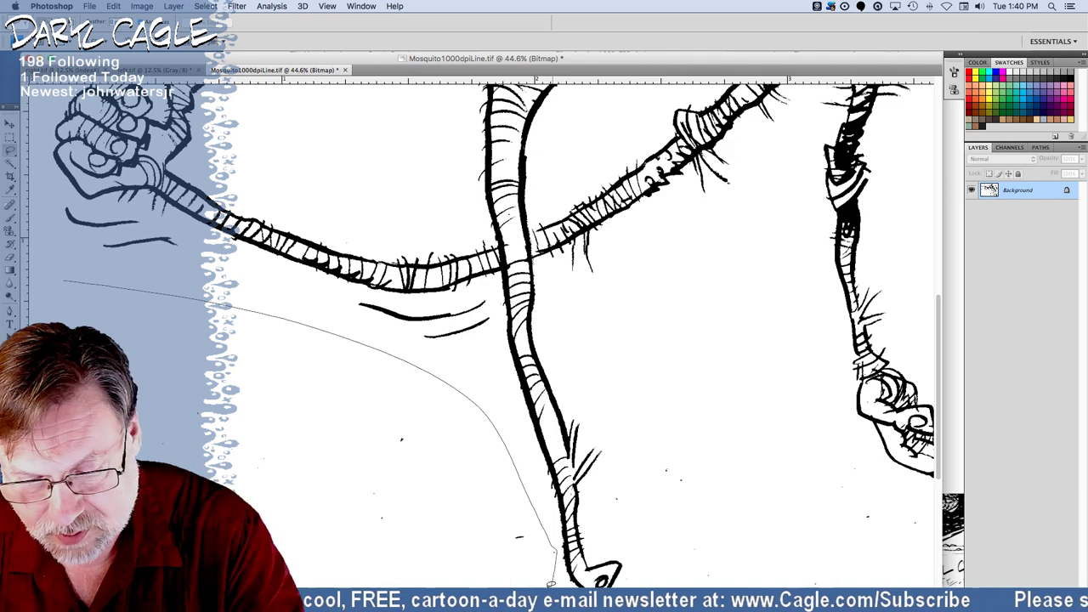
pyautogui.moveTo(293, 584); pyautogui.dragTo(68, 527)
pyautogui.press('Delete')
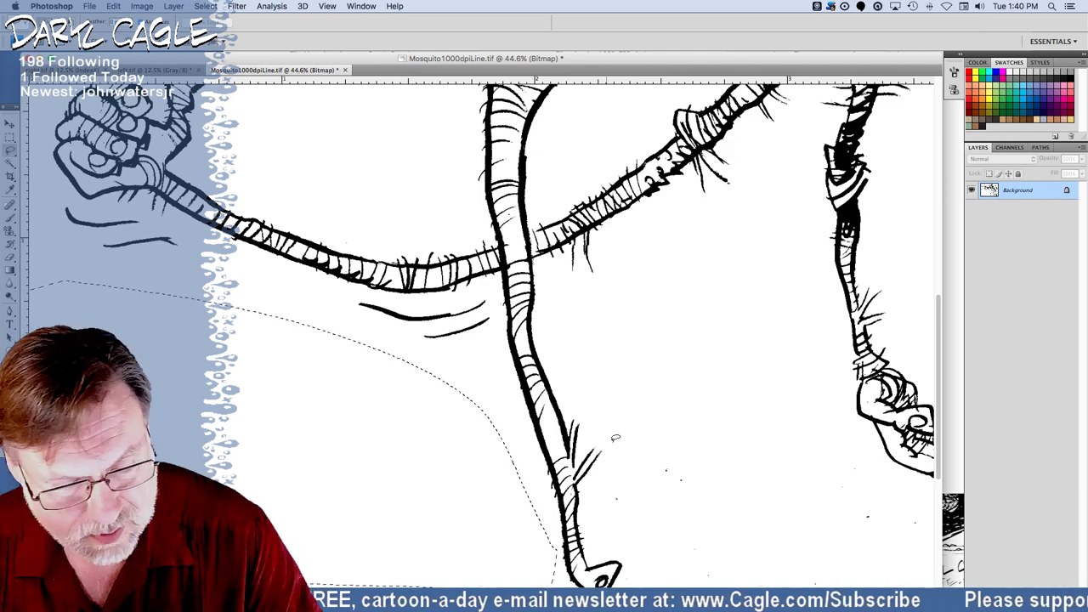
# Lasso and delete the stray specks on the paper between the proboscis tip and the foot.
pyautogui.moveTo(617, 450); pyautogui.dragTo(625, 540)
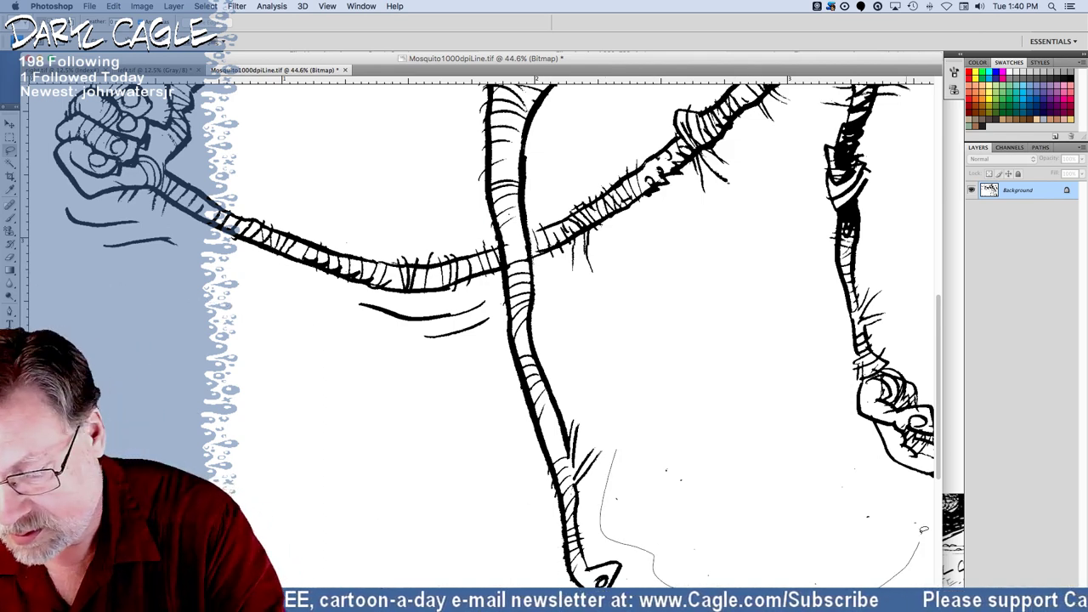
pyautogui.moveTo(924, 530); pyautogui.dragTo(698, 377)
pyautogui.press('Delete')
pyautogui.click(866, 398)
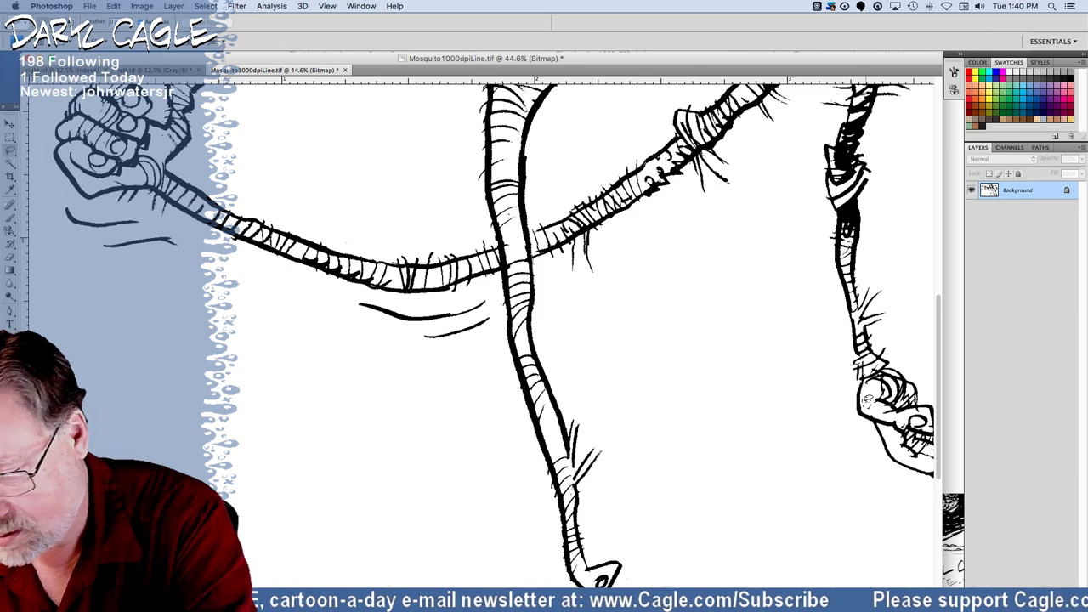
# Lasso the blank paper around and below the proboscis tip, including the lower corner, and delete its stray specks.
pyautogui.scroll(-5, 315, 301)
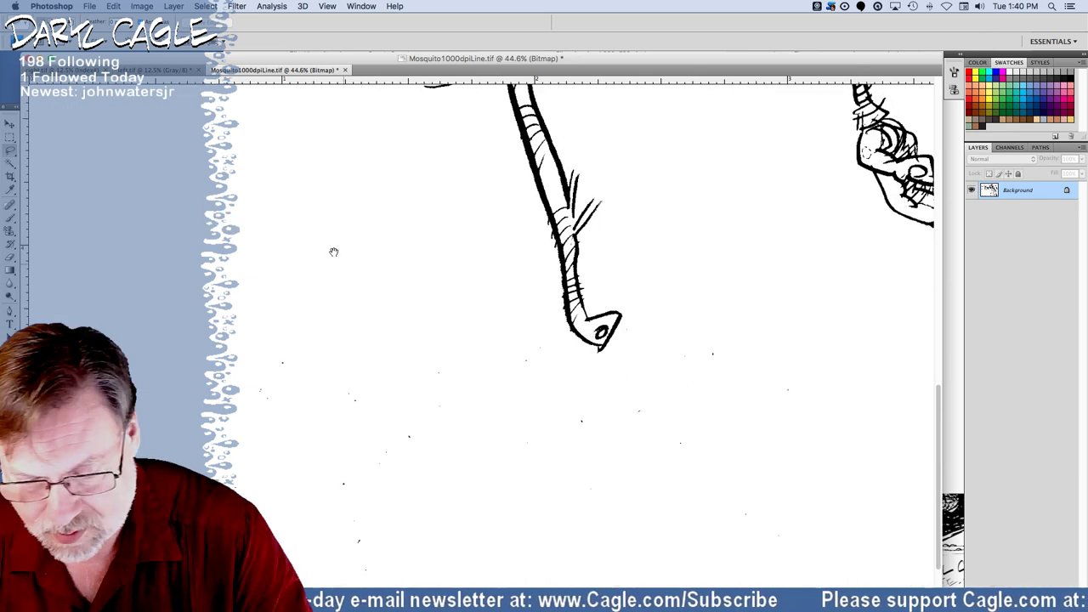
pyautogui.moveTo(65, 226)
pyautogui.mouseDown()
pyautogui.moveTo(477, 235)
pyautogui.moveTo(512, 263)
pyautogui.moveTo(570, 371)
pyautogui.moveTo(612, 372)
pyautogui.moveTo(635, 298)
pyautogui.moveTo(661, 259)
pyautogui.moveTo(728, 237)
pyautogui.moveTo(872, 411)
pyautogui.moveTo(866, 483)
pyautogui.moveTo(416, 561)
pyautogui.mouseUp()
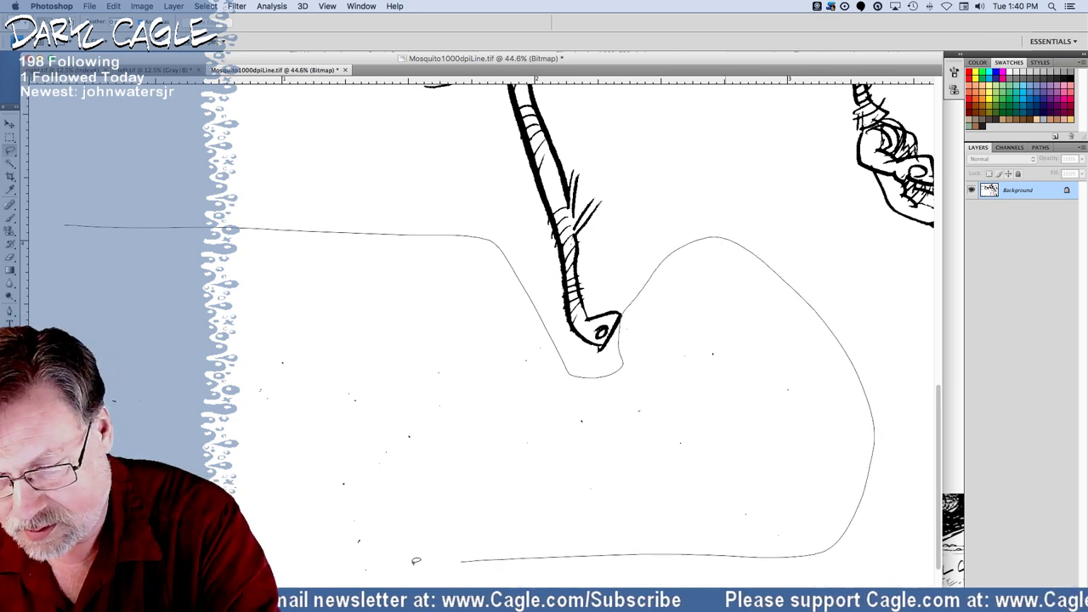
pyautogui.moveTo(273, 574); pyautogui.dragTo(26, 340)
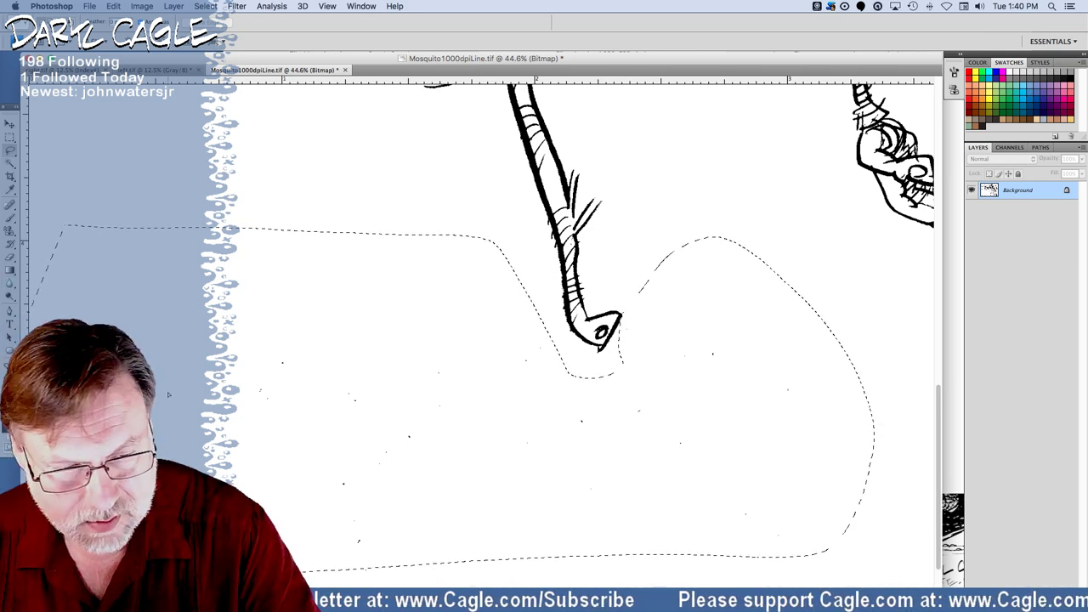
pyautogui.moveTo(168, 394); pyautogui.dragTo(329, 539)
pyautogui.press('Delete')
pyautogui.press('super+d')
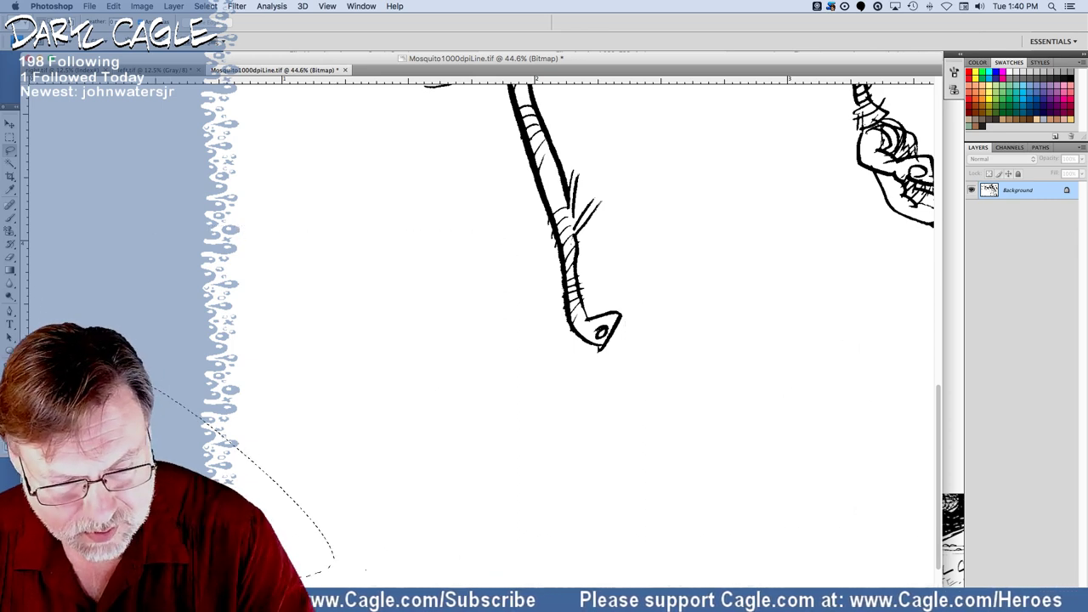
pyautogui.moveTo(304, 575); pyautogui.dragTo(296, 577)
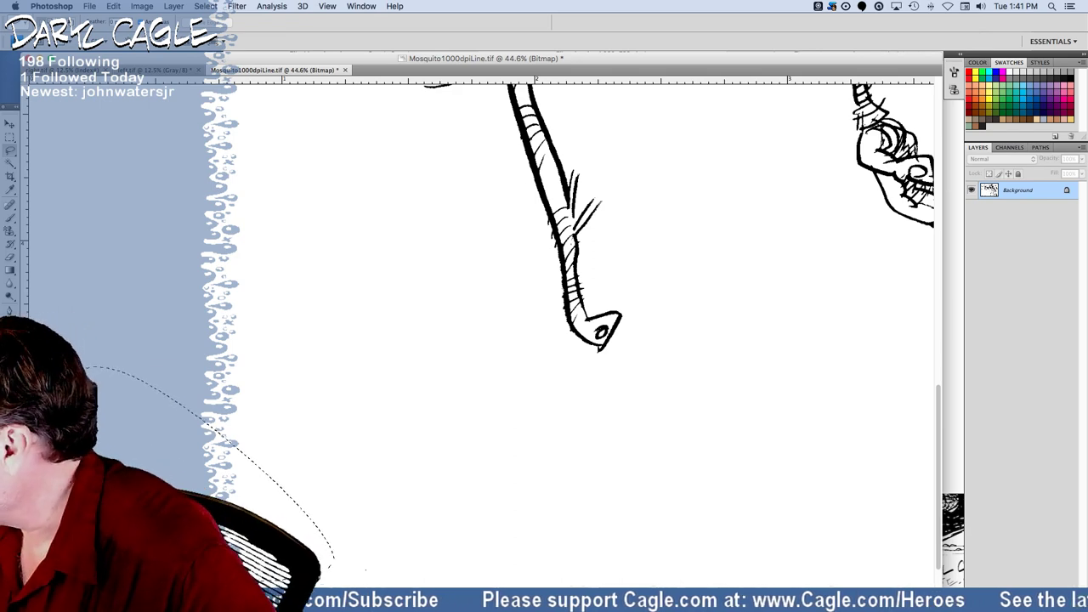
# Lasso and delete the stray specks on the blank paper above and below the start of the website lettering.
pyautogui.moveTo(281, 340); pyautogui.dragTo(317, 263)
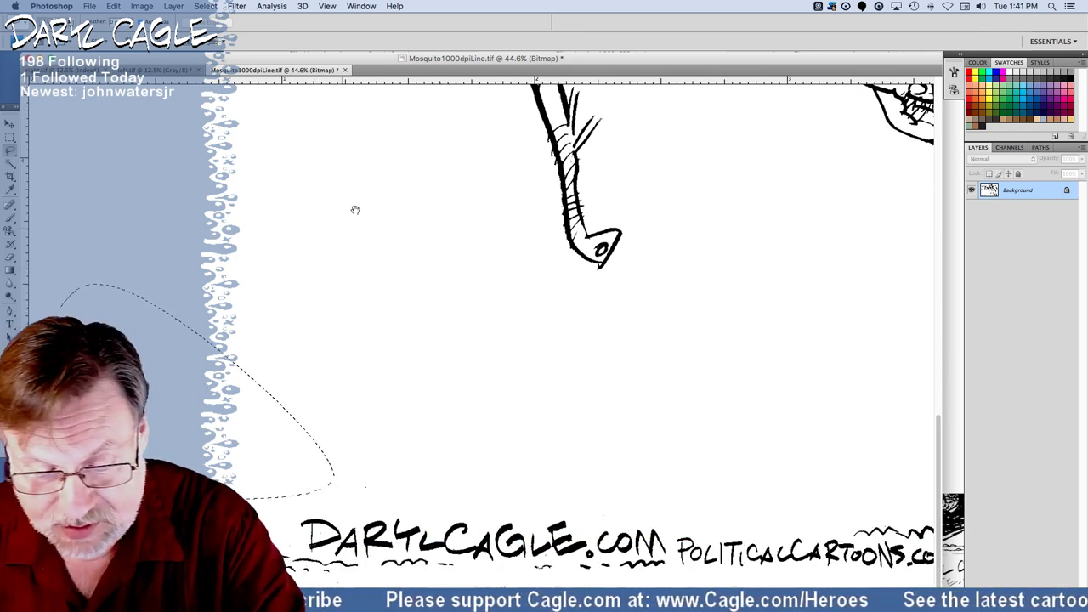
pyautogui.moveTo(351, 448)
pyautogui.mouseDown()
pyautogui.moveTo(375, 461)
pyautogui.moveTo(353, 499)
pyautogui.moveTo(292, 505)
pyautogui.mouseUp()
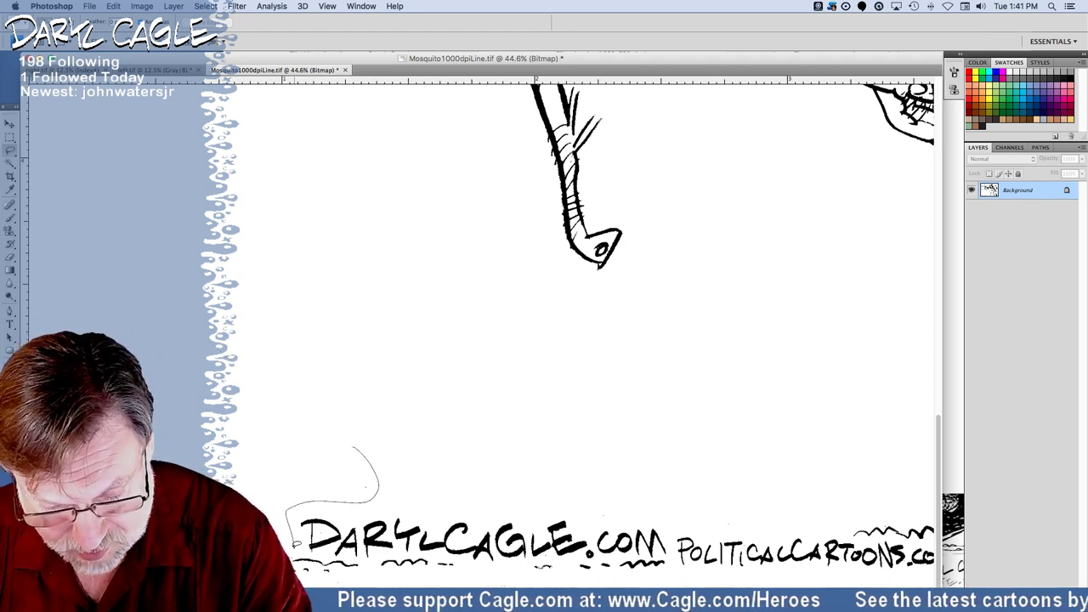
pyautogui.moveTo(296, 546); pyautogui.dragTo(299, 398)
pyautogui.press('Delete')
pyautogui.click(319, 529)
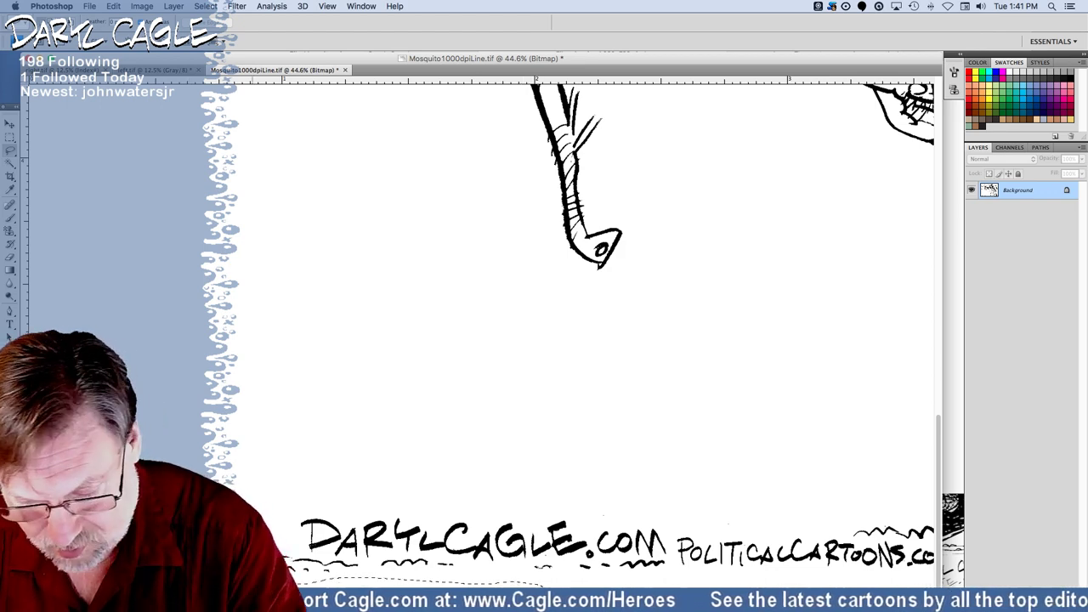
# Lasso and delete the small specks just above the two website names along the lower edge of the drawing.
pyautogui.moveTo(594, 504)
pyautogui.mouseDown()
pyautogui.moveTo(612, 512)
pyautogui.moveTo(607, 483)
pyautogui.mouseUp()
pyautogui.press('Delete')
pyautogui.moveTo(732, 505)
pyautogui.mouseDown()
pyautogui.moveTo(727, 530)
pyautogui.moveTo(750, 541)
pyautogui.moveTo(755, 499)
pyautogui.mouseUp()
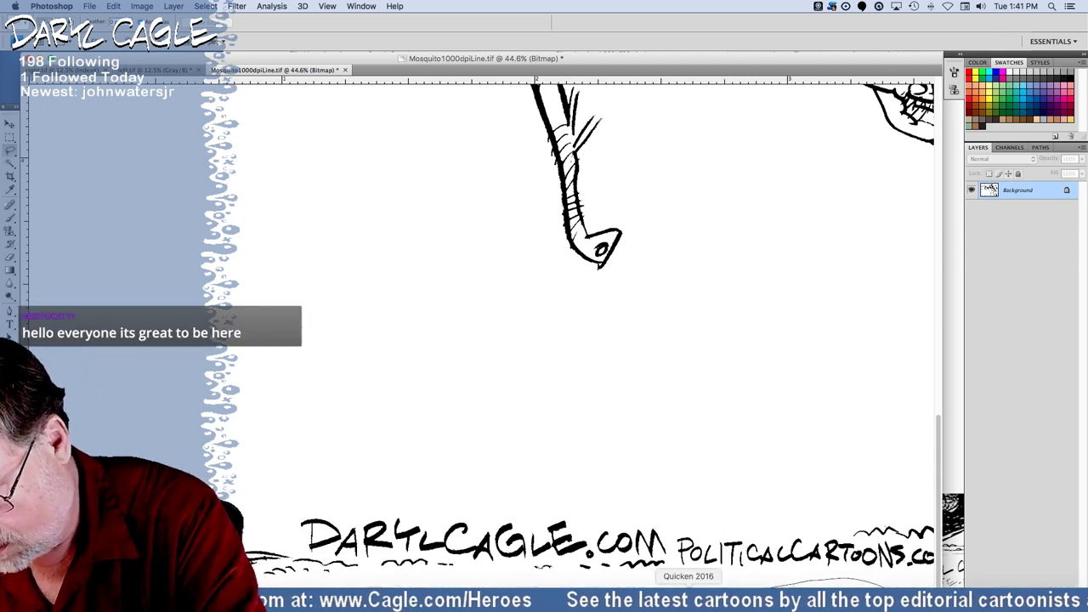
# Lasso and delete the stray specks between the foot and the ground line, around the PoliticalCartoons.com lettering, and clear the selection.
pyautogui.hscroll(10, 486, 409)
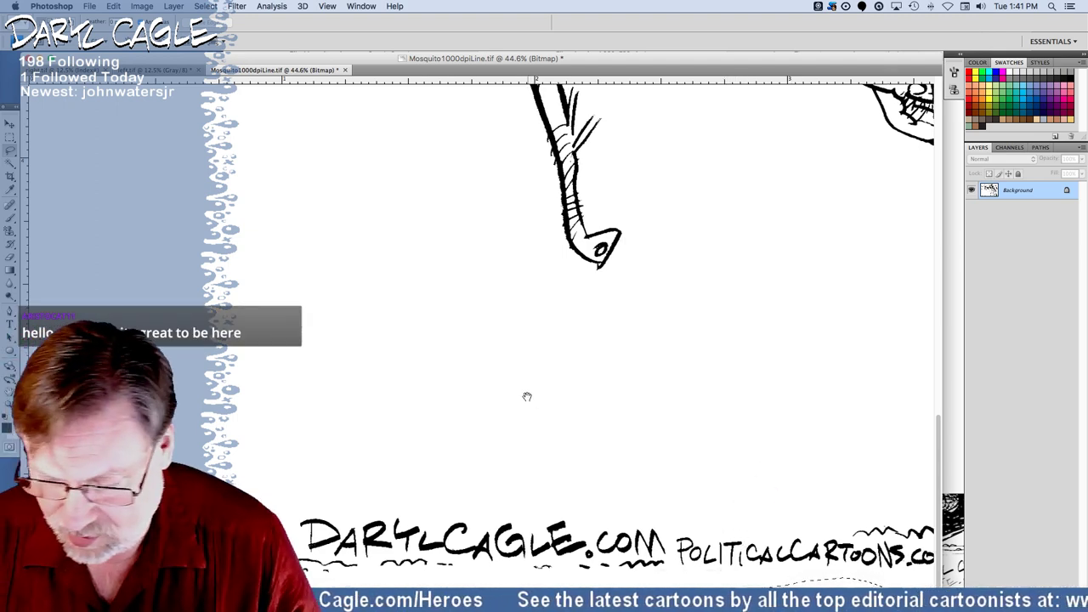
pyautogui.moveTo(142, 323); pyautogui.dragTo(144, 323)
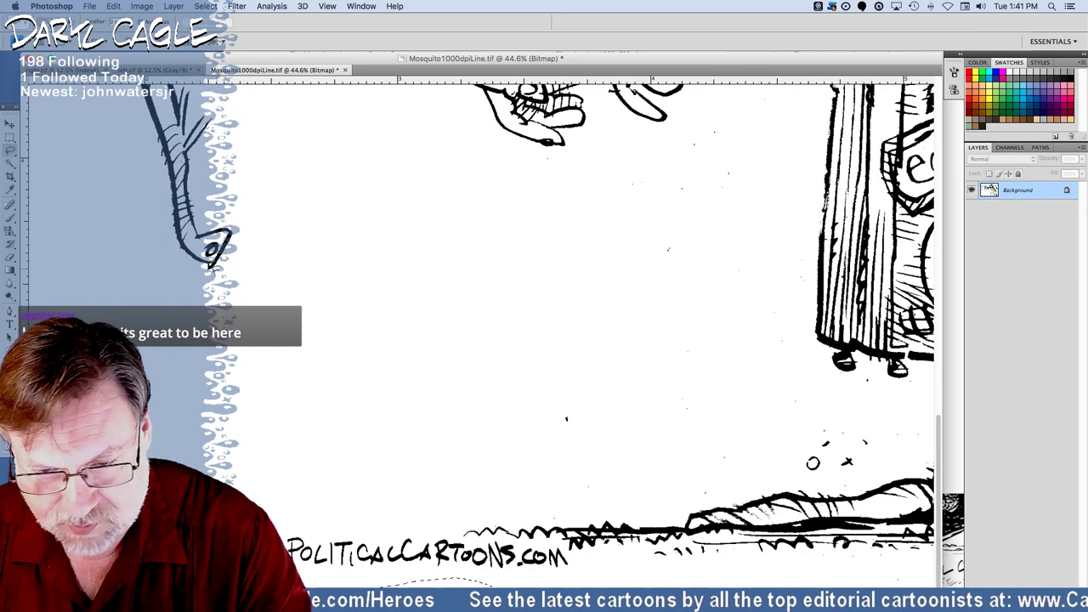
pyautogui.moveTo(216, 273)
pyautogui.mouseDown()
pyautogui.moveTo(211, 261)
pyautogui.moveTo(225, 292)
pyautogui.mouseUp()
pyautogui.moveTo(412, 380)
pyautogui.mouseDown()
pyautogui.moveTo(575, 316)
pyautogui.moveTo(716, 314)
pyautogui.moveTo(811, 370)
pyautogui.moveTo(763, 469)
pyautogui.moveTo(713, 498)
pyautogui.moveTo(515, 506)
pyautogui.moveTo(349, 472)
pyautogui.mouseUp()
pyautogui.press('Delete')
pyautogui.moveTo(495, 514)
pyautogui.mouseDown()
pyautogui.moveTo(495, 525)
pyautogui.moveTo(529, 443)
pyautogui.moveTo(558, 538)
pyautogui.mouseUp()
pyautogui.press('BackSpace')
pyautogui.press('super+d')
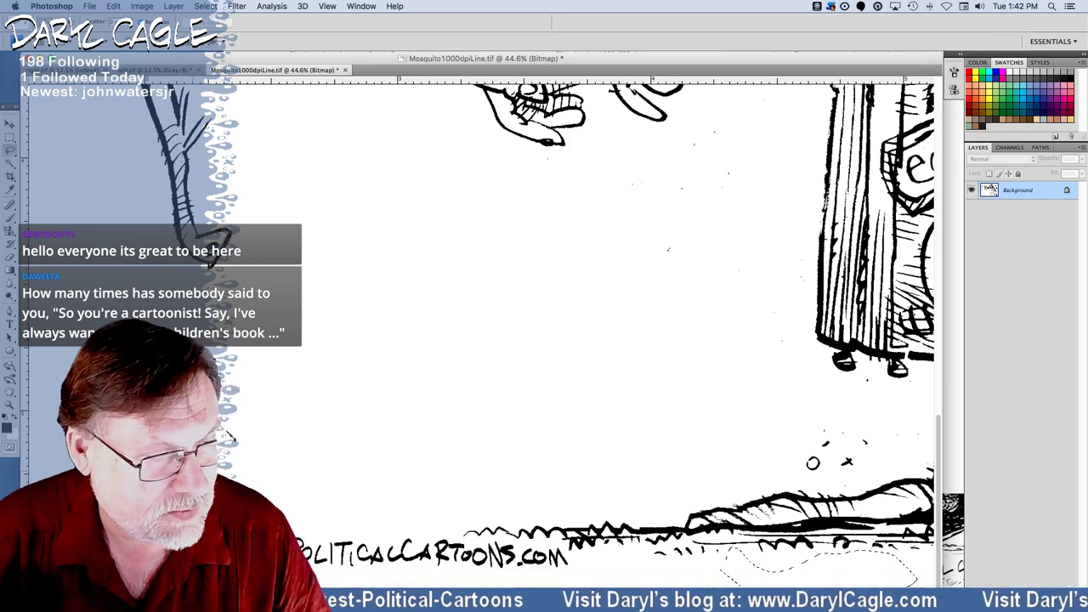
pyautogui.press('super+Tab')
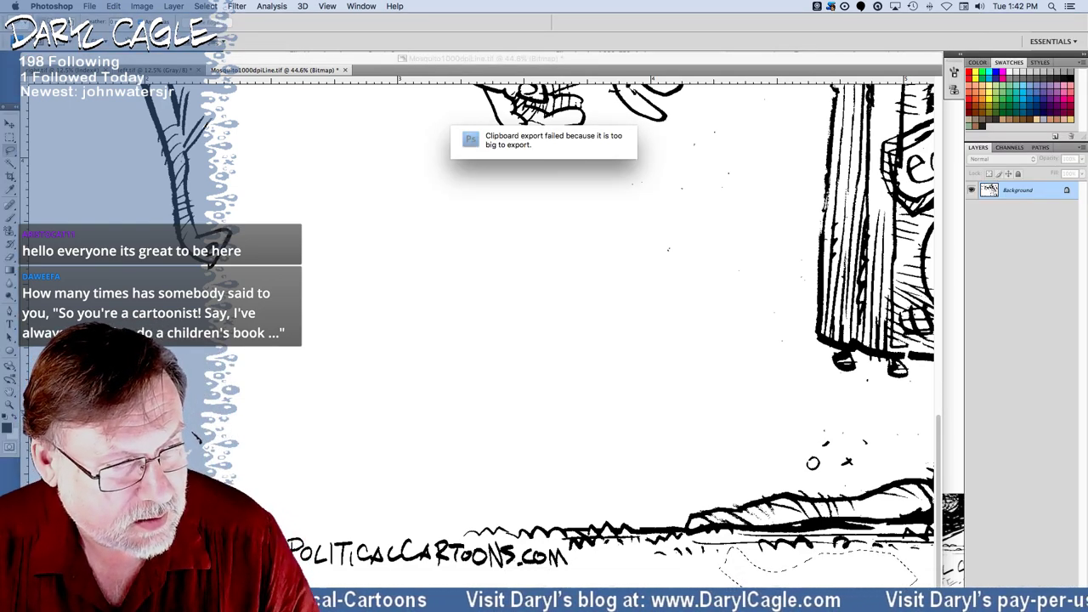
pyautogui.press('super+Tab')
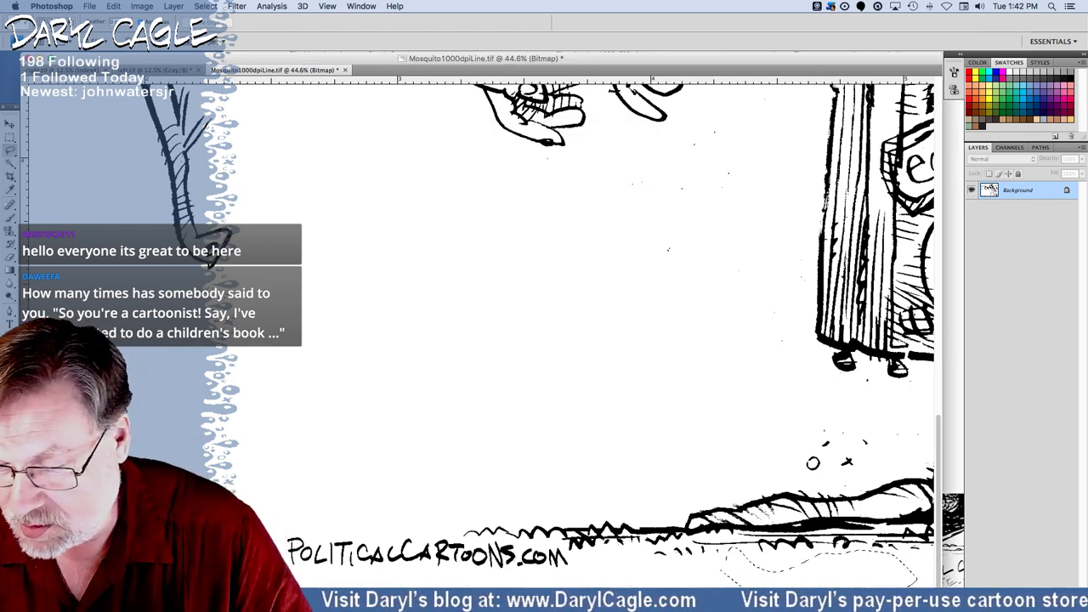
# Lasso and delete the stray specks on the blank paper below the mosquito's hands and between them and the suitcase.
pyautogui.moveTo(612, 250)
pyautogui.mouseDown()
pyautogui.moveTo(600, 244)
pyautogui.moveTo(605, 183)
pyautogui.moveTo(714, 111)
pyautogui.moveTo(814, 175)
pyautogui.moveTo(805, 350)
pyautogui.moveTo(835, 371)
pyautogui.moveTo(923, 383)
pyautogui.moveTo(928, 435)
pyautogui.moveTo(850, 430)
pyautogui.moveTo(682, 458)
pyautogui.moveTo(571, 431)
pyautogui.moveTo(529, 365)
pyautogui.mouseUp()
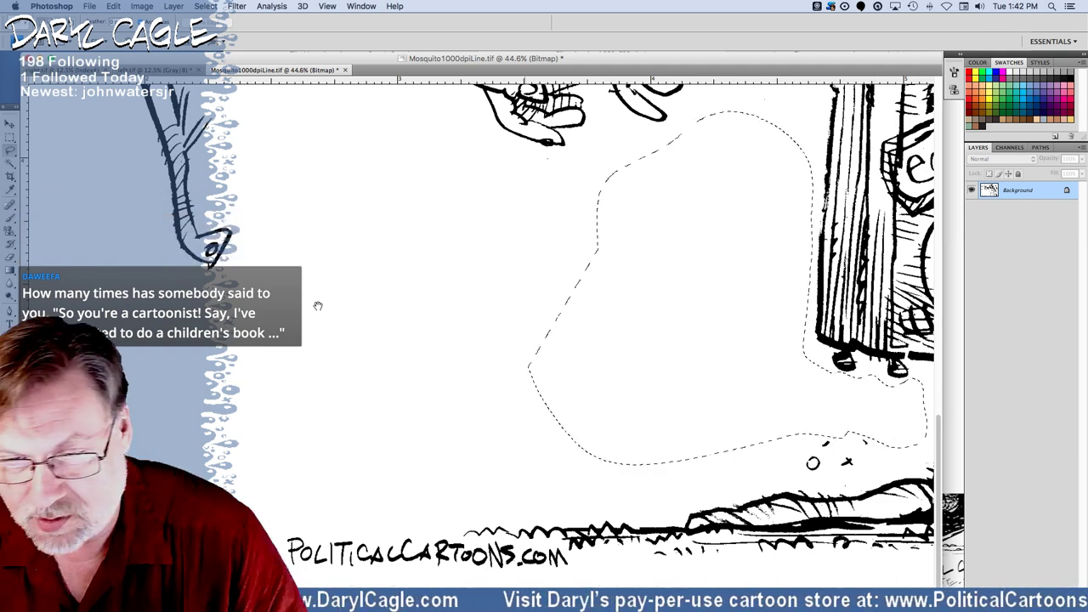
pyautogui.moveTo(328, 297); pyautogui.dragTo(288, 510)
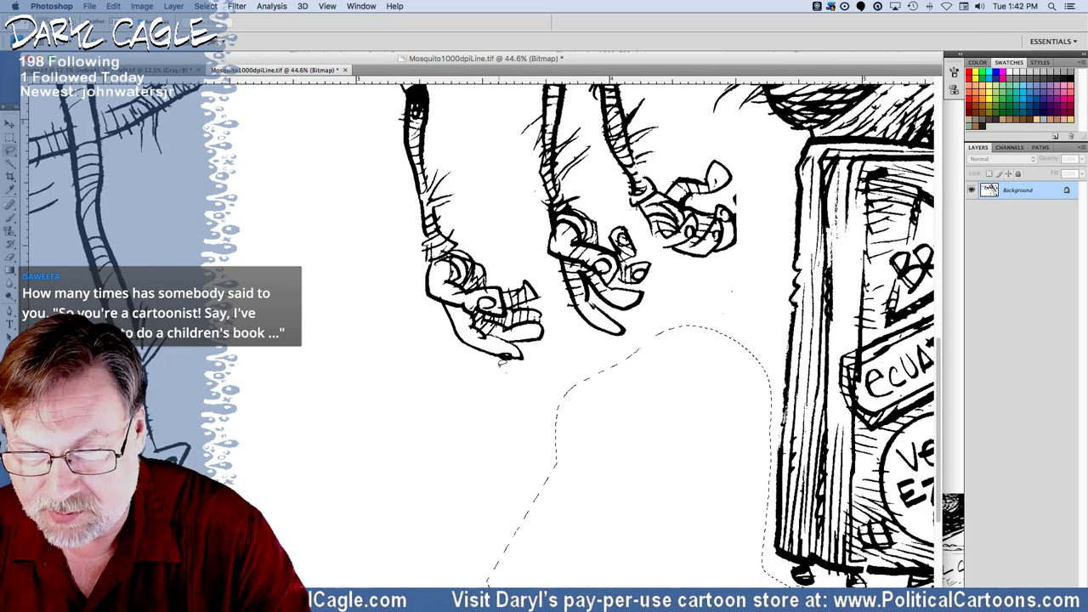
pyautogui.moveTo(502, 379)
pyautogui.mouseDown()
pyautogui.moveTo(500, 367)
pyautogui.moveTo(512, 390)
pyautogui.moveTo(502, 367)
pyautogui.mouseUp()
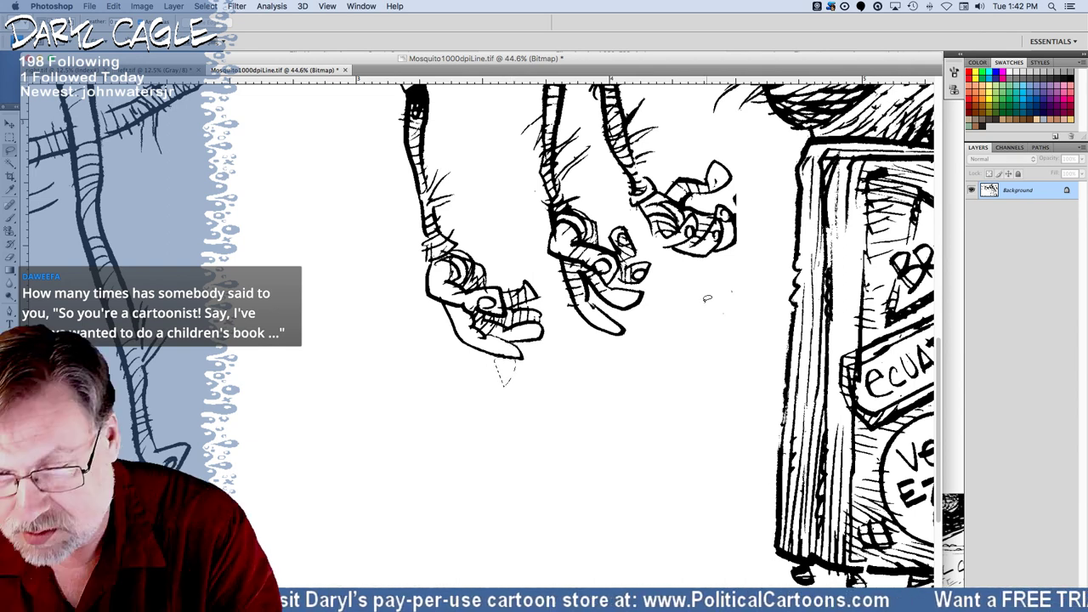
pyautogui.moveTo(707, 293); pyautogui.dragTo(696, 373)
pyautogui.press('Delete')
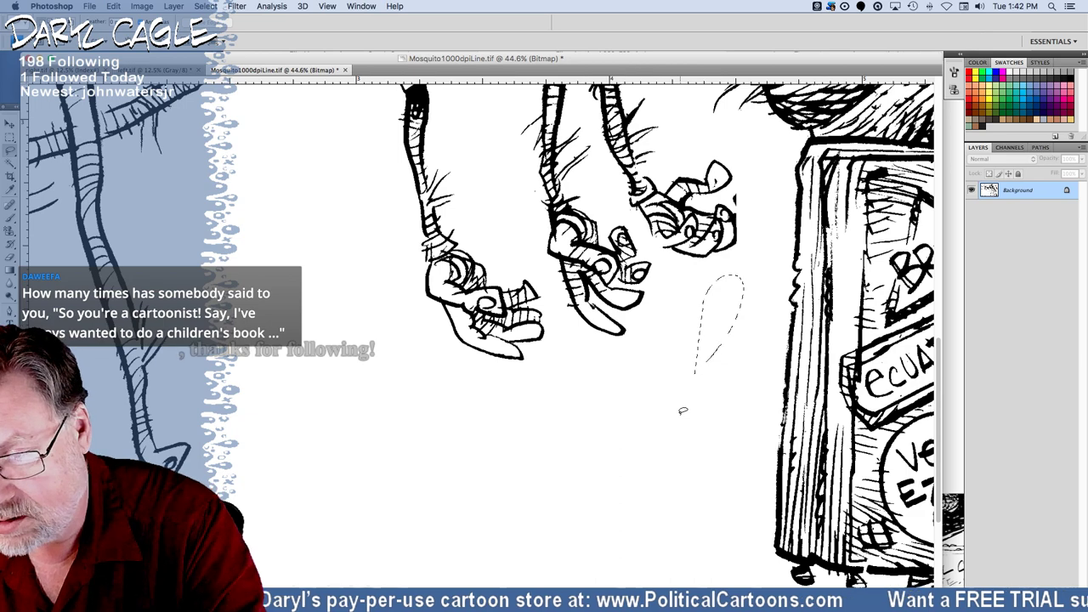
# Lasso and delete the stray specks between the hanging arms and between the third arm and the abdomen.
pyautogui.moveTo(329, 367); pyautogui.dragTo(231, 563)
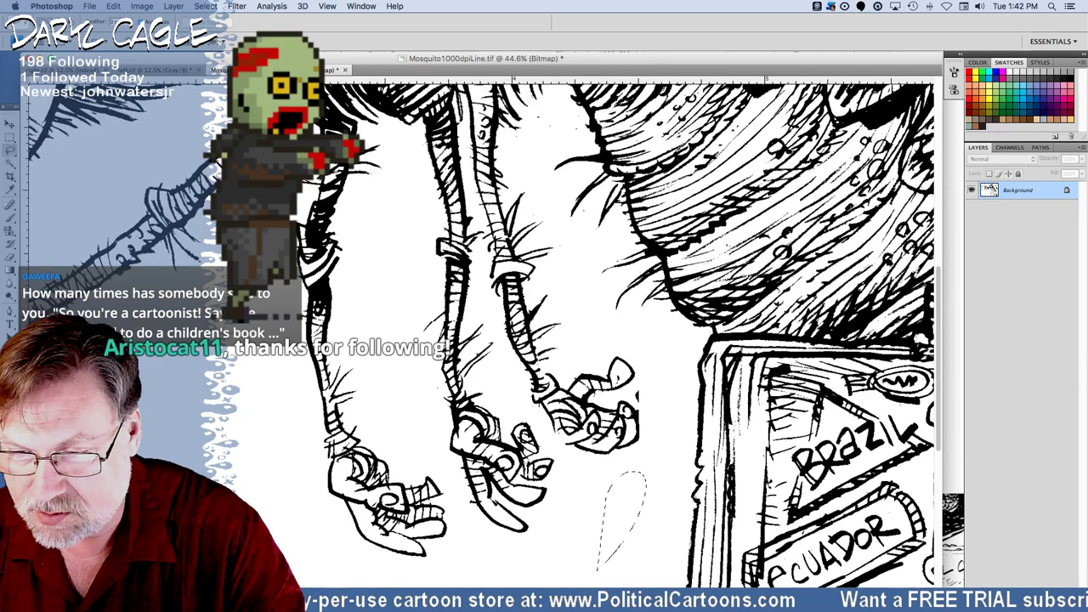
pyautogui.moveTo(432, 373); pyautogui.dragTo(439, 393)
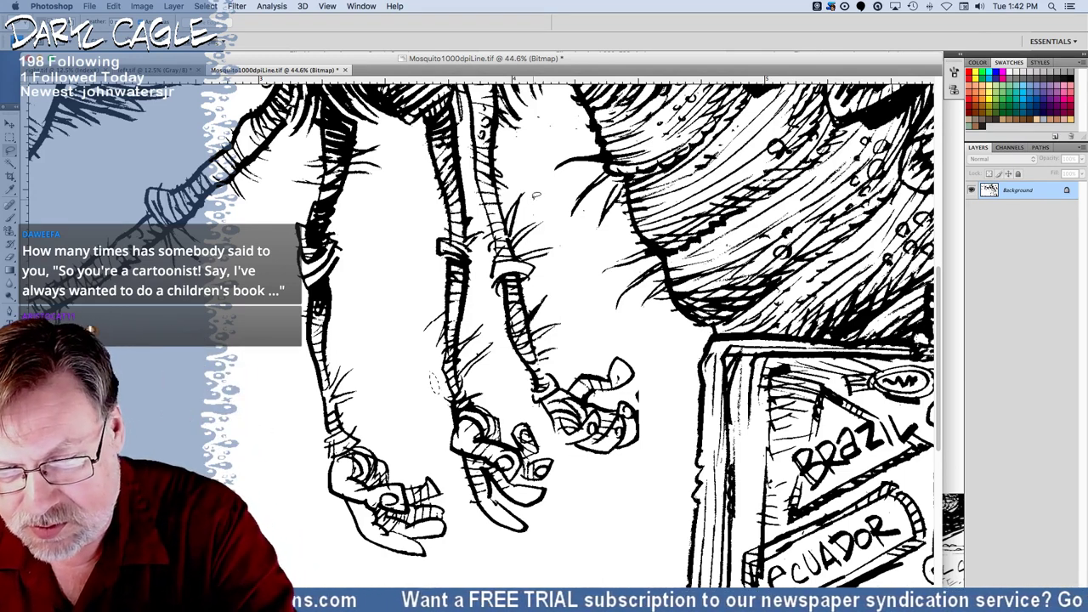
pyautogui.moveTo(536, 211)
pyautogui.mouseDown()
pyautogui.moveTo(560, 251)
pyautogui.moveTo(543, 191)
pyautogui.mouseUp()
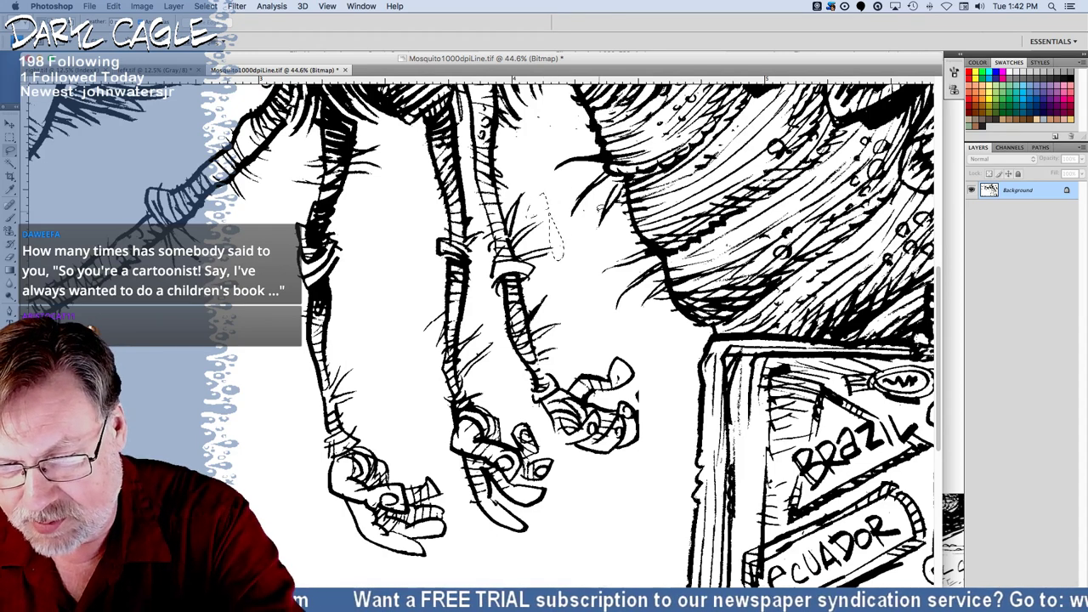
pyautogui.press('Delete')
pyautogui.press('super+d')
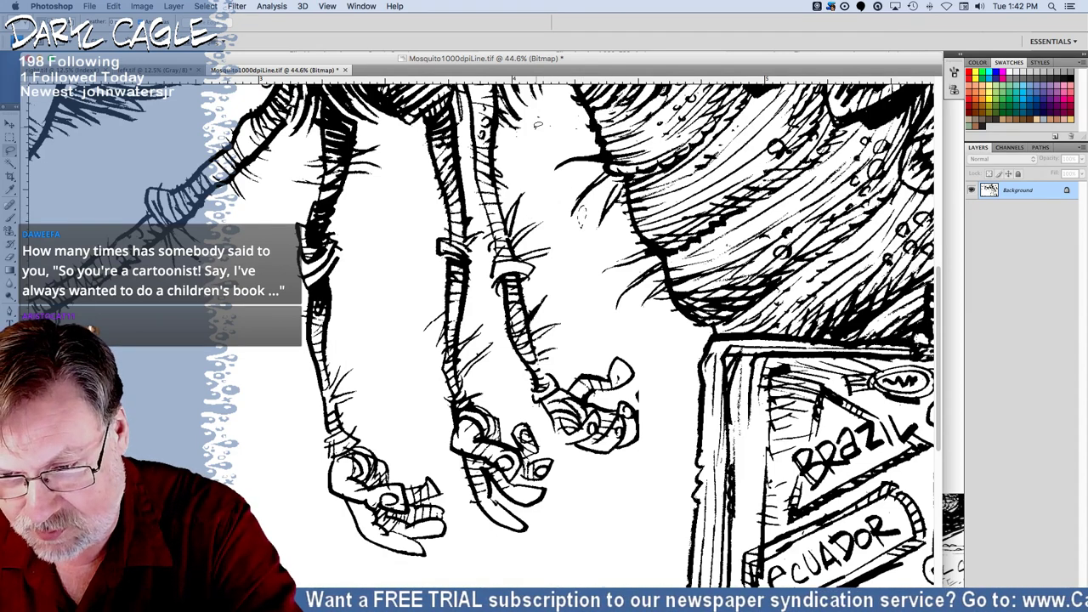
pyautogui.moveTo(512, 152)
pyautogui.mouseDown()
pyautogui.moveTo(546, 106)
pyautogui.moveTo(583, 108)
pyautogui.moveTo(577, 141)
pyautogui.moveTo(595, 117)
pyautogui.mouseUp()
pyautogui.press('BackSpace')
pyautogui.press('super+d')
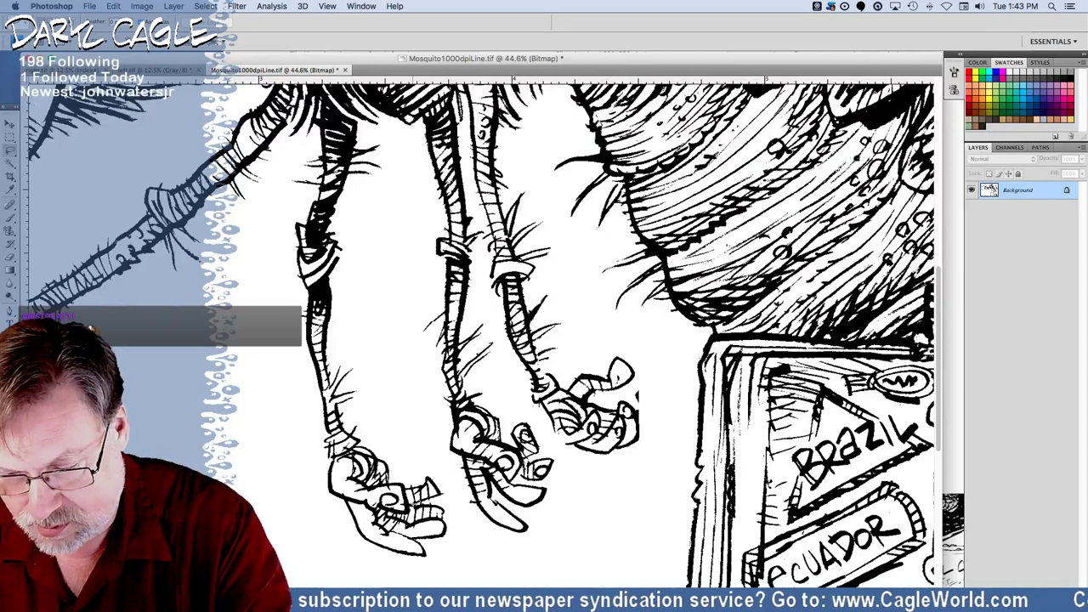
# Draw the missing fingertip and its nail on the hand nearest the suitcase with the Brush tool, using a small hard round brush.
pyautogui.click(11, 206)
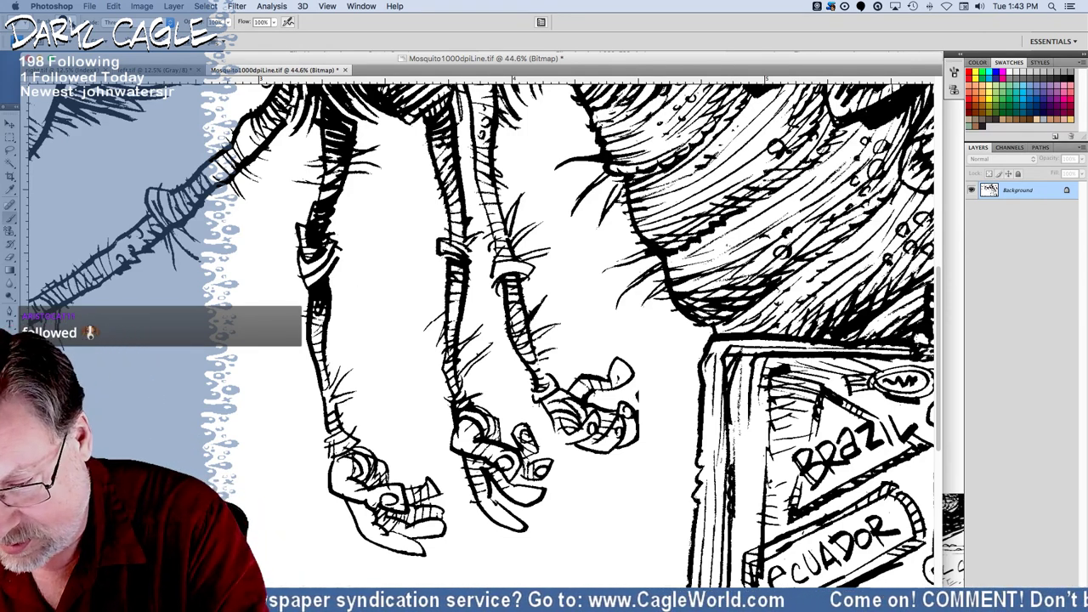
pyautogui.click(48, 23)
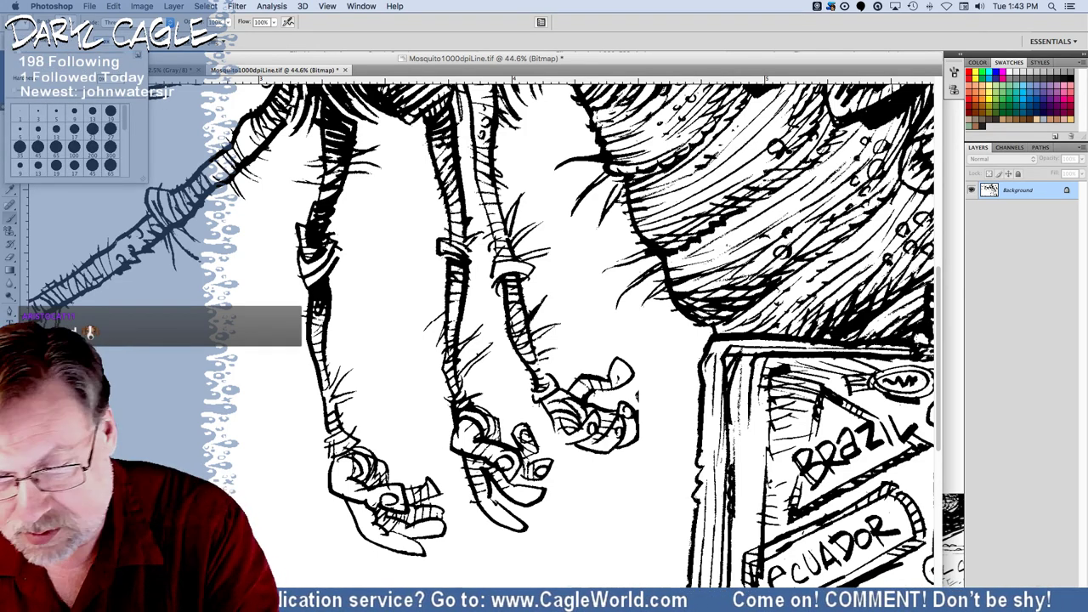
pyautogui.click(597, 119)
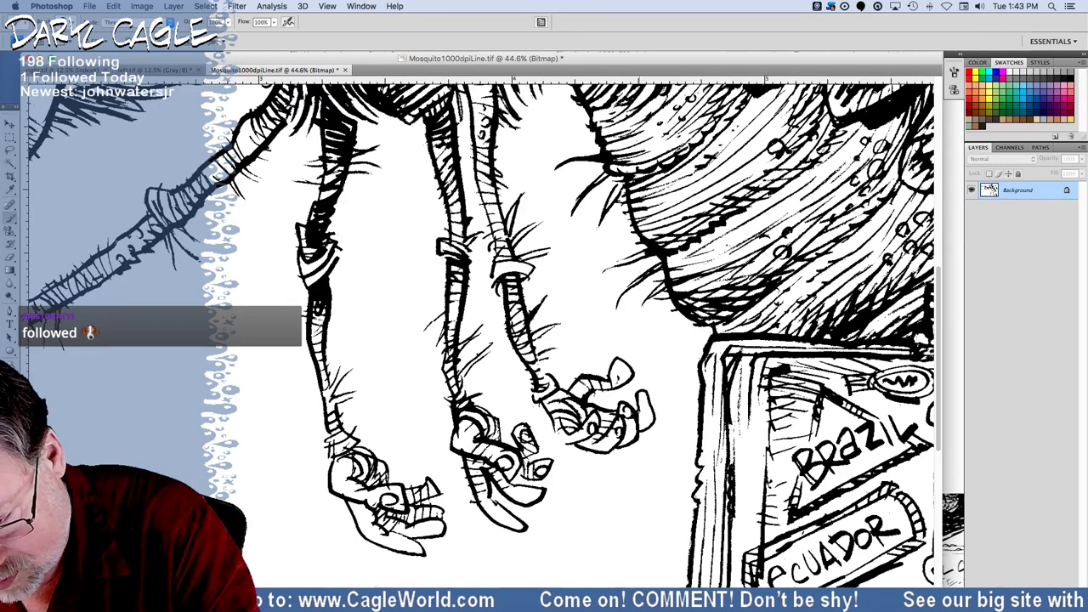
pyautogui.moveTo(647, 393); pyautogui.dragTo(643, 403)
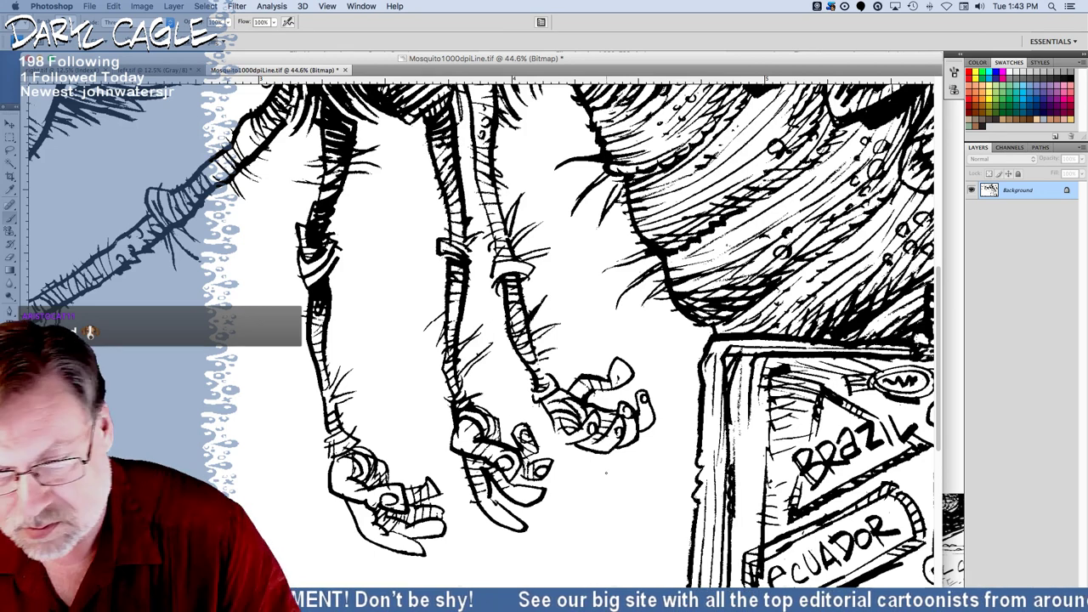
# Lasso and delete the stray marks inside the white oval spots on the mosquito's hairy body.
pyautogui.click(11, 152)
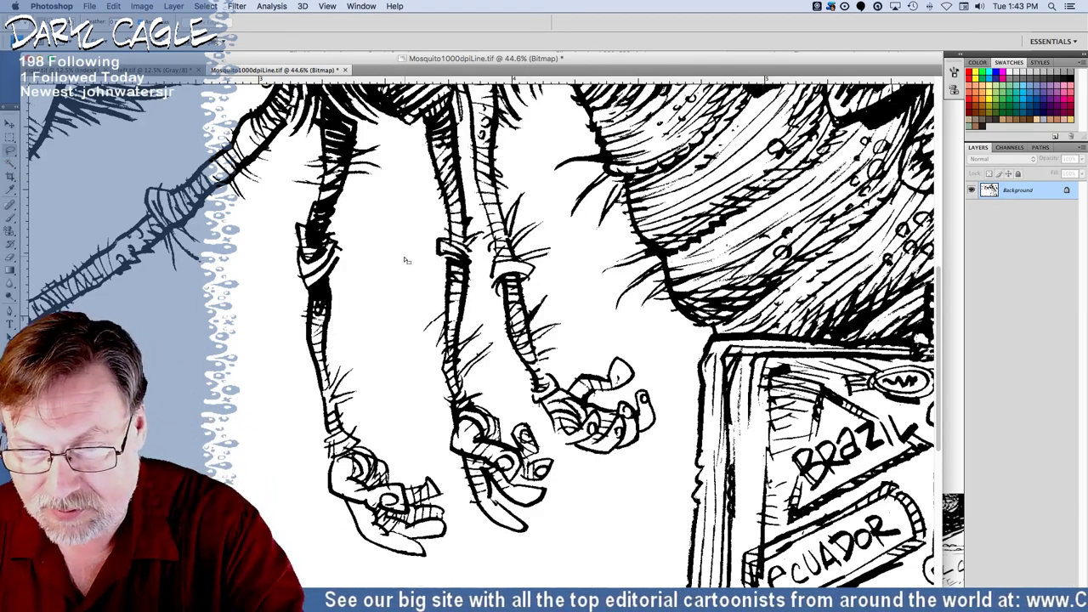
pyautogui.moveTo(393, 255); pyautogui.dragTo(386, 581)
pyautogui.moveTo(292, 320); pyautogui.dragTo(300, 466)
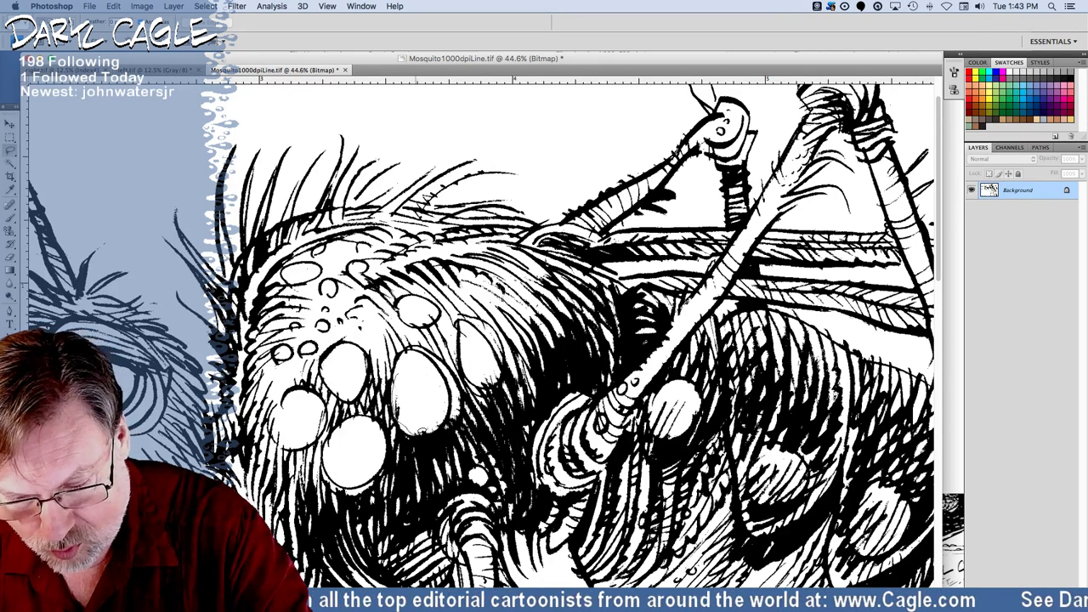
pyautogui.moveTo(441, 378)
pyautogui.mouseDown()
pyautogui.moveTo(409, 431)
pyautogui.moveTo(398, 374)
pyautogui.mouseUp()
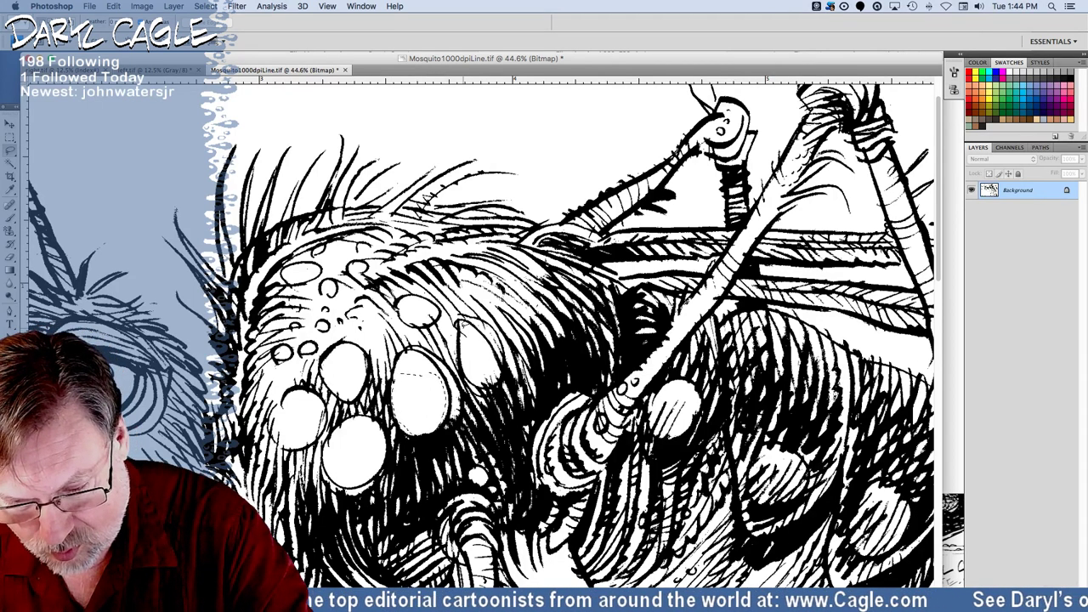
pyautogui.moveTo(461, 329)
pyautogui.mouseDown()
pyautogui.moveTo(472, 379)
pyautogui.moveTo(500, 381)
pyautogui.mouseUp()
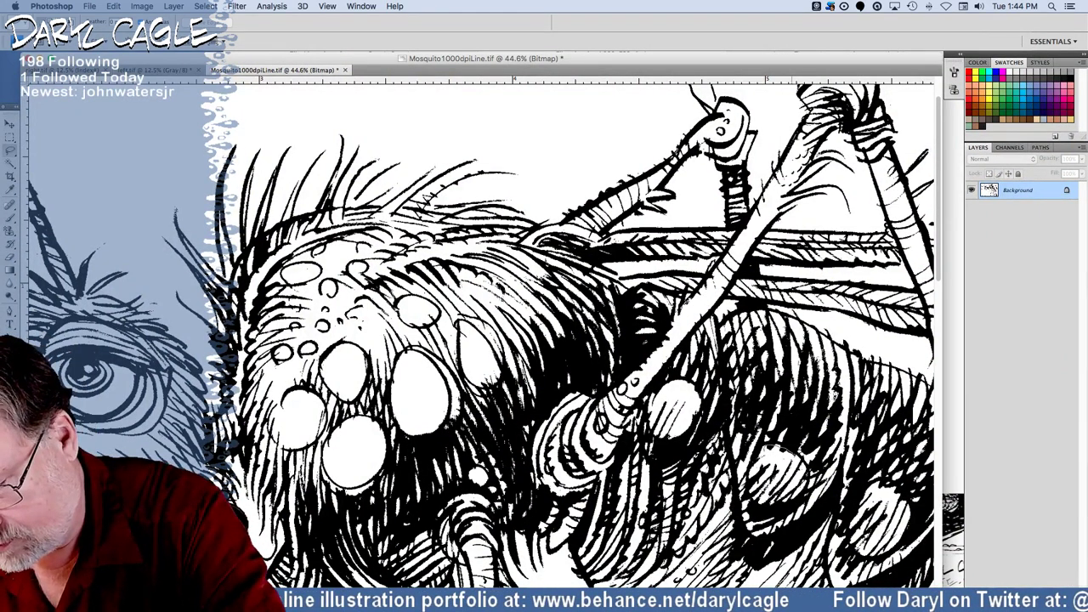
pyautogui.moveTo(796, 458); pyautogui.dragTo(769, 448)
pyautogui.press('Delete')
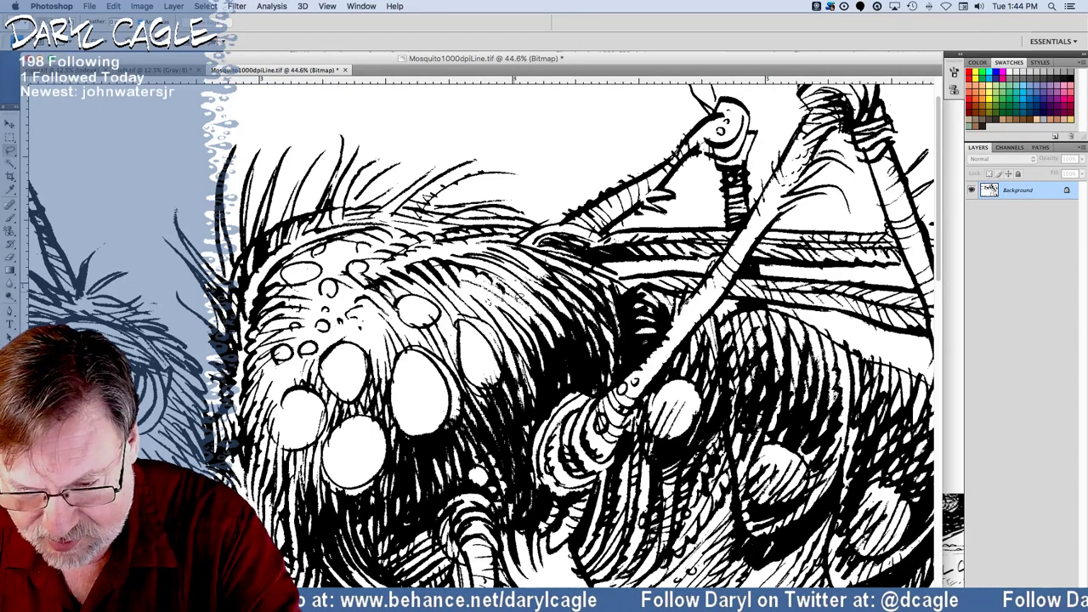
# Lasso and delete the stray specks above the mosquito's head hairs and in the blank paper above its back.
pyautogui.scroll(3, 279, 298)
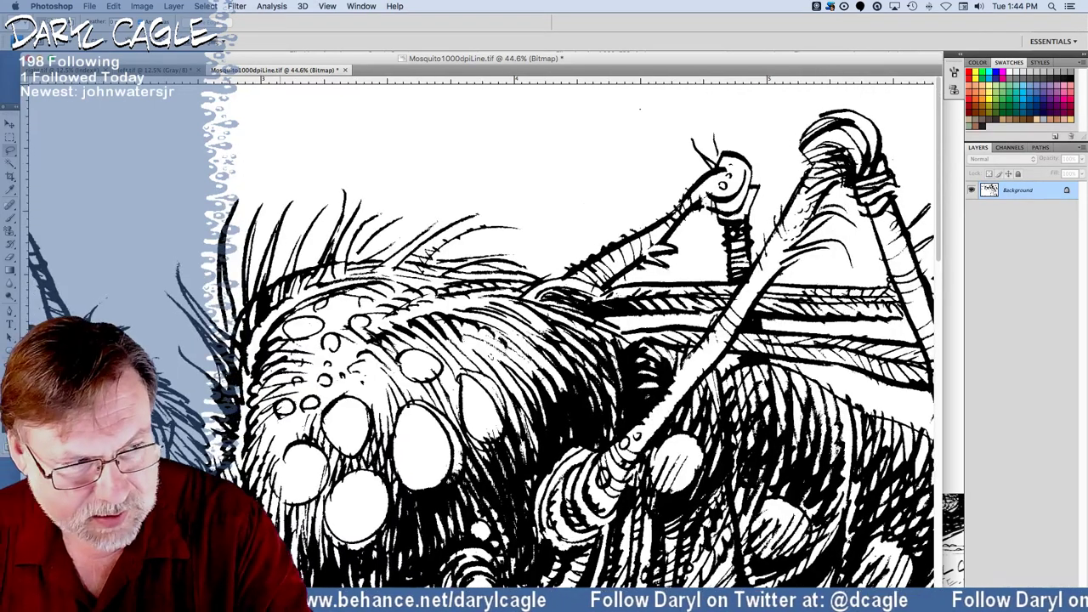
pyautogui.hscroll(-1, 280, 298)
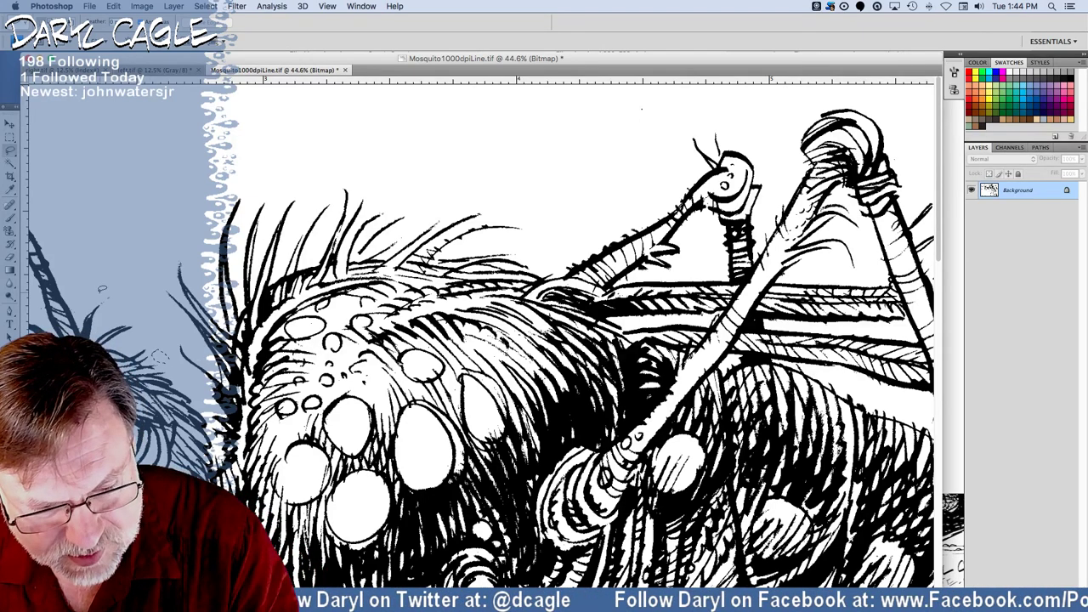
pyautogui.moveTo(99, 293)
pyautogui.mouseDown()
pyautogui.moveTo(108, 308)
pyautogui.moveTo(105, 279)
pyautogui.mouseUp()
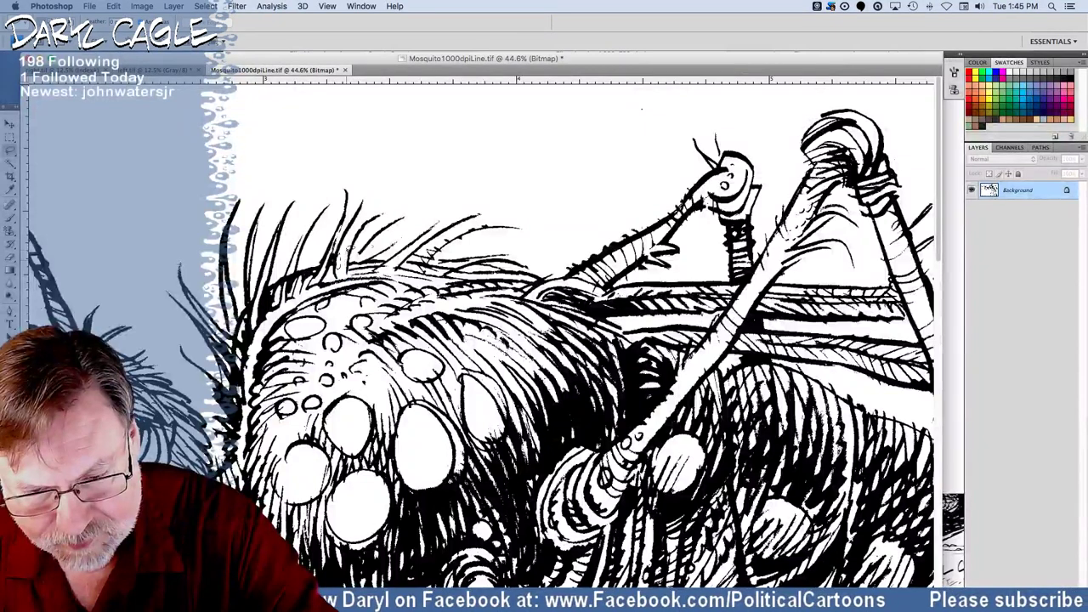
pyautogui.moveTo(613, 111)
pyautogui.mouseDown()
pyautogui.moveTo(636, 79)
pyautogui.moveTo(530, 80)
pyautogui.mouseUp()
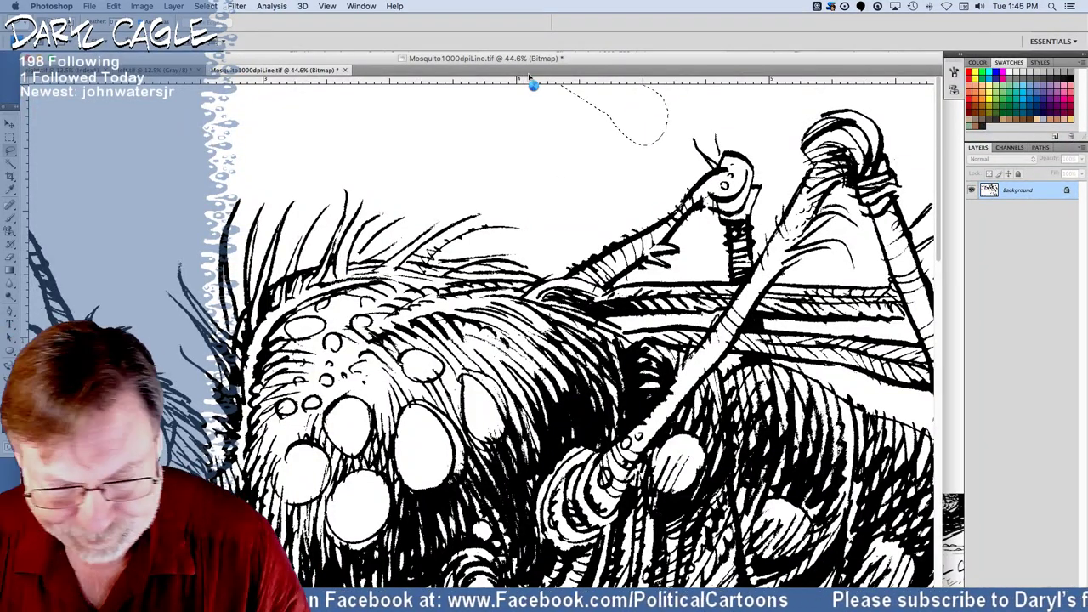
# Lasso and delete the stray specks between the two wings and between the lower wing and the abdomen.
pyautogui.hscroll(8, 481, 323)
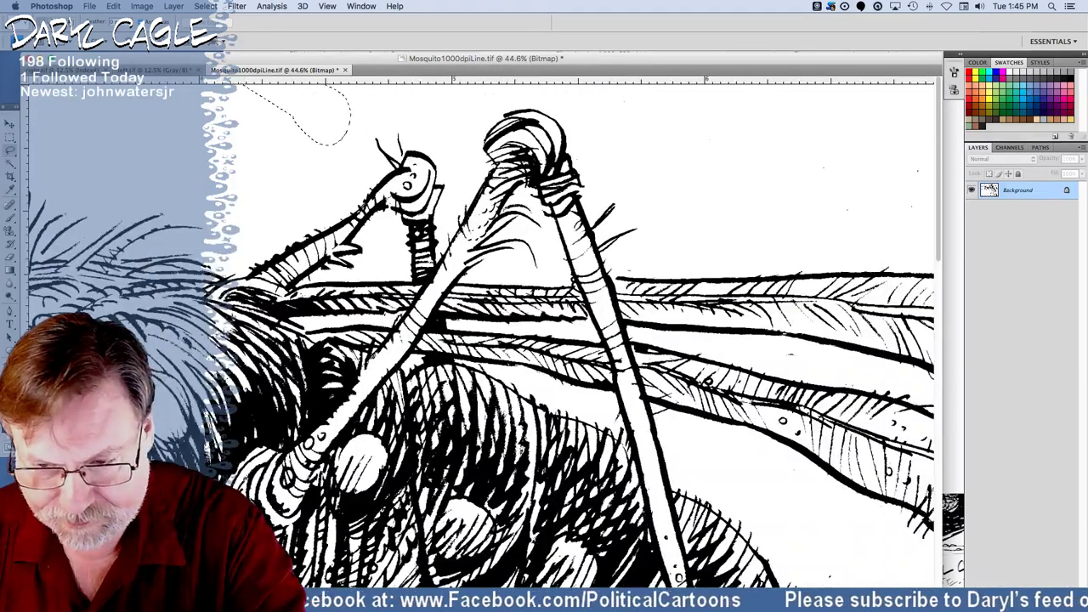
pyautogui.click(625, 269)
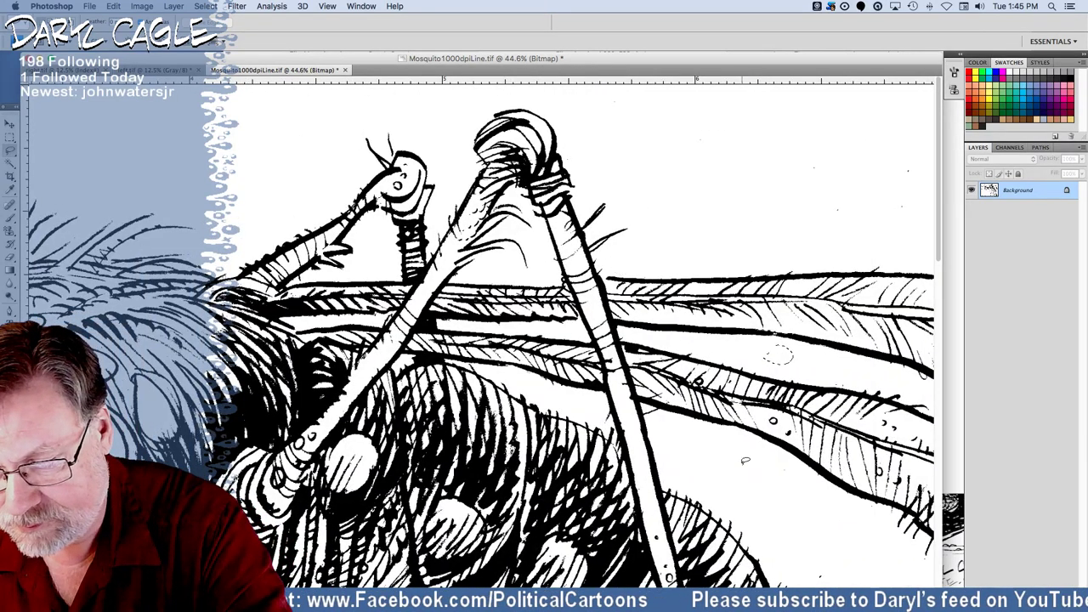
pyautogui.moveTo(761, 464)
pyautogui.mouseDown()
pyautogui.moveTo(818, 503)
pyautogui.moveTo(777, 541)
pyautogui.moveTo(762, 468)
pyautogui.mouseUp()
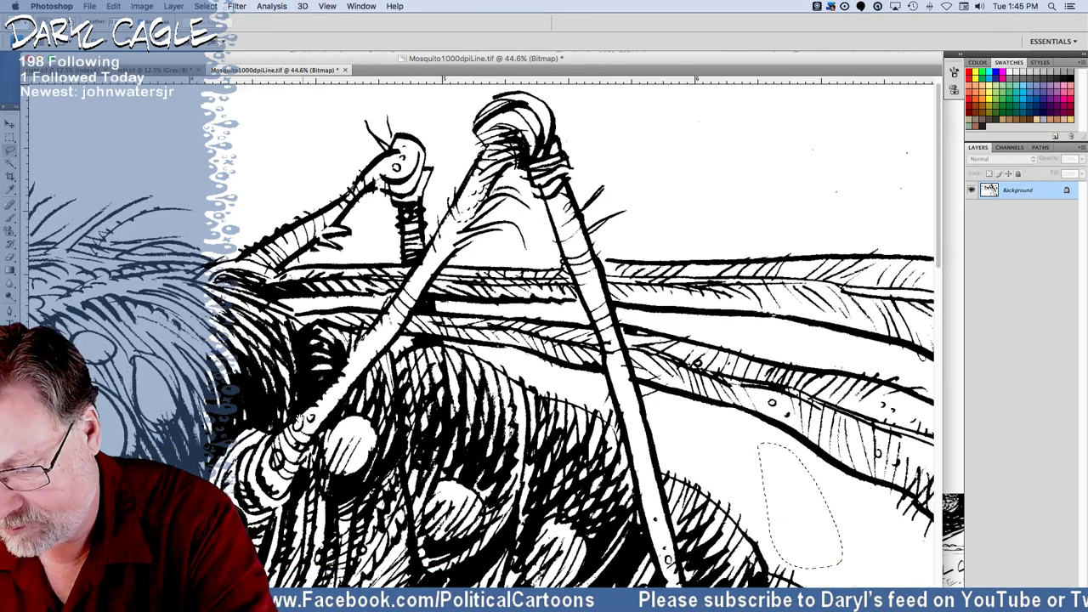
pyautogui.scroll(-5, 765, 476)
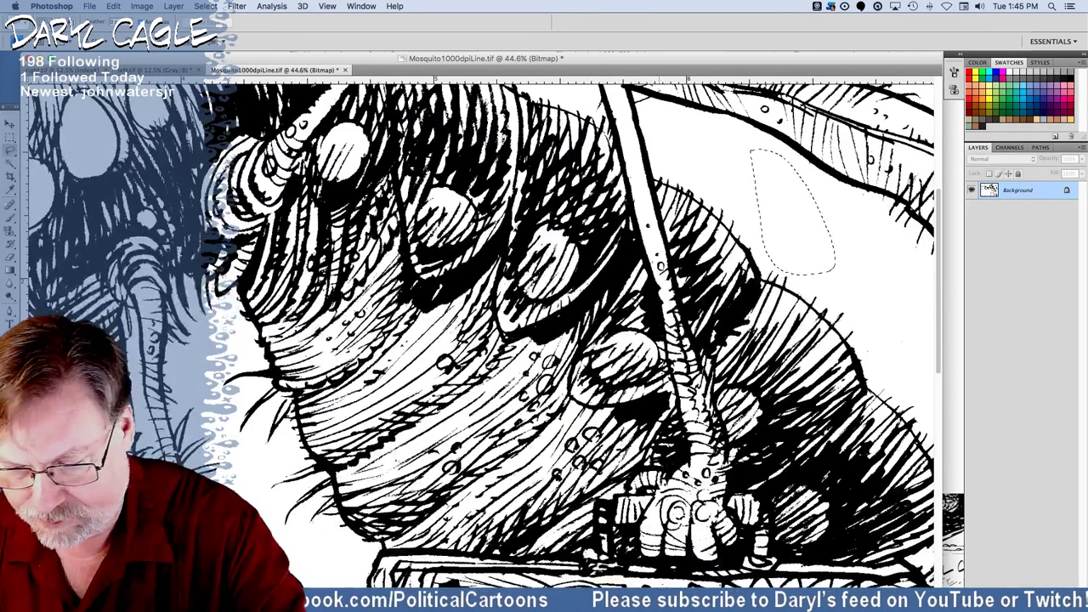
# Clean up and touch up the HAITI sticker on the suitcase with the Brush tool.
pyautogui.click(667, 472)
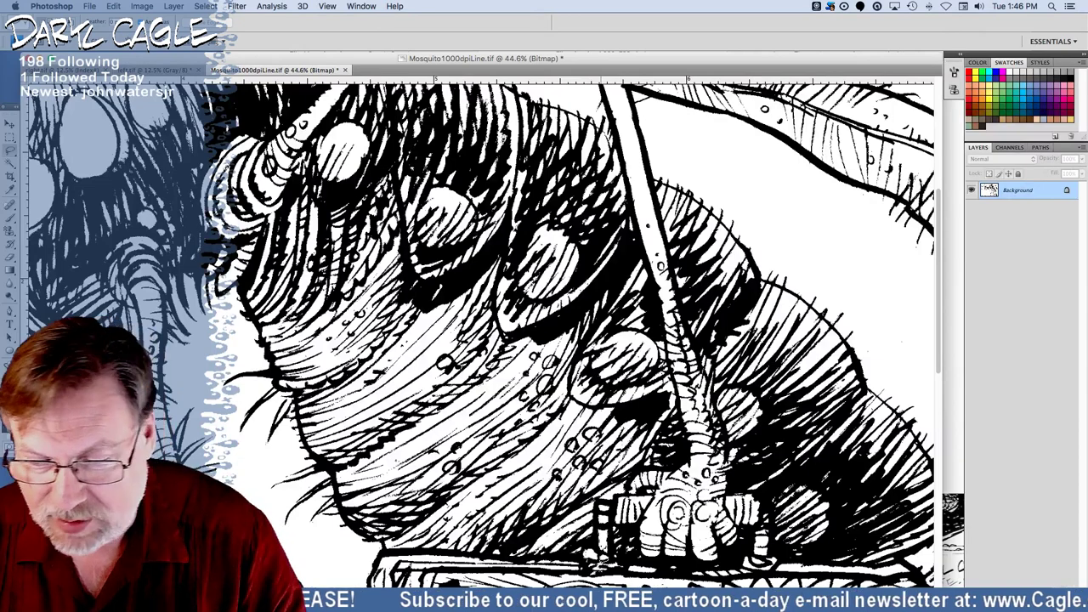
pyautogui.moveTo(338, 431); pyautogui.dragTo(339, 423)
pyautogui.scroll(-10, 484, 310)
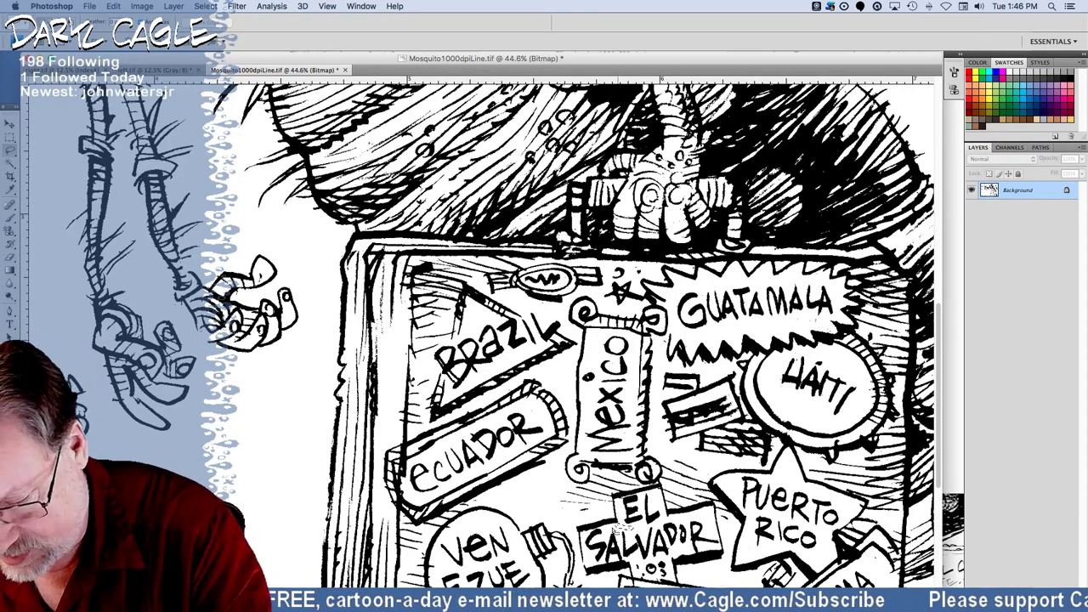
pyautogui.moveTo(625, 525); pyautogui.dragTo(542, 450)
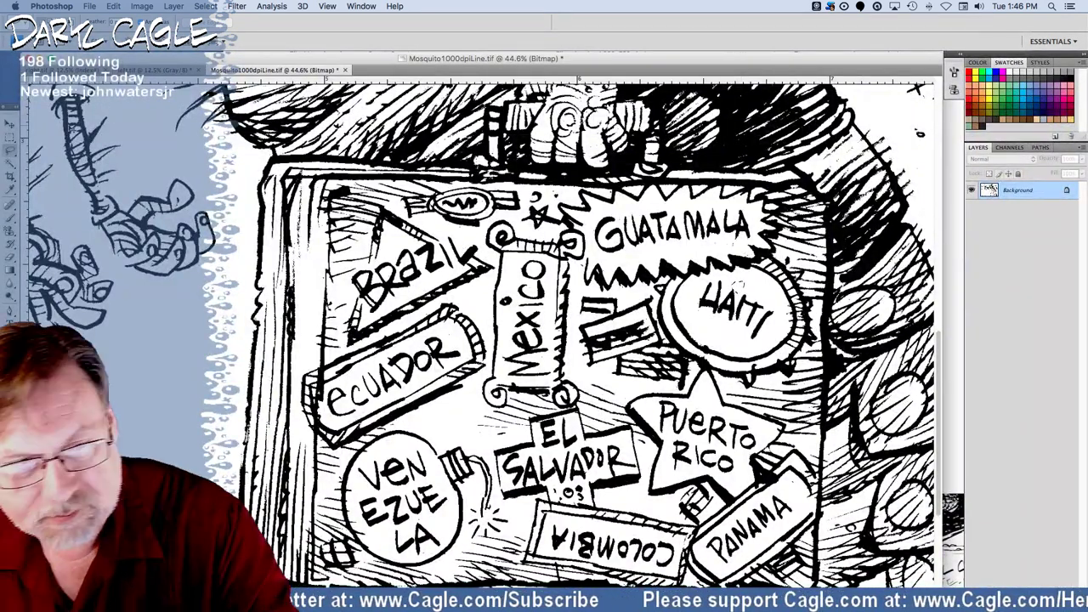
pyautogui.click(11, 216)
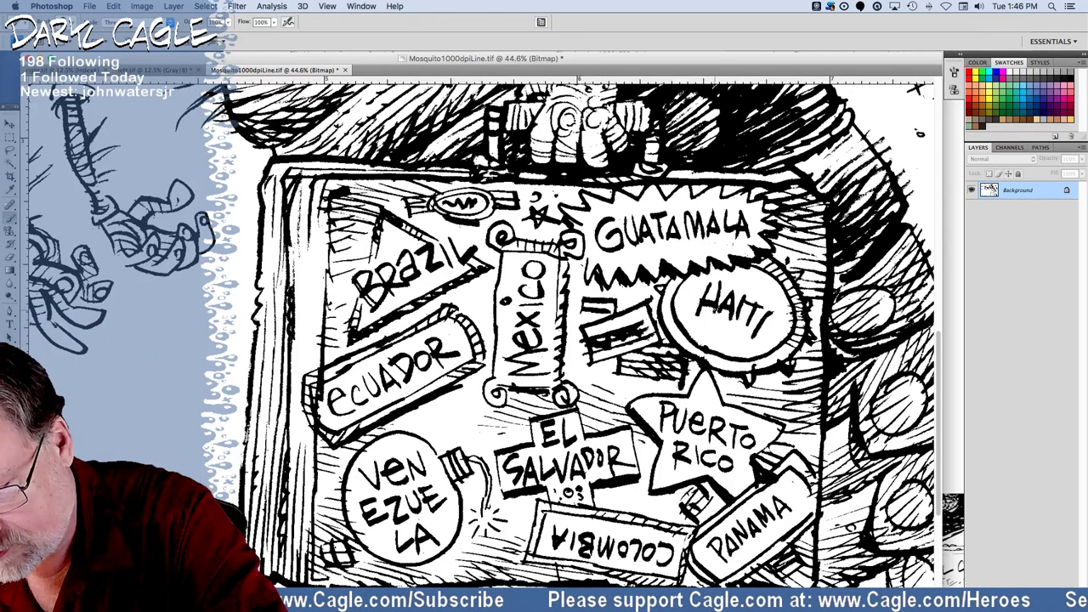
pyautogui.moveTo(714, 309); pyautogui.dragTo(711, 323)
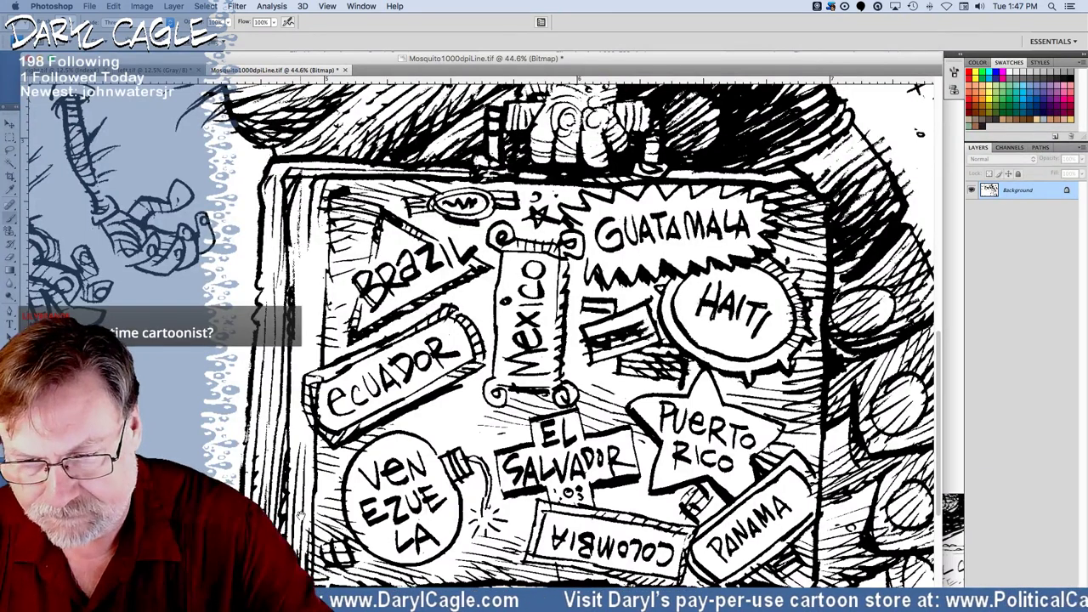
# Lasso and delete the stray specks in the blank paper between the two legs beneath the suitcase.
pyautogui.scroll(-5, 561, 332)
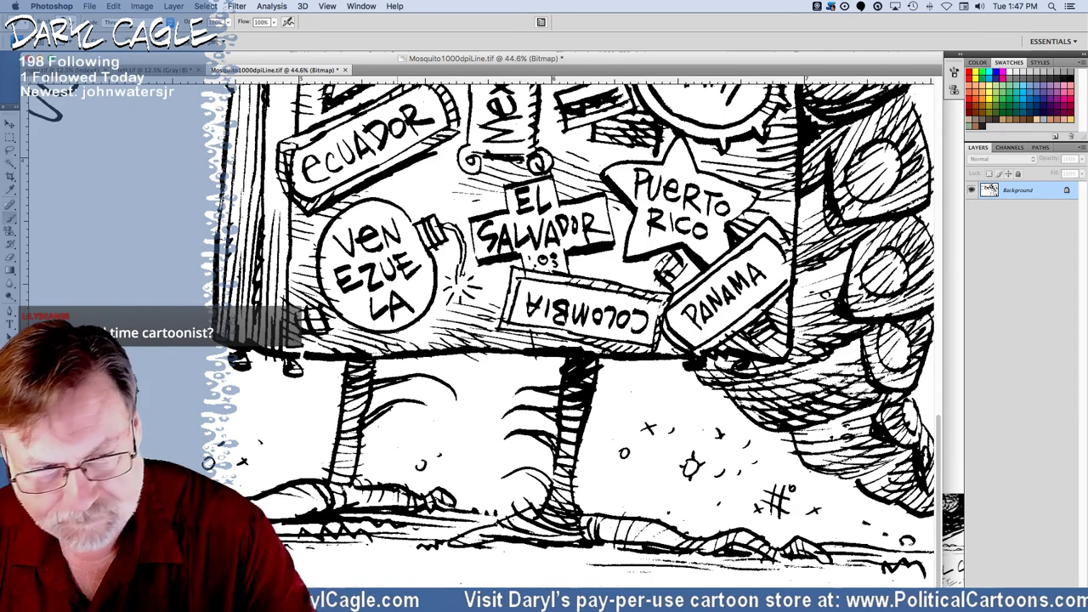
pyautogui.click(10, 150)
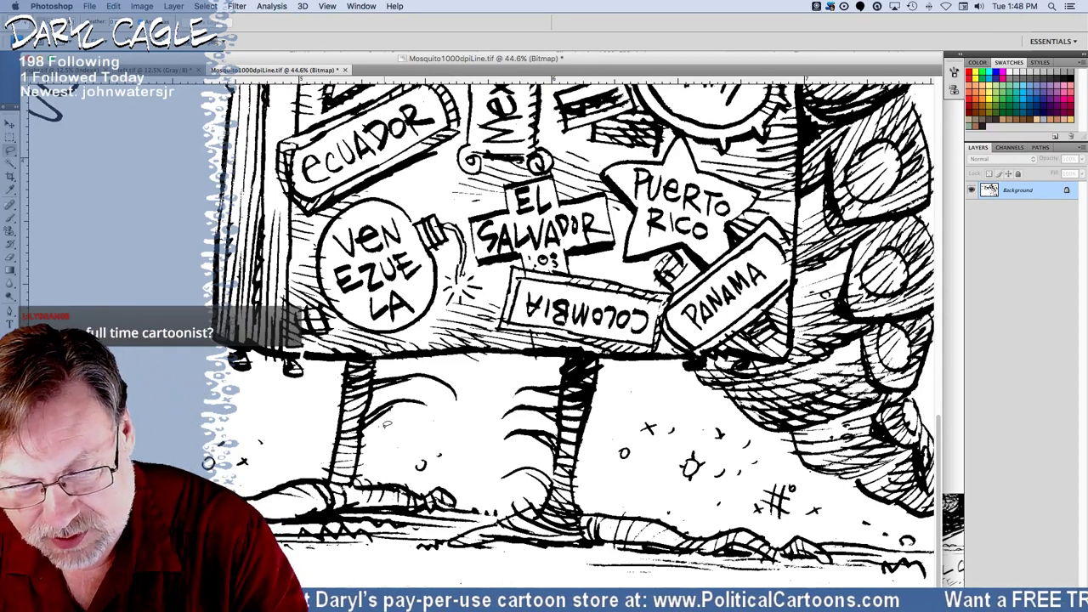
pyautogui.moveTo(387, 422)
pyautogui.mouseDown()
pyautogui.moveTo(398, 452)
pyautogui.moveTo(443, 422)
pyautogui.moveTo(412, 416)
pyautogui.mouseUp()
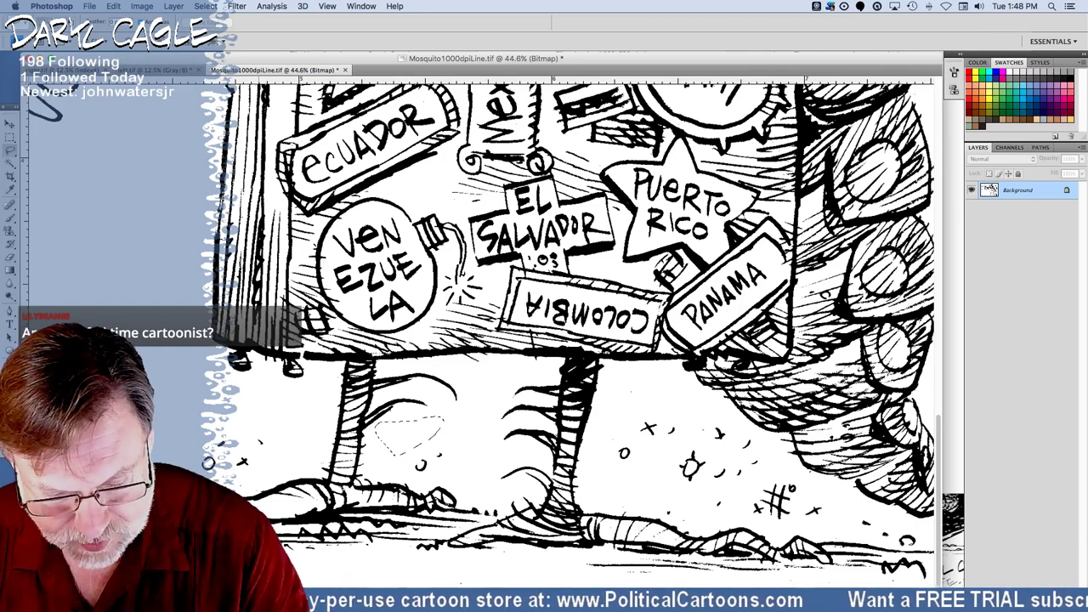
# Lasso and delete the stray specks below the ground line and around the small symbols between the standing leg and the tail.
pyautogui.hscroll(2, 561, 323)
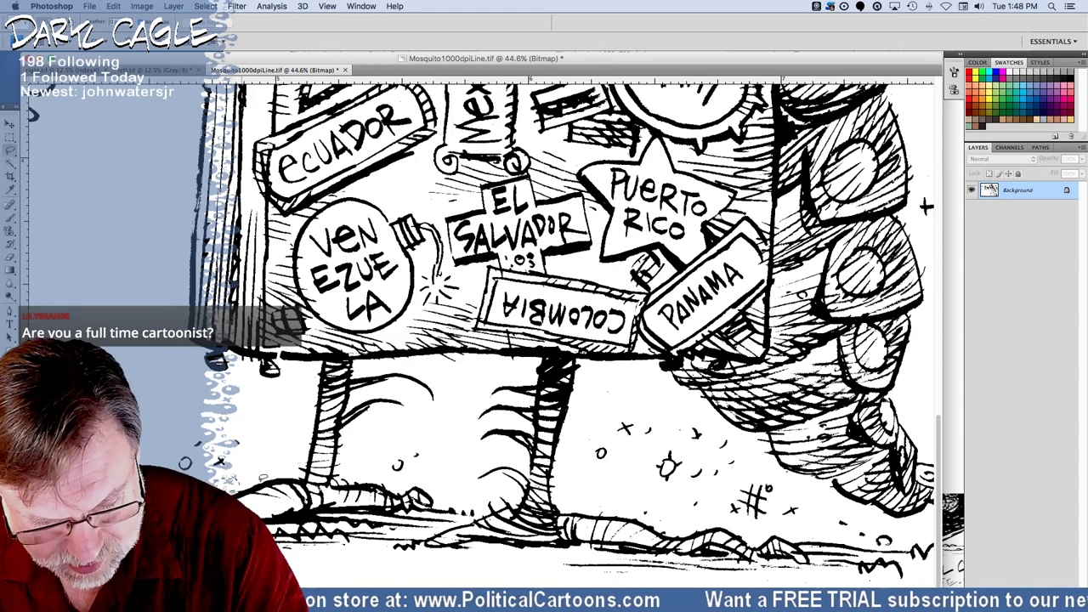
pyautogui.moveTo(600, 510)
pyautogui.mouseDown()
pyautogui.moveTo(637, 512)
pyautogui.moveTo(625, 497)
pyautogui.mouseUp()
pyautogui.press('Delete')
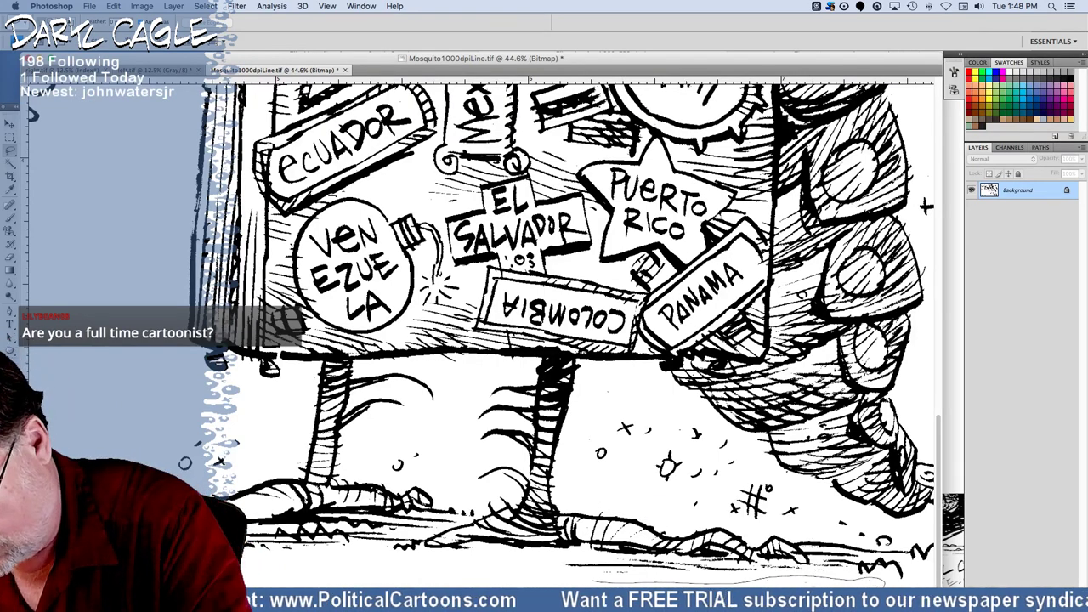
pyautogui.moveTo(605, 380)
pyautogui.mouseDown()
pyautogui.moveTo(585, 449)
pyautogui.moveTo(621, 381)
pyautogui.mouseUp()
pyautogui.moveTo(680, 423)
pyautogui.mouseDown()
pyautogui.moveTo(675, 438)
pyautogui.moveTo(683, 424)
pyautogui.mouseUp()
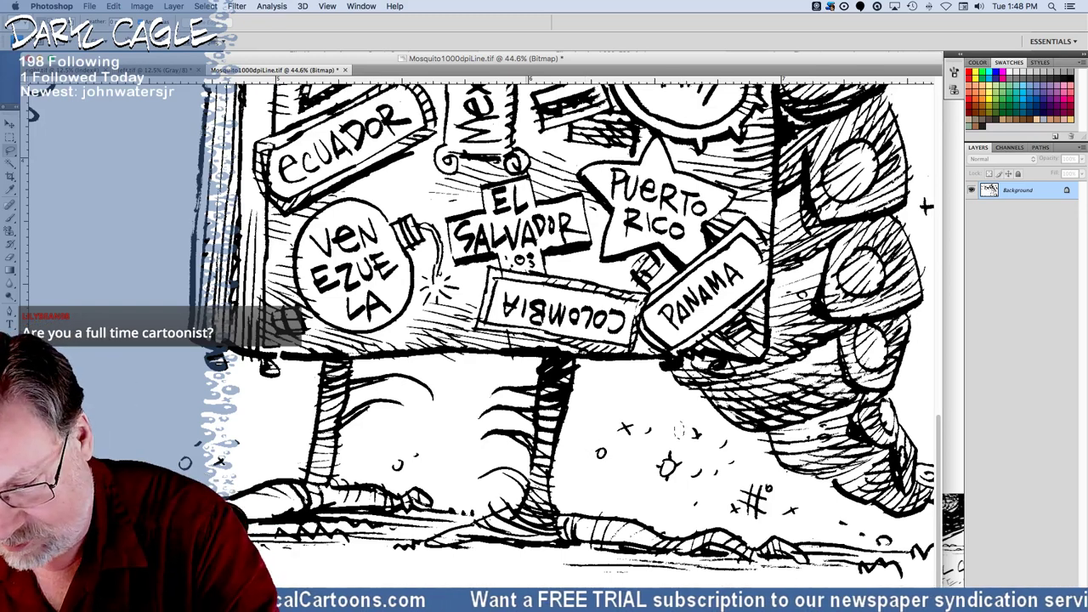
pyautogui.moveTo(340, 401); pyautogui.dragTo(336, 401)
# Lasso and delete the stray specks in the blank paper beyond the curled tail tip and near the ground below it.
pyautogui.hscroll(3, 569, 323)
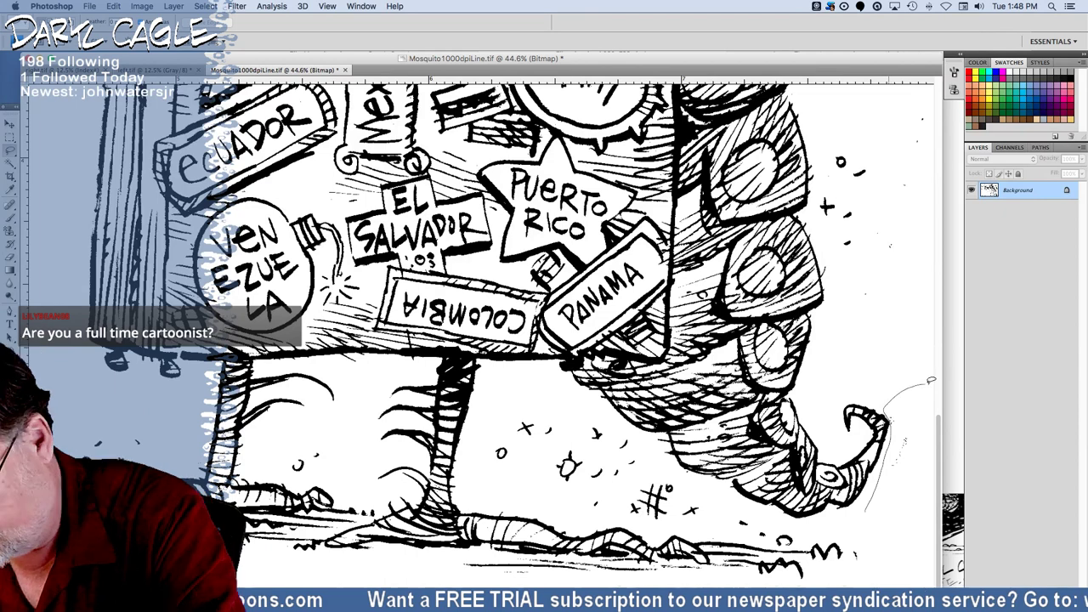
pyautogui.moveTo(885, 417)
pyautogui.mouseDown()
pyautogui.moveTo(937, 563)
pyautogui.moveTo(866, 512)
pyautogui.mouseUp()
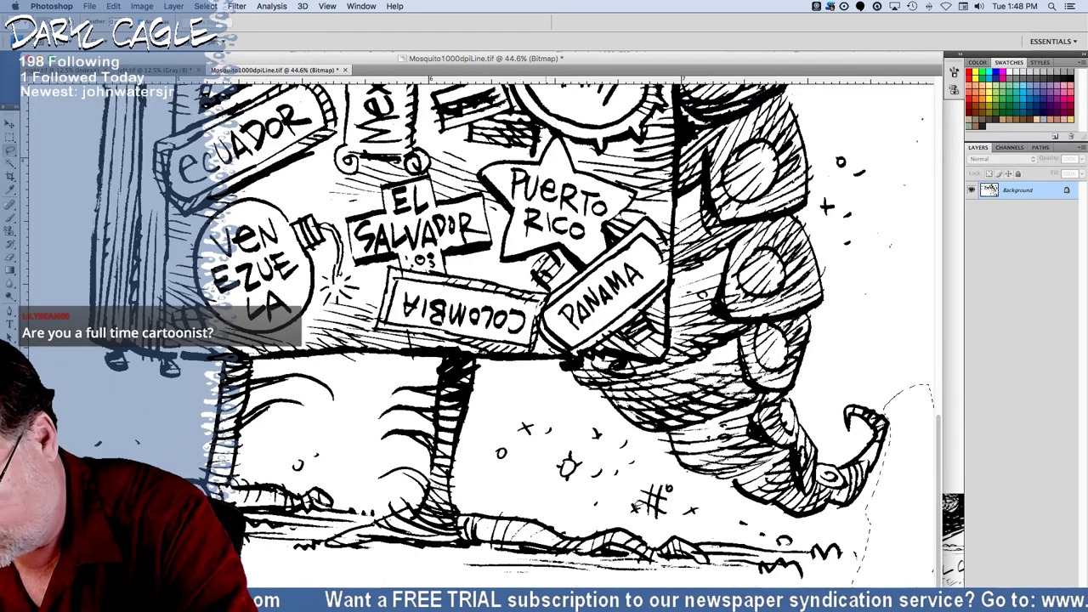
pyautogui.press('Delete')
pyautogui.moveTo(722, 531); pyautogui.dragTo(711, 539)
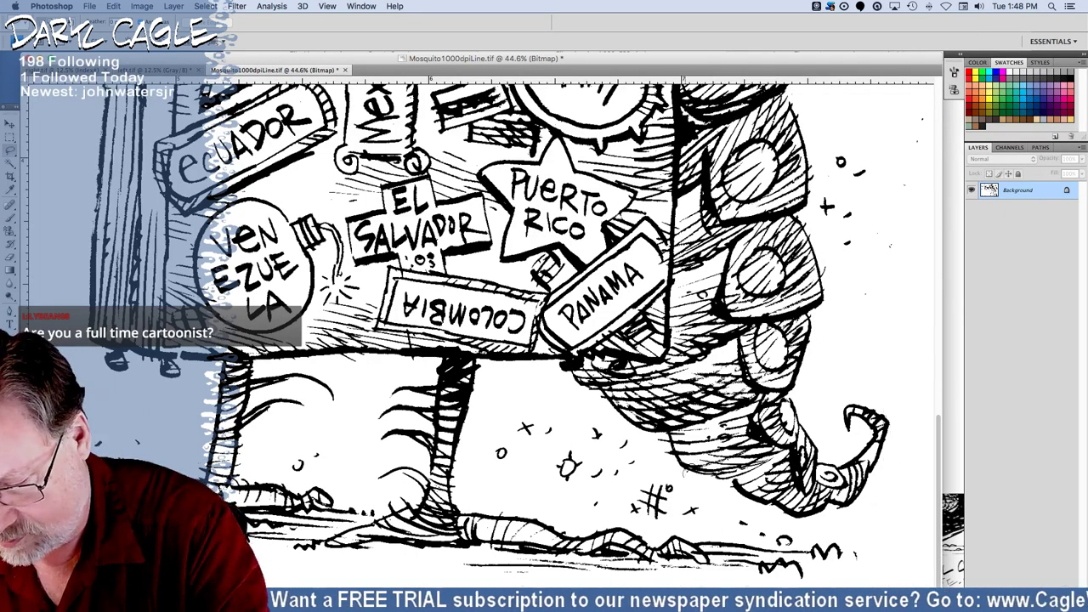
# Lasso and delete the stray specks in the outer margin beside the lower abdomen and among the small marks there, keeping the drawn symbols.
pyautogui.moveTo(887, 151)
pyautogui.mouseDown()
pyautogui.moveTo(853, 282)
pyautogui.moveTo(933, 387)
pyautogui.mouseUp()
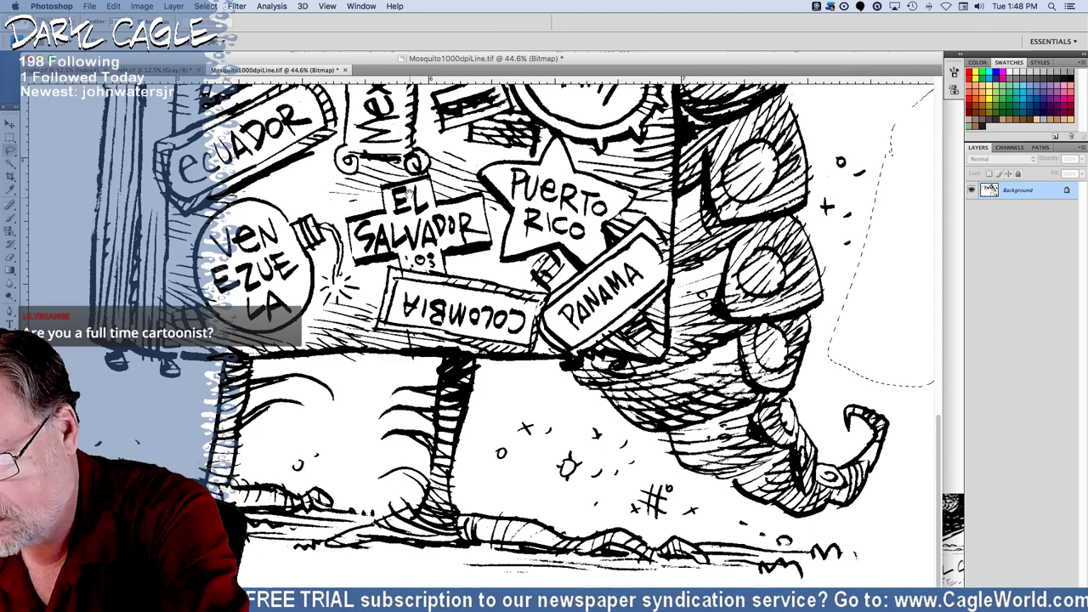
pyautogui.scroll(10, 410, 194)
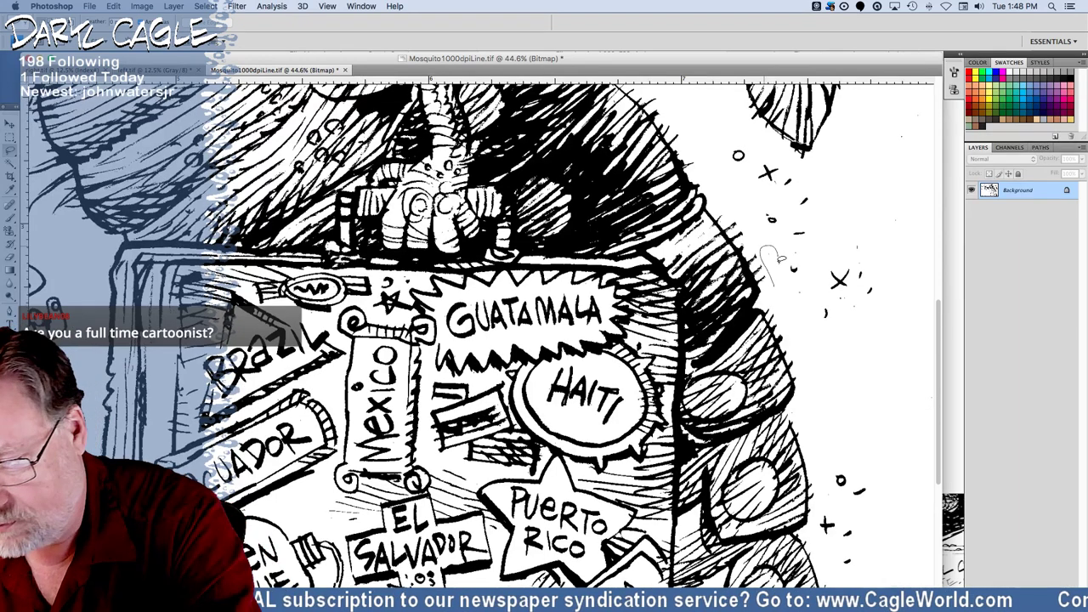
pyautogui.moveTo(780, 258)
pyautogui.mouseDown()
pyautogui.moveTo(798, 287)
pyautogui.moveTo(786, 297)
pyautogui.mouseUp()
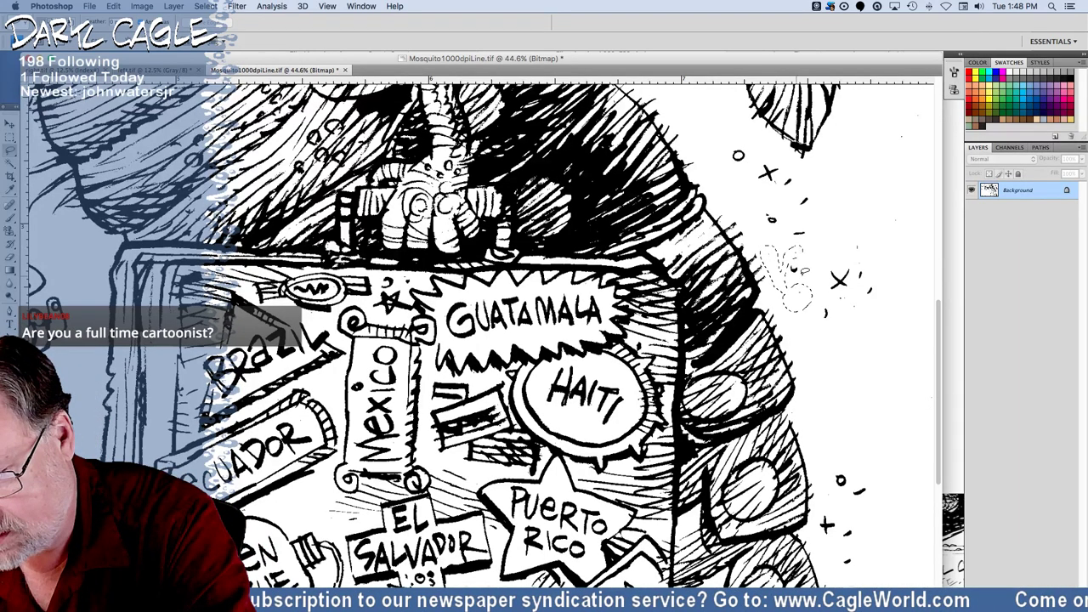
pyautogui.moveTo(856, 220)
pyautogui.mouseDown()
pyautogui.moveTo(856, 265)
pyautogui.moveTo(906, 348)
pyautogui.moveTo(884, 101)
pyautogui.mouseUp()
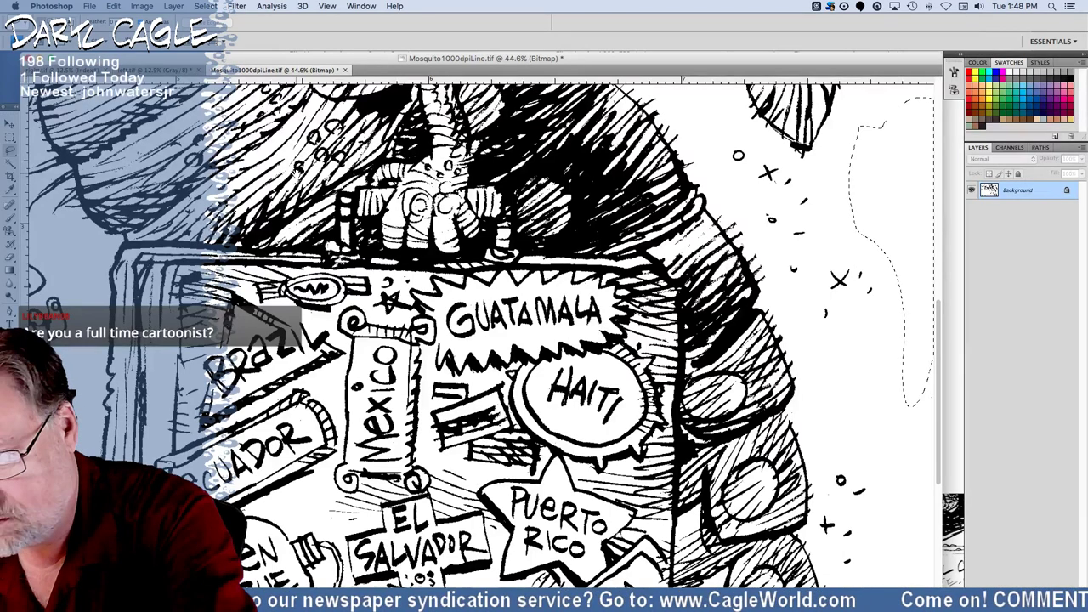
pyautogui.press('super+d')
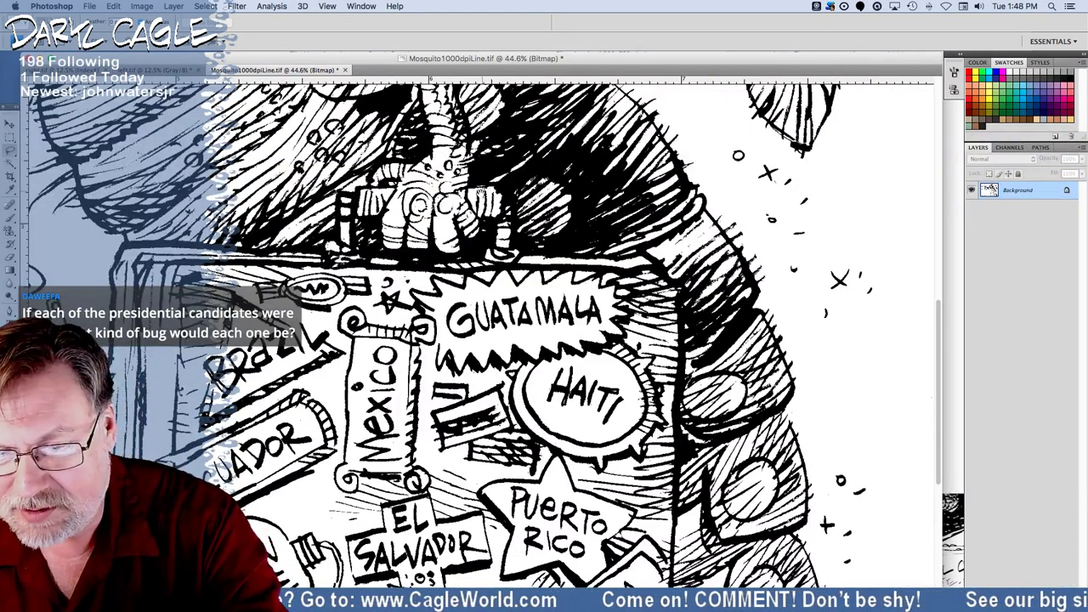
# Lasso and delete the stray specks between the abdomen and the lower wing and in the margin beyond that wing.
pyautogui.scroll(2, 441, 250)
pyautogui.scroll(10, 422, 306)
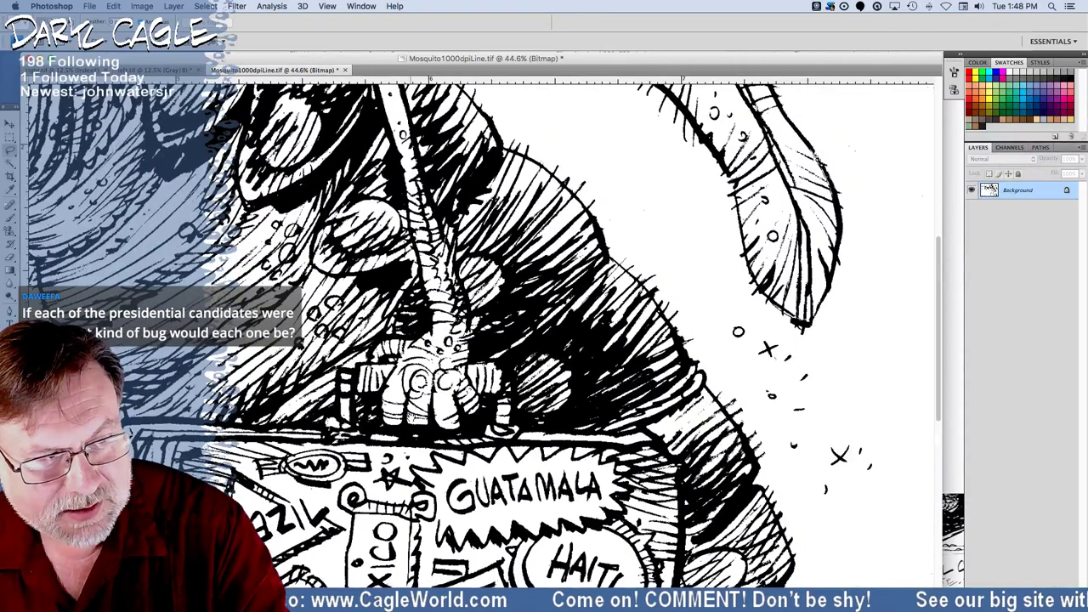
pyautogui.scroll(3, 608, 307)
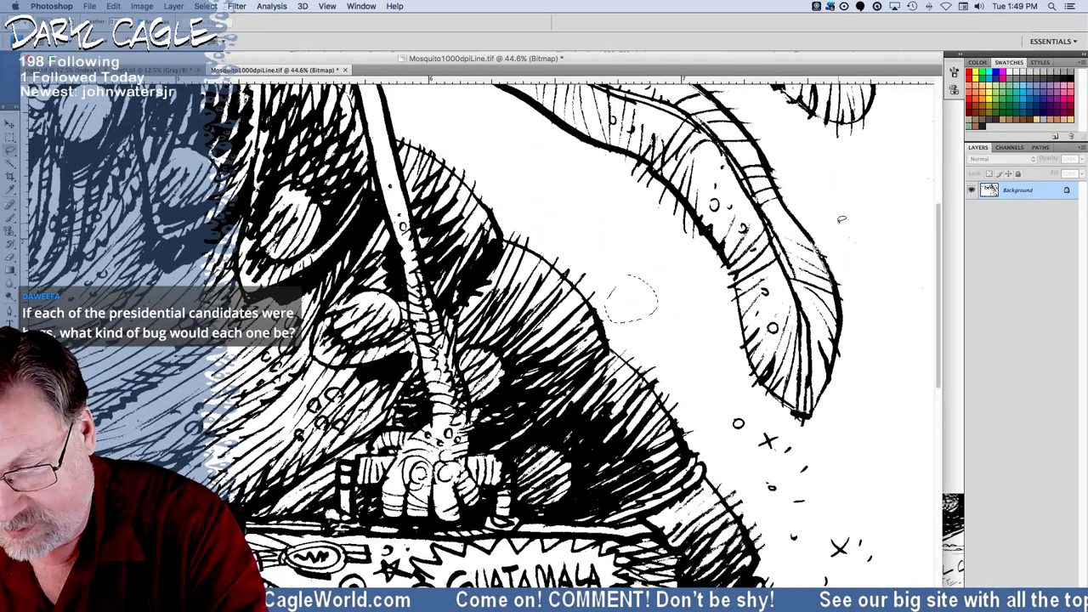
pyautogui.moveTo(831, 214)
pyautogui.mouseDown()
pyautogui.moveTo(878, 308)
pyautogui.moveTo(948, 238)
pyautogui.moveTo(940, 146)
pyautogui.mouseUp()
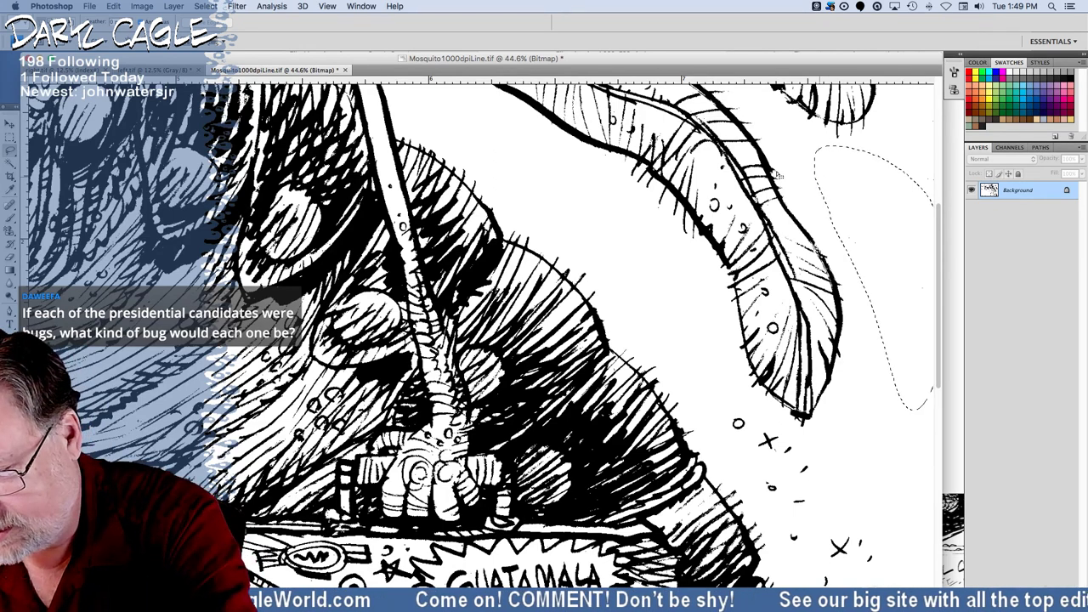
pyautogui.moveTo(911, 111)
pyautogui.mouseDown()
pyautogui.moveTo(909, 264)
pyautogui.moveTo(960, 196)
pyautogui.mouseUp()
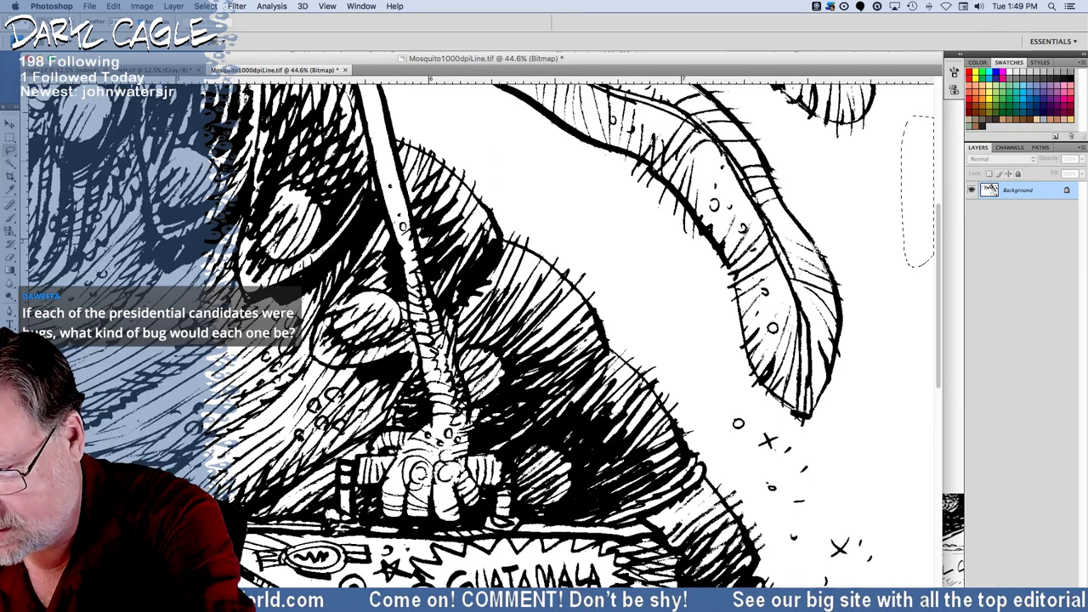
# Lasso and delete the marks beyond the upper wing's tip, above the wings and around the raised knee joint.
pyautogui.scroll(5, 476, 310)
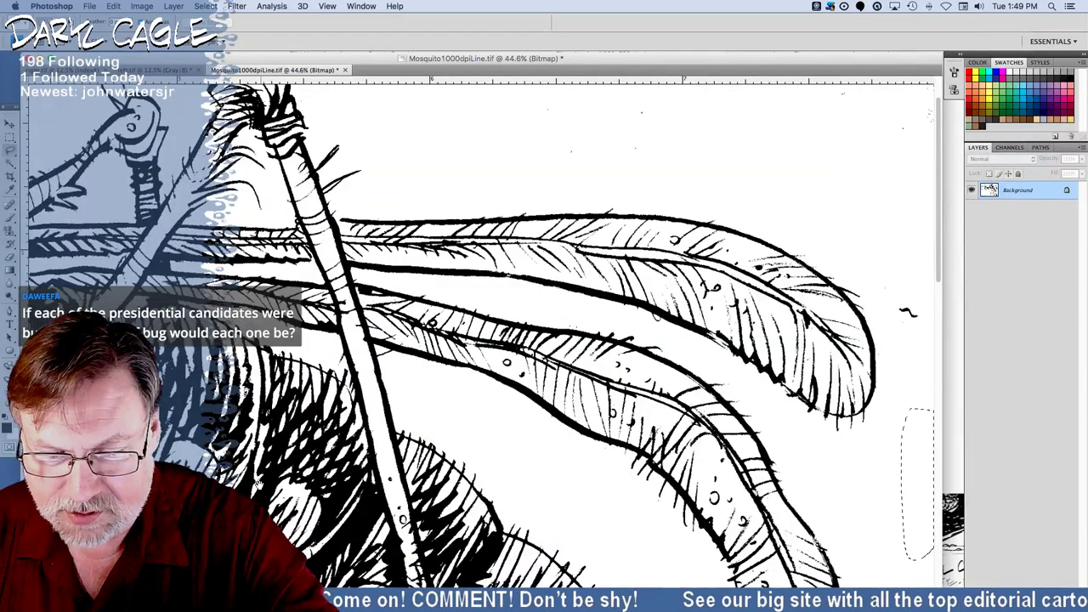
pyautogui.moveTo(859, 274)
pyautogui.mouseDown()
pyautogui.moveTo(881, 357)
pyautogui.moveTo(857, 159)
pyautogui.mouseUp()
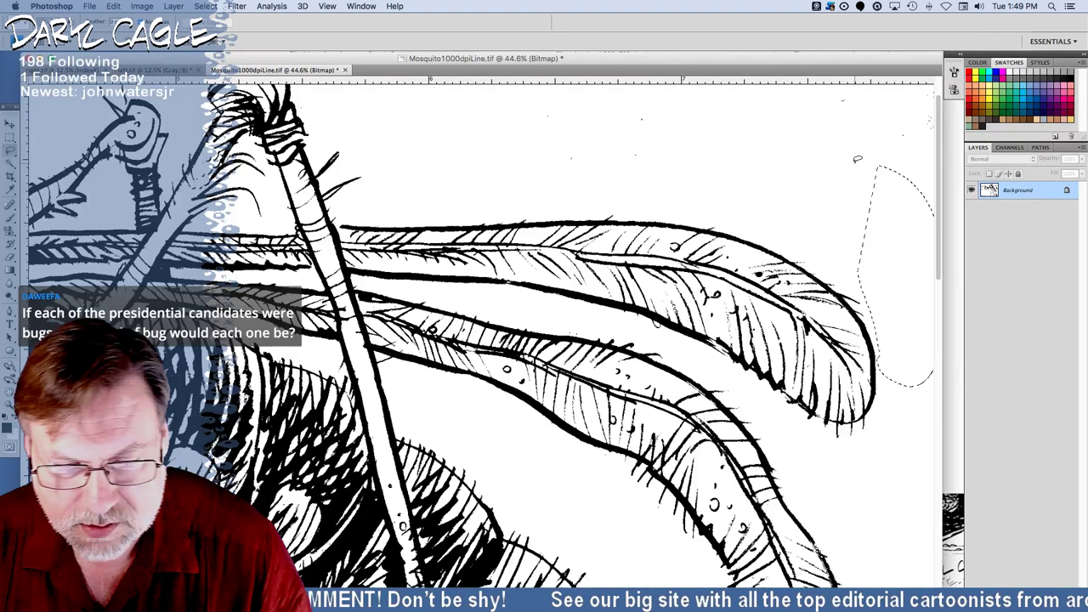
pyautogui.moveTo(934, 311)
pyautogui.mouseDown()
pyautogui.moveTo(432, 170)
pyautogui.moveTo(377, 74)
pyautogui.mouseUp()
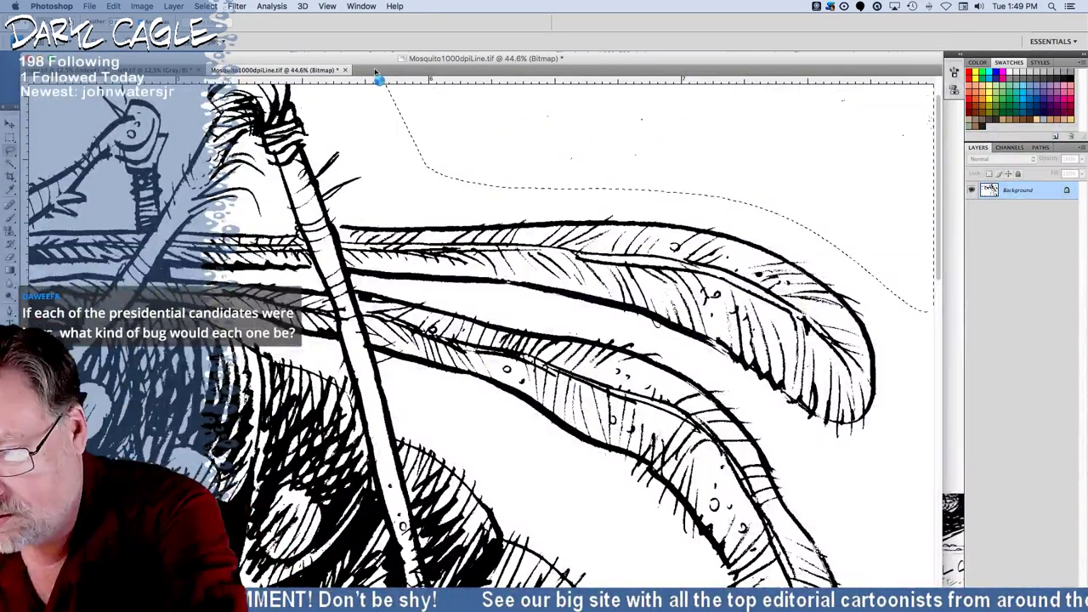
pyautogui.scroll(3, 480, 323)
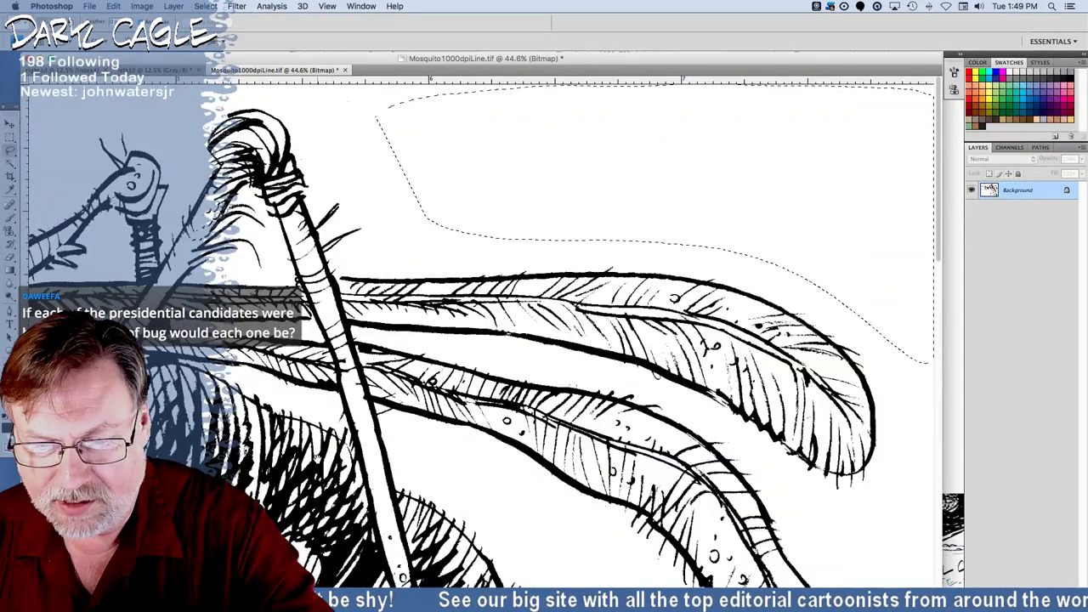
pyautogui.moveTo(298, 104)
pyautogui.mouseDown()
pyautogui.moveTo(303, 160)
pyautogui.moveTo(336, 156)
pyautogui.moveTo(323, 80)
pyautogui.mouseUp()
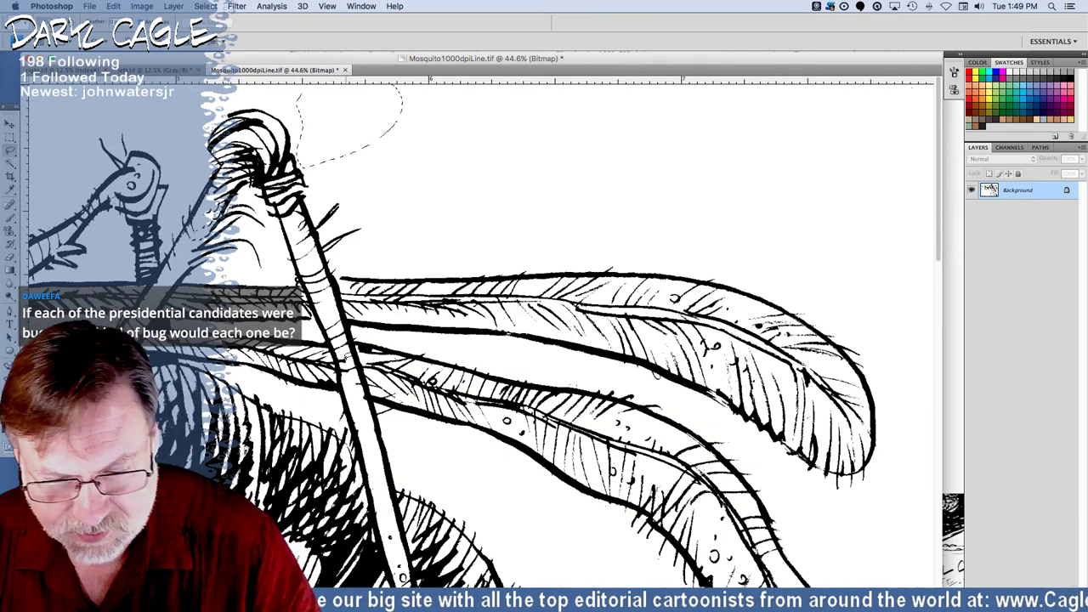
pyautogui.moveTo(345, 353); pyautogui.dragTo(349, 357)
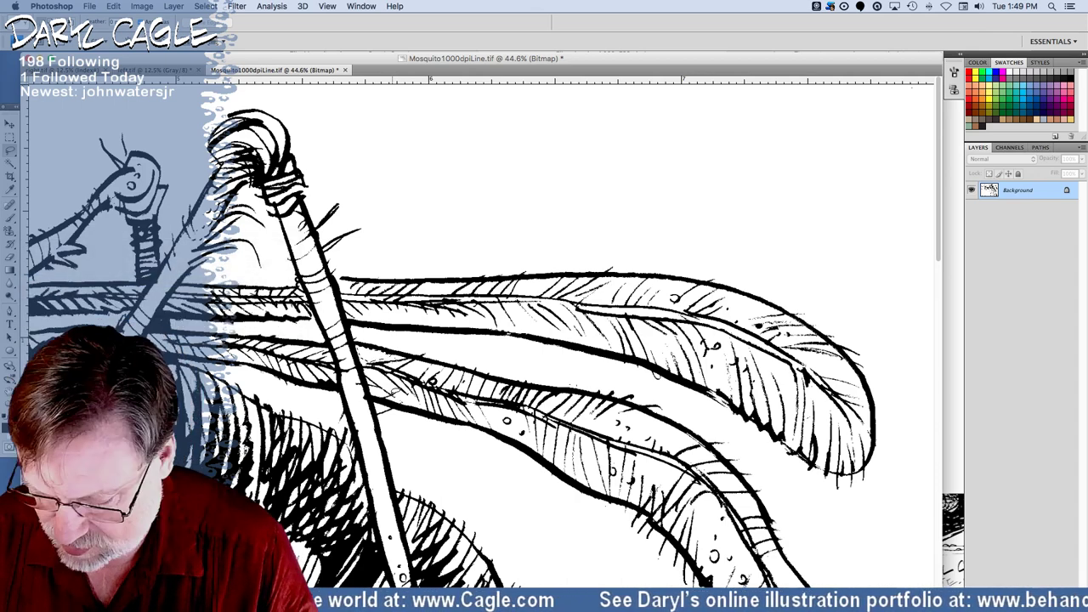
# Examine the drawing at several magnifications, from the arms and suitcase to the overall figure, for remaining flaws.
pyautogui.press('super+minus')
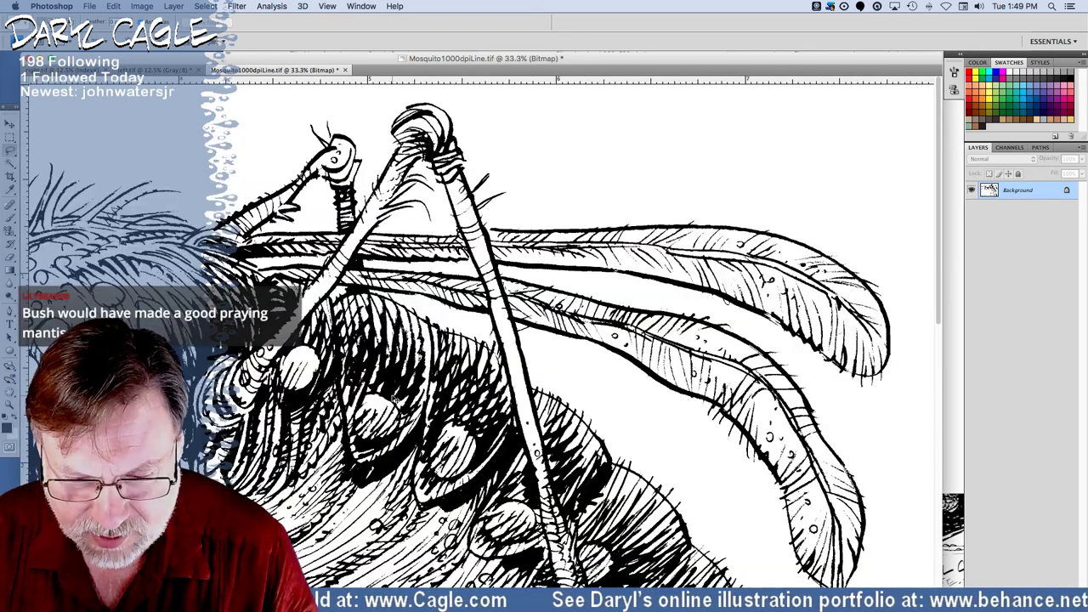
pyautogui.press('super+minus')
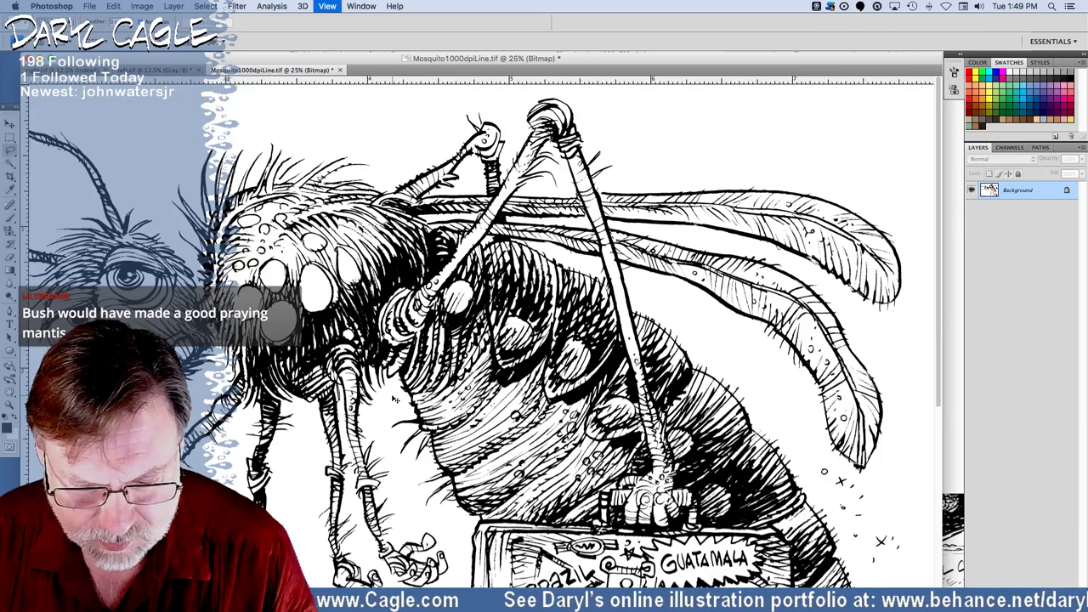
pyautogui.press('super+minus')
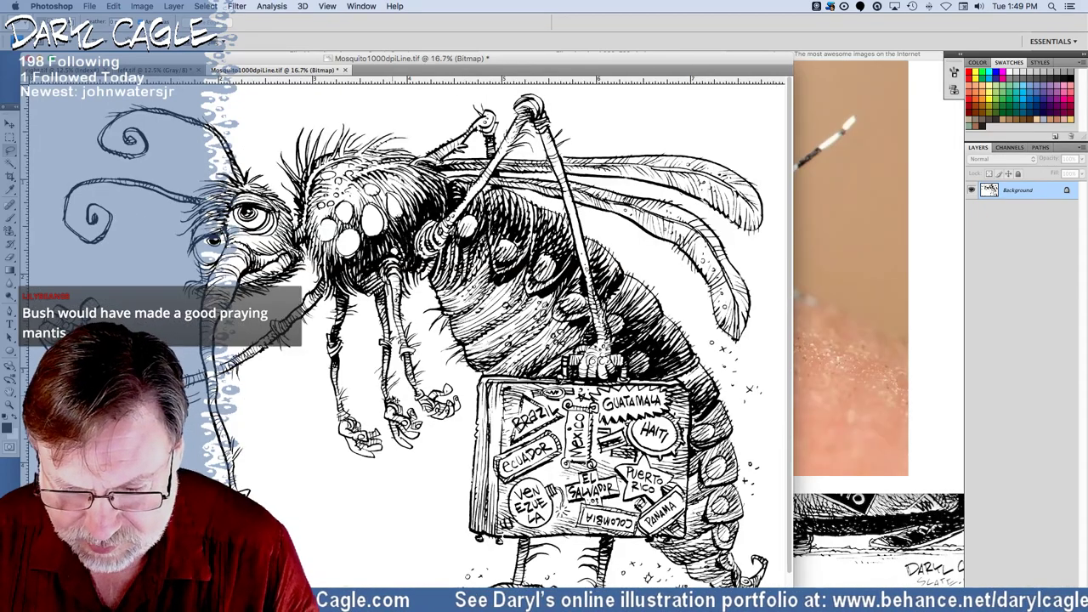
pyautogui.press('super+equal')
pyautogui.press('super+equal')
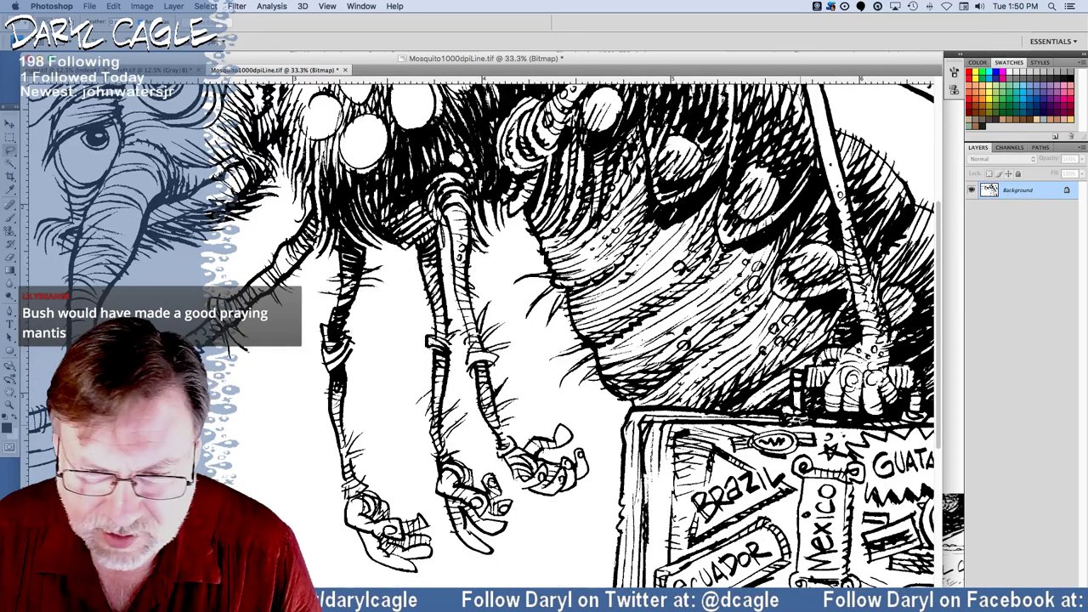
pyautogui.press('super+minus')
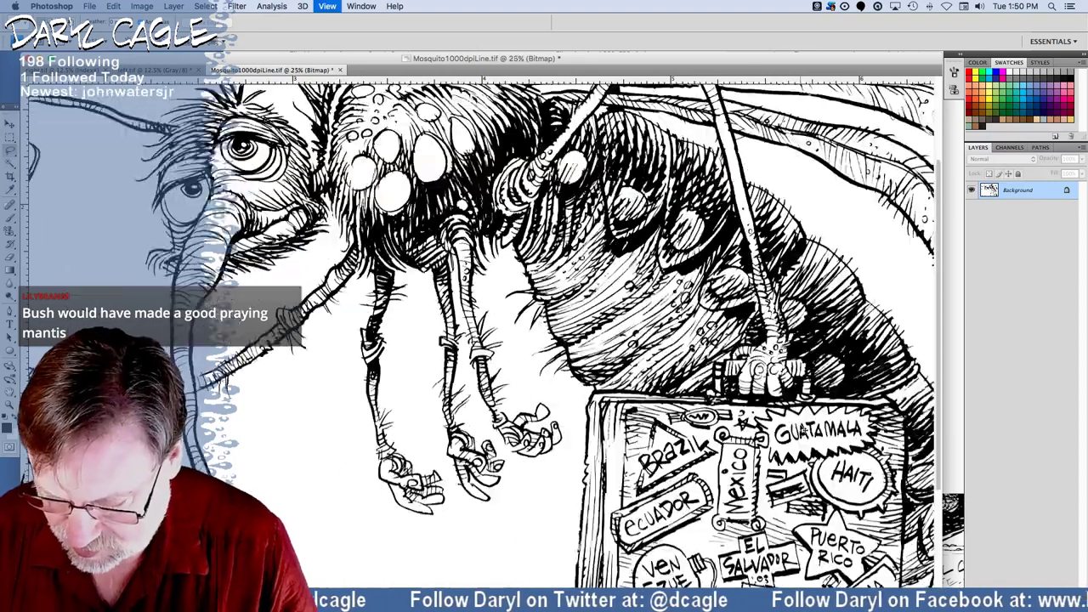
pyautogui.press('super+minus')
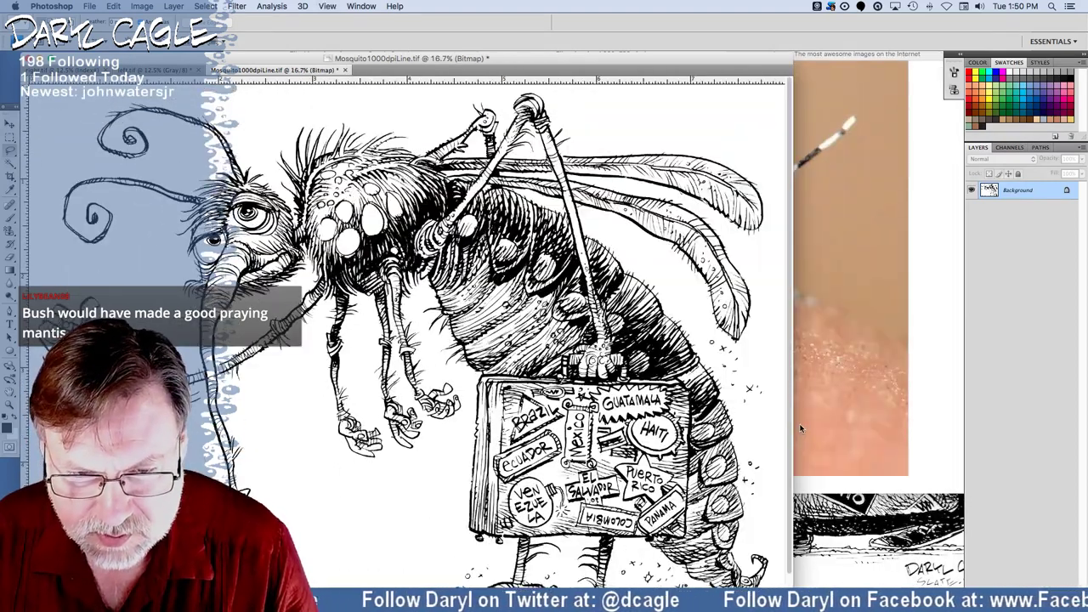
# Enlarge the document window to show the whole mosquito drawing and save the cleaned line-art file.
pyautogui.press('super+minus')
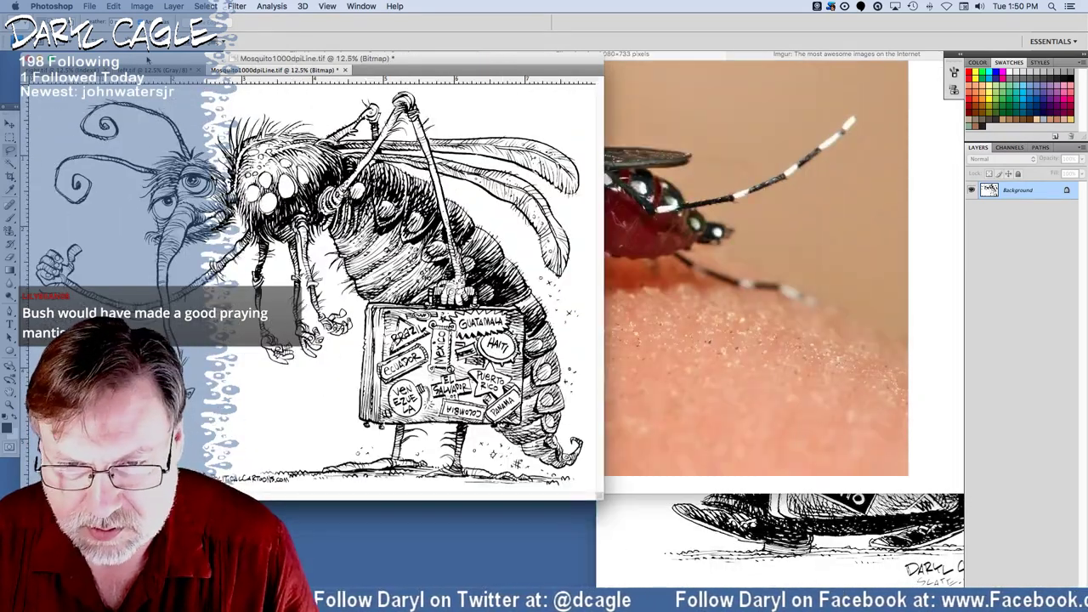
pyautogui.moveTo(149, 61); pyautogui.dragTo(293, 76)
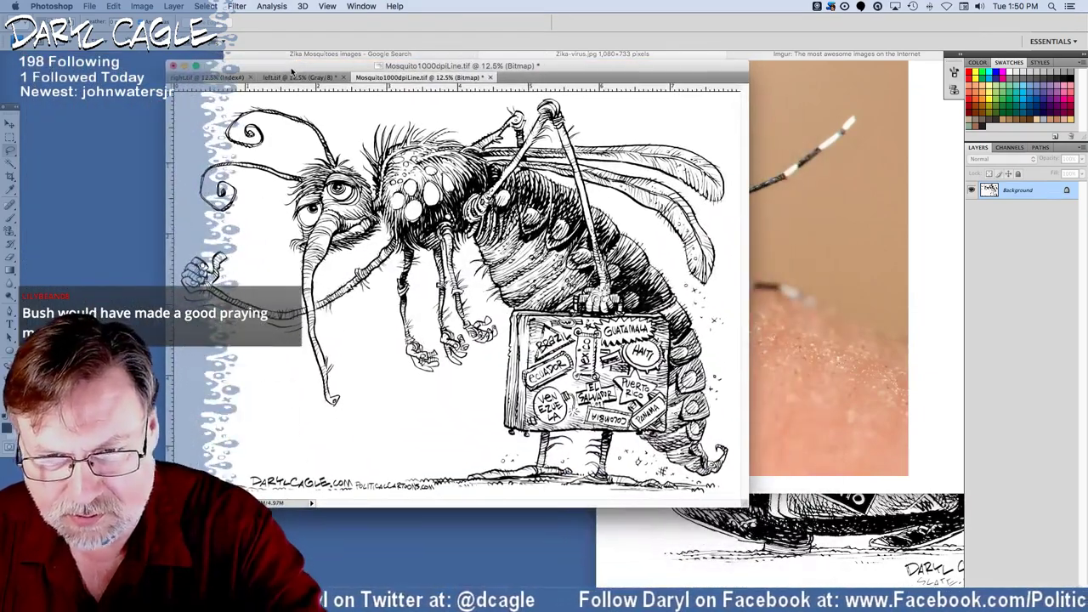
pyautogui.moveTo(747, 502); pyautogui.dragTo(942, 585)
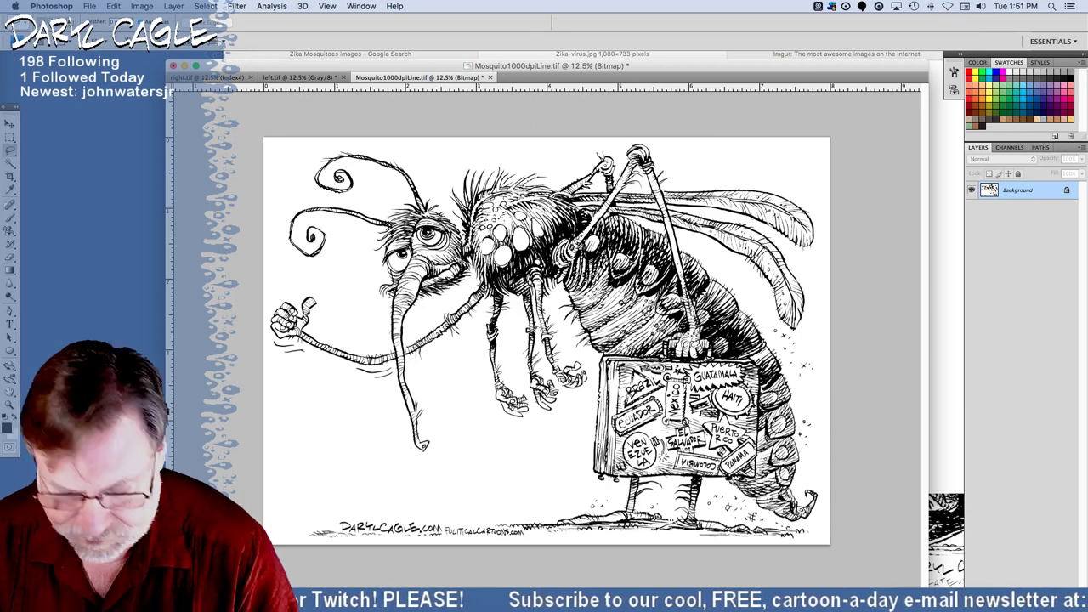
pyautogui.press('super+s')
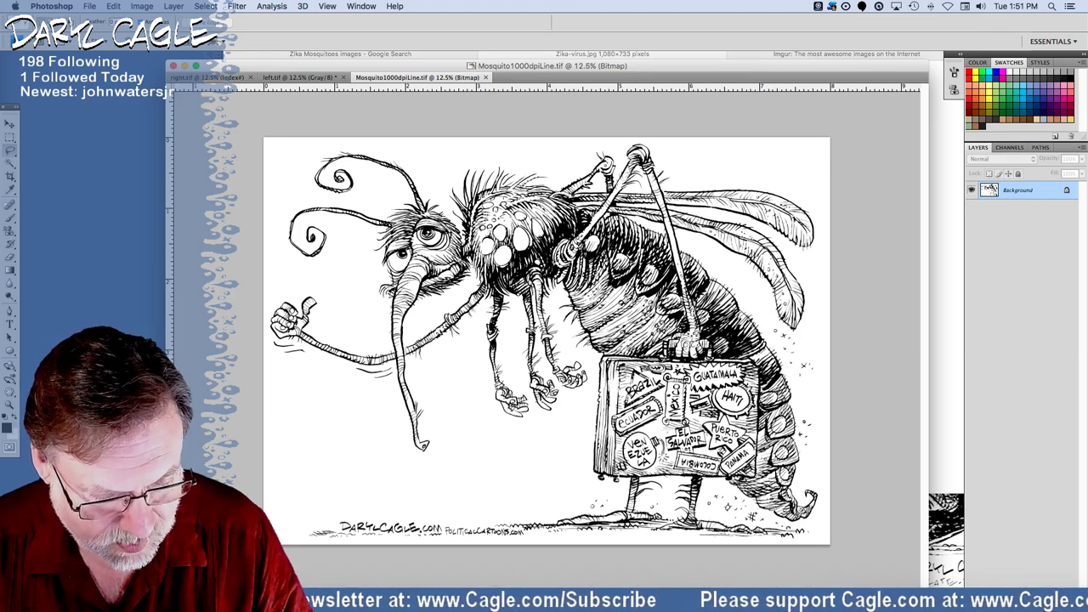
pyautogui.press('super+Tab')
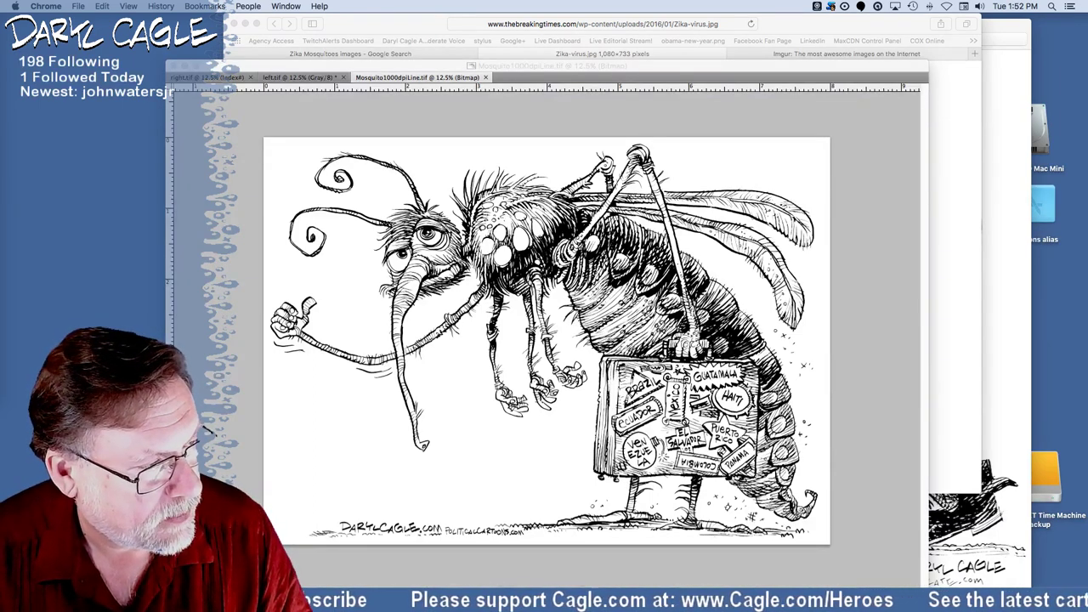
pyautogui.press('super+Tab')
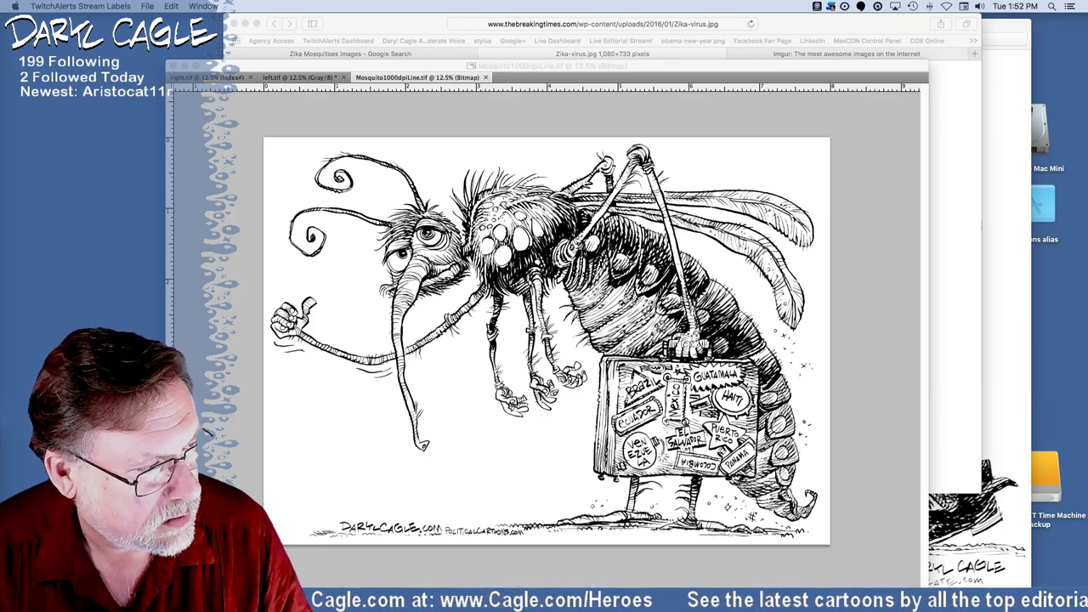
pyautogui.press('super+Tab')
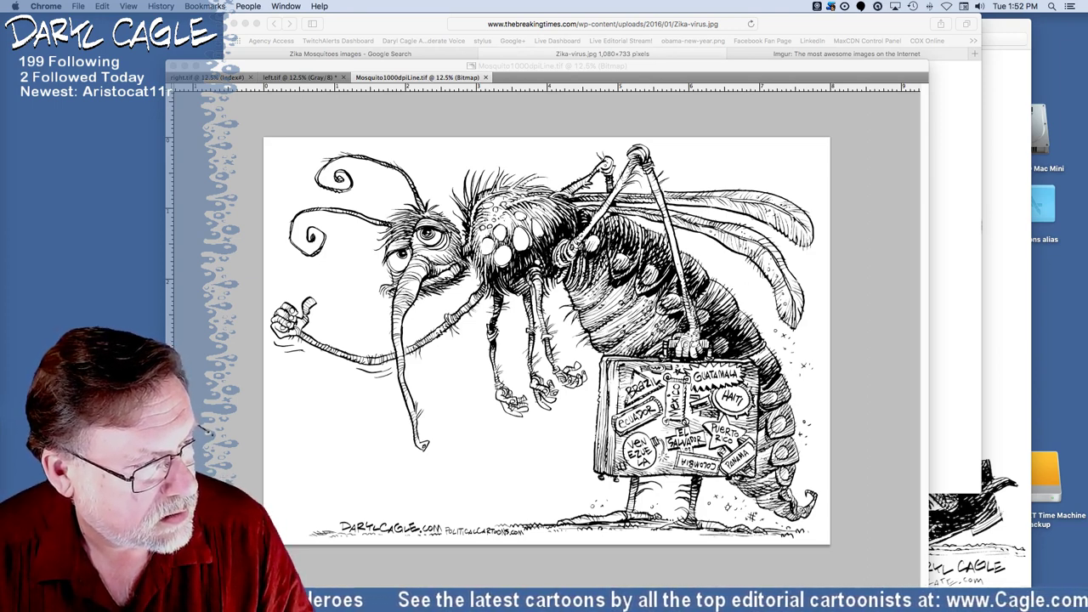
pyautogui.press('super+Tab')
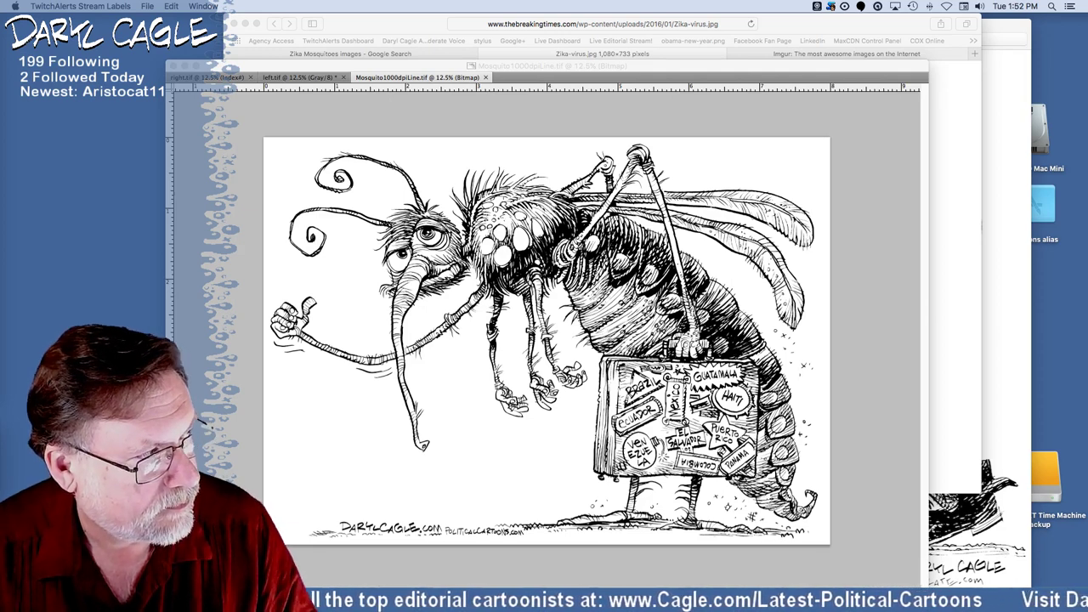
pyautogui.press('super+Tab')
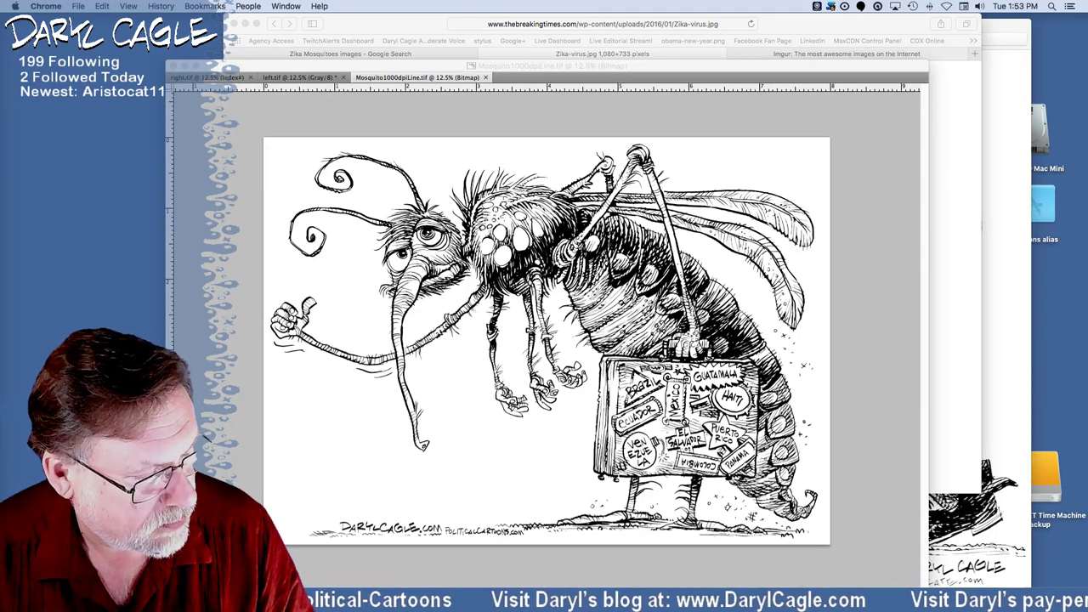
pyautogui.press('super+Tab')
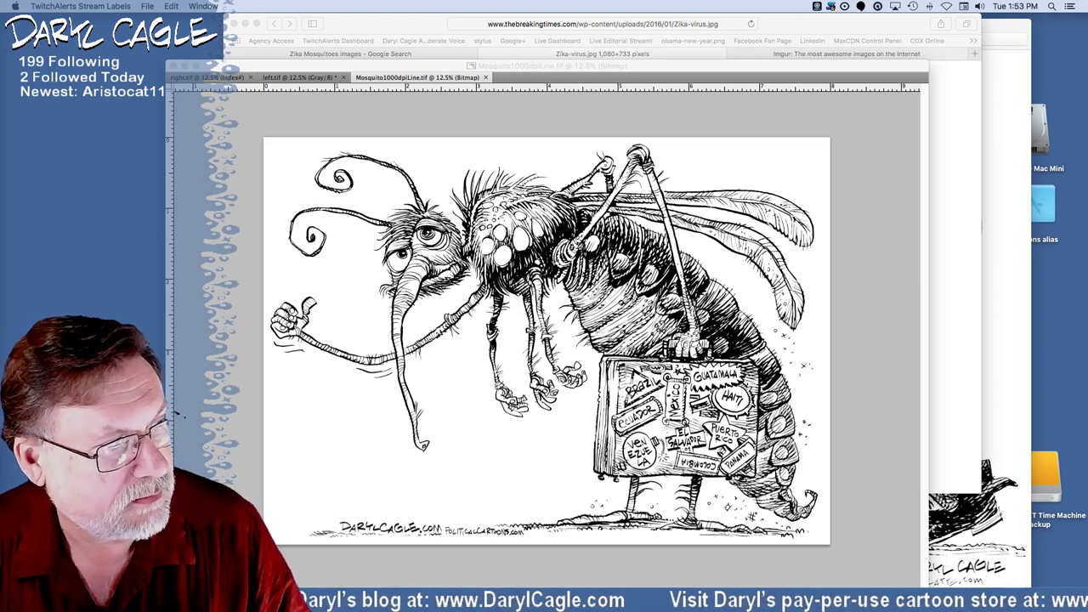
pyautogui.press('super+Tab')
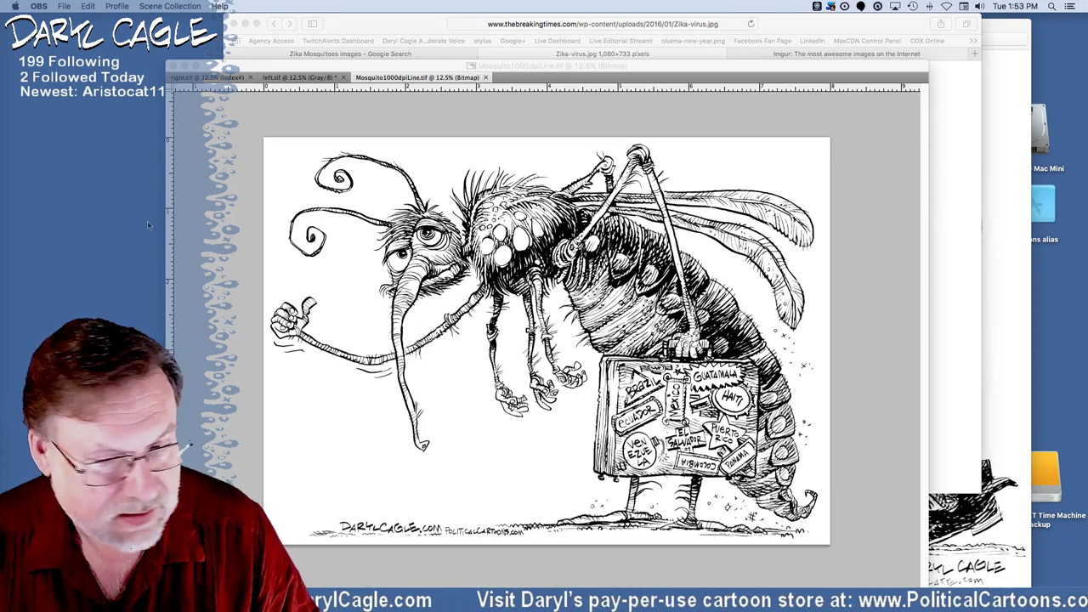
pyautogui.click(364, 68)
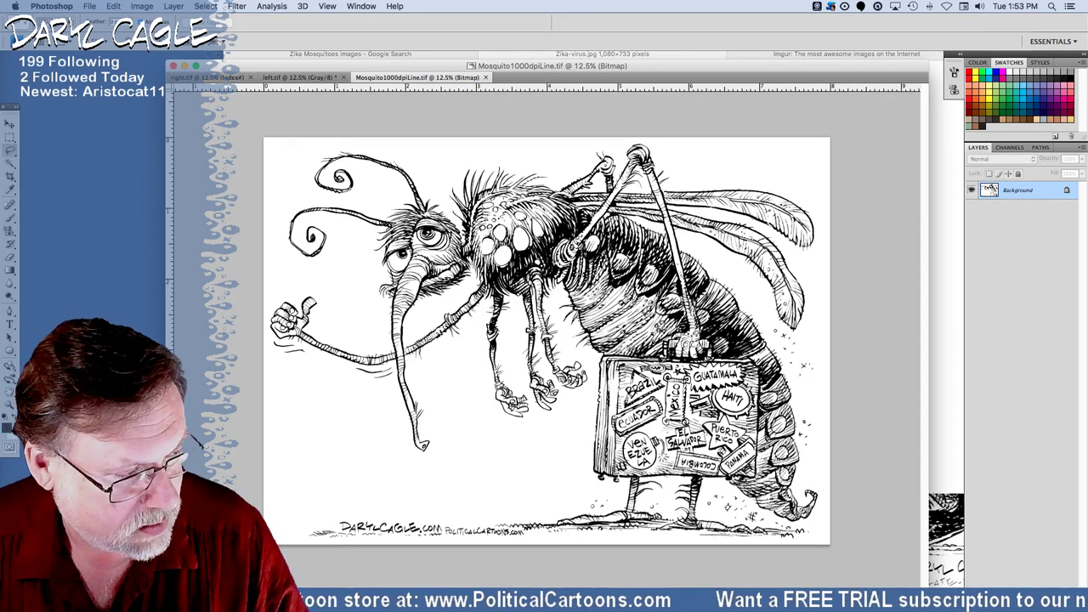
pyautogui.press('super+Tab')
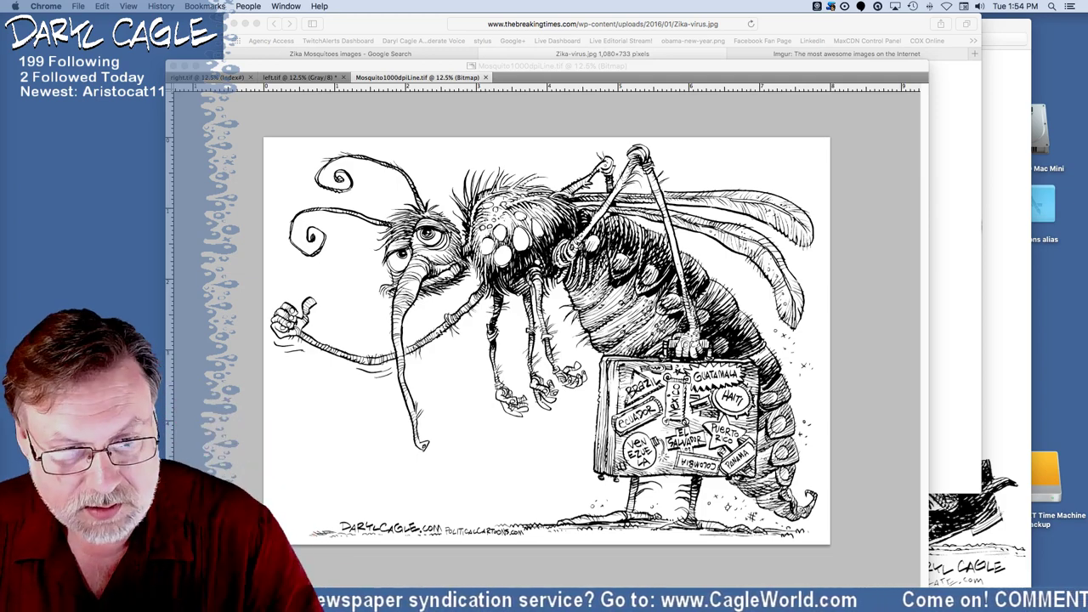
# Save the drawing as a new TIFF named Mosquito400dpiCMYK.tif in the Zika Mosquito folder.
pyautogui.moveTo(239, 67); pyautogui.dragTo(264, 79)
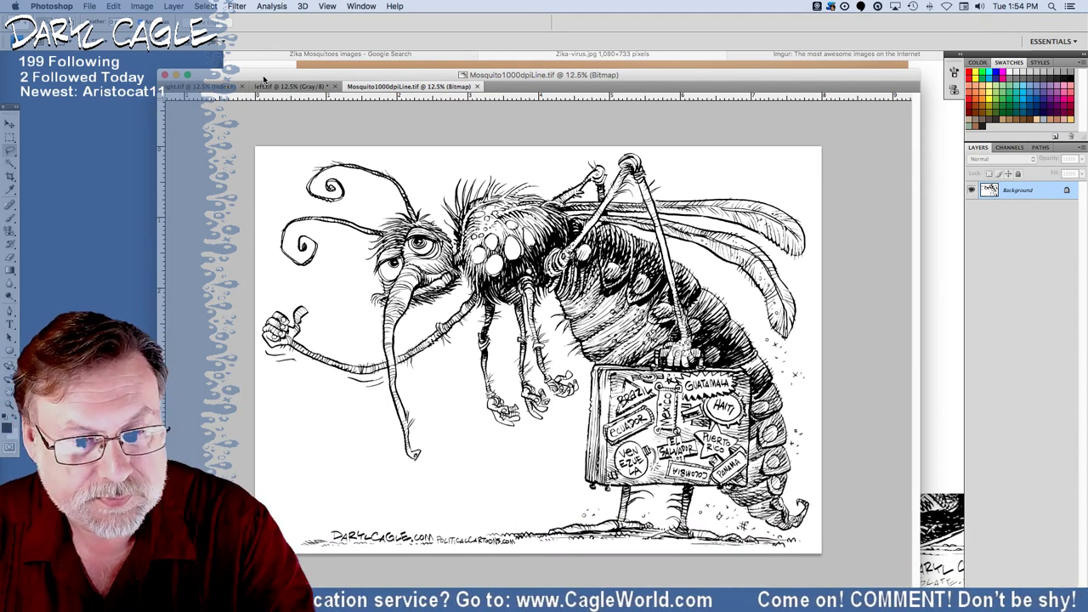
pyautogui.click(90, 6)
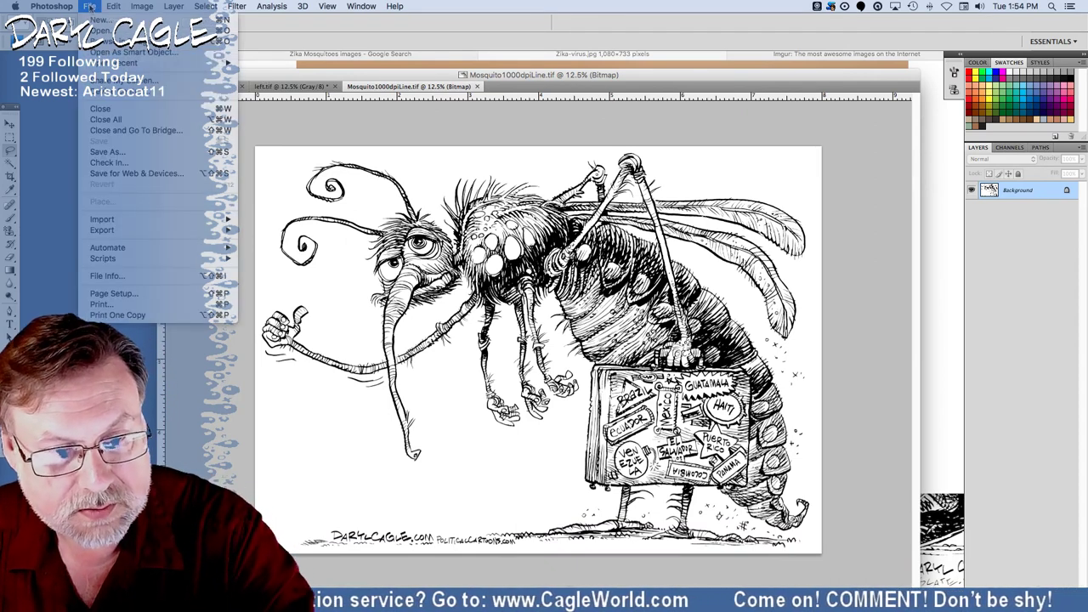
pyautogui.click(98, 153)
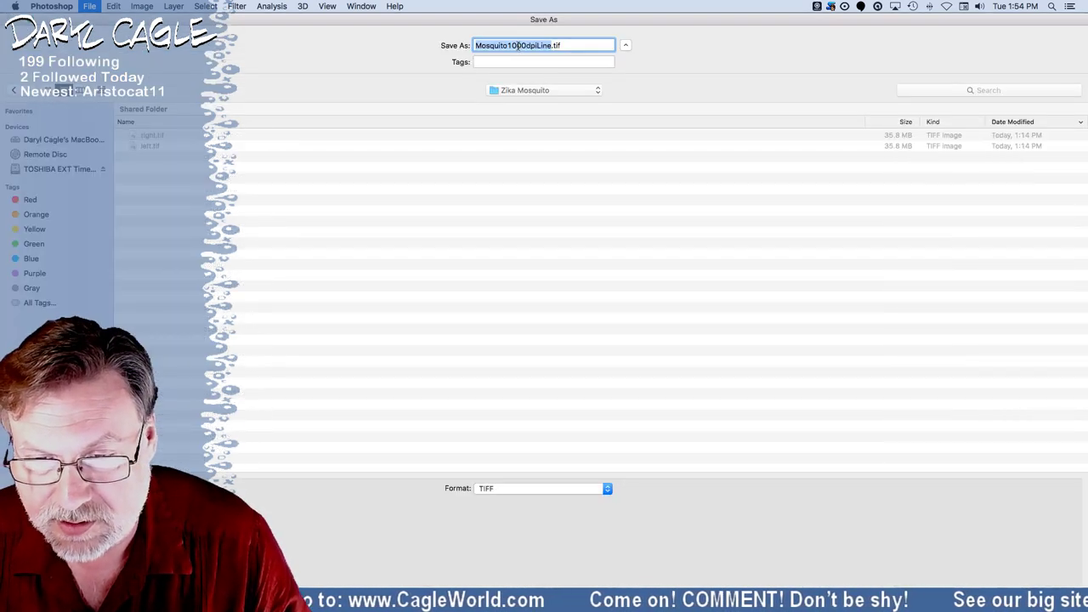
pyautogui.click(517, 45)
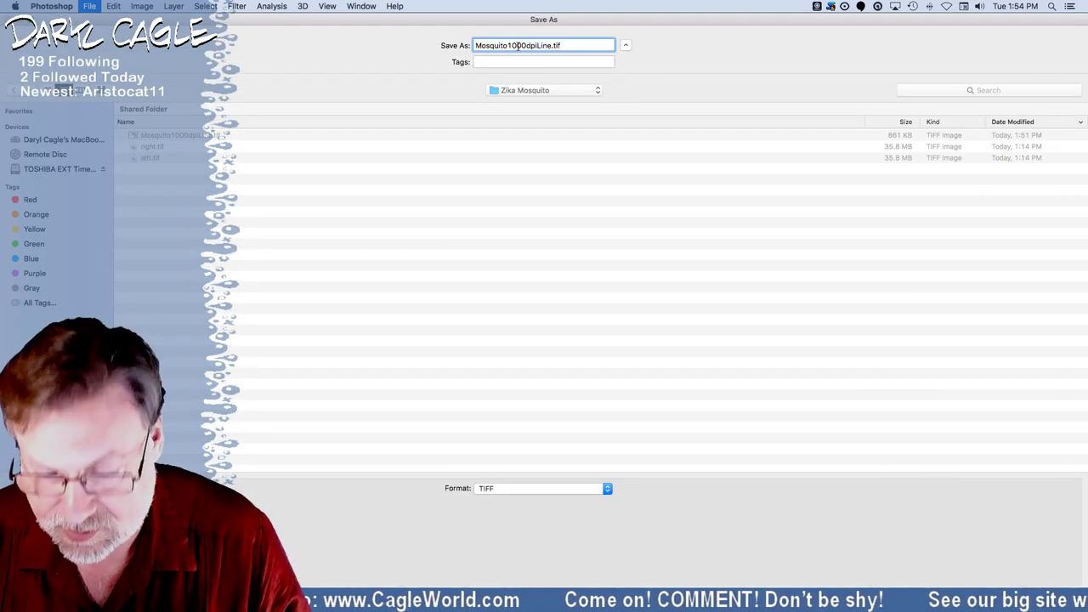
pyautogui.press('BackSpace')
pyautogui.press('BackSpace')
pyautogui.write('4')
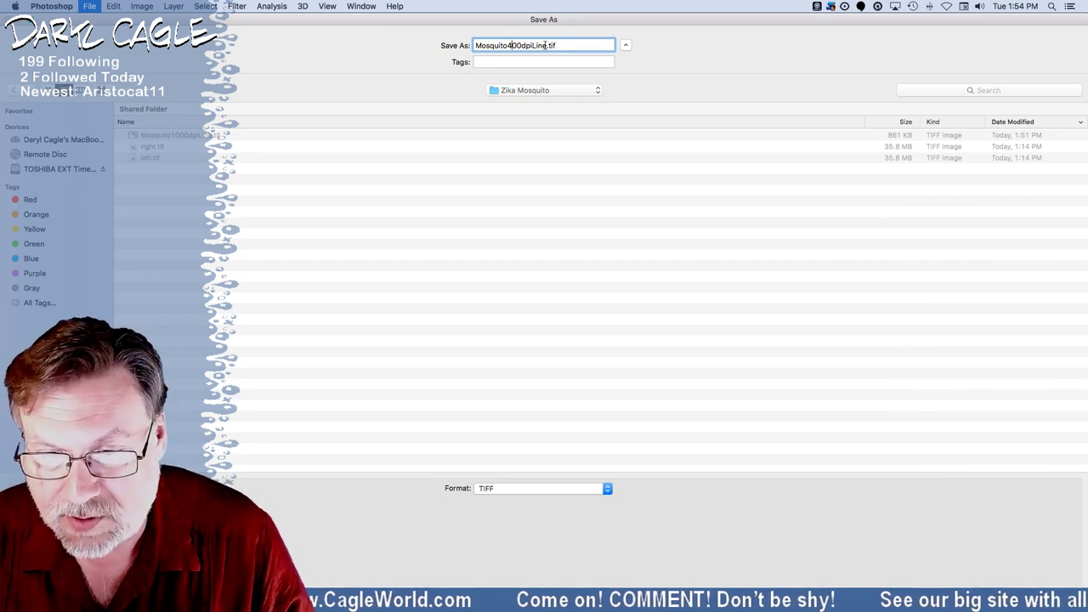
pyautogui.click(546, 45)
pyautogui.press('BackSpace')
pyautogui.press('BackSpace')
pyautogui.press('BackSpace')
pyautogui.press('BackSpace')
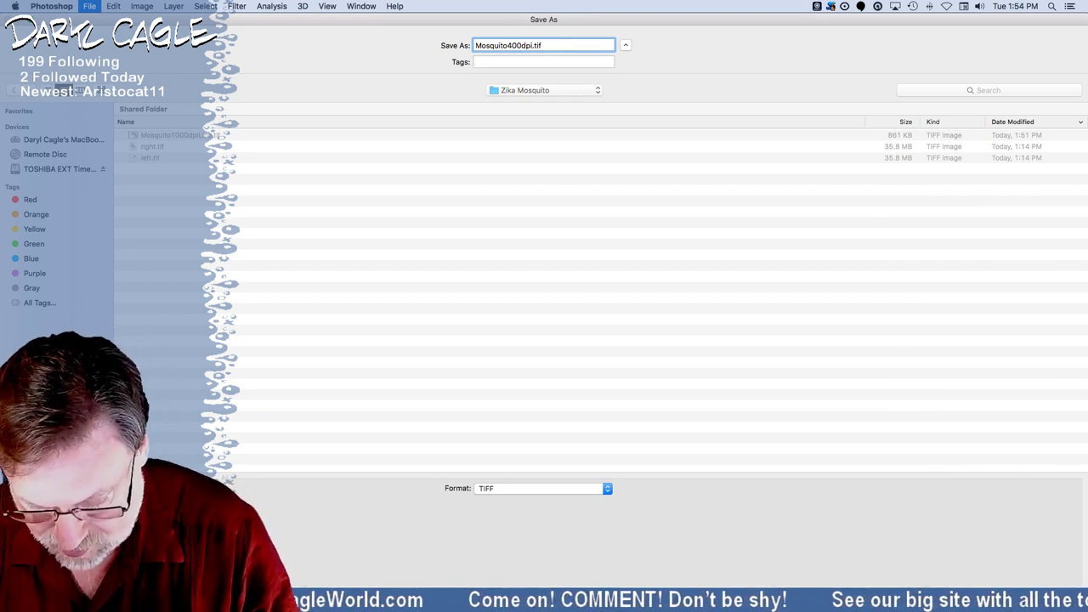
pyautogui.write('CMYK')
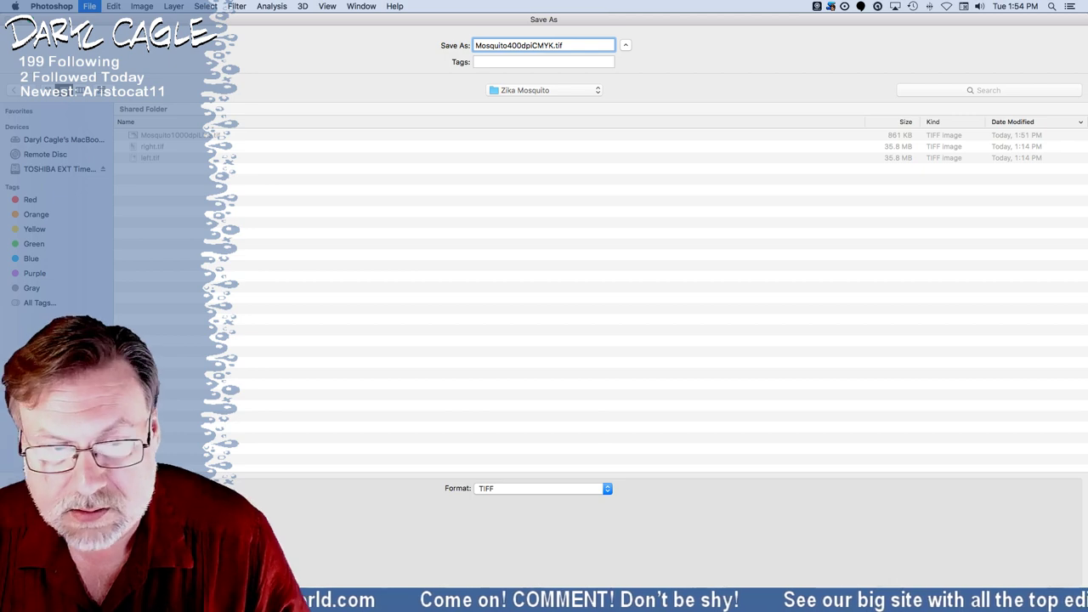
pyautogui.press('Return')
pyautogui.press('Return')
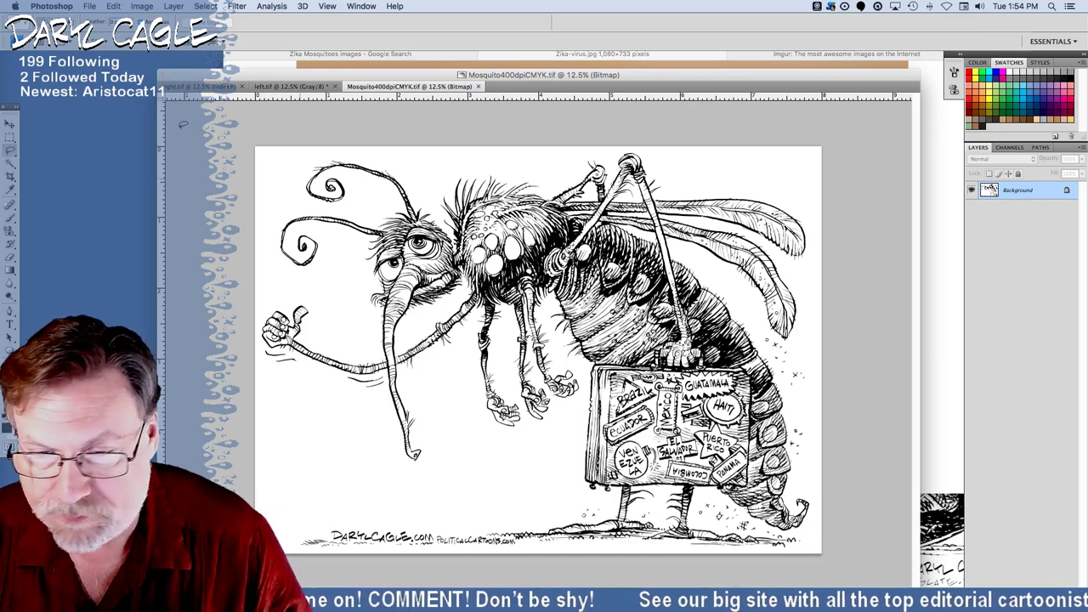
# Convert the new file from Bitmap to Grayscale and from Grayscale to CMYK color mode.
pyautogui.click(138, 6)
pyautogui.moveTo(196, 20)
pyautogui.click(259, 38)
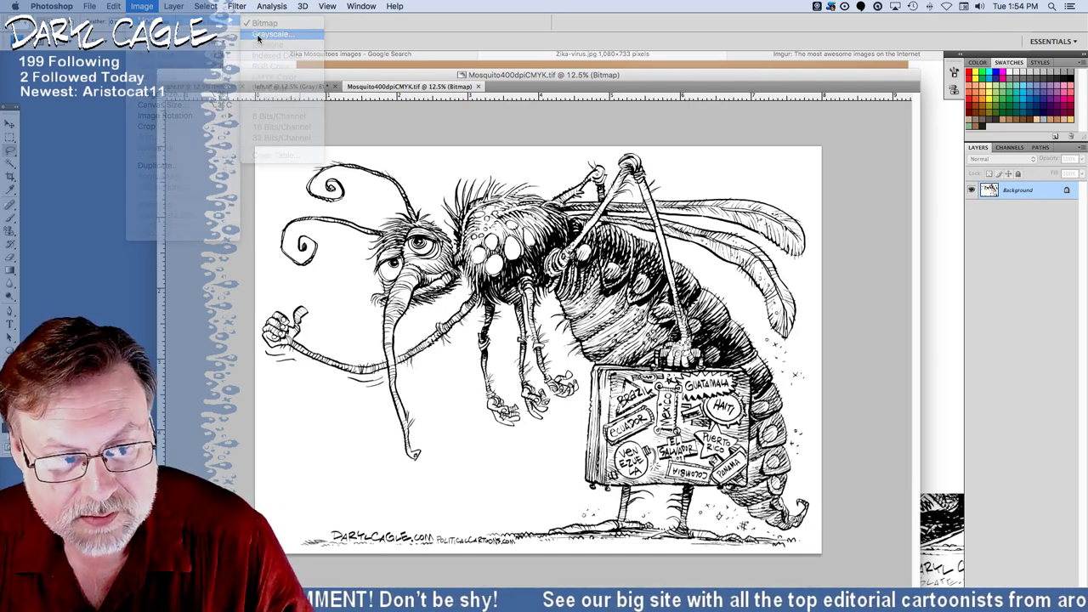
pyautogui.press('Return')
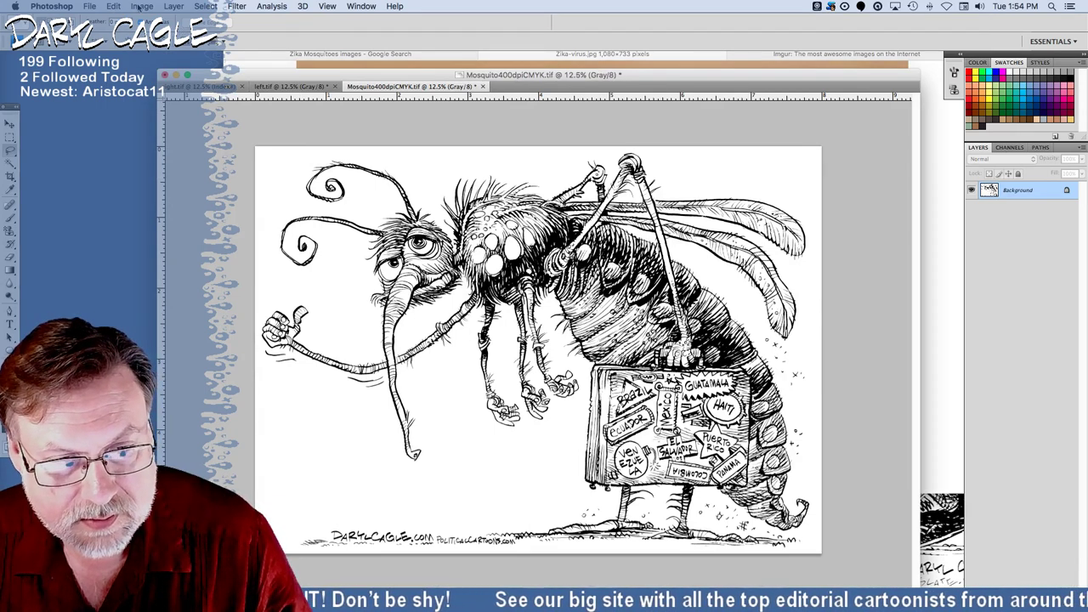
pyautogui.click(140, 6)
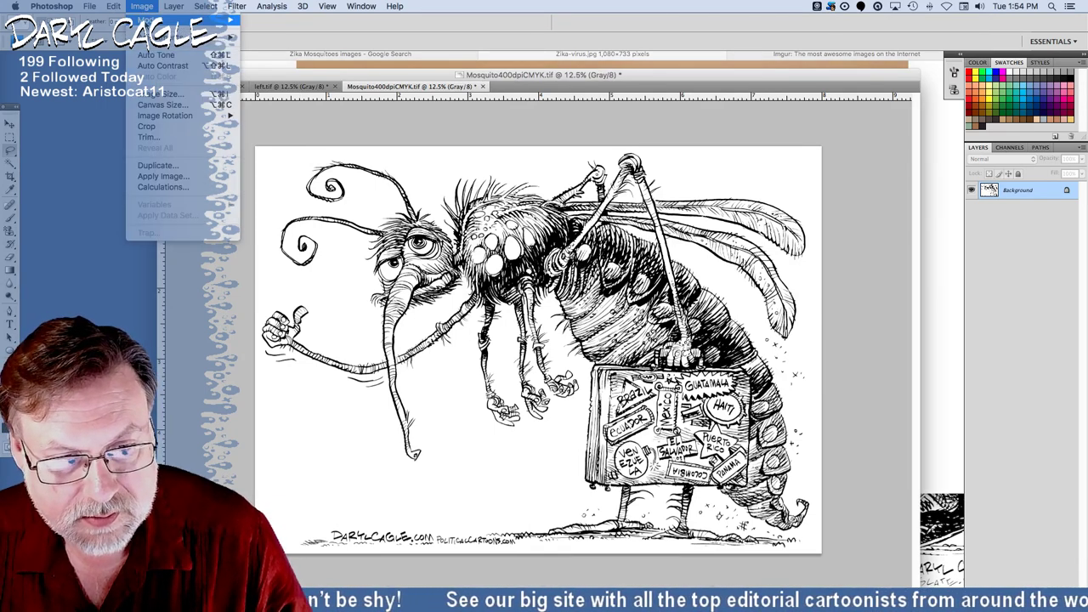
pyautogui.moveTo(195, 18)
pyautogui.click(259, 82)
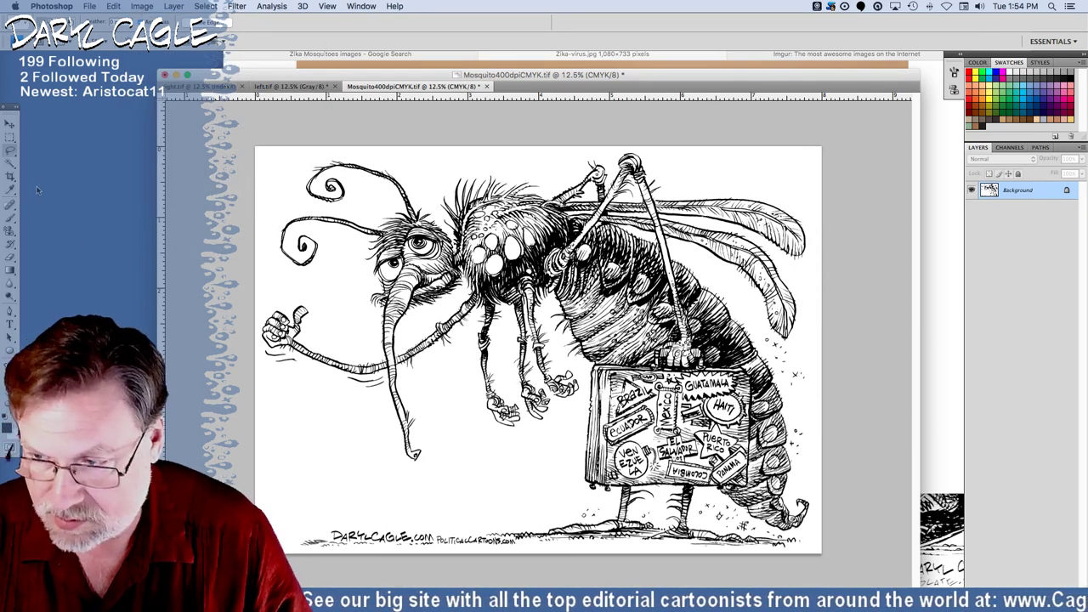
# Convert the locked Background into a regular layer and select the entire canvas.
pyautogui.doubleClick(1024, 192)
pyautogui.press('Return')
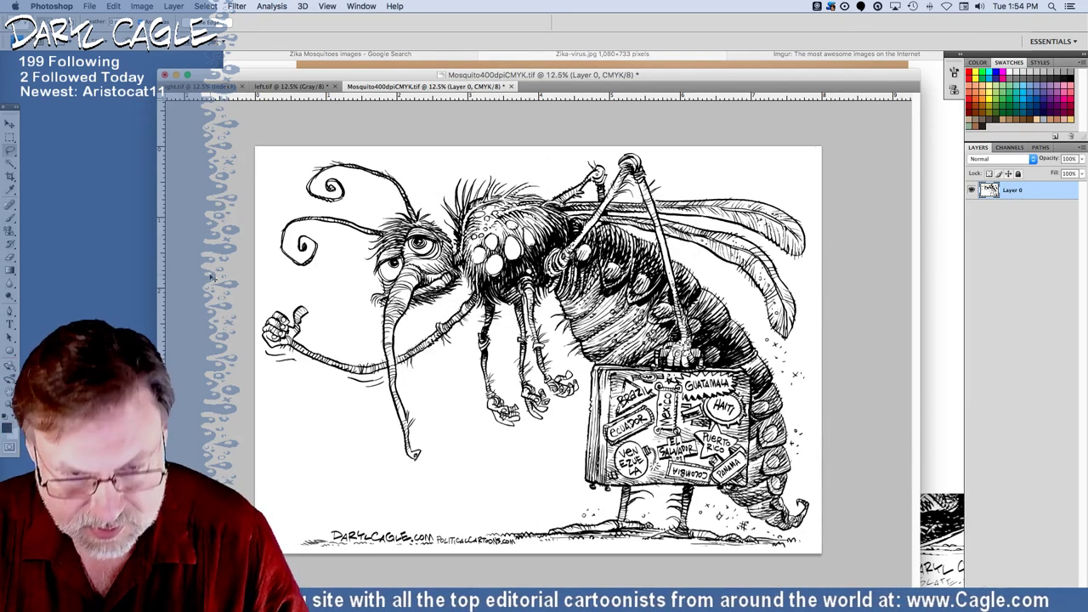
pyautogui.press('super+a')
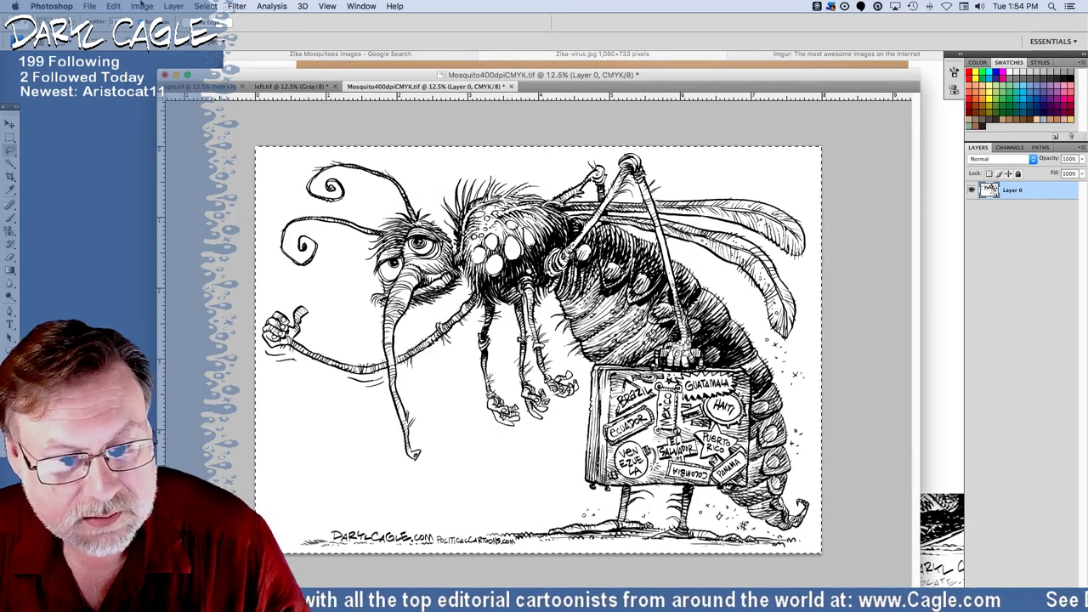
pyautogui.click(142, 6)
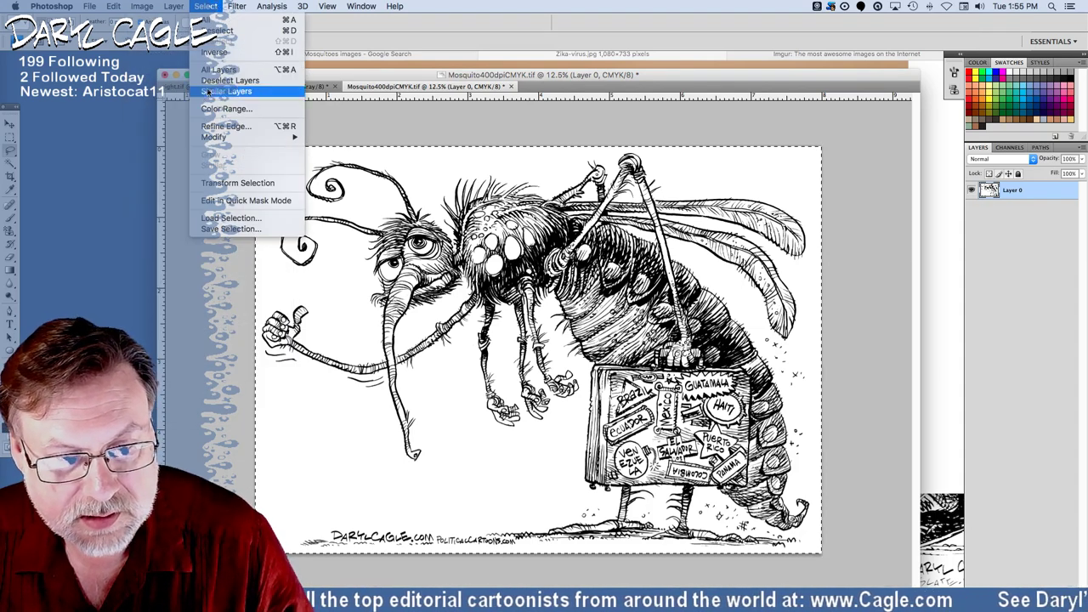
pyautogui.click(215, 109)
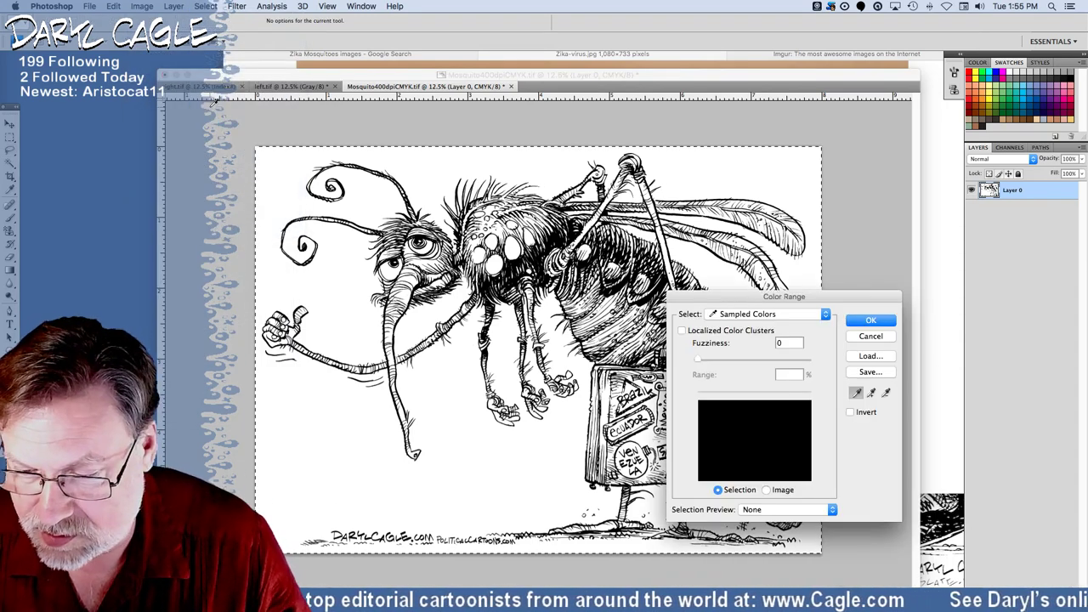
pyautogui.click(869, 337)
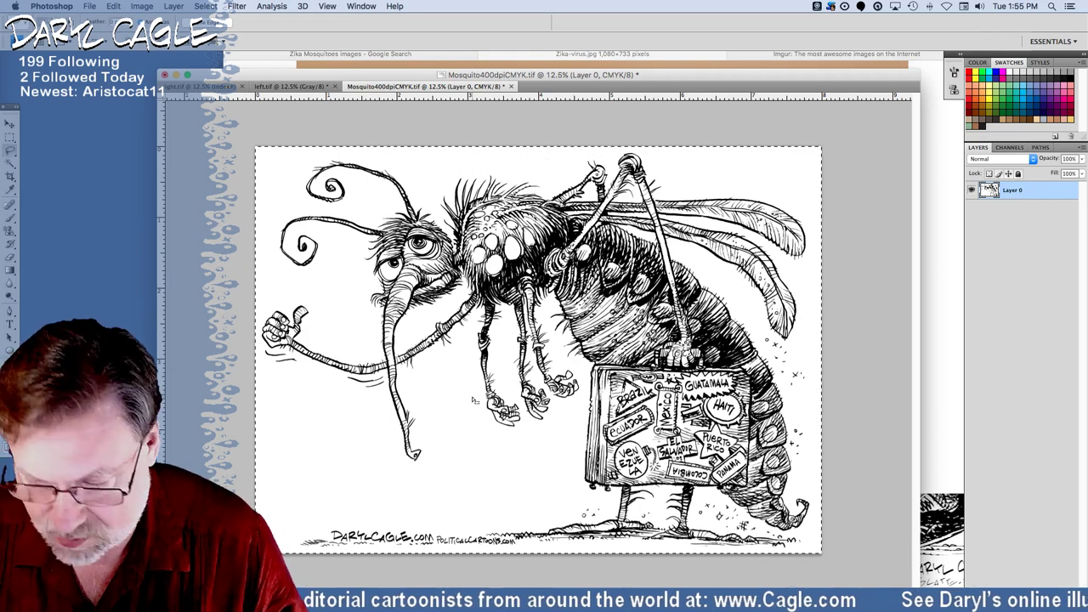
# Select the drawing's black linework with Color Range, using Sampled Colors and a fuzziness of 200.
pyautogui.click(205, 6)
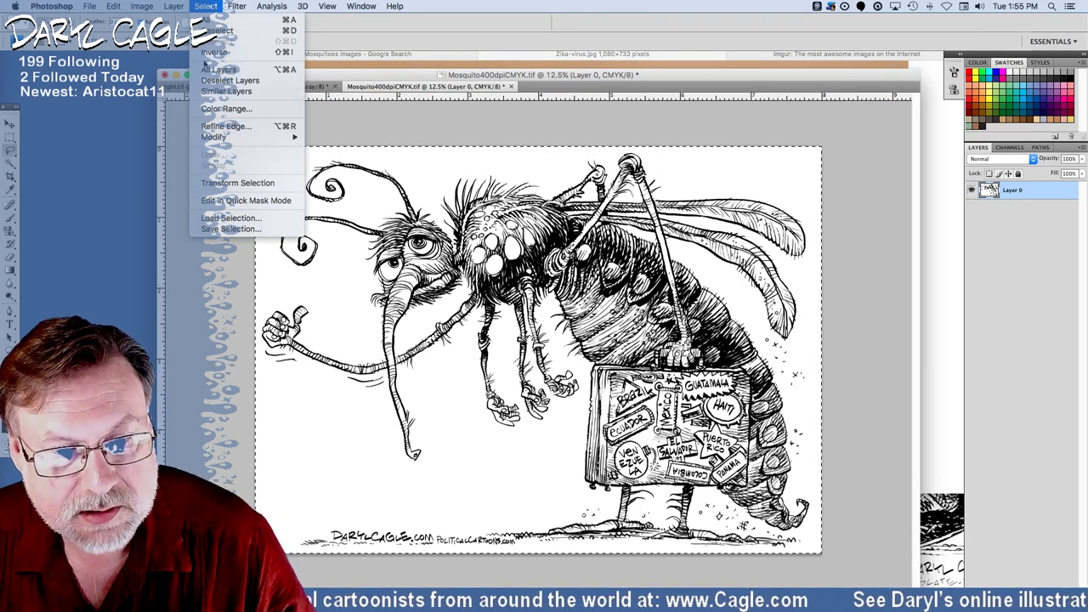
pyautogui.click(214, 108)
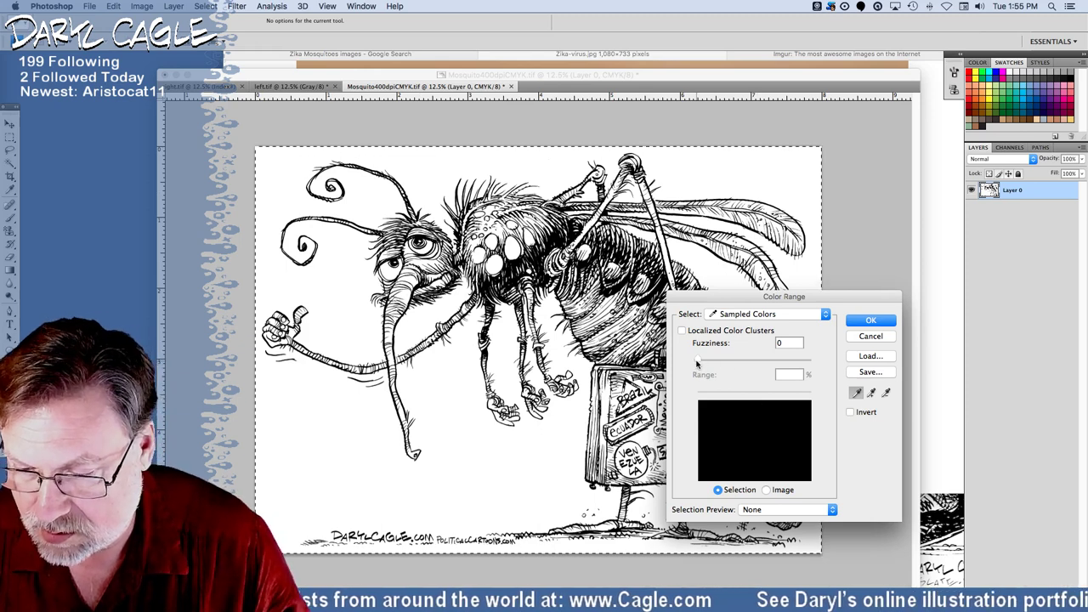
pyautogui.moveTo(698, 363); pyautogui.dragTo(842, 368)
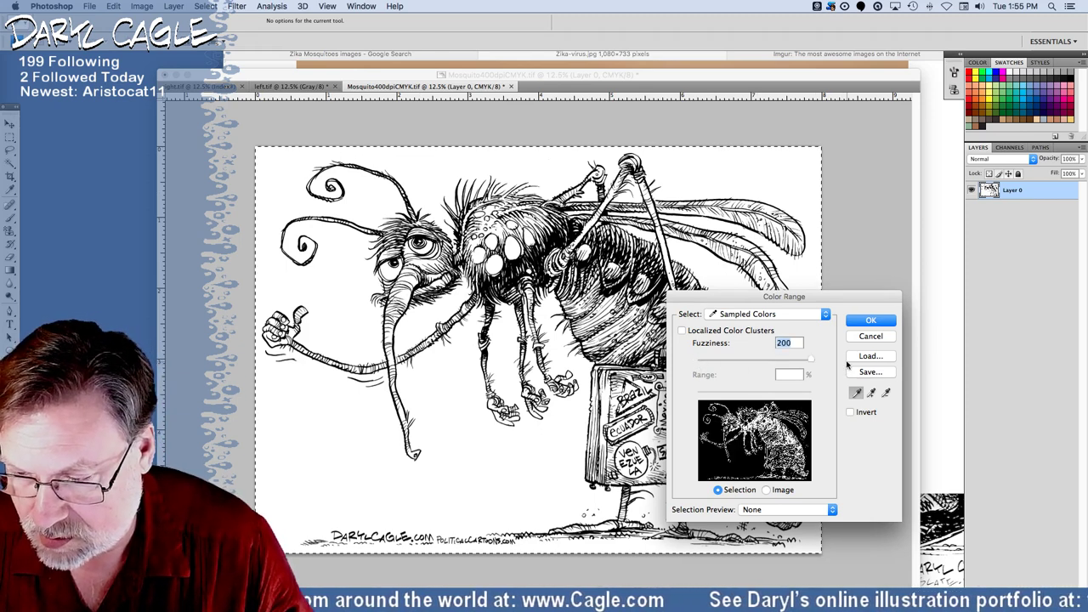
pyautogui.press('Return')
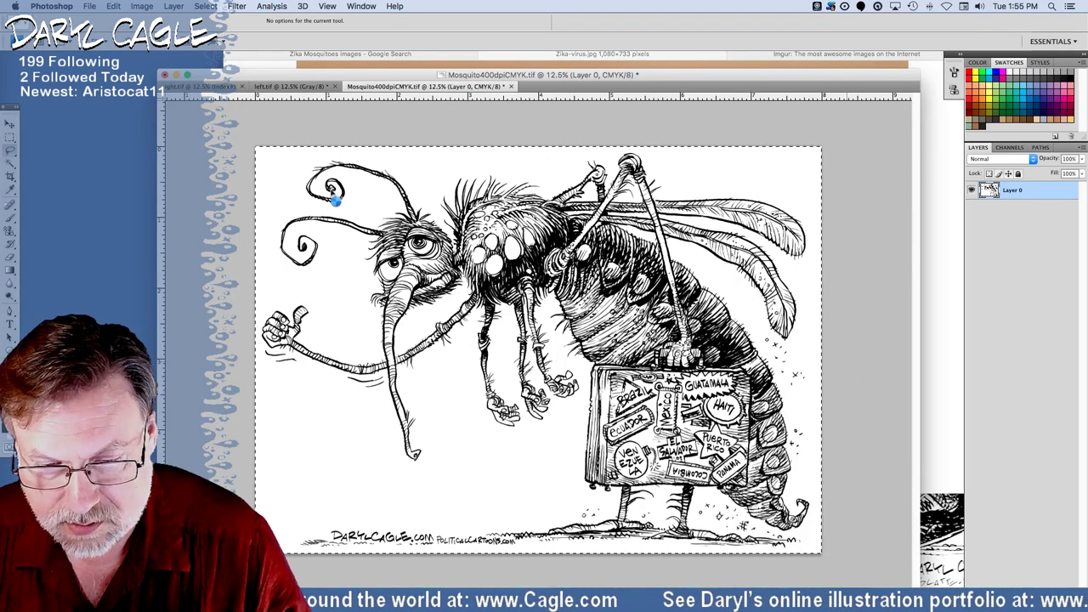
pyautogui.press('super+f')
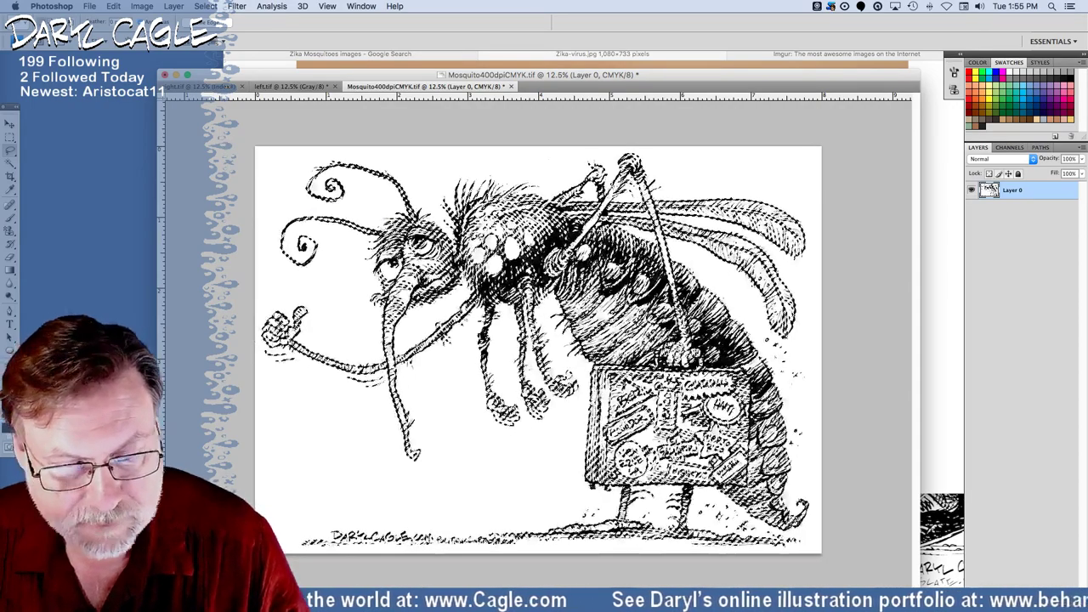
# Fill the selected linework with the foreground color at C 0, M 0, Y 0, K 100, in Normal mode at 100% opacity.
pyautogui.click(8, 425)
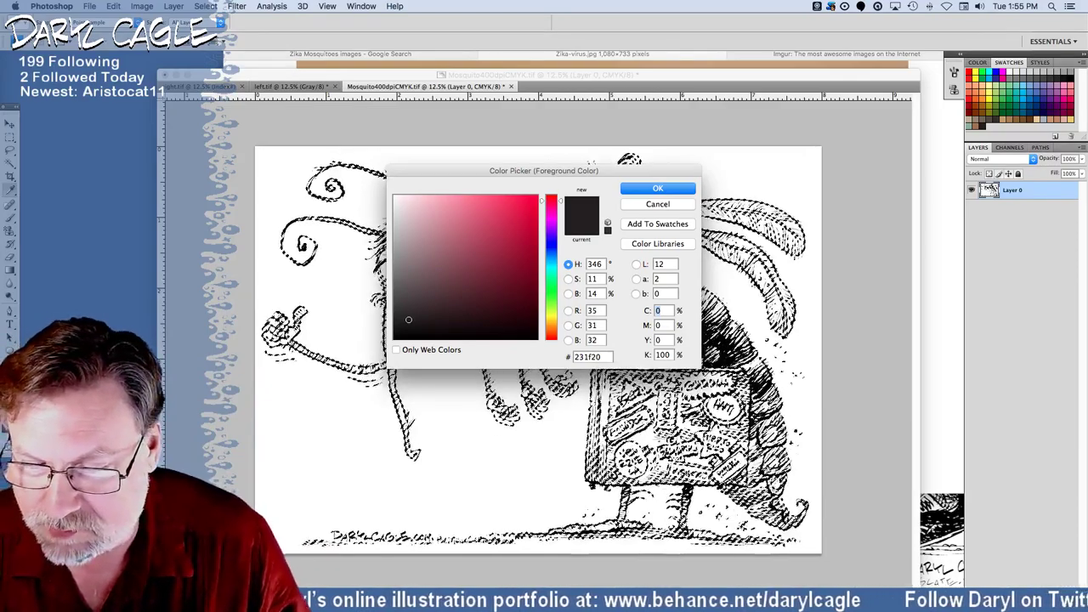
pyautogui.press('Return')
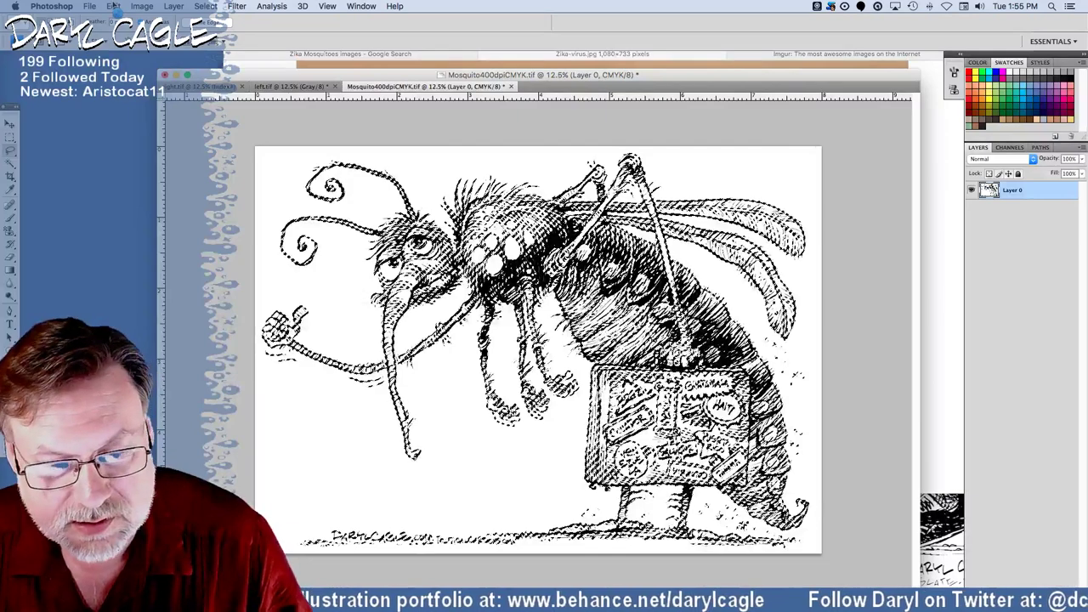
pyautogui.click(113, 6)
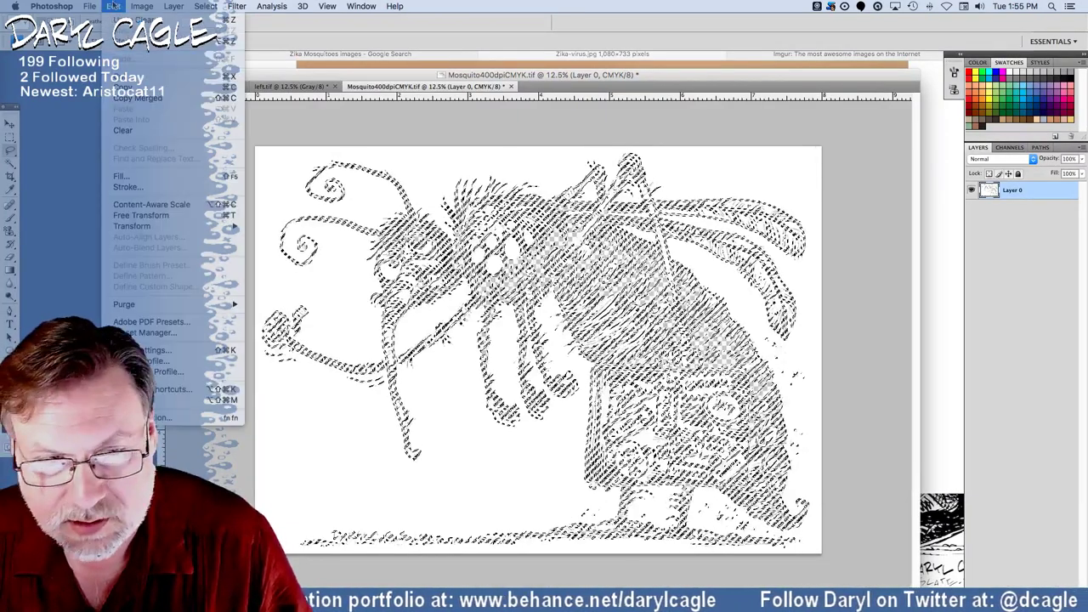
pyautogui.click(119, 177)
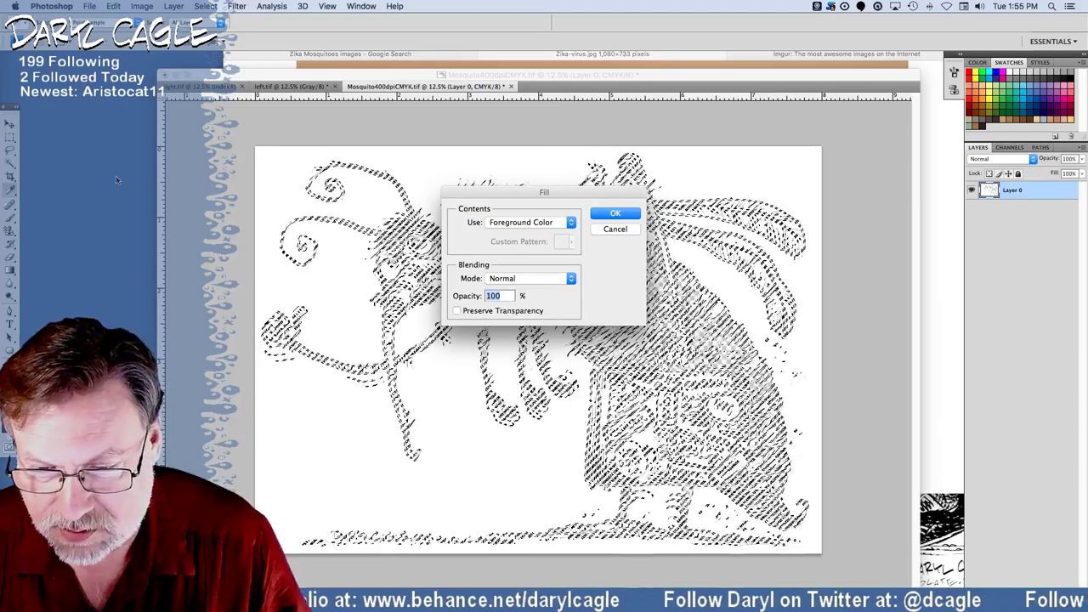
pyautogui.press('Return')
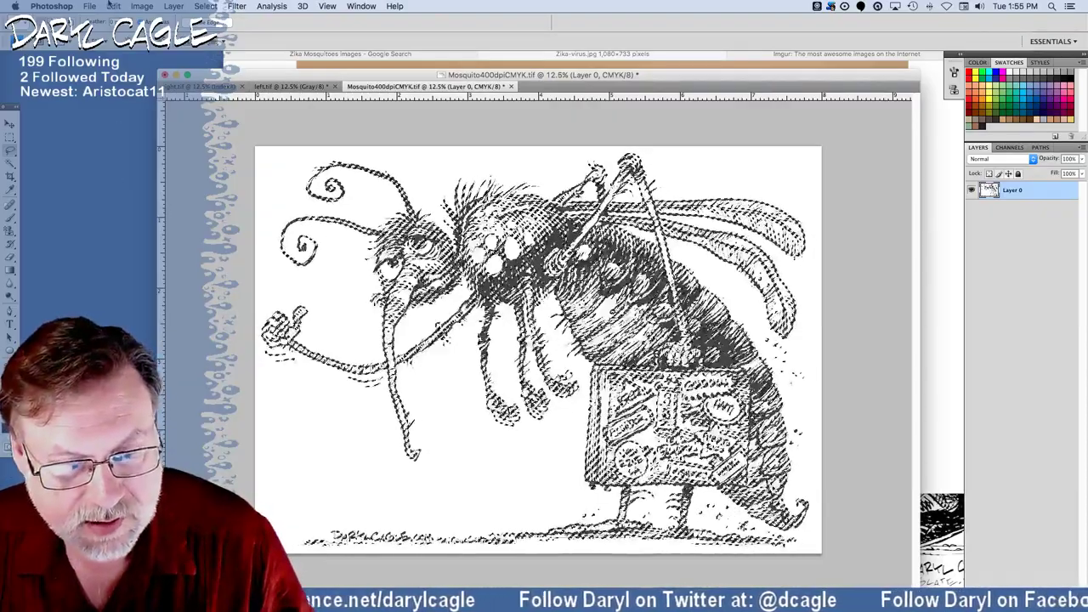
# Fill the selected linework two more times with the foreground black at 100% opacity to make it solid.
pyautogui.press('super+z')
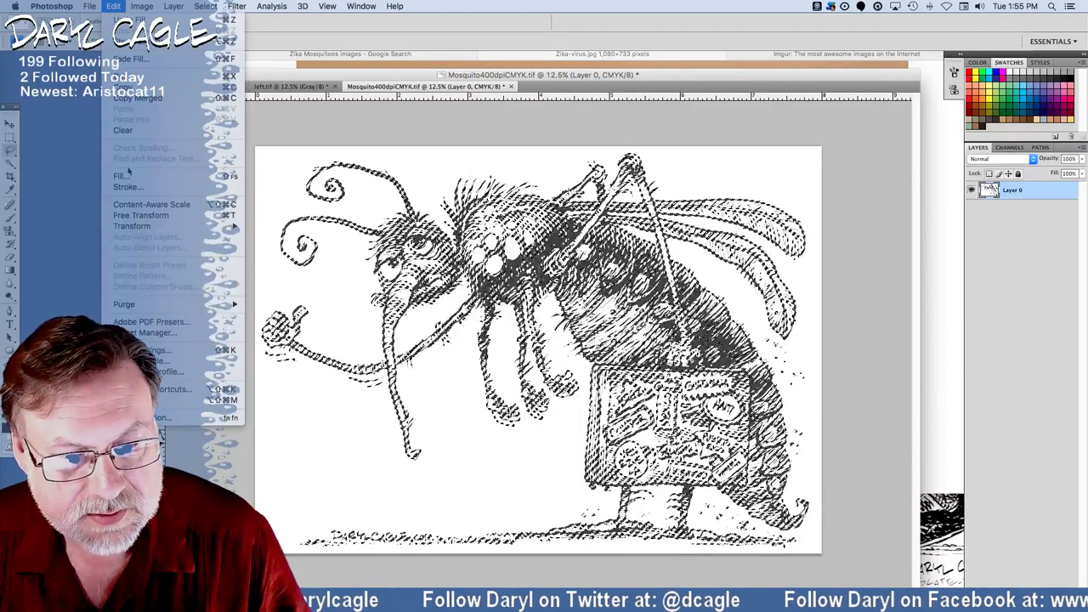
pyautogui.click(128, 175)
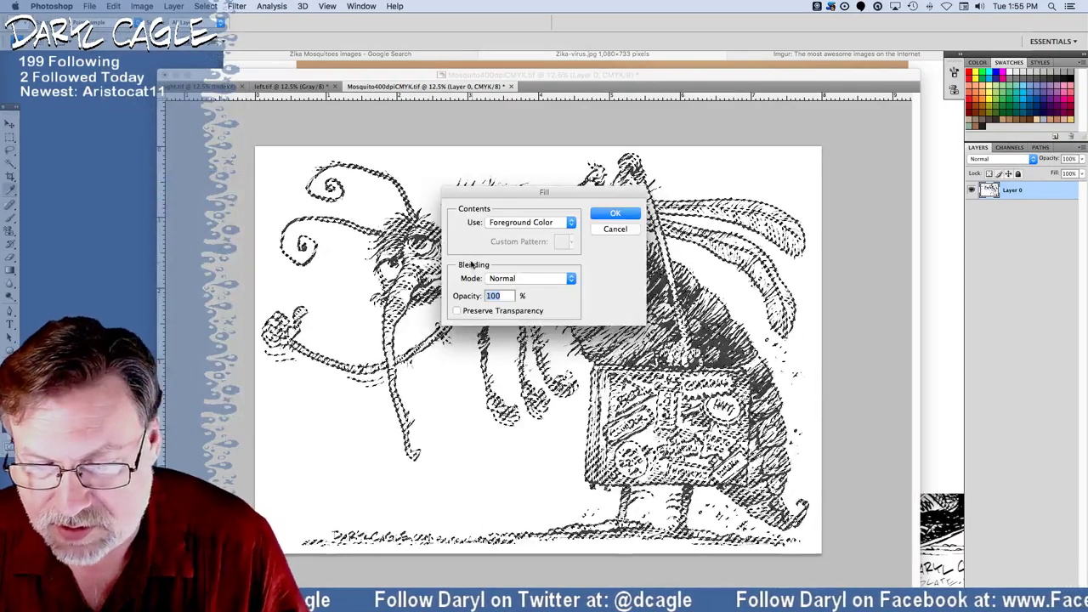
pyautogui.press('Return')
pyautogui.press('l')
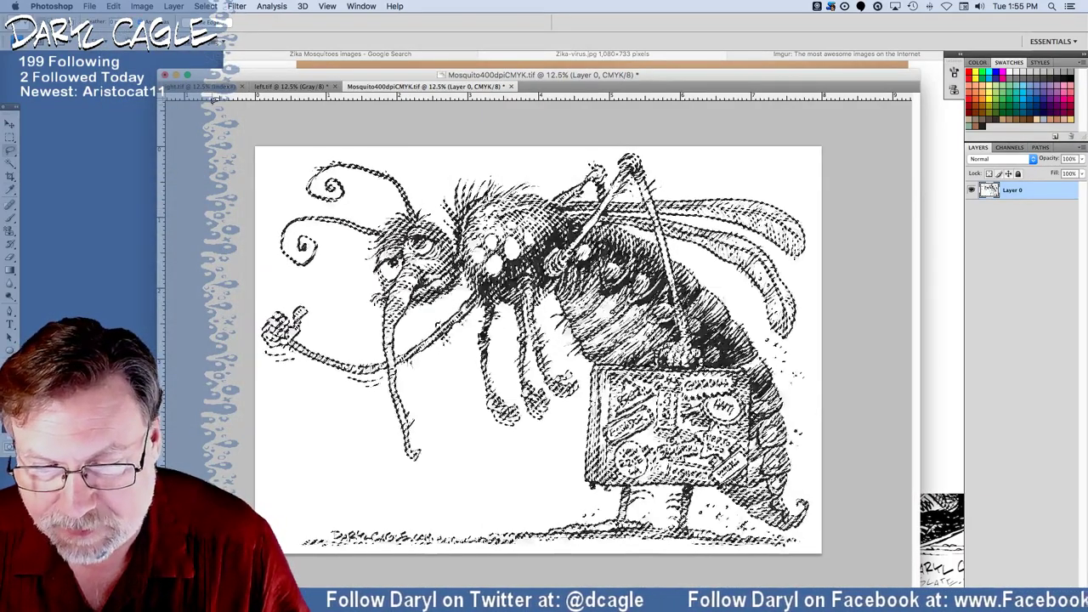
pyautogui.click(142, 6)
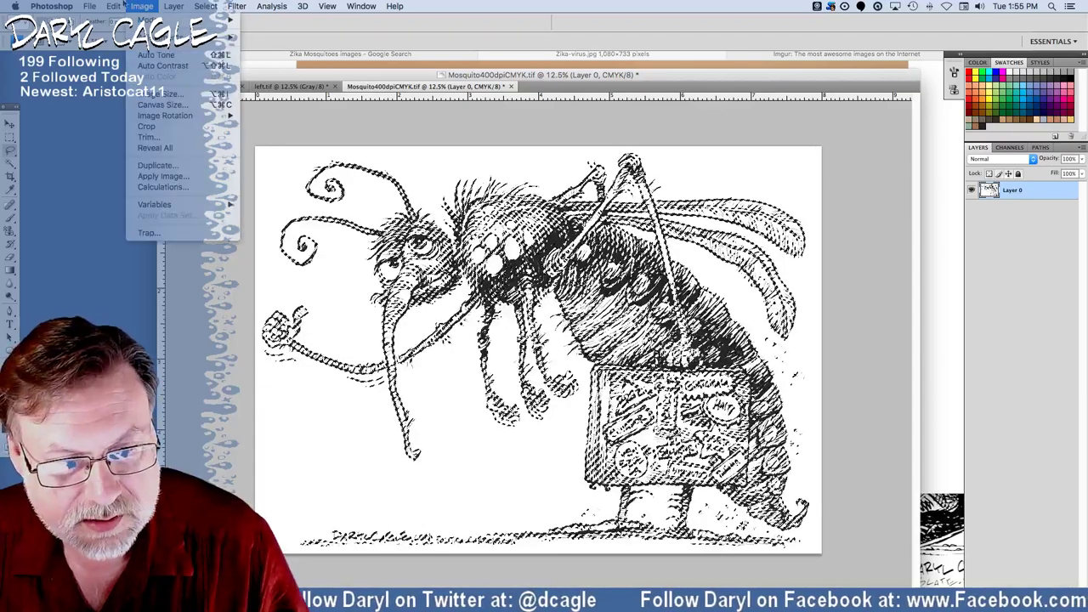
pyautogui.moveTo(113, 5)
pyautogui.click(113, 181)
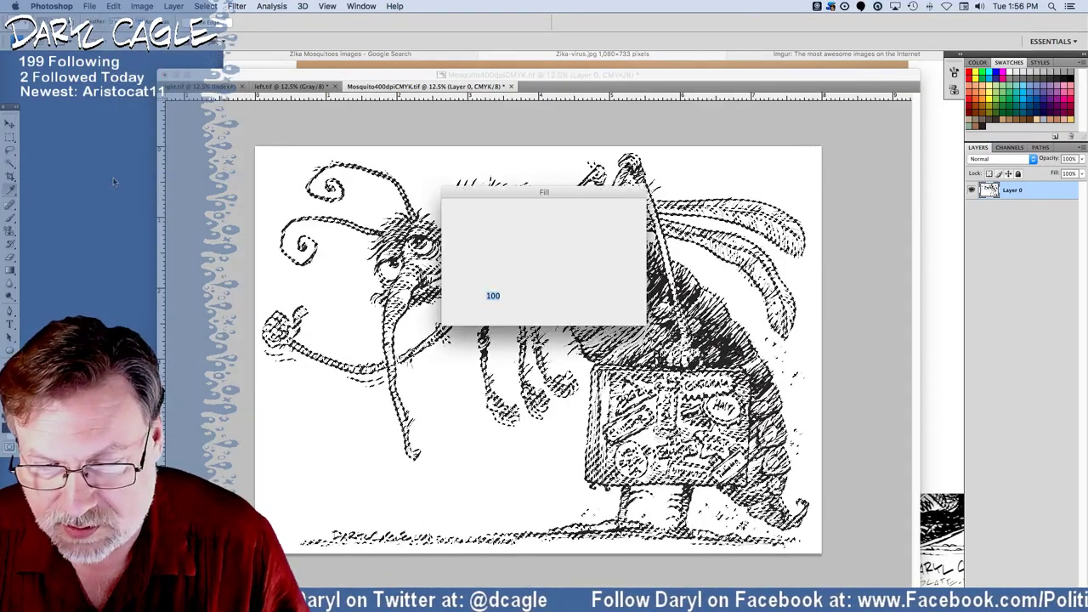
pyautogui.press('Return')
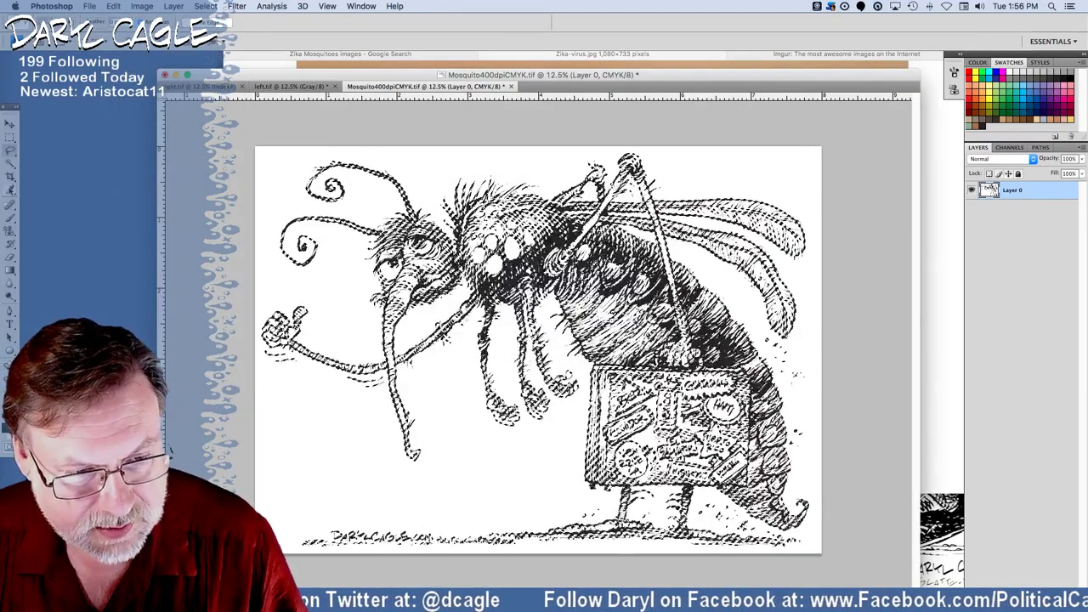
# Check the CMYK values of the foreground color.
pyautogui.click(10, 191)
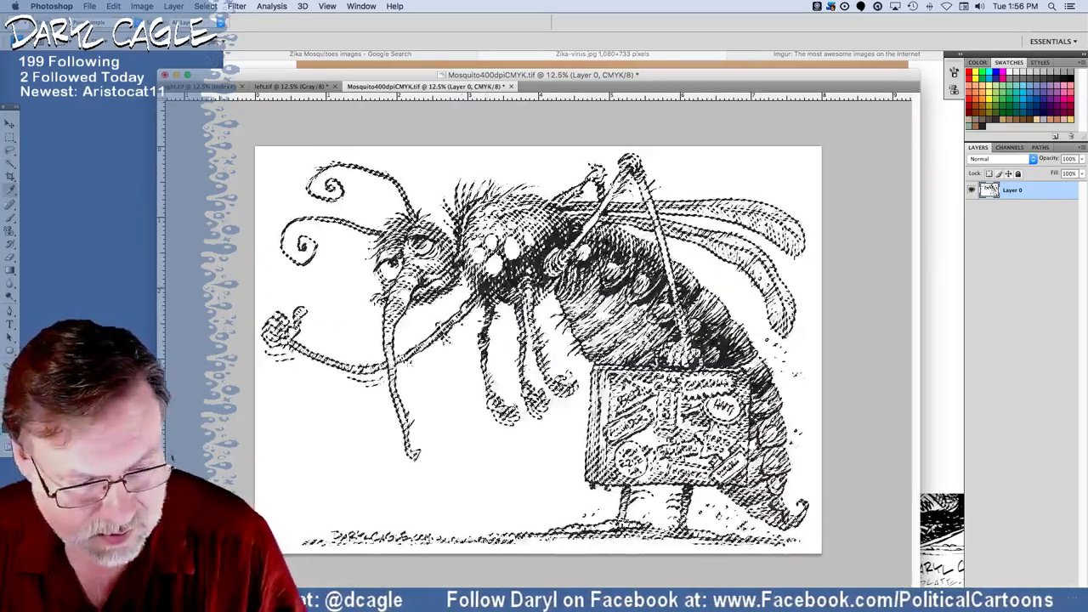
pyautogui.click(7, 426)
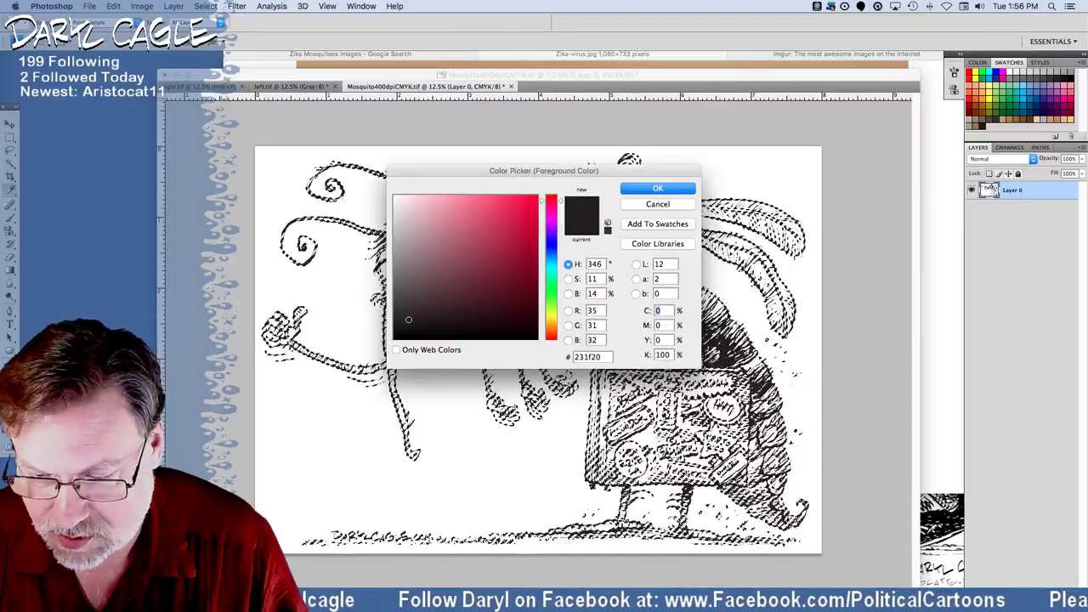
pyautogui.press('Return')
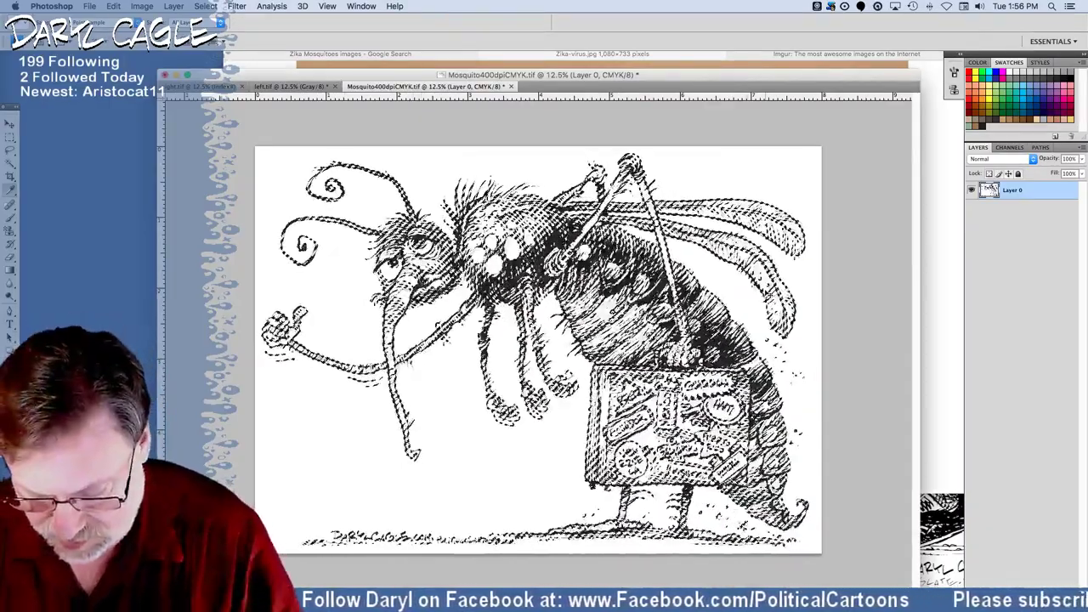
# Create 22 empty layers above the linework layer, keeping the default names and settings.
pyautogui.press('super+shift+n')
pyautogui.press('Return')
pyautogui.press('super+shift+n')
pyautogui.press('Return')
pyautogui.press('super+shift+n')
pyautogui.press('Return')
pyautogui.press('super+shift+n')
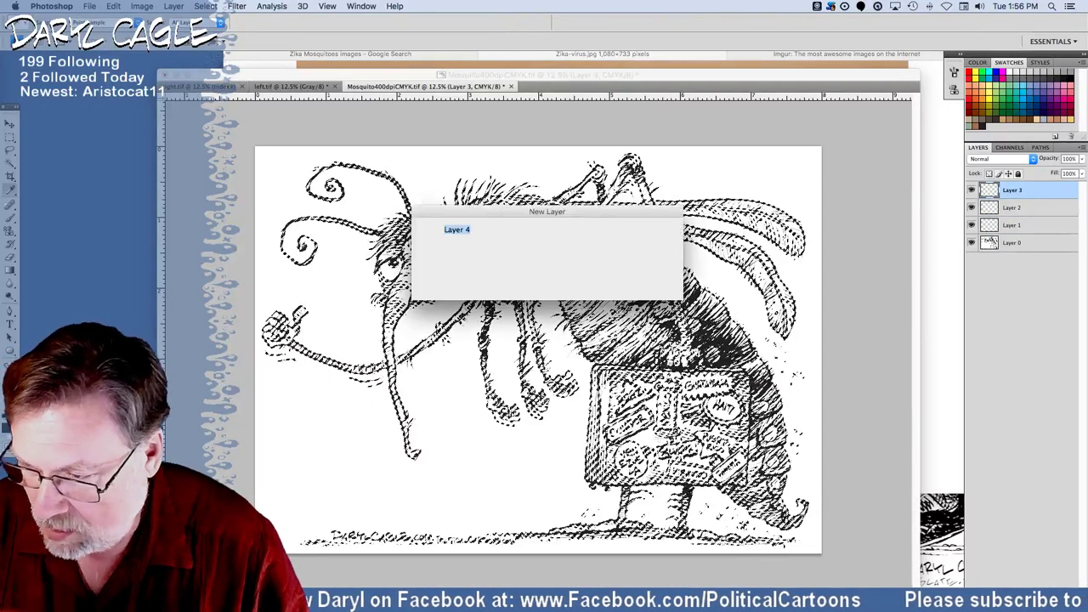
pyautogui.press('Return')
pyautogui.press('super+shift+n')
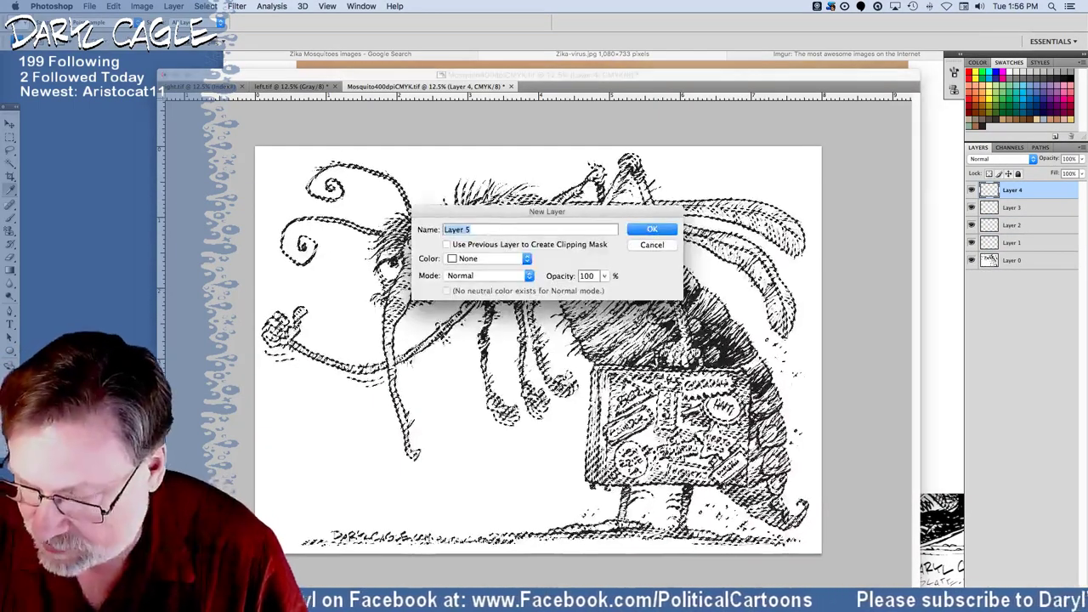
pyautogui.press('Return')
pyautogui.press('super+shift+n')
pyautogui.press('Return')
pyautogui.press('super+shift+n')
pyautogui.press('Return')
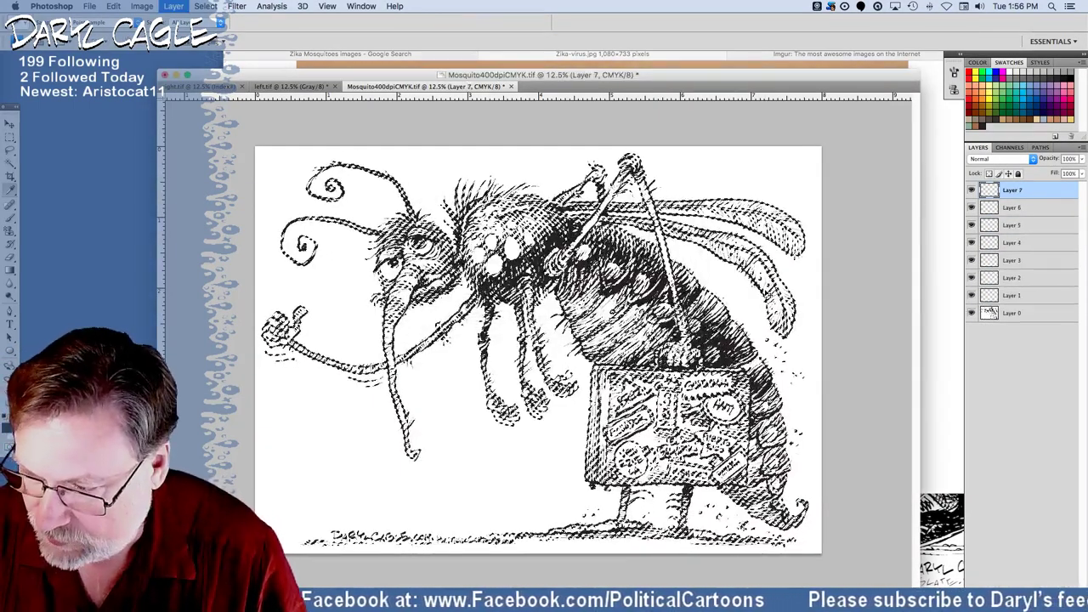
pyautogui.press('super+shift+n')
pyautogui.press('Return')
pyautogui.press('super+shift+n')
pyautogui.press('Return')
pyautogui.press('super+shift+n')
pyautogui.press('Return')
pyautogui.press('super+shift+n')
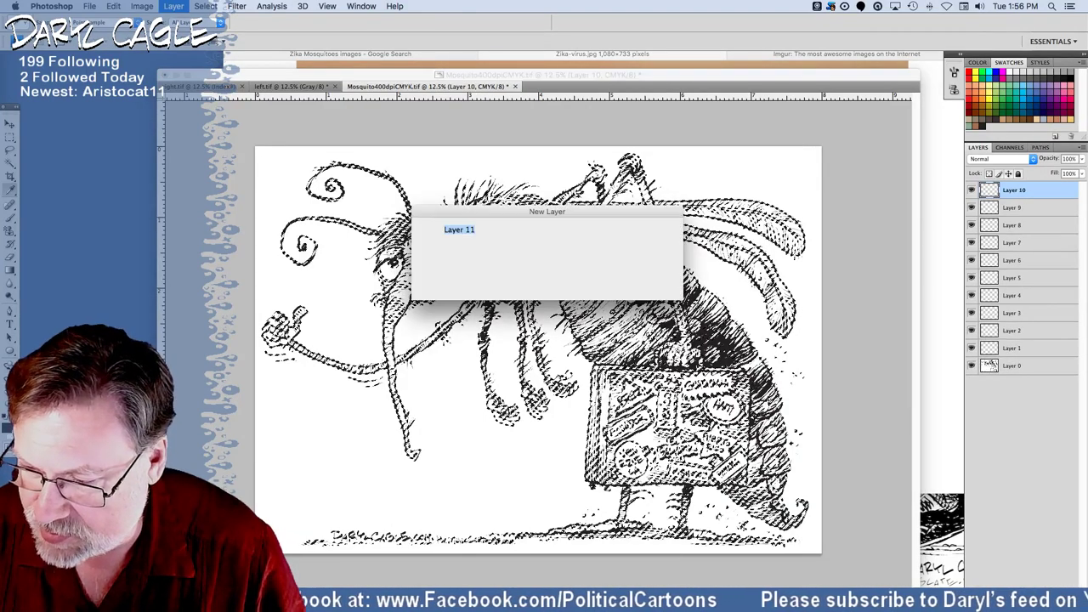
pyautogui.press('Return')
pyautogui.press('super+shift+n')
pyautogui.press('Return')
pyautogui.press('super+shift+n')
pyautogui.press('Return')
pyautogui.press('super+shift+n')
pyautogui.press('Return')
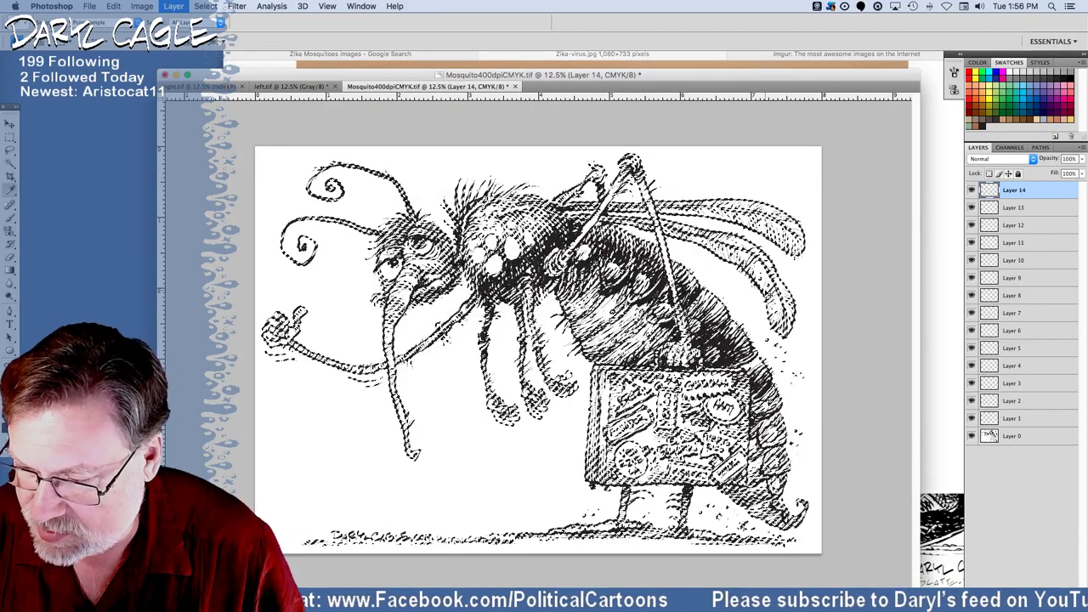
pyautogui.press('super+shift+n')
pyautogui.press('Return')
pyautogui.press('super+shift+n')
pyautogui.press('Return')
pyautogui.press('super+shift+n')
pyautogui.press('Return')
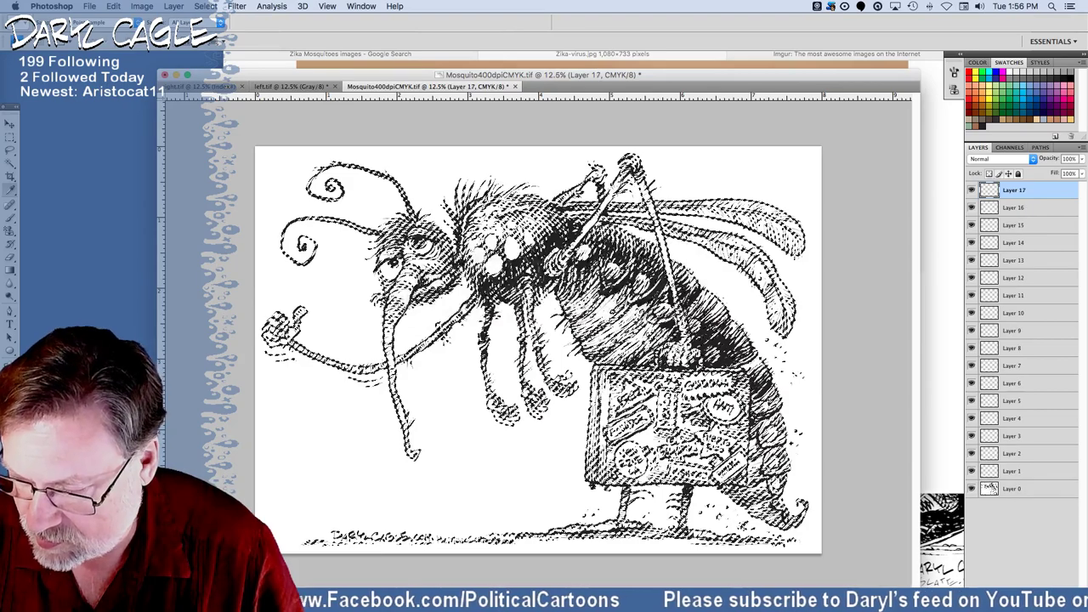
pyautogui.press('super+shift+n')
pyautogui.press('Return')
pyautogui.press('super+shift+n')
pyautogui.press('Return')
pyautogui.press('super+shift+n')
pyautogui.press('Return')
pyautogui.press('super+shift+n')
pyautogui.press('Return')
pyautogui.press('super+shift+n')
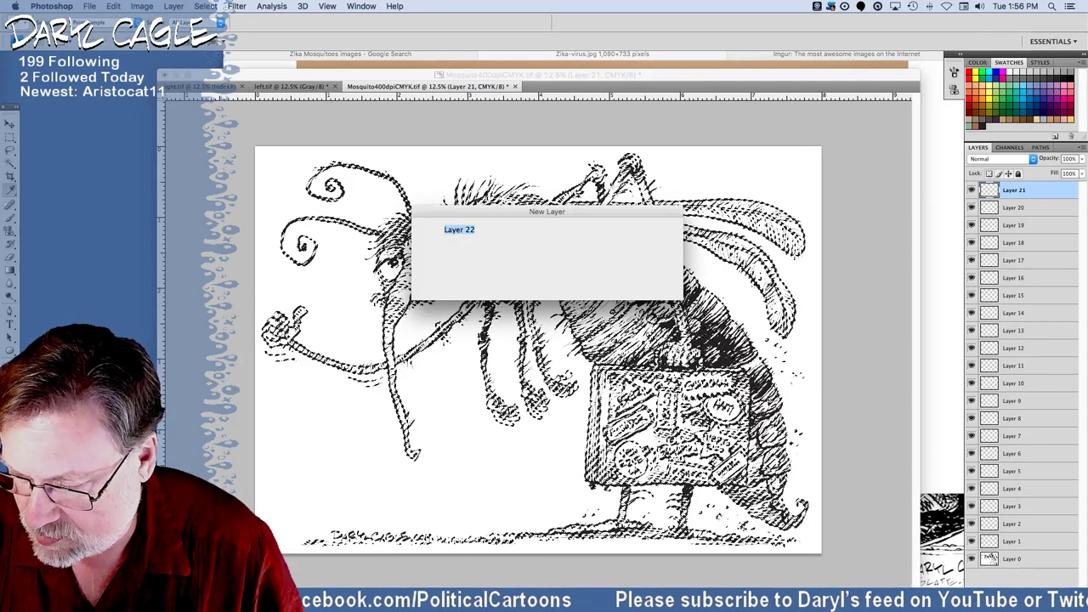
pyautogui.press('Return')
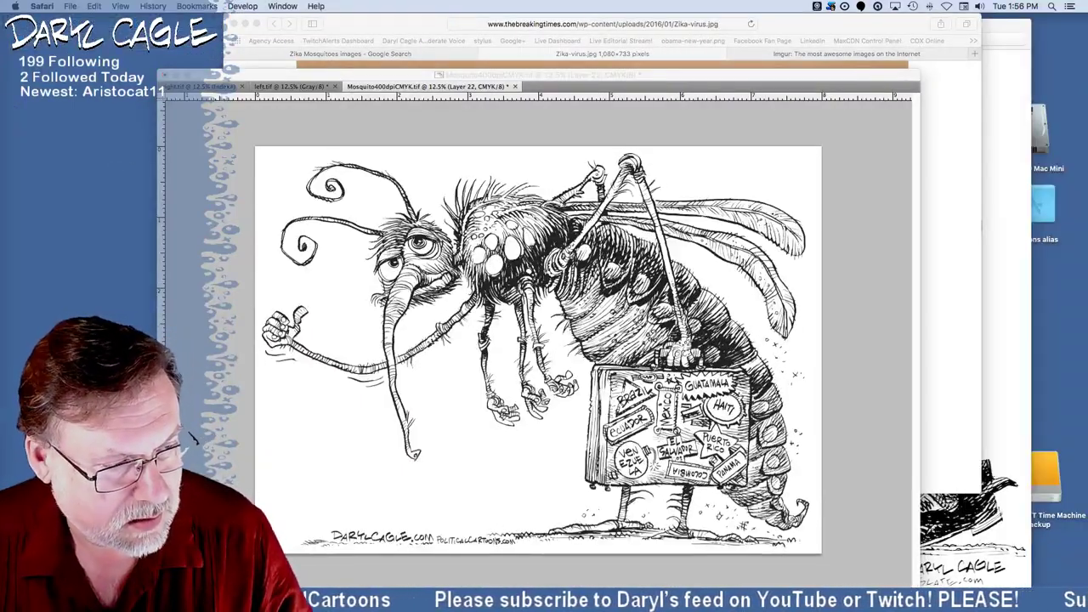
pyautogui.press('super+Tab')
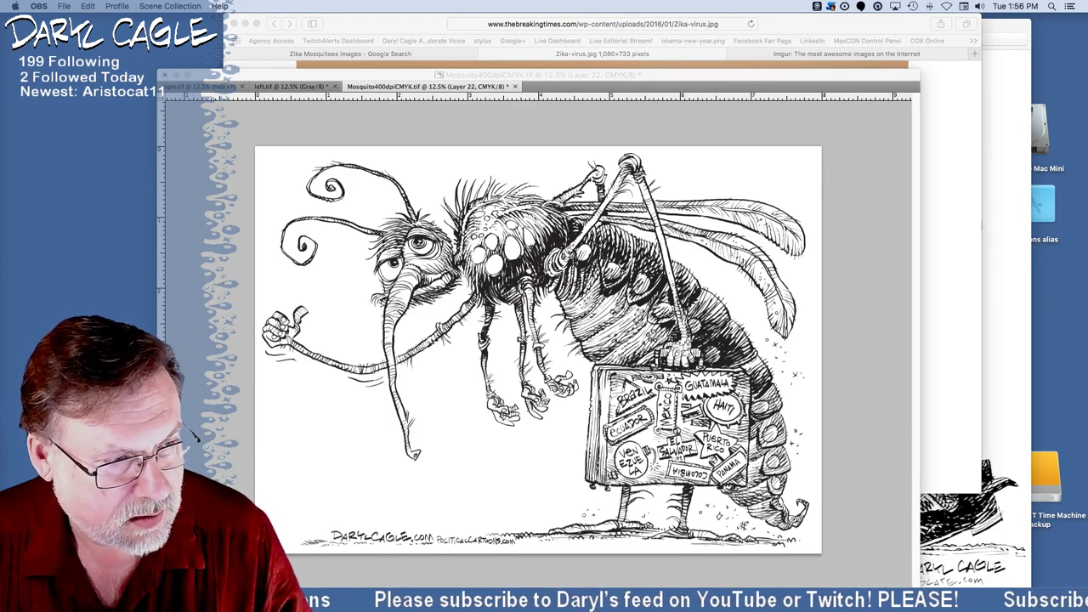
pyautogui.press('super+Tab')
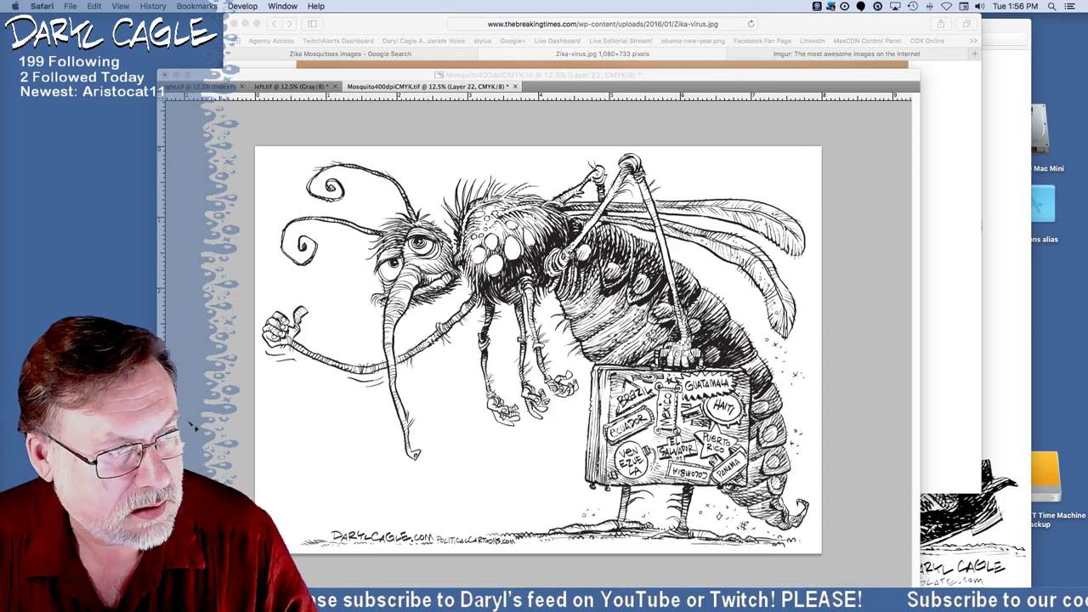
pyautogui.click(562, 76)
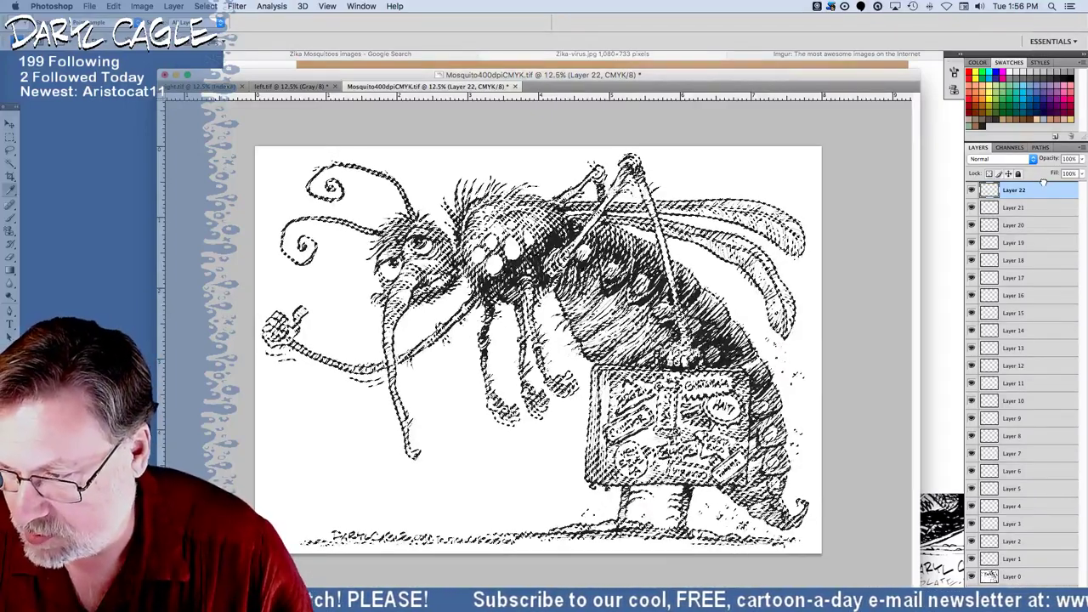
# Move Layer 0 to the top of the layer stack, then invert the linework selection and delete the white areas.
pyautogui.moveTo(1044, 182); pyautogui.dragTo(1044, 184)
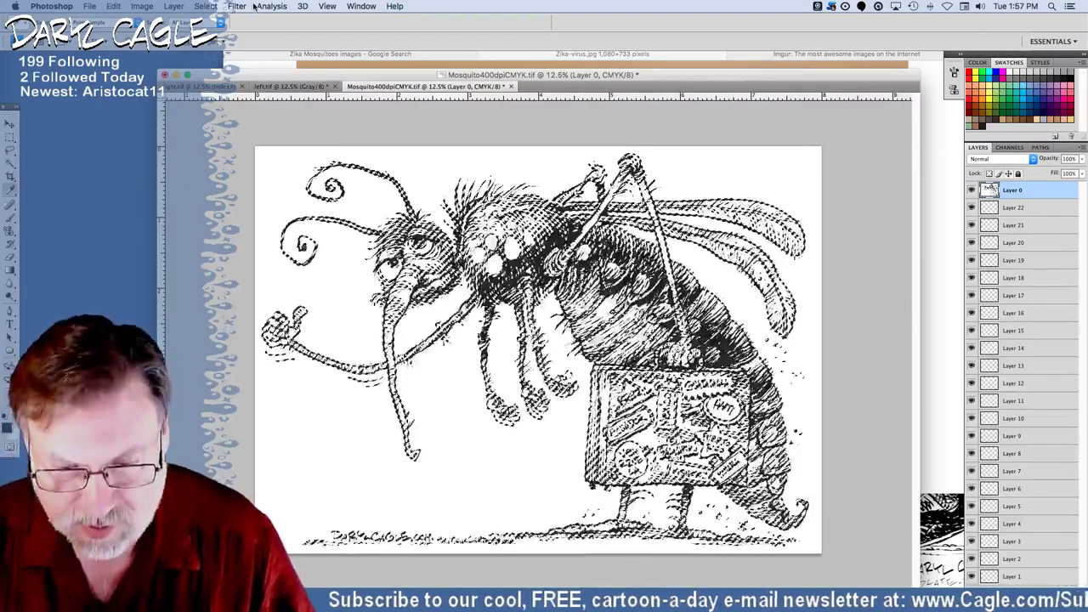
pyautogui.click(174, 6)
pyautogui.moveTo(206, 6)
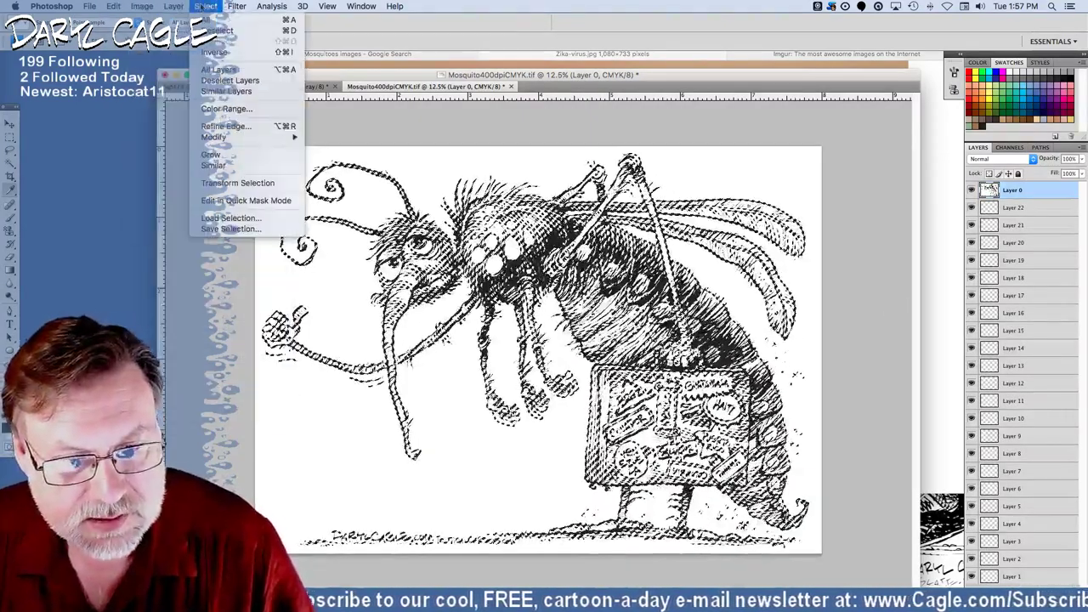
pyautogui.click(209, 54)
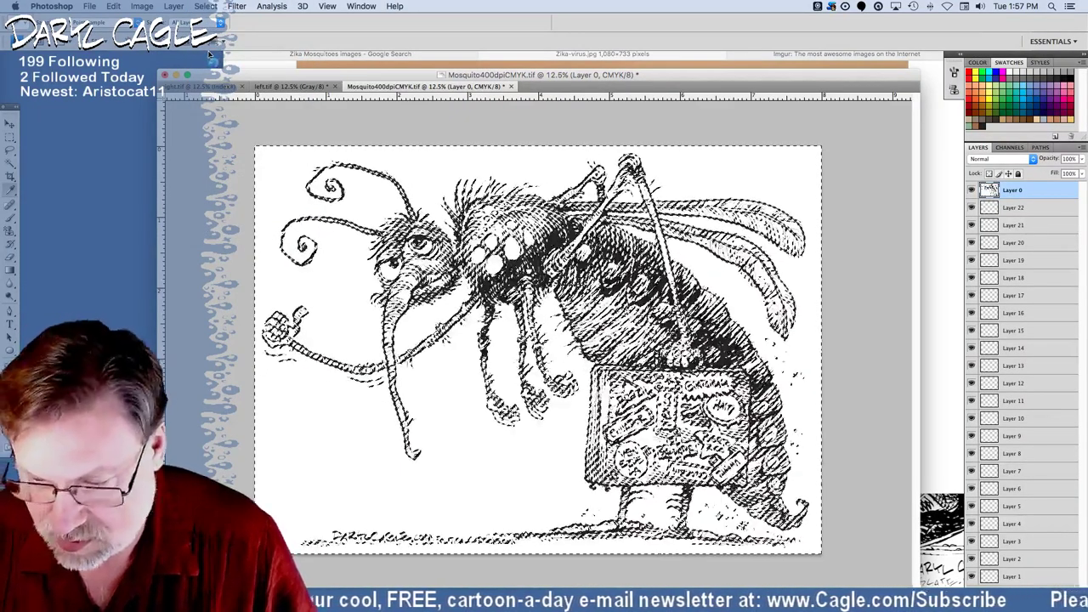
pyautogui.press('Delete')
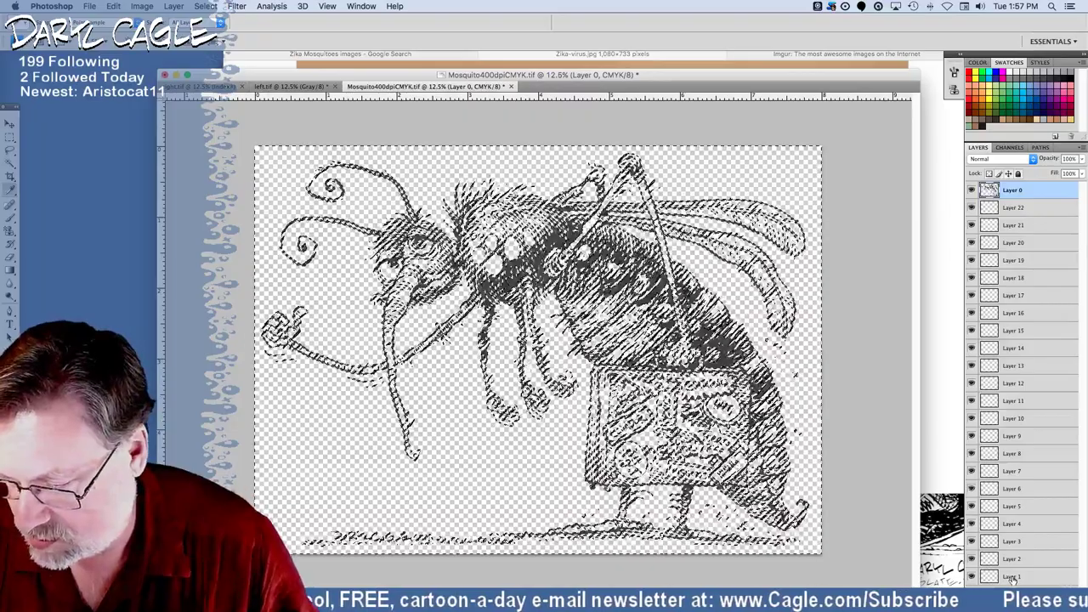
# Select the entire canvas and fill Layer 1 with white (C 0, M 0, Y 0, K 0), then make Layer 0 active again.
pyautogui.click(1012, 578)
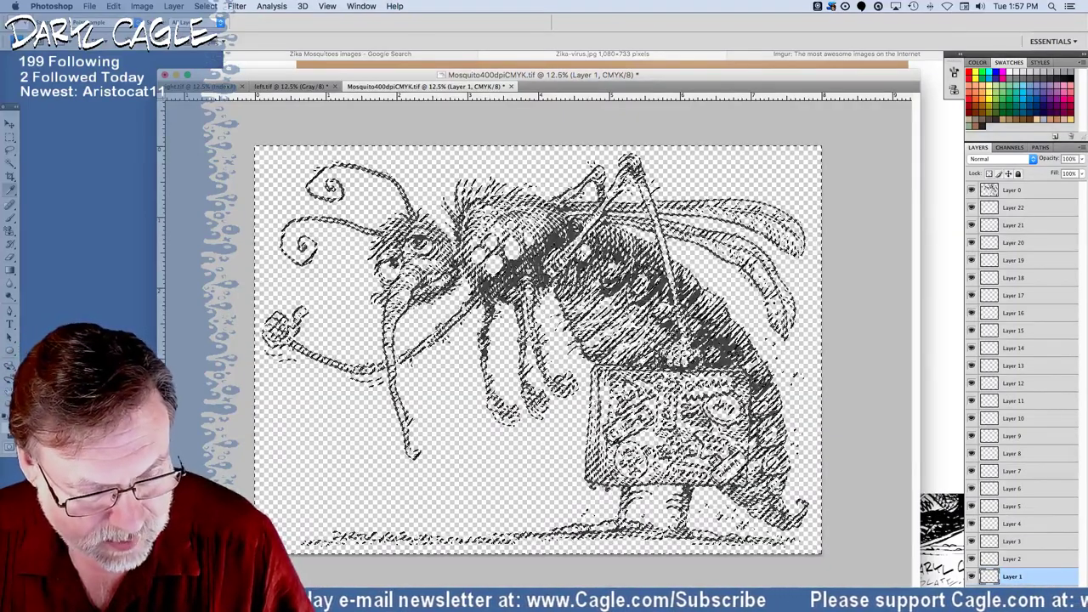
pyautogui.click(8, 424)
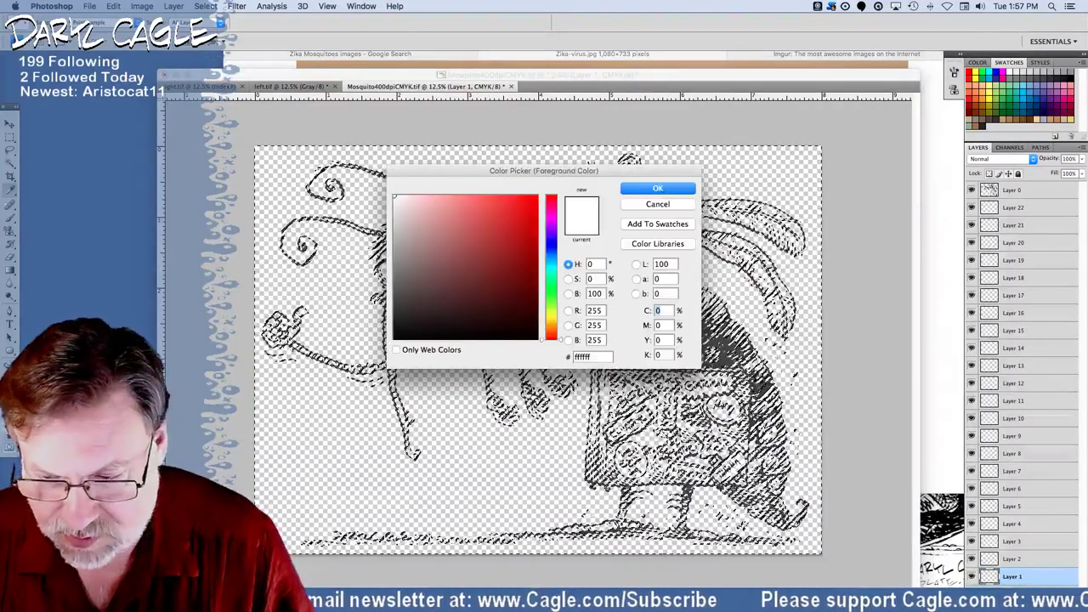
pyautogui.press('Return')
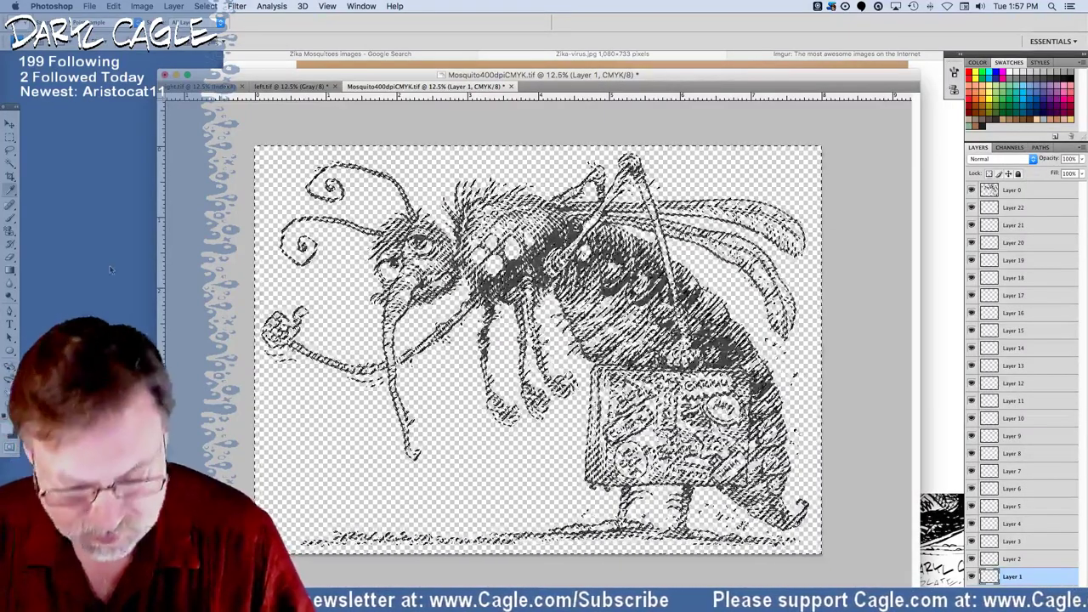
pyautogui.click(113, 6)
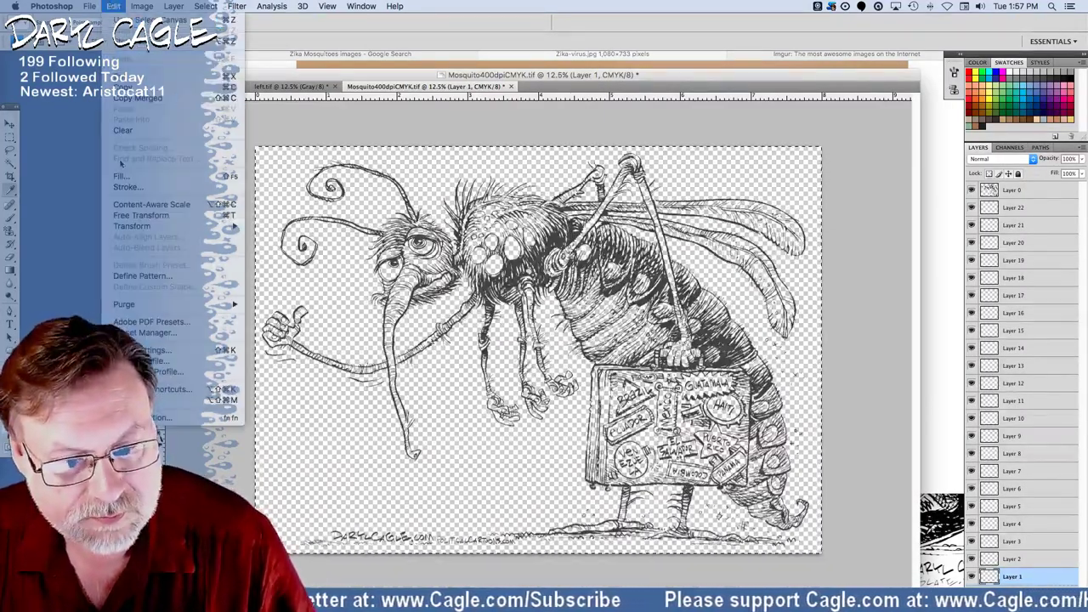
pyautogui.click(121, 176)
pyautogui.press('Return')
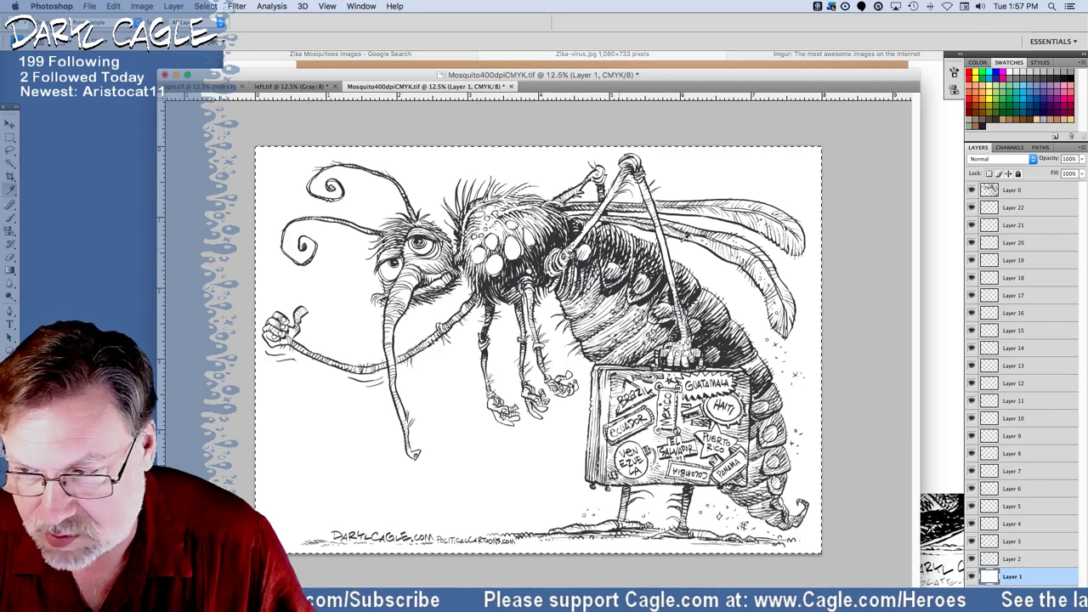
pyautogui.click(1017, 191)
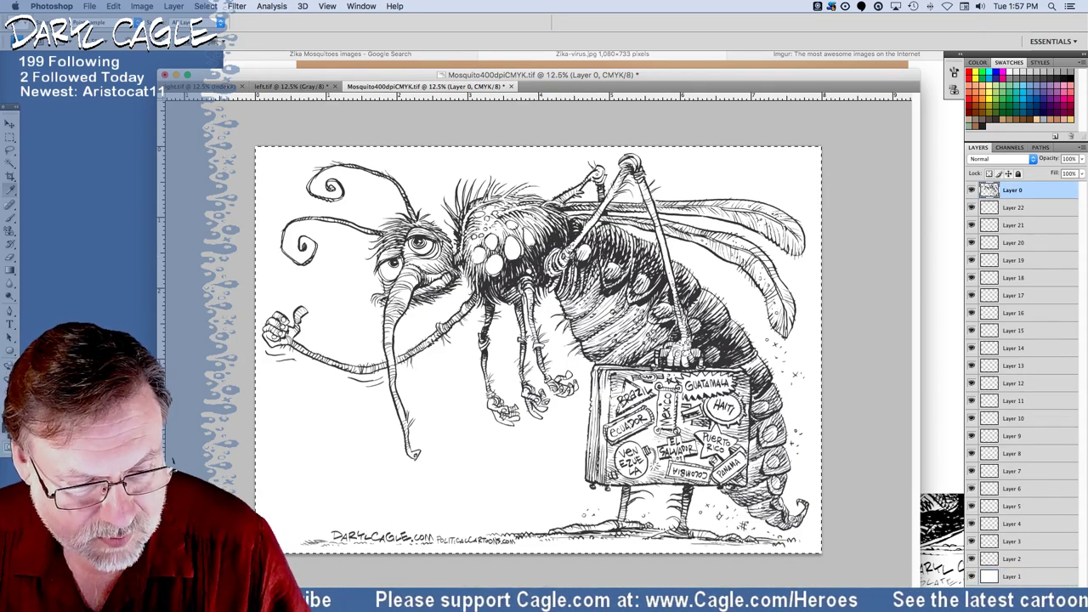
# Set the foreground color to pure black with C 0, M 0, Y 0, K 100.
pyautogui.click(7, 423)
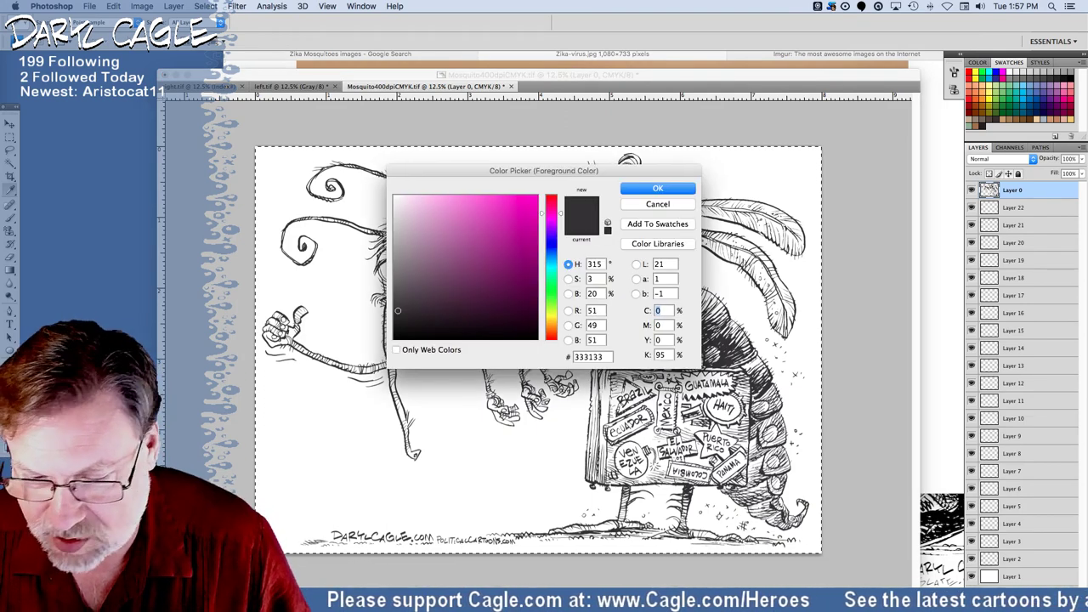
pyautogui.doubleClick(661, 355)
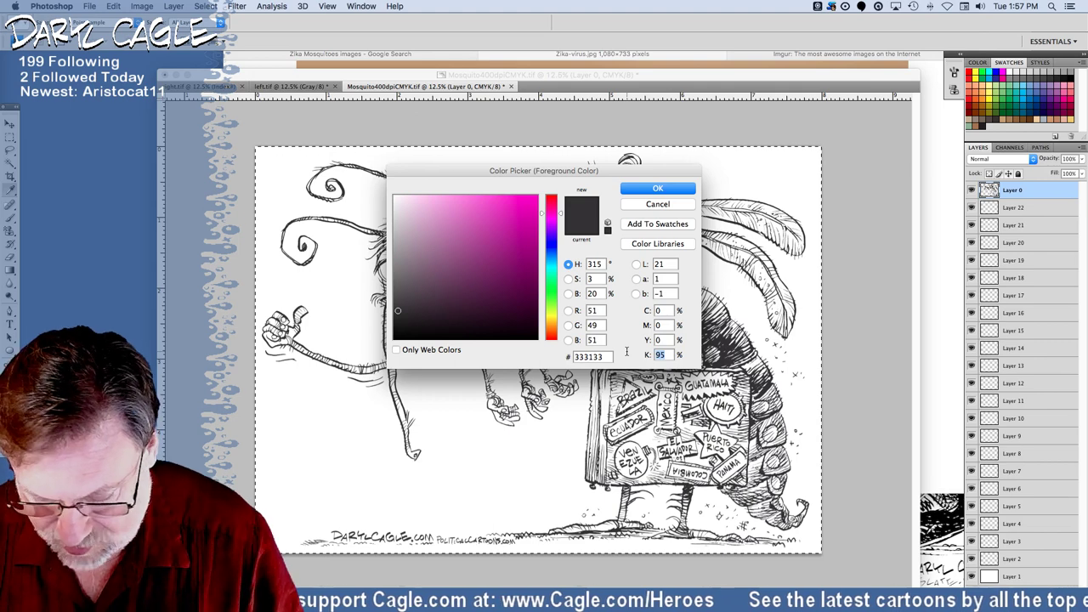
pyautogui.write('100')
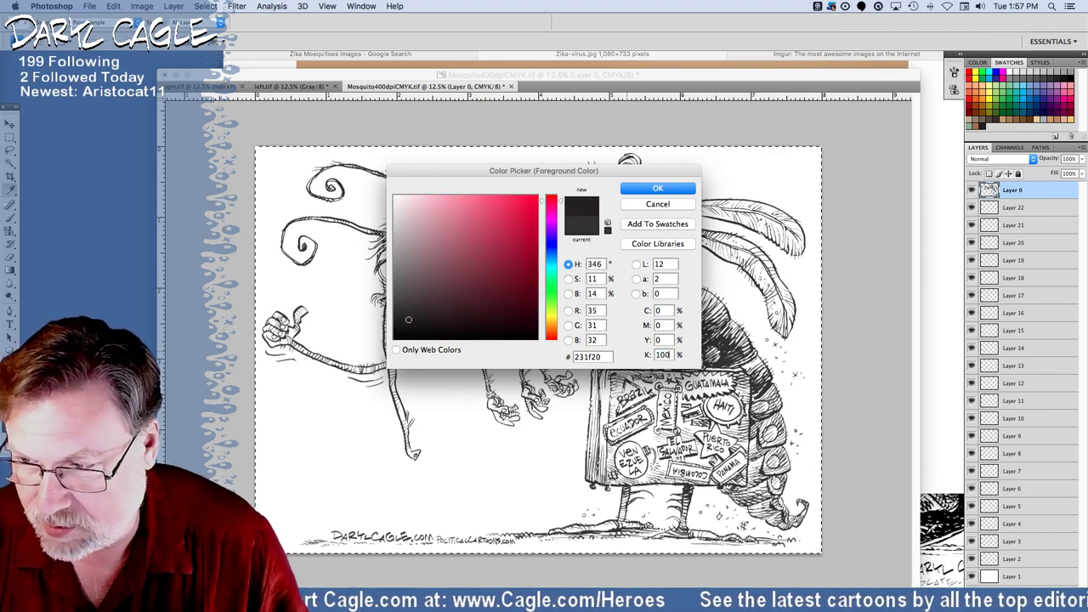
pyautogui.press('Return')
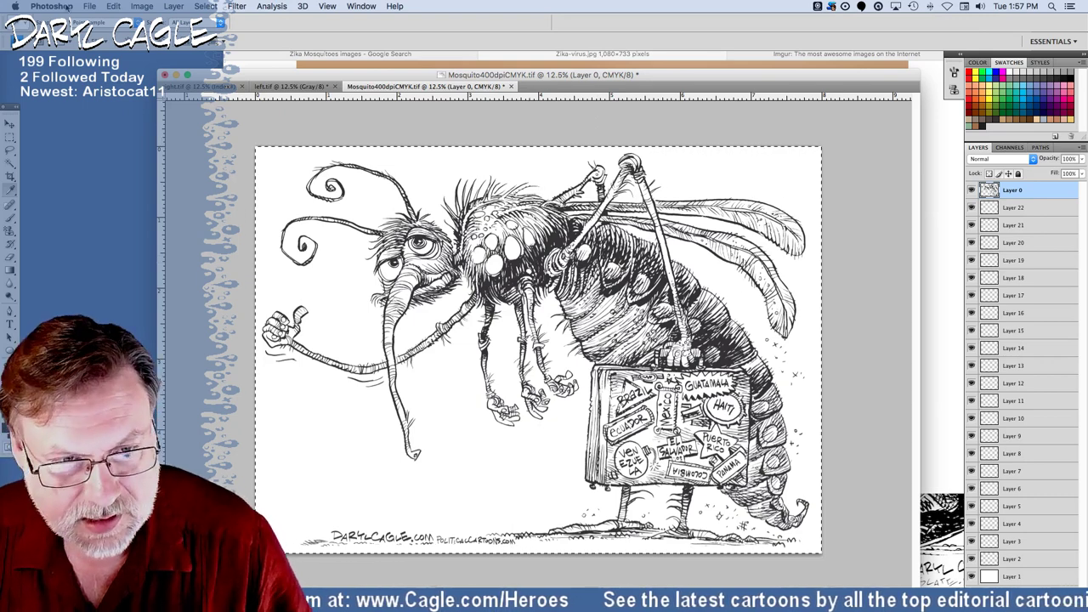
# Select the black linework on Layer 0 with Color Range, using Sampled Colors and a fuzziness of 200.
pyautogui.click(142, 6)
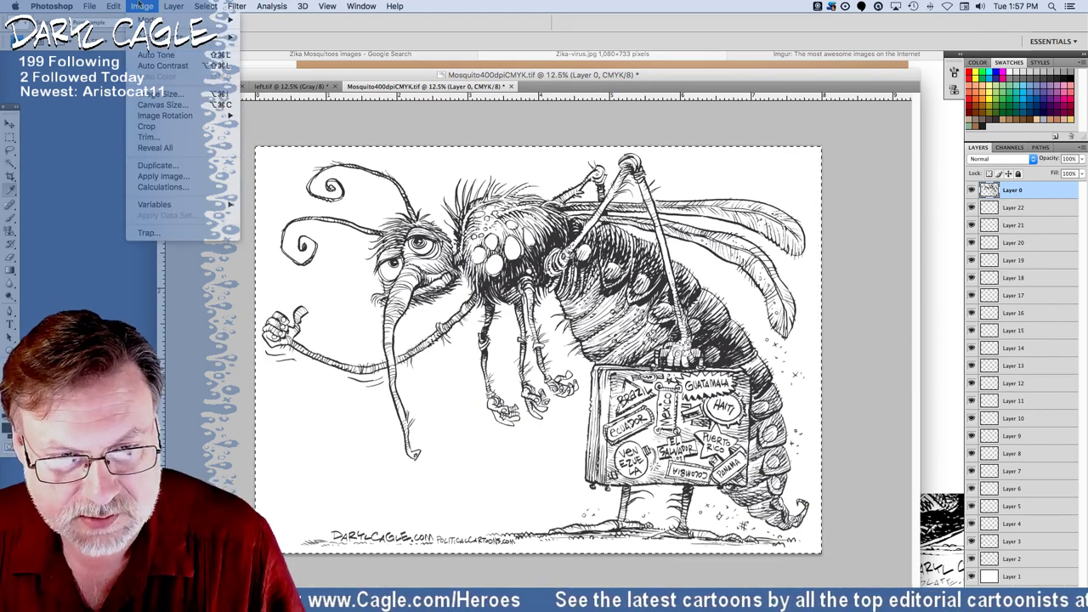
pyautogui.moveTo(210, 5)
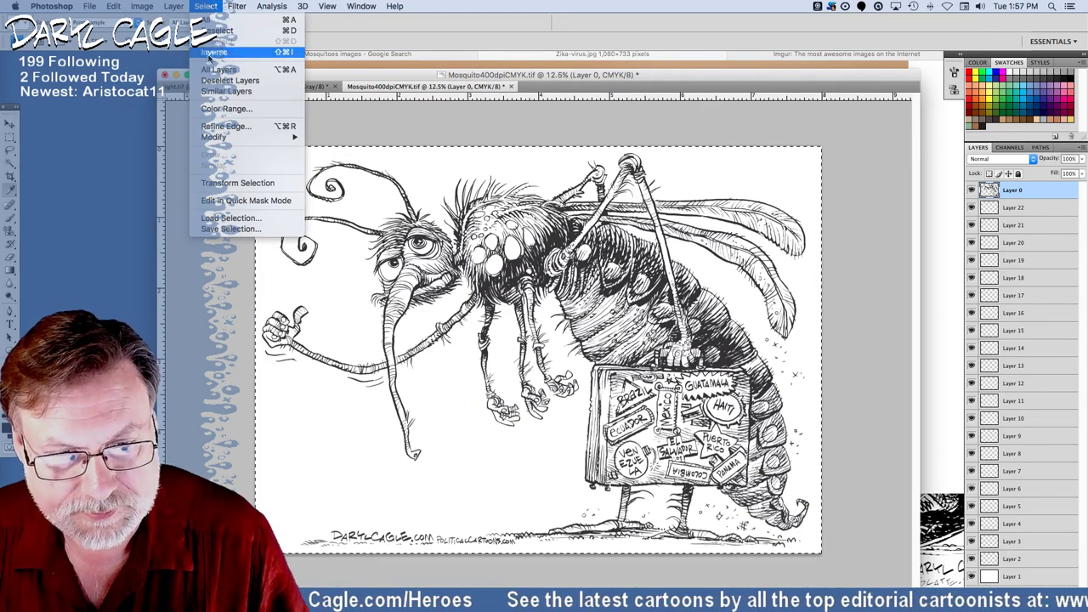
pyautogui.click(216, 110)
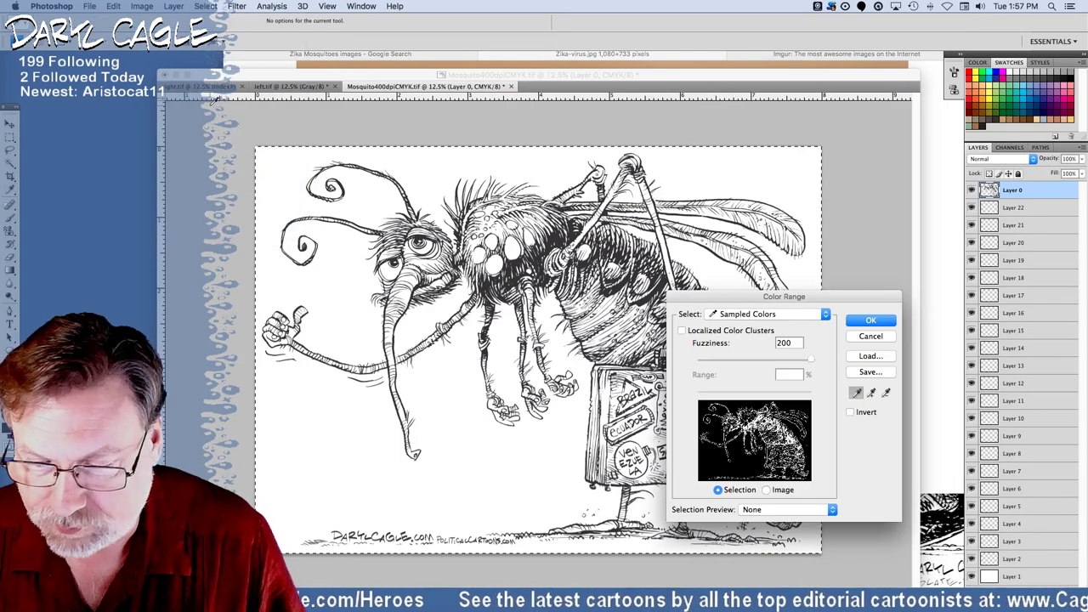
pyautogui.press('Return')
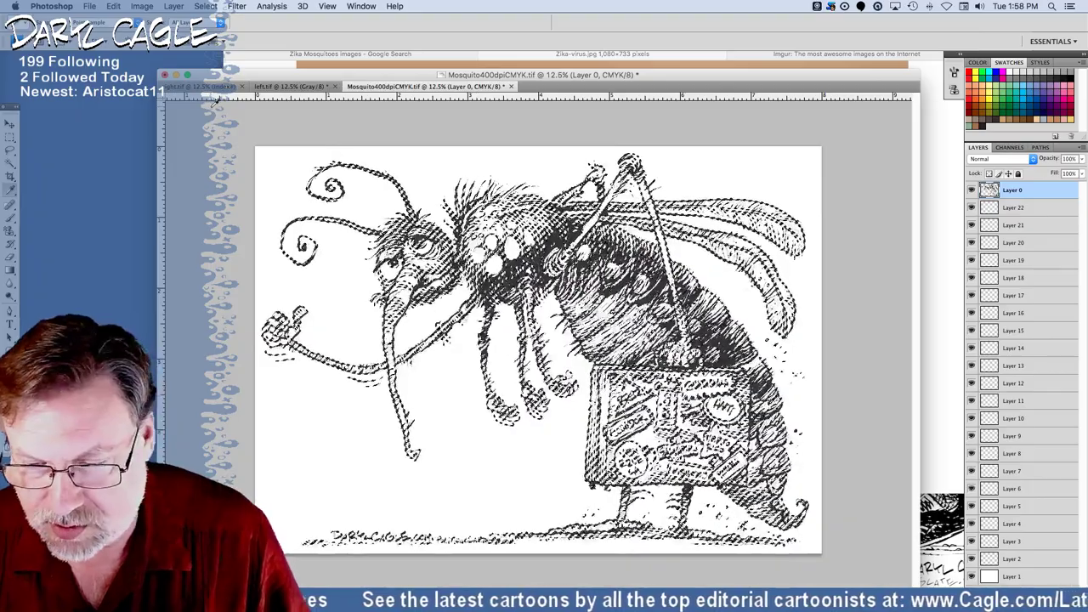
# Fill the selected linework on Layer 0 with the foreground color in Normal mode at 100% opacity.
pyautogui.click(7, 428)
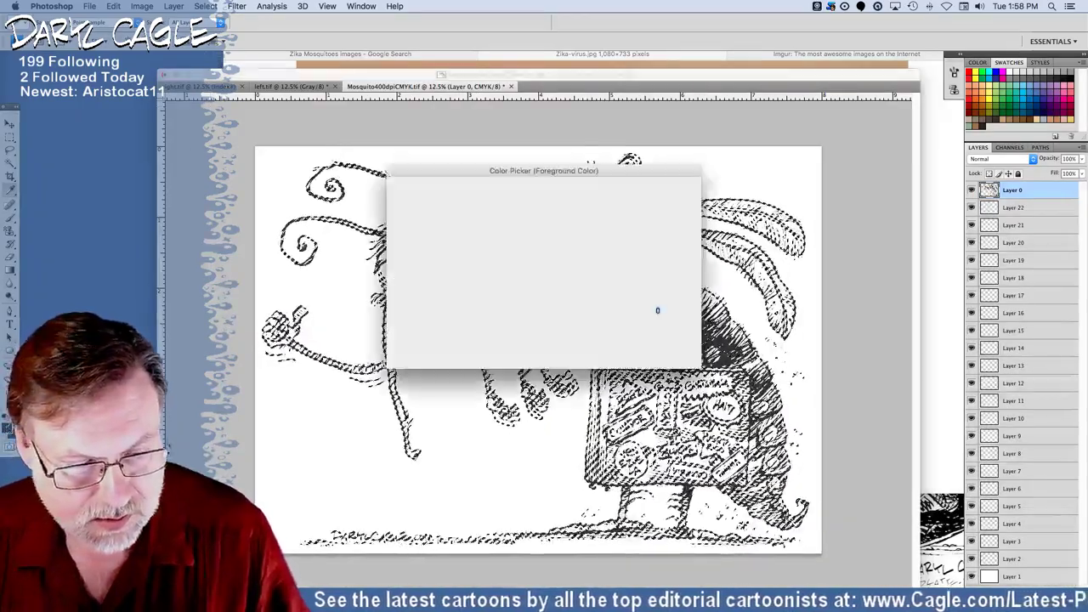
pyautogui.press('Return')
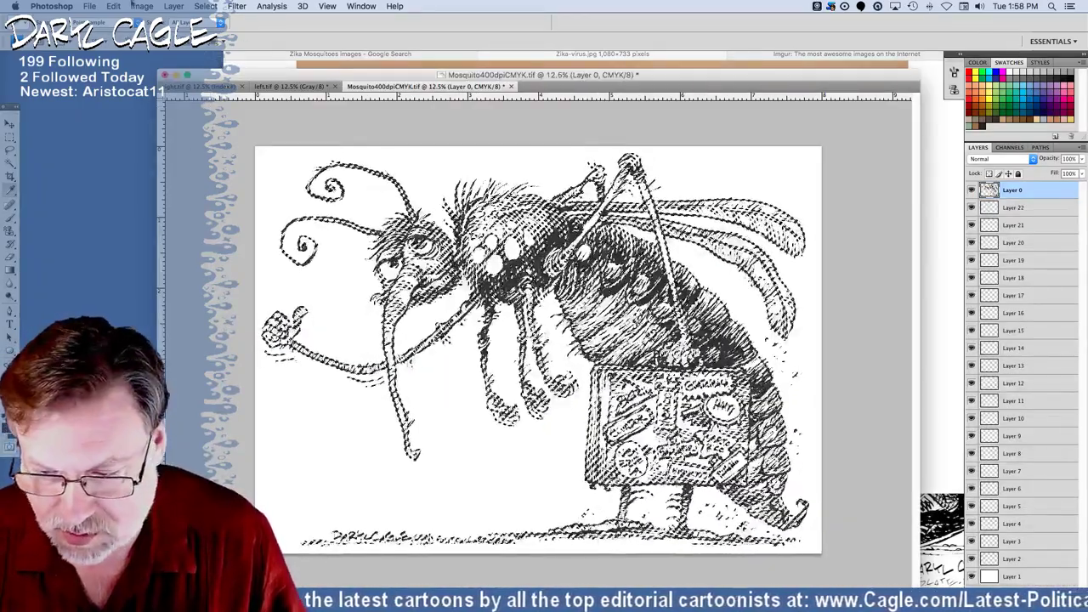
pyautogui.click(113, 6)
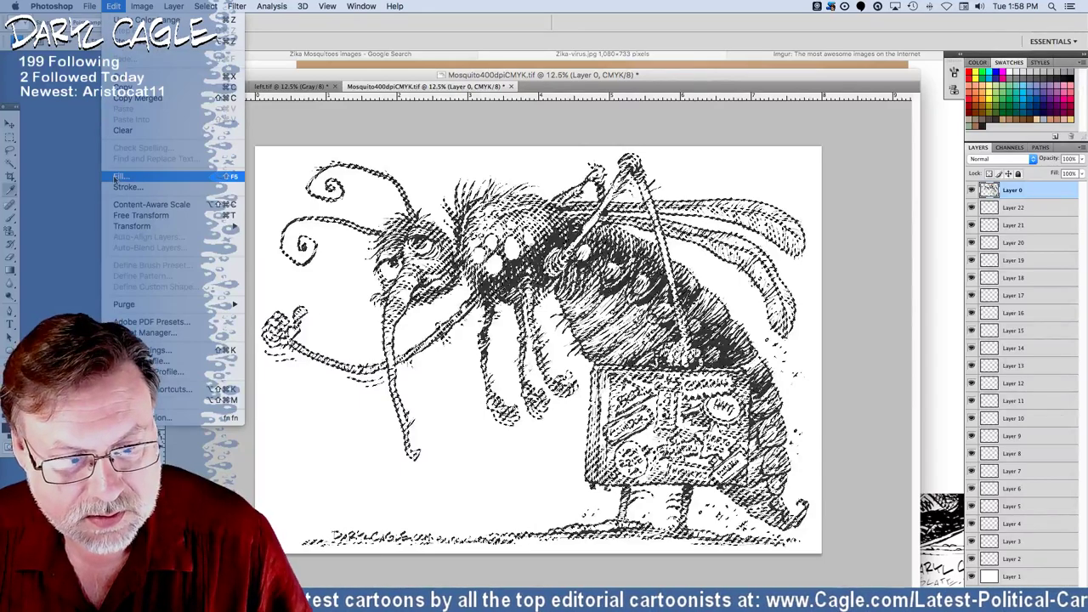
pyautogui.click(119, 176)
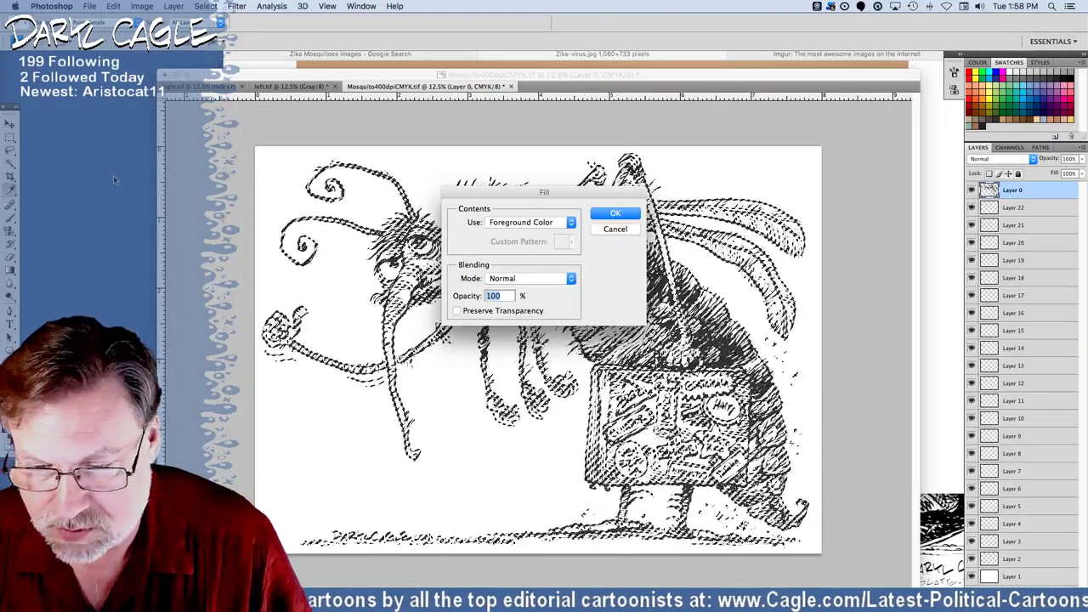
pyautogui.press('Return')
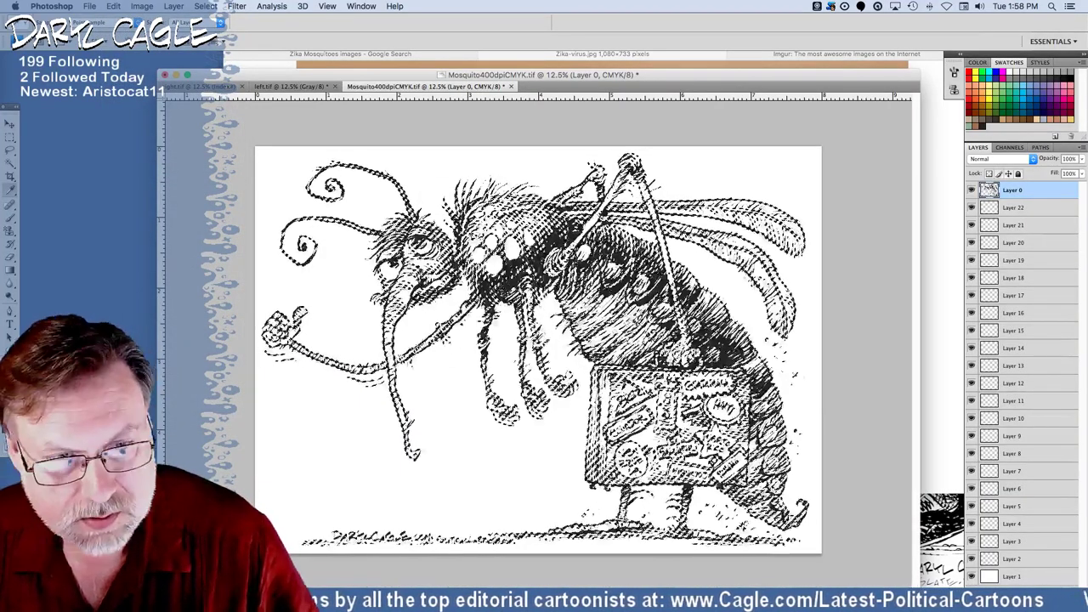
# Fill the same linework selection with the foreground color two more times at 100% opacity to darken its edges.
pyautogui.click(114, 6)
pyautogui.click(124, 177)
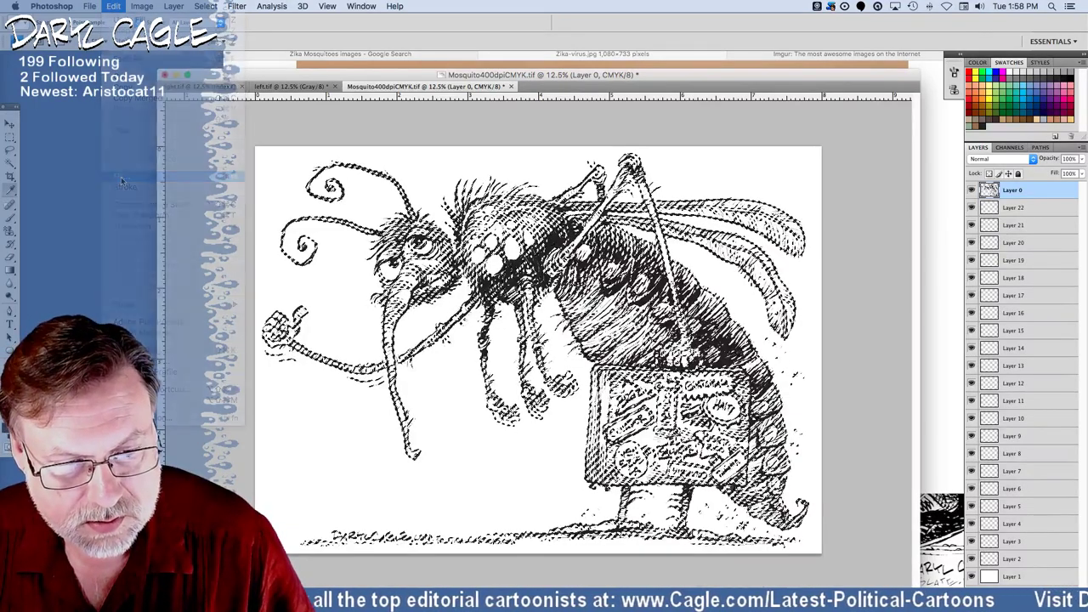
pyautogui.press('Return')
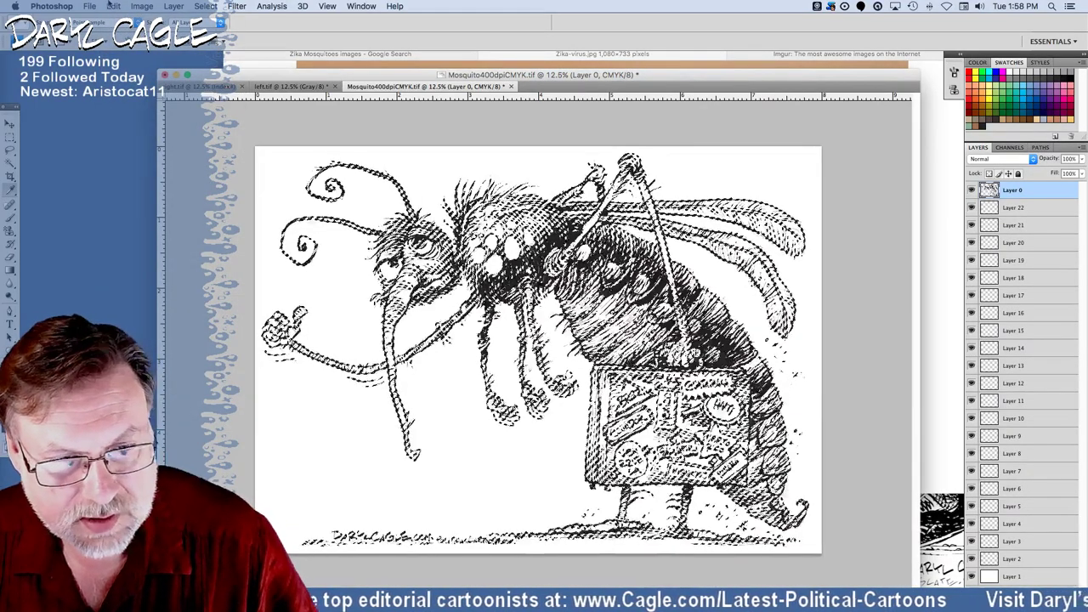
pyautogui.click(115, 5)
pyautogui.click(117, 177)
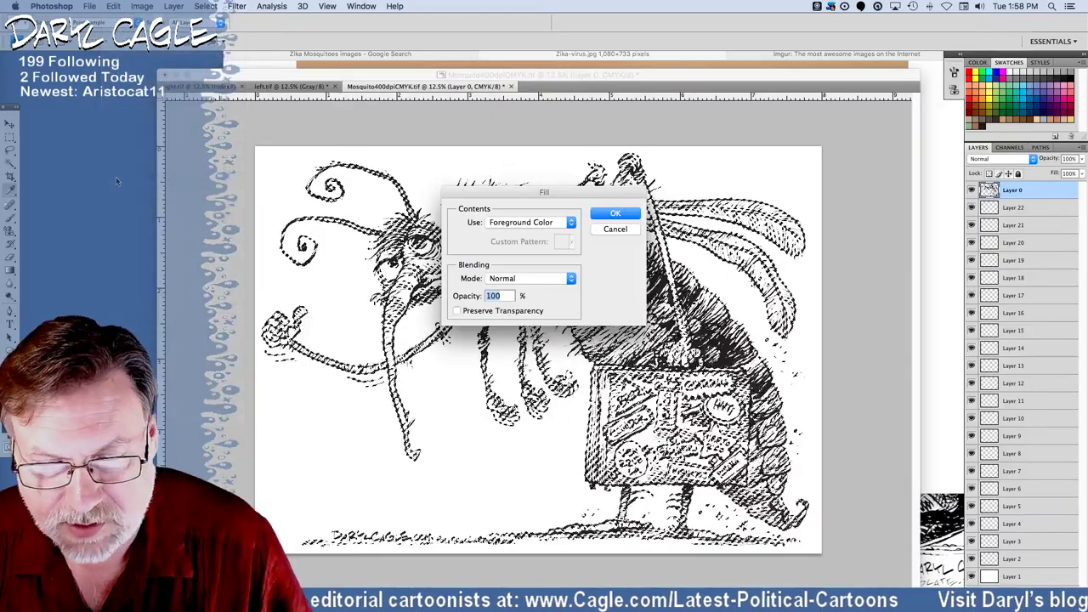
pyautogui.press('Return')
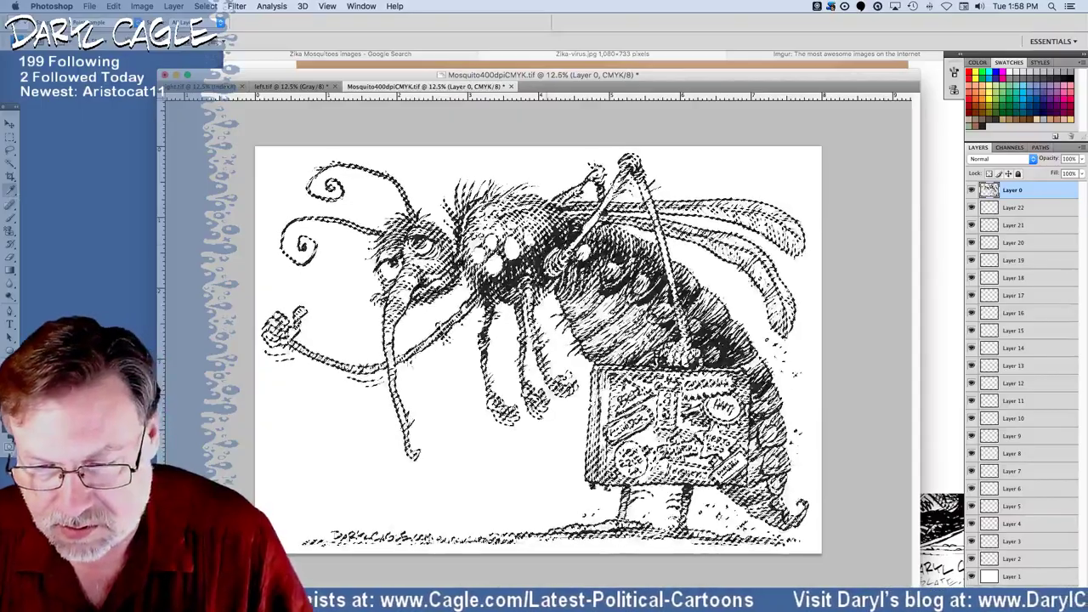
# Undo the last linework fill and check the foreground color.
pyautogui.hotkey('ctrl', 'z')
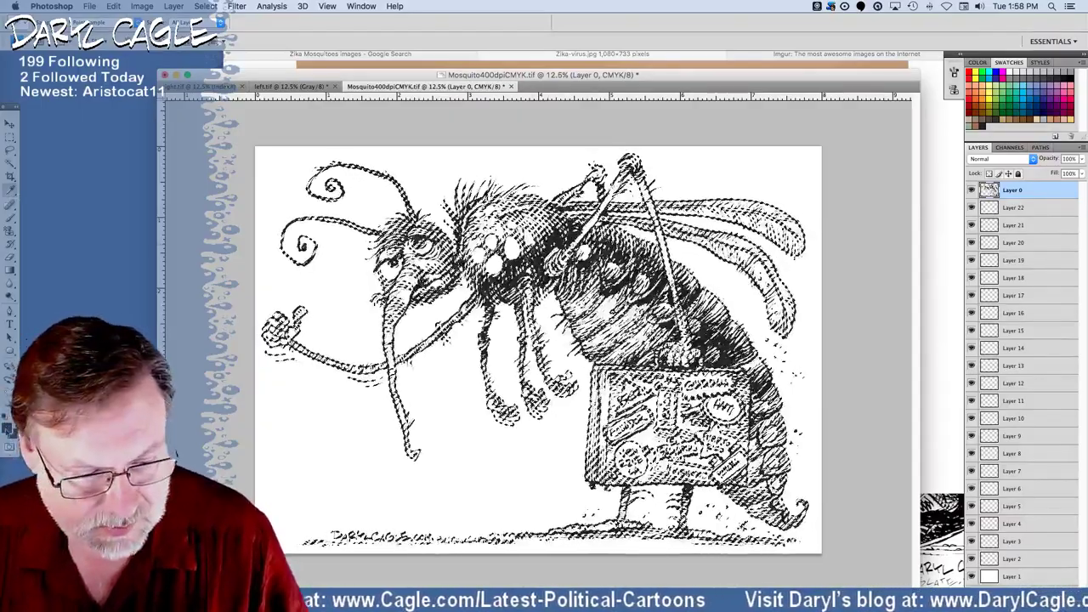
pyautogui.click(8, 431)
pyautogui.press('Return')
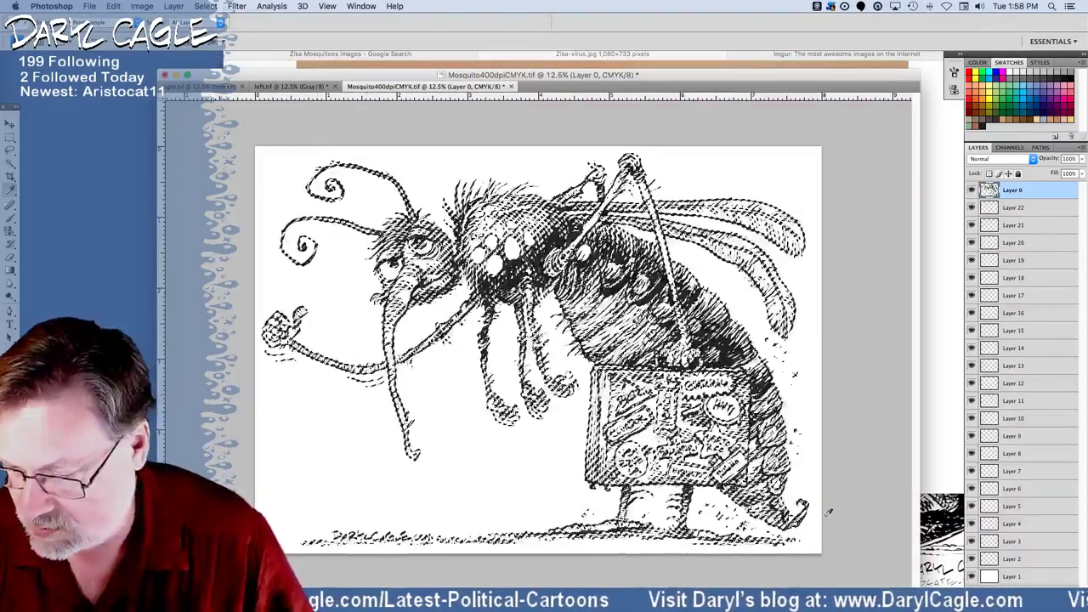
# Make Layer 2 active with the entire canvas selected, then resample the image to a resolution of 400 pixels/inch using Bicubic.
pyautogui.click(1014, 559)
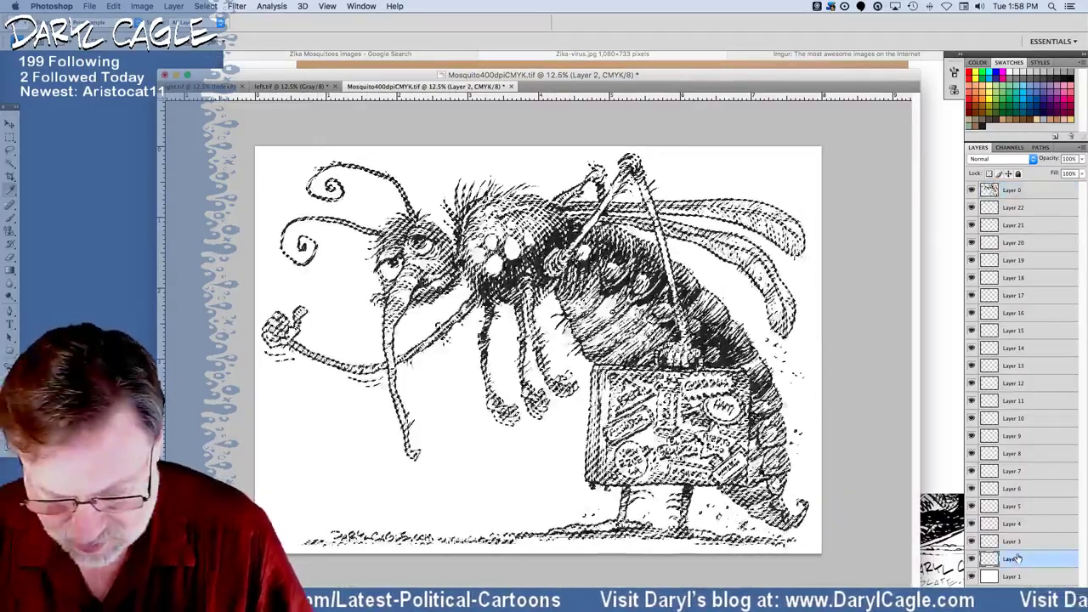
pyautogui.press('super+a')
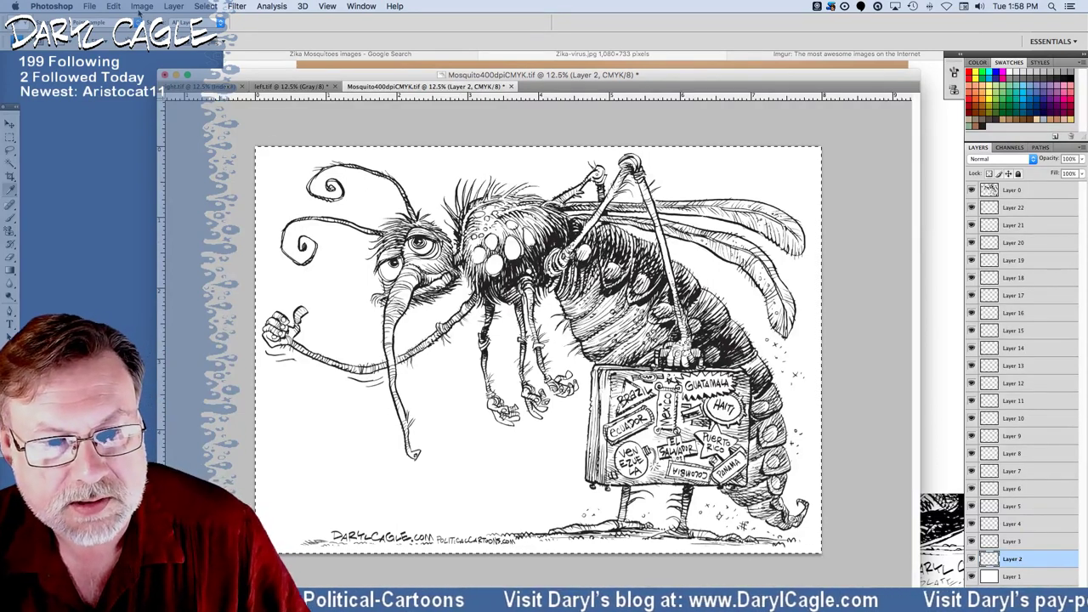
pyautogui.click(141, 6)
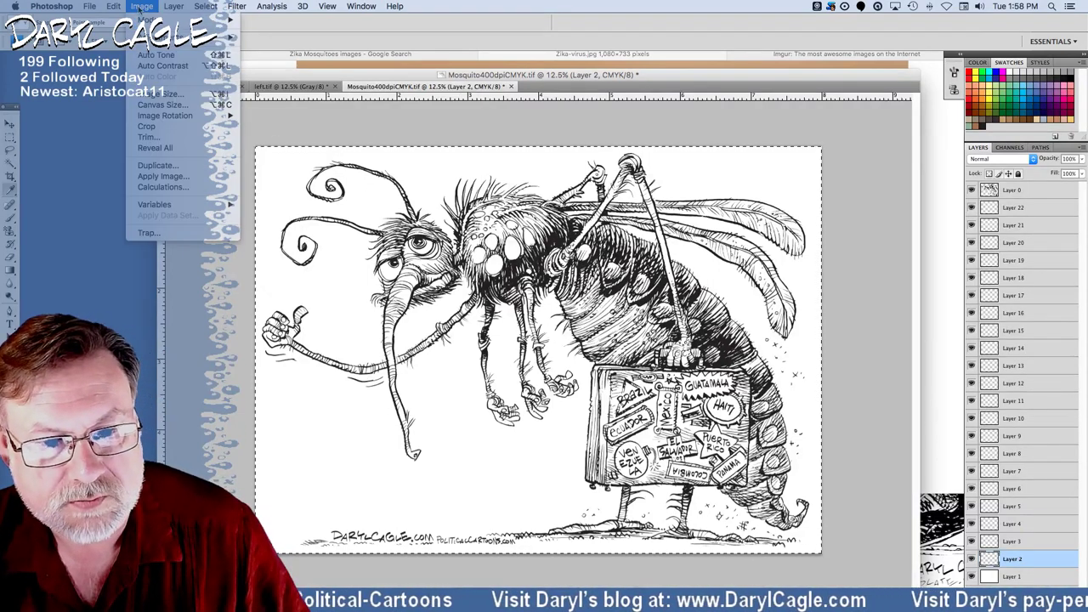
pyautogui.click(144, 95)
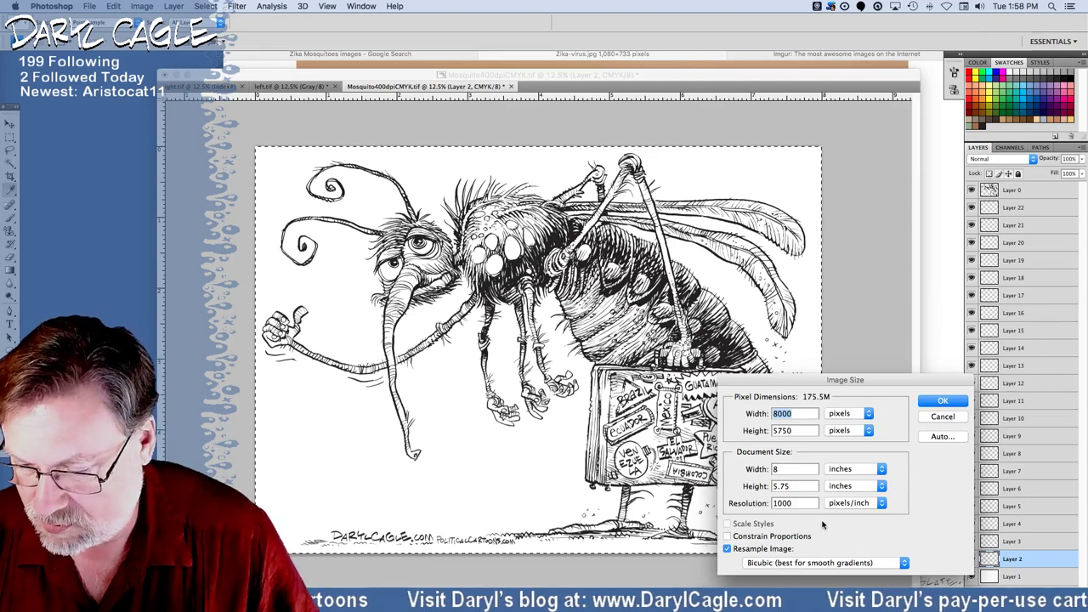
pyautogui.doubleClick(781, 502)
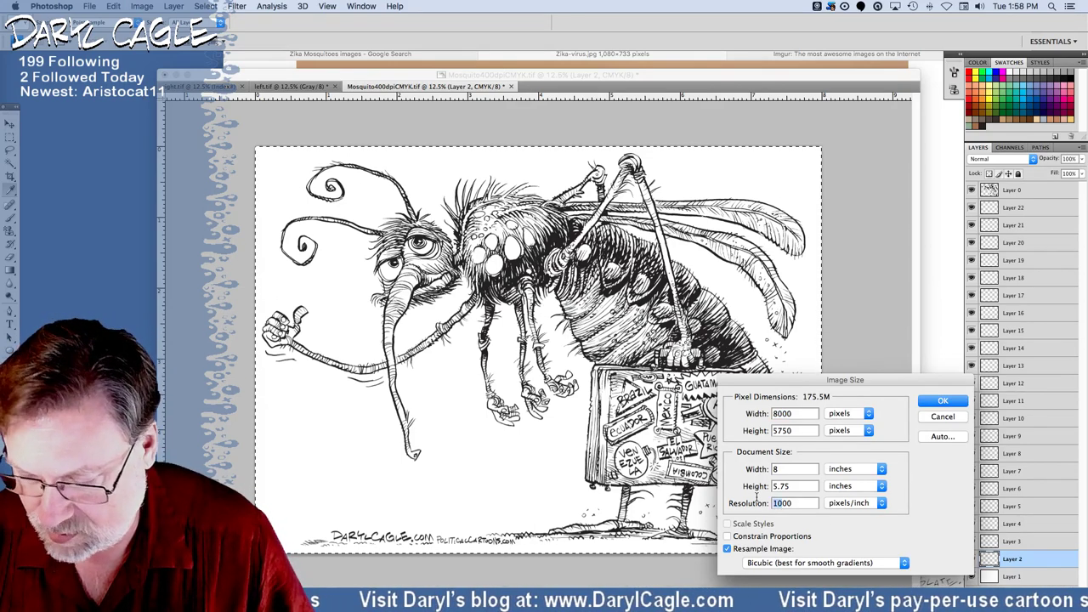
pyautogui.write('400')
pyautogui.press('Return')
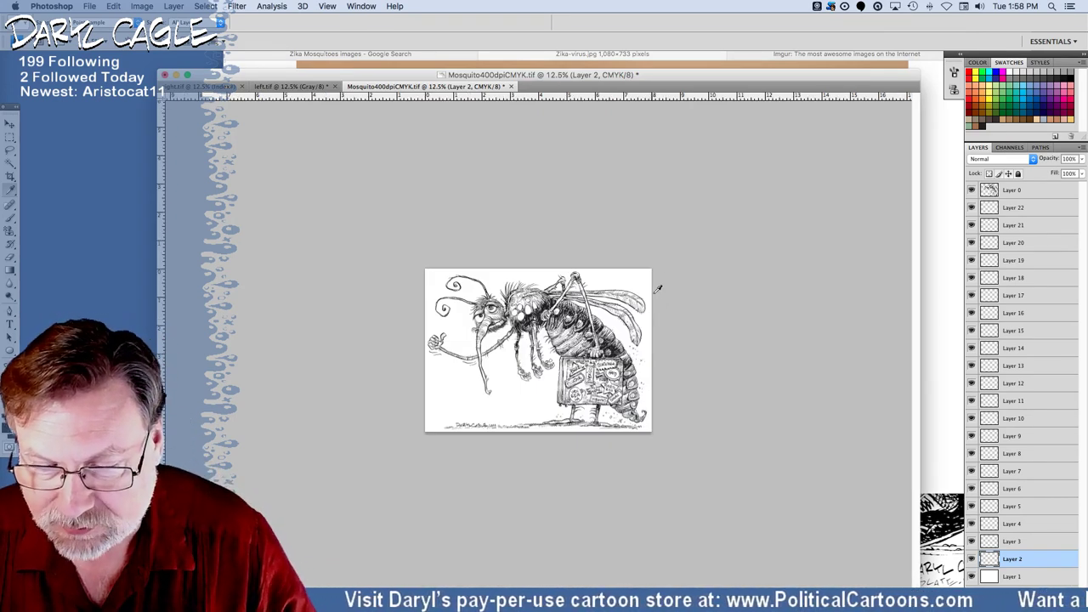
# Check the resampled image's pixel dimensions, document size and resolution.
pyautogui.click(141, 6)
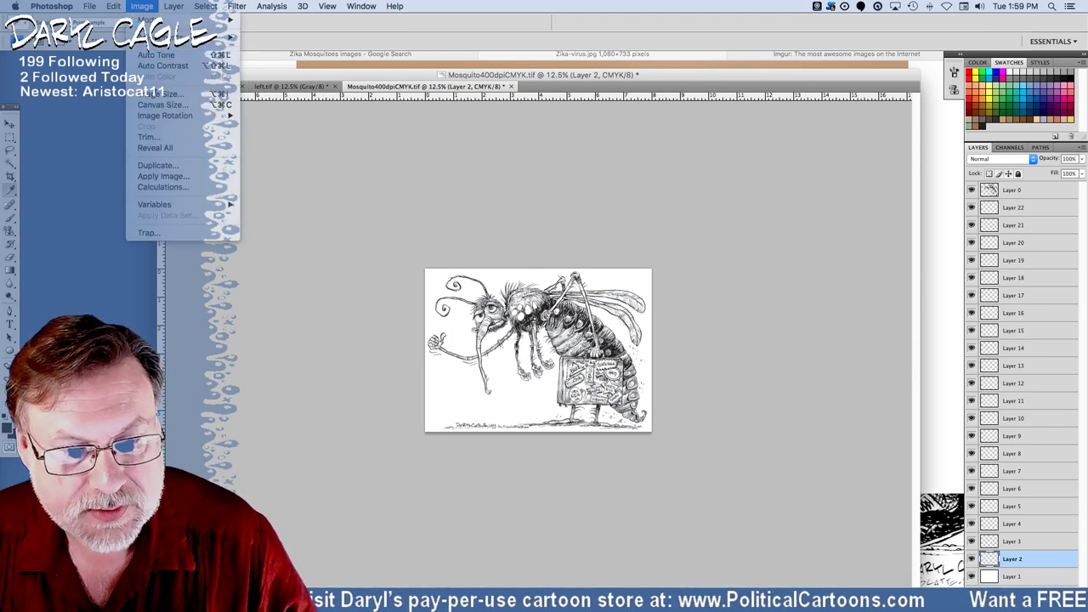
pyautogui.click(154, 100)
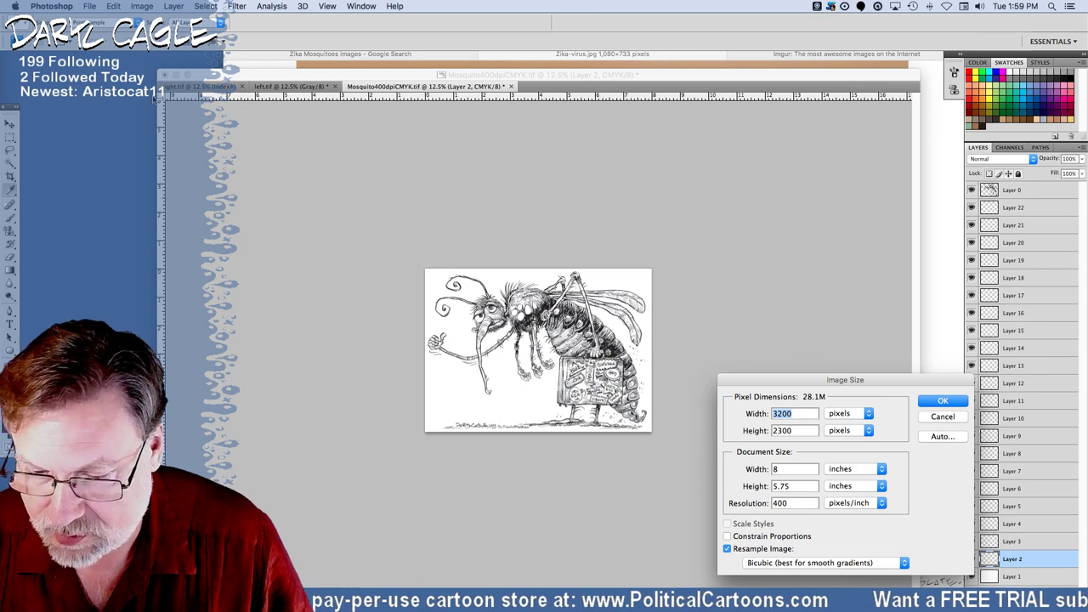
pyautogui.press('Return')
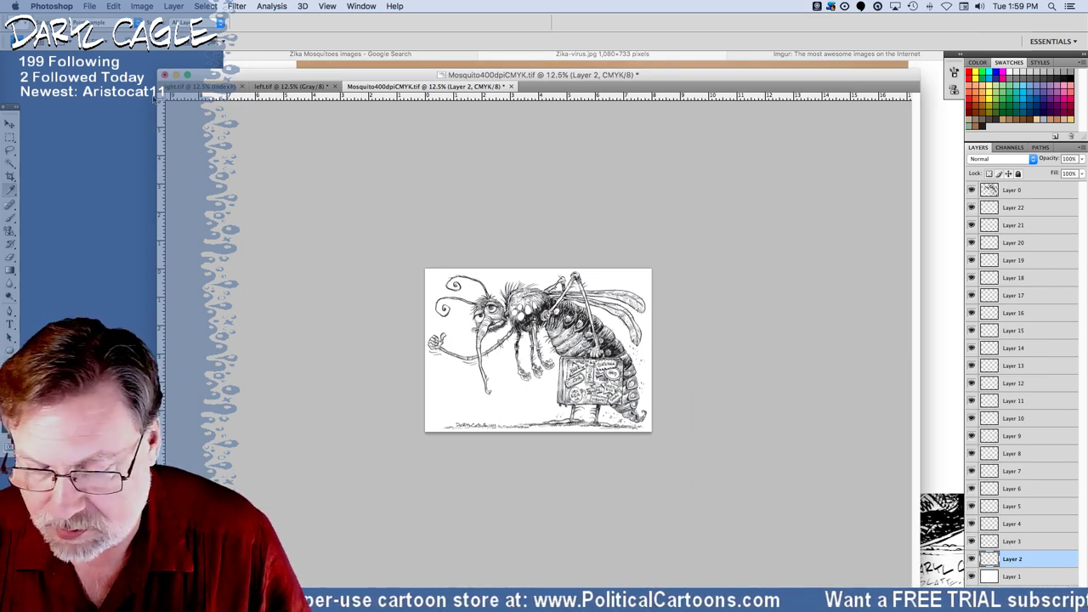
# Examine the resampled linework around the mosquito's legs at up to 500%, then return to 33.3% and reposition the document window.
pyautogui.press('super+equal')
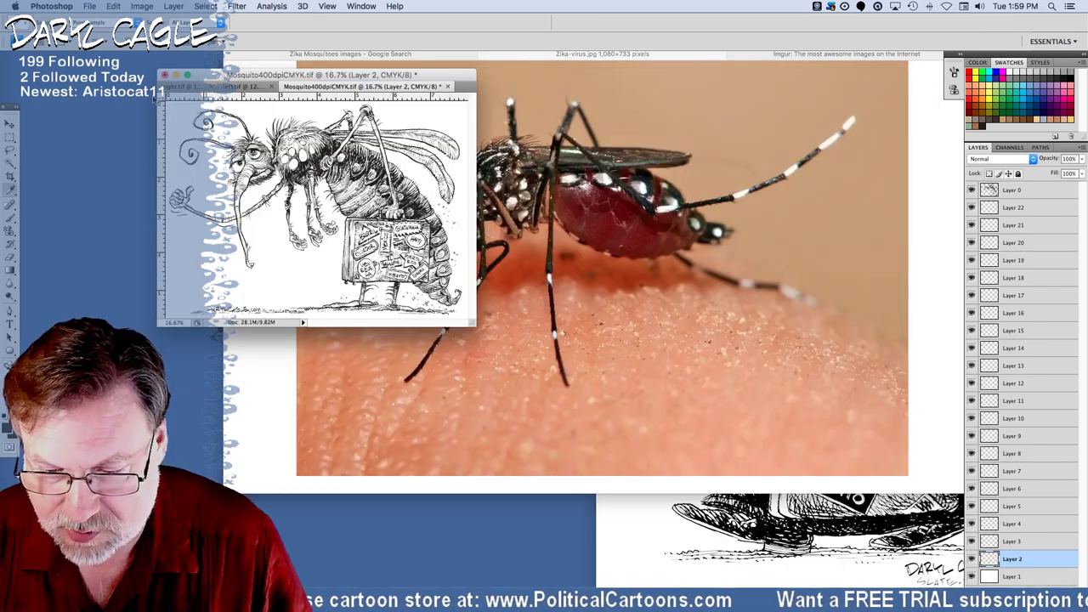
pyautogui.press('super+equal')
pyautogui.press('super+equal')
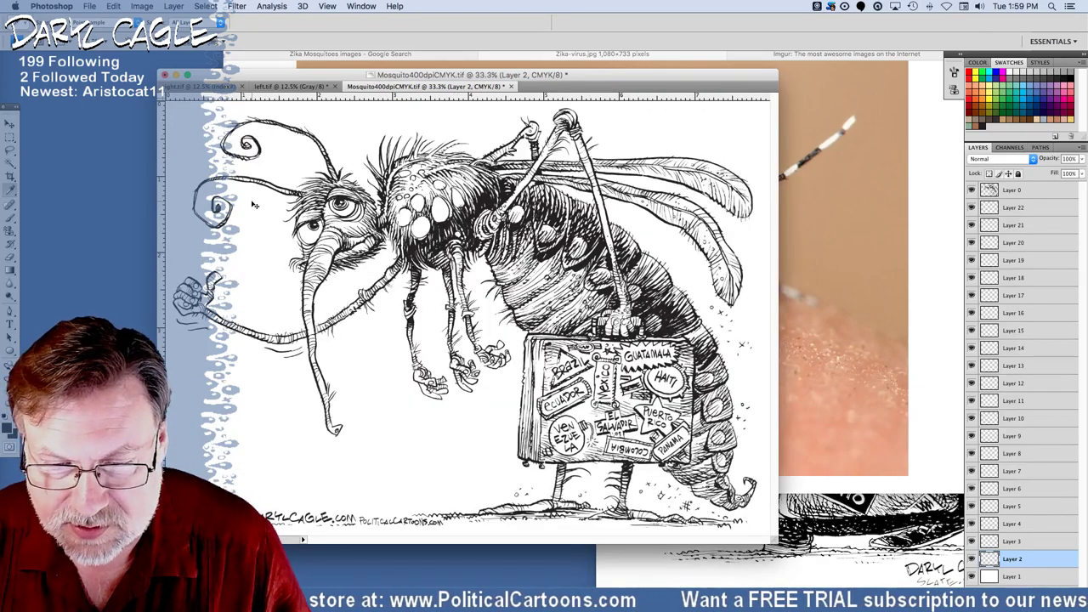
pyautogui.press('super+equal')
pyautogui.press('super+equal')
pyautogui.press('super+equal')
pyautogui.press('super+equal')
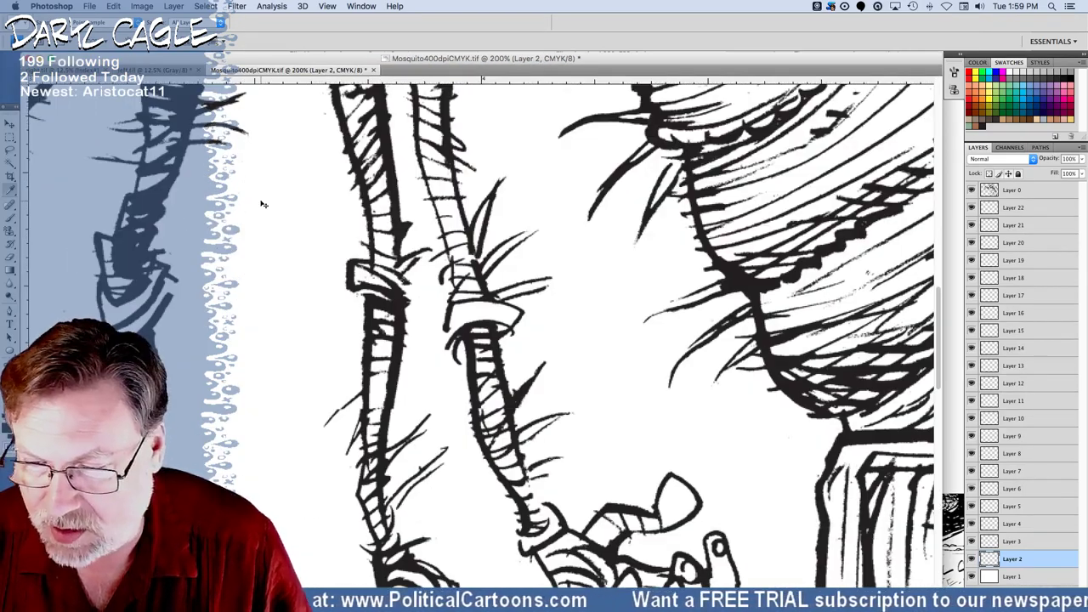
pyautogui.press('super+equal')
pyautogui.press('super+equal')
pyautogui.press('super+equal')
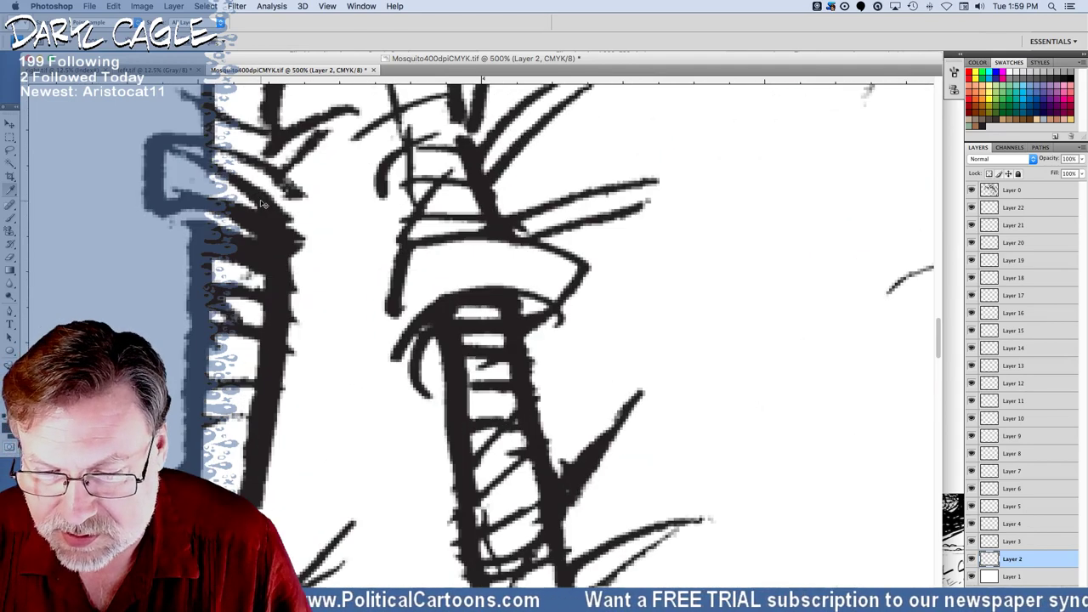
pyautogui.press('super+minus')
pyautogui.press('super+minus')
pyautogui.press('super+minus')
pyautogui.press('super+minus')
pyautogui.press('super+minus')
pyautogui.press('super+minus')
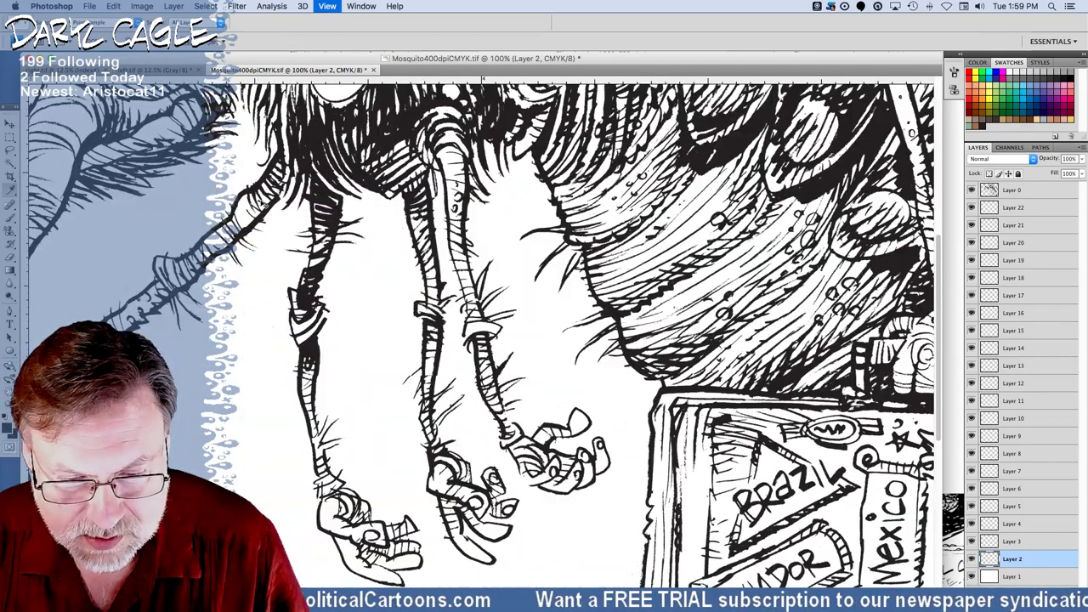
pyautogui.press('super+minus')
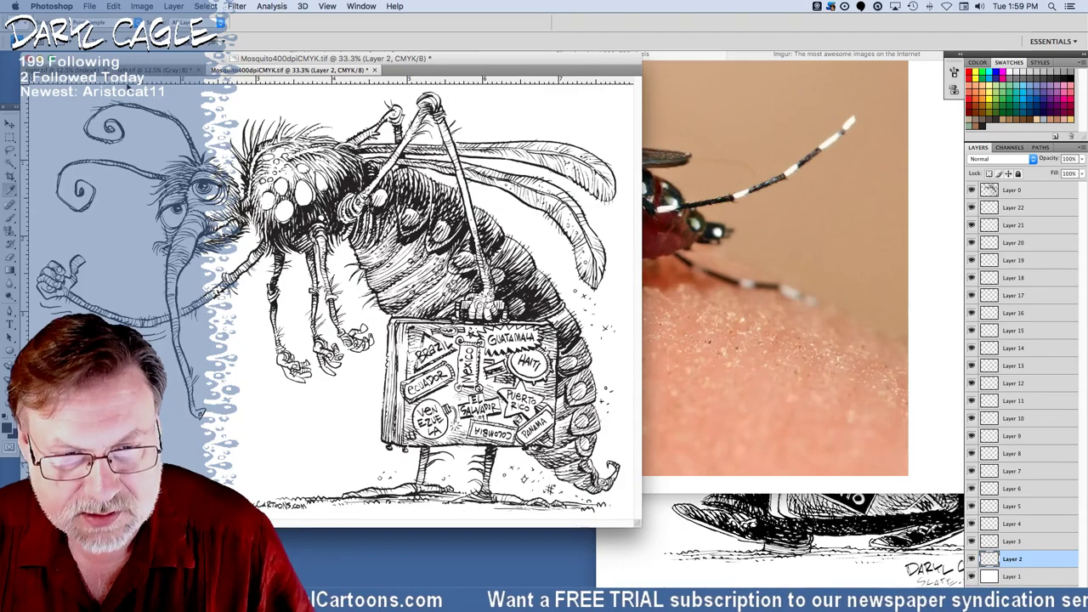
pyautogui.moveTo(129, 61); pyautogui.dragTo(349, 70)
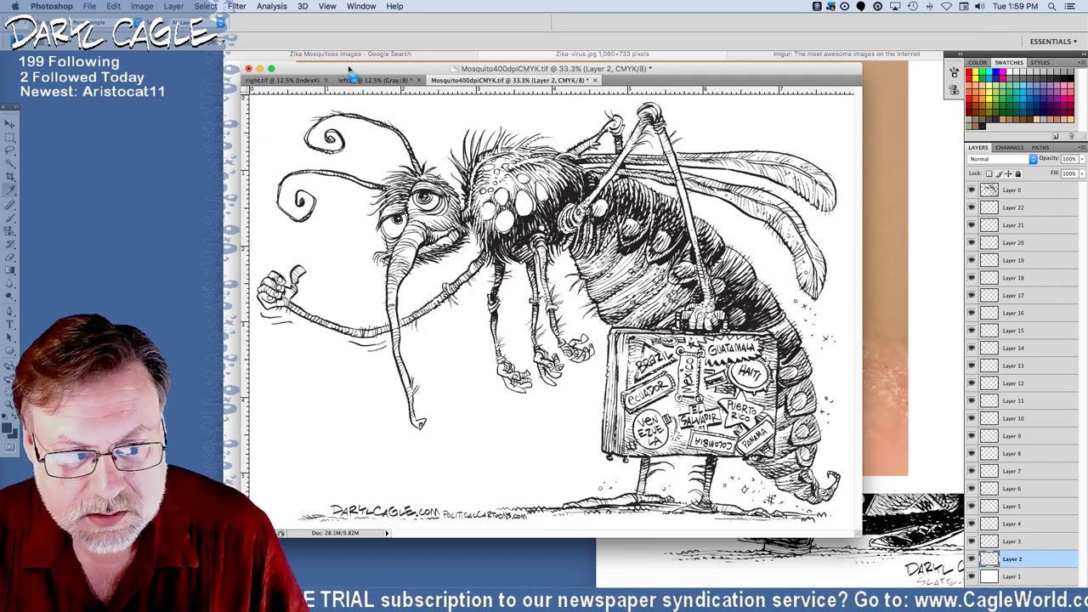
# Save the document and set the Brush tool's foreground color to C 0, M 10, Y 75, K 0.
pyautogui.press('super+s')
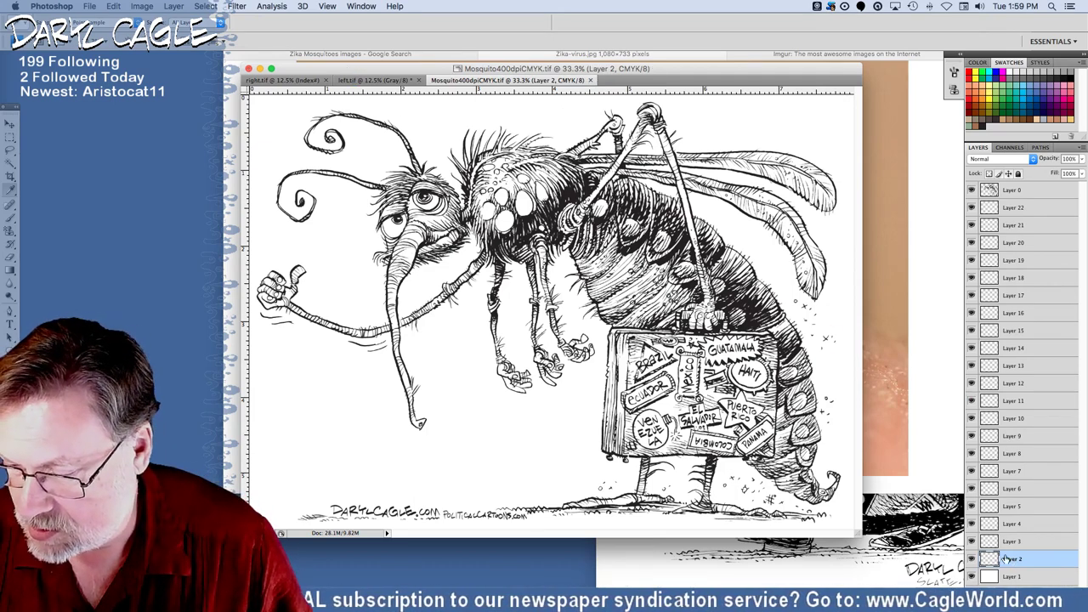
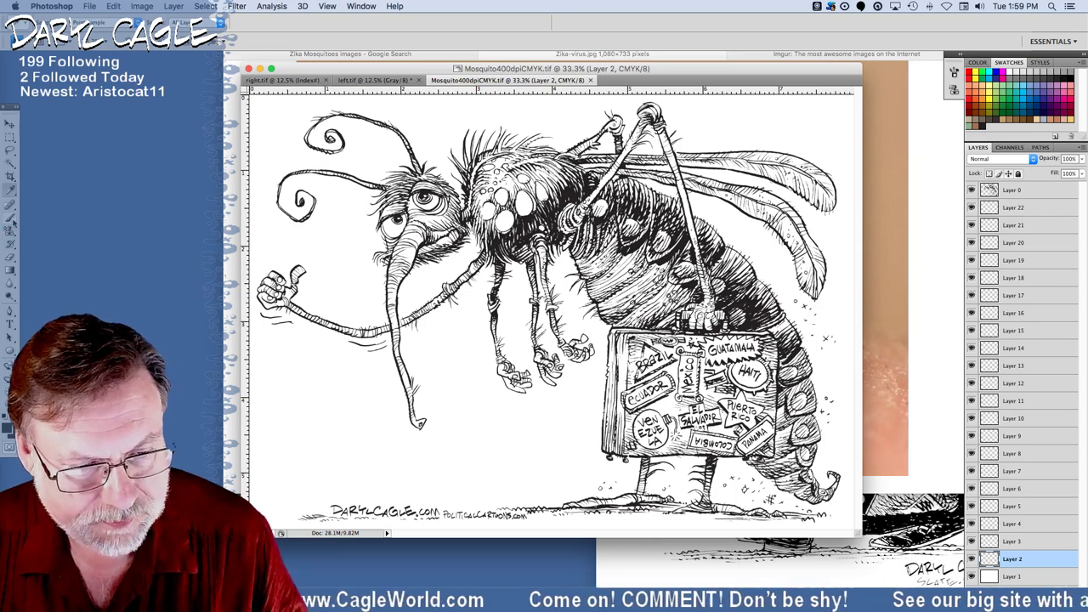
pyautogui.click(10, 217)
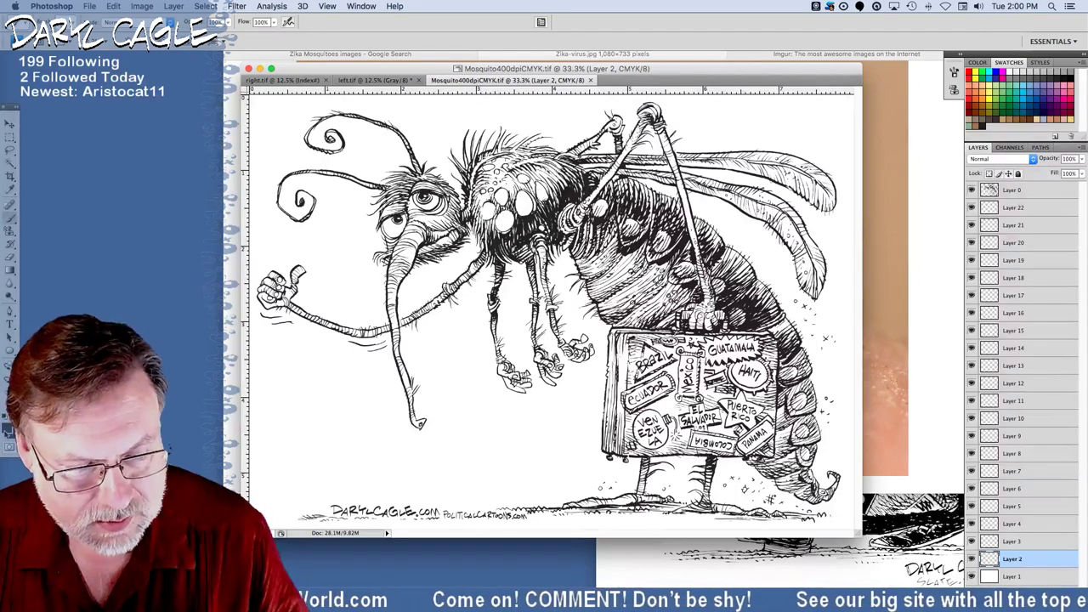
pyautogui.click(7, 426)
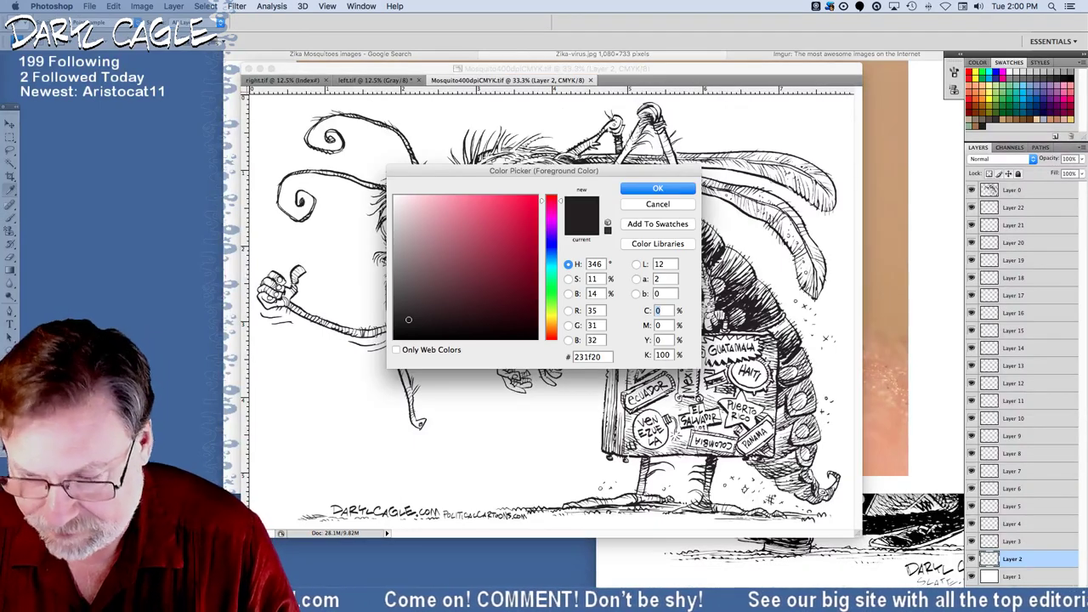
pyautogui.write('1')
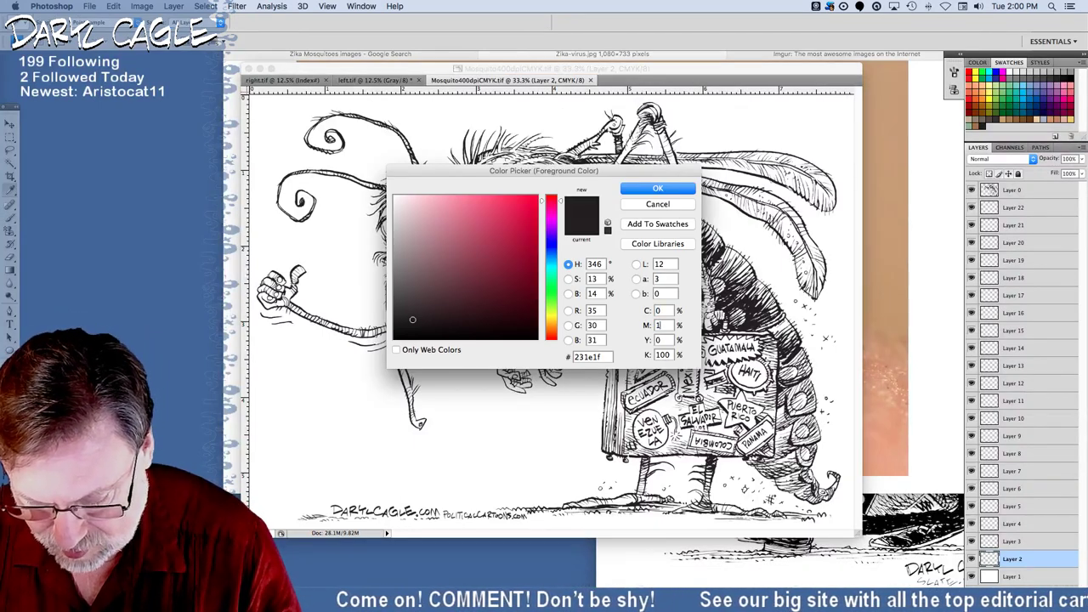
pyautogui.write('0')
pyautogui.press('Tab')
pyautogui.write('75')
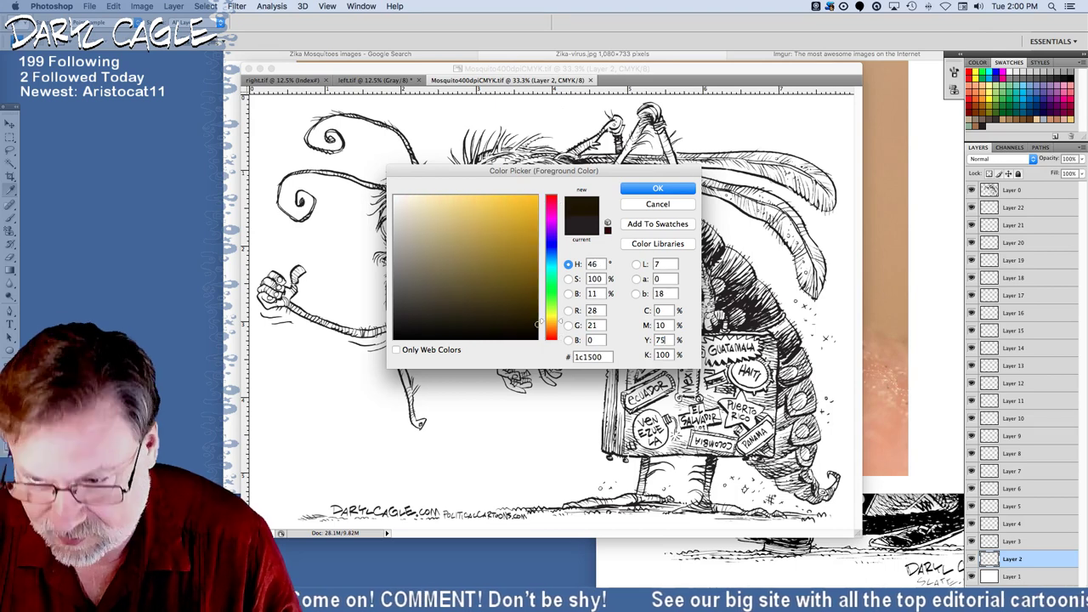
pyautogui.write('0')
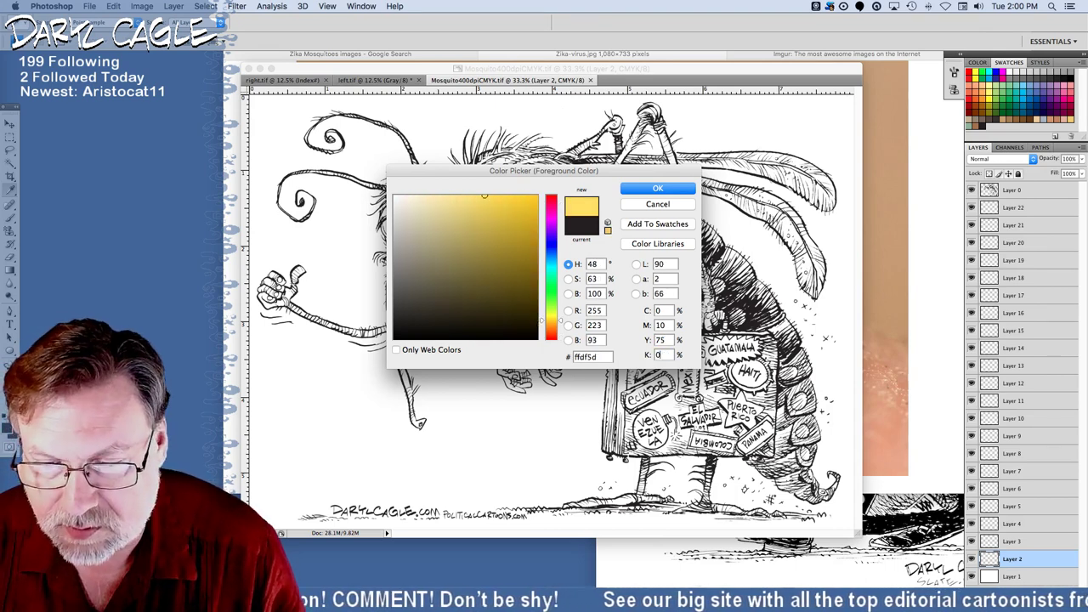
pyautogui.press('Return')
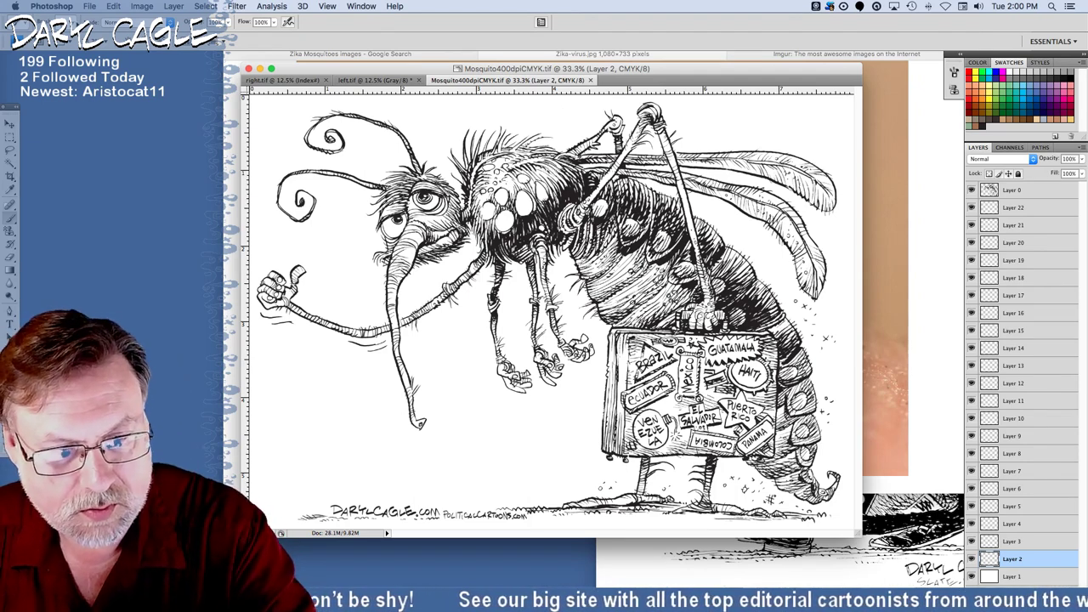
# Paint a soft, low-opacity yellow wash on Layer 2 with a large brush, behind the mosquito's head, body, suitcase and ground.
pyautogui.click(76, 26)
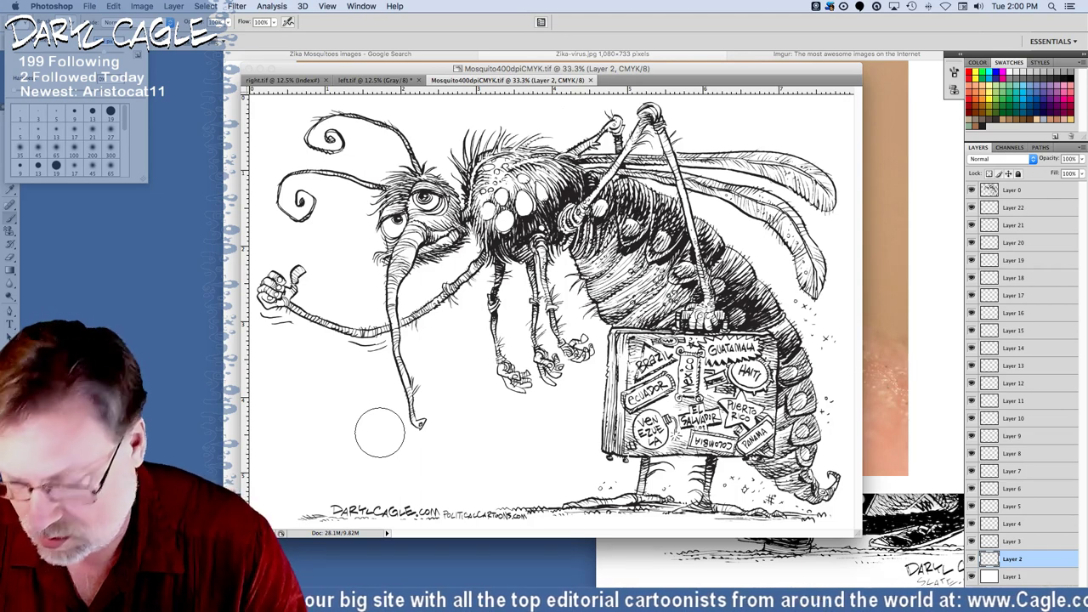
pyautogui.press('Return')
pyautogui.click(227, 24)
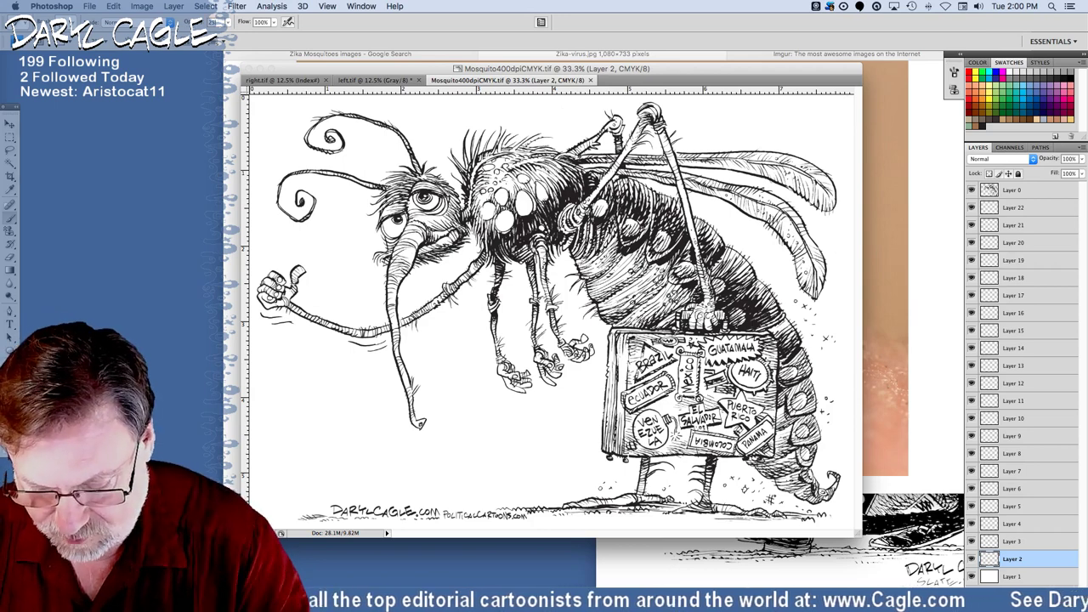
pyautogui.moveTo(294, 138)
pyautogui.mouseDown()
pyautogui.moveTo(368, 267)
pyautogui.moveTo(470, 276)
pyautogui.moveTo(466, 168)
pyautogui.moveTo(544, 170)
pyautogui.mouseUp()
pyautogui.moveTo(629, 187)
pyautogui.mouseDown()
pyautogui.moveTo(731, 183)
pyautogui.moveTo(774, 298)
pyautogui.moveTo(553, 270)
pyautogui.moveTo(480, 277)
pyautogui.moveTo(594, 377)
pyautogui.moveTo(586, 420)
pyautogui.moveTo(525, 474)
pyautogui.moveTo(681, 472)
pyautogui.moveTo(765, 361)
pyautogui.moveTo(786, 400)
pyautogui.moveTo(782, 485)
pyautogui.moveTo(433, 469)
pyautogui.moveTo(283, 503)
pyautogui.mouseUp()
pyautogui.moveTo(319, 242)
pyautogui.mouseDown()
pyautogui.moveTo(311, 213)
pyautogui.moveTo(293, 204)
pyautogui.moveTo(331, 161)
pyautogui.moveTo(368, 197)
pyautogui.moveTo(389, 264)
pyautogui.moveTo(500, 185)
pyautogui.moveTo(586, 263)
pyautogui.moveTo(704, 228)
pyautogui.moveTo(729, 402)
pyautogui.moveTo(759, 485)
pyautogui.moveTo(606, 347)
pyautogui.moveTo(598, 492)
pyautogui.moveTo(572, 487)
pyautogui.mouseUp()
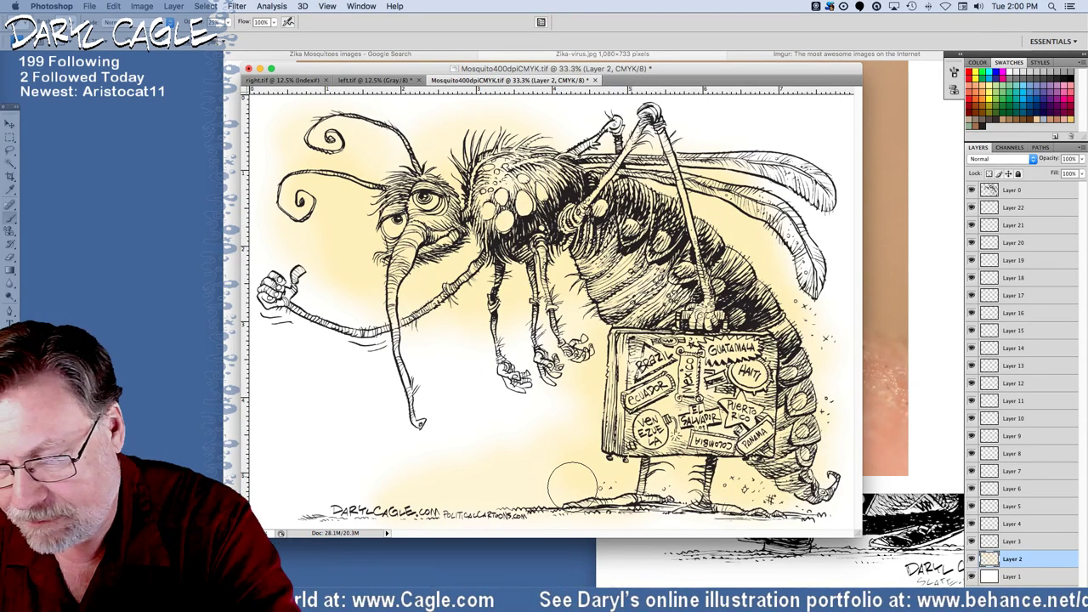
pyautogui.moveTo(348, 232)
pyautogui.mouseDown()
pyautogui.moveTo(371, 222)
pyautogui.moveTo(524, 271)
pyautogui.moveTo(634, 280)
pyautogui.moveTo(702, 475)
pyautogui.moveTo(728, 460)
pyautogui.moveTo(649, 497)
pyautogui.moveTo(626, 487)
pyautogui.moveTo(292, 508)
pyautogui.moveTo(478, 502)
pyautogui.moveTo(310, 517)
pyautogui.mouseUp()
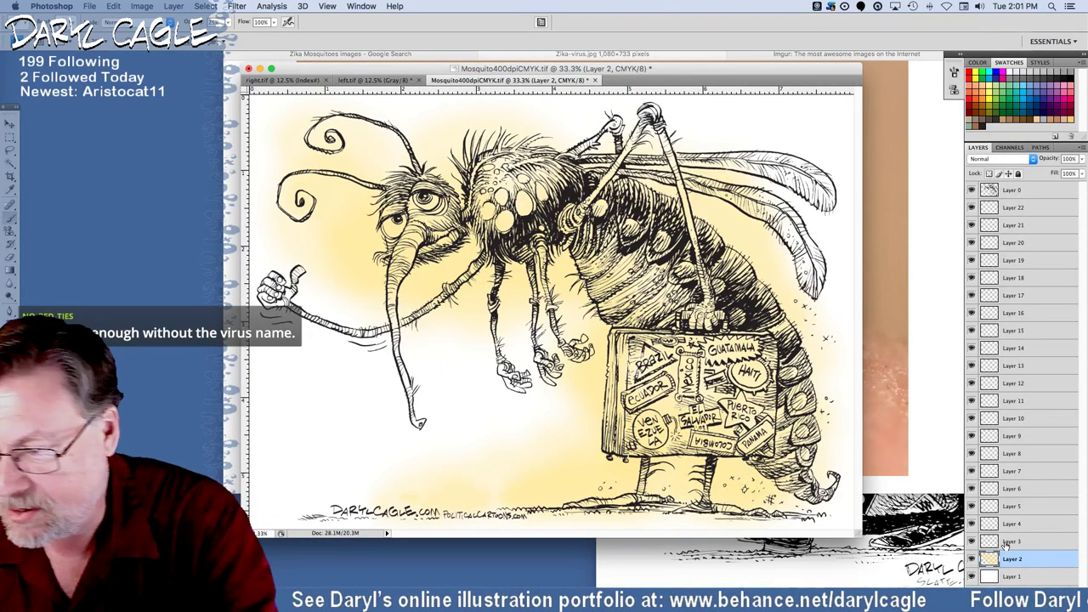
# On Layer 3, stamp a white speckled pattern over the yellow wash with the Pattern Stamp tool and a large soft brush.
pyautogui.click(1008, 542)
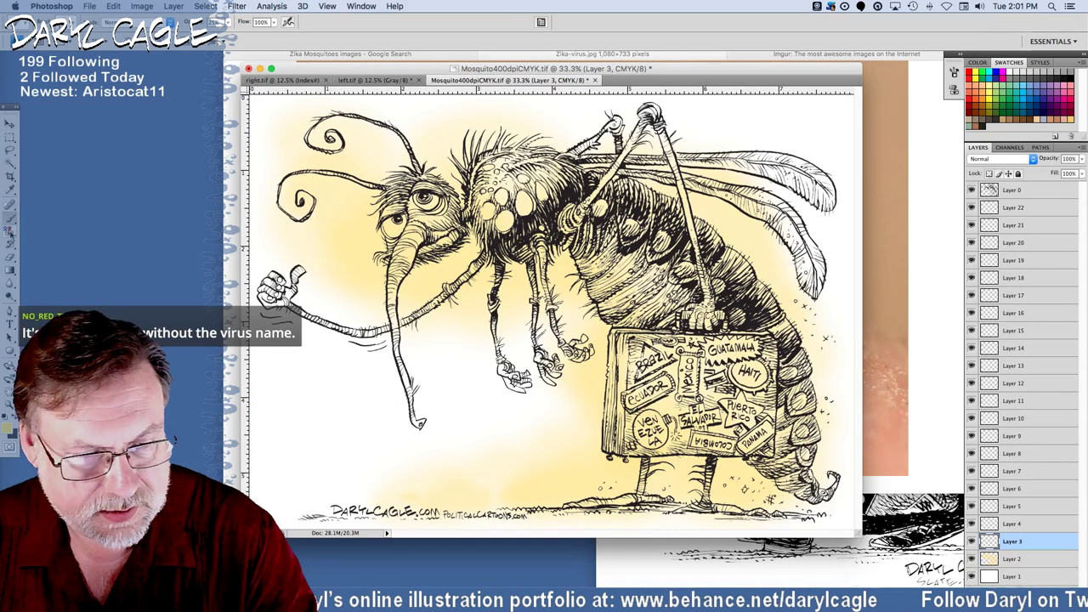
pyautogui.moveTo(9, 230); pyautogui.dragTo(51, 245)
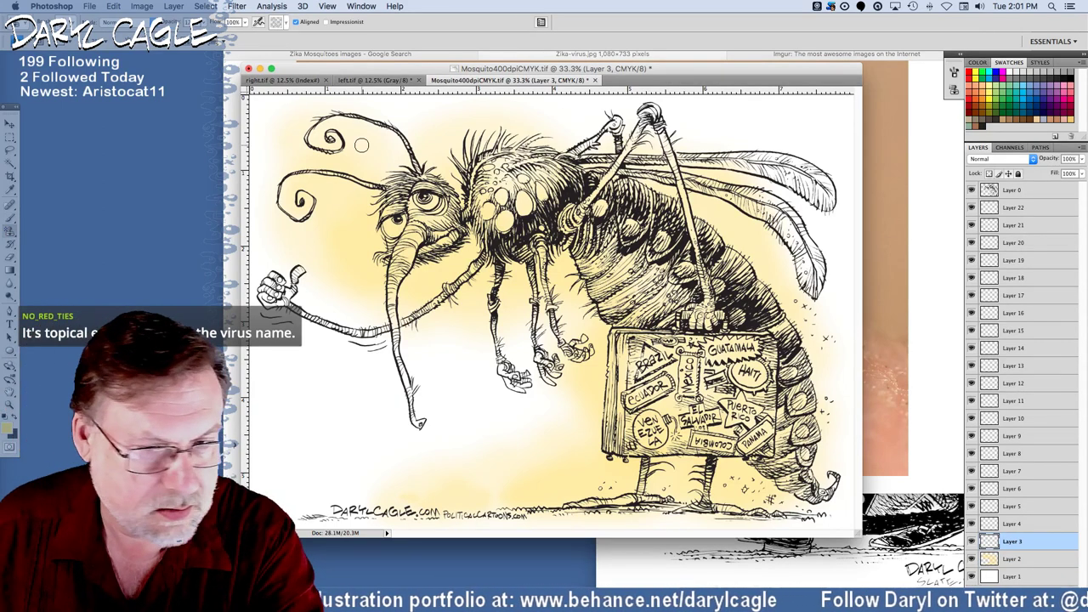
pyautogui.click(287, 23)
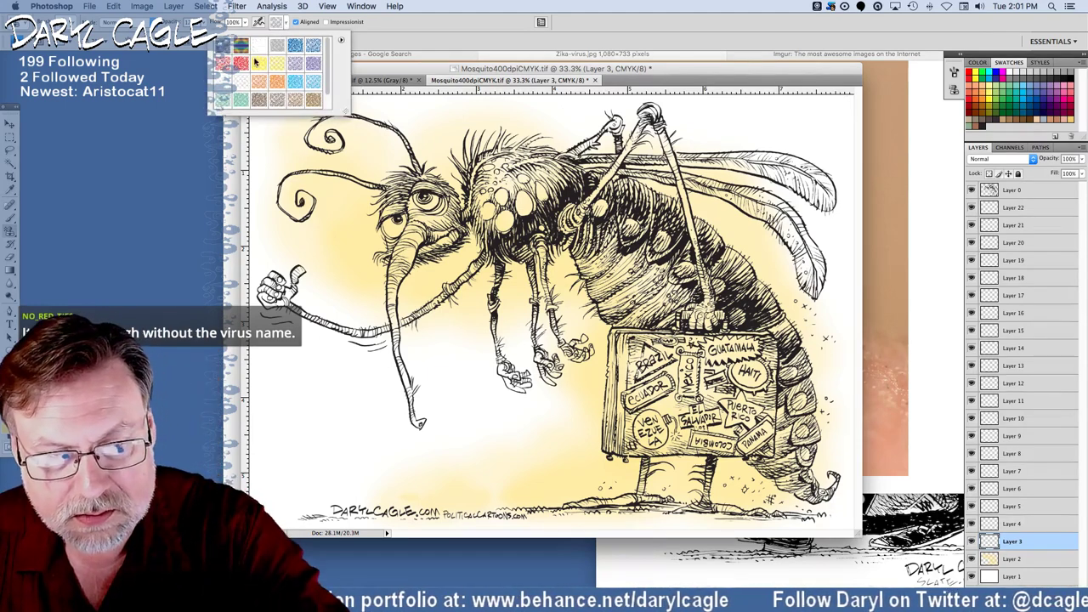
pyautogui.doubleClick(242, 82)
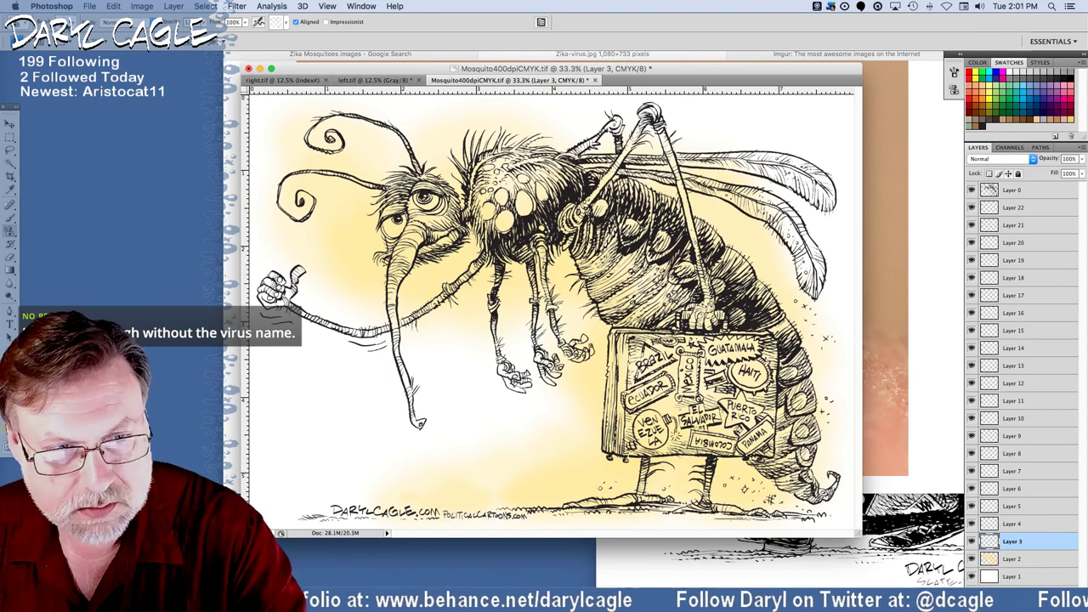
pyautogui.click(48, 22)
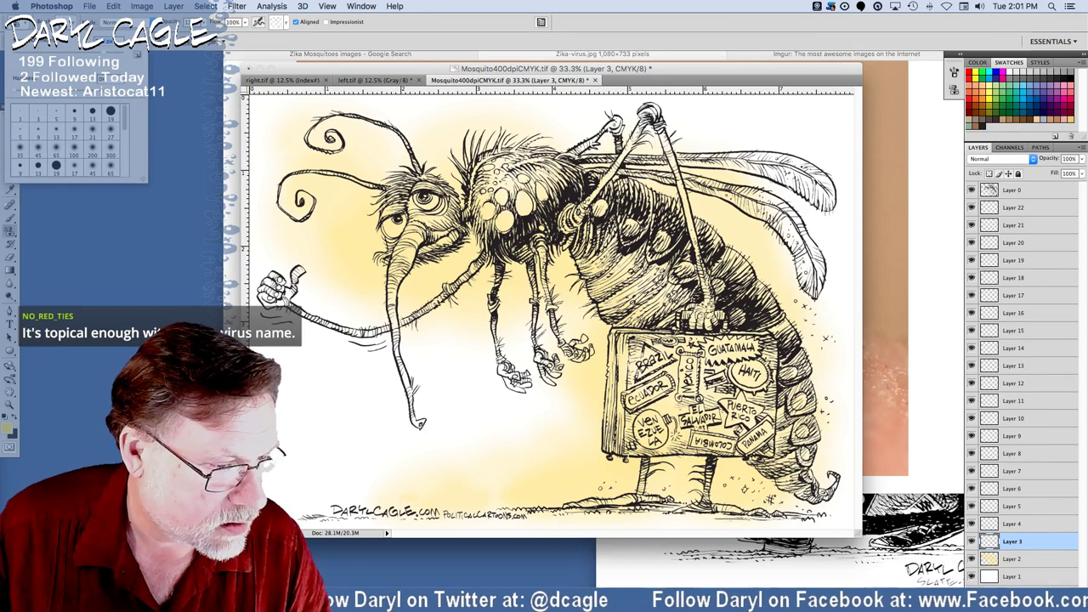
pyautogui.press('super+Tab')
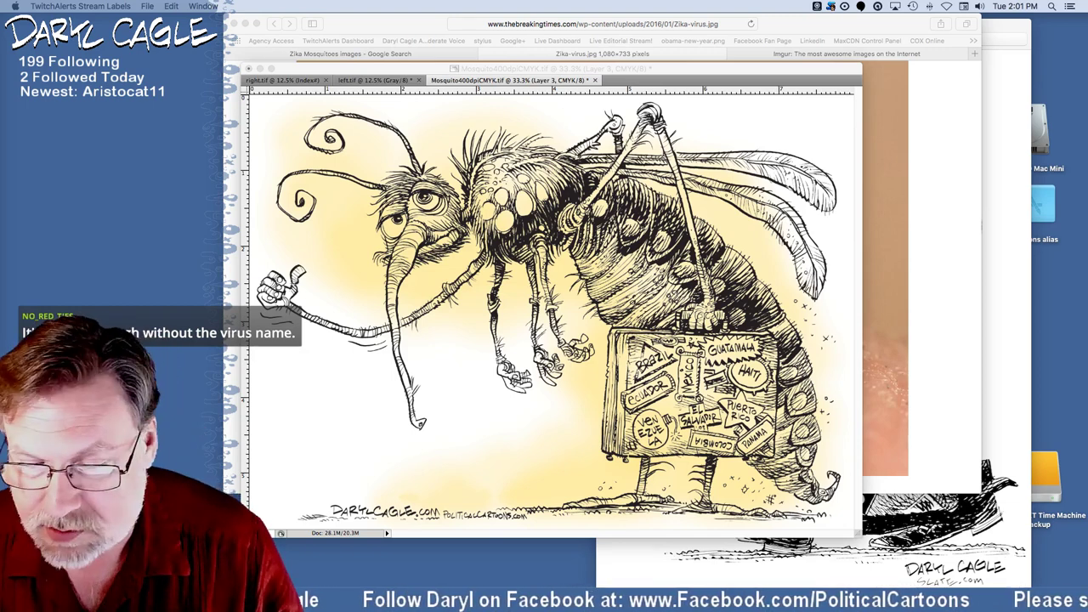
pyautogui.click(298, 77)
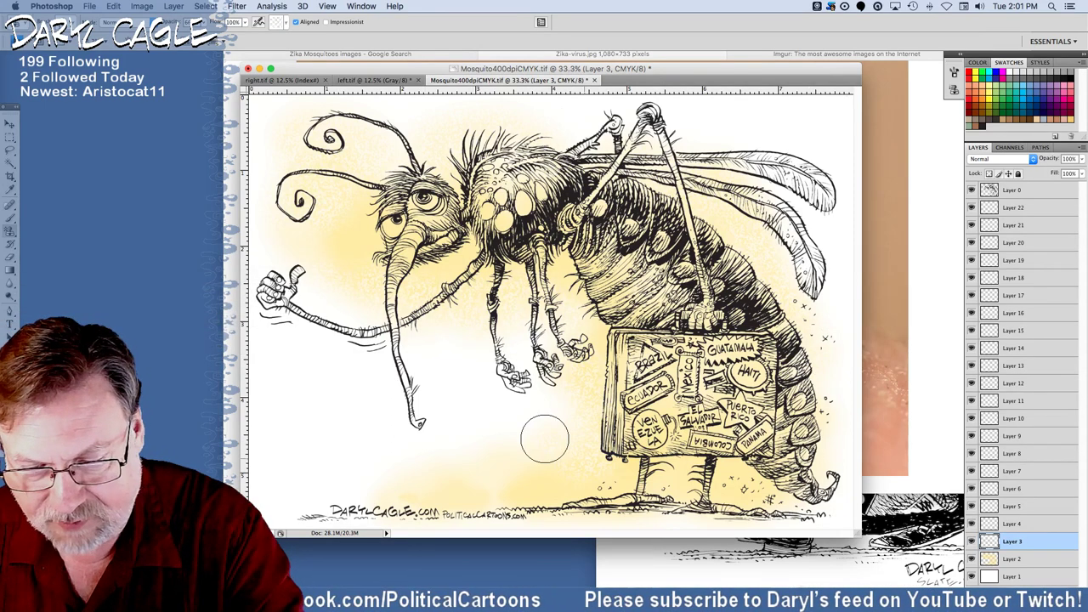
pyautogui.moveTo(361, 495); pyautogui.dragTo(361, 500)
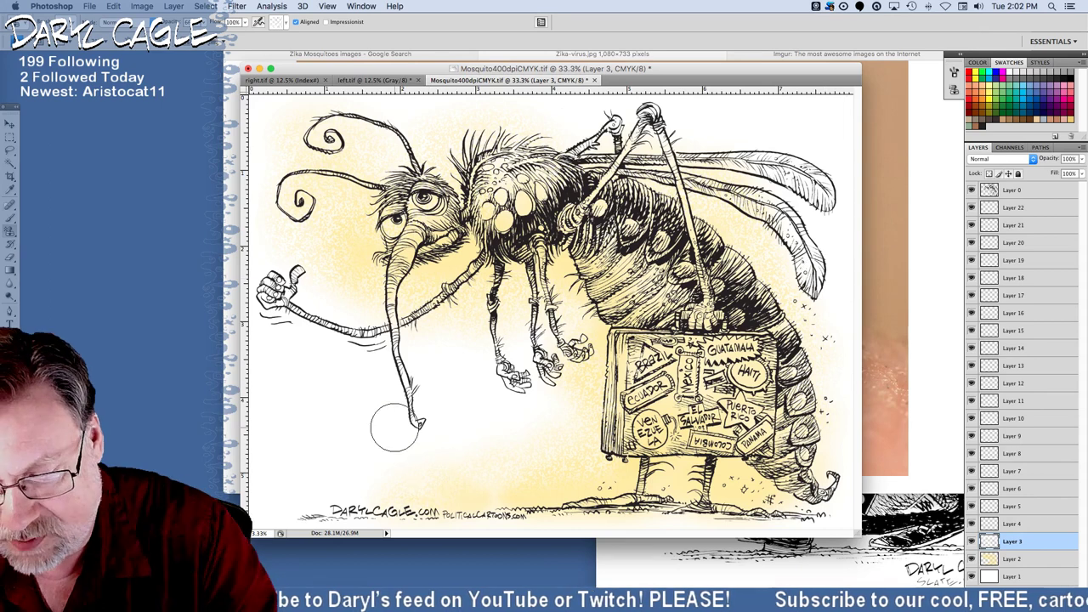
# Stamp a yellow speckled pattern on Layer 3 around the mosquito's head, its body and the ground.
pyautogui.click(287, 25)
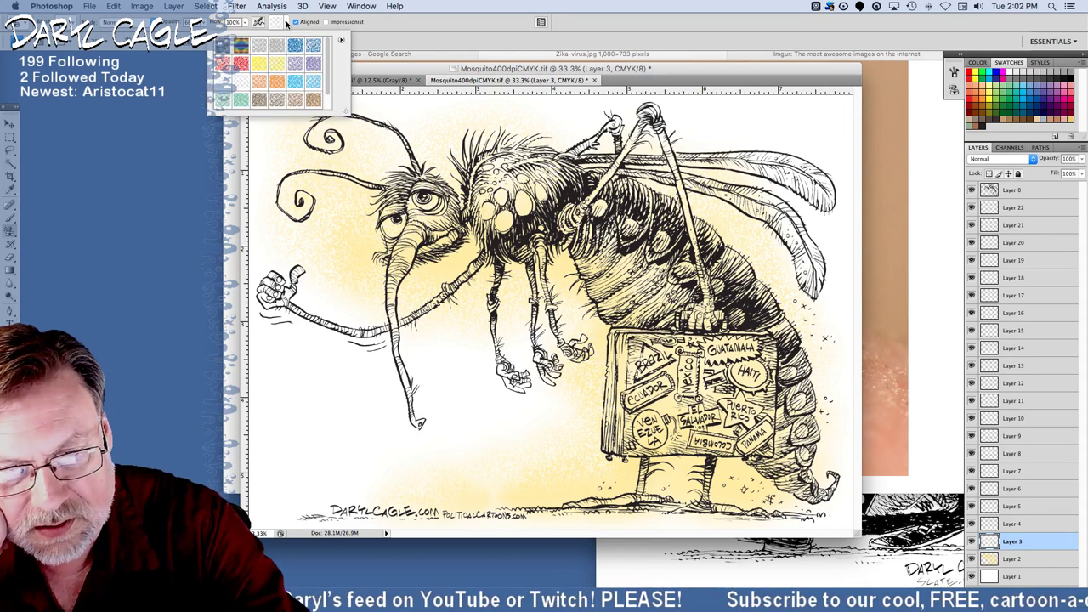
pyautogui.doubleClick(277, 63)
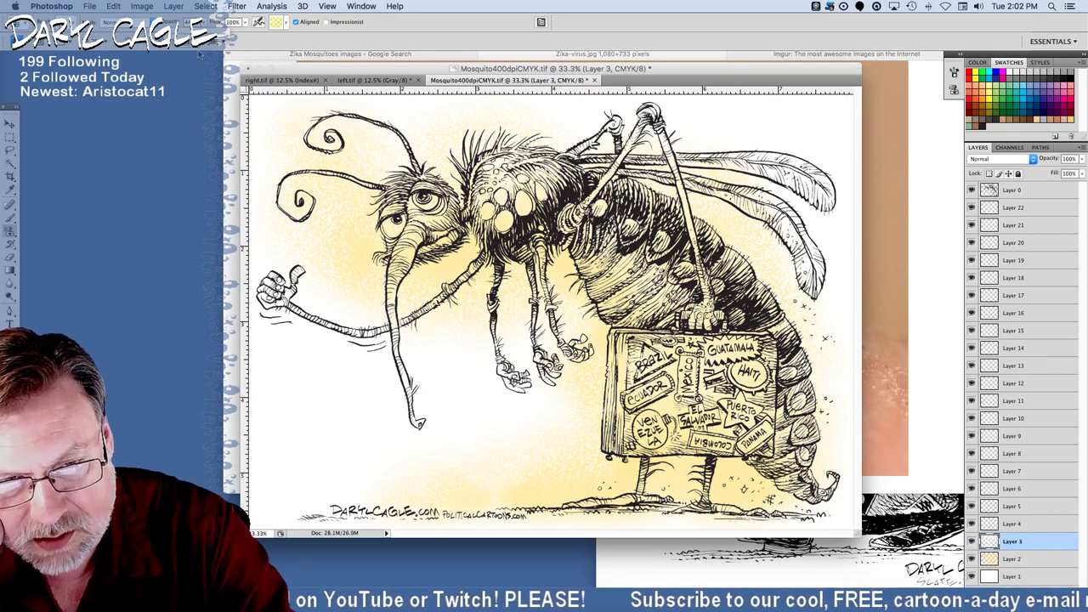
pyautogui.moveTo(386, 237)
pyautogui.mouseDown()
pyautogui.moveTo(366, 251)
pyautogui.moveTo(388, 243)
pyautogui.moveTo(443, 270)
pyautogui.moveTo(464, 228)
pyautogui.moveTo(529, 216)
pyautogui.moveTo(601, 346)
pyautogui.moveTo(733, 478)
pyautogui.moveTo(442, 489)
pyautogui.moveTo(520, 499)
pyautogui.moveTo(430, 502)
pyautogui.mouseUp()
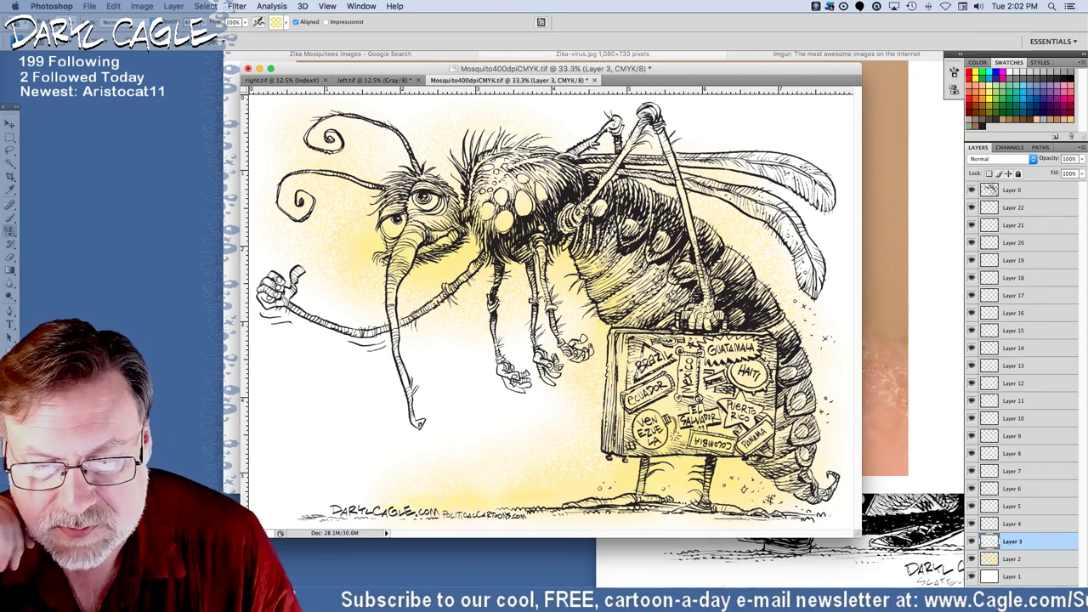
# Stamp a faint orange speckled pattern on Layer 3 along the ground and down the mosquito's abdomen at adjusted opacity.
pyautogui.click(286, 24)
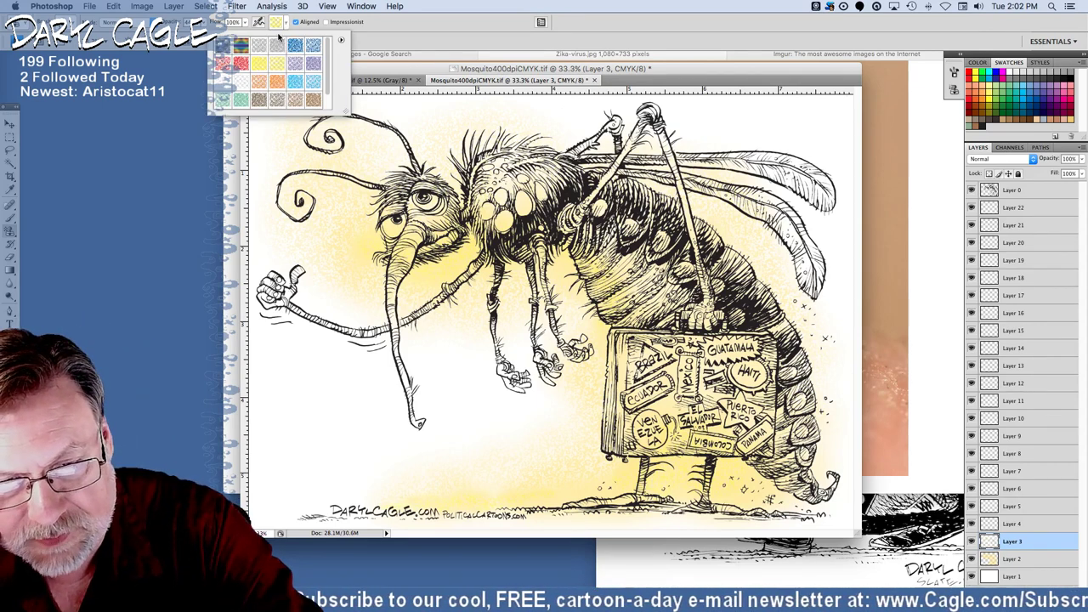
pyautogui.doubleClick(259, 81)
pyautogui.click(201, 23)
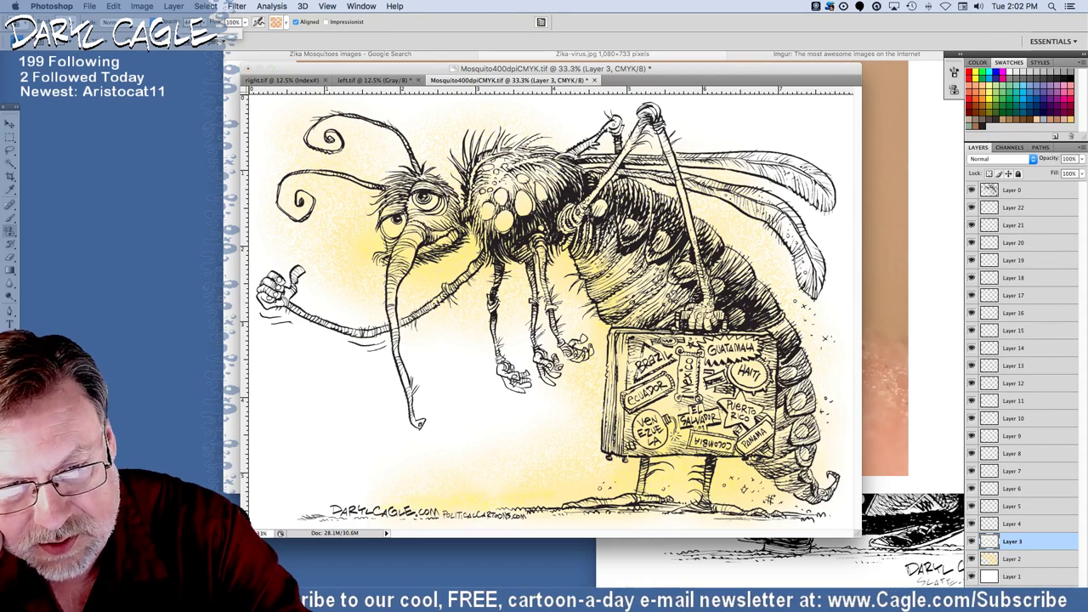
pyautogui.click(691, 493)
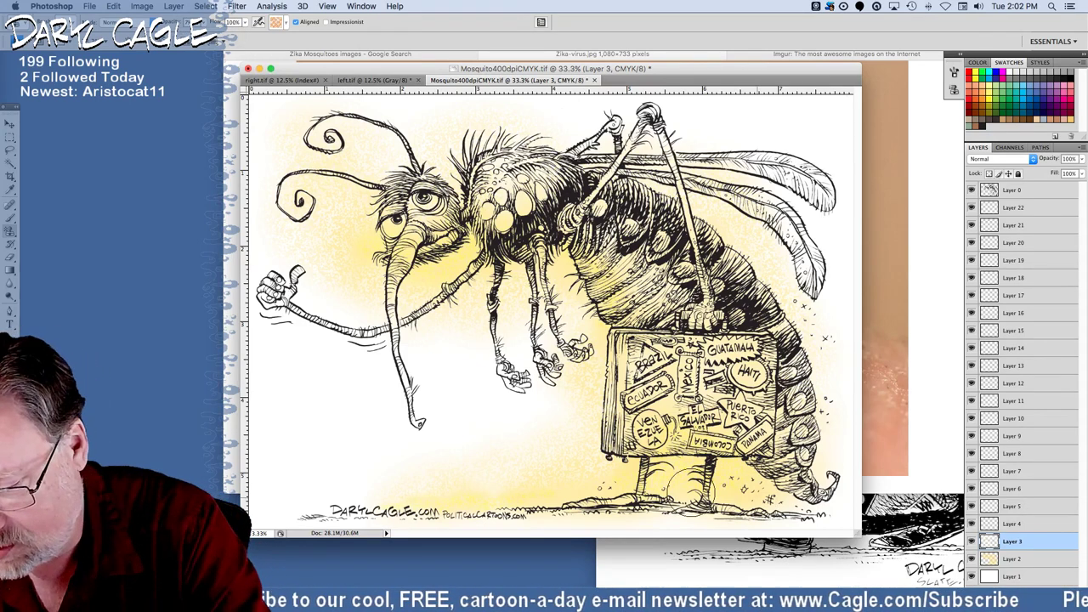
pyautogui.moveTo(741, 482)
pyautogui.mouseDown()
pyautogui.moveTo(693, 486)
pyautogui.moveTo(698, 476)
pyautogui.moveTo(625, 462)
pyautogui.moveTo(574, 507)
pyautogui.mouseUp()
pyautogui.moveTo(750, 272)
pyautogui.mouseDown()
pyautogui.moveTo(820, 365)
pyautogui.moveTo(807, 427)
pyautogui.mouseUp()
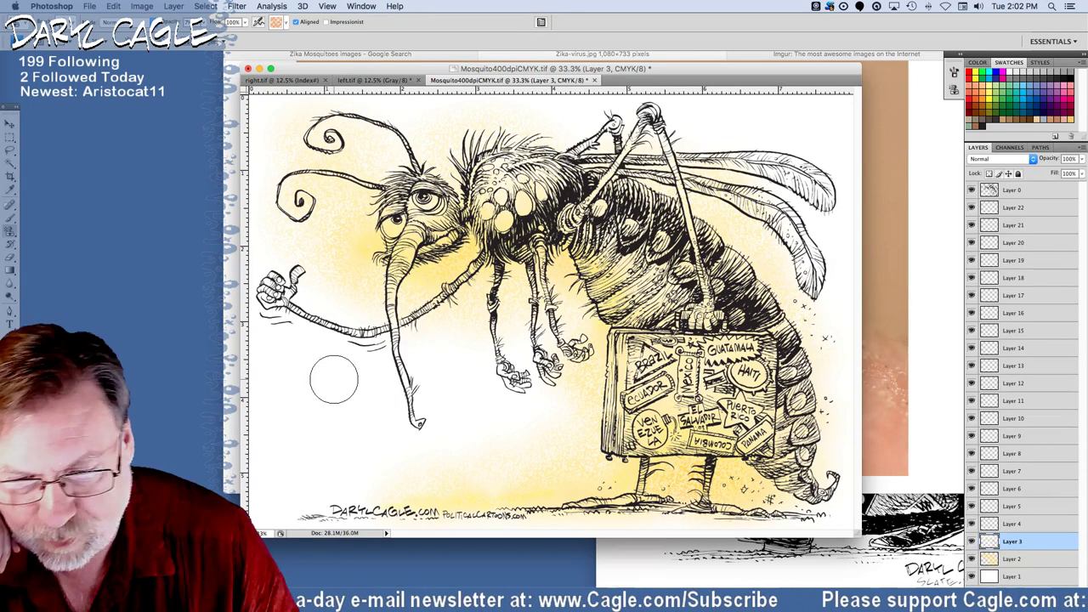
# Stamp the white speckled pattern on Layer 3 again over the yellow around the mosquito's face and proboscis.
pyautogui.click(286, 23)
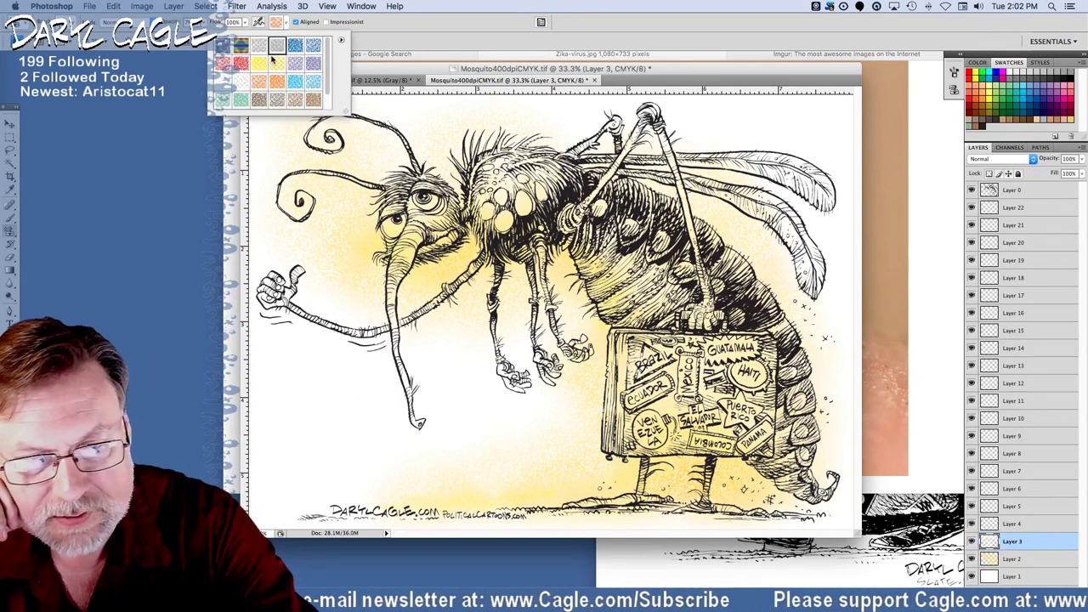
pyautogui.doubleClick(239, 81)
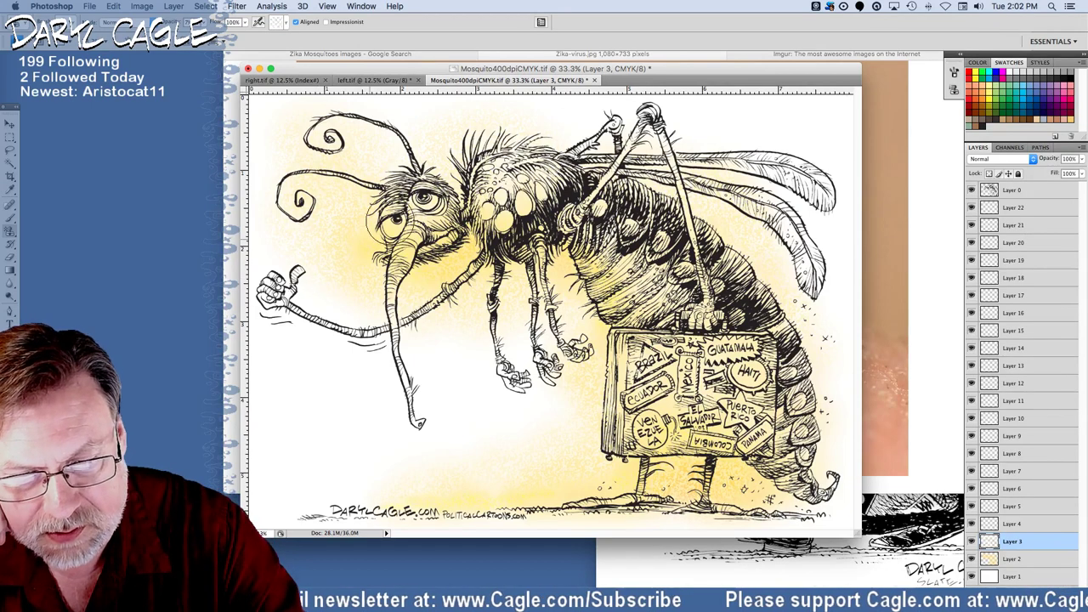
pyautogui.moveTo(391, 219)
pyautogui.mouseDown()
pyautogui.moveTo(376, 240)
pyautogui.moveTo(332, 245)
pyautogui.moveTo(380, 236)
pyautogui.moveTo(372, 230)
pyautogui.moveTo(302, 290)
pyautogui.mouseUp()
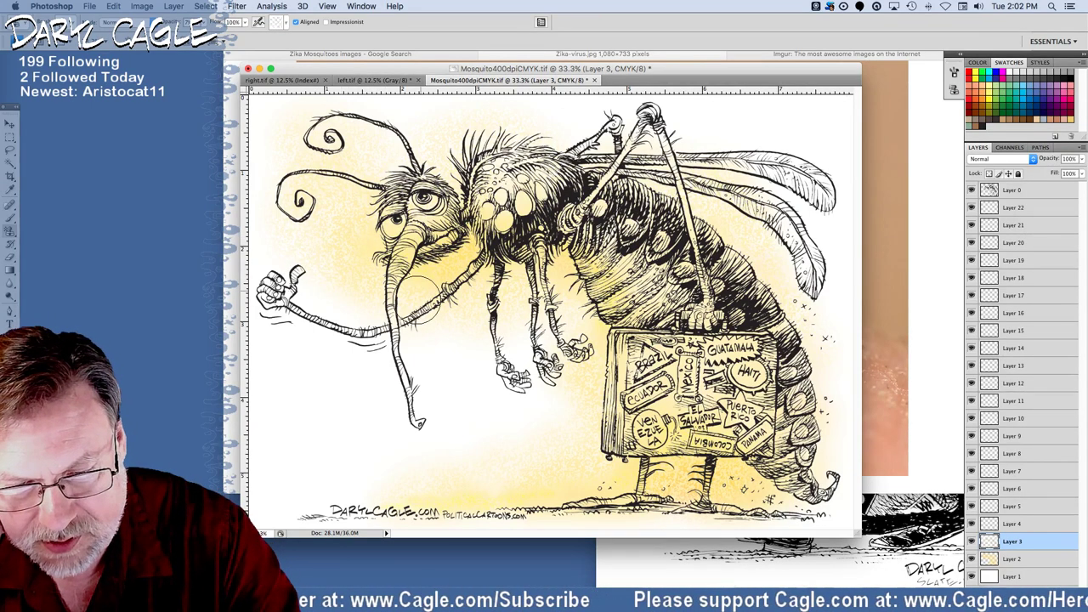
pyautogui.moveTo(421, 293)
pyautogui.mouseDown()
pyautogui.moveTo(455, 286)
pyautogui.moveTo(427, 276)
pyautogui.moveTo(421, 290)
pyautogui.moveTo(449, 277)
pyautogui.moveTo(411, 334)
pyautogui.mouseUp()
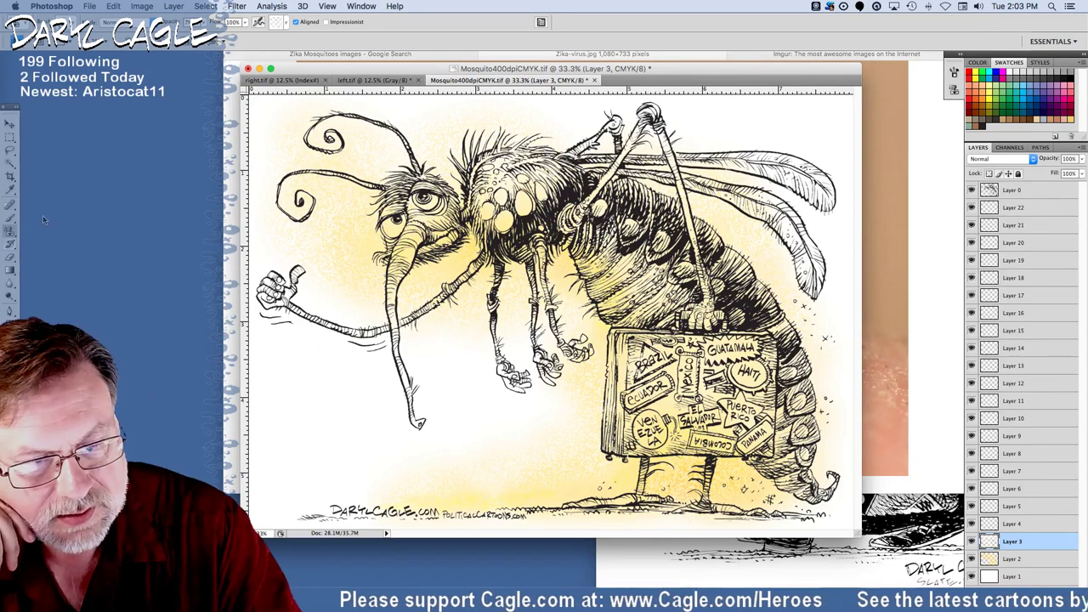
# On Layer 4, stamp a brown speckled pattern along the ground beneath the mosquito with an adjusted brush and opacity.
pyautogui.click(287, 23)
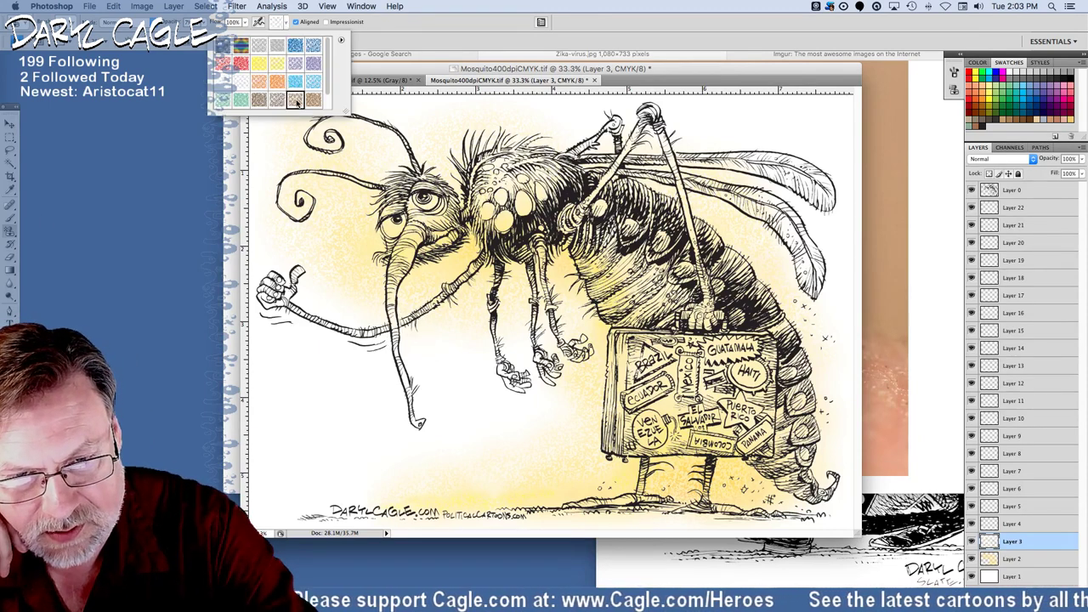
pyautogui.doubleClick(296, 100)
pyautogui.click(1012, 525)
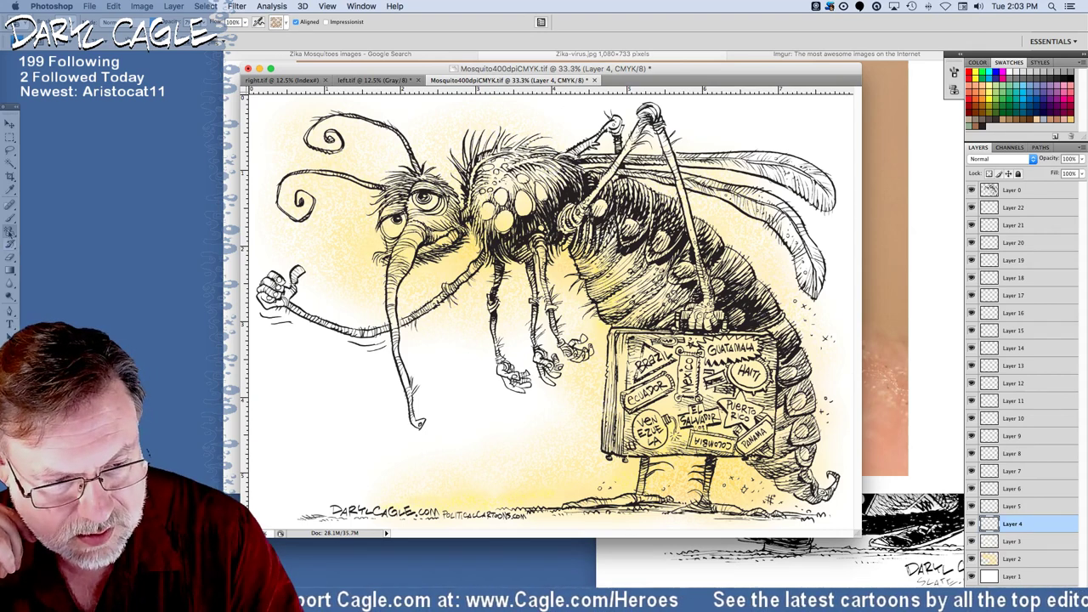
pyautogui.click(75, 23)
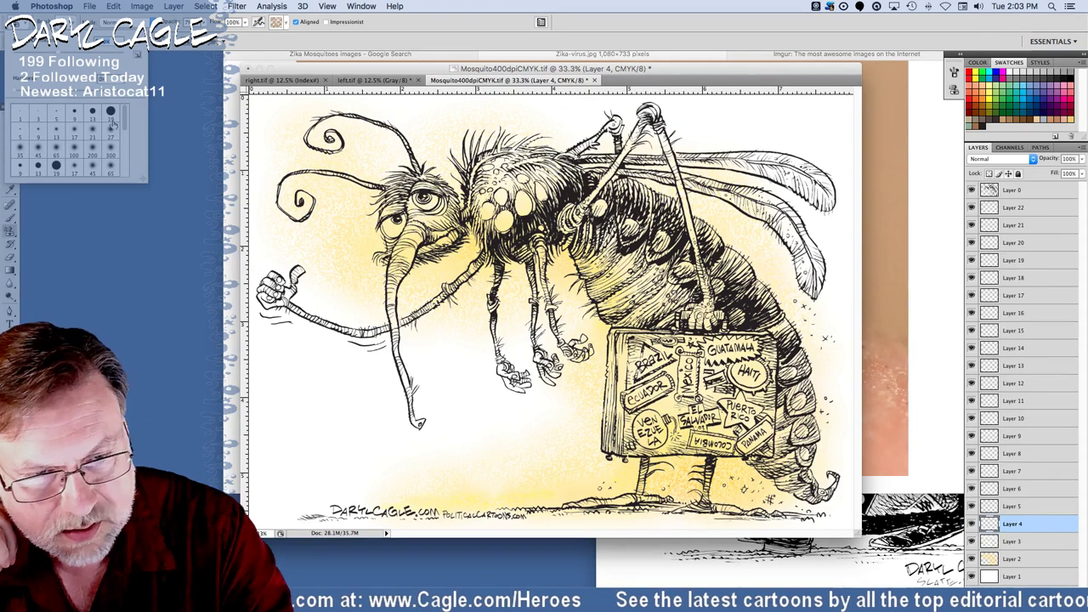
pyautogui.click(204, 23)
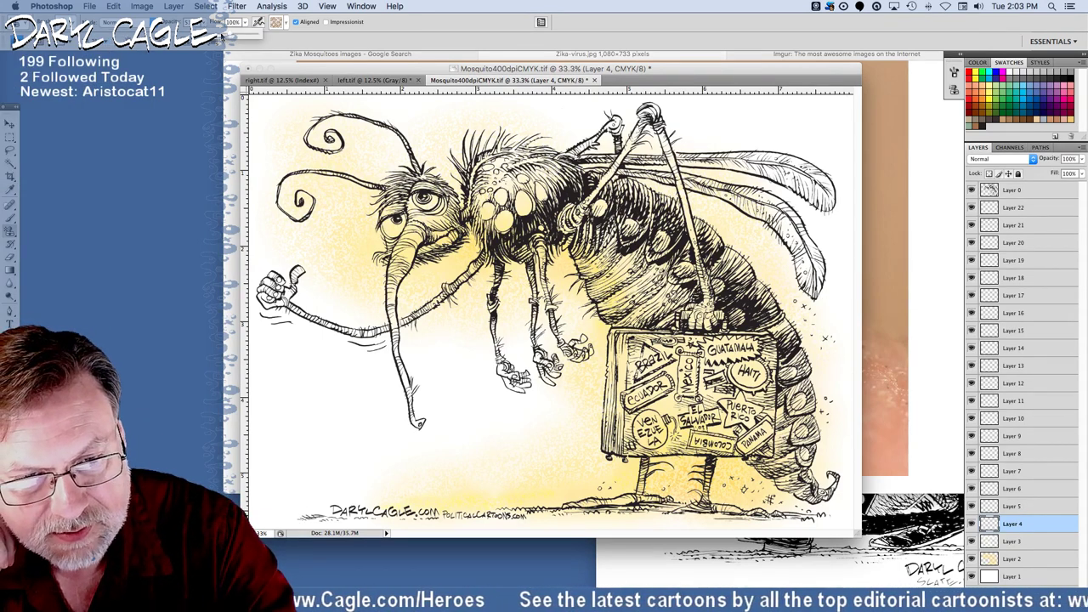
pyautogui.moveTo(818, 520); pyautogui.dragTo(784, 519)
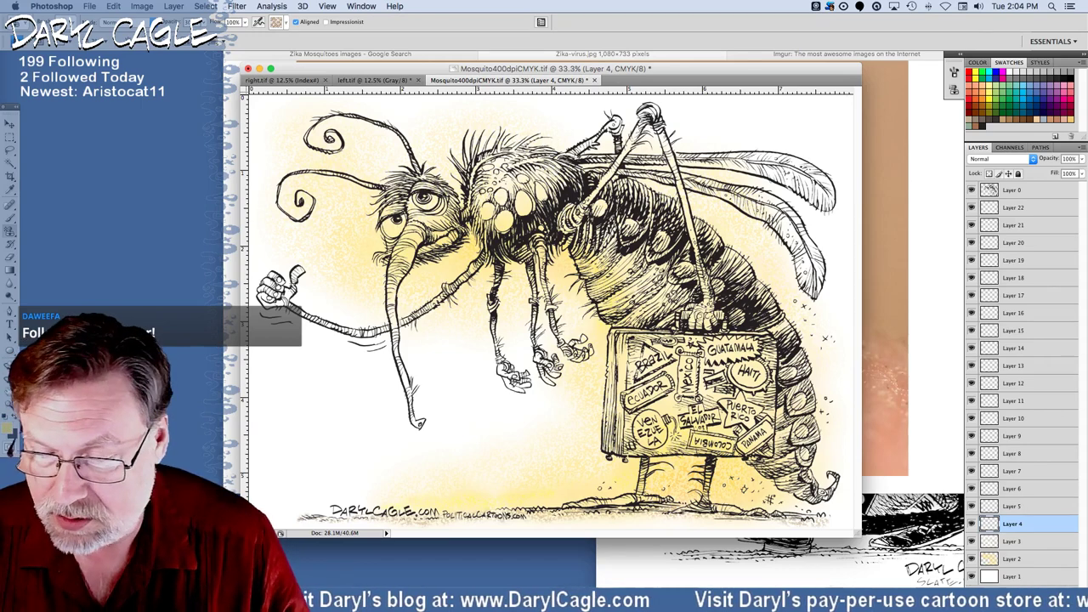
# Switch to Safari to view the Zika mosquito reference photo, move its window aside, and return to the Photoshop drawing.
pyautogui.click(922, 452)
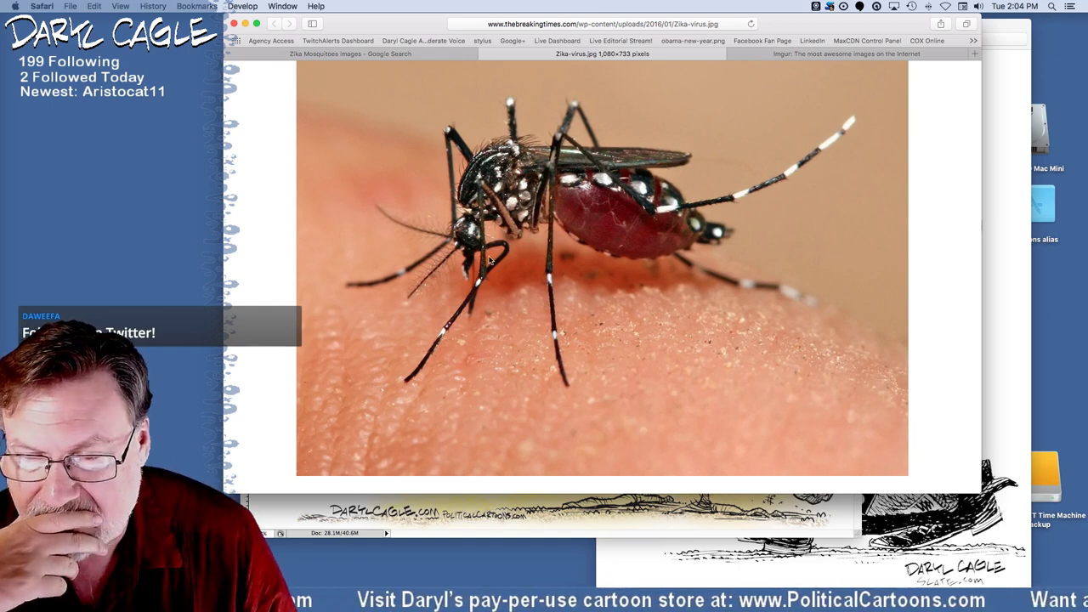
pyautogui.moveTo(373, 31); pyautogui.dragTo(55, 150)
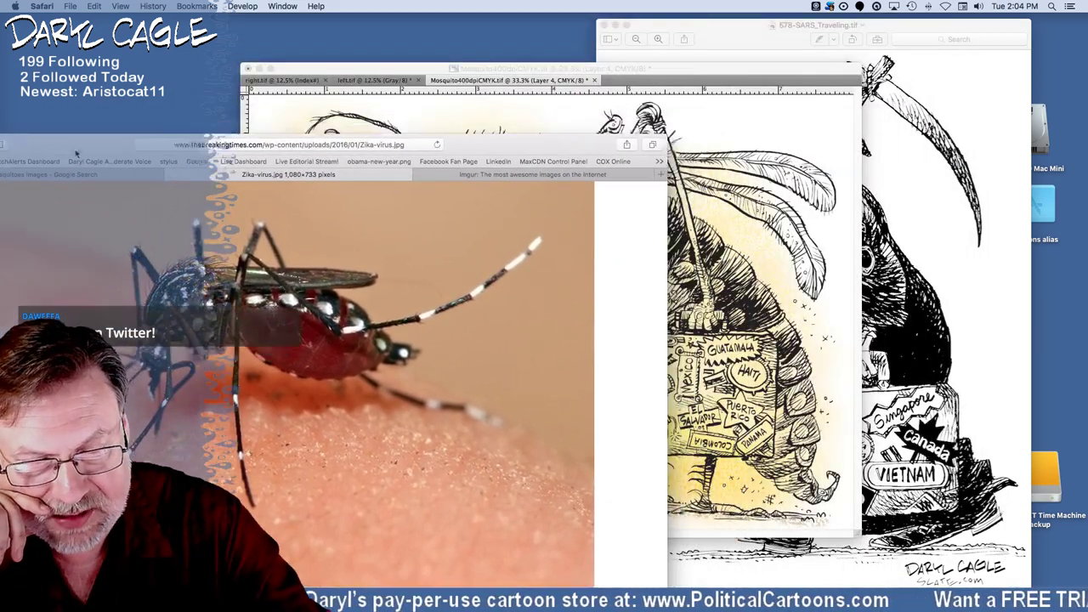
pyautogui.click(325, 88)
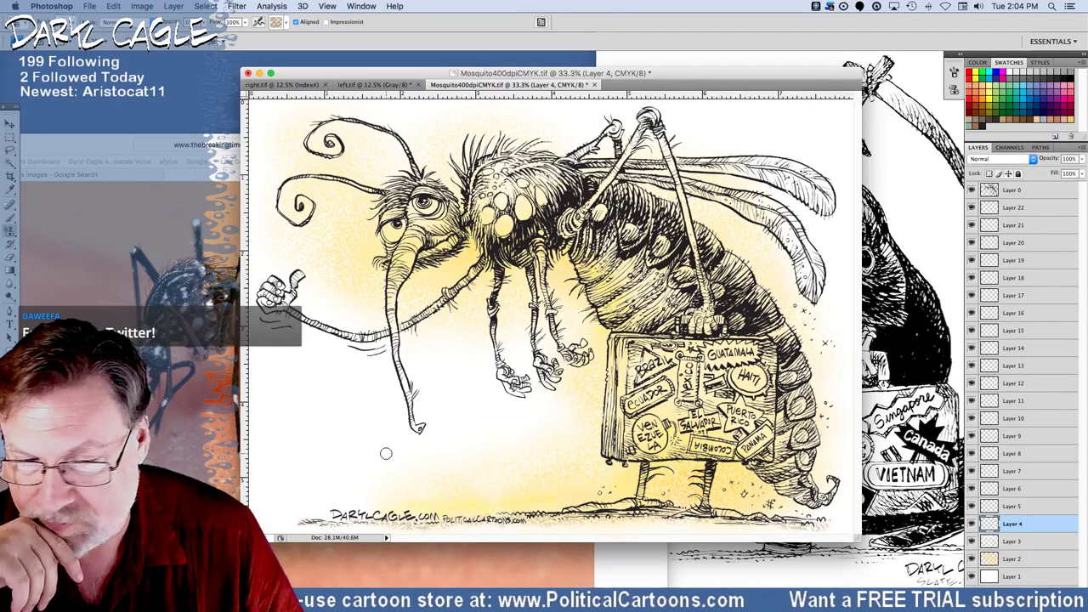
# Paint the suitcase's side edges and lower edge brown on Layer 5 with the Brush tool.
pyautogui.click(1006, 507)
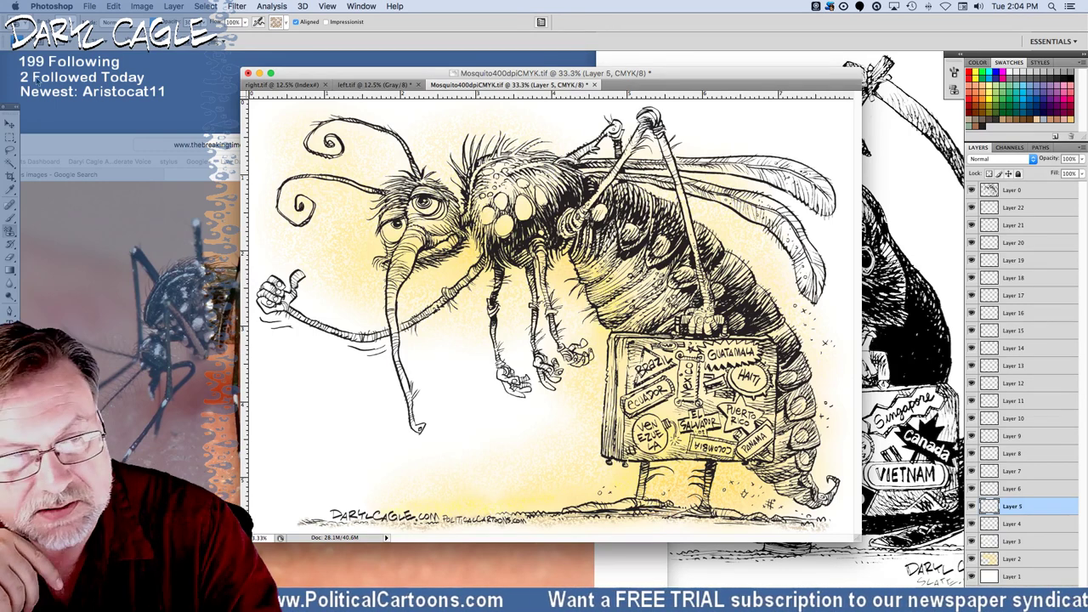
pyautogui.click(10, 216)
pyautogui.click(60, 23)
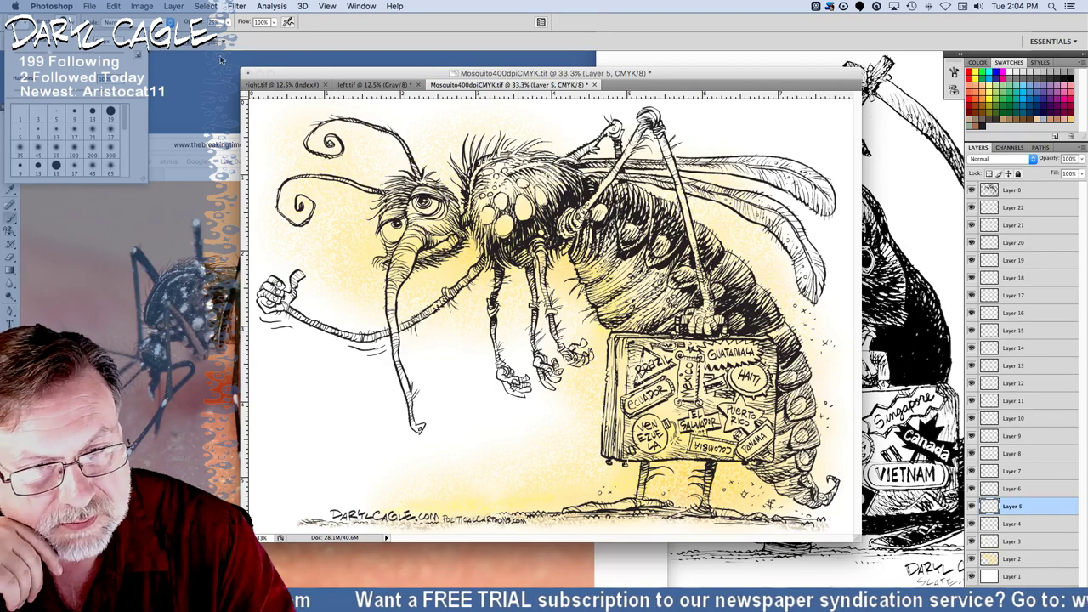
pyautogui.click(228, 23)
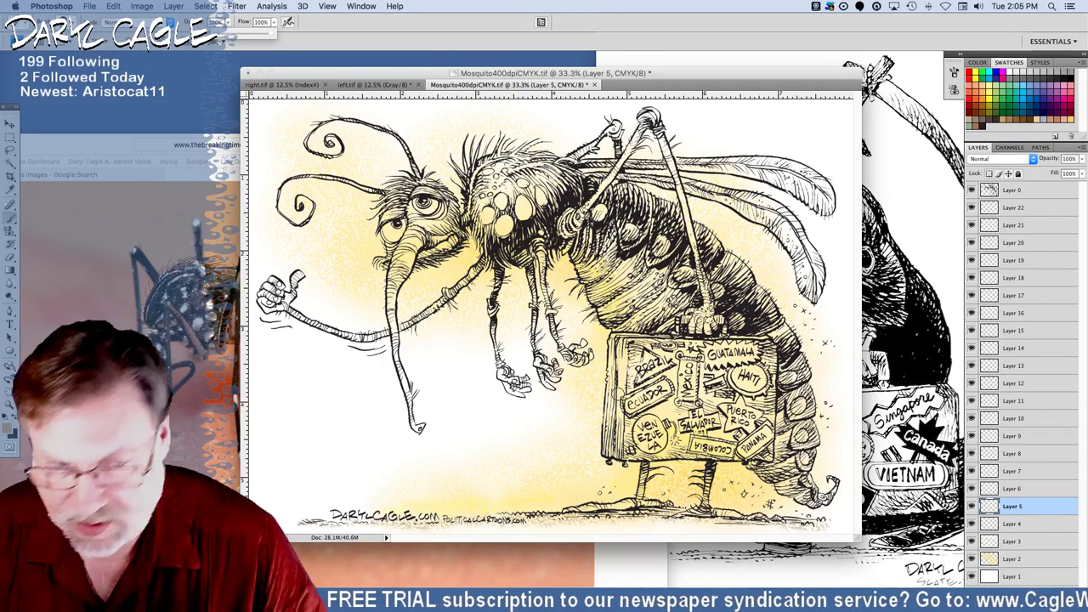
pyautogui.click(74, 23)
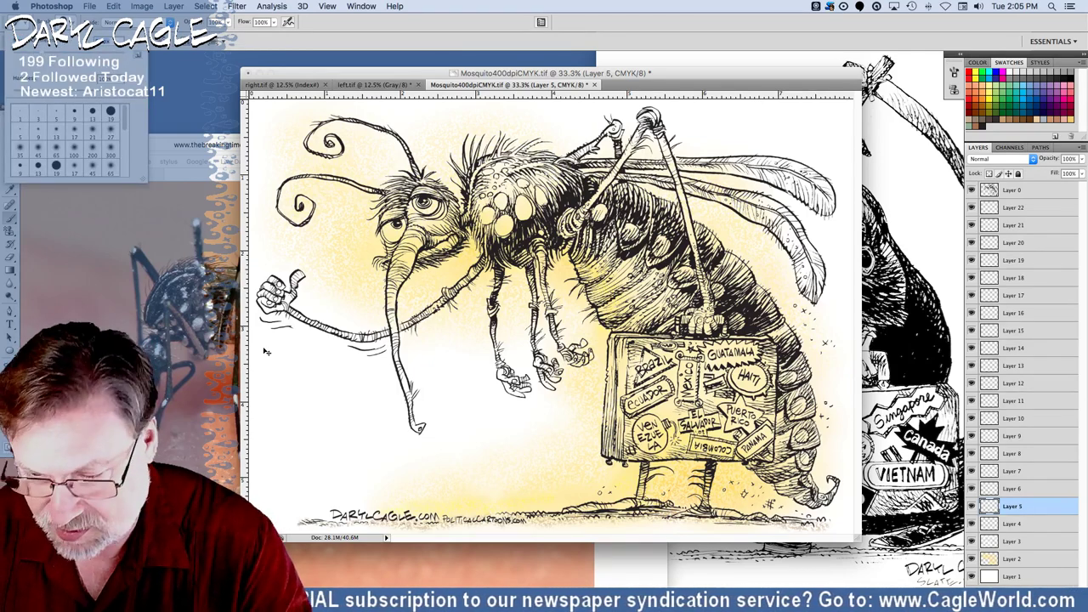
pyautogui.click(508, 476)
pyautogui.press('super+equal')
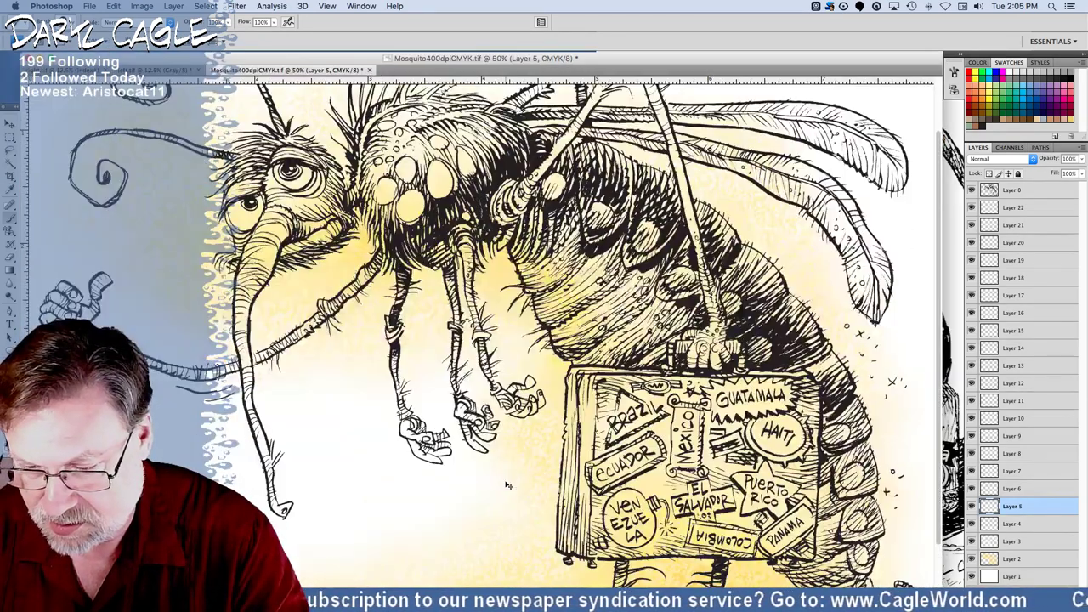
pyautogui.moveTo(575, 369); pyautogui.dragTo(565, 544)
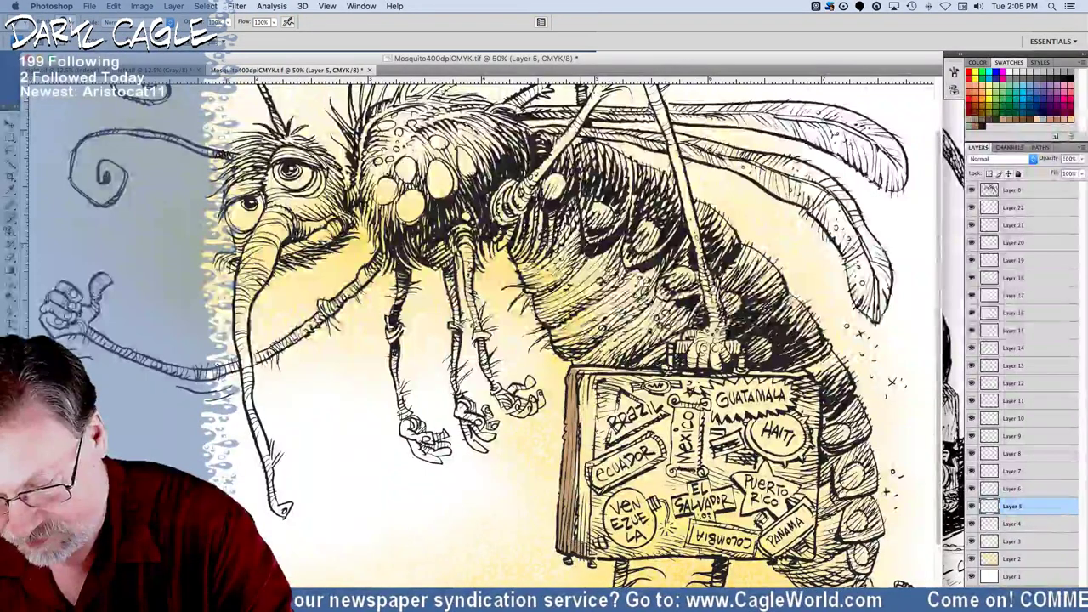
pyautogui.moveTo(650, 542); pyautogui.dragTo(716, 542)
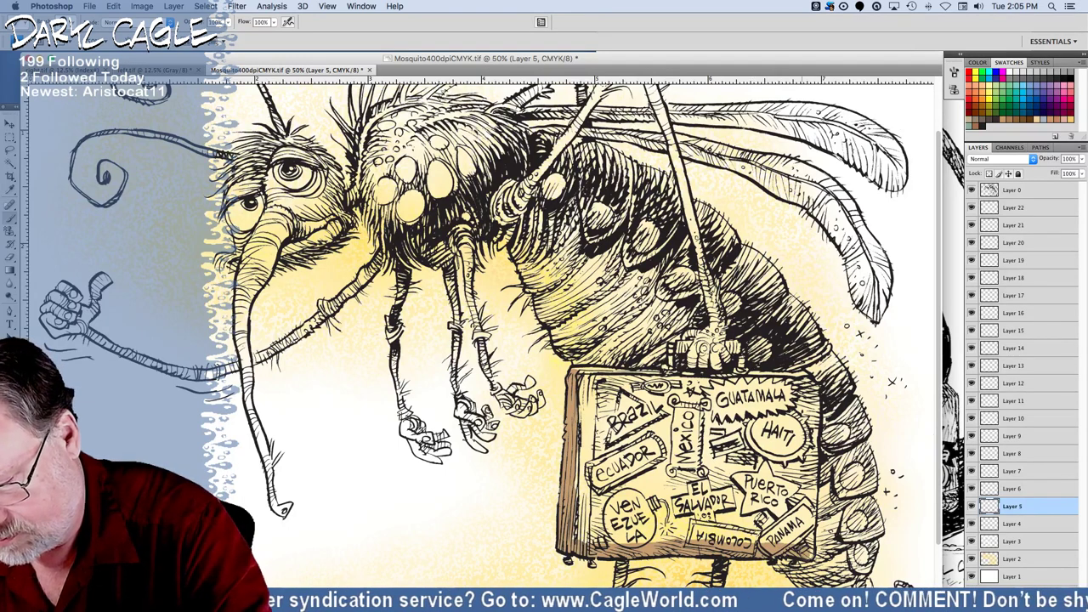
pyautogui.moveTo(811, 544); pyautogui.dragTo(812, 378)
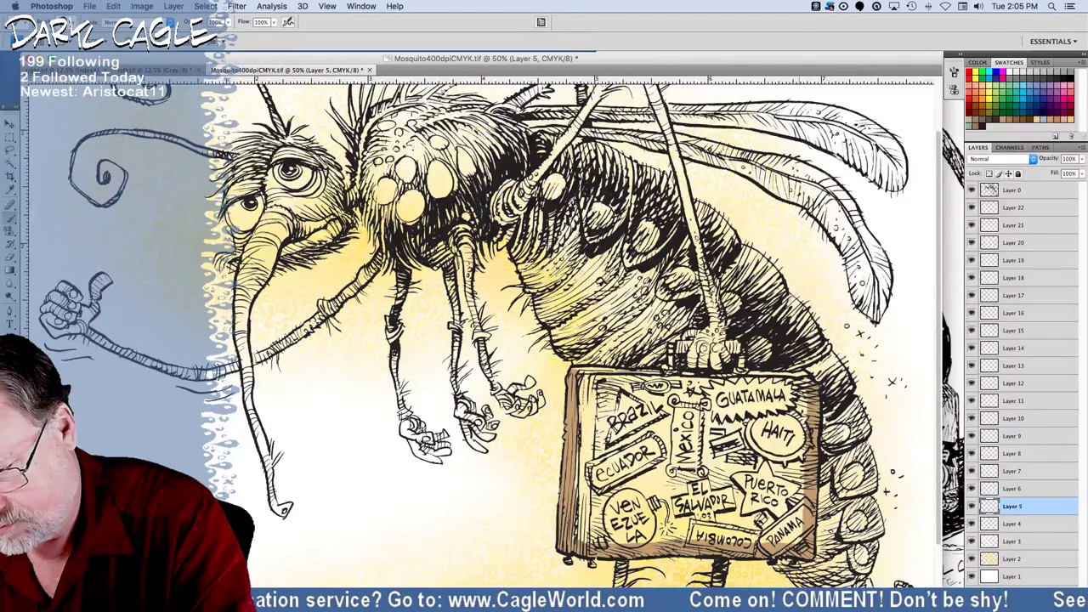
# Set the blend mode of the linework on Layer 0 to Multiply.
pyautogui.click(1014, 192)
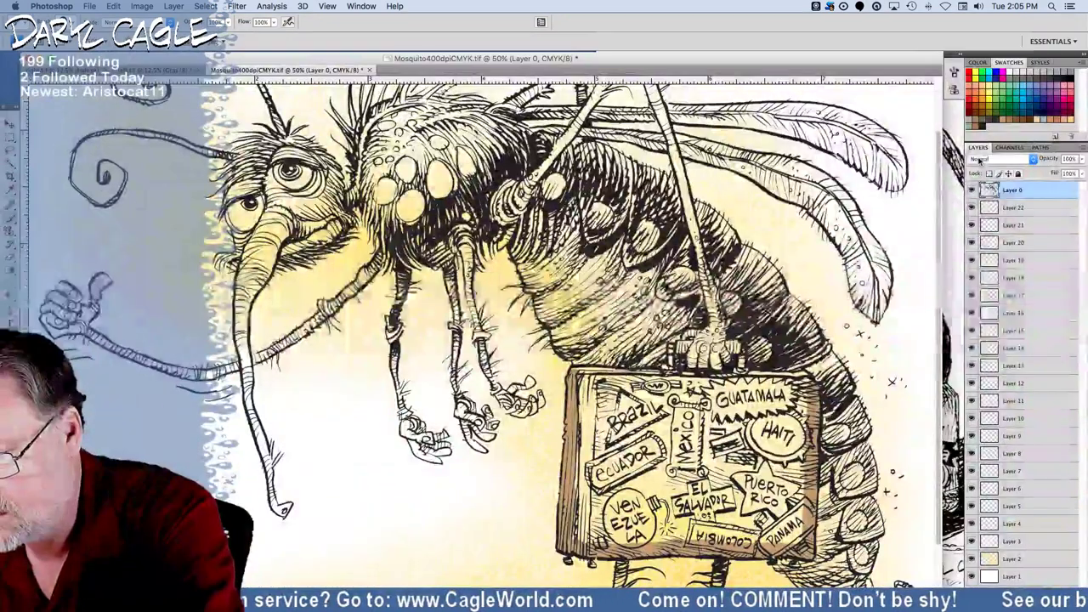
pyautogui.click(999, 159)
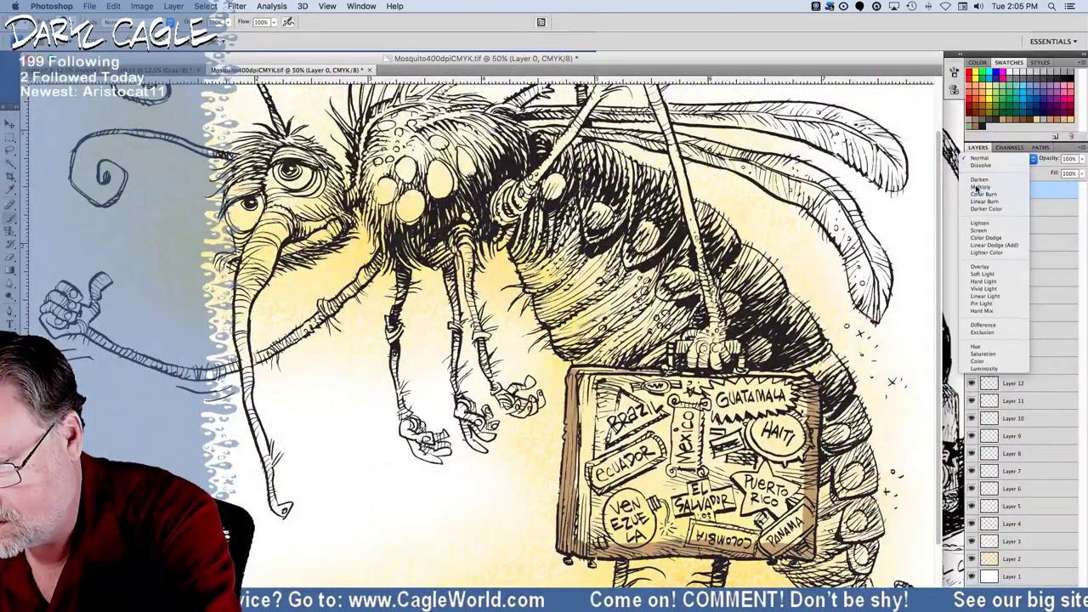
pyautogui.click(978, 191)
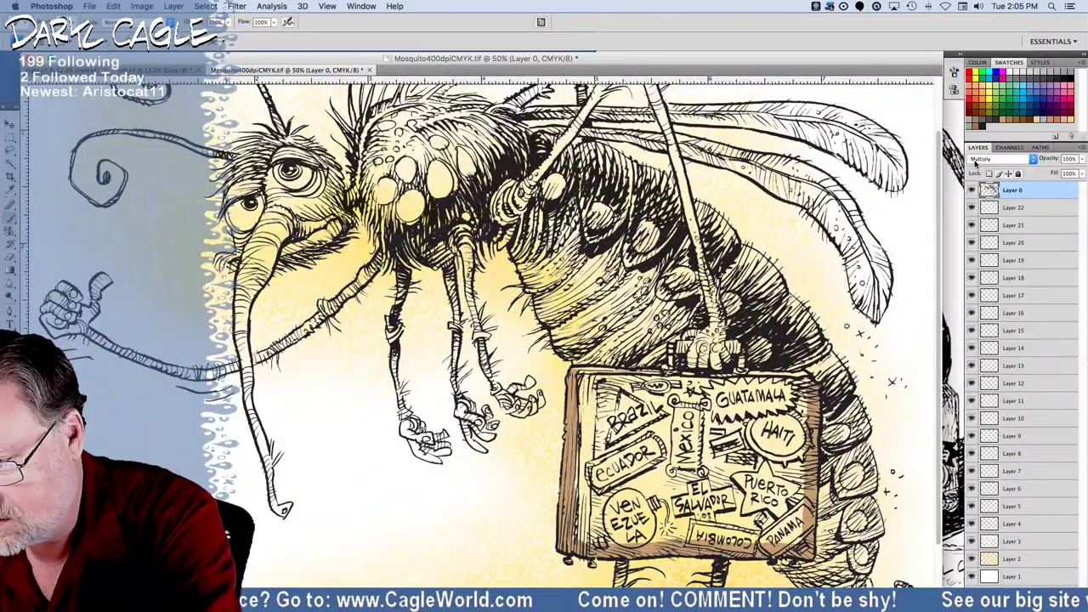
# Paint the suitcase's entire front, stickers included, and its handle brown on Layer 3, adjusting the brush size for each area.
pyautogui.click(1001, 543)
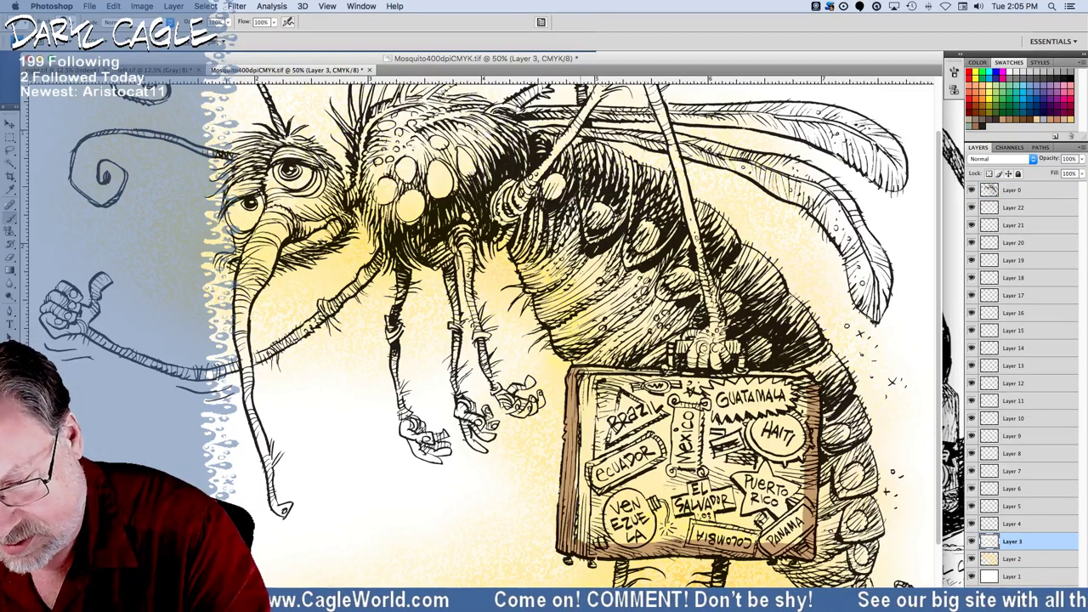
pyautogui.moveTo(576, 374)
pyautogui.mouseDown()
pyautogui.moveTo(808, 377)
pyautogui.moveTo(812, 423)
pyautogui.mouseUp()
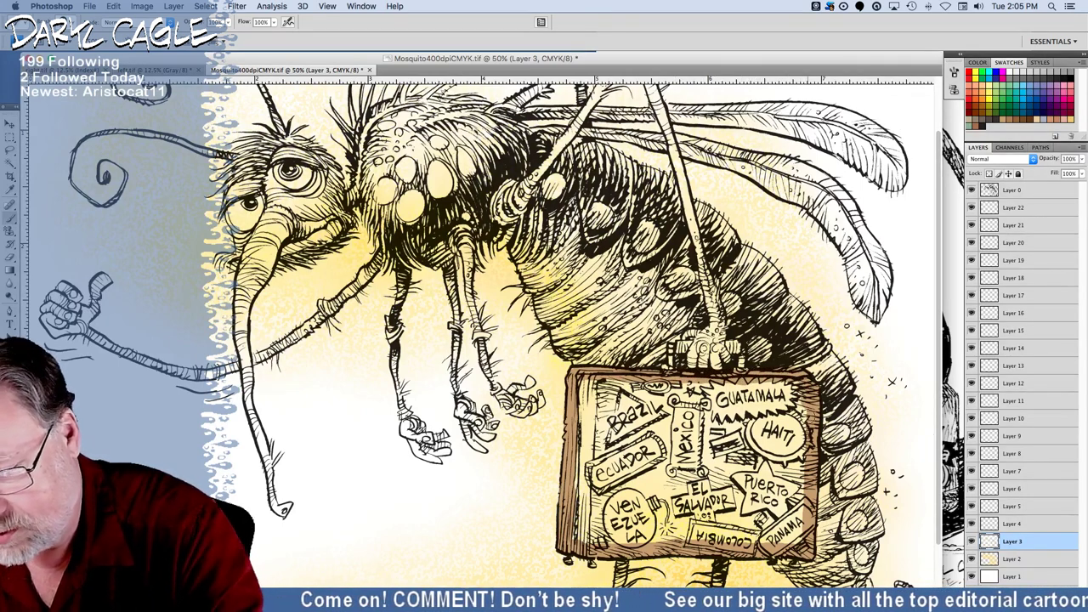
pyautogui.moveTo(583, 380)
pyautogui.mouseDown()
pyautogui.moveTo(583, 436)
pyautogui.moveTo(602, 404)
pyautogui.moveTo(622, 398)
pyautogui.moveTo(800, 391)
pyautogui.moveTo(798, 426)
pyautogui.mouseUp()
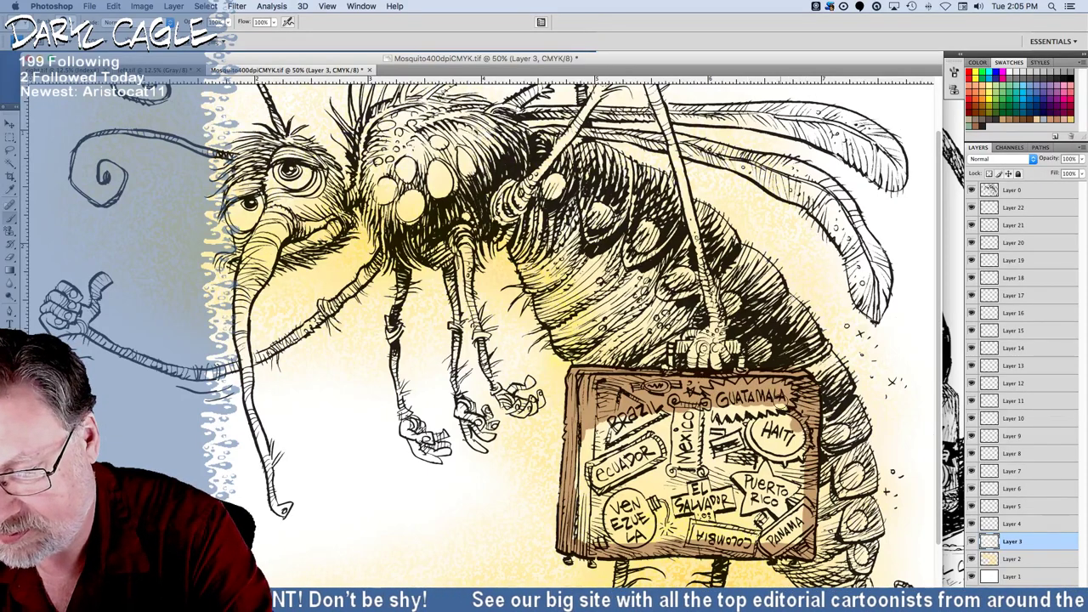
pyautogui.click(46, 23)
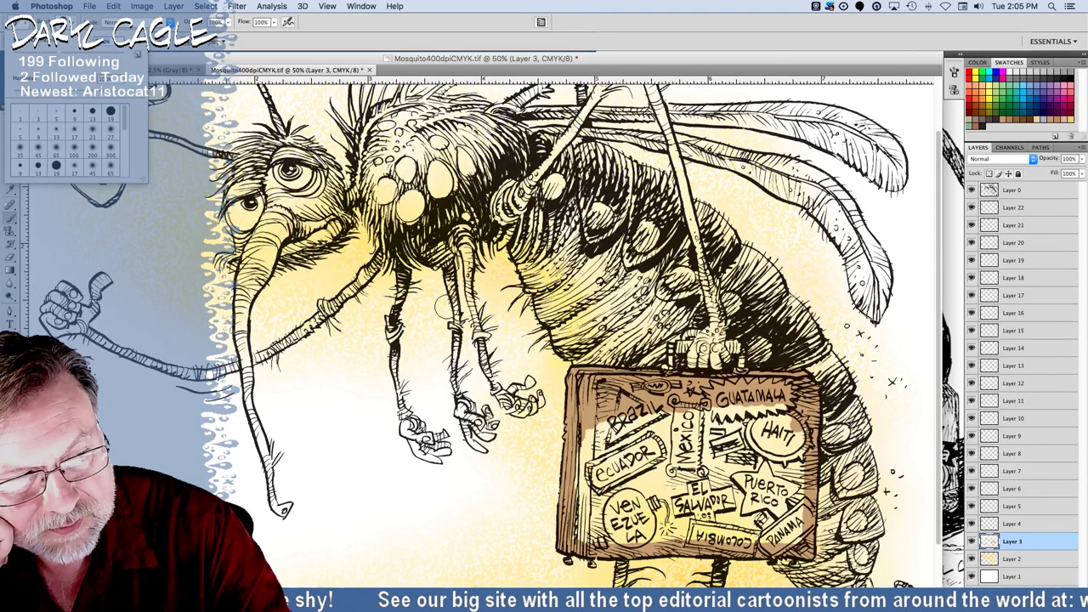
pyautogui.click(587, 424)
pyautogui.moveTo(593, 542)
pyautogui.mouseDown()
pyautogui.moveTo(605, 411)
pyautogui.moveTo(626, 425)
pyautogui.moveTo(627, 538)
pyautogui.moveTo(716, 504)
pyautogui.moveTo(687, 426)
pyautogui.moveTo(715, 471)
pyautogui.moveTo(758, 432)
pyautogui.moveTo(795, 463)
pyautogui.moveTo(792, 523)
pyautogui.moveTo(742, 530)
pyautogui.moveTo(741, 488)
pyautogui.moveTo(733, 494)
pyautogui.mouseUp()
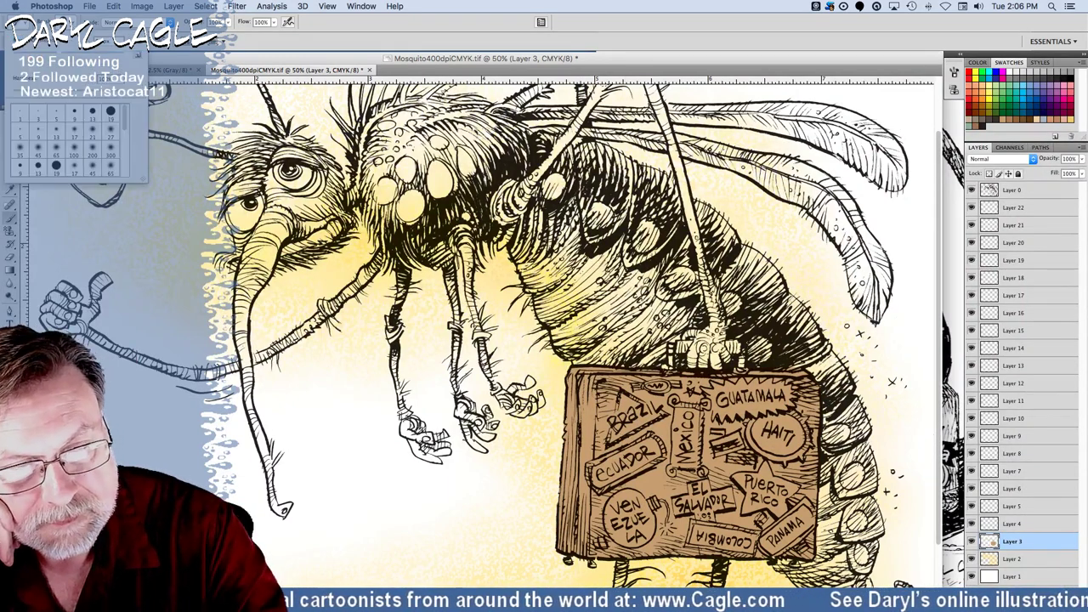
pyautogui.click(70, 24)
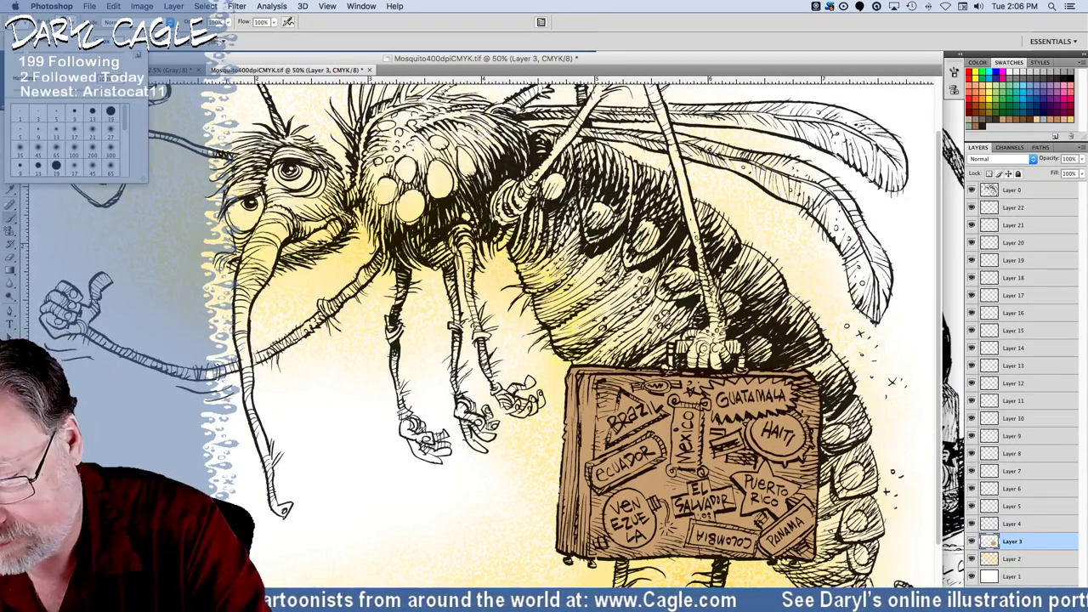
pyautogui.click(689, 345)
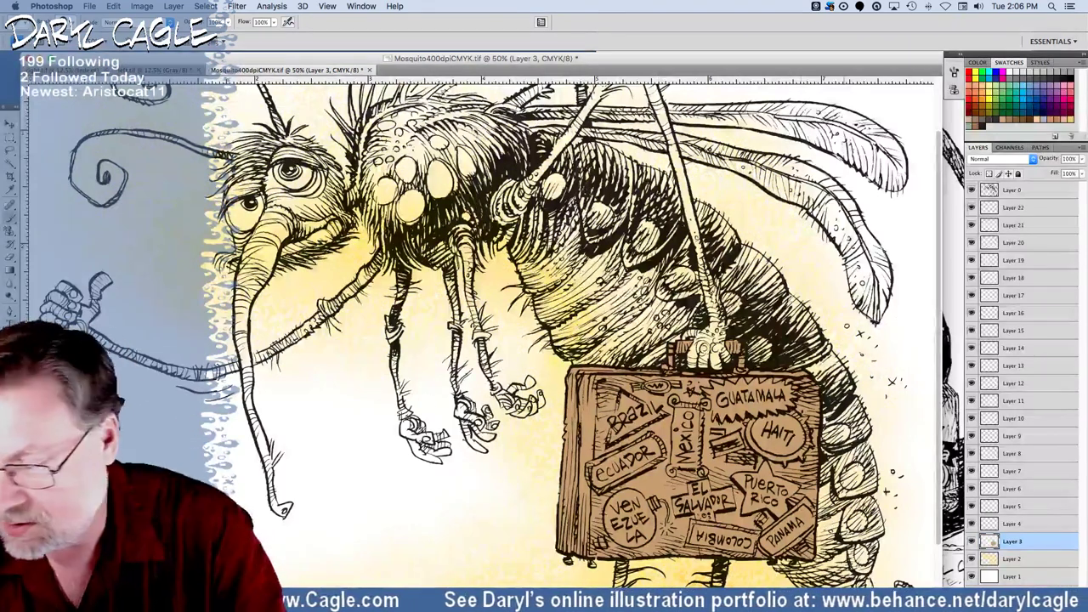
# Stamp a brown and a white speckled pattern over the suitcase on Layer 4 with the Pattern Stamp tool.
pyautogui.click(1009, 525)
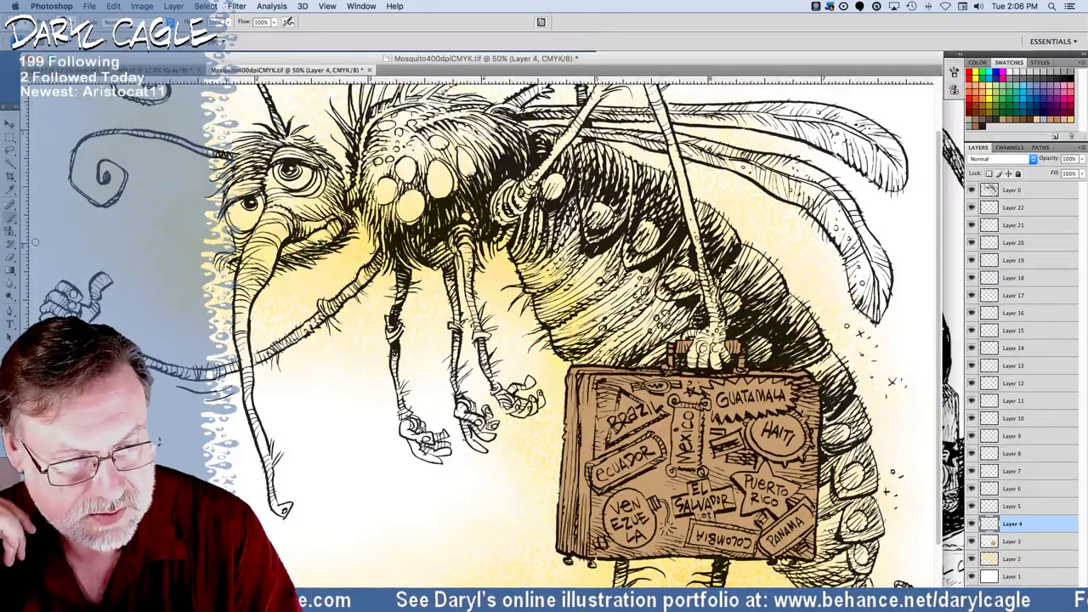
pyautogui.click(10, 230)
pyautogui.click(286, 26)
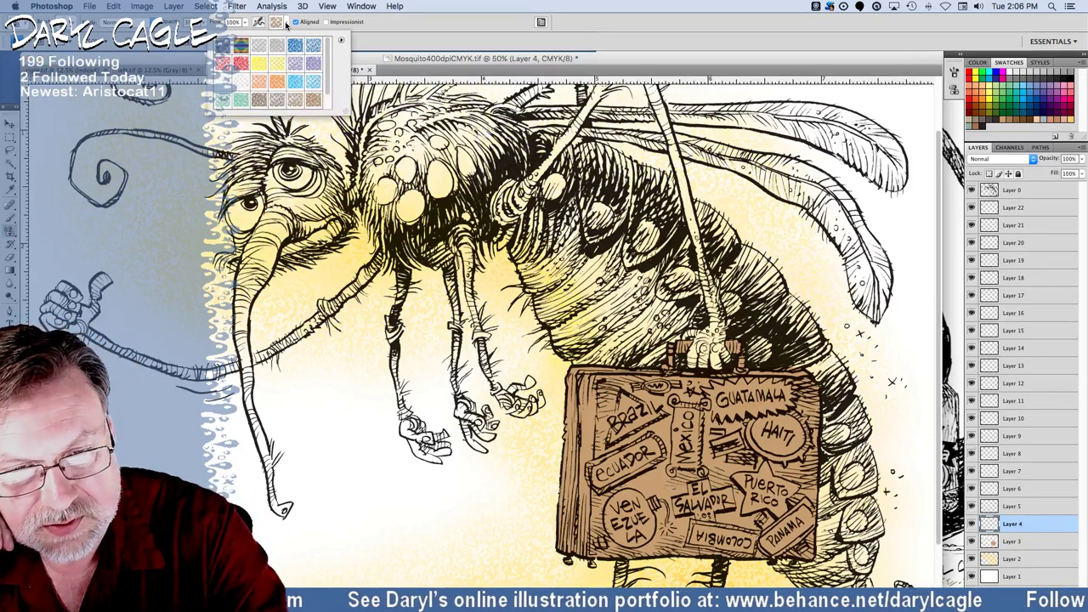
pyautogui.doubleClick(294, 100)
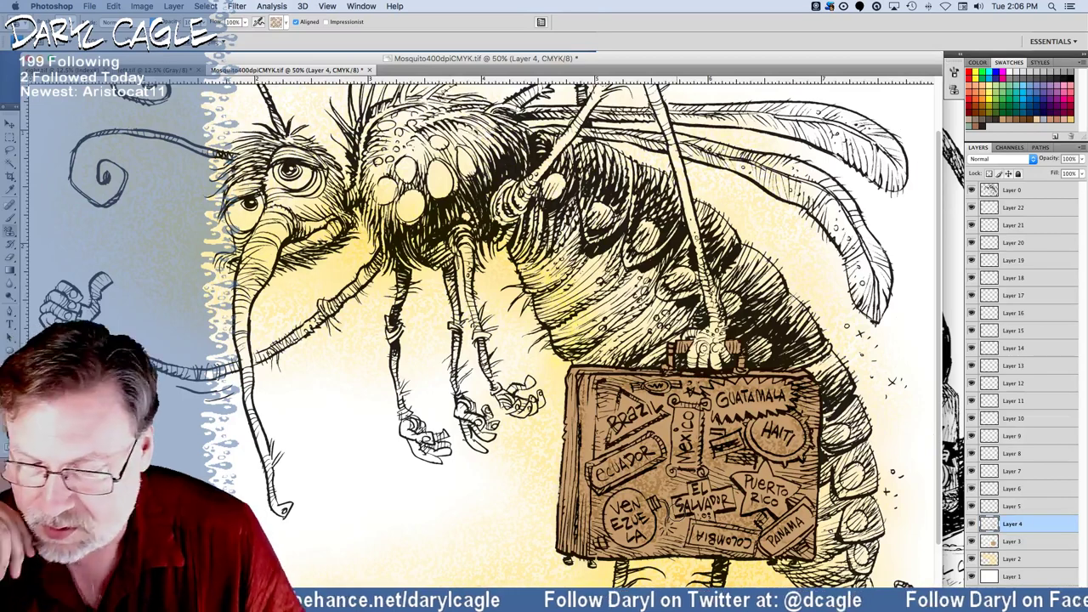
pyautogui.click(285, 24)
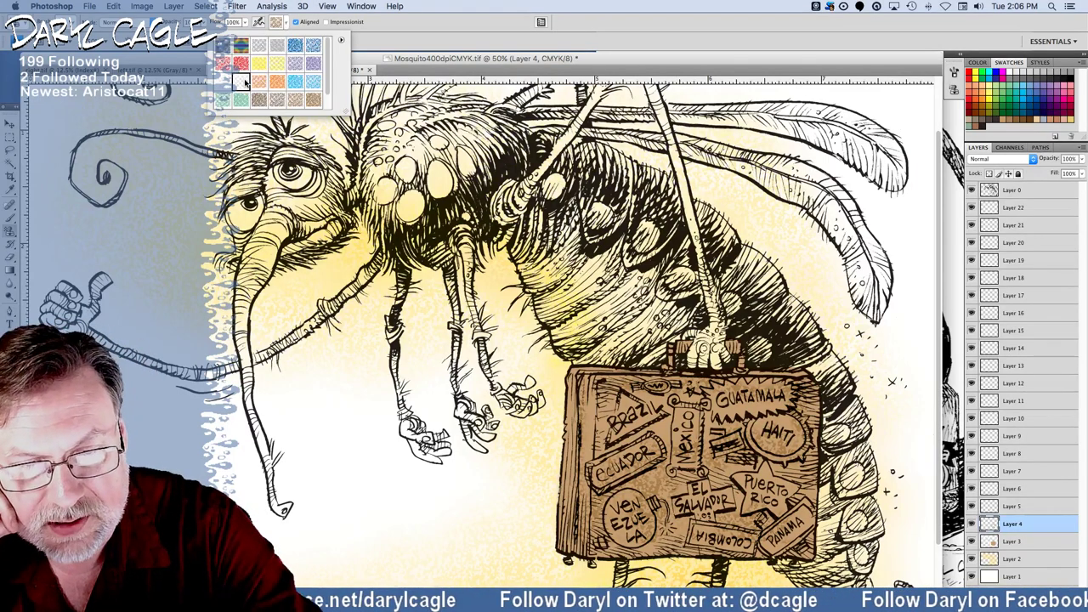
pyautogui.doubleClick(240, 82)
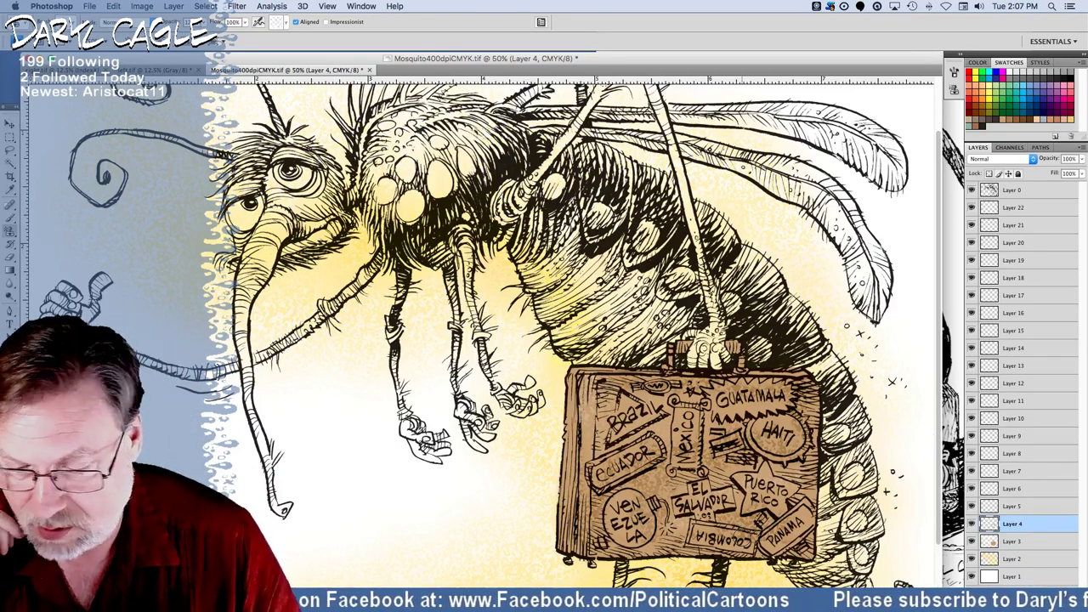
# Select Layer 5 and set the foreground color to CMYK 50, 40, 20, 0.
pyautogui.click(1007, 510)
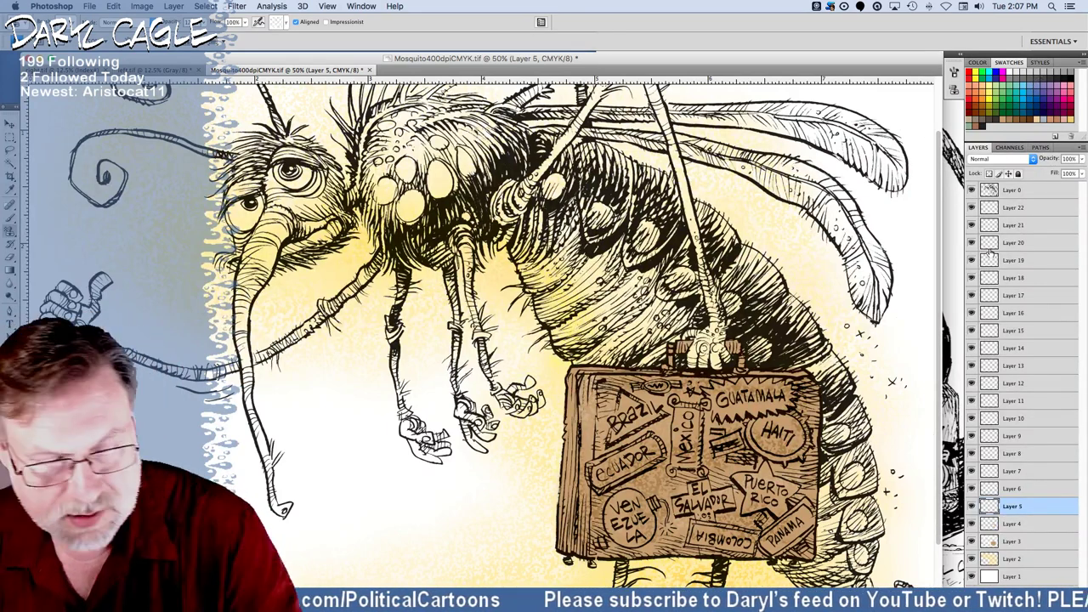
pyautogui.click(9, 427)
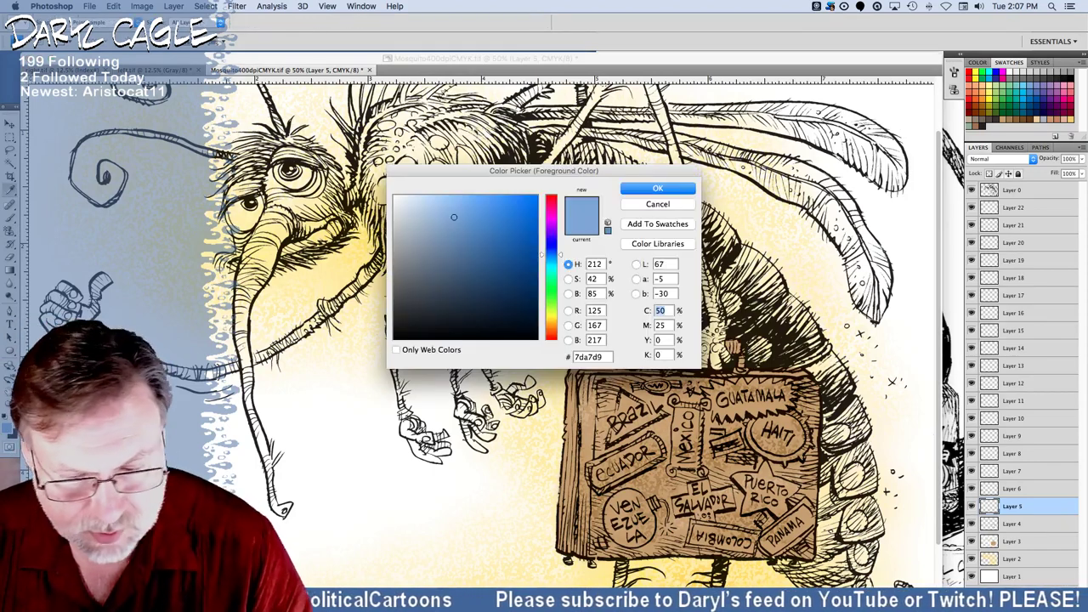
pyautogui.press('Tab')
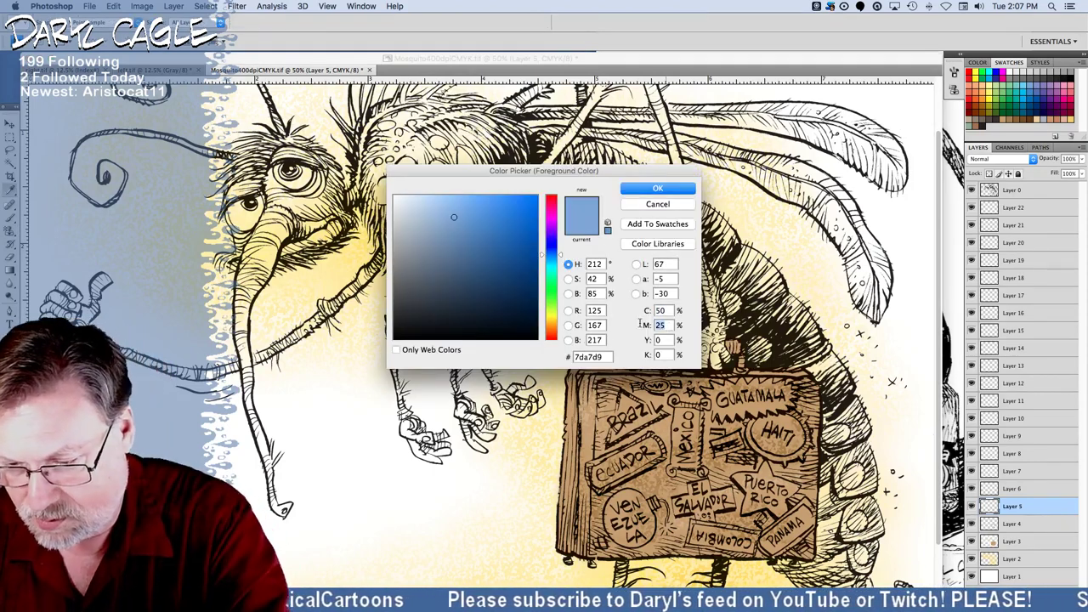
pyautogui.write('40')
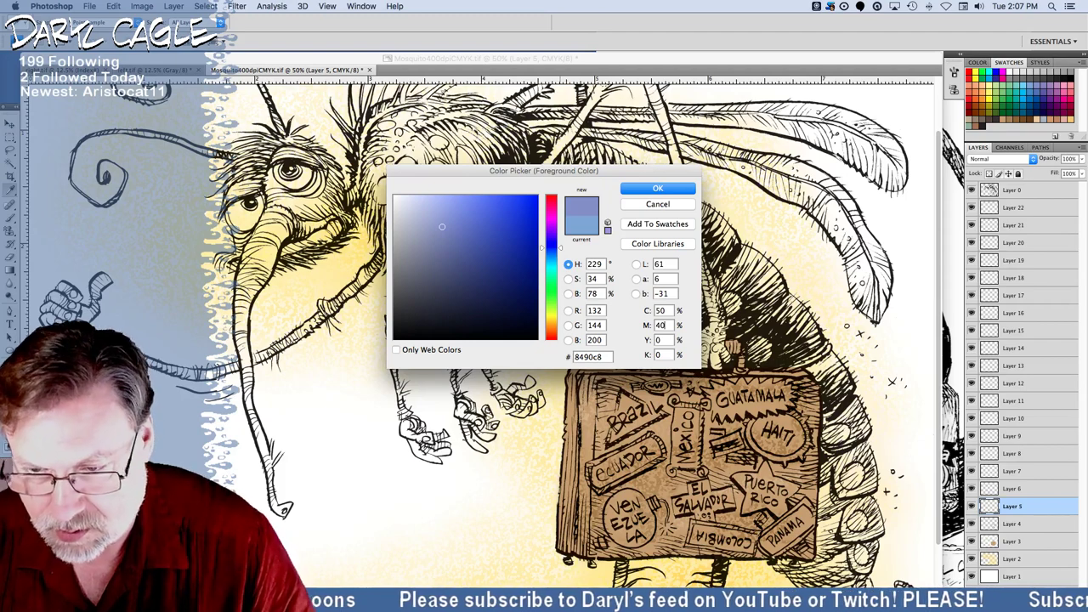
pyautogui.press('Tab')
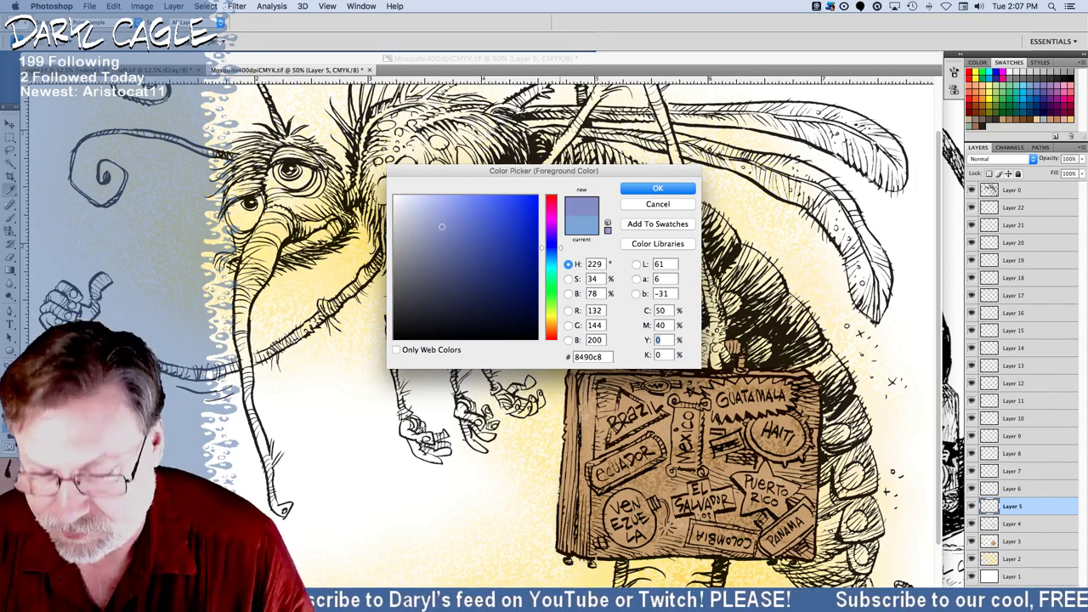
pyautogui.write('20')
pyautogui.press('Tab')
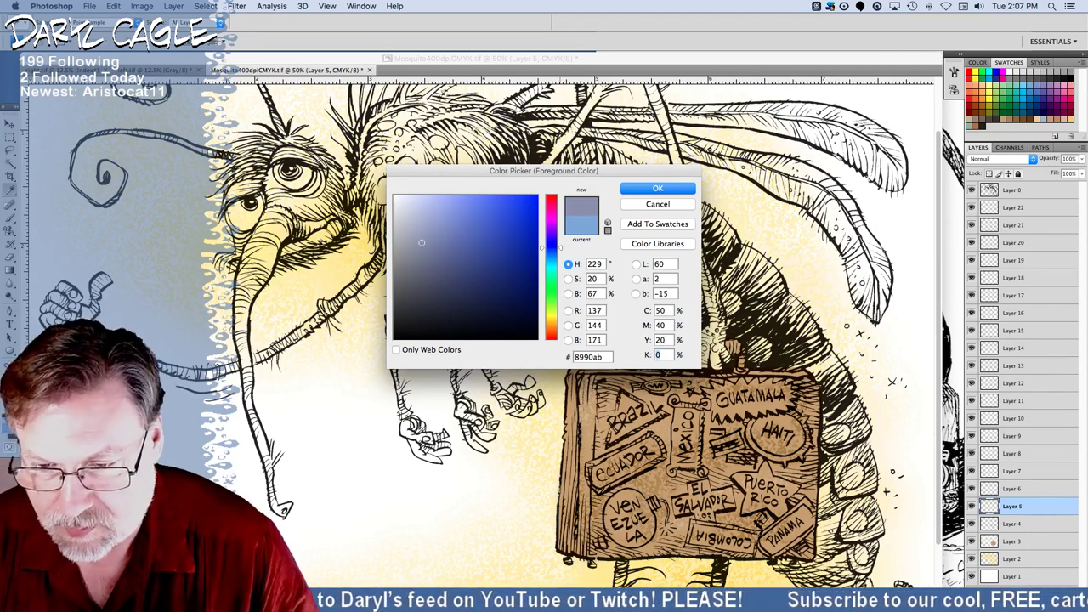
pyautogui.press('Tab')
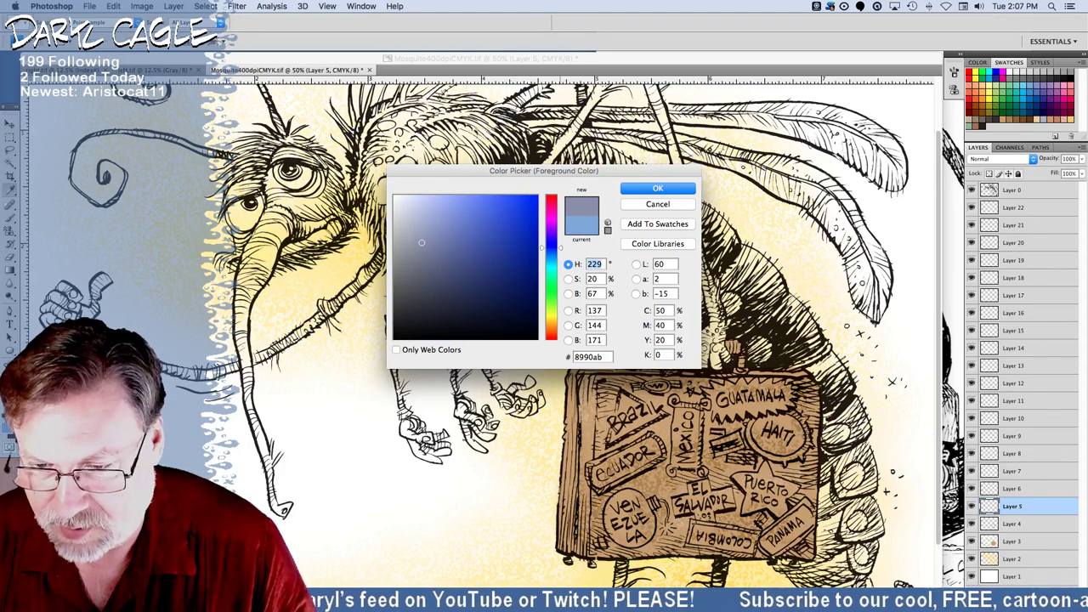
pyautogui.press('Return')
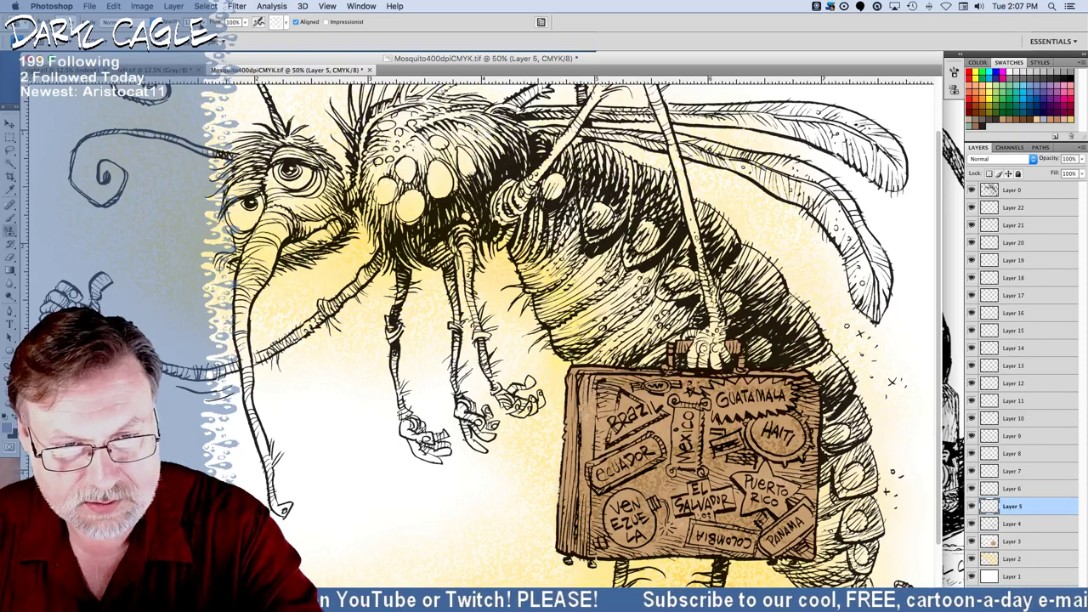
# Lighten the foreground color to the pale blue-violet acb4d6.
pyautogui.click(9, 432)
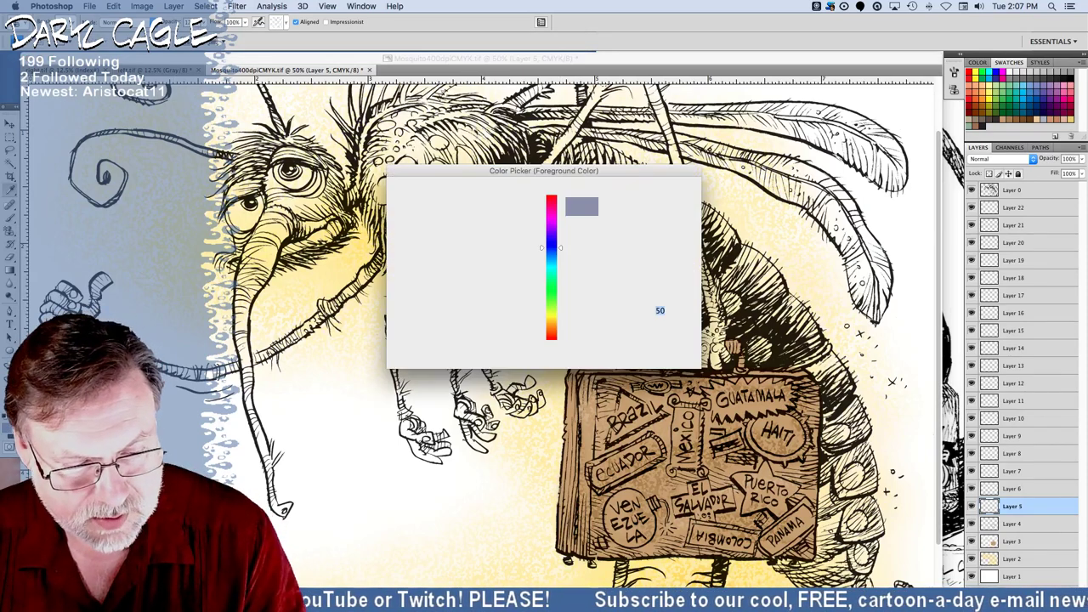
pyautogui.click(423, 227)
pyautogui.moveTo(422, 228); pyautogui.dragTo(421, 219)
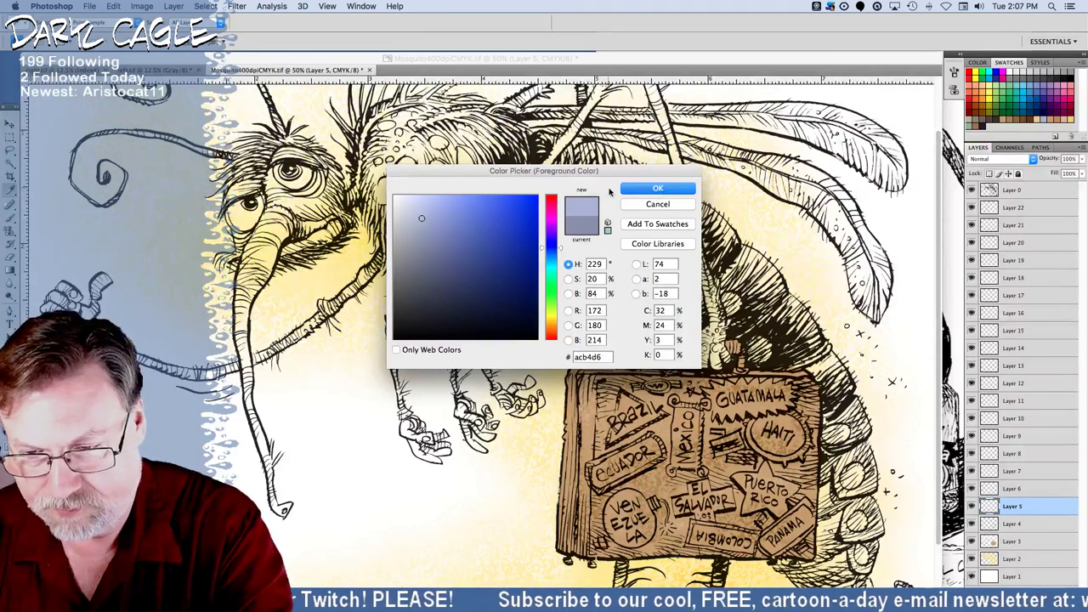
pyautogui.click(636, 189)
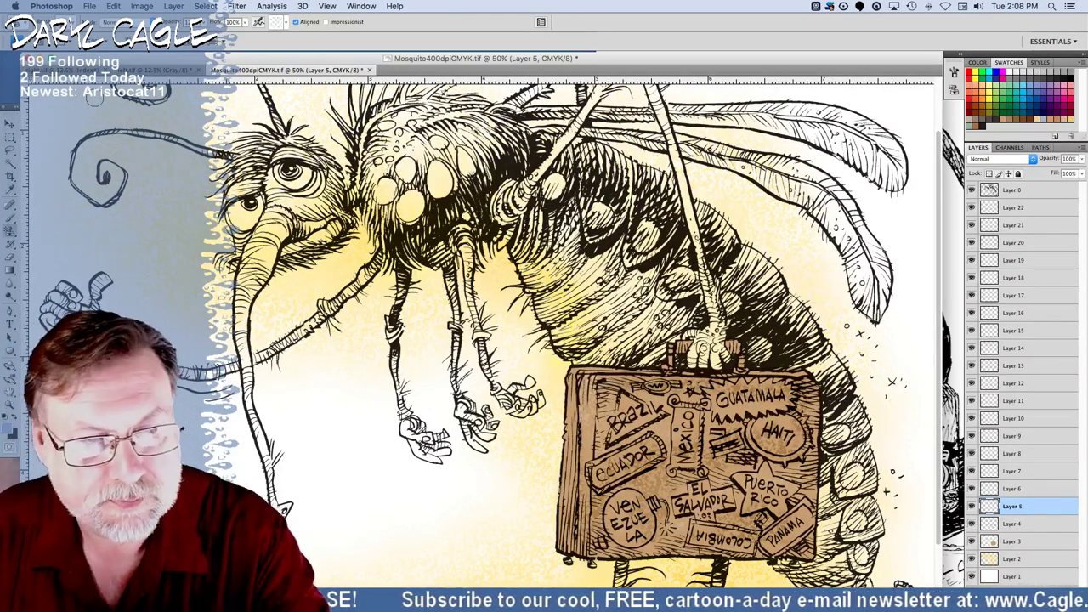
# Rename Layer 5 as Mosquito Base.
pyautogui.click(71, 24)
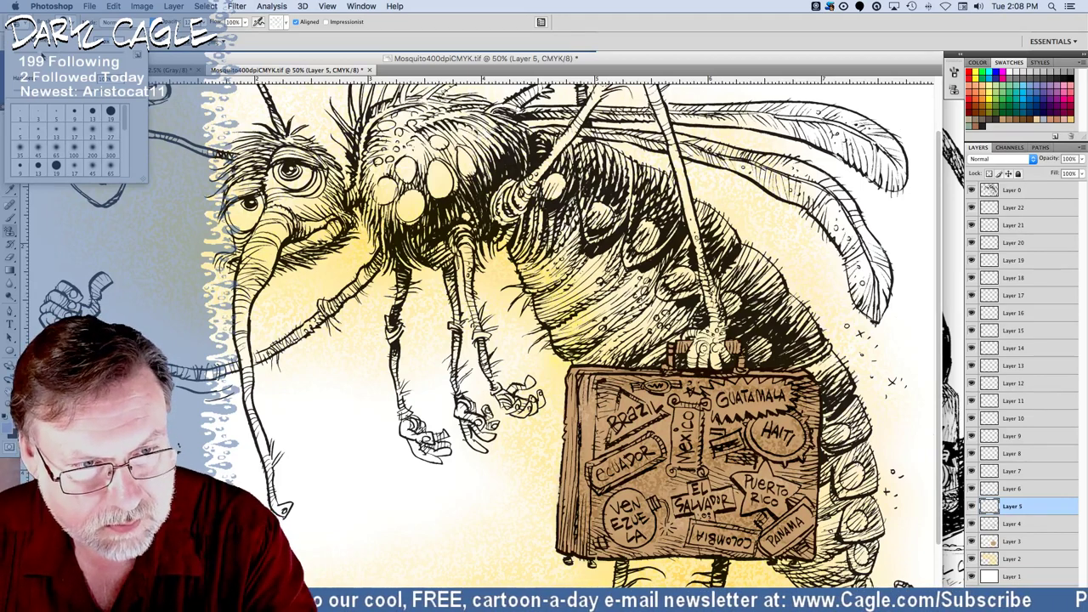
pyautogui.click(1008, 508)
pyautogui.doubleClick(1011, 507)
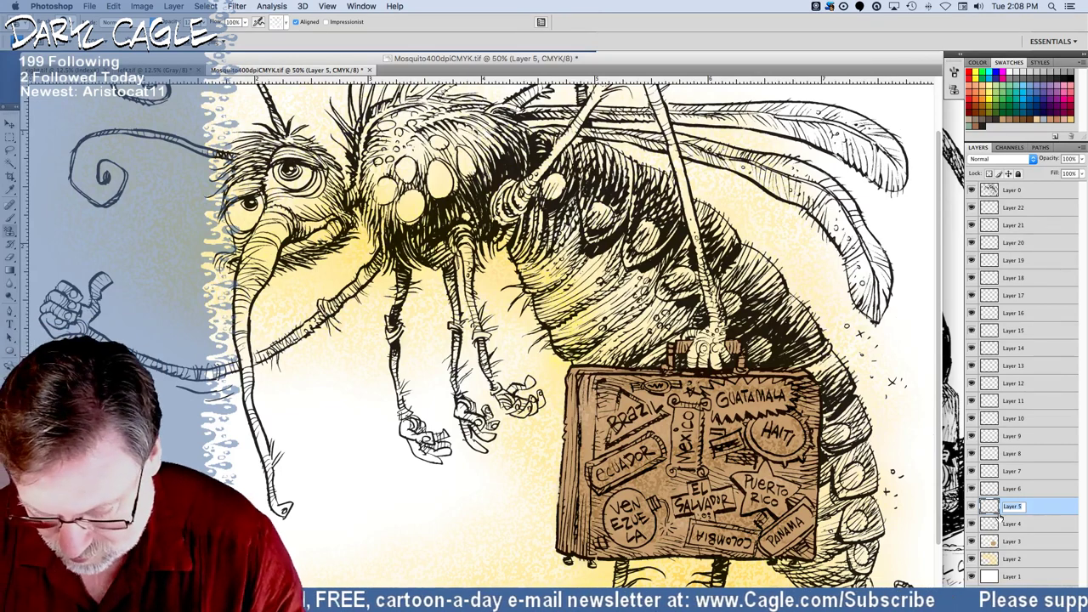
pyautogui.write('Mosq')
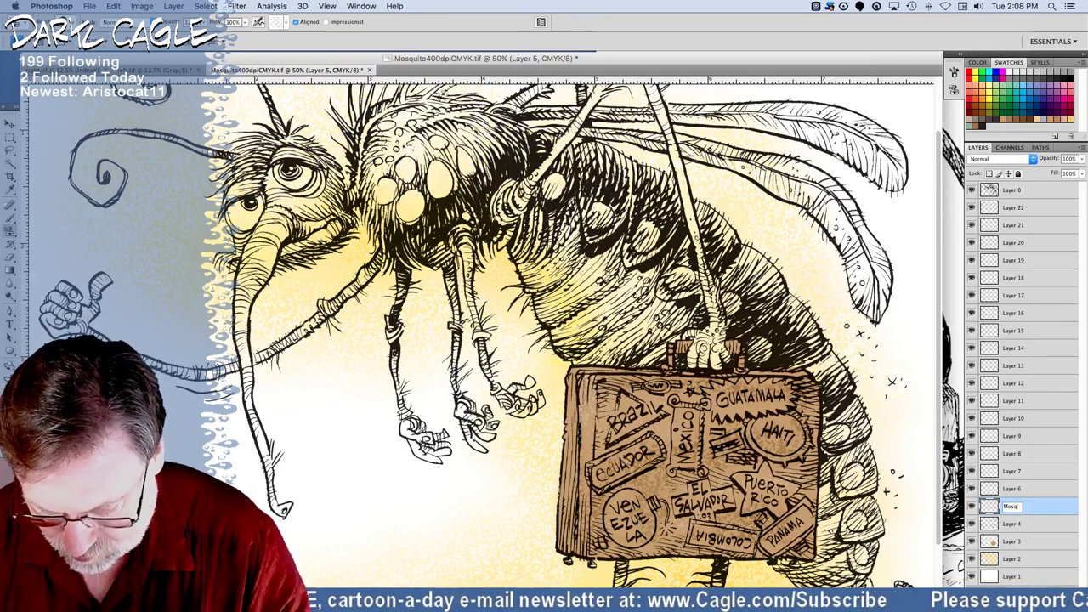
pyautogui.write('uito Bas')
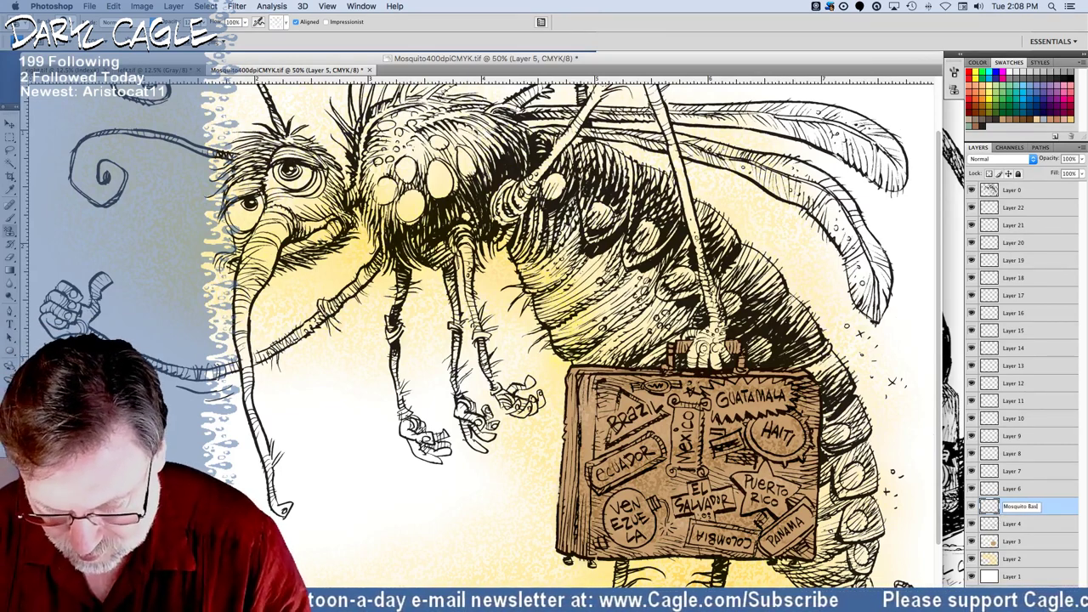
pyautogui.write('e')
pyautogui.press('Return')
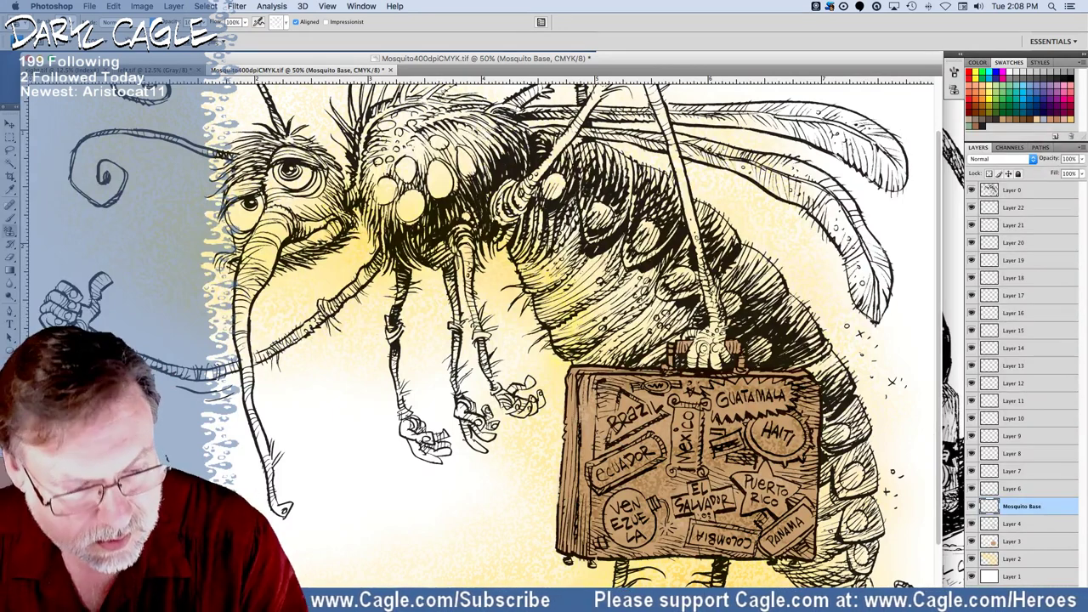
# Paint the mosquito's outstretched arm and long proboscis blue-violet on the Mosquito Base layer with the Brush tool.
pyautogui.click(11, 217)
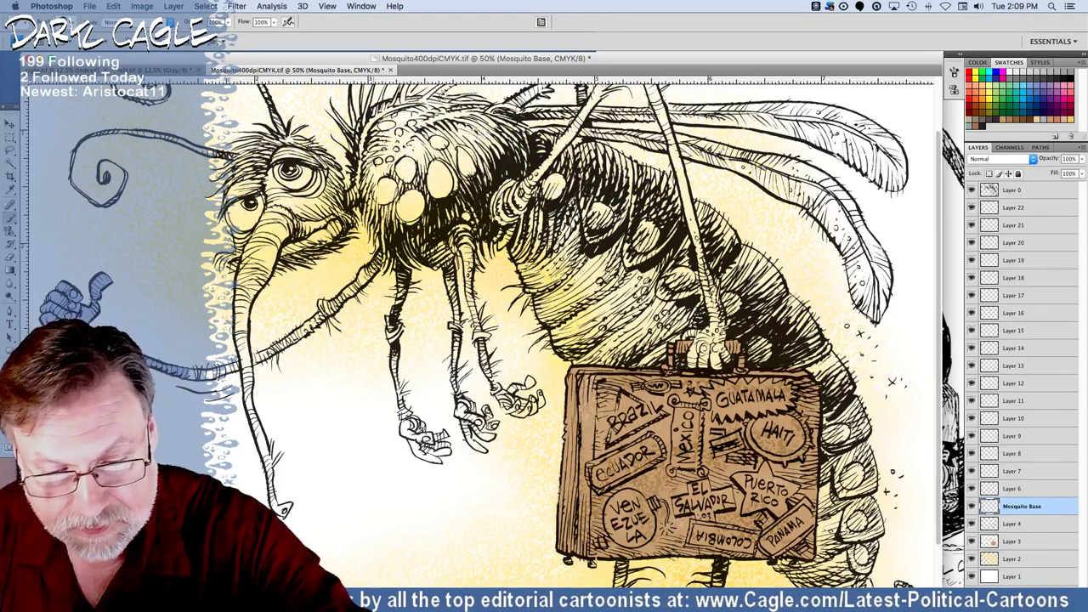
pyautogui.moveTo(375, 258)
pyautogui.mouseDown()
pyautogui.moveTo(384, 245)
pyautogui.moveTo(372, 264)
pyautogui.mouseUp()
pyautogui.moveTo(373, 266)
pyautogui.mouseDown()
pyautogui.moveTo(363, 280)
pyautogui.moveTo(386, 256)
pyautogui.moveTo(301, 335)
pyautogui.moveTo(309, 330)
pyautogui.moveTo(252, 364)
pyautogui.moveTo(265, 354)
pyautogui.moveTo(190, 372)
pyautogui.moveTo(205, 375)
pyautogui.mouseUp()
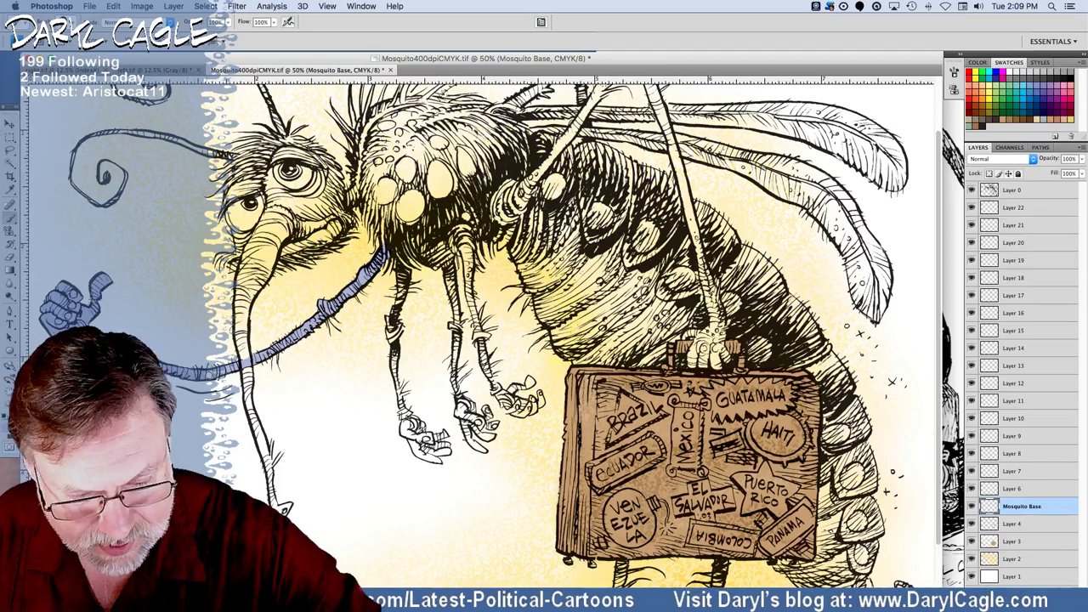
pyautogui.moveTo(242, 270); pyautogui.dragTo(240, 345)
pyautogui.moveTo(238, 302)
pyautogui.mouseDown()
pyautogui.moveTo(248, 407)
pyautogui.moveTo(269, 461)
pyautogui.mouseUp()
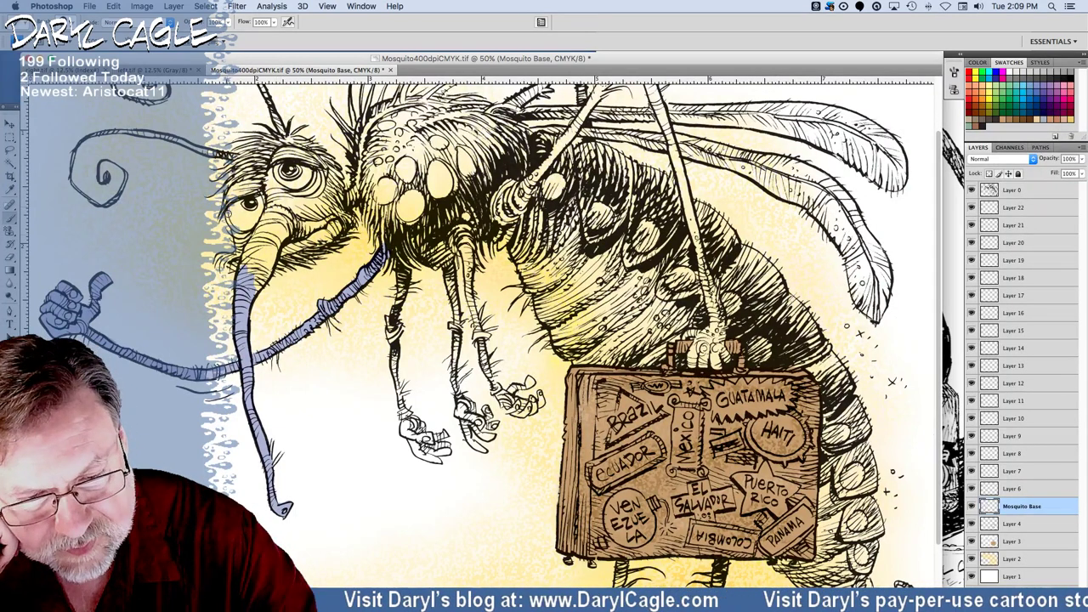
# Paint a blue-violet border inside the contour of the mosquito's head and along the neck and front edge of the thorax.
pyautogui.moveTo(228, 212)
pyautogui.mouseDown()
pyautogui.moveTo(247, 233)
pyautogui.moveTo(236, 255)
pyautogui.moveTo(247, 248)
pyautogui.moveTo(216, 259)
pyautogui.moveTo(258, 288)
pyautogui.moveTo(294, 255)
pyautogui.moveTo(342, 242)
pyautogui.moveTo(347, 208)
pyautogui.mouseUp()
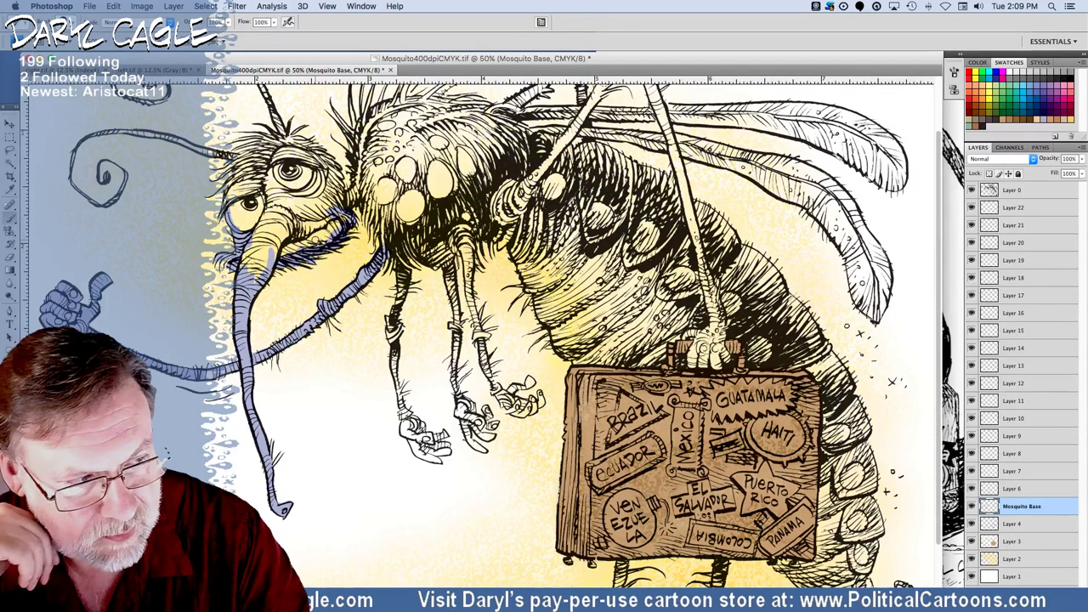
pyautogui.moveTo(256, 151); pyautogui.dragTo(226, 205)
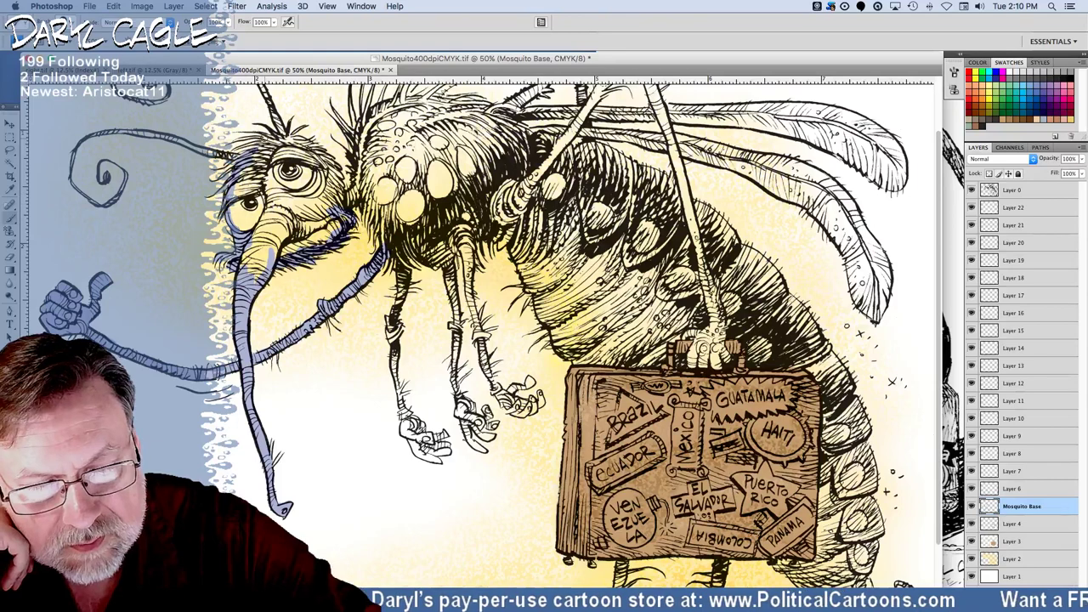
pyautogui.moveTo(250, 152)
pyautogui.mouseDown()
pyautogui.moveTo(302, 143)
pyautogui.moveTo(338, 174)
pyautogui.moveTo(340, 219)
pyautogui.moveTo(355, 200)
pyautogui.mouseUp()
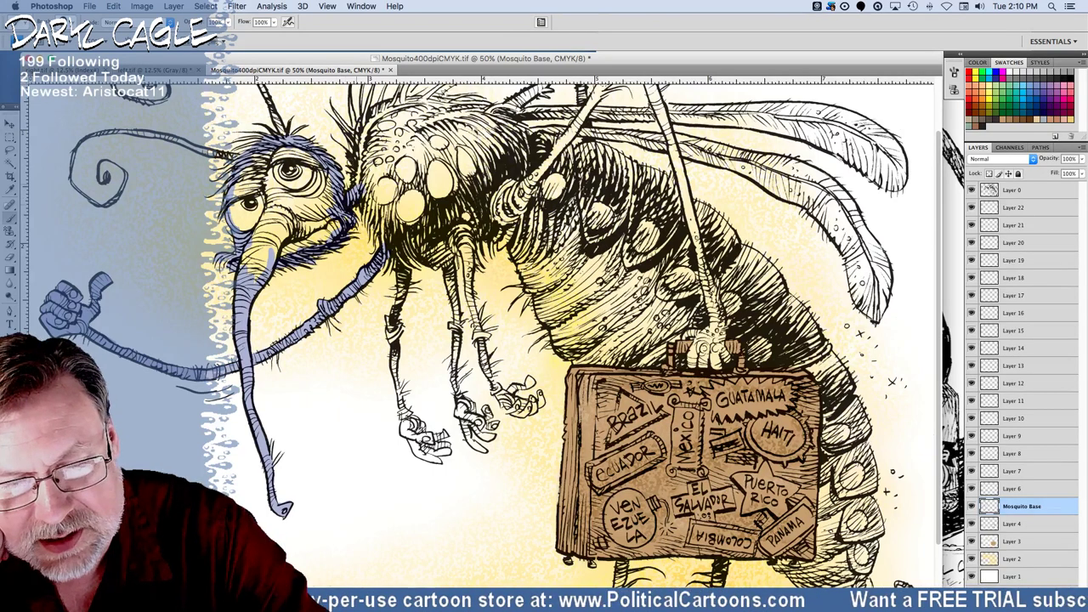
pyautogui.moveTo(362, 126)
pyautogui.mouseDown()
pyautogui.moveTo(353, 170)
pyautogui.moveTo(365, 210)
pyautogui.moveTo(386, 247)
pyautogui.moveTo(396, 242)
pyautogui.mouseUp()
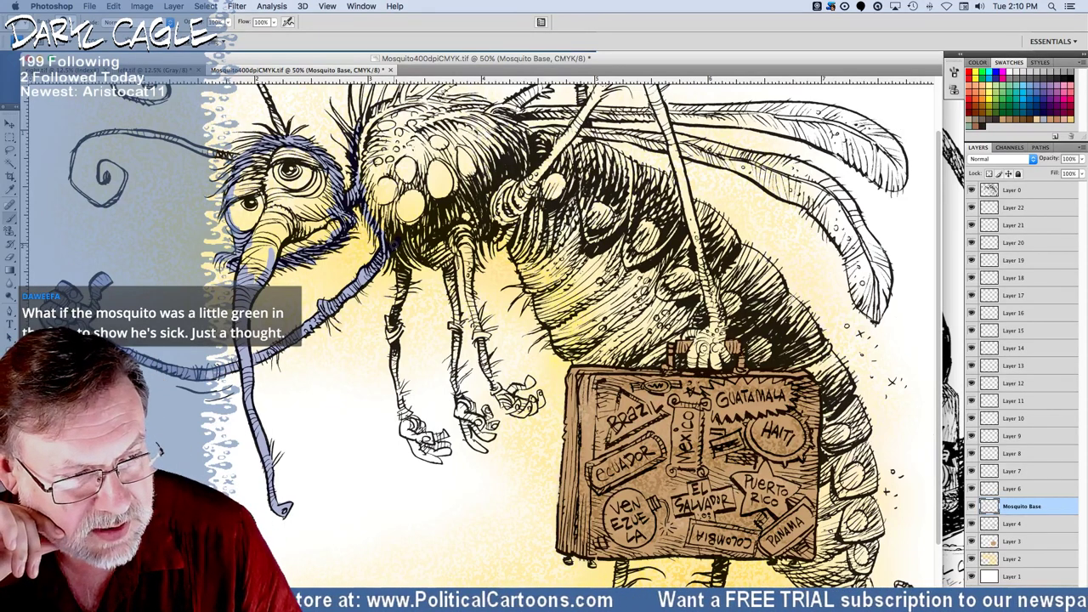
# Fill the three limbs hanging below the thorax, including their hands, with blue-violet brush strokes.
pyautogui.moveTo(394, 244)
pyautogui.mouseDown()
pyautogui.moveTo(404, 277)
pyautogui.moveTo(393, 338)
pyautogui.moveTo(388, 319)
pyautogui.moveTo(398, 398)
pyautogui.moveTo(405, 437)
pyautogui.moveTo(419, 435)
pyautogui.mouseUp()
pyautogui.moveTo(413, 416)
pyautogui.mouseDown()
pyautogui.moveTo(422, 457)
pyautogui.moveTo(437, 454)
pyautogui.mouseUp()
pyautogui.moveTo(435, 458); pyautogui.dragTo(442, 452)
pyautogui.moveTo(435, 445)
pyautogui.mouseDown()
pyautogui.moveTo(450, 449)
pyautogui.moveTo(433, 443)
pyautogui.moveTo(447, 434)
pyautogui.mouseUp()
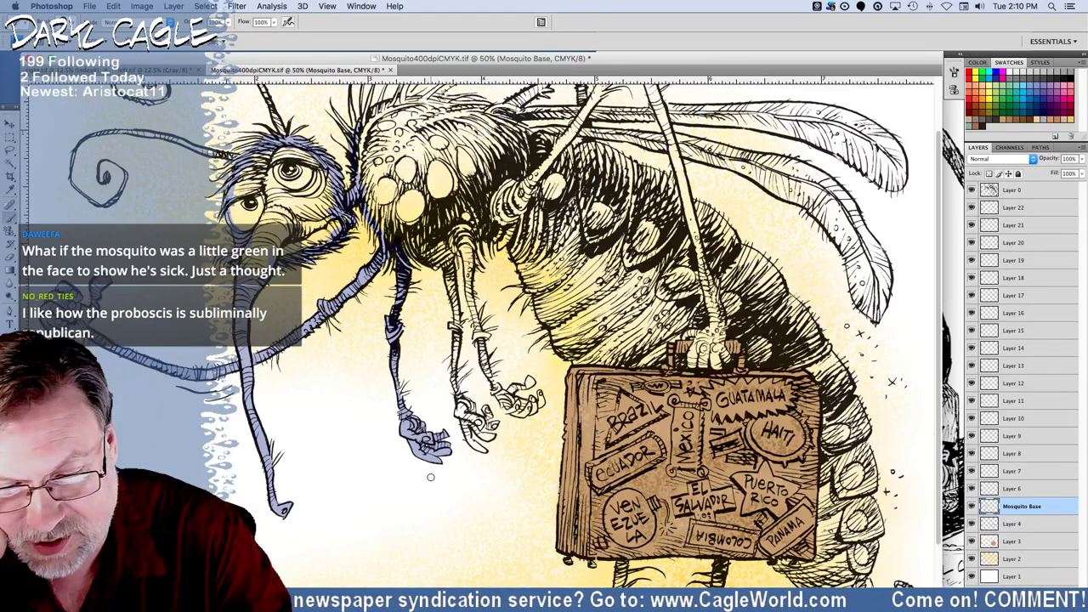
pyautogui.moveTo(448, 261)
pyautogui.mouseDown()
pyautogui.moveTo(456, 398)
pyautogui.moveTo(483, 451)
pyautogui.moveTo(470, 429)
pyautogui.moveTo(498, 430)
pyautogui.moveTo(484, 407)
pyautogui.mouseUp()
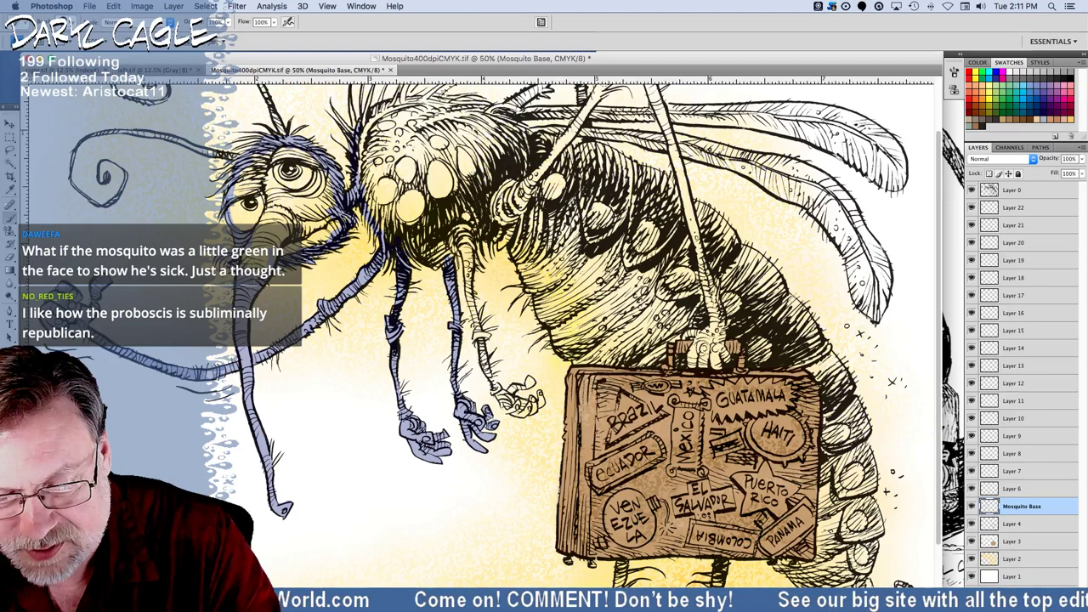
pyautogui.moveTo(464, 242)
pyautogui.mouseDown()
pyautogui.moveTo(488, 340)
pyautogui.moveTo(483, 367)
pyautogui.moveTo(508, 411)
pyautogui.moveTo(515, 398)
pyautogui.moveTo(517, 415)
pyautogui.moveTo(529, 403)
pyautogui.moveTo(519, 402)
pyautogui.moveTo(534, 412)
pyautogui.moveTo(540, 394)
pyautogui.moveTo(515, 389)
pyautogui.moveTo(531, 377)
pyautogui.mouseUp()
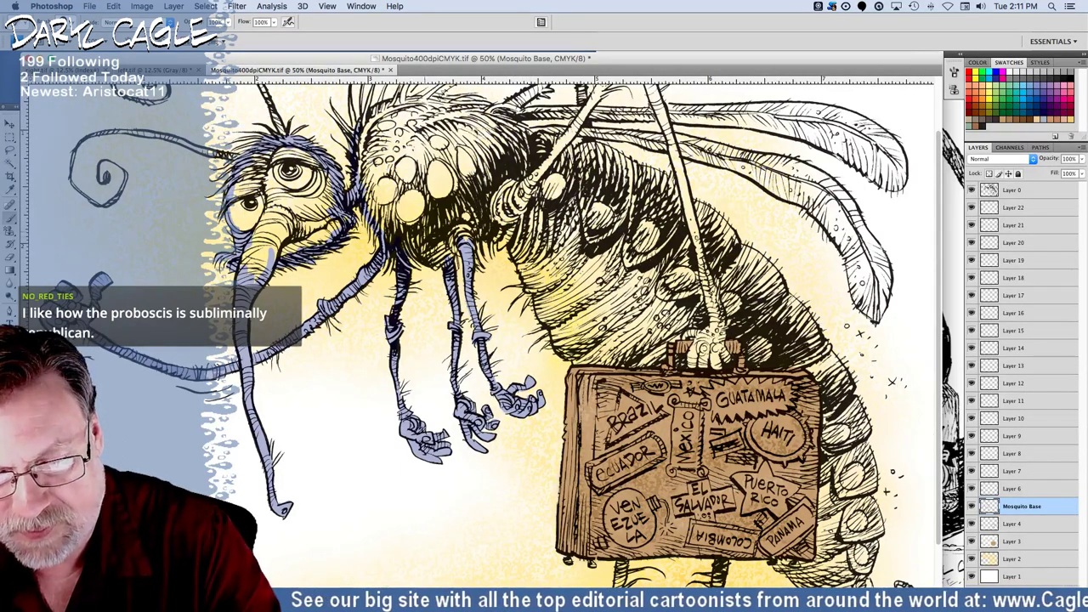
# Paint blue-violet along the thorax's underside, around the upper abdomen's edges and over the hand gripping the suitcase.
pyautogui.moveTo(403, 256)
pyautogui.mouseDown()
pyautogui.moveTo(414, 245)
pyautogui.moveTo(436, 265)
pyautogui.mouseUp()
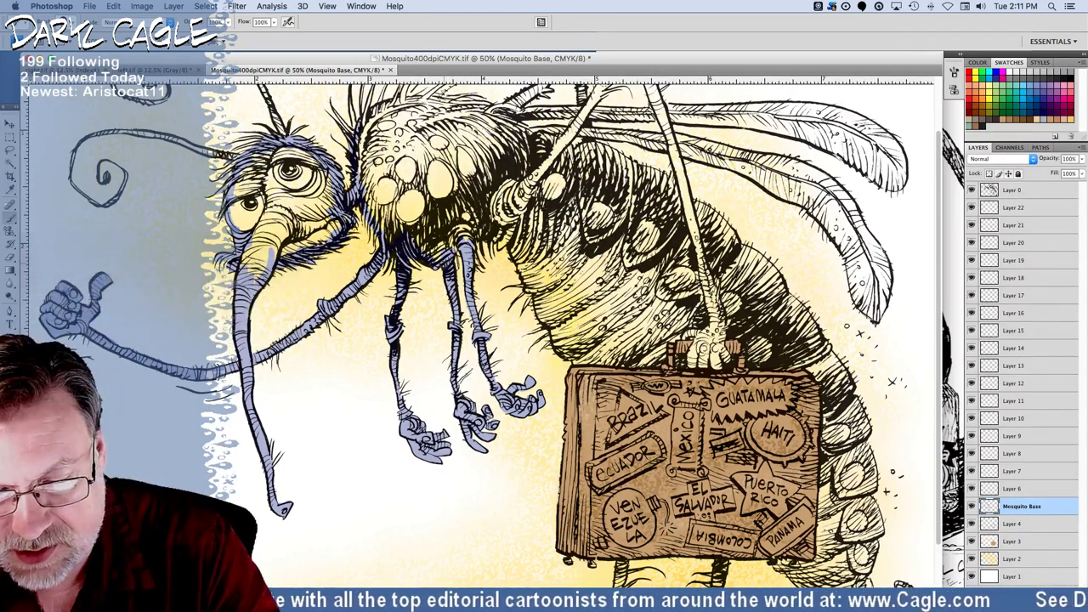
pyautogui.moveTo(448, 256)
pyautogui.mouseDown()
pyautogui.moveTo(488, 237)
pyautogui.moveTo(510, 244)
pyautogui.moveTo(542, 320)
pyautogui.moveTo(585, 368)
pyautogui.mouseUp()
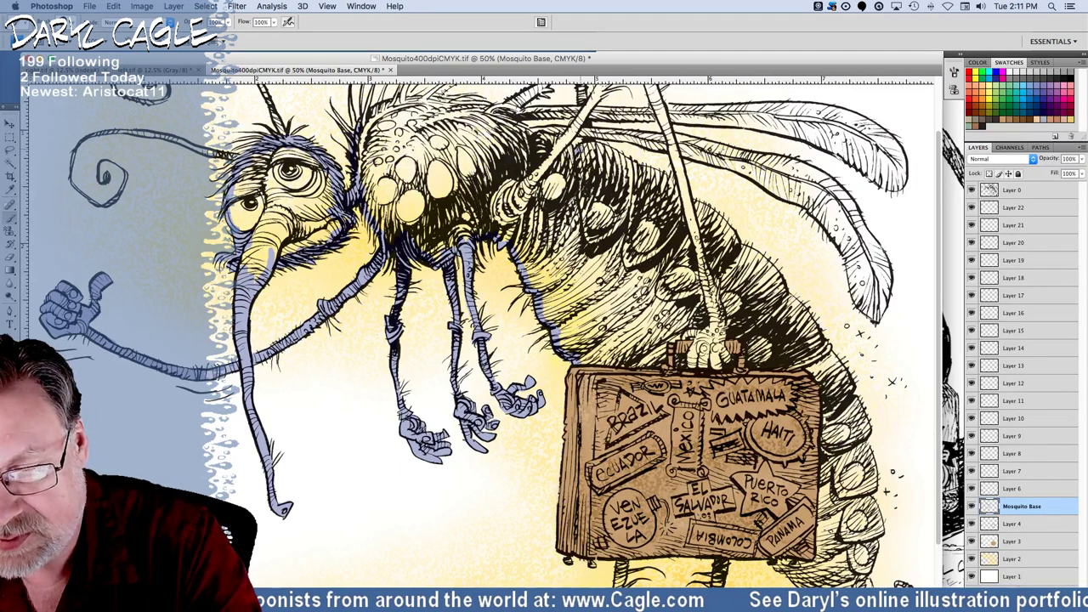
pyautogui.moveTo(615, 152)
pyautogui.mouseDown()
pyautogui.moveTo(581, 147)
pyautogui.moveTo(658, 175)
pyautogui.moveTo(685, 208)
pyautogui.moveTo(725, 226)
pyautogui.moveTo(743, 264)
pyautogui.moveTo(755, 251)
pyautogui.moveTo(769, 265)
pyautogui.moveTo(818, 343)
pyautogui.moveTo(816, 357)
pyautogui.moveTo(779, 367)
pyautogui.moveTo(753, 361)
pyautogui.moveTo(738, 332)
pyautogui.moveTo(725, 337)
pyautogui.moveTo(719, 364)
pyautogui.moveTo(686, 366)
pyautogui.moveTo(690, 348)
pyautogui.moveTo(677, 364)
pyautogui.moveTo(704, 330)
pyautogui.moveTo(670, 337)
pyautogui.moveTo(654, 366)
pyautogui.moveTo(614, 368)
pyautogui.mouseUp()
pyautogui.moveTo(620, 358); pyautogui.dragTo(588, 366)
pyautogui.moveTo(594, 355); pyautogui.dragTo(581, 365)
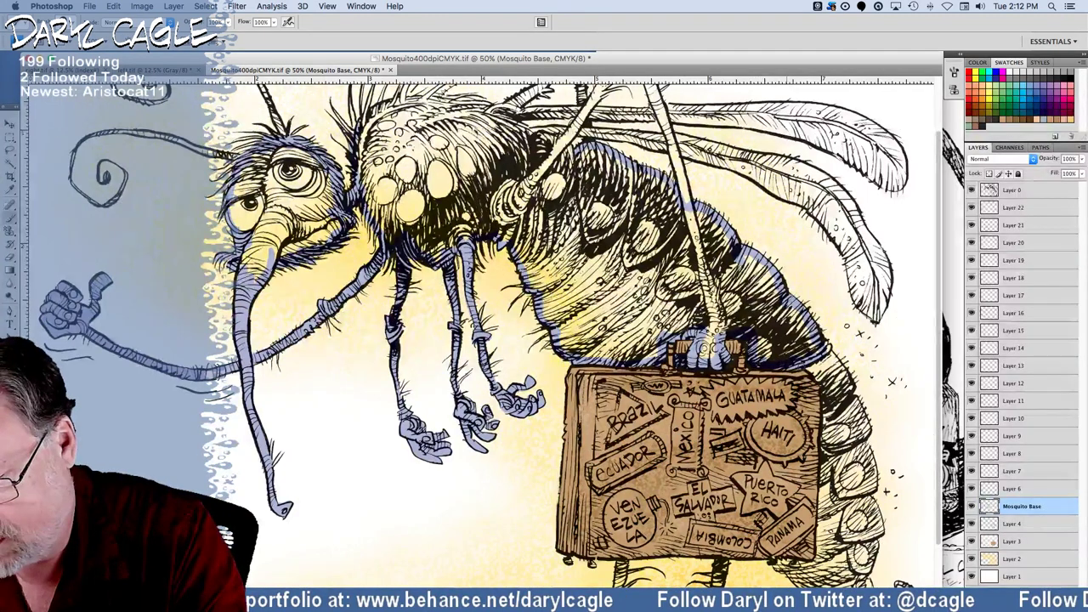
# Continue the blue-violet edge around the lower abdomen and curled tail, and paint the standing legs and feet.
pyautogui.moveTo(804, 367)
pyautogui.mouseDown()
pyautogui.moveTo(817, 374)
pyautogui.moveTo(830, 342)
pyautogui.moveTo(842, 363)
pyautogui.mouseUp()
pyautogui.moveTo(836, 380)
pyautogui.mouseDown()
pyautogui.moveTo(848, 355)
pyautogui.moveTo(852, 376)
pyautogui.moveTo(826, 427)
pyautogui.moveTo(850, 418)
pyautogui.moveTo(866, 427)
pyautogui.moveTo(849, 446)
pyautogui.moveTo(833, 440)
pyautogui.mouseUp()
pyautogui.moveTo(834, 418); pyautogui.dragTo(817, 544)
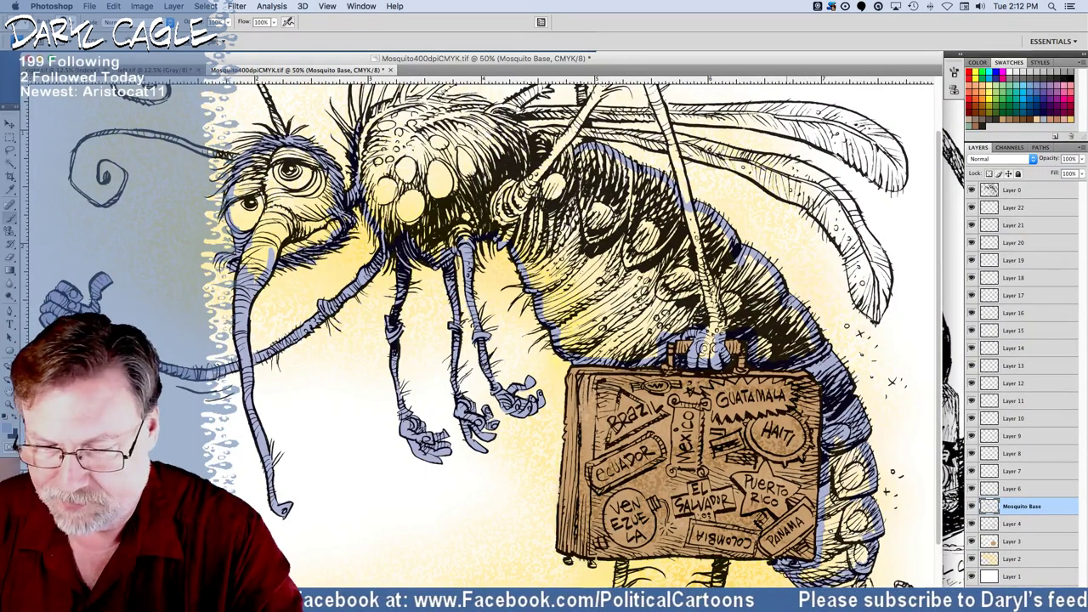
pyautogui.moveTo(562, 427); pyautogui.dragTo(561, 419)
pyautogui.scroll(-5, 561, 419)
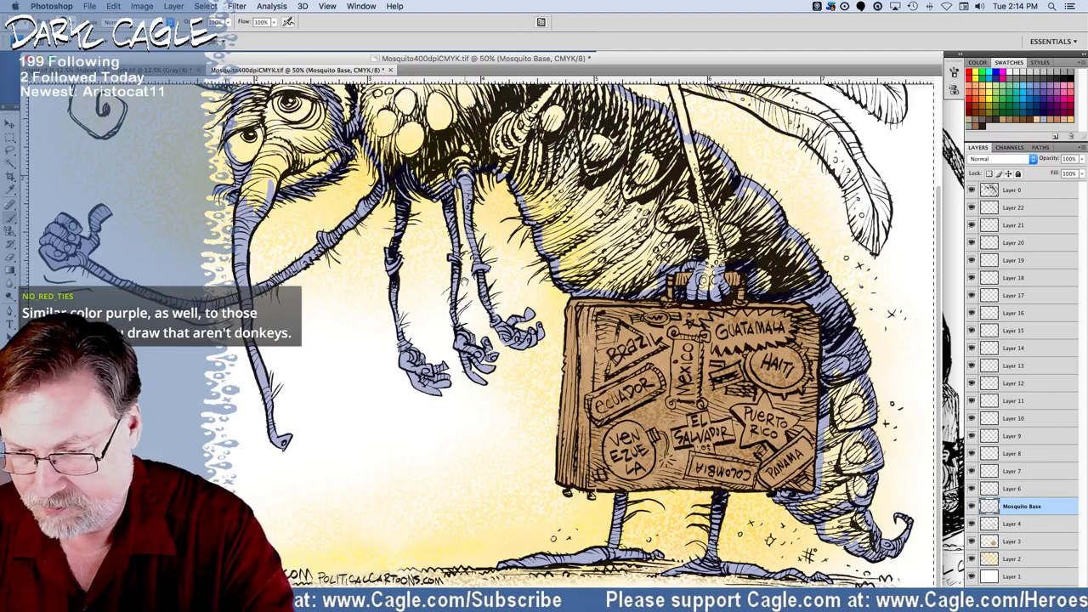
pyautogui.moveTo(465, 280); pyautogui.dragTo(464, 418)
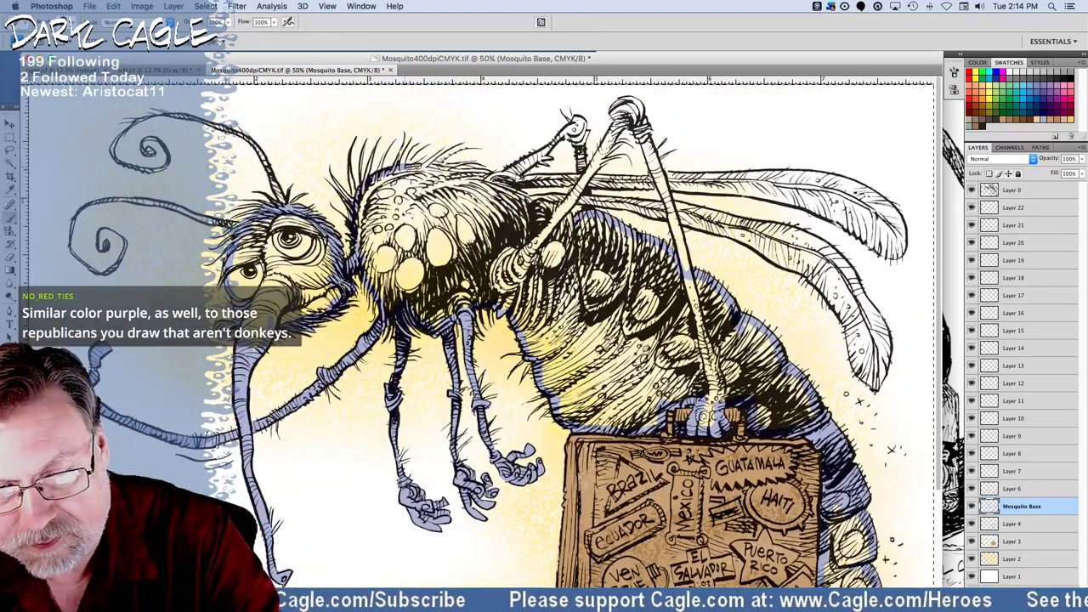
# Paint the raised rear legs, head and thorax flat periwinkle blue on the Mosquito Base layer, changing the brush size for the larger areas.
pyautogui.moveTo(415, 165)
pyautogui.mouseDown()
pyautogui.moveTo(492, 173)
pyautogui.moveTo(568, 217)
pyautogui.moveTo(577, 242)
pyautogui.mouseUp()
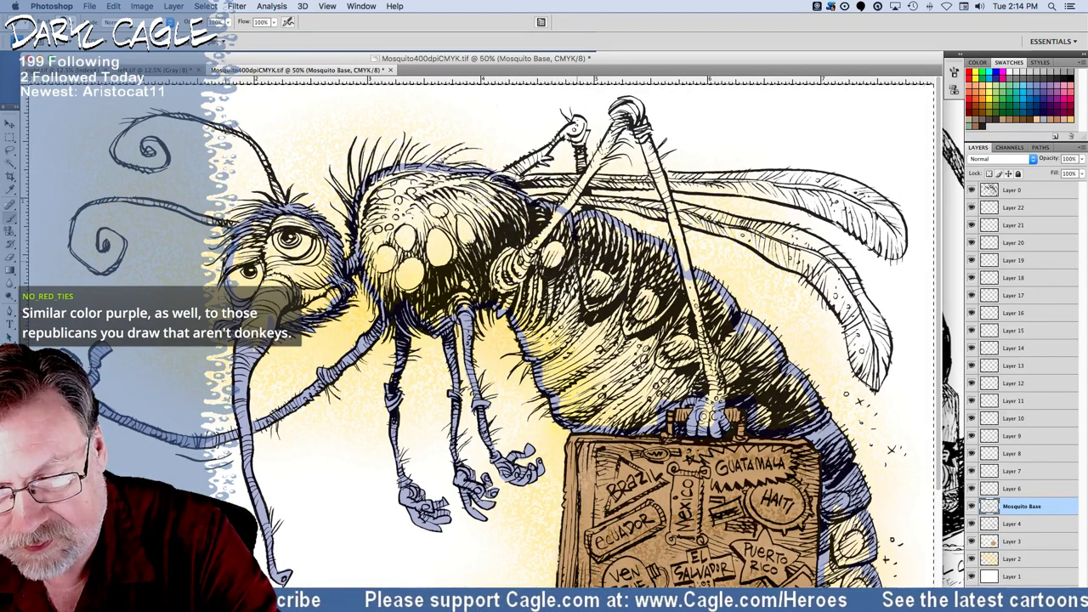
pyautogui.moveTo(644, 139); pyautogui.dragTo(689, 286)
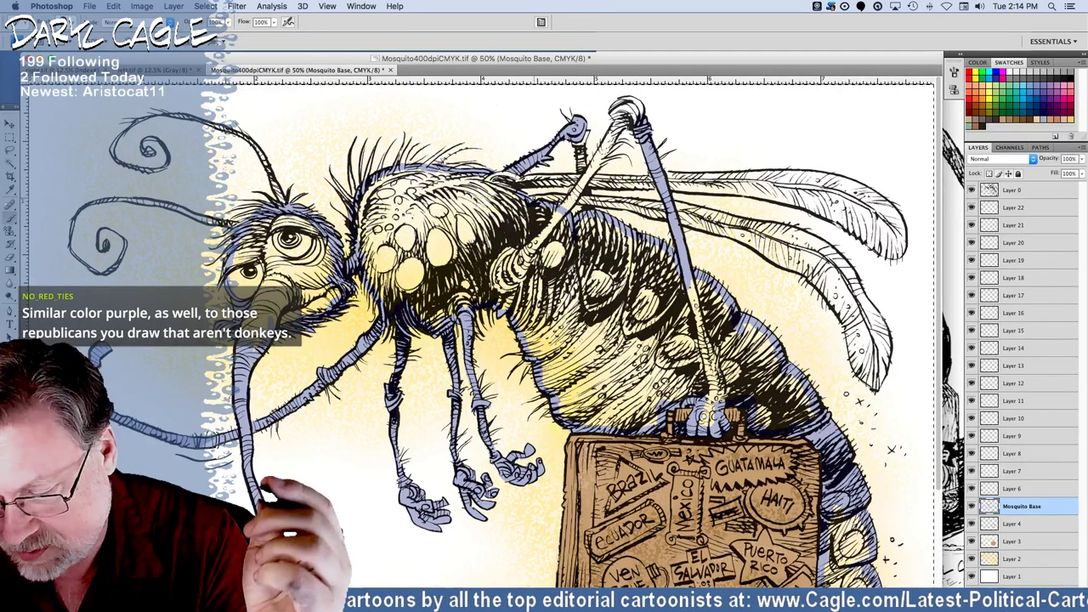
pyautogui.click(69, 23)
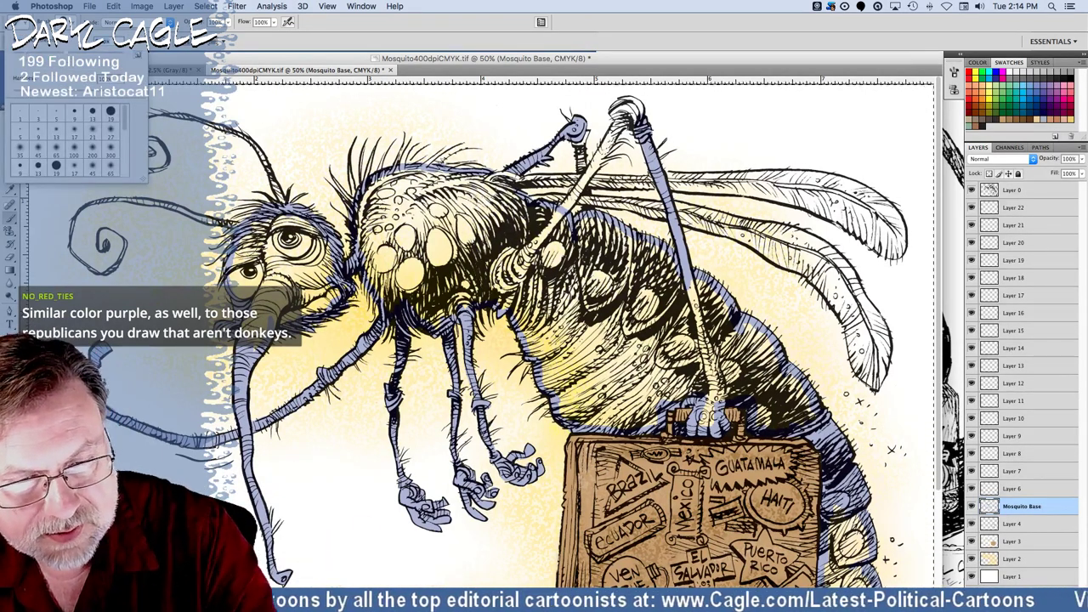
pyautogui.moveTo(251, 238)
pyautogui.mouseDown()
pyautogui.moveTo(255, 313)
pyautogui.moveTo(269, 256)
pyautogui.moveTo(333, 285)
pyautogui.moveTo(308, 238)
pyautogui.moveTo(255, 315)
pyautogui.moveTo(276, 285)
pyautogui.moveTo(252, 350)
pyautogui.moveTo(250, 323)
pyautogui.mouseUp()
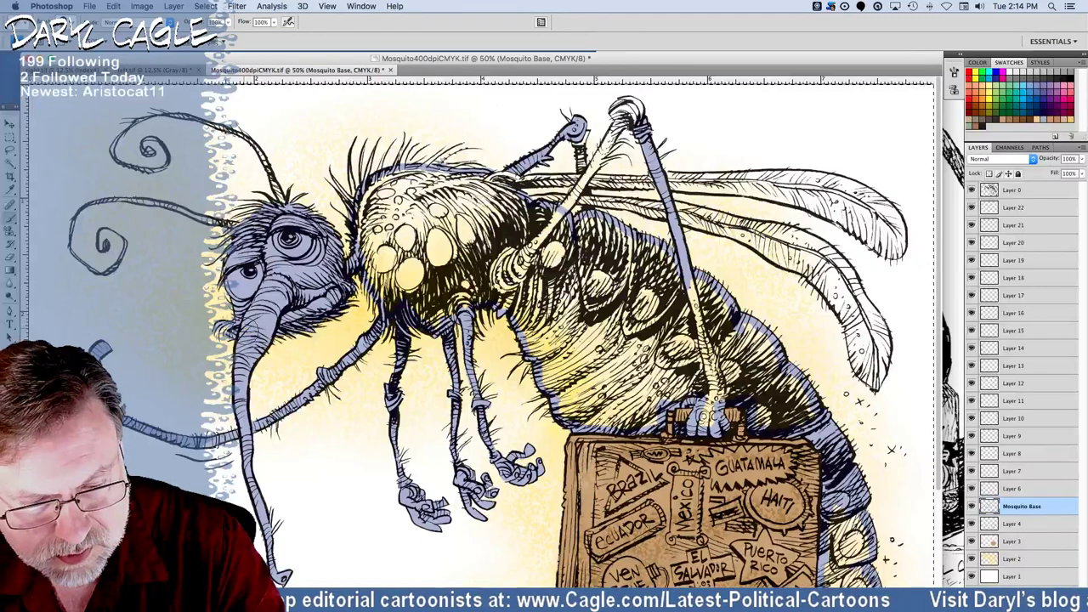
pyautogui.moveTo(347, 244)
pyautogui.mouseDown()
pyautogui.moveTo(347, 226)
pyautogui.moveTo(368, 255)
pyautogui.moveTo(370, 202)
pyautogui.moveTo(430, 175)
pyautogui.moveTo(515, 183)
pyautogui.moveTo(523, 200)
pyautogui.moveTo(506, 259)
pyautogui.moveTo(442, 322)
pyautogui.moveTo(410, 259)
pyautogui.moveTo(421, 308)
pyautogui.moveTo(383, 260)
pyautogui.moveTo(369, 265)
pyautogui.moveTo(409, 279)
pyautogui.moveTo(411, 231)
pyautogui.moveTo(488, 265)
pyautogui.mouseUp()
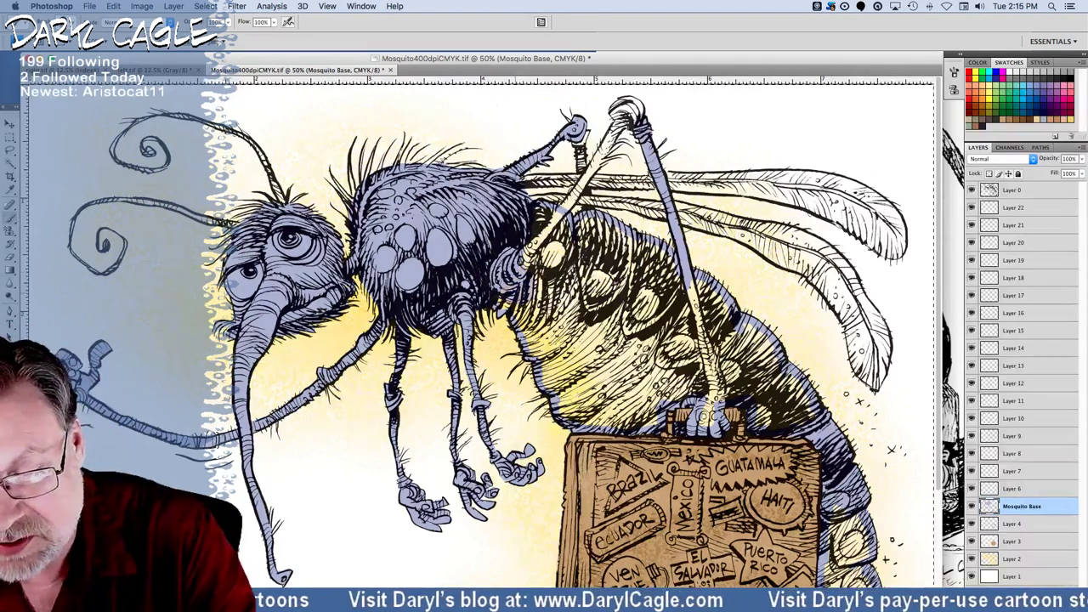
# Fill the mosquito's abdomen with the same periwinkle blue, from behind the thorax down to the curled tail tip.
pyautogui.moveTo(529, 288)
pyautogui.mouseDown()
pyautogui.moveTo(570, 236)
pyautogui.moveTo(616, 246)
pyautogui.moveTo(634, 281)
pyautogui.moveTo(608, 315)
pyautogui.moveTo(629, 294)
pyautogui.moveTo(553, 336)
pyautogui.moveTo(519, 311)
pyautogui.moveTo(570, 417)
pyautogui.moveTo(655, 421)
pyautogui.moveTo(659, 387)
pyautogui.moveTo(705, 378)
pyautogui.moveTo(689, 289)
pyautogui.moveTo(646, 349)
pyautogui.moveTo(608, 374)
pyautogui.moveTo(571, 365)
pyautogui.mouseUp()
pyautogui.moveTo(717, 373)
pyautogui.mouseDown()
pyautogui.moveTo(705, 425)
pyautogui.moveTo(714, 378)
pyautogui.moveTo(756, 393)
pyautogui.moveTo(761, 425)
pyautogui.moveTo(803, 408)
pyautogui.moveTo(791, 374)
pyautogui.moveTo(744, 336)
pyautogui.moveTo(736, 387)
pyautogui.moveTo(697, 306)
pyautogui.moveTo(725, 322)
pyautogui.mouseUp()
pyautogui.moveTo(838, 521); pyautogui.dragTo(863, 548)
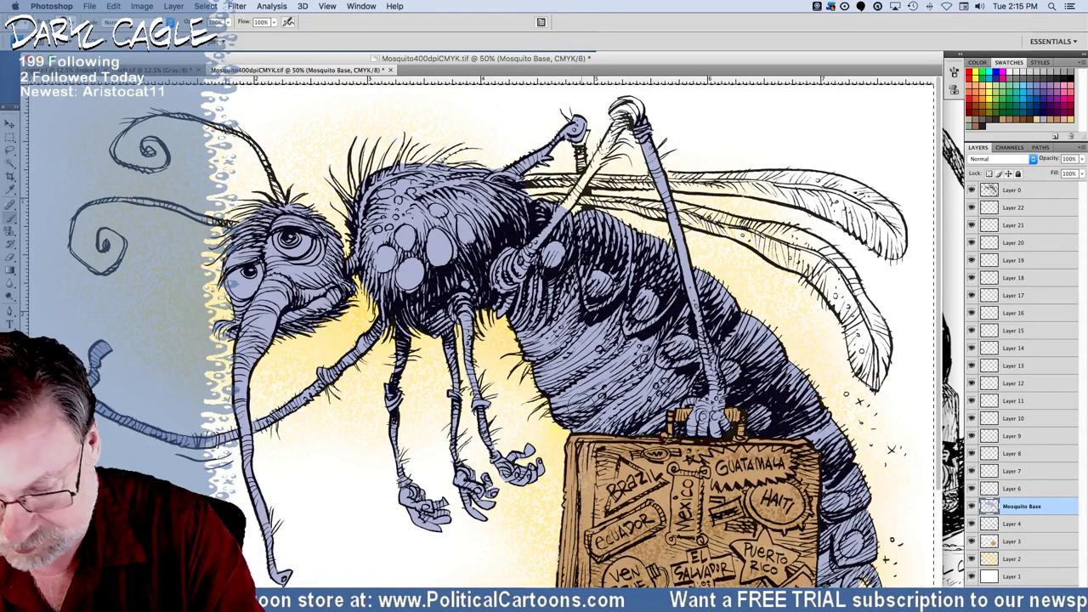
pyautogui.moveTo(581, 410); pyautogui.dragTo(570, 210)
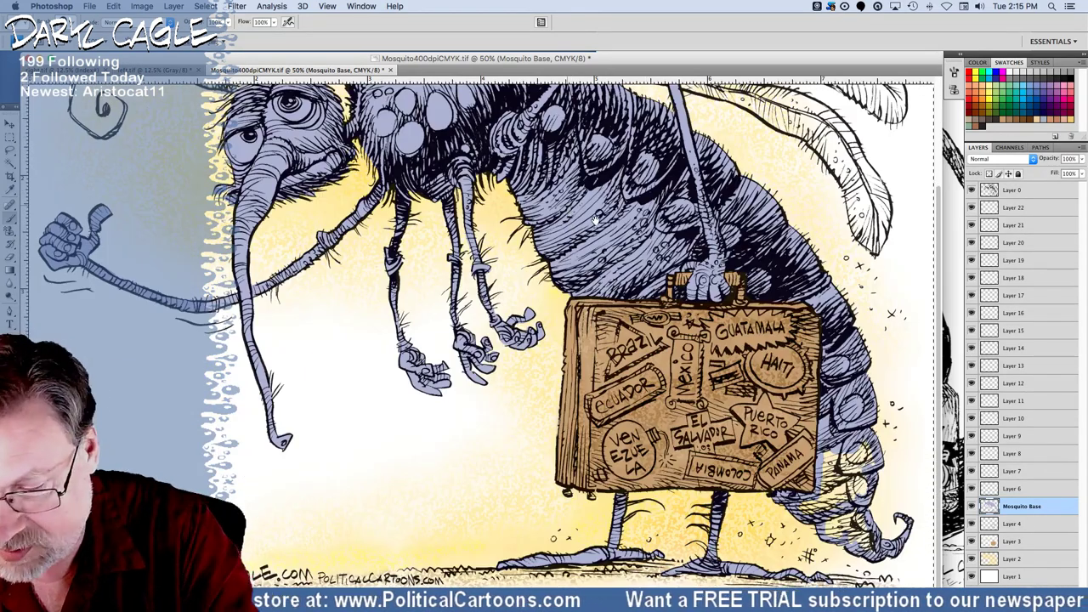
pyautogui.moveTo(825, 464)
pyautogui.mouseDown()
pyautogui.moveTo(838, 454)
pyautogui.moveTo(826, 502)
pyautogui.moveTo(853, 460)
pyautogui.moveTo(864, 487)
pyautogui.moveTo(804, 504)
pyautogui.moveTo(838, 524)
pyautogui.moveTo(832, 534)
pyautogui.moveTo(854, 515)
pyautogui.moveTo(864, 533)
pyautogui.mouseUp()
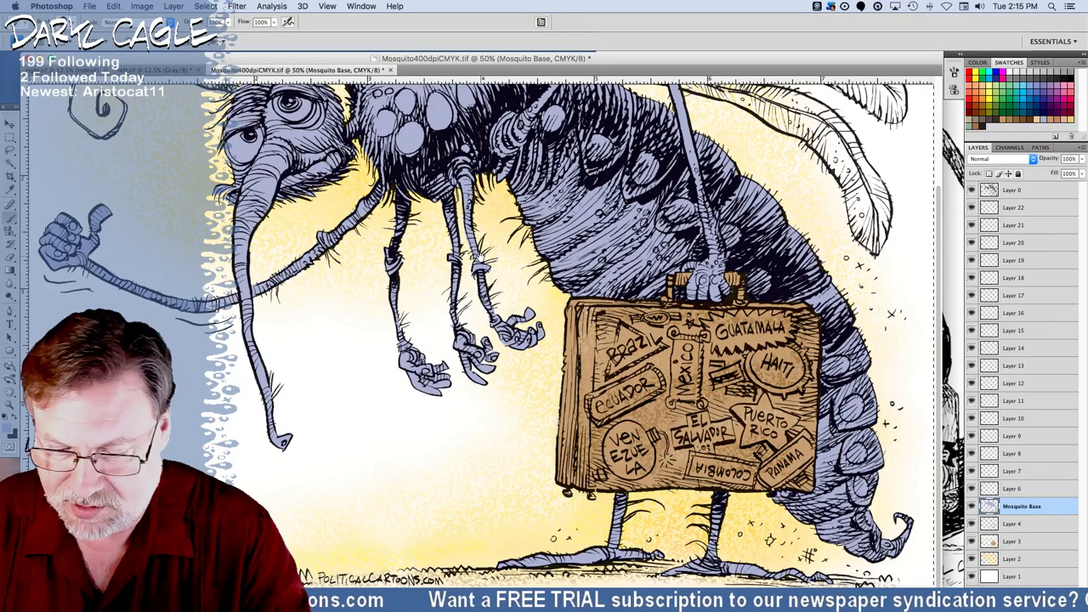
# Adjust the brush size and paint the unfilled knee and upper section of the suitcase-carrying leg periwinkle blue.
pyautogui.scroll(5, 473, 502)
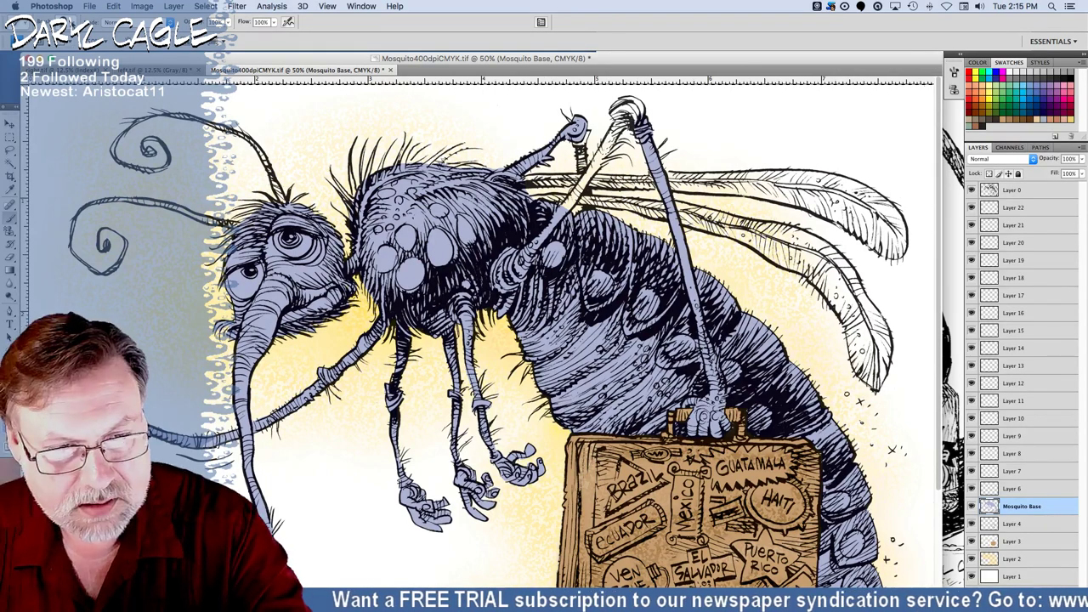
pyautogui.click(73, 25)
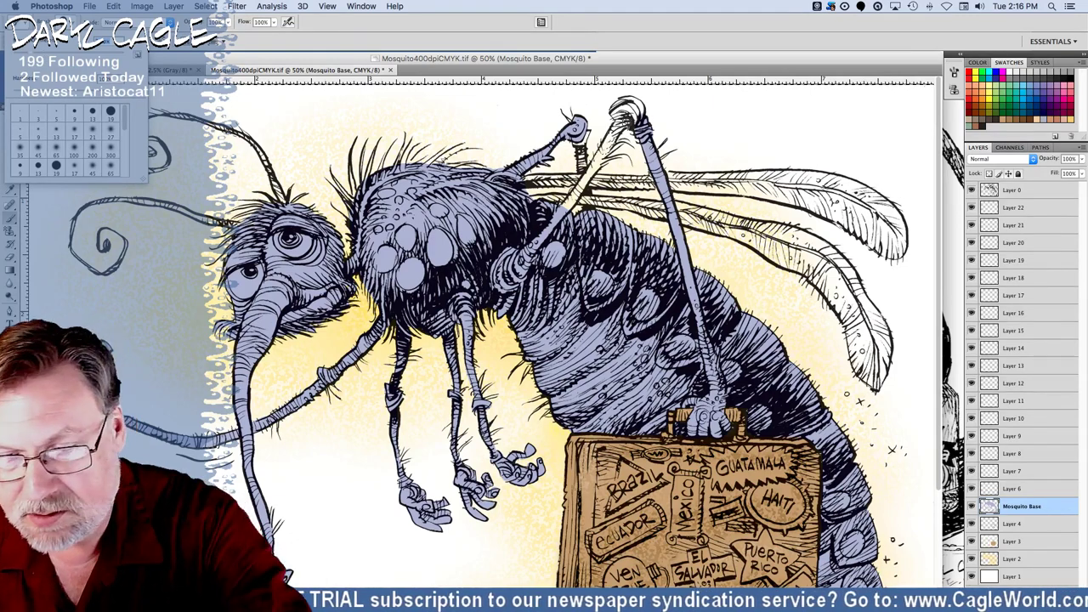
pyautogui.press('Return')
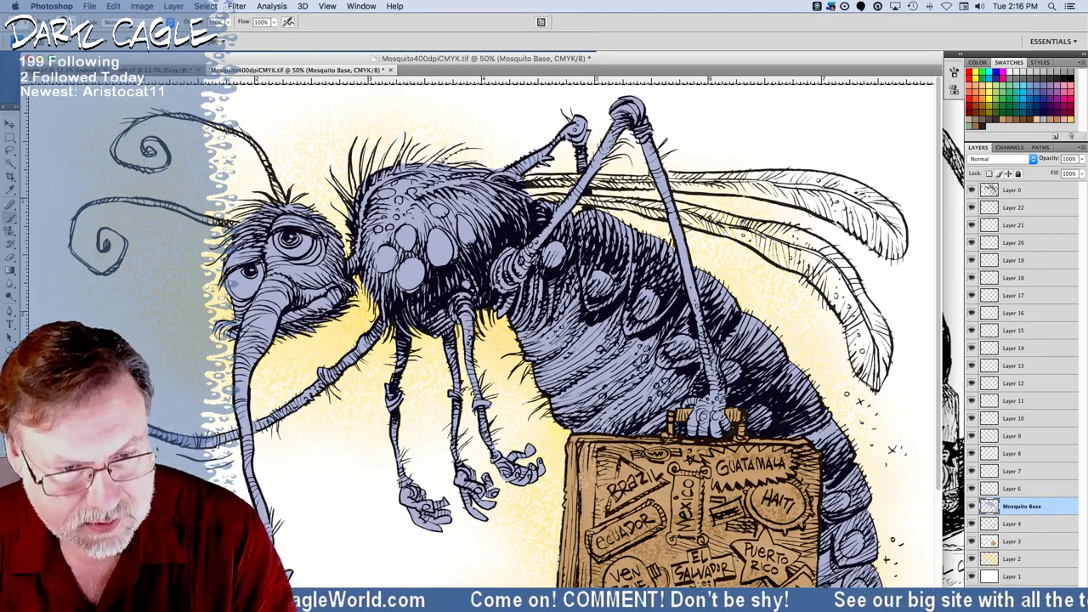
pyautogui.click(38, 22)
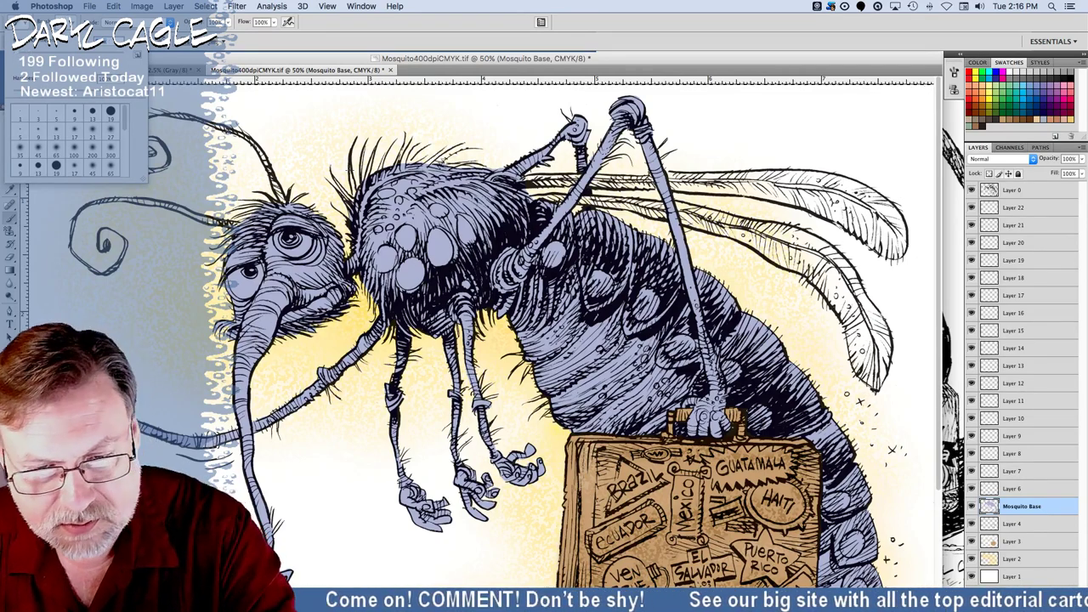
pyautogui.moveTo(354, 162); pyautogui.dragTo(354, 185)
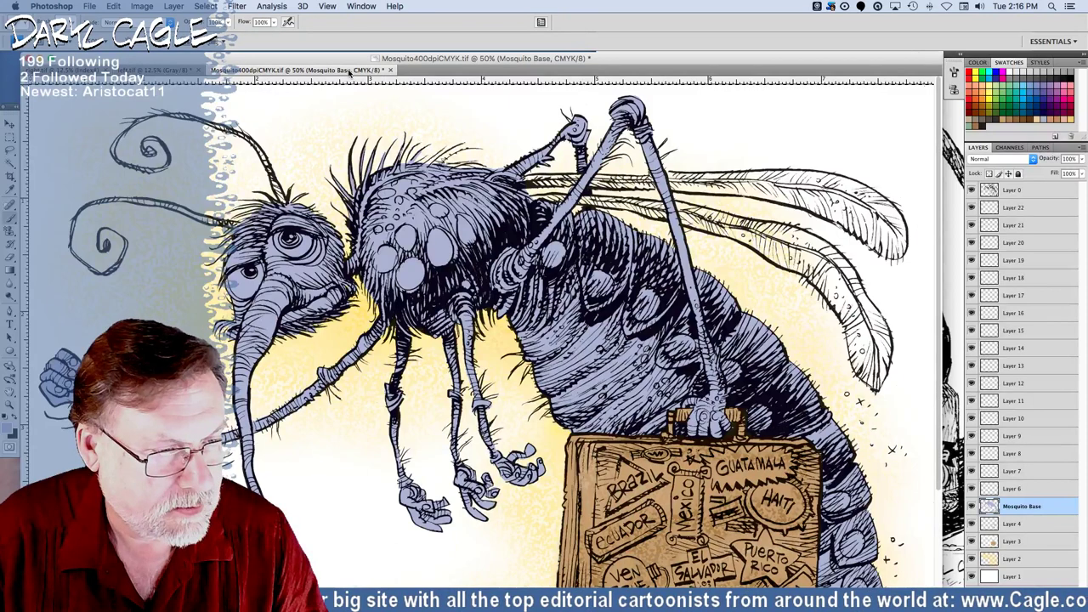
pyautogui.press('super+Tab')
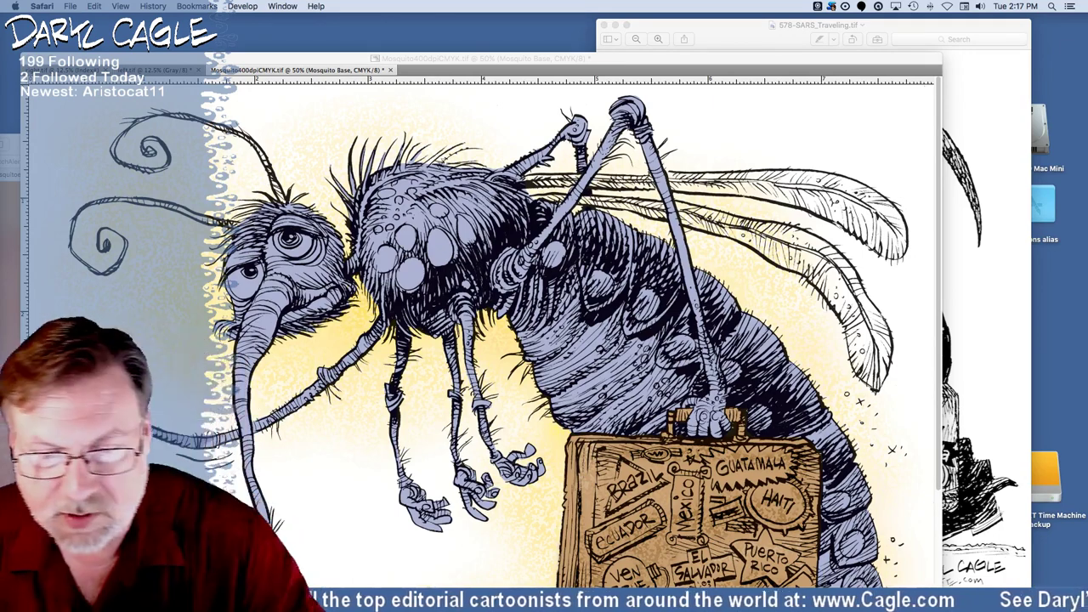
pyautogui.press('super+Tab')
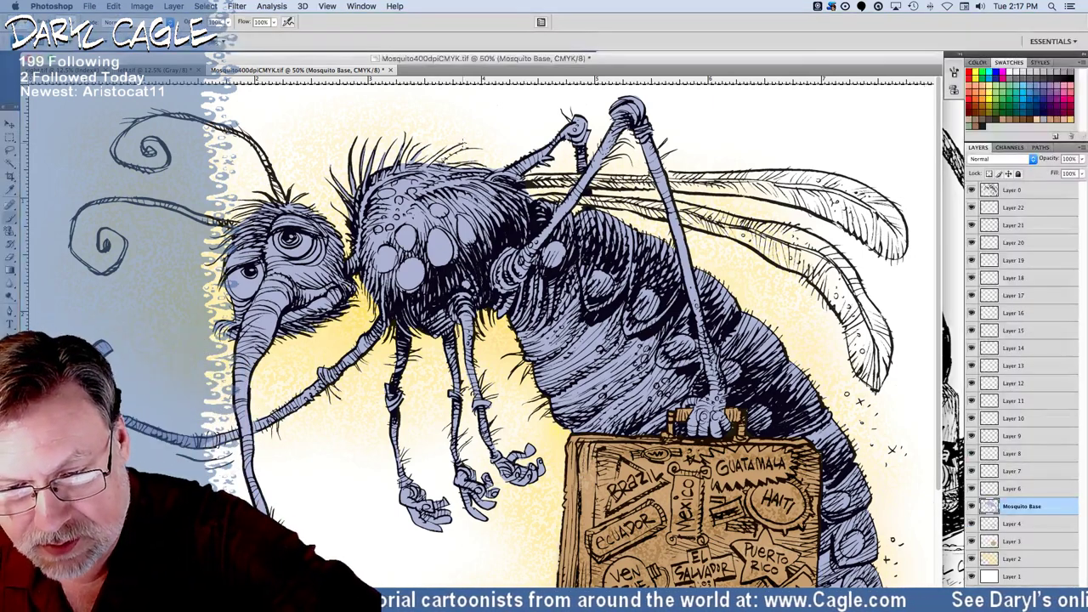
# Touch up the blue along the edges of the thorax, abdomen and raised leg, and fill in the antennae.
pyautogui.moveTo(432, 162)
pyautogui.mouseDown()
pyautogui.moveTo(462, 143)
pyautogui.moveTo(430, 161)
pyautogui.moveTo(455, 152)
pyautogui.moveTo(441, 168)
pyautogui.moveTo(467, 167)
pyautogui.mouseUp()
pyautogui.moveTo(480, 161); pyautogui.dragTo(457, 168)
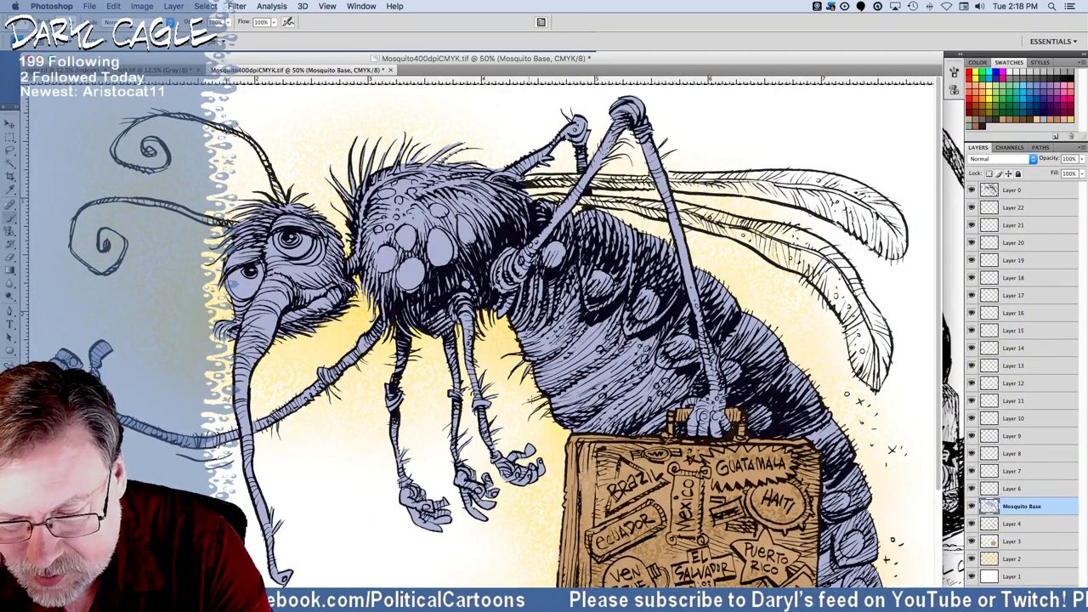
pyautogui.moveTo(534, 395); pyautogui.dragTo(545, 417)
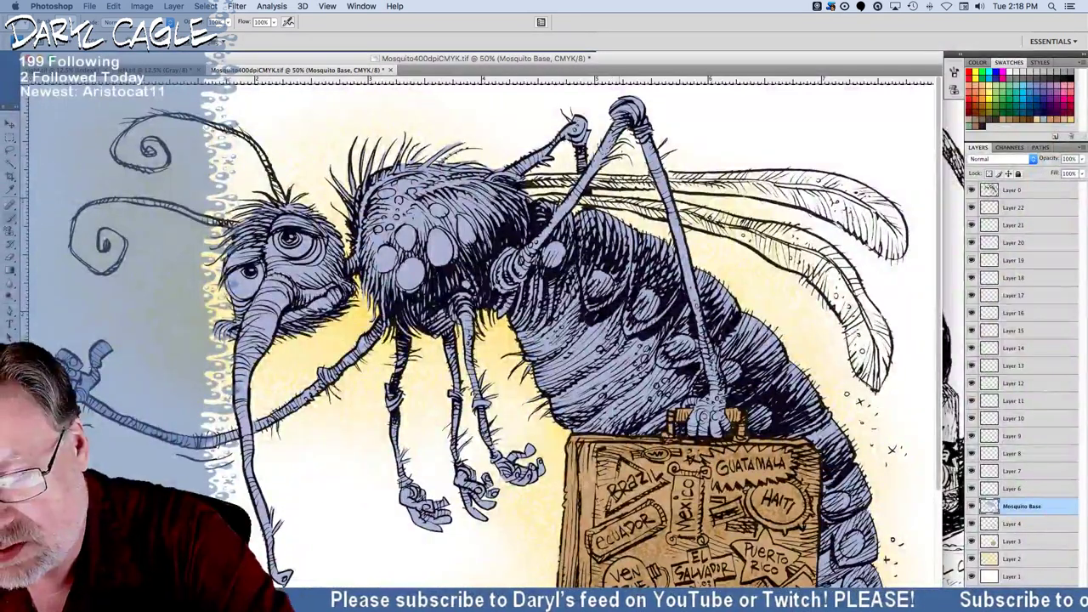
pyautogui.moveTo(611, 147); pyautogui.dragTo(606, 153)
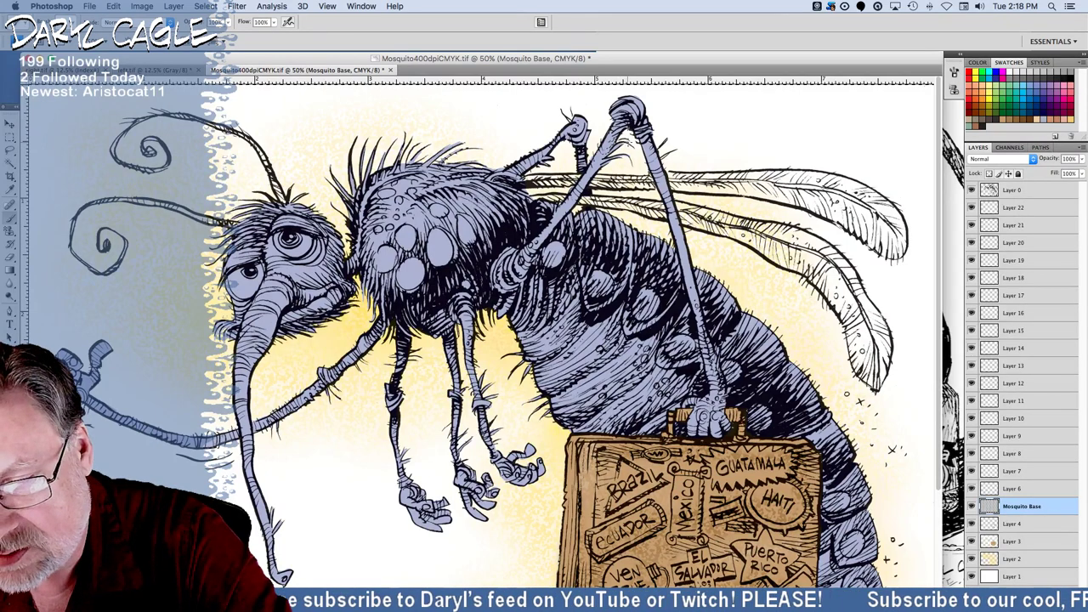
pyautogui.moveTo(631, 145); pyautogui.dragTo(638, 154)
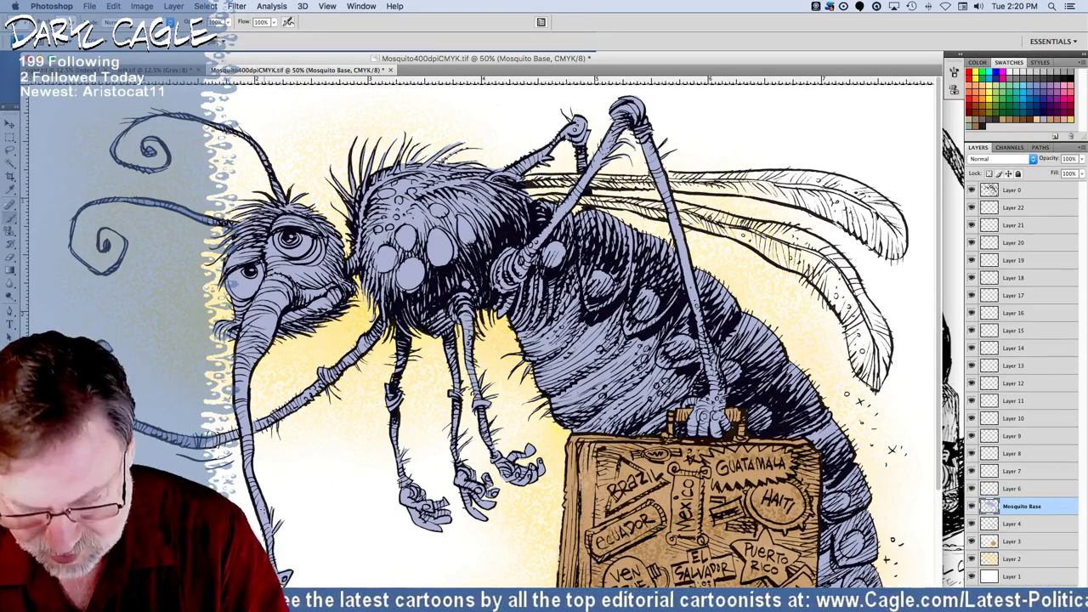
# Check the base color down to the feet, load the Mosquito Base layer's contents as a selection and save the file.
pyautogui.moveTo(441, 509); pyautogui.dragTo(381, 331)
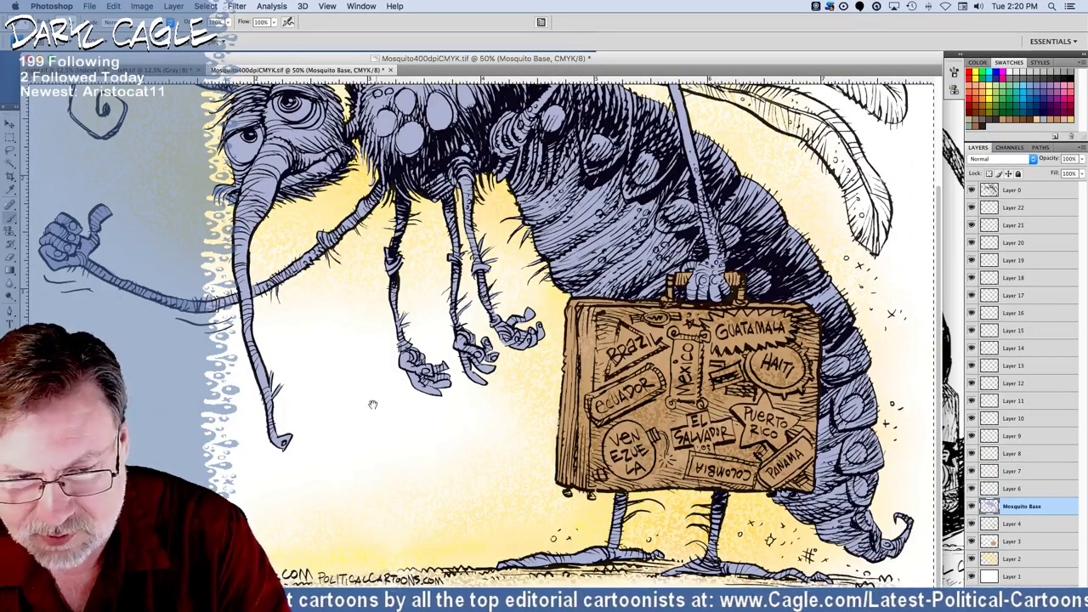
pyautogui.moveTo(373, 404); pyautogui.dragTo(382, 522)
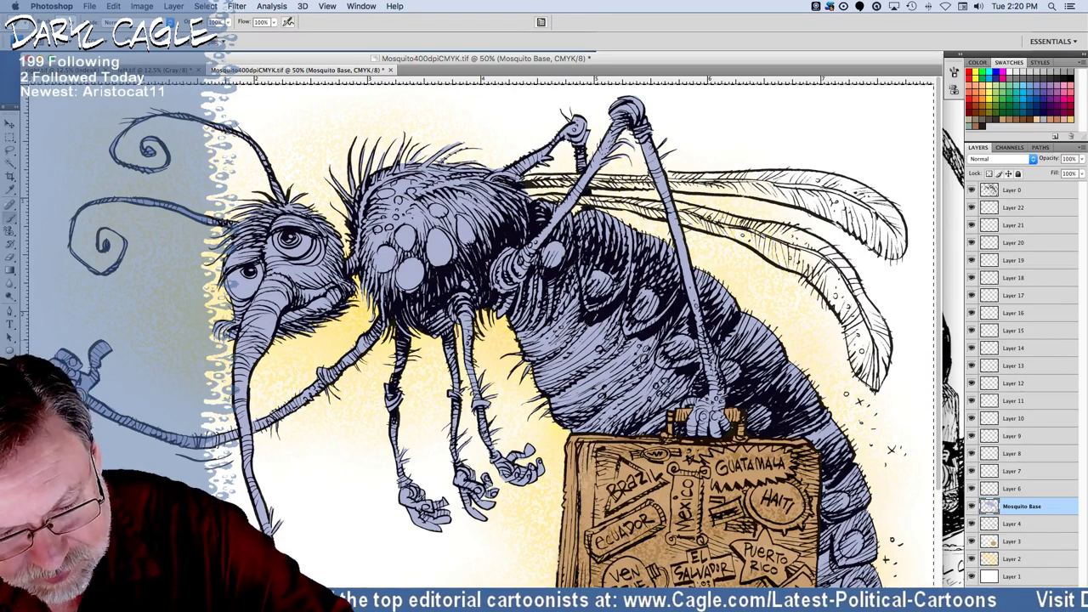
pyautogui.keyDown('super'); pyautogui.click(989, 506); pyautogui.keyUp('super')
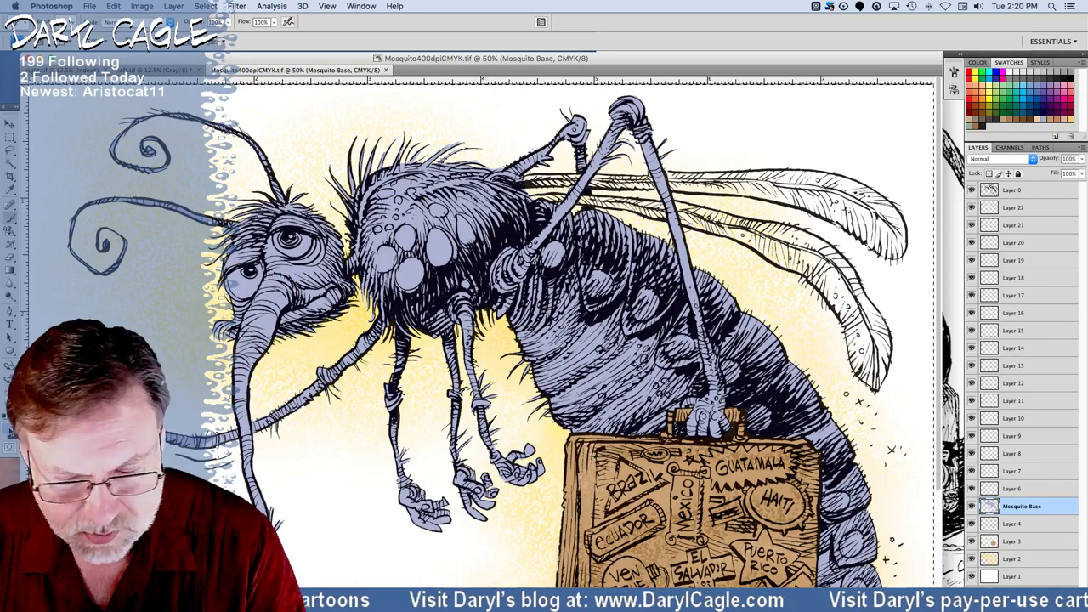
# Set the foreground color to the darker grayish blue #9097b6 and adjust the brush's opacity and size for shading.
pyautogui.click(8, 431)
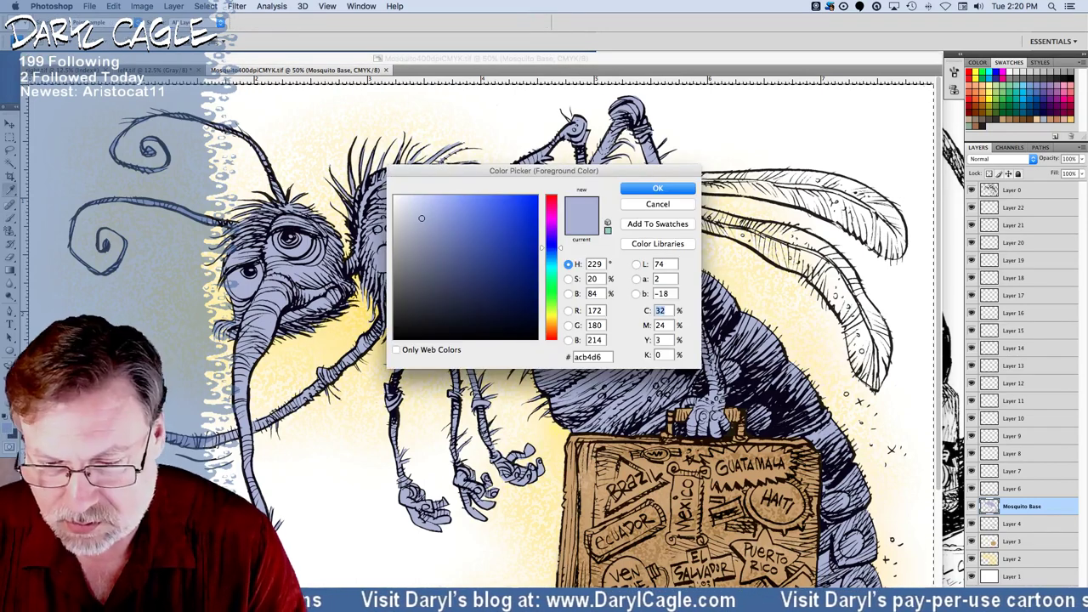
pyautogui.click(424, 237)
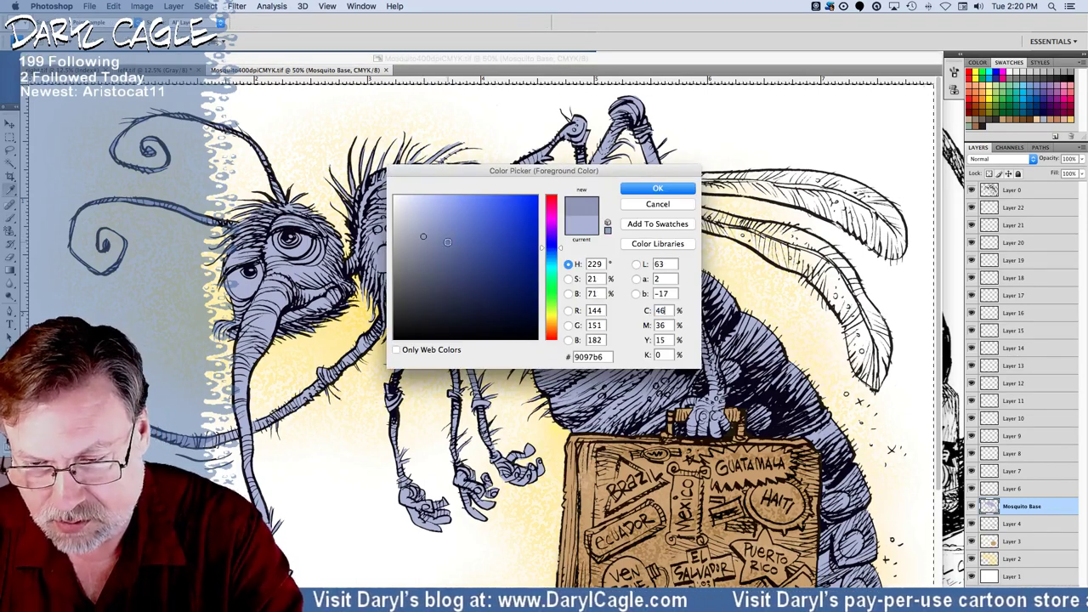
pyautogui.click(640, 189)
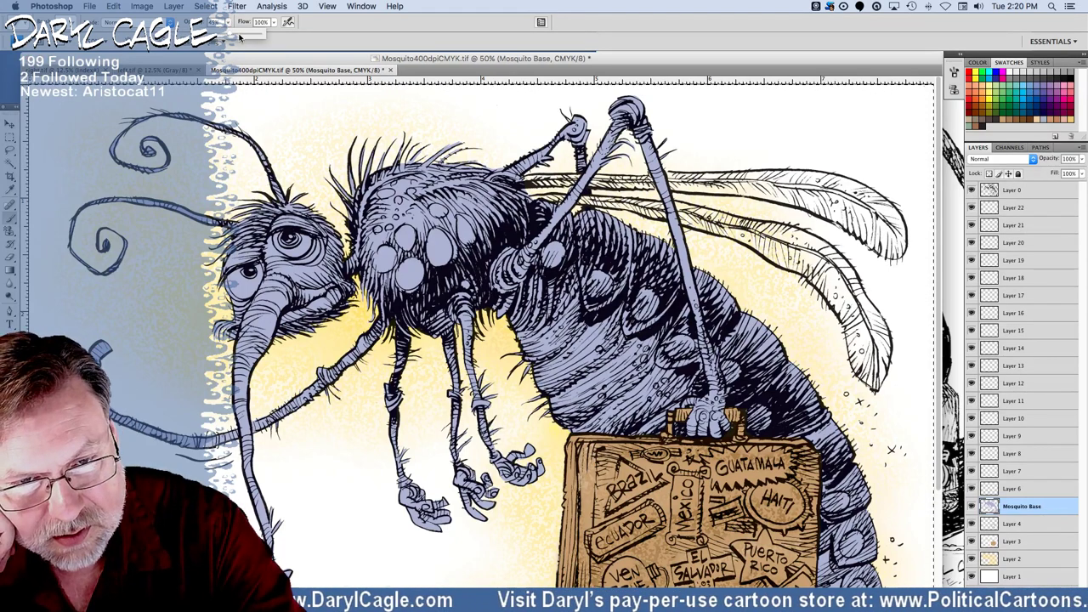
pyautogui.click(72, 23)
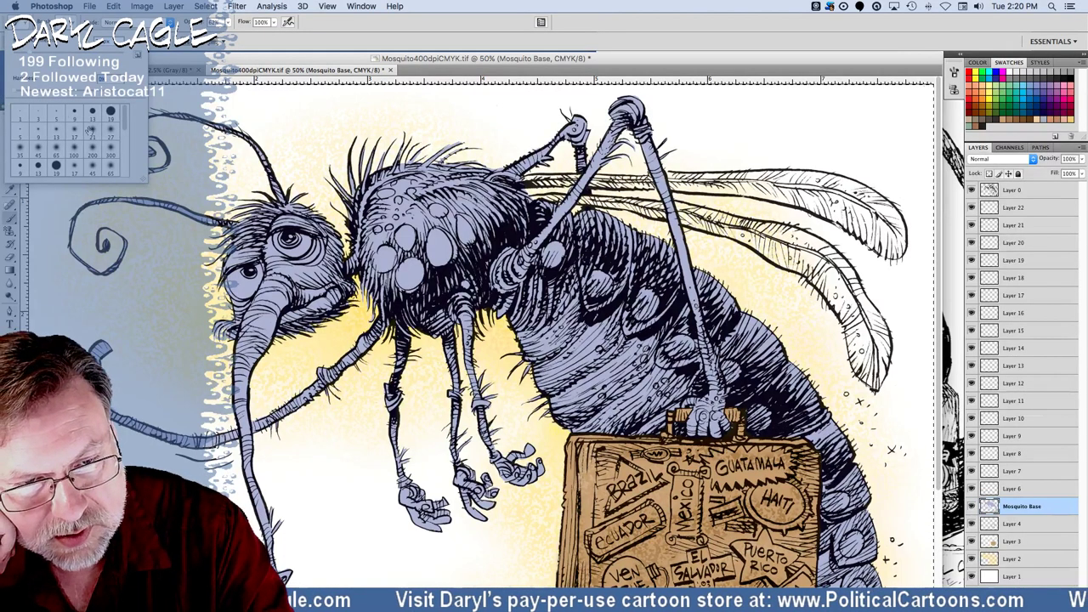
pyautogui.press('Return')
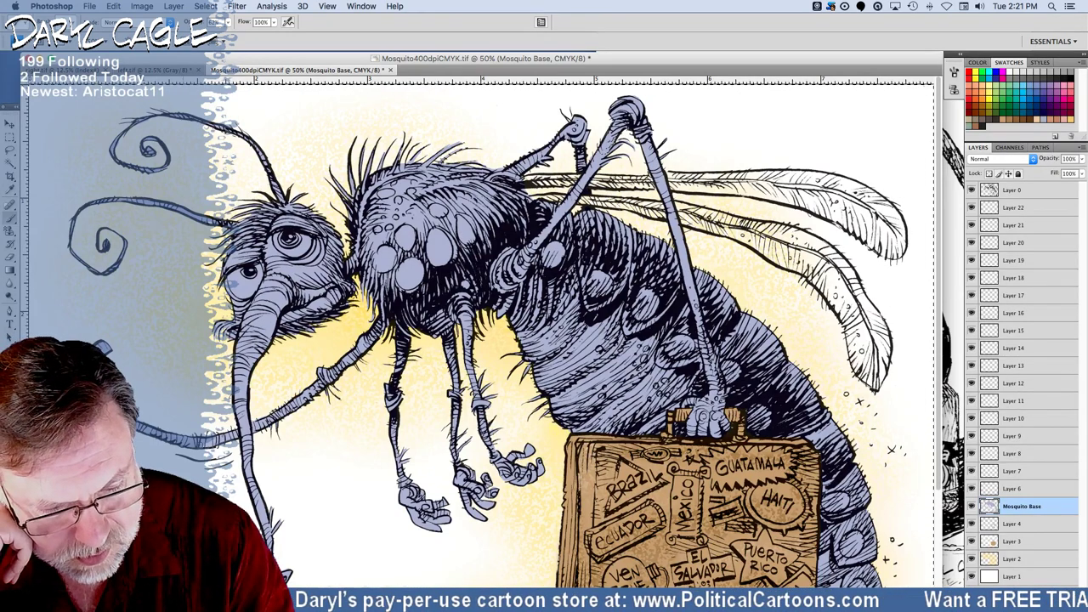
# Switch to Layer 6 and brush darker blue shading over the thorax, its round spots and the front of the abdomen.
pyautogui.moveTo(255, 423); pyautogui.dragTo(324, 379)
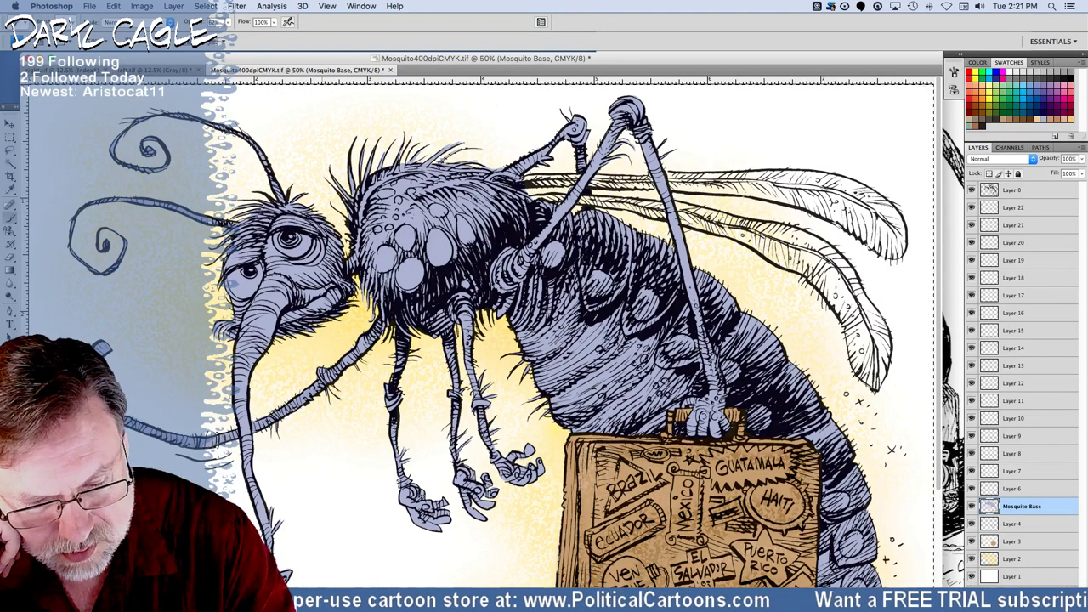
pyautogui.click(1004, 491)
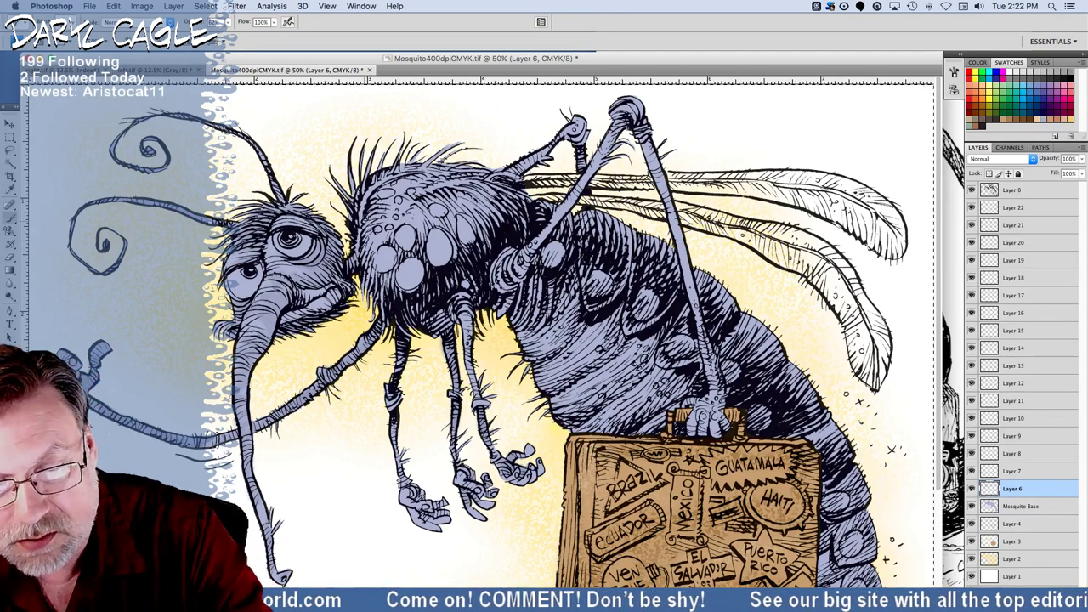
pyautogui.moveTo(364, 287)
pyautogui.mouseDown()
pyautogui.moveTo(381, 242)
pyautogui.moveTo(403, 278)
pyautogui.moveTo(438, 238)
pyautogui.moveTo(443, 212)
pyautogui.moveTo(482, 231)
pyautogui.moveTo(505, 218)
pyautogui.moveTo(481, 184)
pyautogui.moveTo(514, 194)
pyautogui.moveTo(434, 180)
pyautogui.moveTo(377, 220)
pyautogui.moveTo(368, 207)
pyautogui.moveTo(421, 179)
pyautogui.moveTo(391, 177)
pyautogui.moveTo(353, 204)
pyautogui.mouseUp()
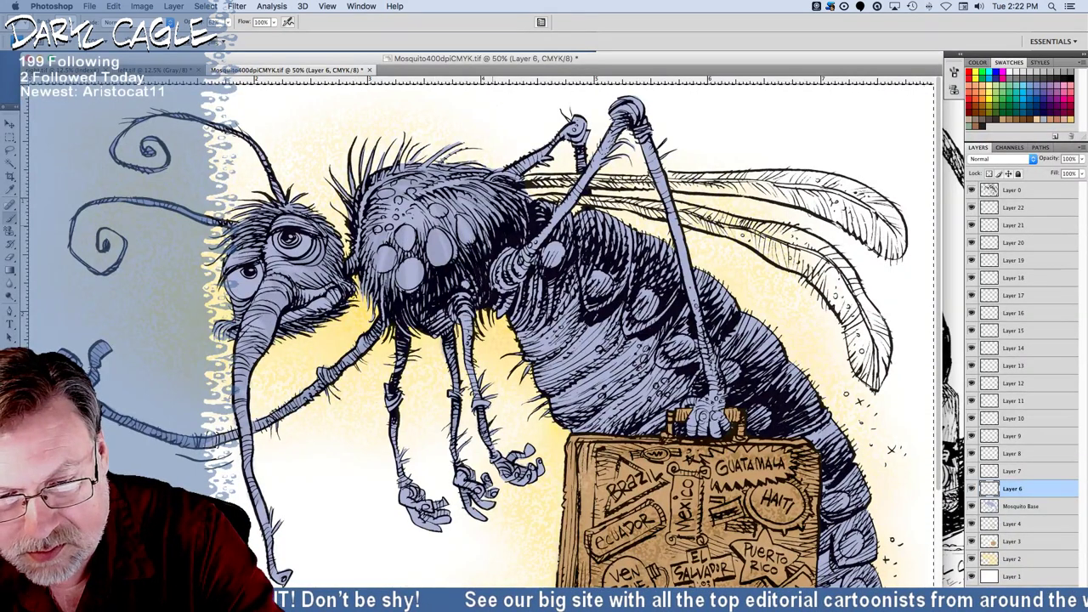
pyautogui.moveTo(507, 247)
pyautogui.mouseDown()
pyautogui.moveTo(500, 308)
pyautogui.moveTo(495, 293)
pyautogui.moveTo(522, 327)
pyautogui.moveTo(551, 299)
pyautogui.moveTo(575, 304)
pyautogui.moveTo(545, 341)
pyautogui.moveTo(587, 310)
pyautogui.moveTo(539, 352)
pyautogui.moveTo(624, 313)
pyautogui.mouseUp()
pyautogui.moveTo(568, 377)
pyautogui.mouseDown()
pyautogui.moveTo(548, 386)
pyautogui.moveTo(648, 345)
pyautogui.moveTo(635, 374)
pyautogui.mouseUp()
pyautogui.moveTo(594, 411)
pyautogui.mouseDown()
pyautogui.moveTo(581, 419)
pyautogui.moveTo(674, 359)
pyautogui.moveTo(653, 400)
pyautogui.moveTo(627, 420)
pyautogui.moveTo(687, 342)
pyautogui.moveTo(667, 315)
pyautogui.moveTo(634, 331)
pyautogui.mouseUp()
pyautogui.moveTo(662, 254); pyautogui.dragTo(676, 269)
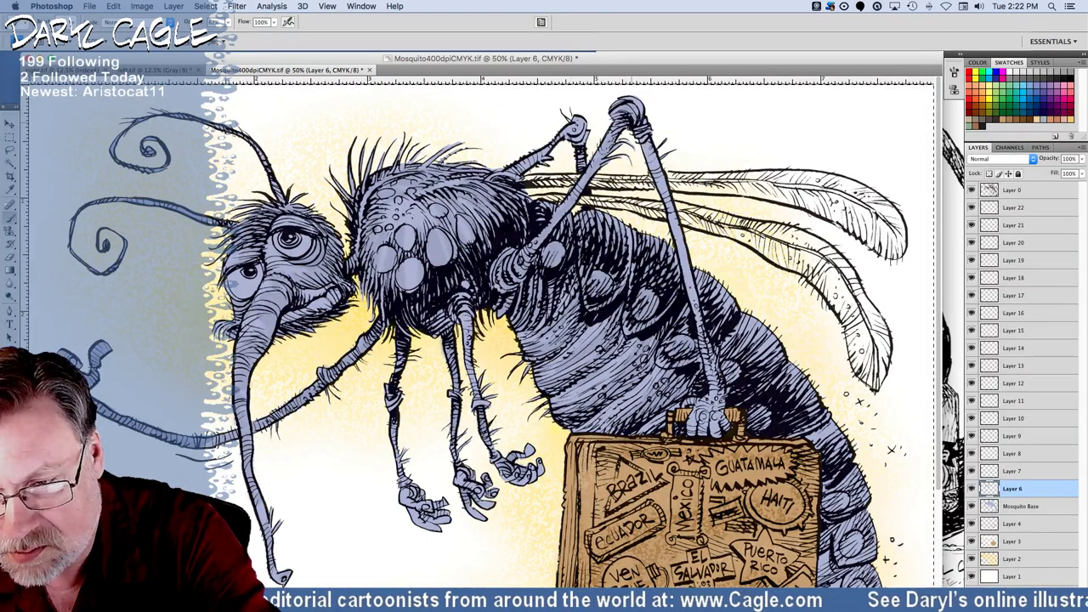
# Shade the suitcase-carrying leg, the back of the abdomen and the tail segments with the darker blue on Layer 6.
pyautogui.moveTo(646, 140)
pyautogui.mouseDown()
pyautogui.moveTo(695, 300)
pyautogui.moveTo(715, 431)
pyautogui.mouseUp()
pyautogui.moveTo(727, 348)
pyautogui.mouseDown()
pyautogui.moveTo(740, 328)
pyautogui.moveTo(779, 350)
pyautogui.moveTo(754, 413)
pyautogui.moveTo(811, 400)
pyautogui.moveTo(832, 432)
pyautogui.moveTo(829, 505)
pyautogui.moveTo(853, 489)
pyautogui.moveTo(859, 510)
pyautogui.mouseUp()
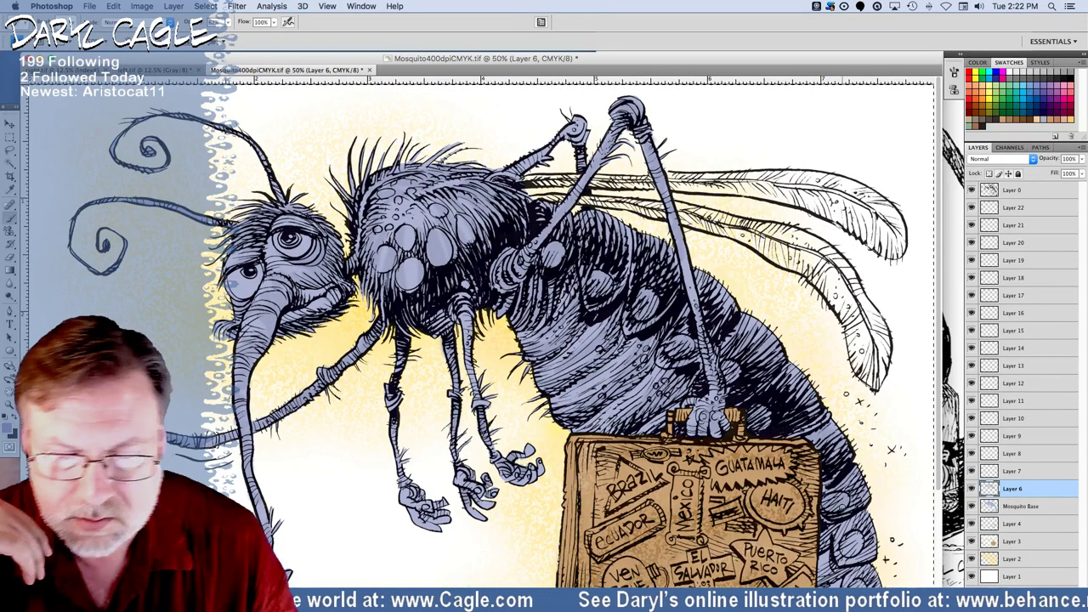
pyautogui.scroll(-4, 548, 224)
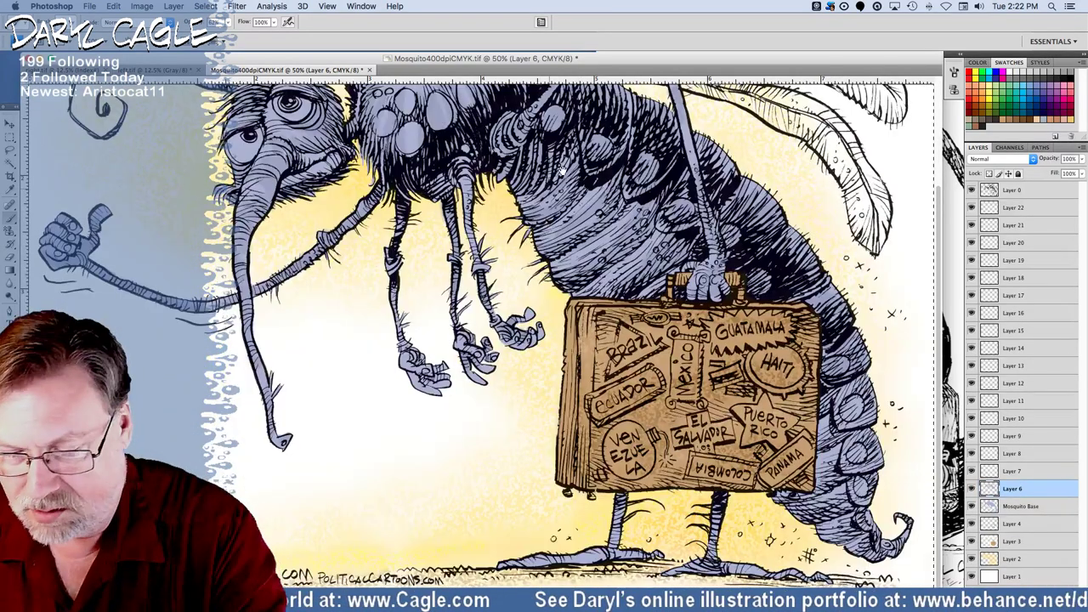
pyautogui.moveTo(828, 434)
pyautogui.mouseDown()
pyautogui.moveTo(822, 443)
pyautogui.moveTo(843, 439)
pyautogui.mouseUp()
pyautogui.moveTo(842, 390); pyautogui.dragTo(835, 397)
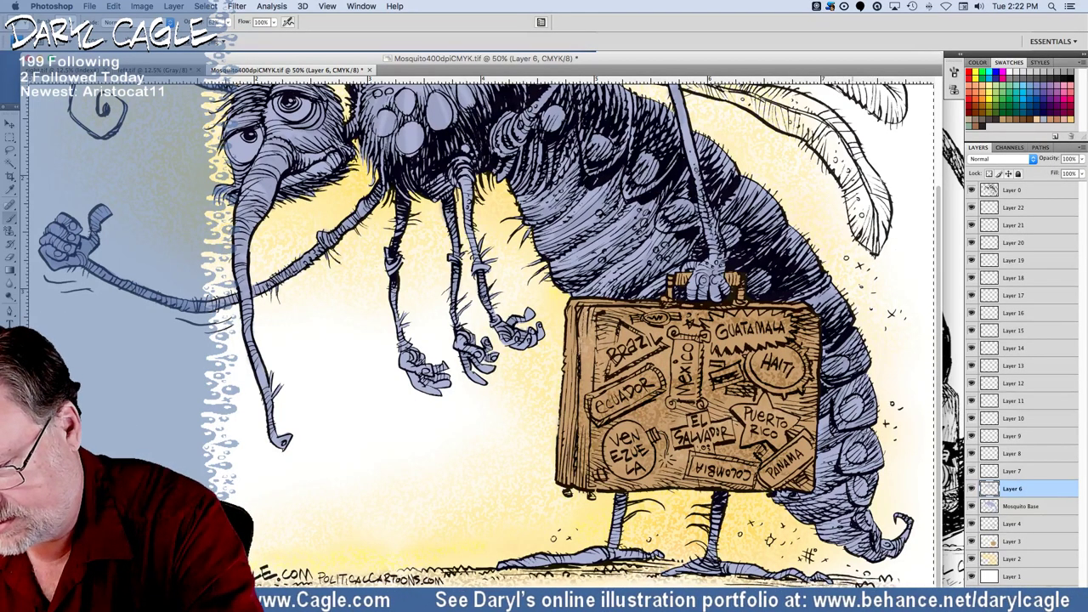
pyautogui.moveTo(877, 430)
pyautogui.mouseDown()
pyautogui.moveTo(883, 459)
pyautogui.moveTo(847, 470)
pyautogui.moveTo(828, 451)
pyautogui.moveTo(799, 515)
pyautogui.moveTo(840, 492)
pyautogui.moveTo(862, 508)
pyautogui.moveTo(869, 542)
pyautogui.mouseUp()
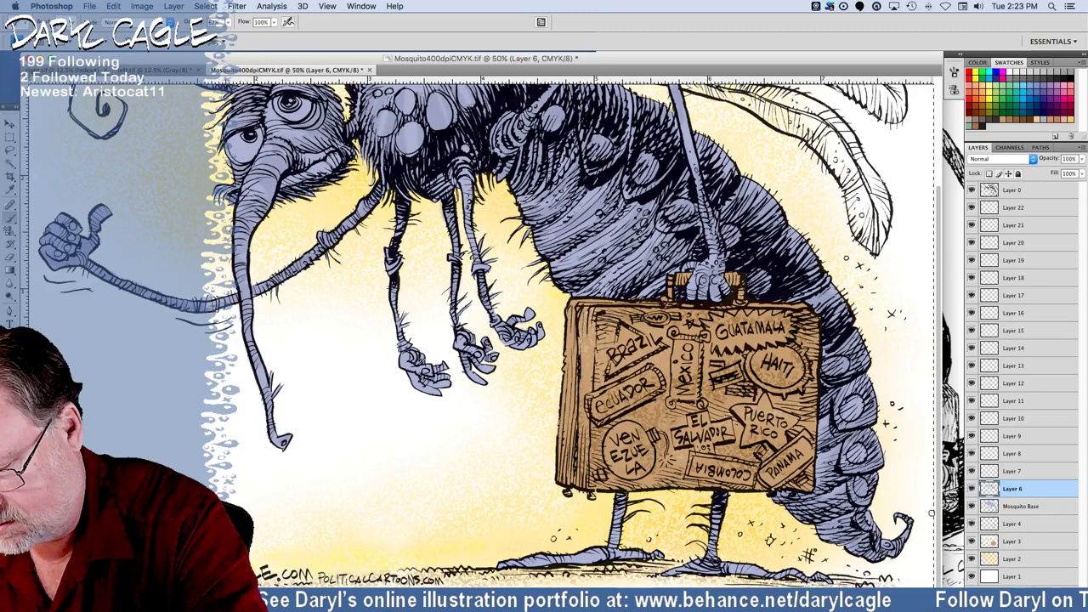
# Shade the standing leg below the suitcase on Layer 6 and set the foreground color to the darker slate blue #676d87.
pyautogui.moveTo(624, 494); pyautogui.dragTo(612, 542)
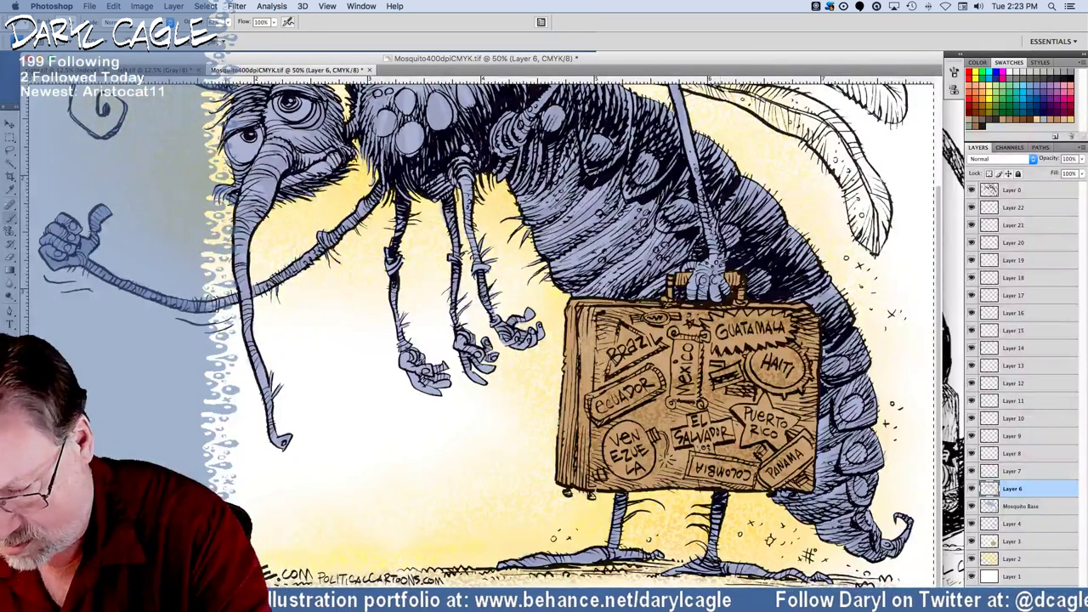
pyautogui.click(9, 427)
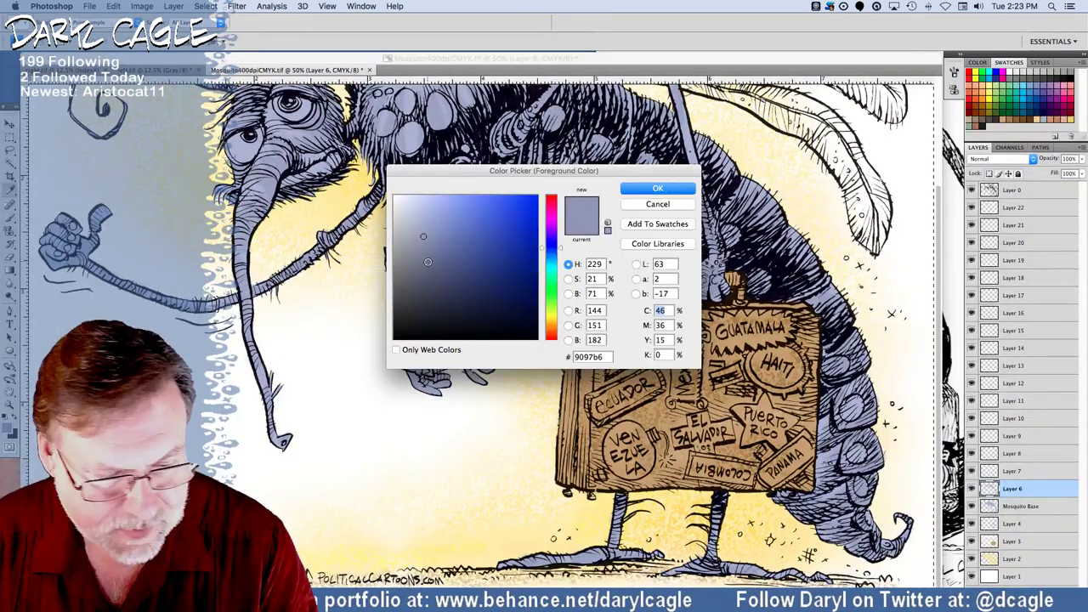
pyautogui.click(427, 264)
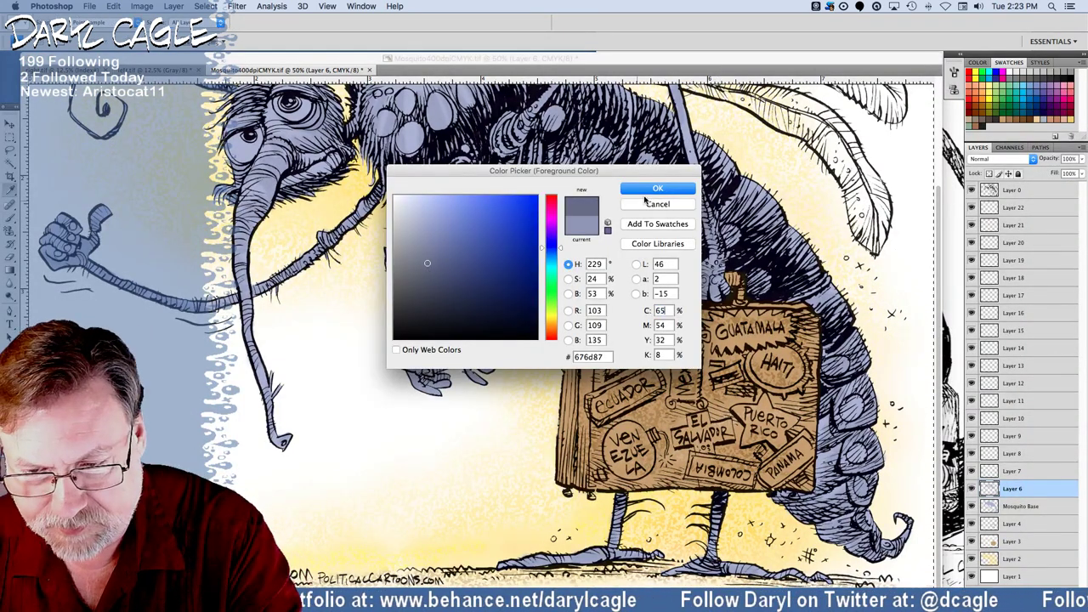
pyautogui.click(657, 189)
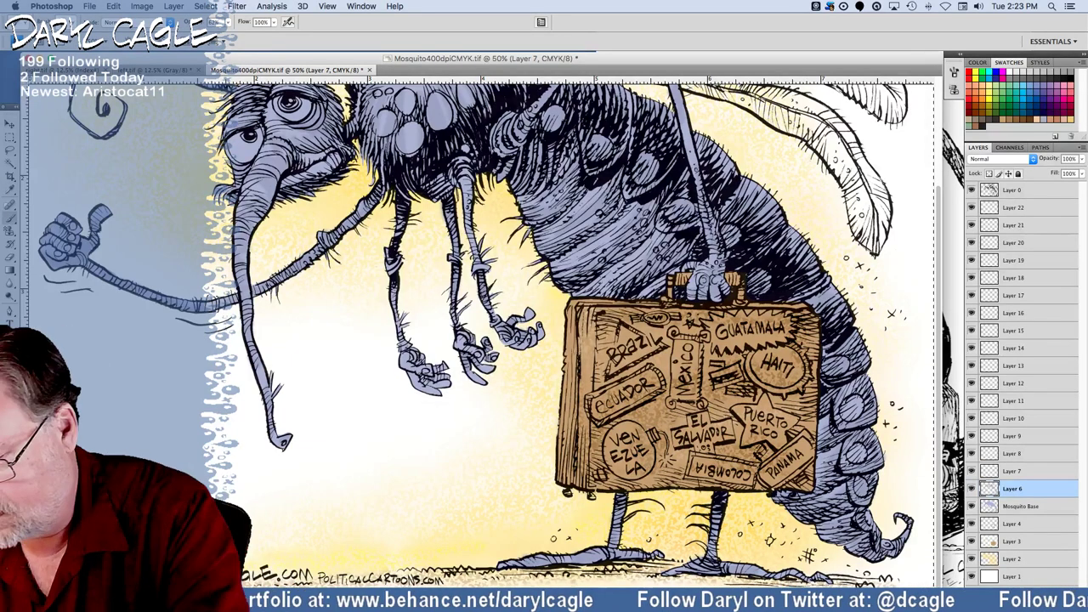
# Switch to Layer 7 and brush the darker slate blue shading over the head and the thin front legs.
pyautogui.click(991, 471)
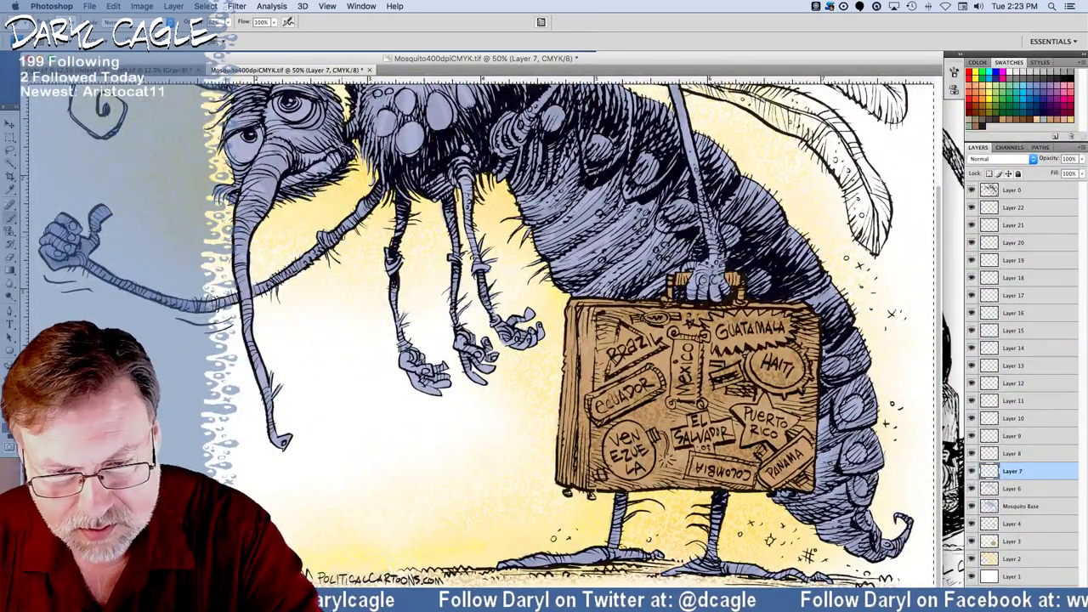
pyautogui.scroll(5, 253, 233)
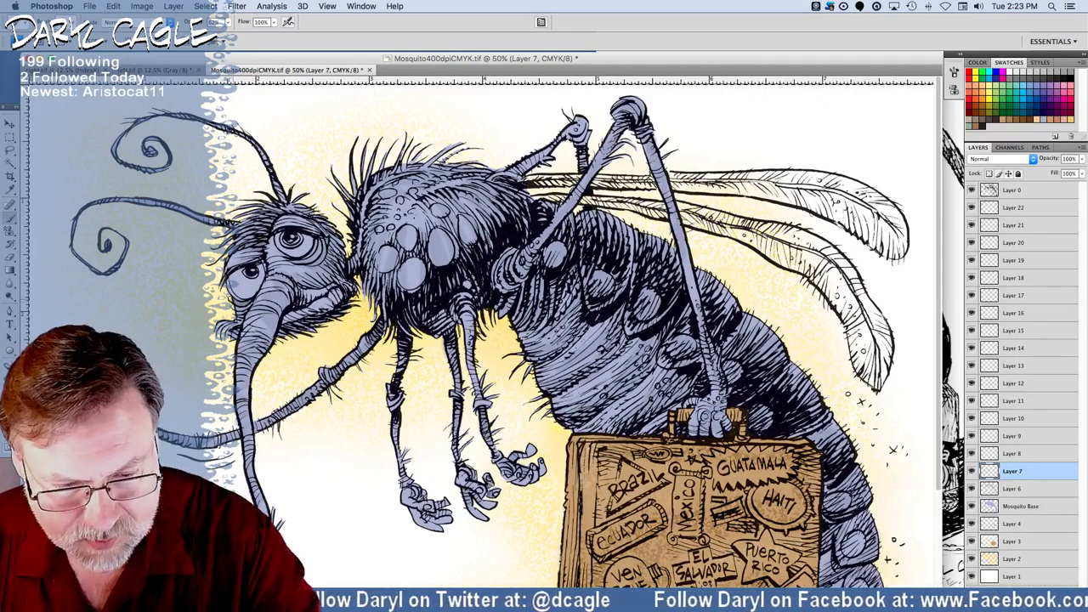
pyautogui.moveTo(232, 292); pyautogui.dragTo(228, 277)
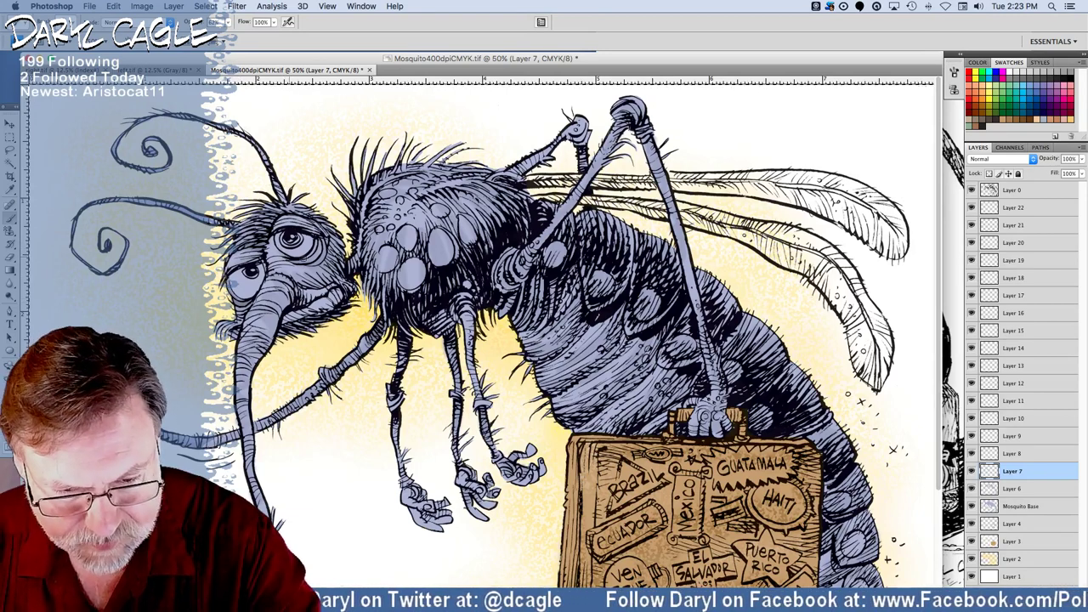
pyautogui.moveTo(303, 261)
pyautogui.mouseDown()
pyautogui.moveTo(319, 237)
pyautogui.moveTo(298, 259)
pyautogui.moveTo(353, 258)
pyautogui.mouseUp()
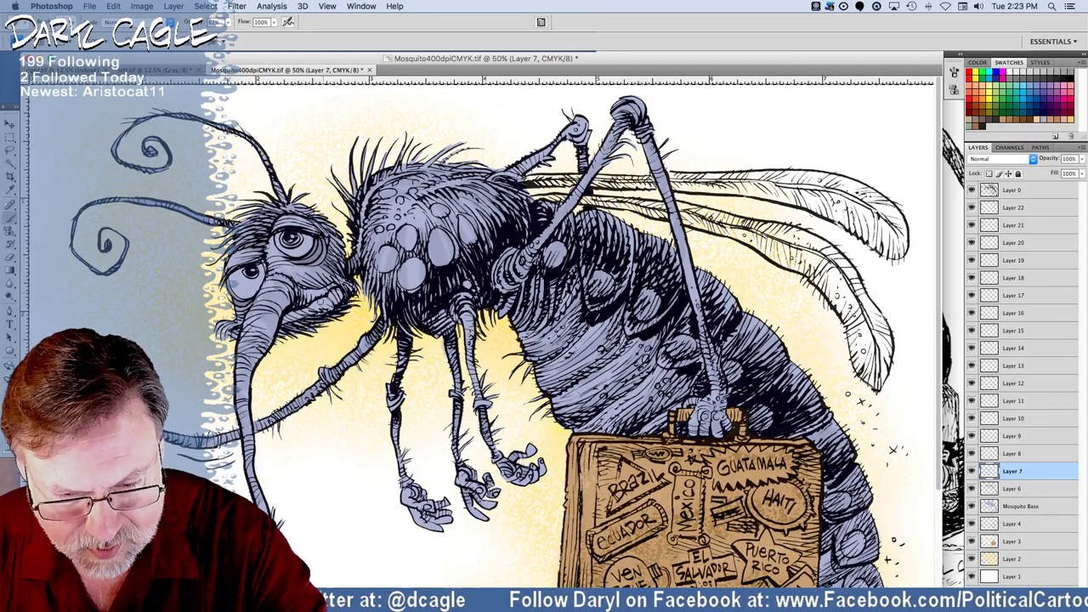
pyautogui.moveTo(330, 313); pyautogui.dragTo(313, 319)
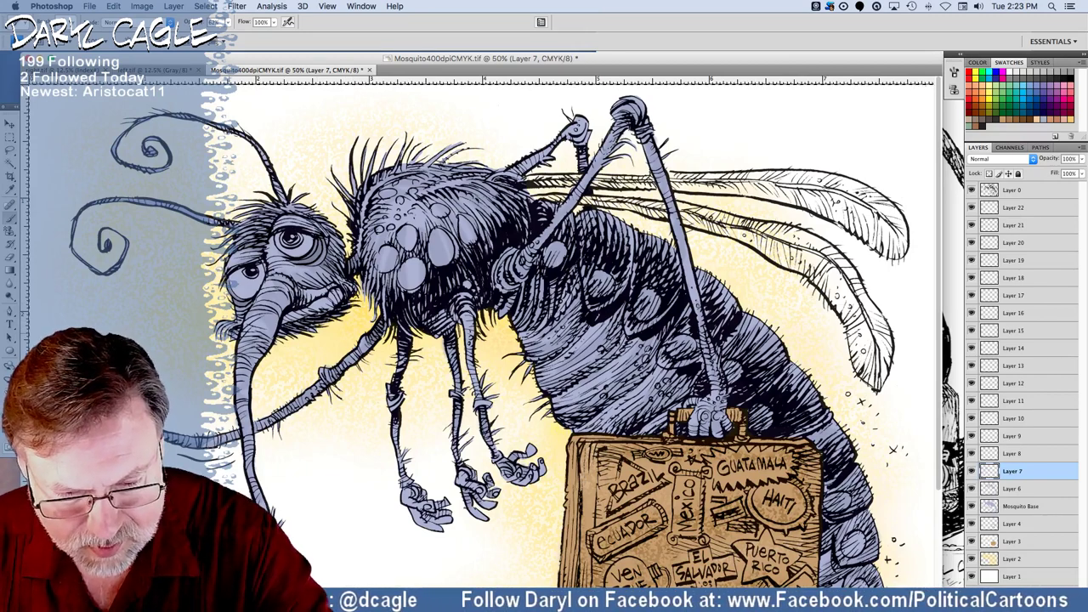
pyautogui.moveTo(408, 337); pyautogui.dragTo(398, 440)
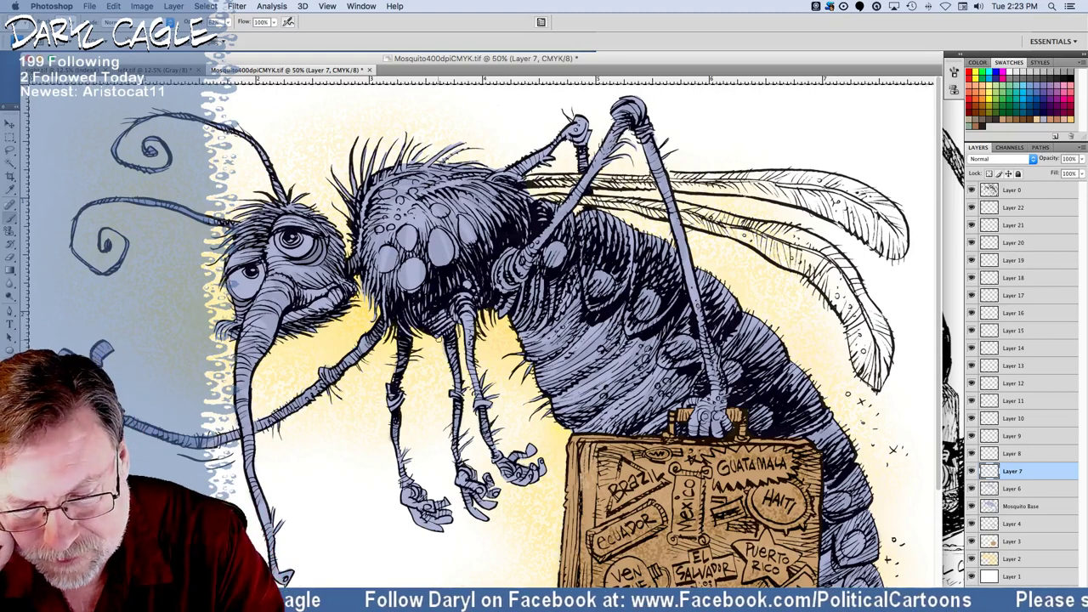
pyautogui.moveTo(451, 333); pyautogui.dragTo(455, 372)
pyautogui.moveTo(457, 424)
pyautogui.mouseDown()
pyautogui.moveTo(455, 454)
pyautogui.moveTo(520, 476)
pyautogui.mouseUp()
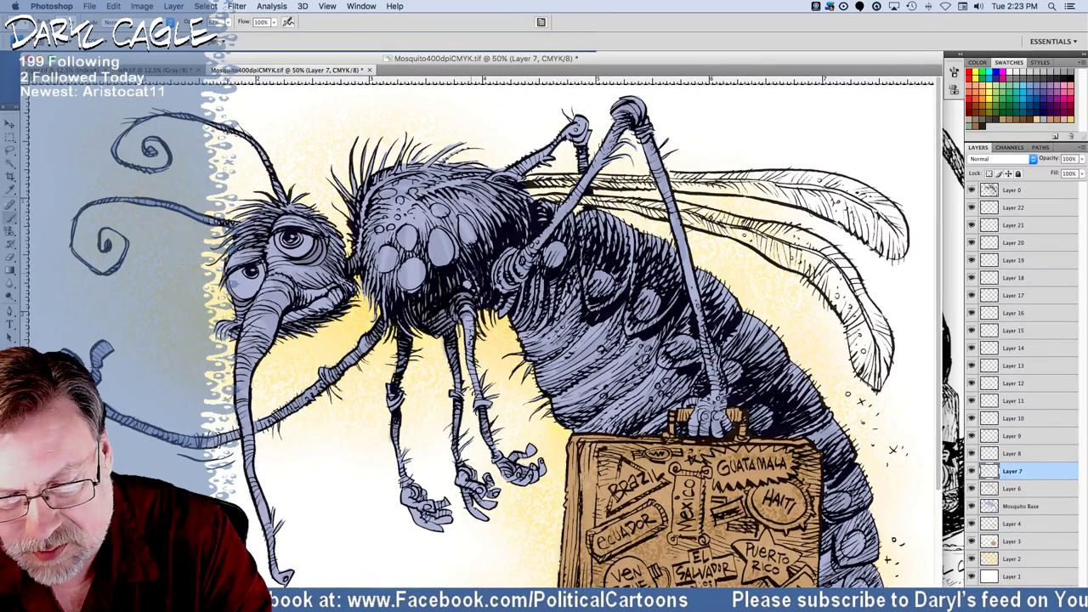
# Deepen the shading on Layer 7 along the thorax's rear edge, around the leg joint and on the front of the abdomen.
pyautogui.moveTo(473, 270); pyautogui.dragTo(481, 297)
pyautogui.moveTo(504, 243); pyautogui.dragTo(511, 180)
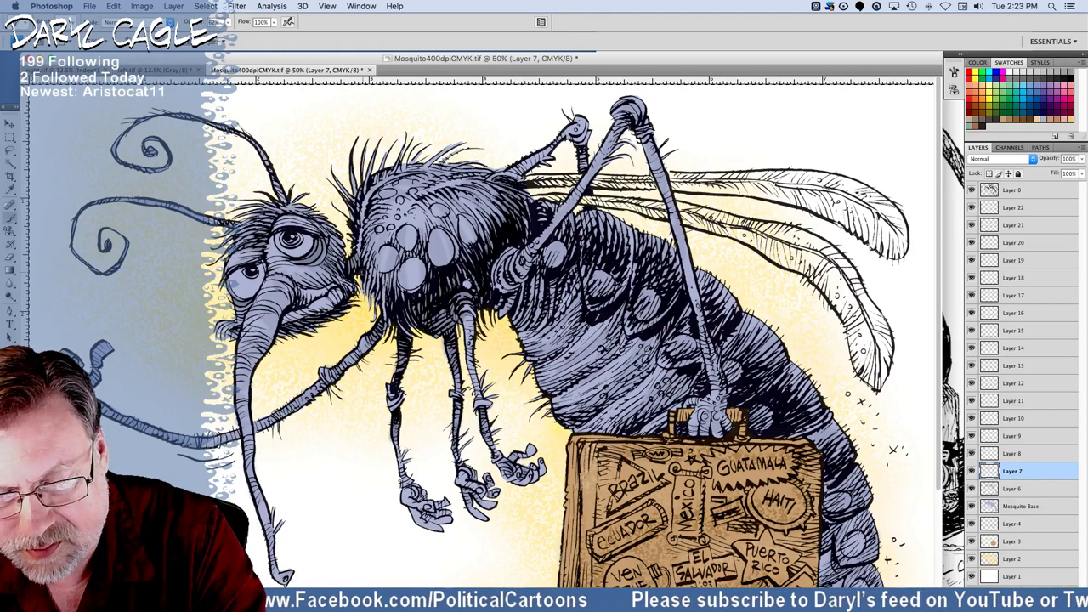
pyautogui.moveTo(513, 296)
pyautogui.mouseDown()
pyautogui.moveTo(503, 315)
pyautogui.moveTo(505, 298)
pyautogui.moveTo(517, 314)
pyautogui.mouseUp()
pyautogui.moveTo(538, 270); pyautogui.dragTo(531, 325)
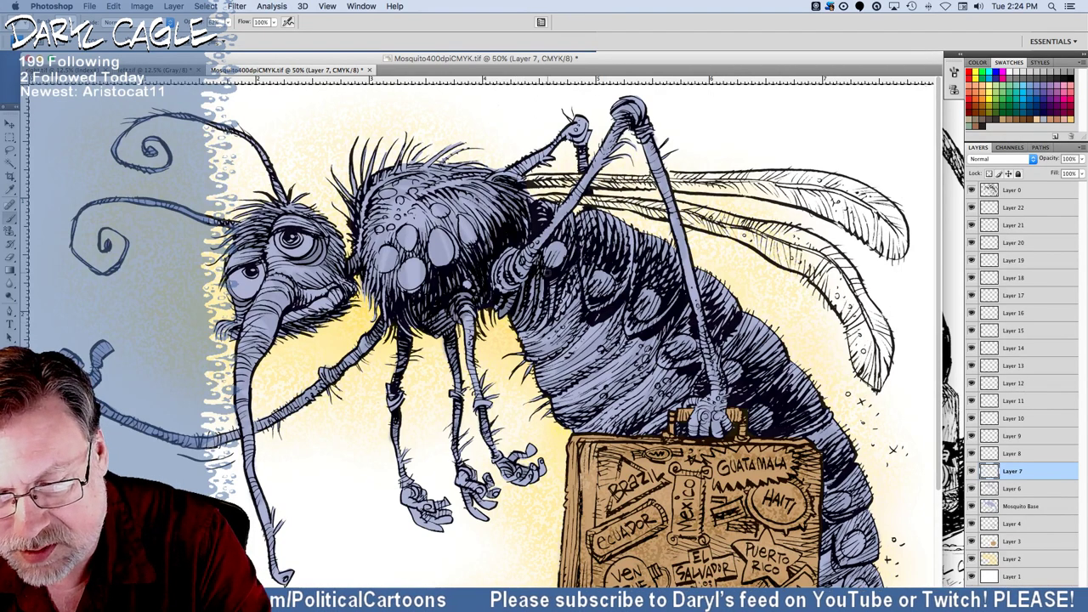
pyautogui.moveTo(552, 276); pyautogui.dragTo(548, 317)
pyautogui.moveTo(574, 218); pyautogui.dragTo(556, 239)
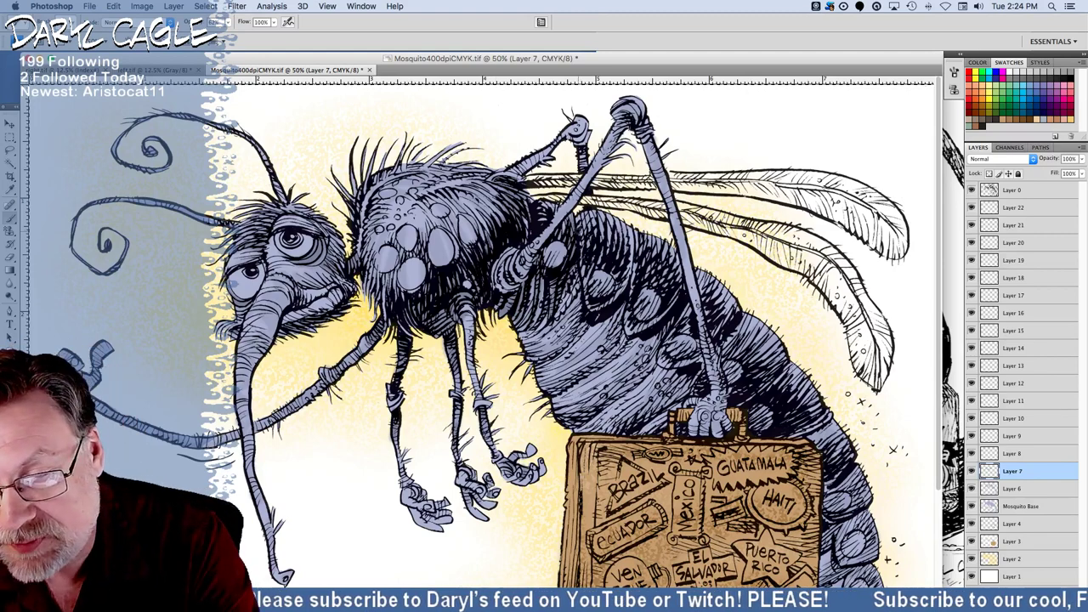
# Shade around the abdomen's round spots, the rear leg and the upper back segments with the slate blue on Layer 7.
pyautogui.moveTo(582, 230)
pyautogui.mouseDown()
pyautogui.moveTo(582, 260)
pyautogui.moveTo(605, 245)
pyautogui.moveTo(620, 254)
pyautogui.moveTo(621, 293)
pyautogui.moveTo(591, 310)
pyautogui.moveTo(592, 295)
pyautogui.moveTo(612, 295)
pyautogui.mouseUp()
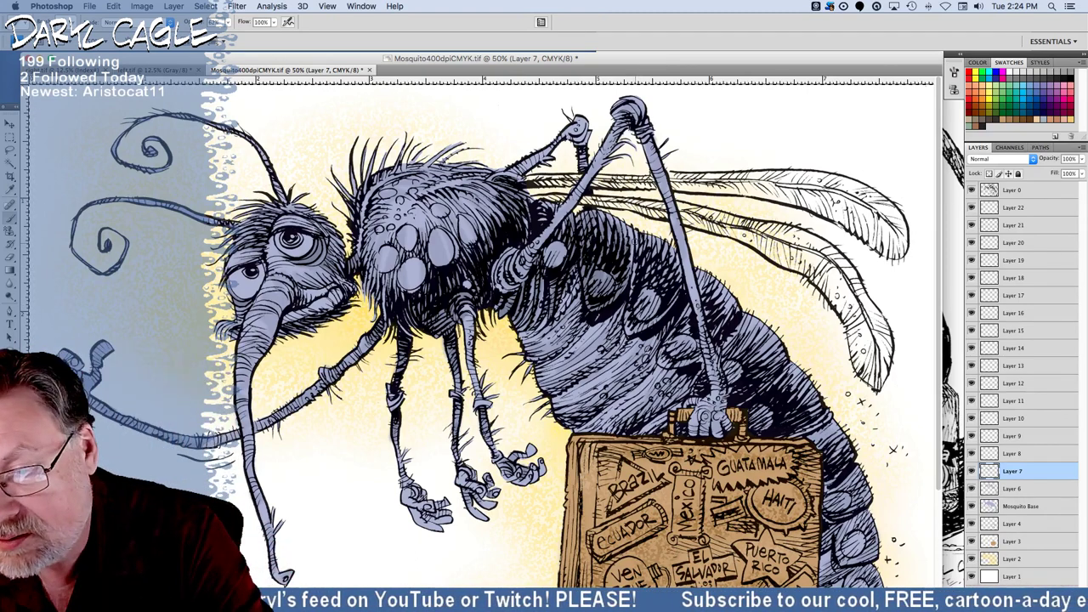
pyautogui.moveTo(629, 259)
pyautogui.mouseDown()
pyautogui.moveTo(658, 306)
pyautogui.moveTo(631, 309)
pyautogui.moveTo(662, 366)
pyautogui.moveTo(678, 365)
pyautogui.mouseUp()
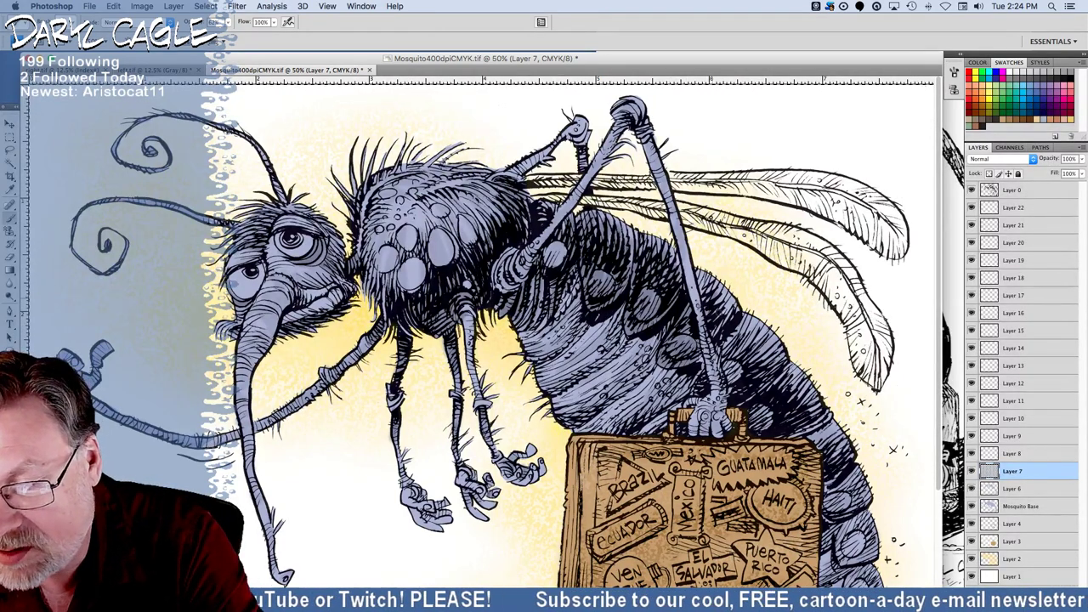
pyautogui.moveTo(731, 294); pyautogui.dragTo(713, 340)
pyautogui.moveTo(575, 140)
pyautogui.mouseDown()
pyautogui.moveTo(586, 143)
pyautogui.moveTo(584, 170)
pyautogui.mouseUp()
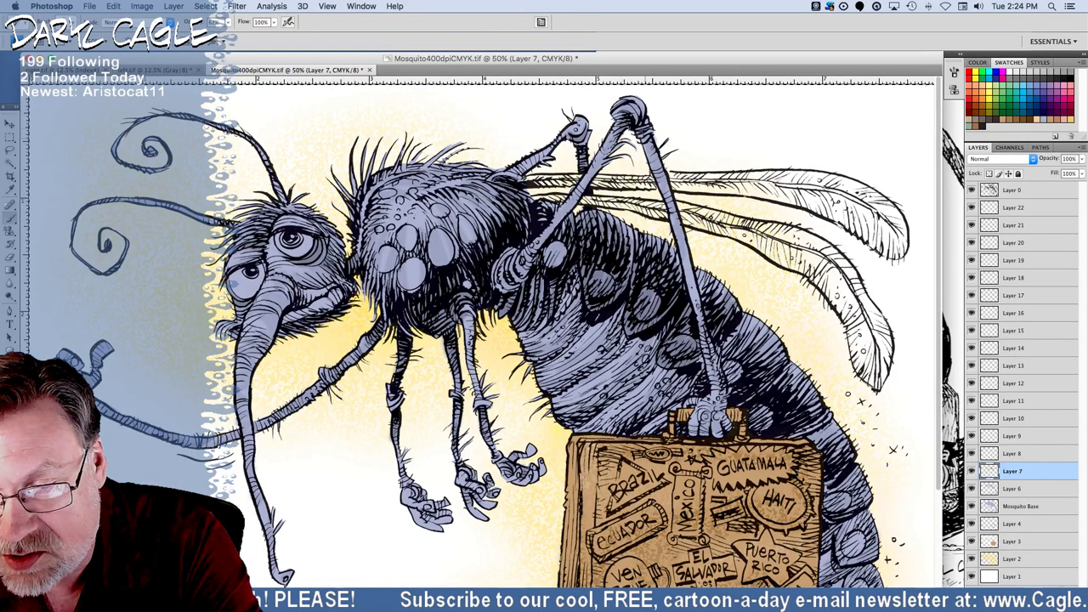
pyautogui.moveTo(725, 354)
pyautogui.mouseDown()
pyautogui.moveTo(748, 336)
pyautogui.moveTo(738, 383)
pyautogui.moveTo(784, 357)
pyautogui.mouseUp()
pyautogui.moveTo(733, 389)
pyautogui.mouseDown()
pyautogui.moveTo(745, 399)
pyautogui.moveTo(777, 381)
pyautogui.moveTo(768, 412)
pyautogui.moveTo(811, 403)
pyautogui.moveTo(805, 427)
pyautogui.moveTo(837, 444)
pyautogui.moveTo(857, 502)
pyautogui.moveTo(827, 535)
pyautogui.moveTo(865, 526)
pyautogui.mouseUp()
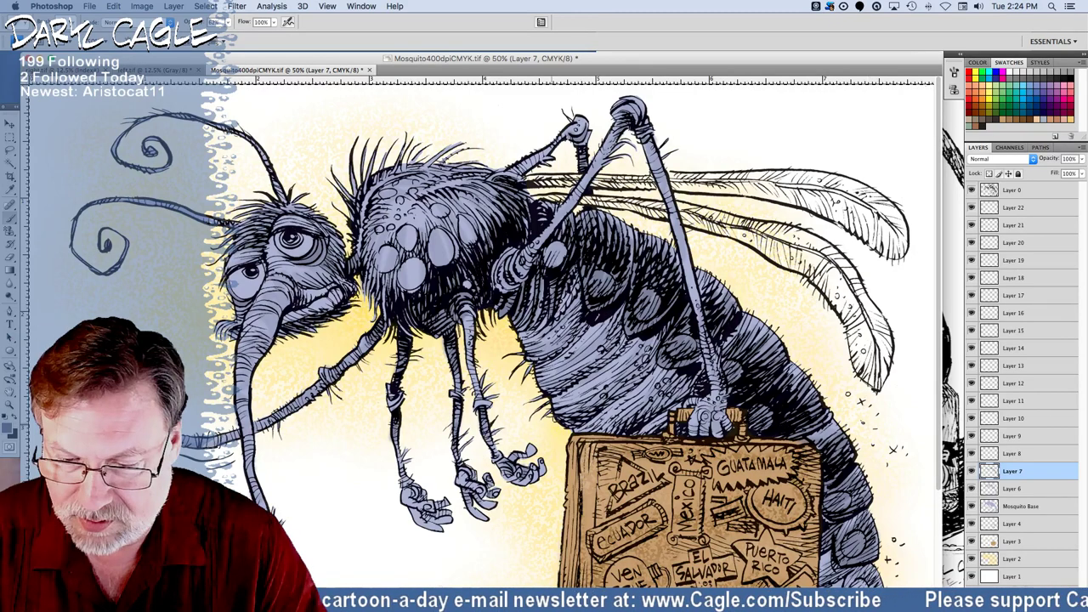
# Darken the tail segments behind the suitcase on Layer 7 and save the file.
pyautogui.moveTo(484, 285); pyautogui.dragTo(484, 148)
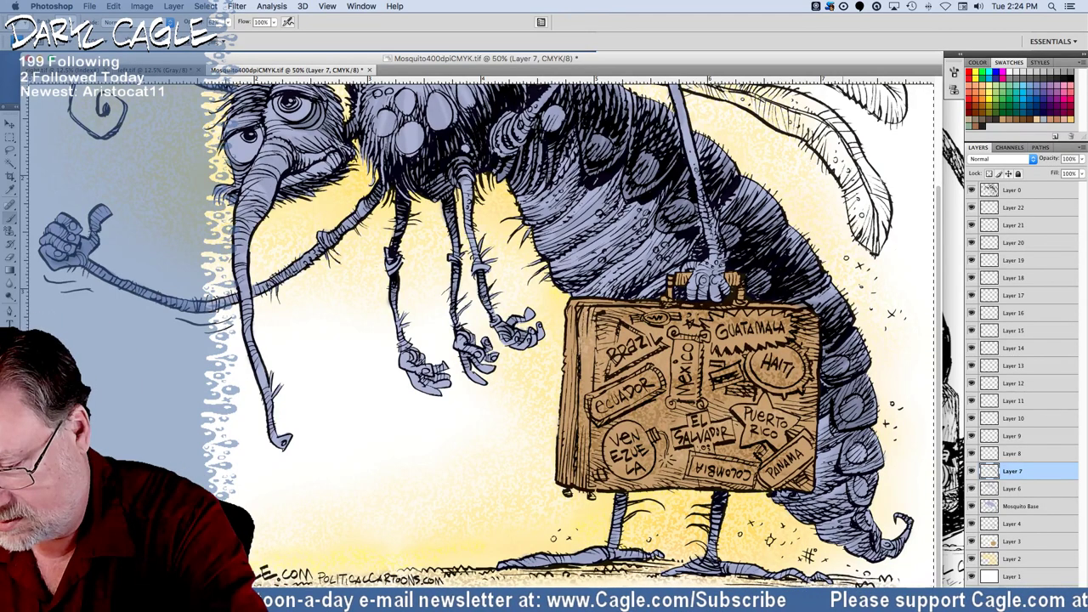
pyautogui.moveTo(879, 469)
pyautogui.mouseDown()
pyautogui.moveTo(838, 439)
pyautogui.moveTo(823, 442)
pyautogui.mouseUp()
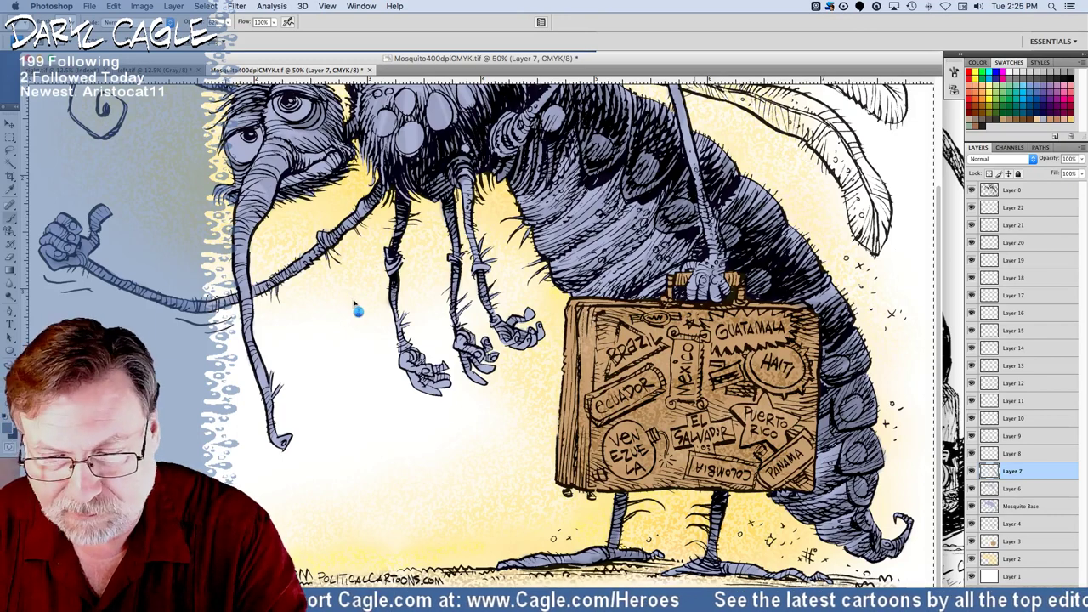
pyautogui.press('super+s')
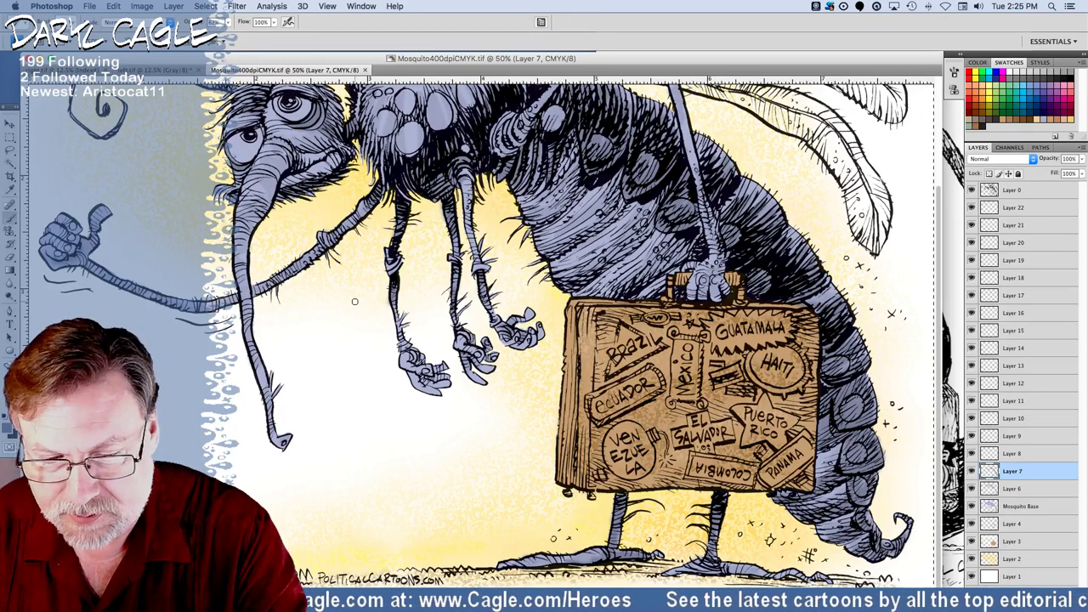
# Check the Zika mosquito reference photo in Safari, return to the cartoon in Photoshop and reposition its document window.
pyautogui.moveTo(351, 311)
pyautogui.mouseDown()
pyautogui.moveTo(356, 459)
pyautogui.moveTo(365, 370)
pyautogui.mouseUp()
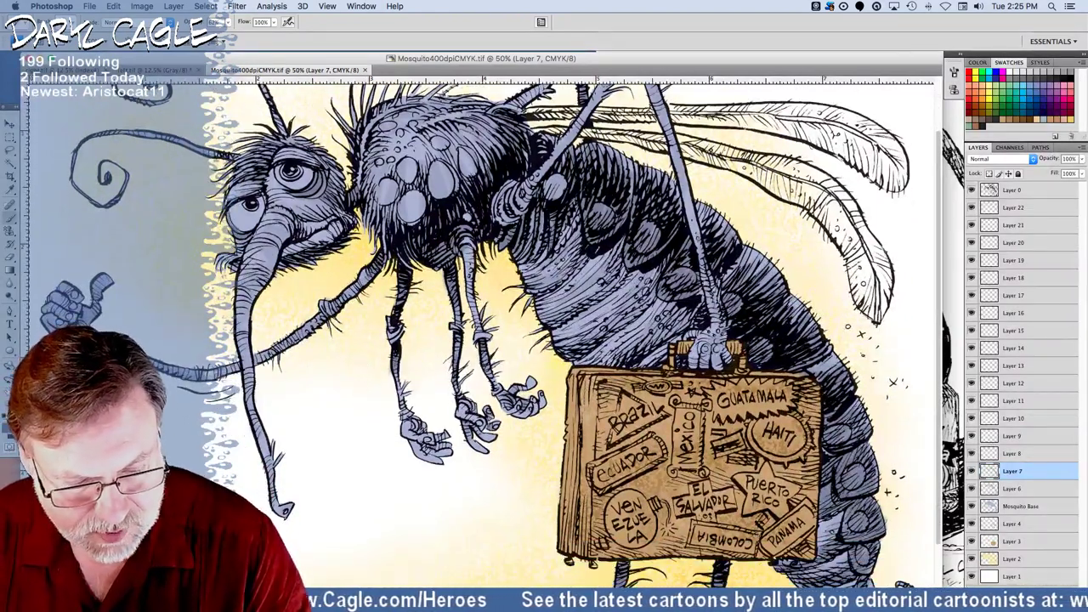
pyautogui.press('super+Tab')
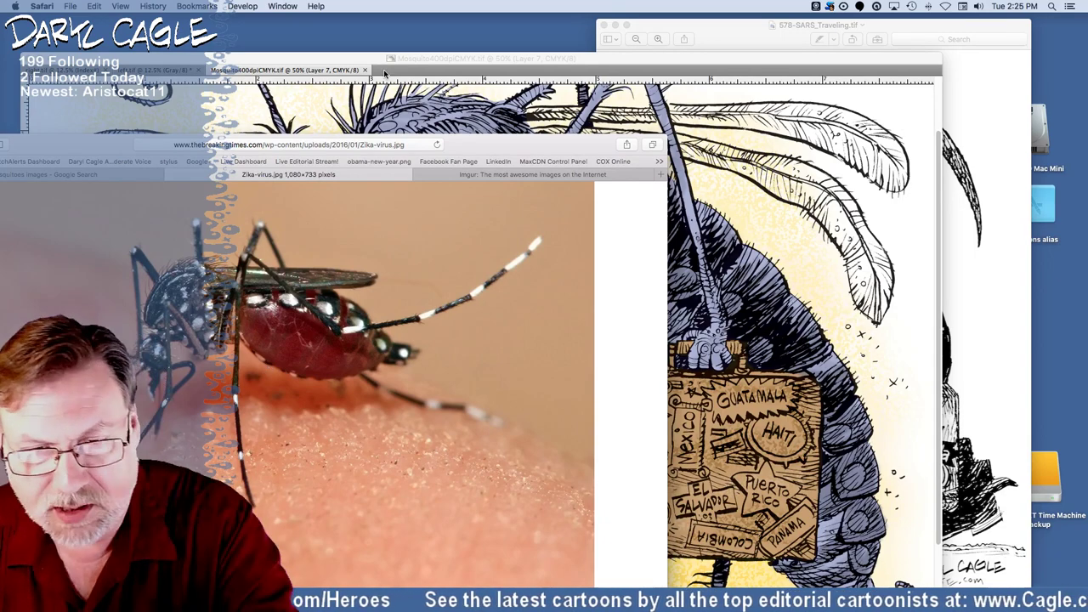
pyautogui.press('super+Tab')
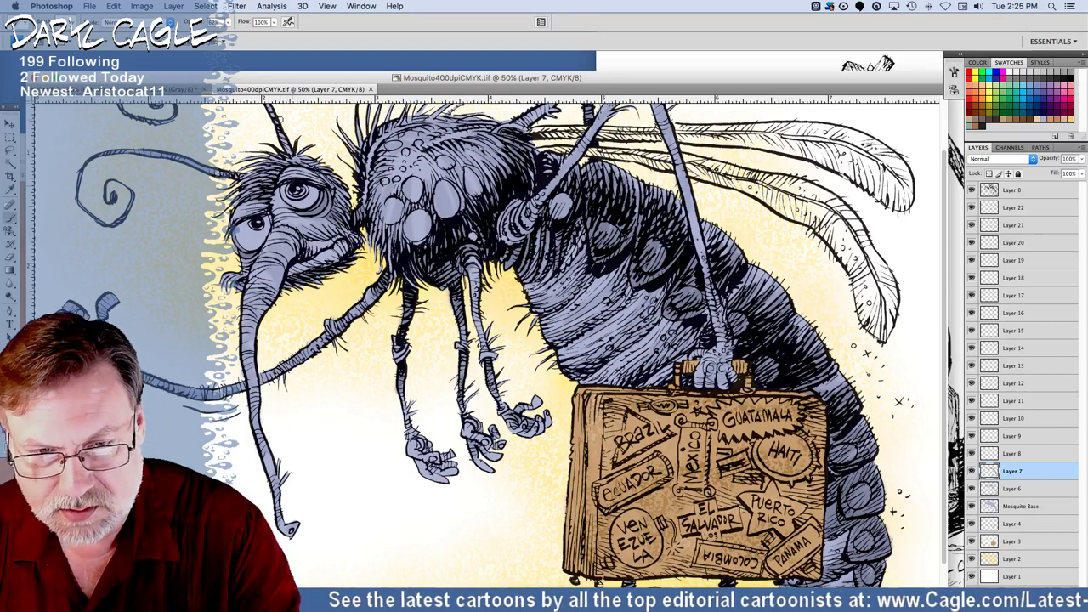
pyautogui.moveTo(285, 87); pyautogui.dragTo(273, 61)
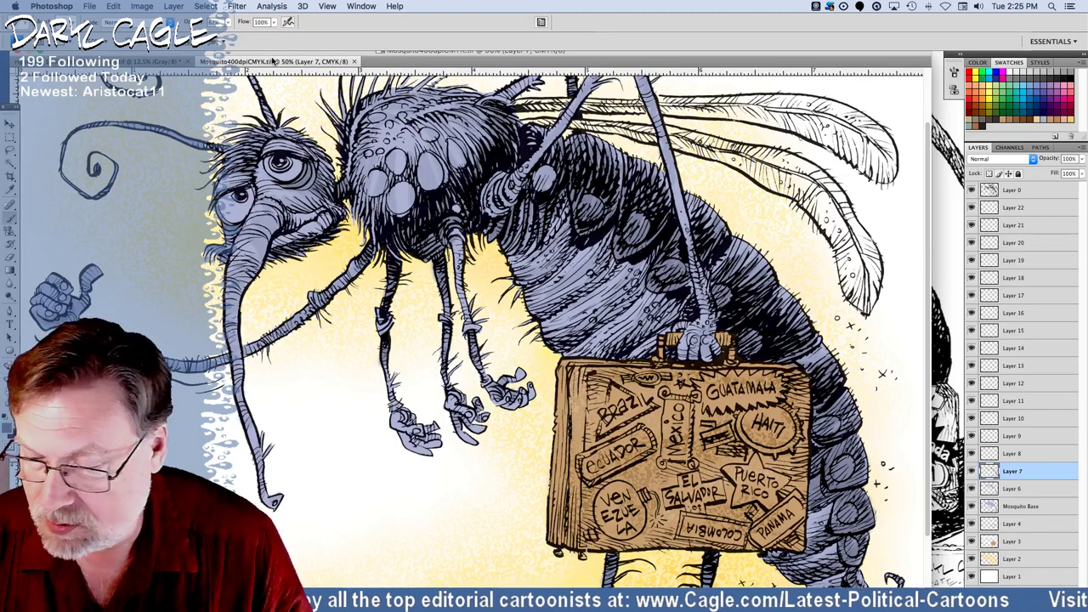
# Switch to Layer 8, sample the mosquito's base blue and change the foreground color to a dusty rose with M 66 and Y 40.
pyautogui.click(1010, 454)
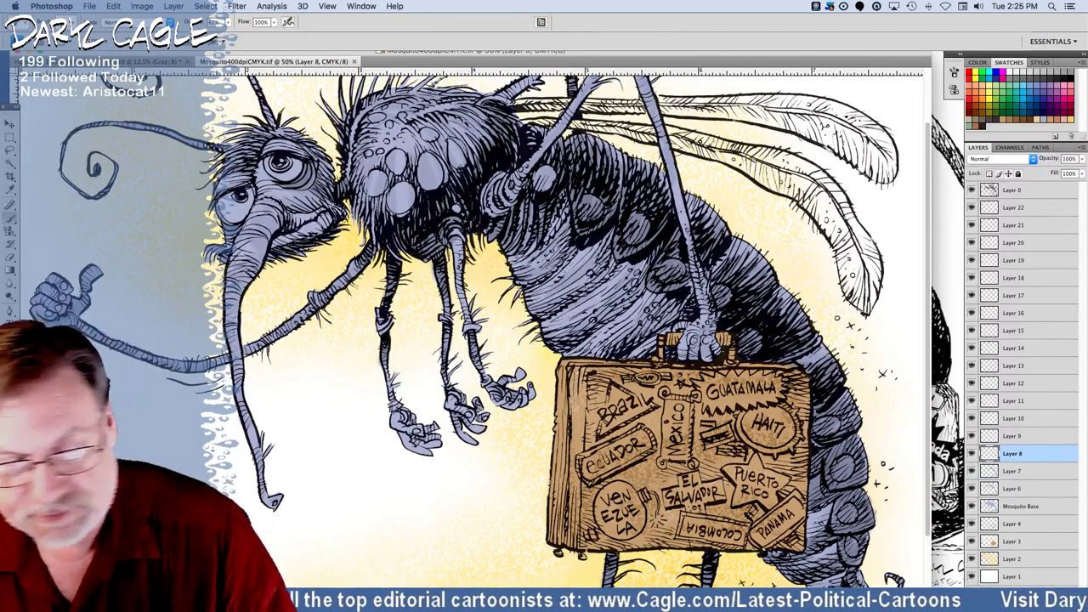
pyautogui.click(7, 429)
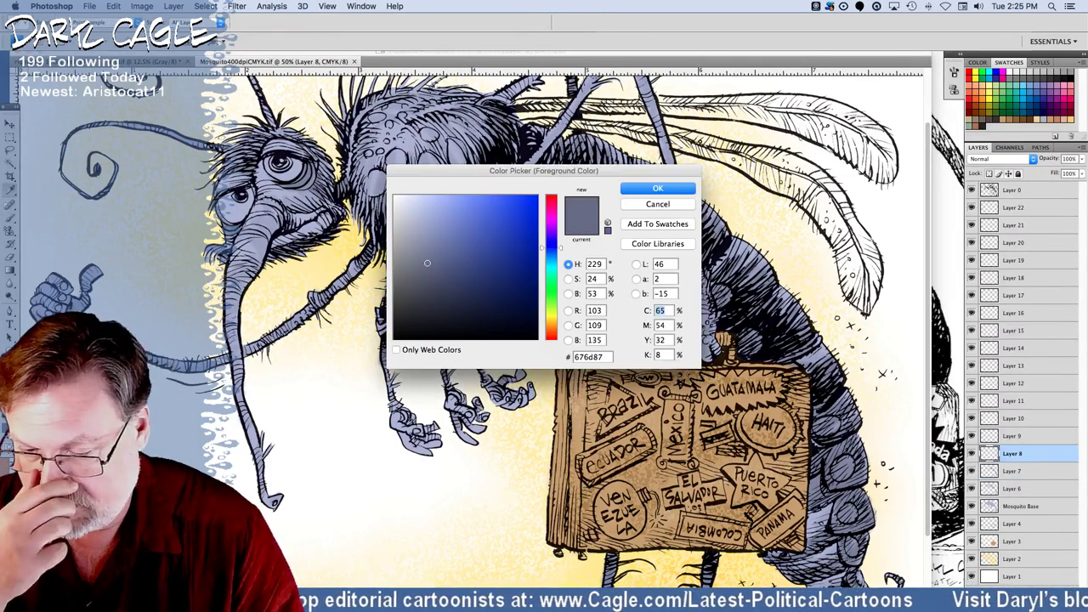
pyautogui.click(646, 207)
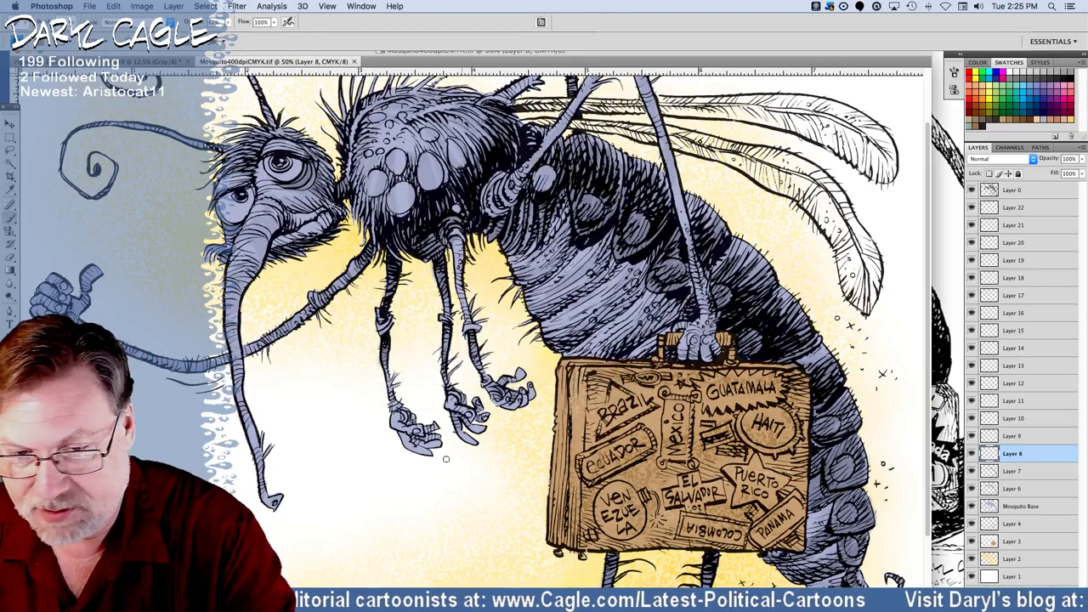
pyautogui.click(10, 188)
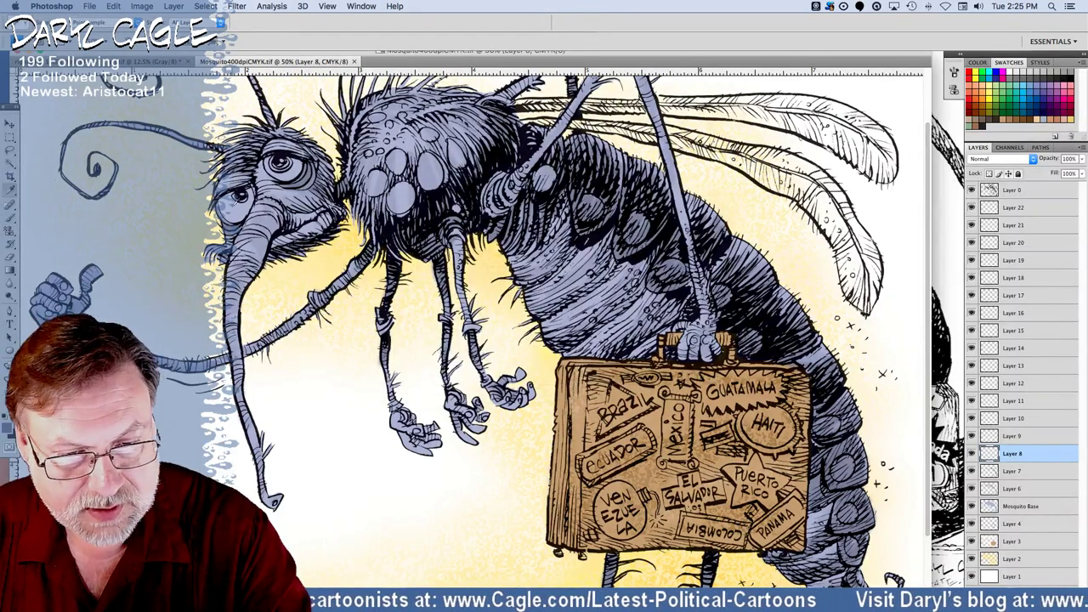
pyautogui.click(7, 423)
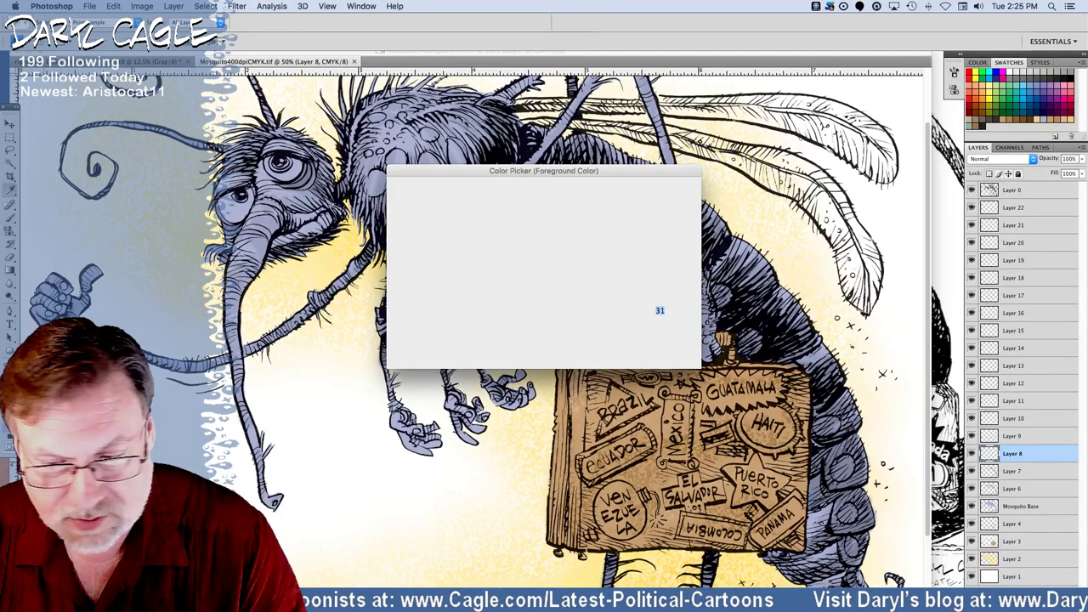
pyautogui.click(660, 326)
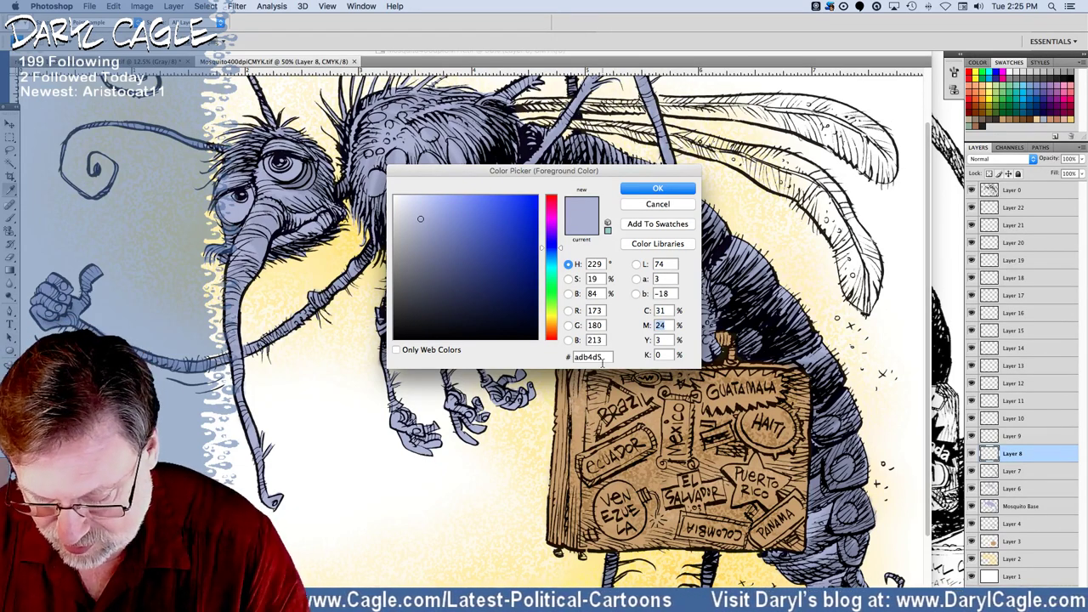
pyautogui.write('66')
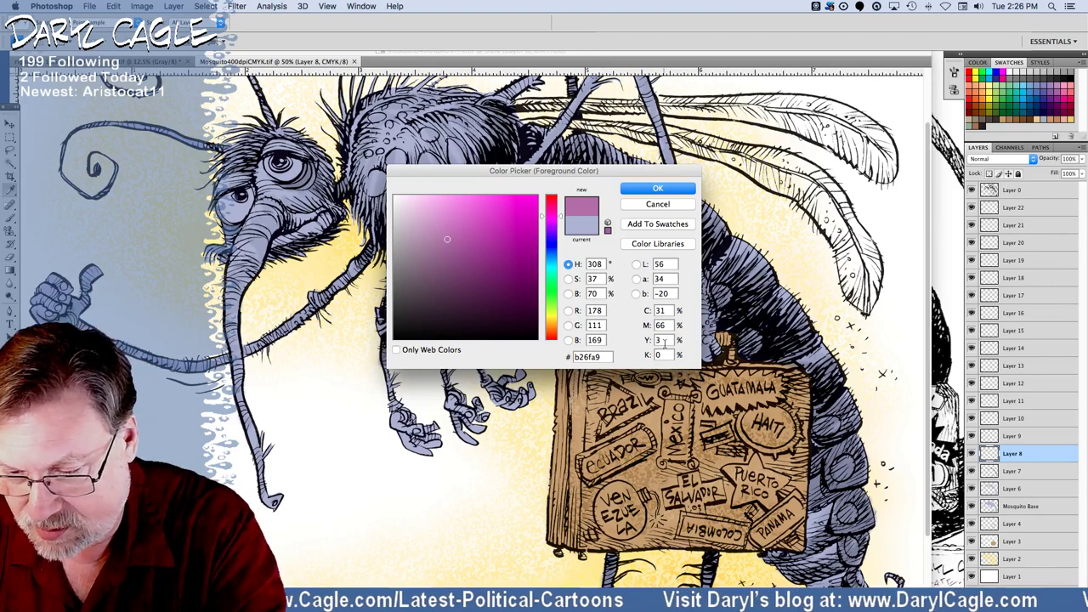
pyautogui.click(664, 340)
pyautogui.write('40')
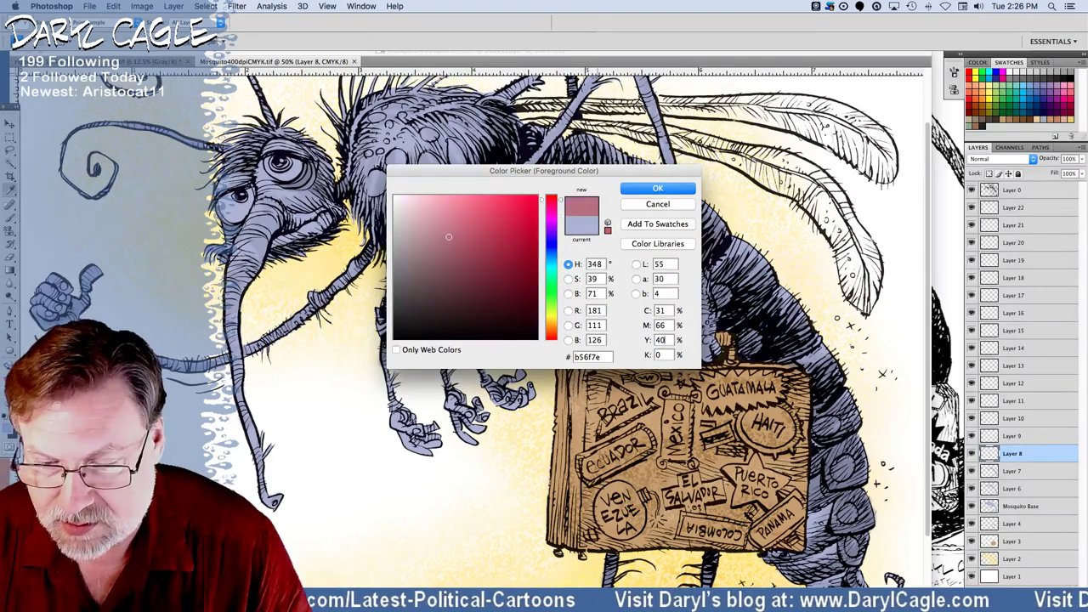
pyautogui.press('Return')
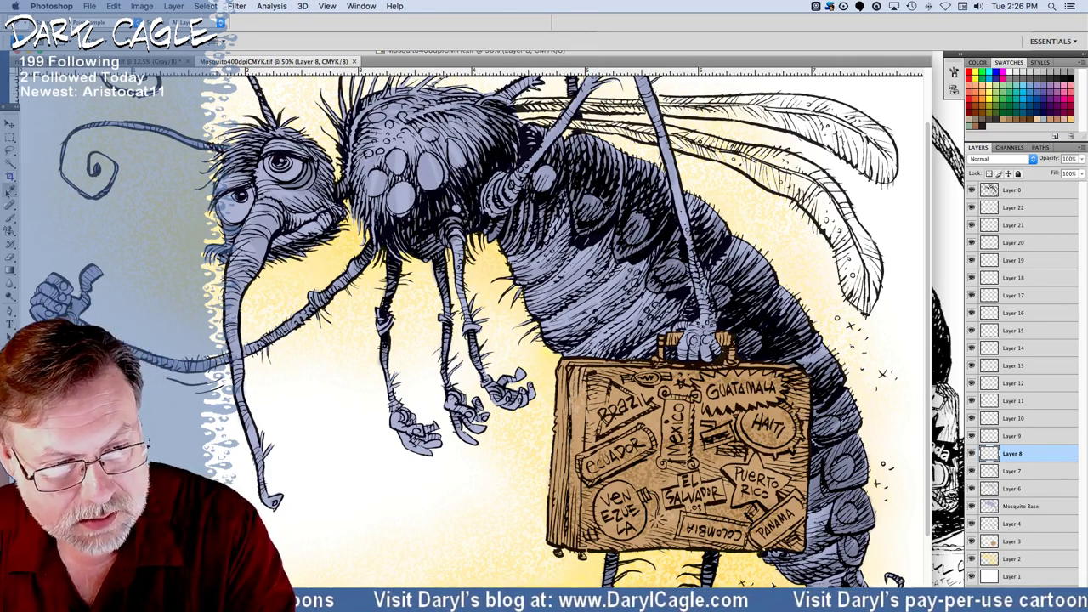
# Brush dusty rose at reduced opacity over the abdomen's underside and the tail segments behind the suitcase on Layer 8.
pyautogui.click(11, 219)
pyautogui.click(228, 23)
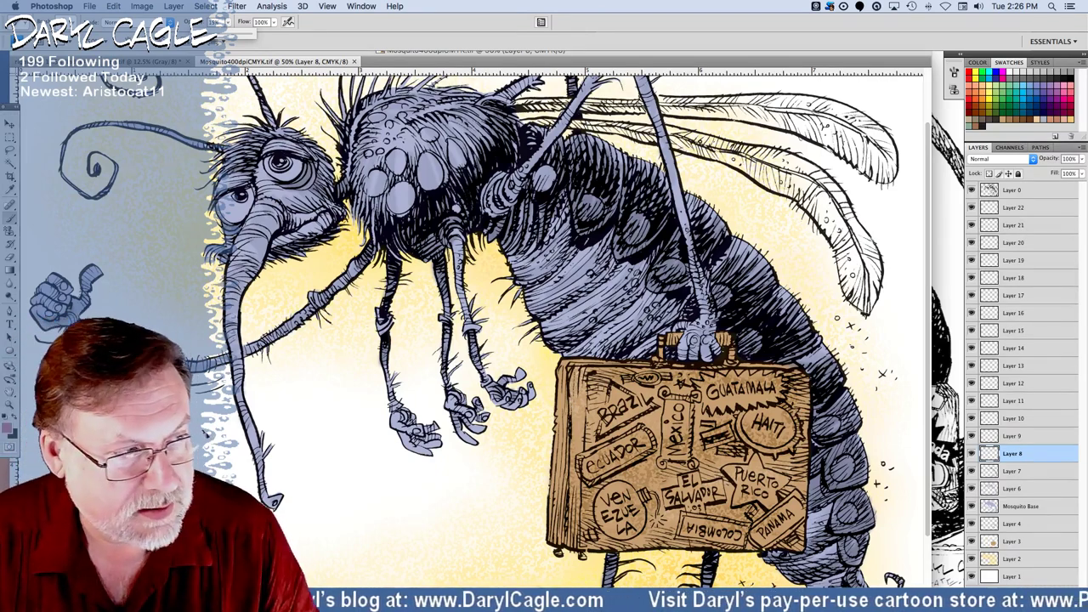
pyautogui.click(74, 22)
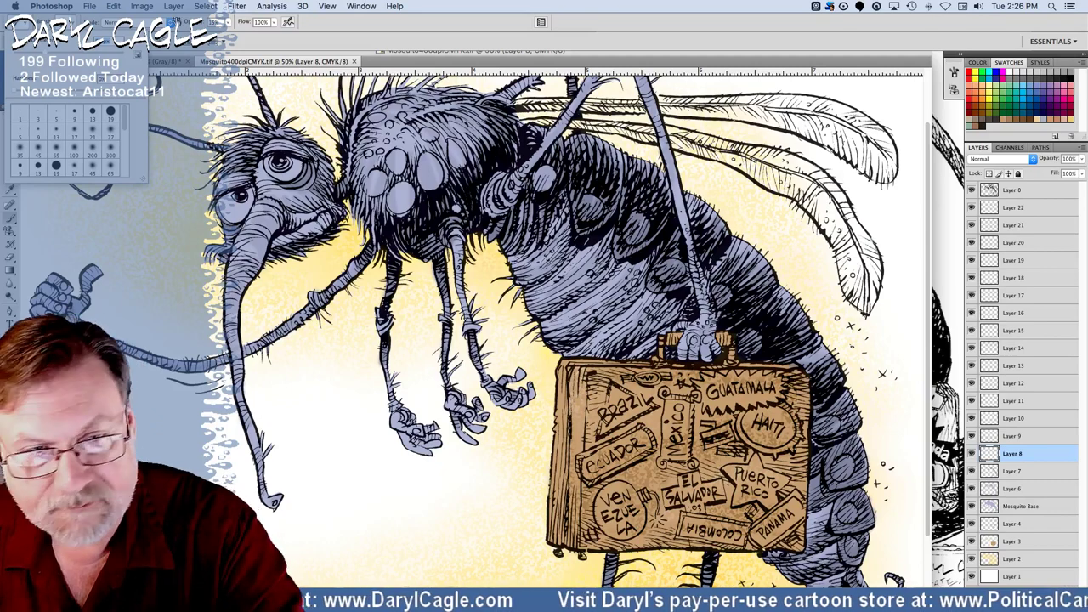
pyautogui.moveTo(596, 270); pyautogui.dragTo(535, 303)
pyautogui.moveTo(574, 243); pyautogui.dragTo(530, 283)
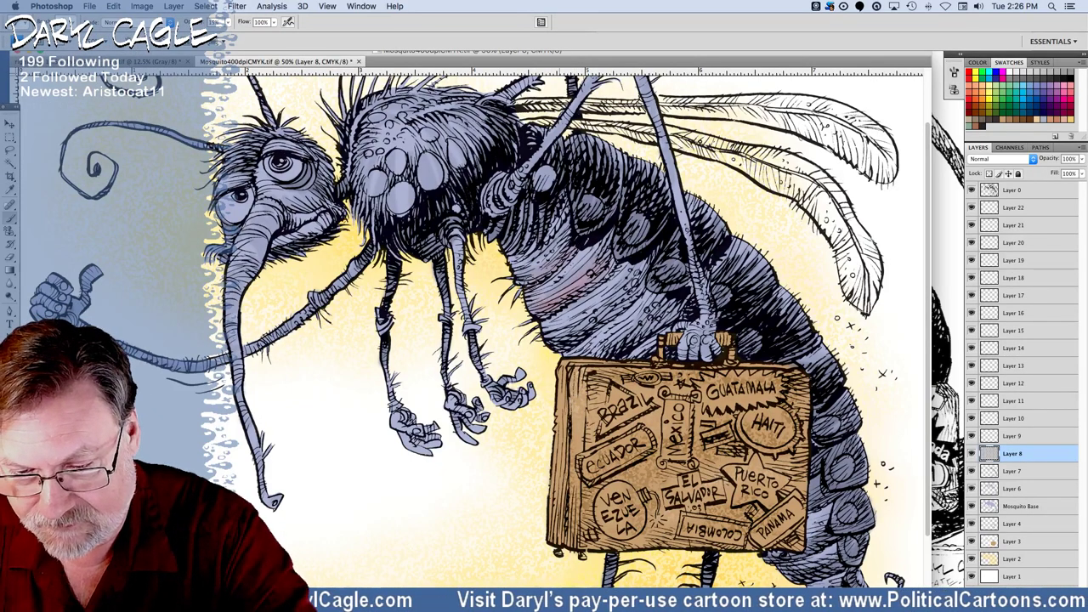
pyautogui.moveTo(595, 271); pyautogui.dragTo(540, 299)
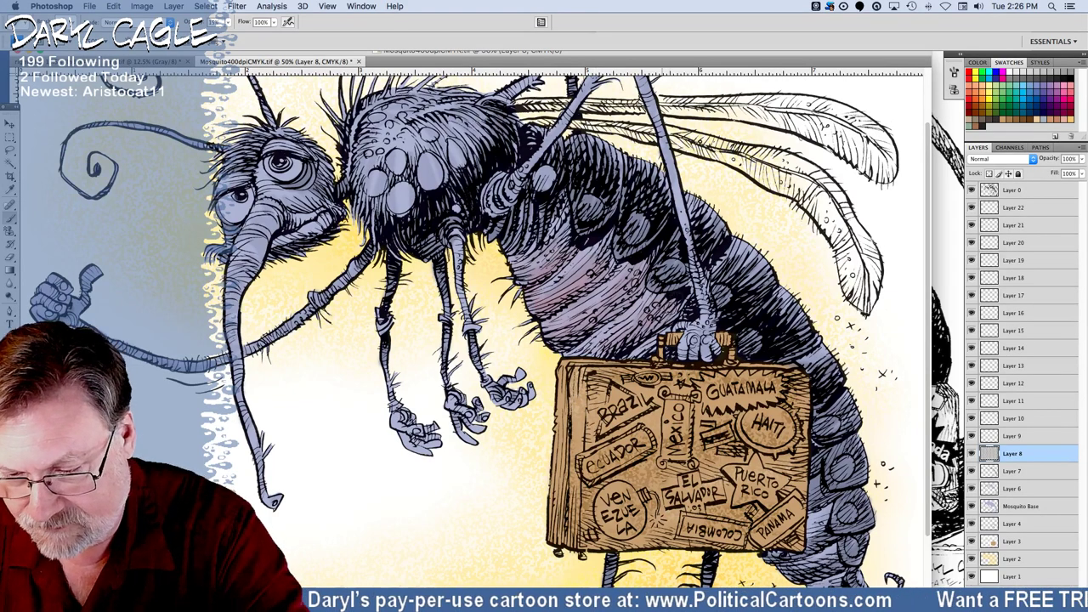
pyautogui.moveTo(669, 324)
pyautogui.mouseDown()
pyautogui.moveTo(643, 350)
pyautogui.moveTo(666, 355)
pyautogui.mouseUp()
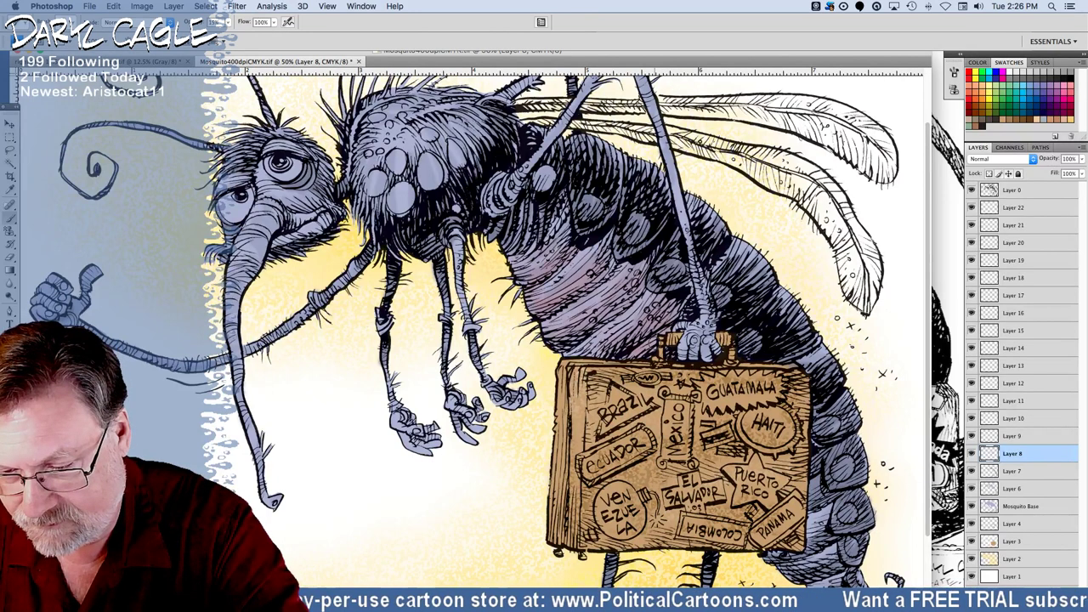
pyautogui.moveTo(829, 515); pyautogui.dragTo(811, 538)
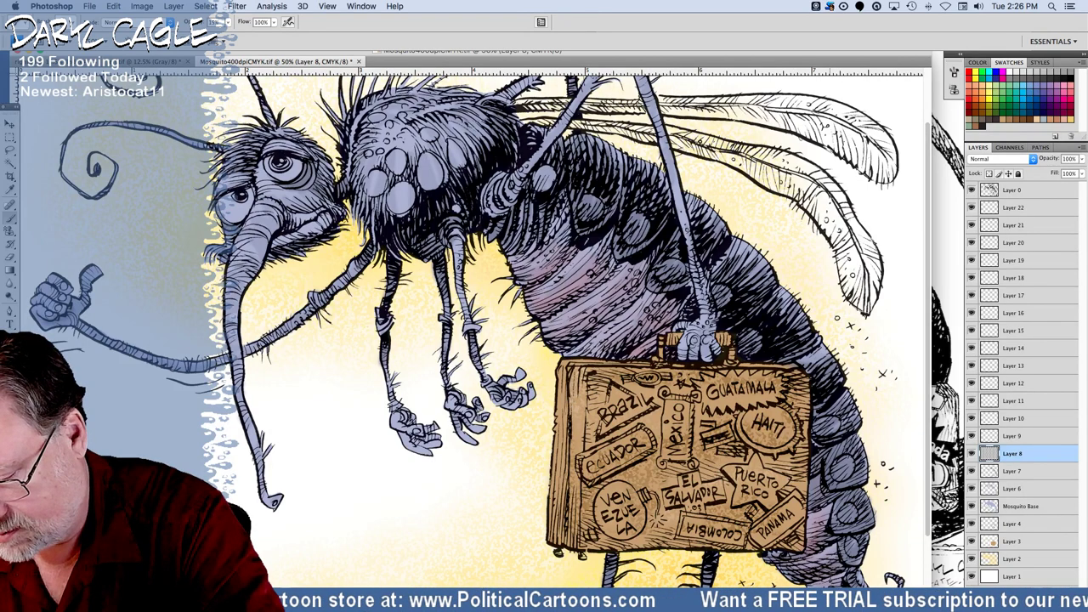
# Texture the rose areas of the belly and tail on Layer 8 using the Pattern Stamp with a red pattern.
pyautogui.scroll(-3, 477, 323)
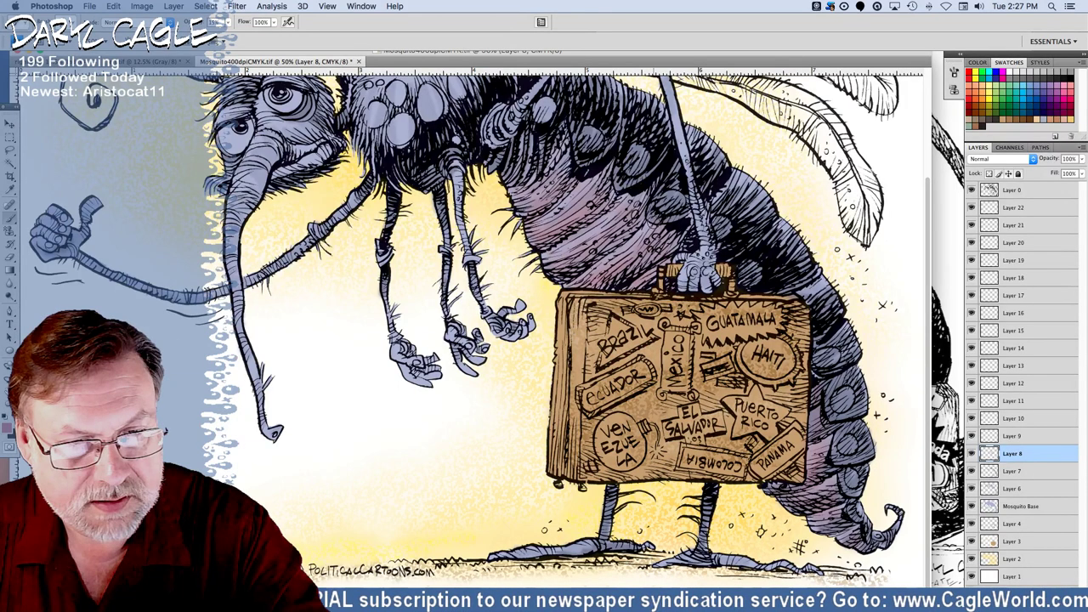
pyautogui.click(11, 231)
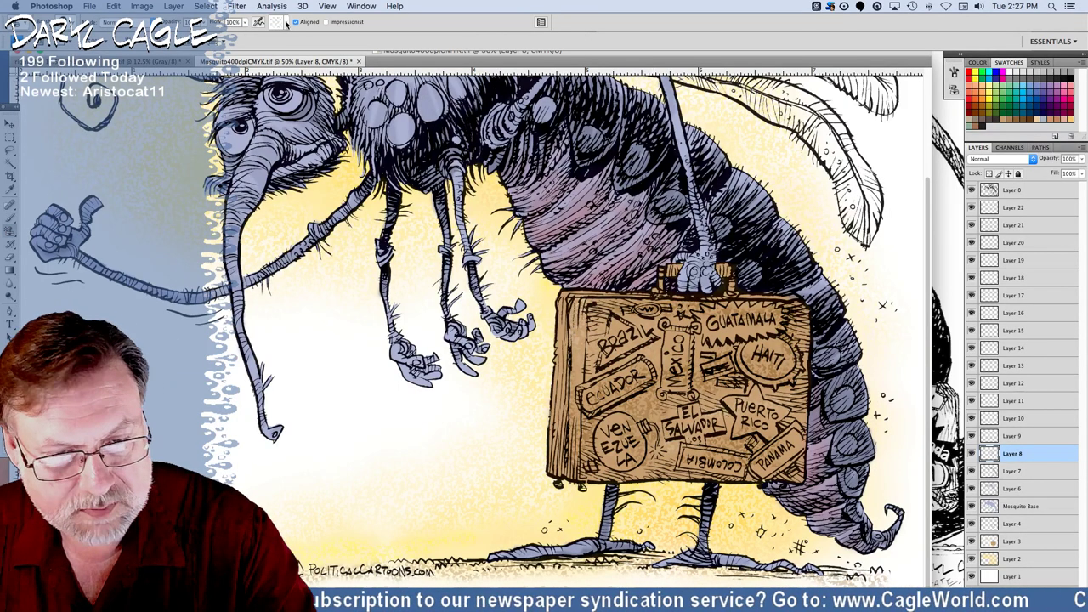
pyautogui.click(286, 23)
pyautogui.click(277, 28)
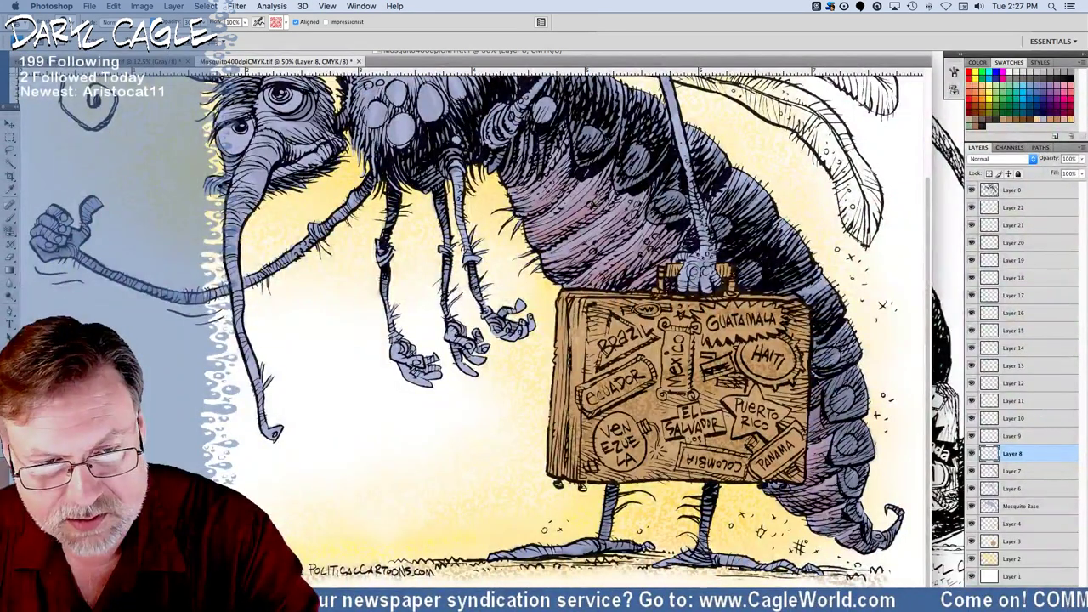
pyautogui.moveTo(593, 205); pyautogui.dragTo(551, 238)
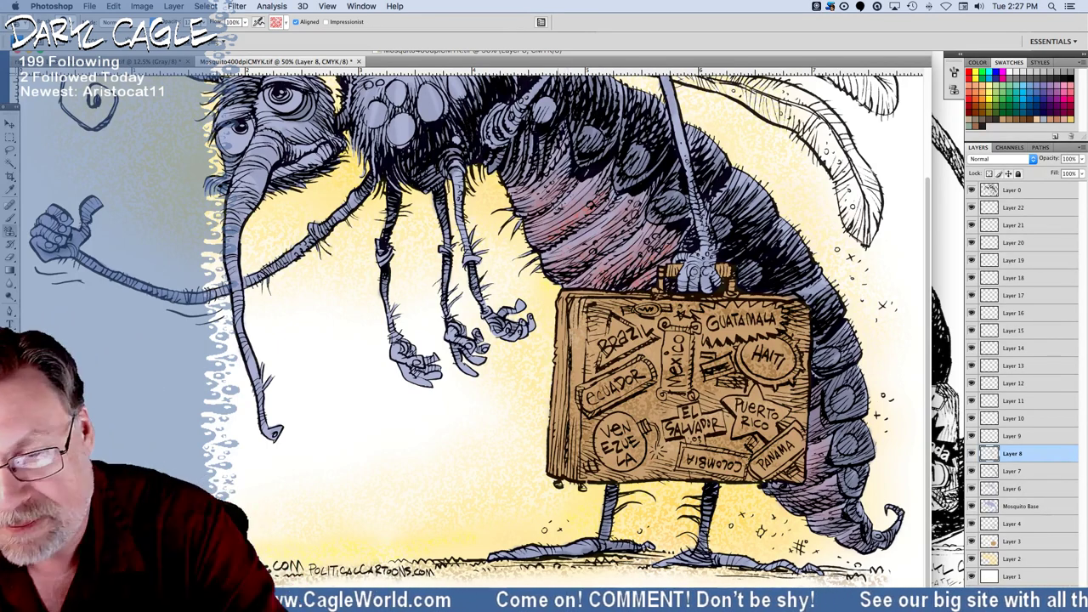
pyautogui.click(545, 246)
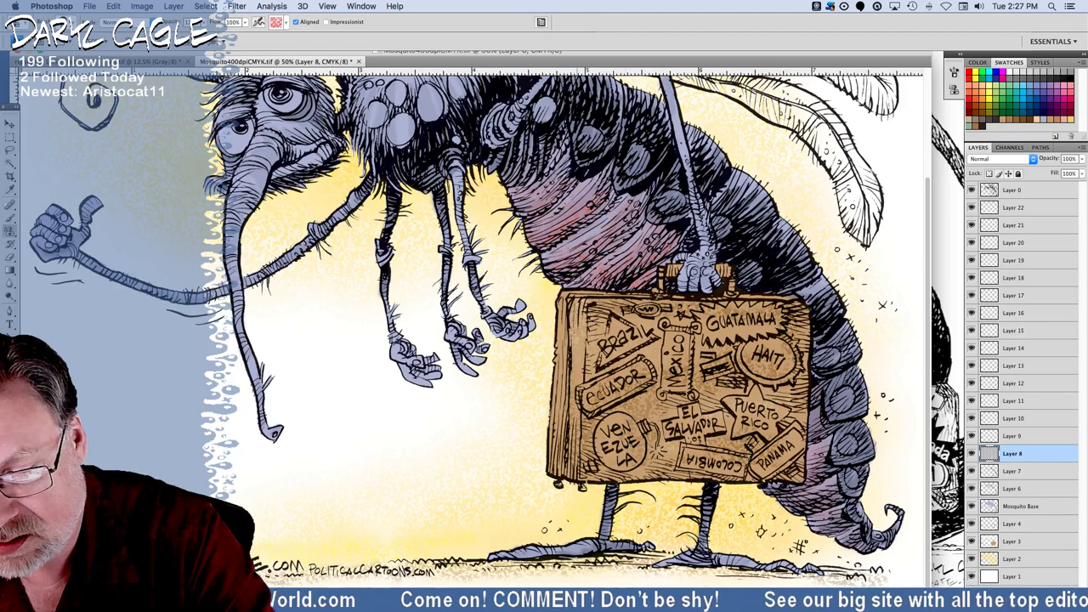
pyautogui.click(648, 272)
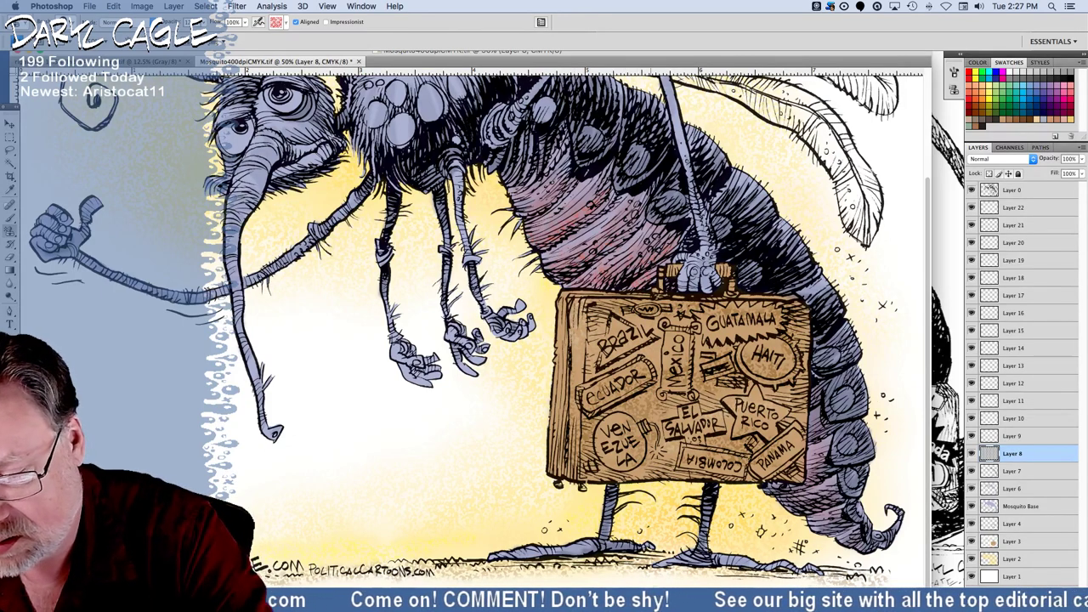
pyautogui.moveTo(815, 439)
pyautogui.mouseDown()
pyautogui.moveTo(814, 427)
pyautogui.moveTo(826, 448)
pyautogui.mouseUp()
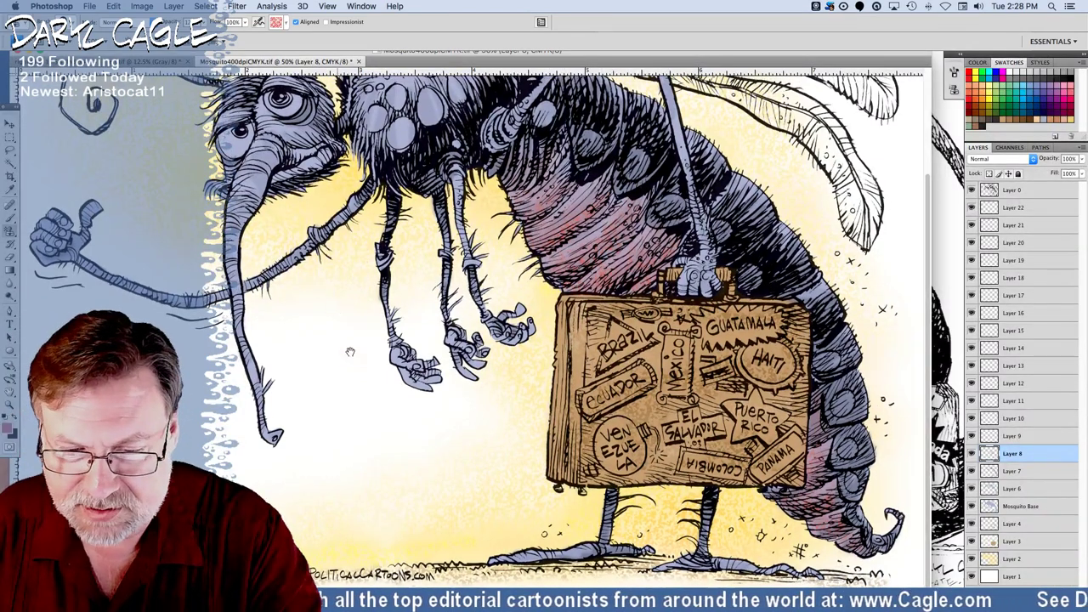
# Switch to Layer 9 and stamp a white pattern as highlights on the mosquito's upper proboscis and eyelid.
pyautogui.moveTo(350, 352); pyautogui.dragTo(365, 493)
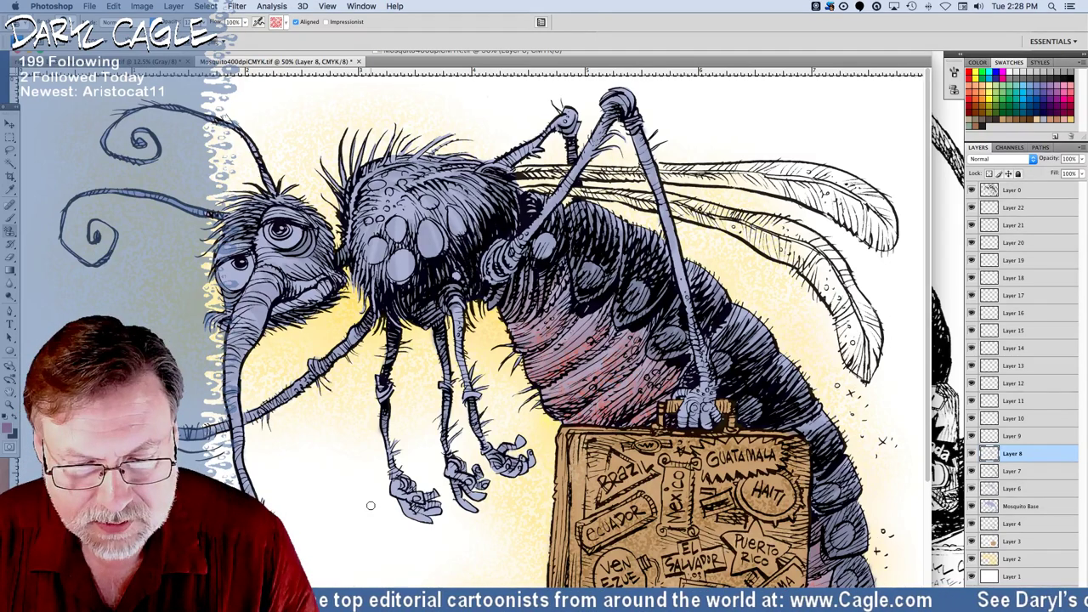
pyautogui.click(1008, 437)
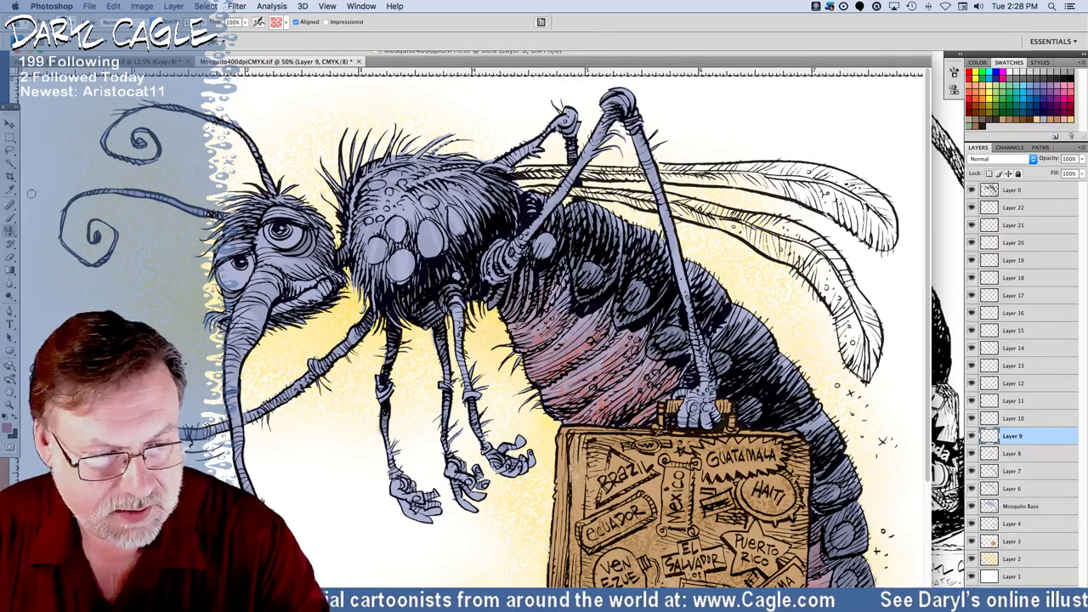
pyautogui.click(287, 23)
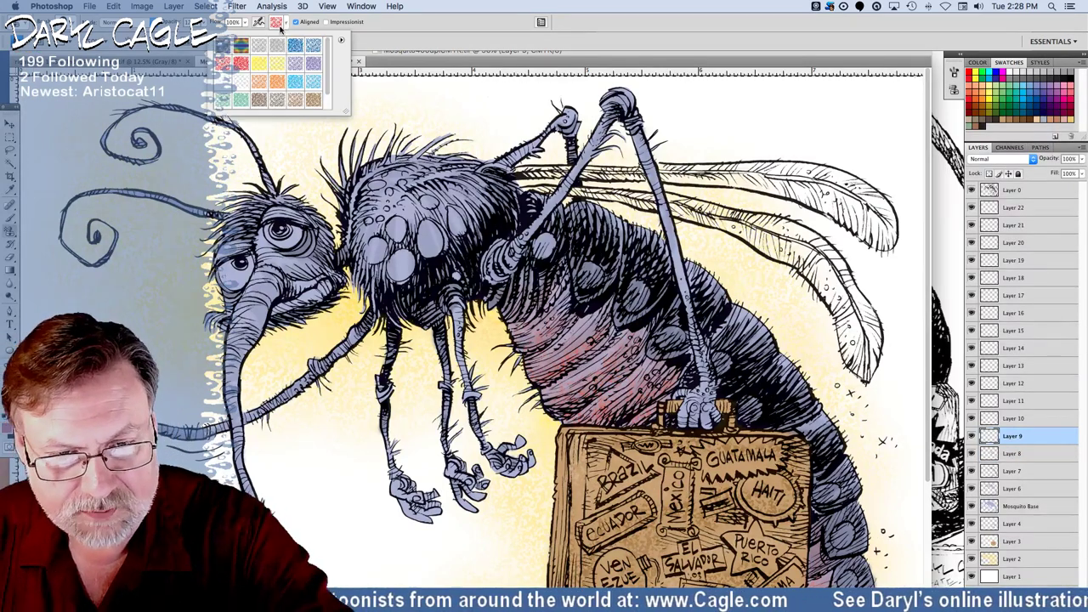
pyautogui.doubleClick(225, 82)
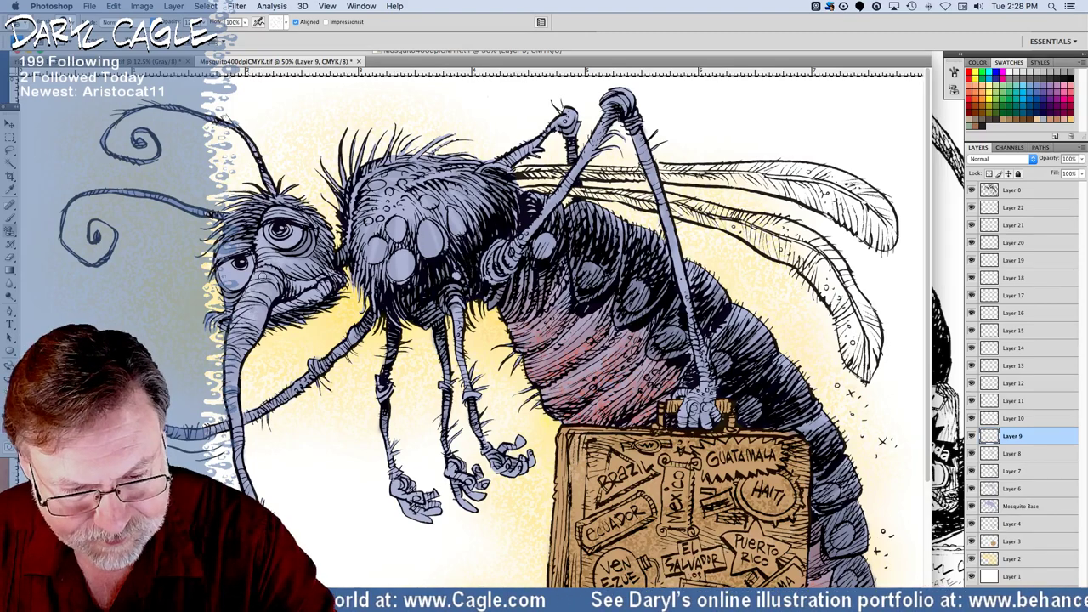
pyautogui.moveTo(258, 280); pyautogui.dragTo(266, 269)
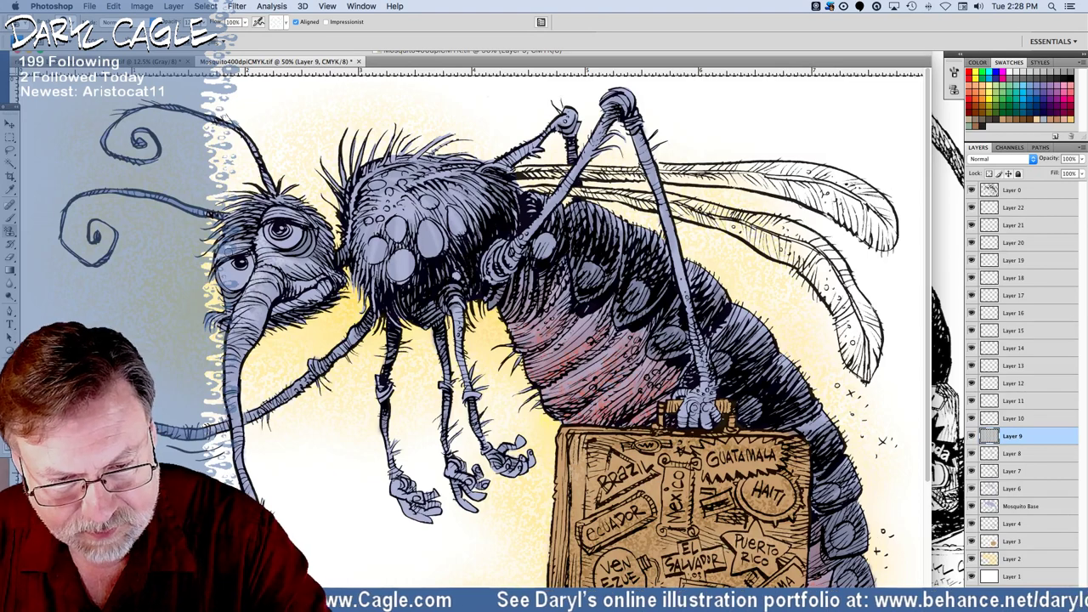
pyautogui.moveTo(278, 212); pyautogui.dragTo(275, 219)
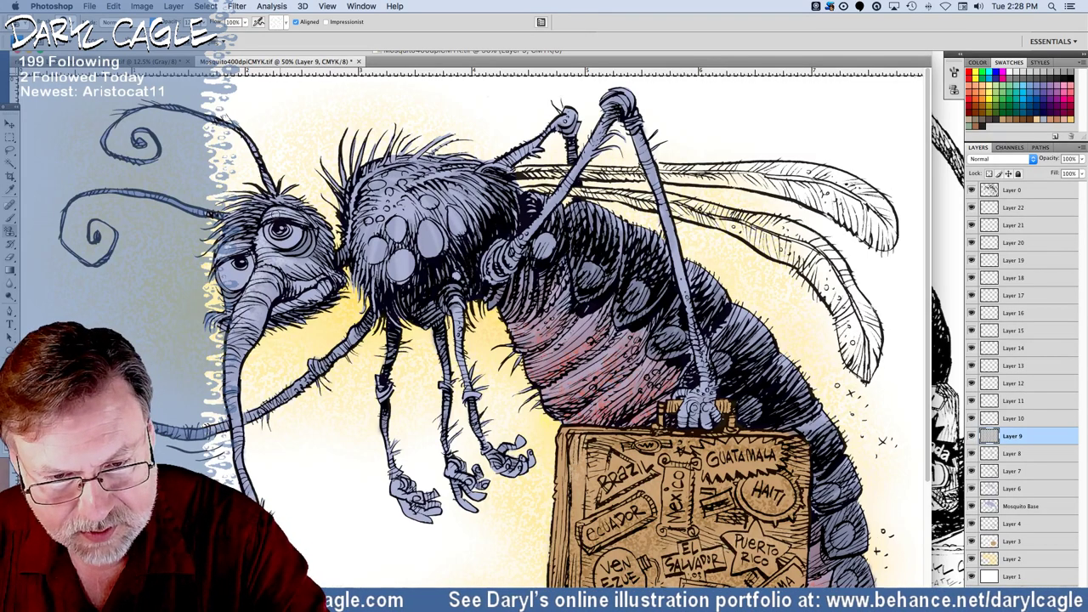
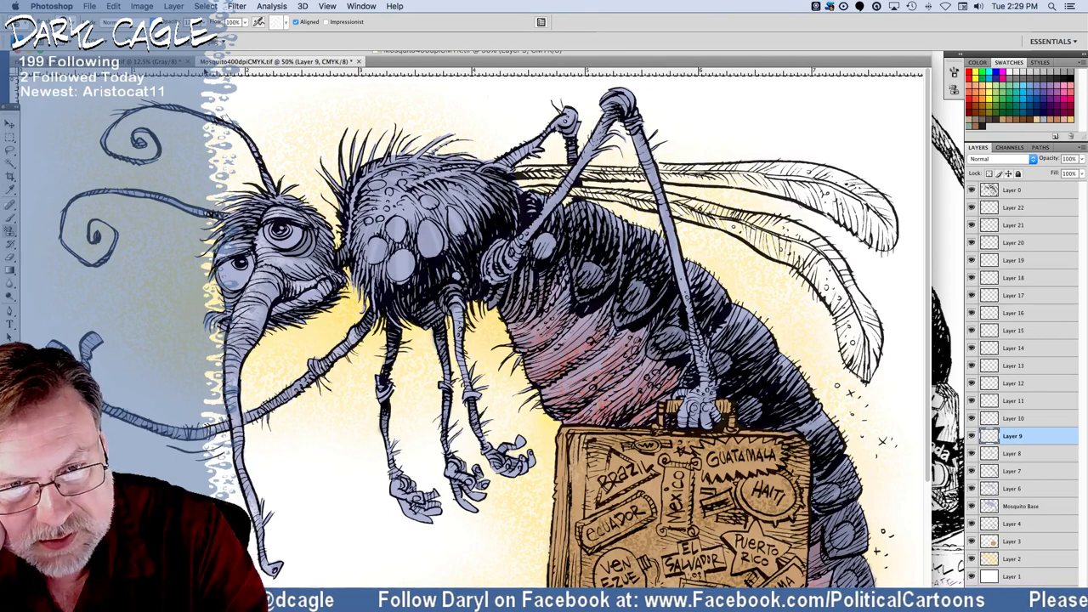
# Choose the neighbouring white pattern, adjust the stamp's opacity and highlight the thorax and its large round spots on Layer 9.
pyautogui.click(286, 25)
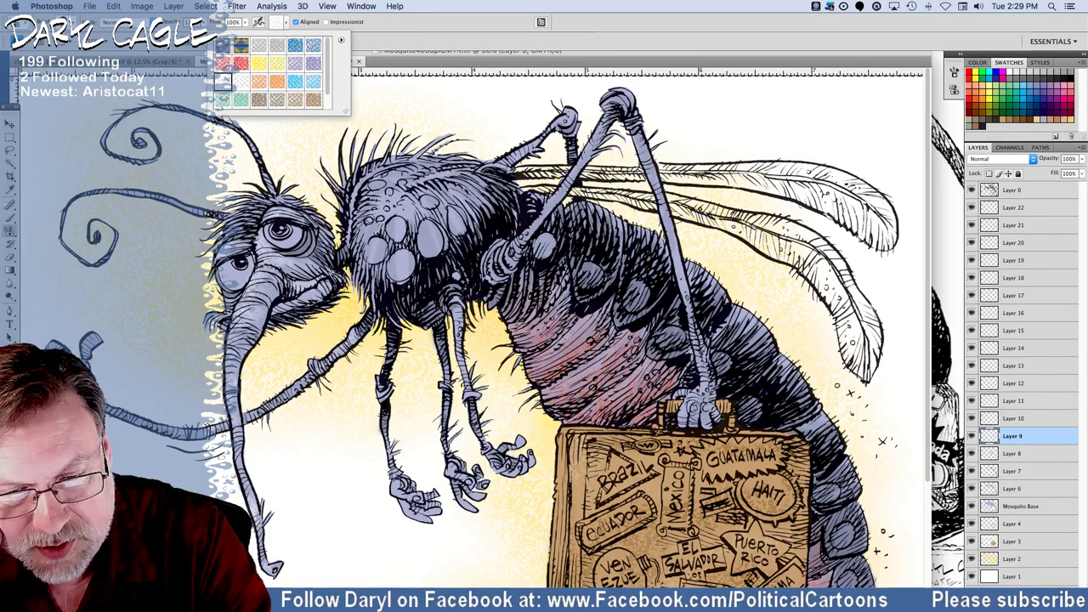
pyautogui.click(386, 227)
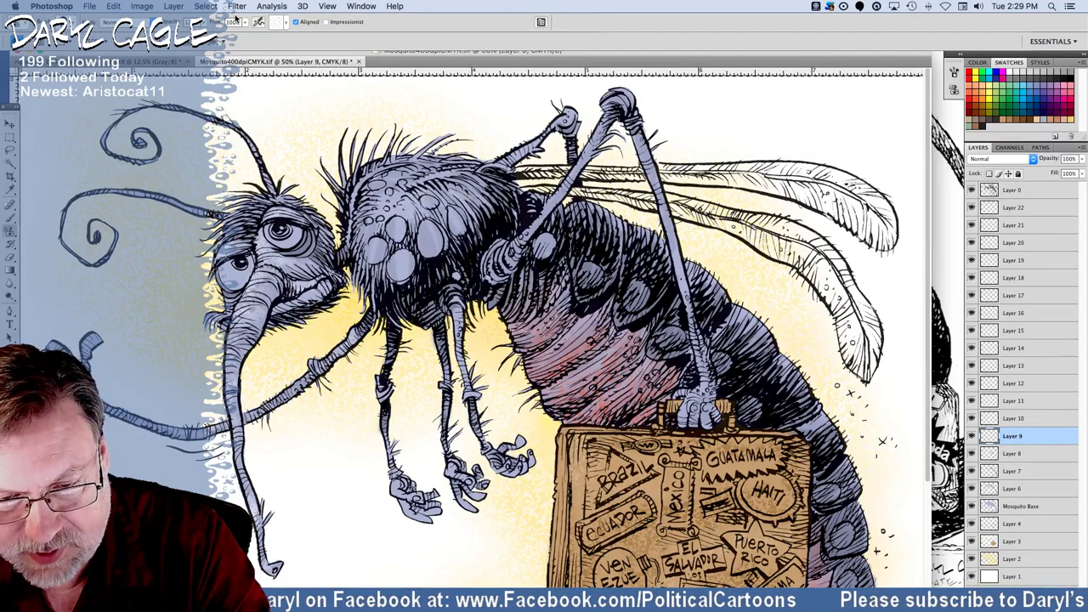
pyautogui.click(285, 25)
pyautogui.click(238, 88)
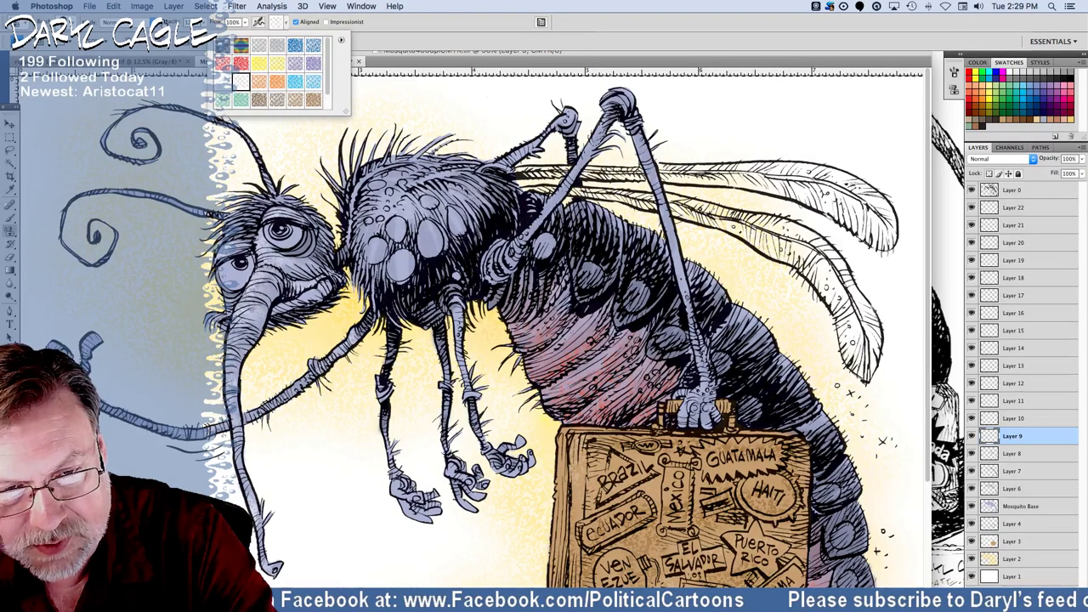
pyautogui.click(201, 22)
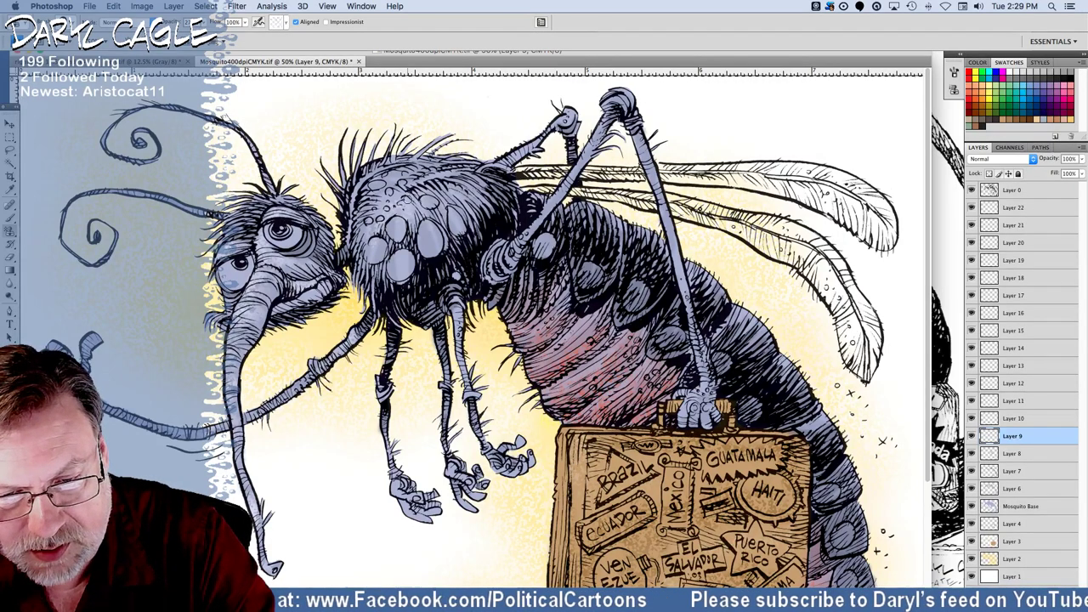
pyautogui.moveTo(454, 216)
pyautogui.mouseDown()
pyautogui.moveTo(478, 190)
pyautogui.moveTo(409, 175)
pyautogui.mouseUp()
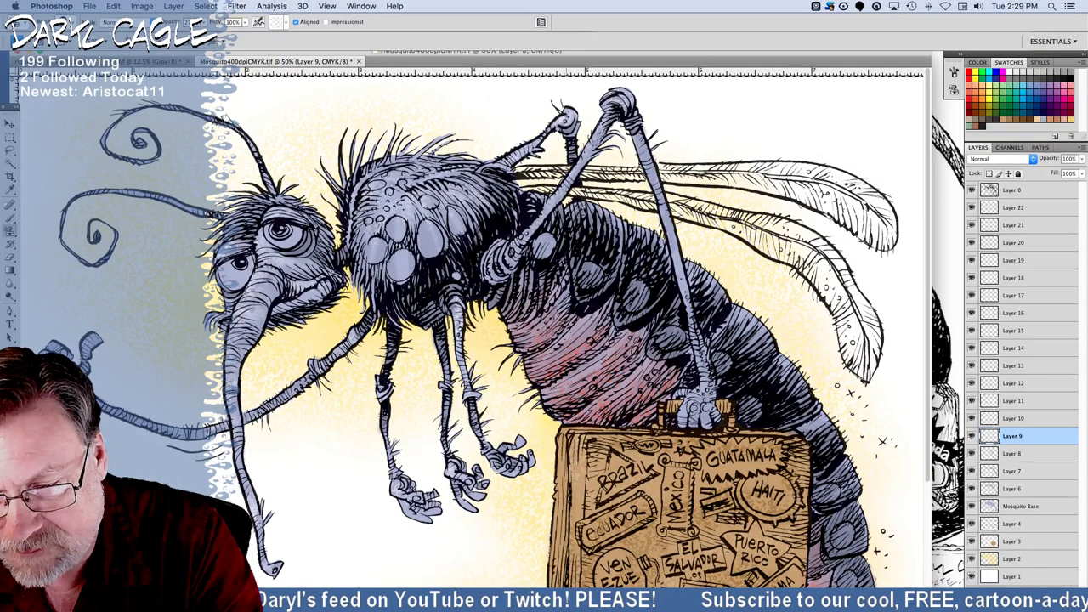
pyautogui.keyDown('super'); pyautogui.click(989, 436); pyautogui.keyUp('super')
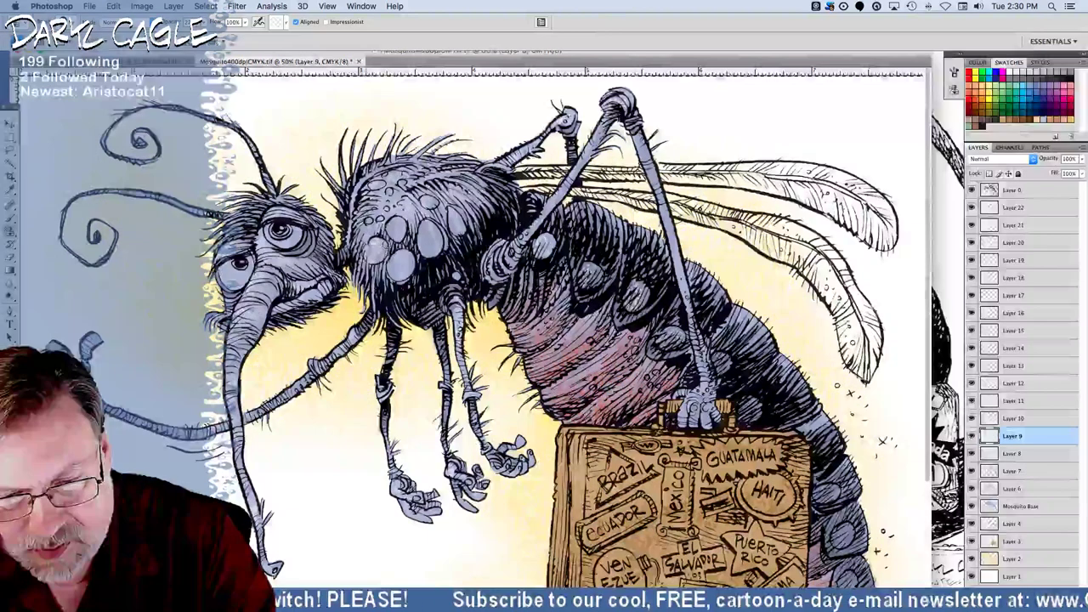
pyautogui.moveTo(397, 267)
pyautogui.mouseDown()
pyautogui.moveTo(399, 224)
pyautogui.moveTo(434, 247)
pyautogui.moveTo(425, 238)
pyautogui.moveTo(432, 201)
pyautogui.moveTo(459, 229)
pyautogui.mouseUp()
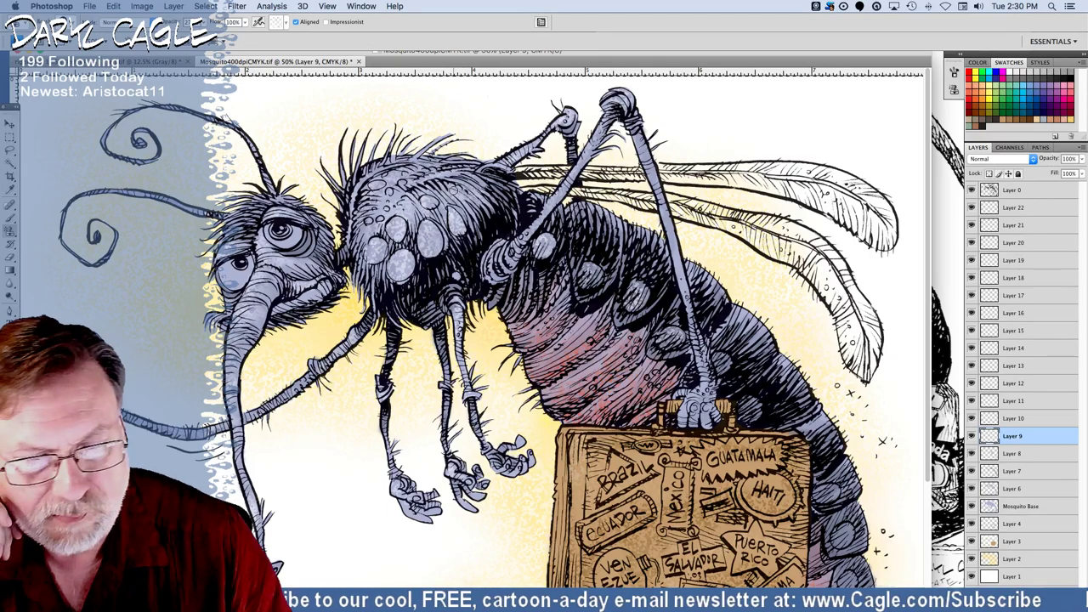
# Stamp white pattern highlights along the upper thorax, the abdomen's back segments and the round tail spots on Layer 9.
pyautogui.click(454, 191)
pyautogui.moveTo(721, 364); pyautogui.dragTo(726, 368)
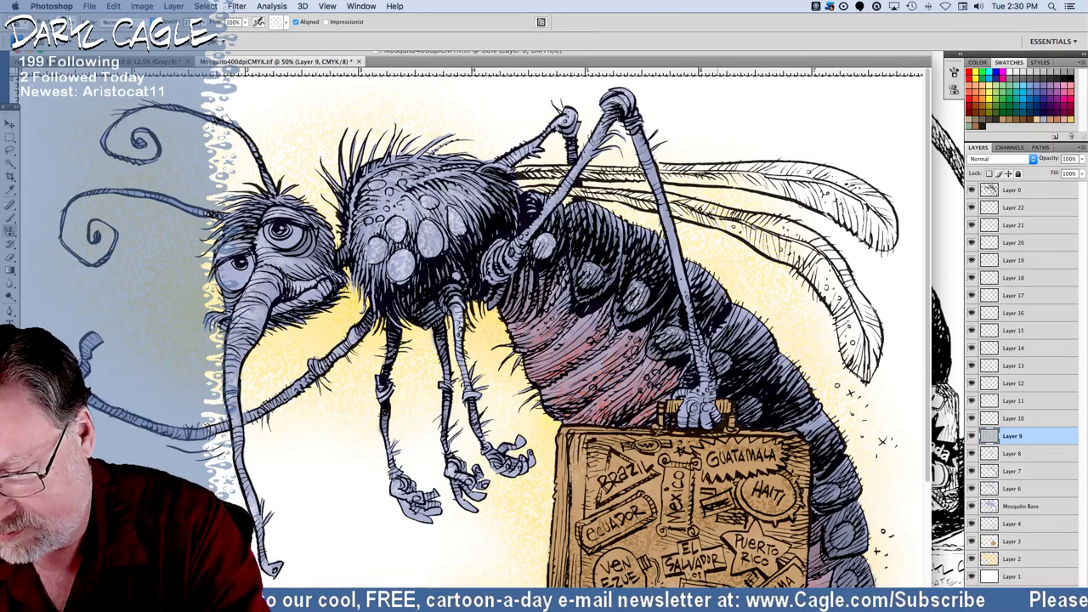
pyautogui.moveTo(748, 406)
pyautogui.mouseDown()
pyautogui.moveTo(757, 421)
pyautogui.moveTo(818, 422)
pyautogui.moveTo(810, 433)
pyautogui.mouseUp()
pyautogui.moveTo(832, 493); pyautogui.dragTo(833, 499)
pyautogui.click(851, 473)
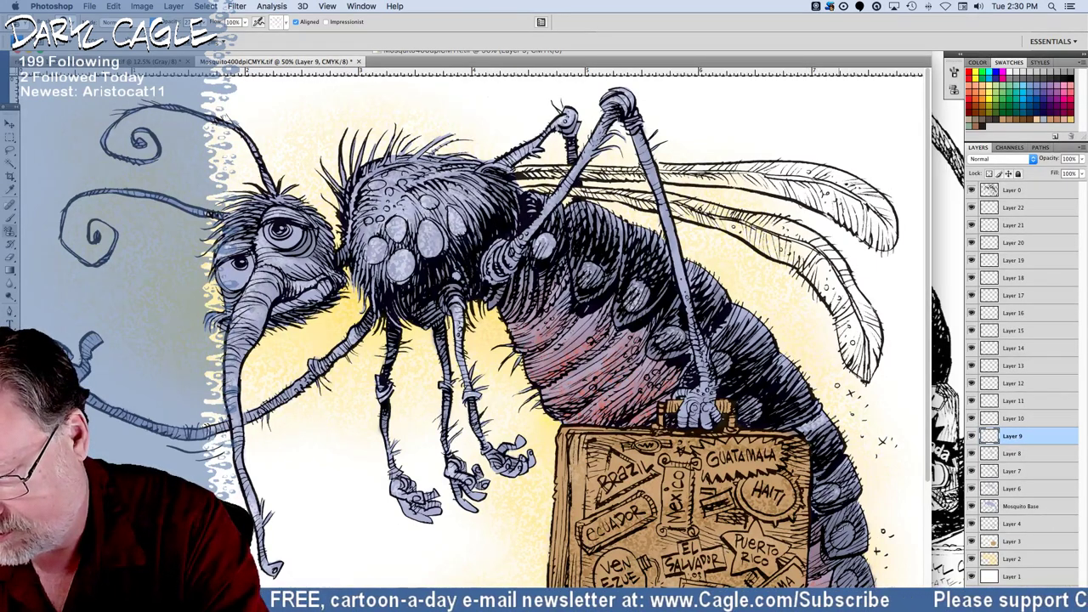
pyautogui.moveTo(843, 536); pyautogui.dragTo(848, 531)
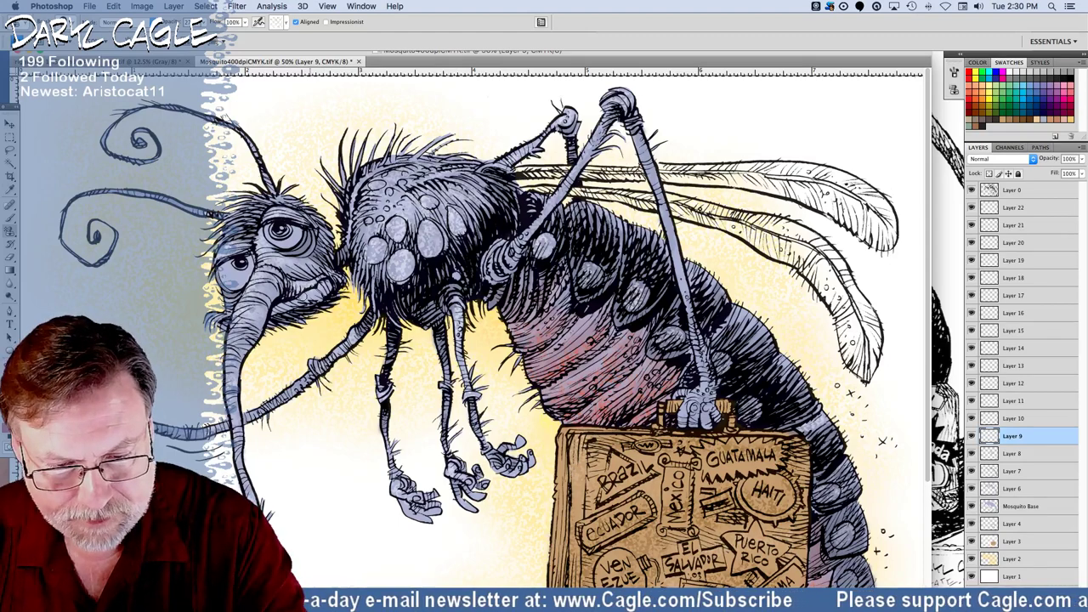
pyautogui.scroll(-5, 852, 390)
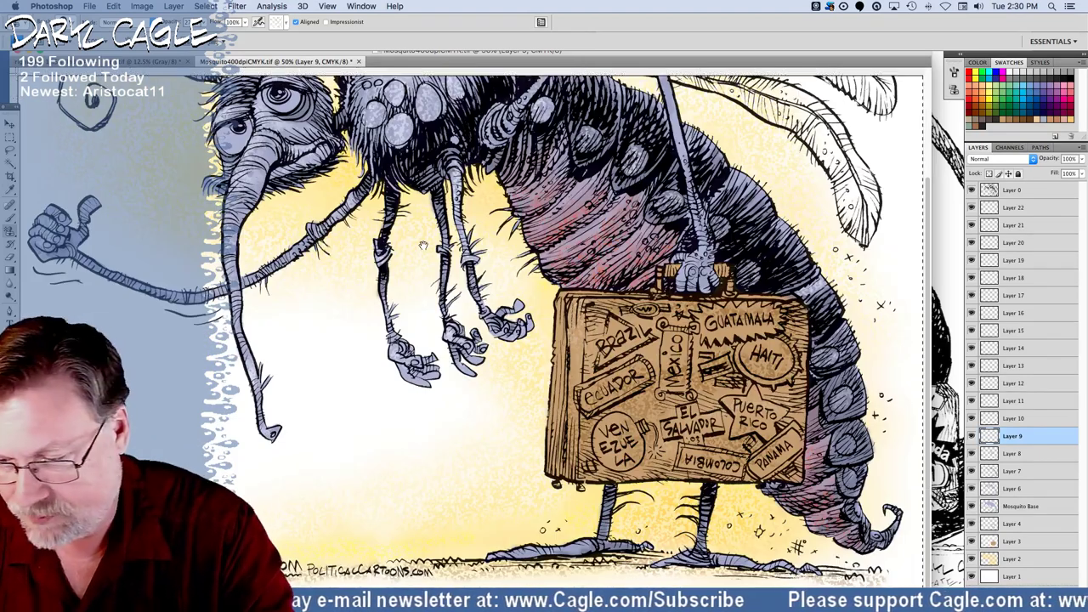
pyautogui.moveTo(849, 441)
pyautogui.mouseDown()
pyautogui.moveTo(849, 479)
pyautogui.moveTo(867, 513)
pyautogui.mouseUp()
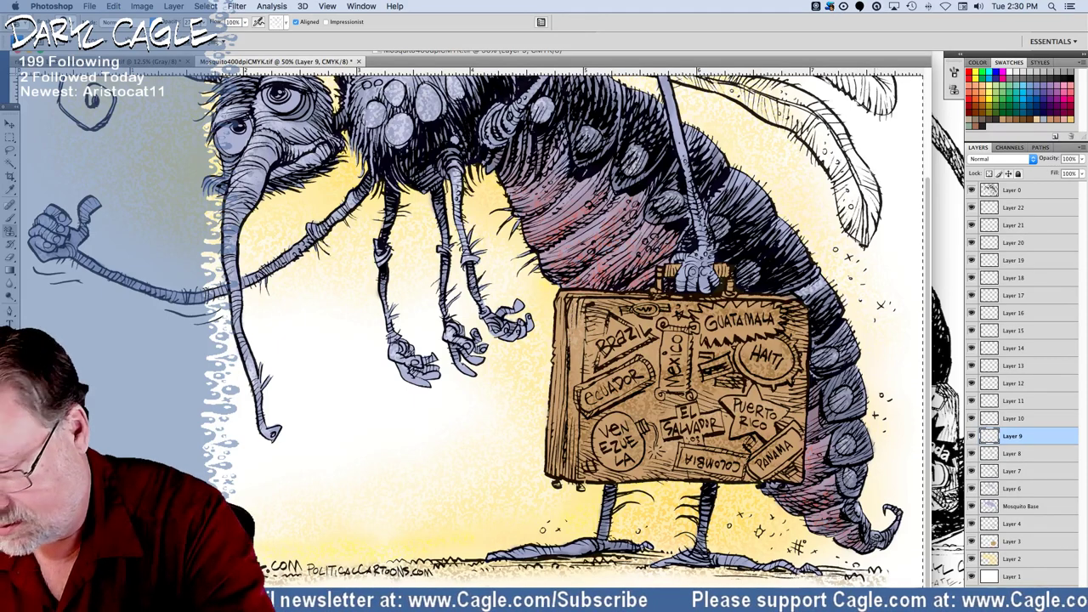
# Choose another white pattern for the Pattern Stamp, adjust its opacity and highlight the upper thorax on Layer 9.
pyautogui.click(283, 23)
pyautogui.click(223, 84)
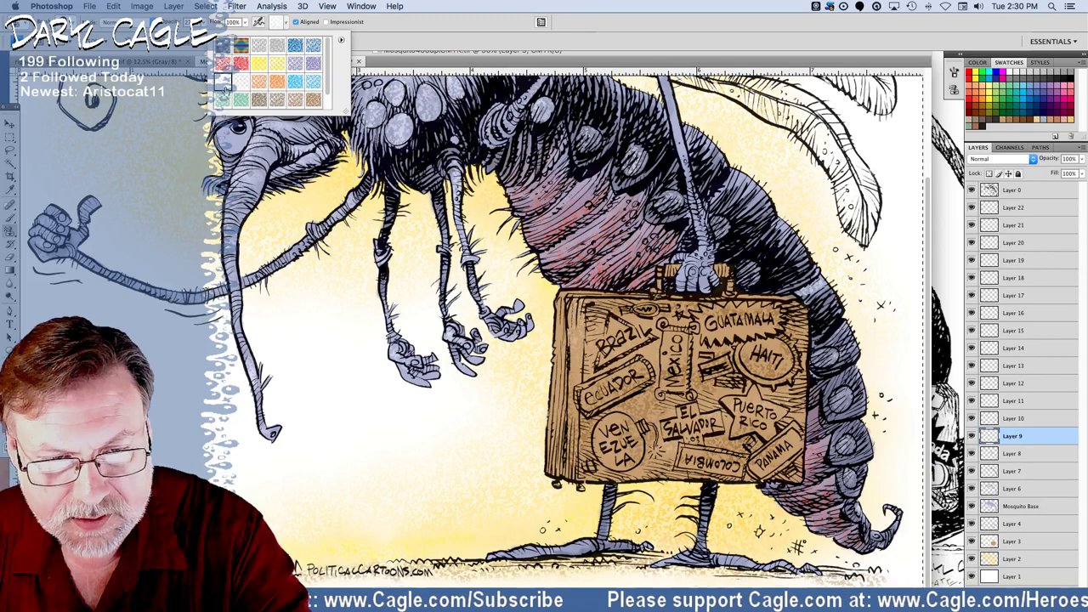
pyautogui.click(374, 106)
pyautogui.moveTo(375, 107)
pyautogui.mouseDown()
pyautogui.moveTo(372, 117)
pyautogui.moveTo(398, 119)
pyautogui.moveTo(388, 90)
pyautogui.mouseUp()
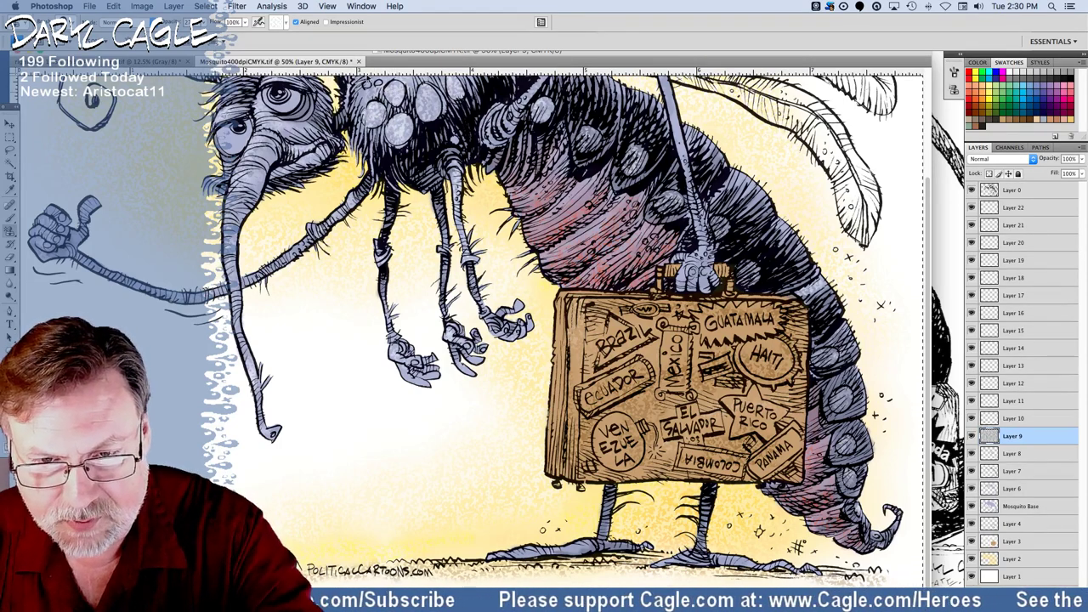
pyautogui.click(189, 22)
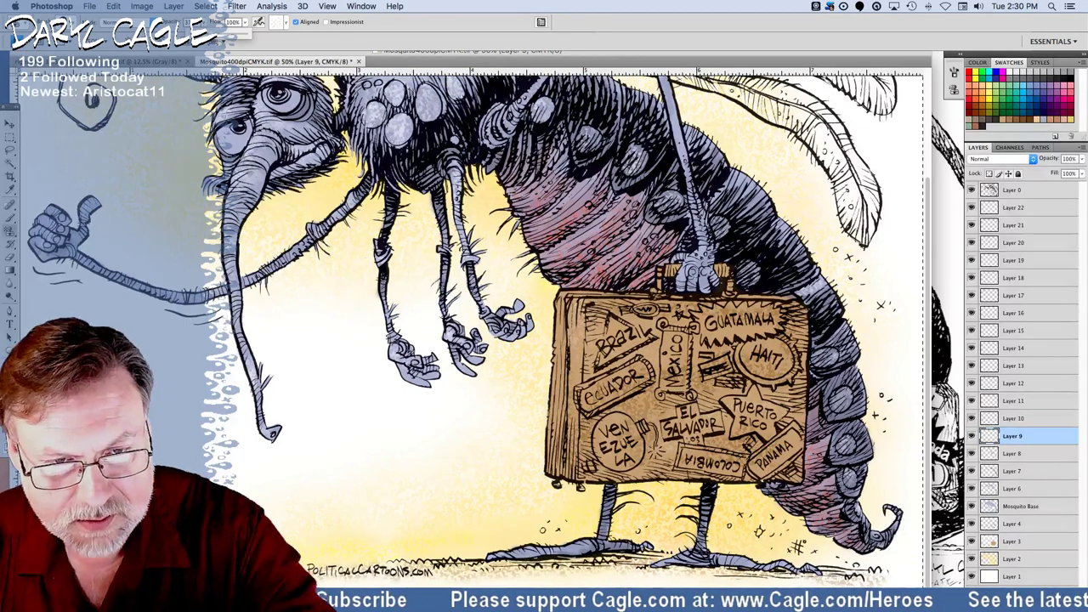
pyautogui.click(416, 95)
pyautogui.moveTo(421, 96); pyautogui.dragTo(450, 88)
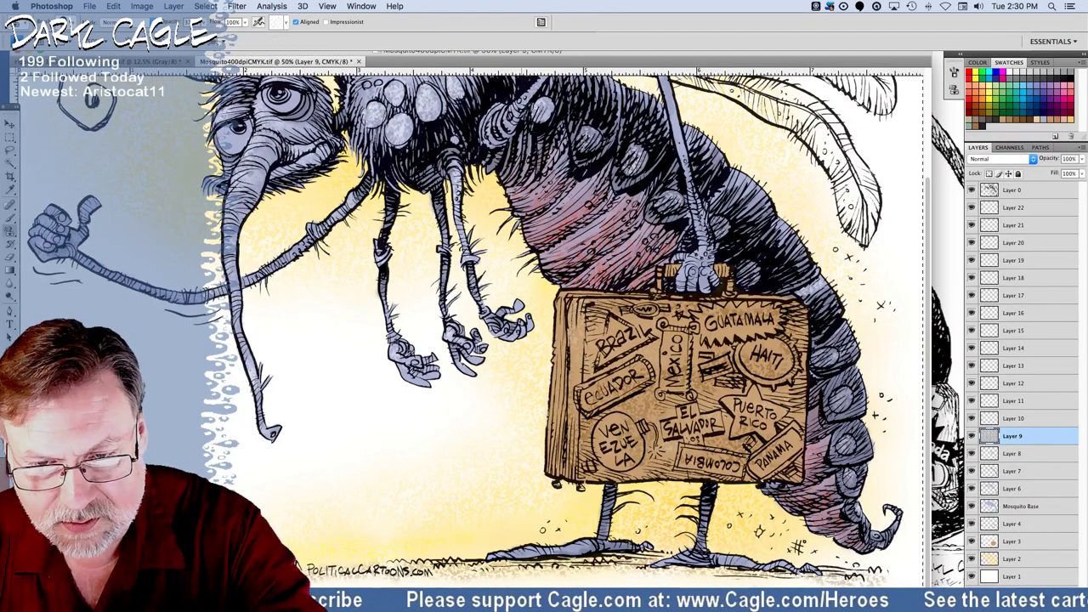
# Stamp white pattern highlights along the abdomen's segments and the round spots down to the tail on Layer 9.
pyautogui.moveTo(536, 109); pyautogui.dragTo(601, 133)
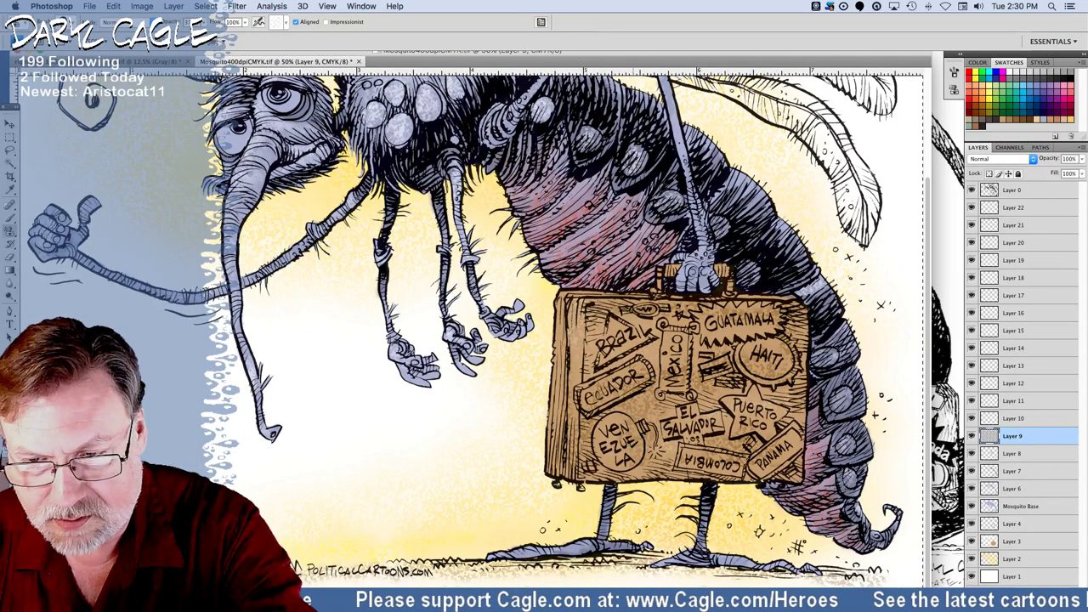
pyautogui.moveTo(663, 187); pyautogui.dragTo(669, 198)
pyautogui.moveTo(769, 287); pyautogui.dragTo(770, 283)
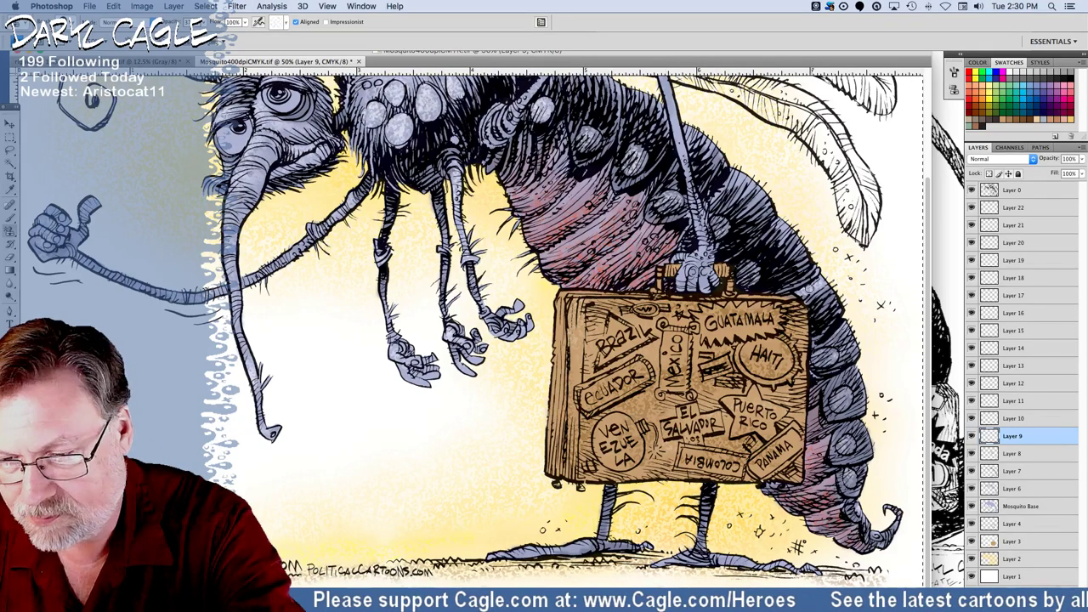
pyautogui.moveTo(828, 352); pyautogui.dragTo(829, 361)
pyautogui.moveTo(842, 401); pyautogui.dragTo(845, 413)
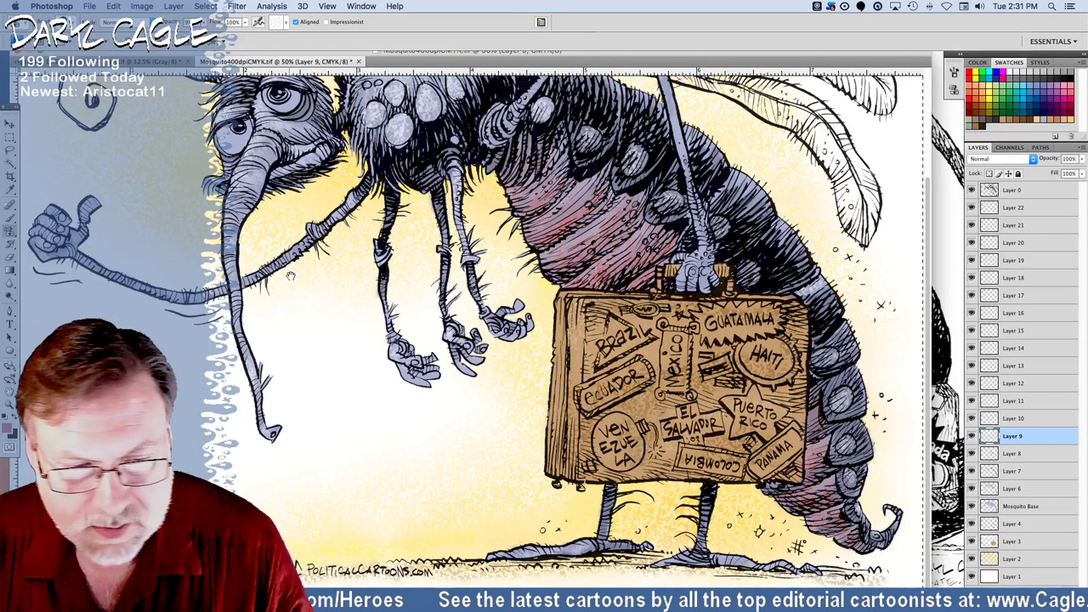
# Paint the whites of both mosquito eyes on Layer 22 with a white Brush.
pyautogui.scroll(5, 298, 280)
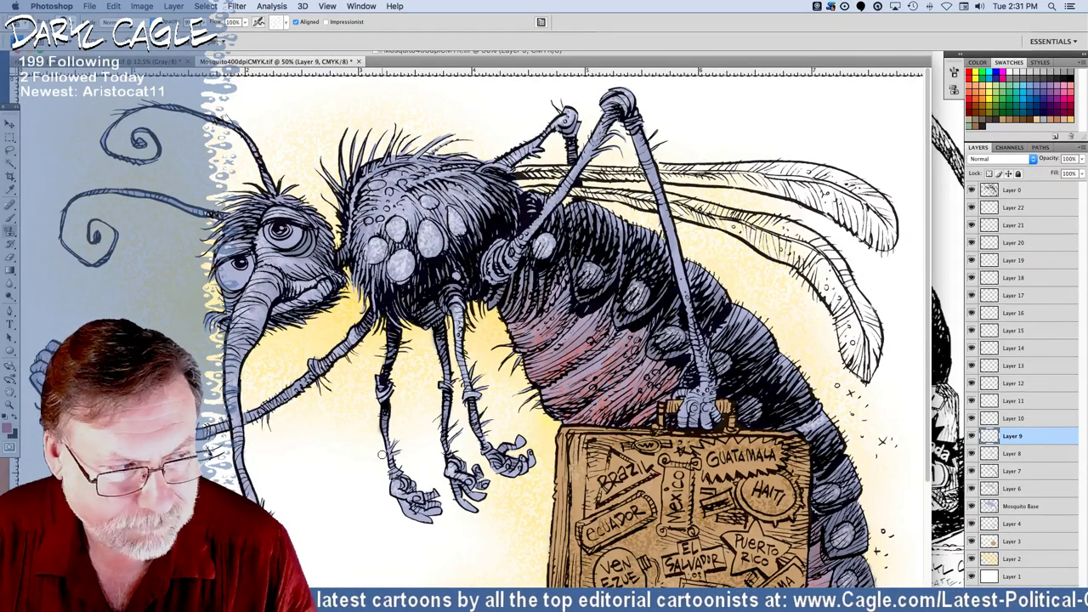
pyautogui.click(1008, 209)
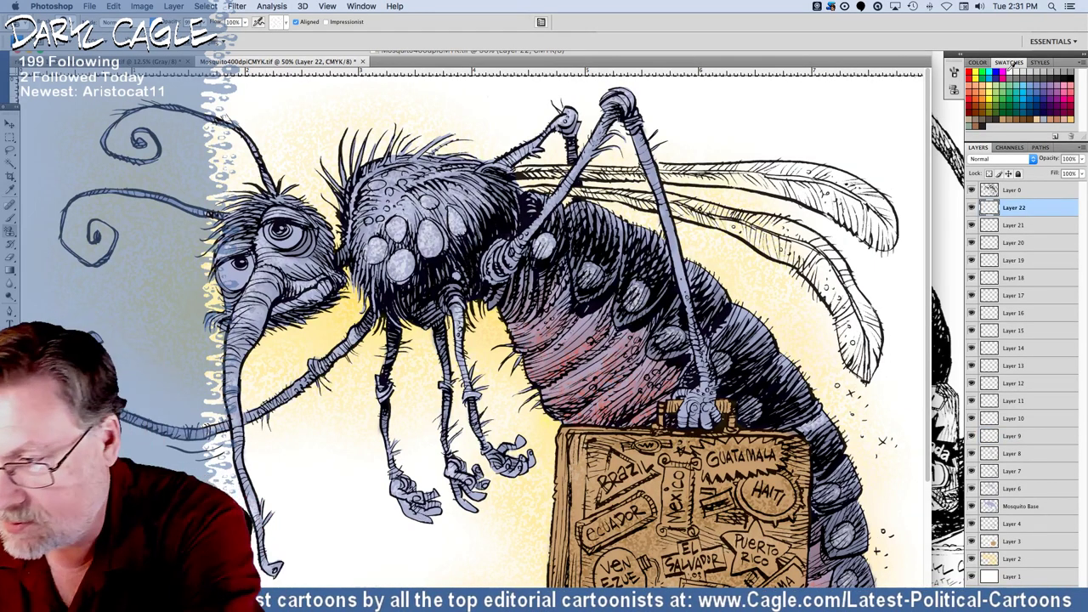
pyautogui.click(12, 219)
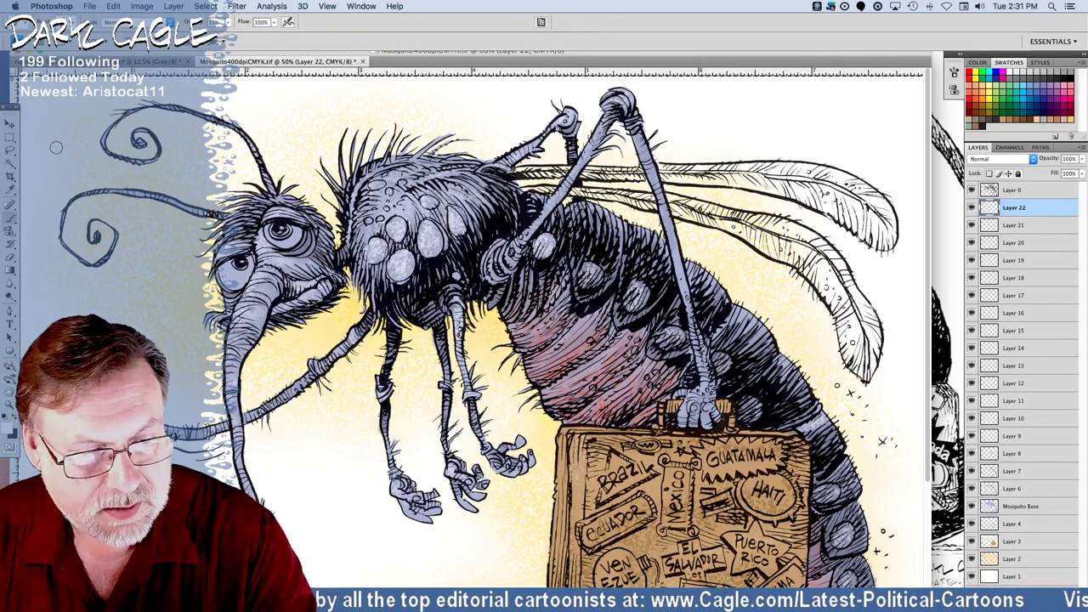
pyautogui.click(50, 23)
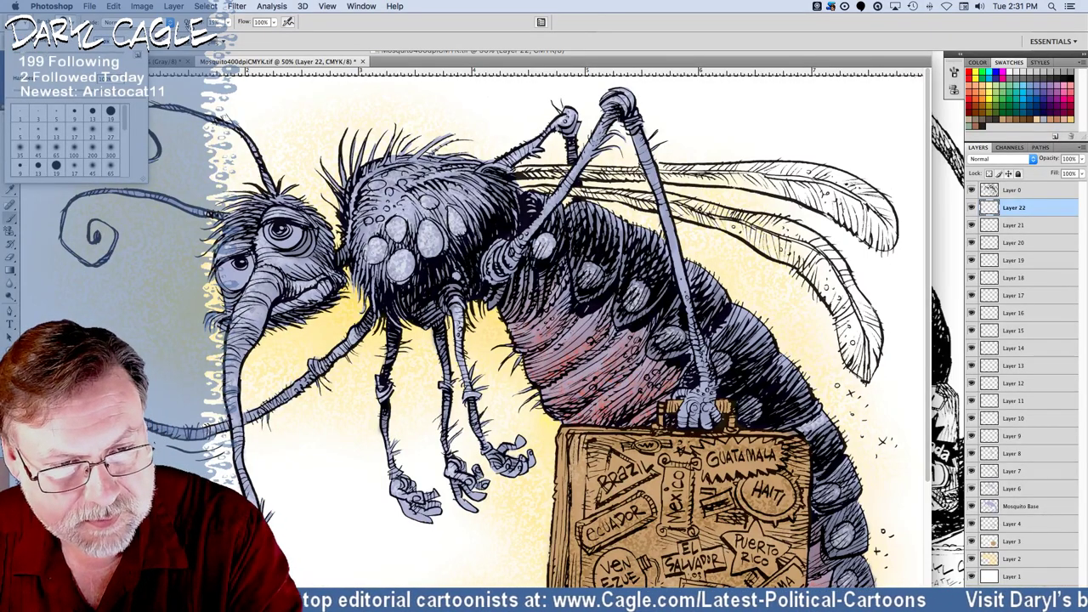
pyautogui.click(228, 23)
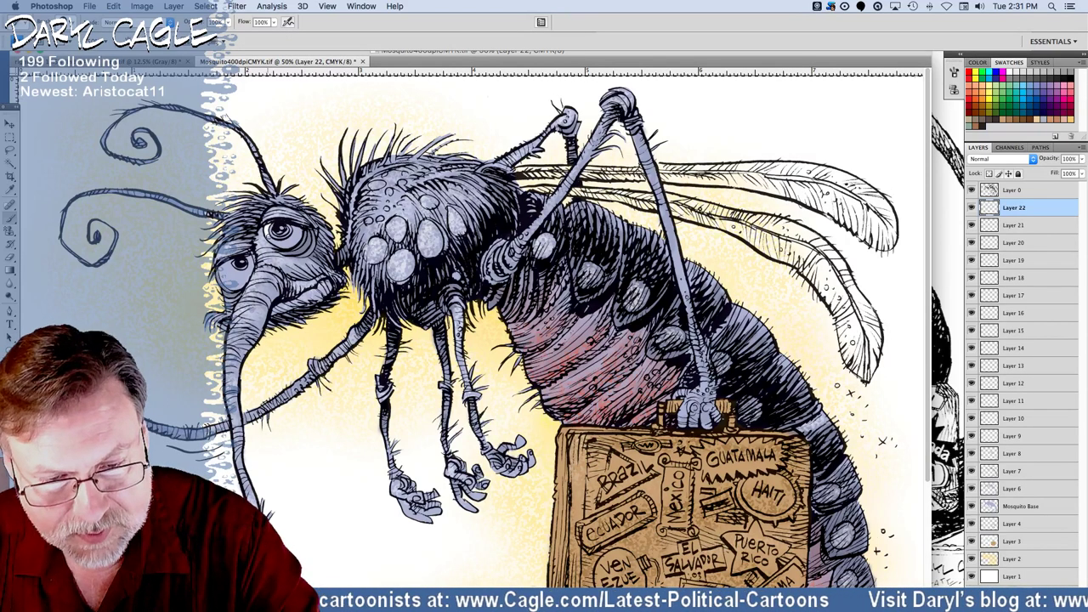
pyautogui.moveTo(282, 247)
pyautogui.mouseDown()
pyautogui.moveTo(299, 231)
pyautogui.moveTo(272, 226)
pyautogui.moveTo(280, 241)
pyautogui.moveTo(295, 235)
pyautogui.moveTo(283, 240)
pyautogui.mouseUp()
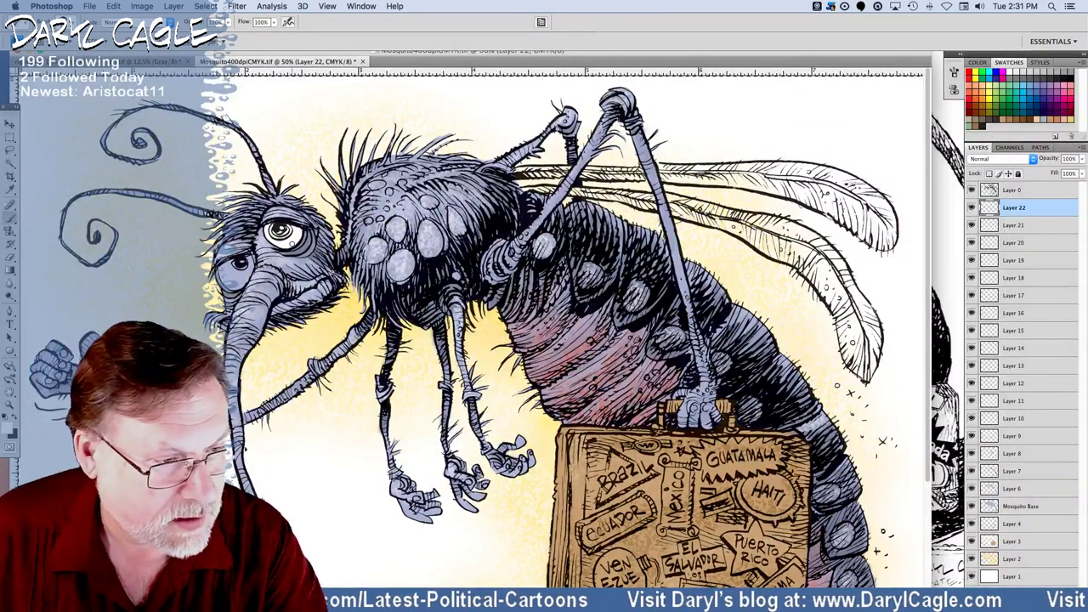
pyautogui.moveTo(221, 265)
pyautogui.mouseDown()
pyautogui.moveTo(238, 288)
pyautogui.moveTo(250, 259)
pyautogui.moveTo(223, 265)
pyautogui.moveTo(246, 269)
pyautogui.moveTo(239, 284)
pyautogui.mouseUp()
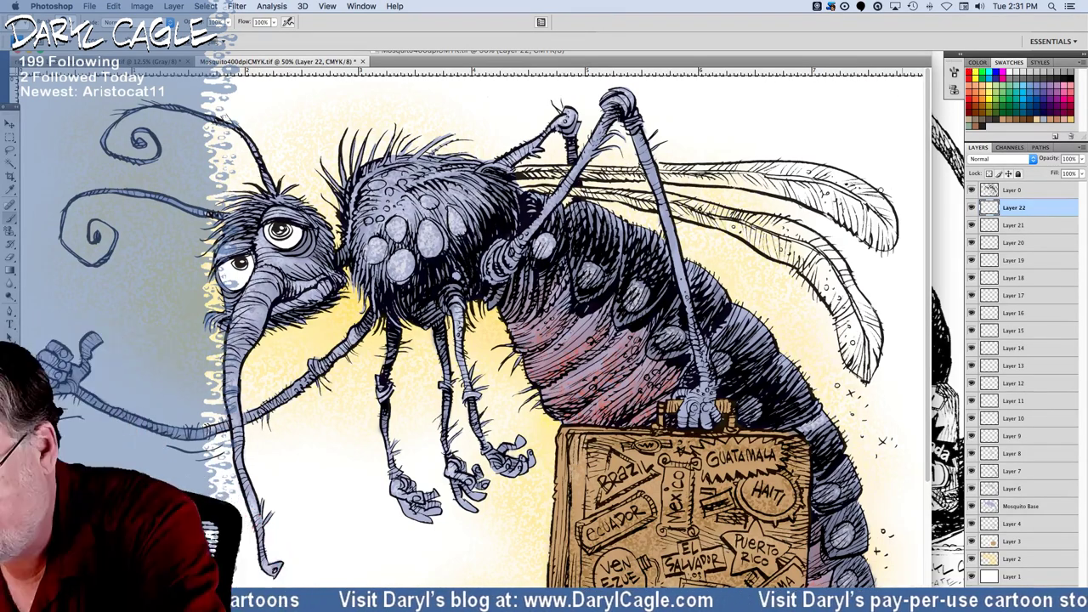
# Adjust the brush tip and paint the irises of both mosquito eyes red on Layer 22.
pyautogui.click(40, 23)
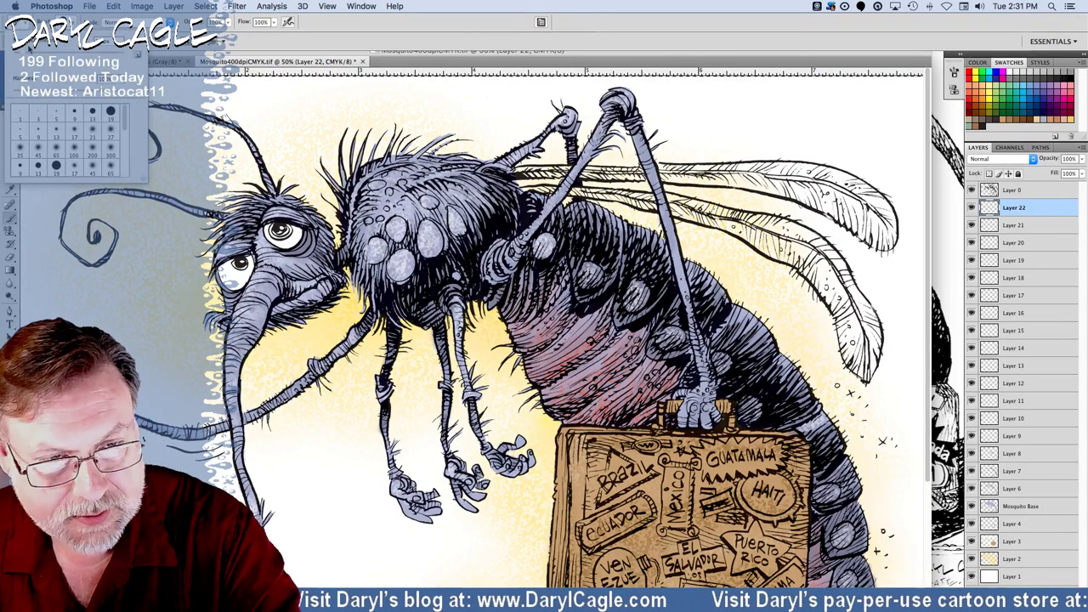
pyautogui.press('Return')
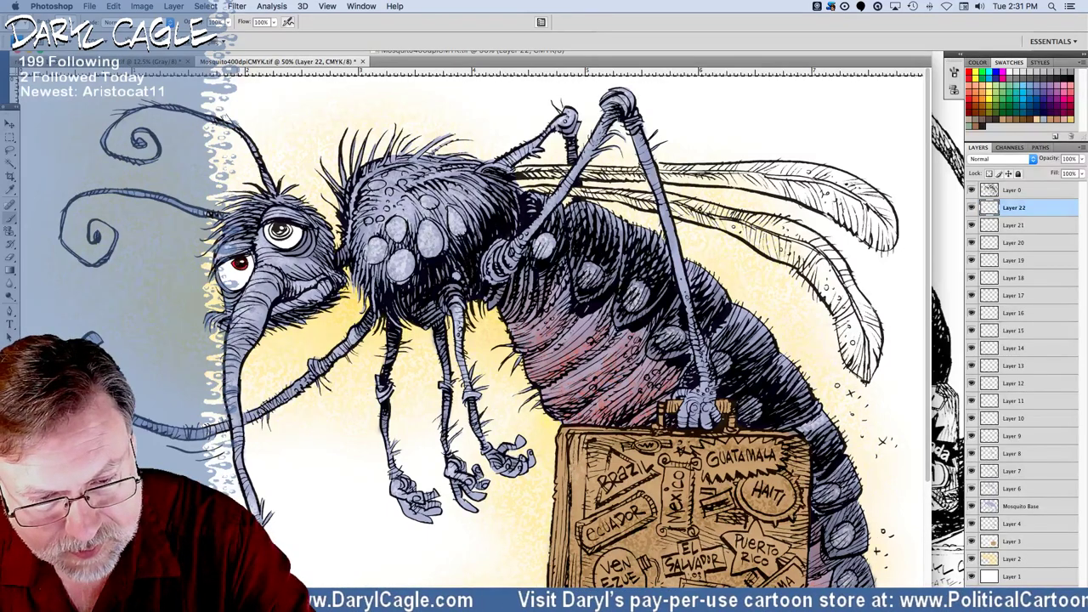
pyautogui.click(274, 230)
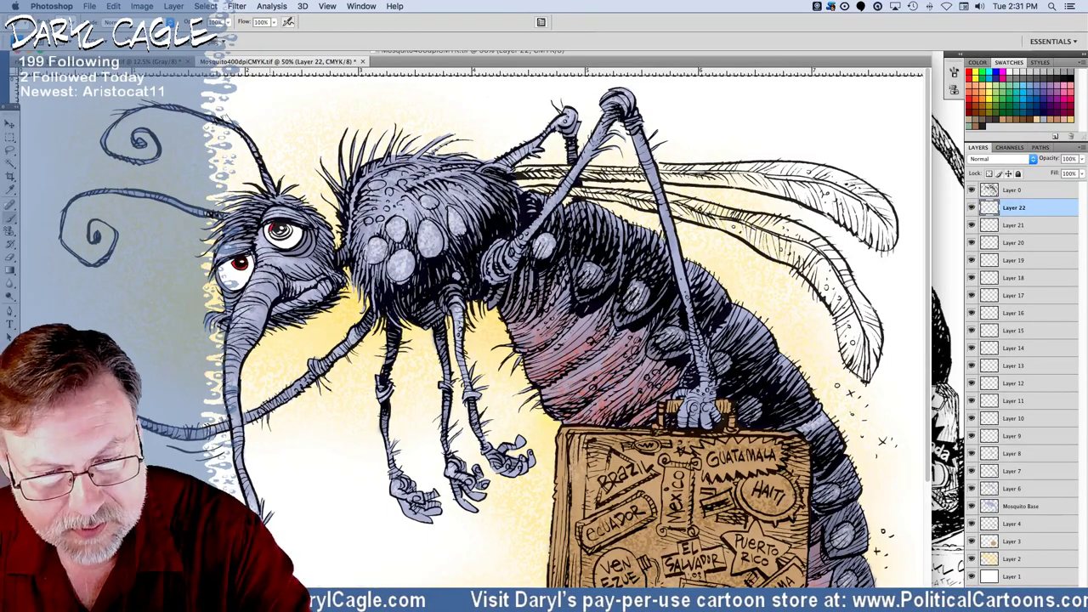
pyautogui.click(280, 233)
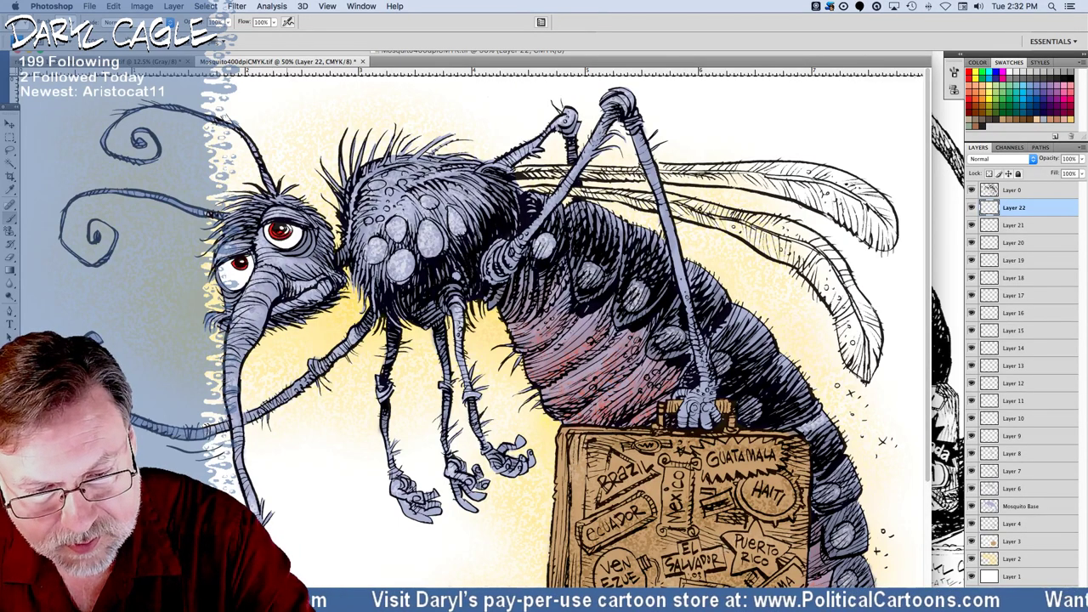
pyautogui.click(287, 226)
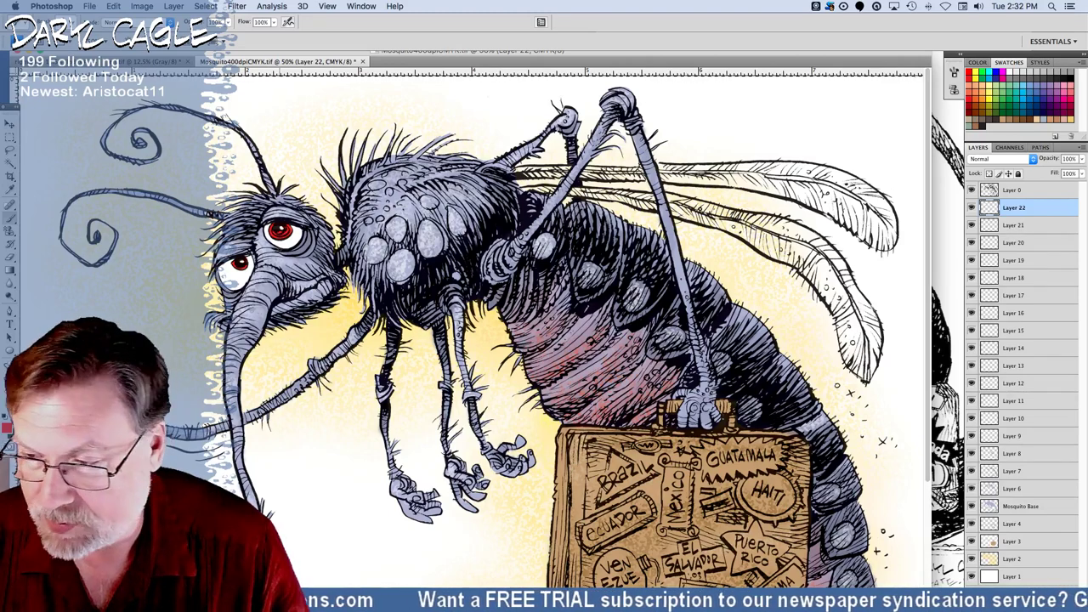
# Create a new layer named Zika above Layer 22.
pyautogui.click(1081, 149)
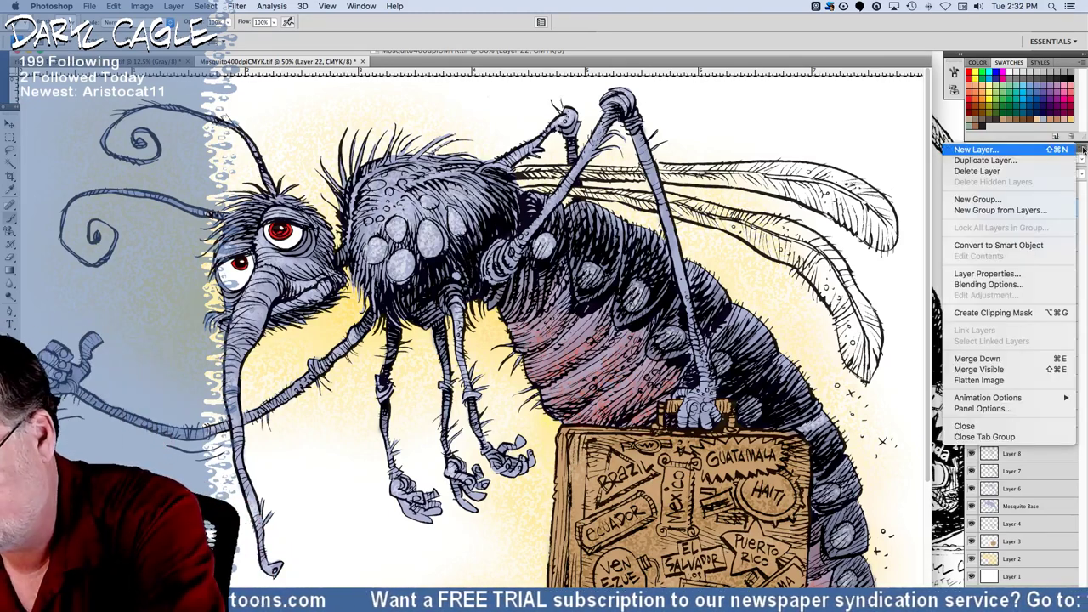
pyautogui.click(1059, 150)
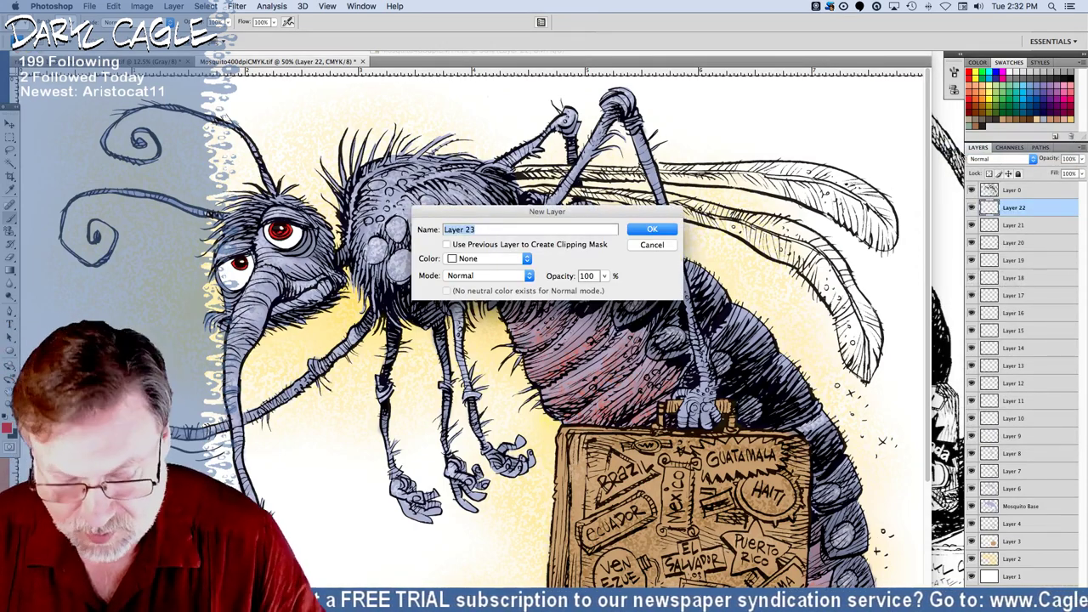
pyautogui.write('Zika')
pyautogui.press('Return')
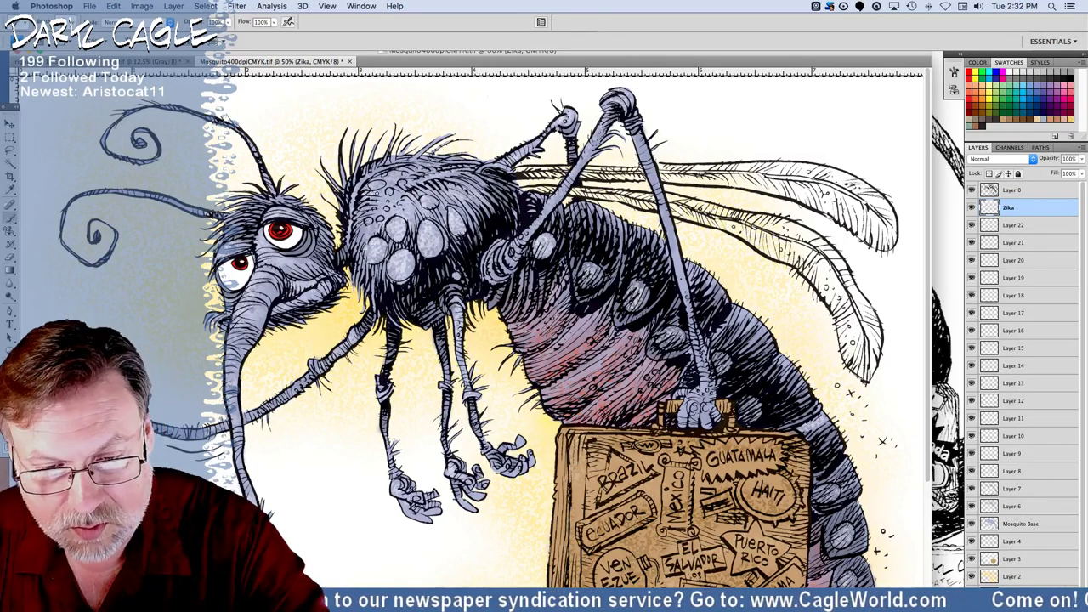
pyautogui.moveTo(401, 180)
pyautogui.mouseDown()
pyautogui.moveTo(381, 196)
pyautogui.moveTo(386, 213)
pyautogui.mouseUp()
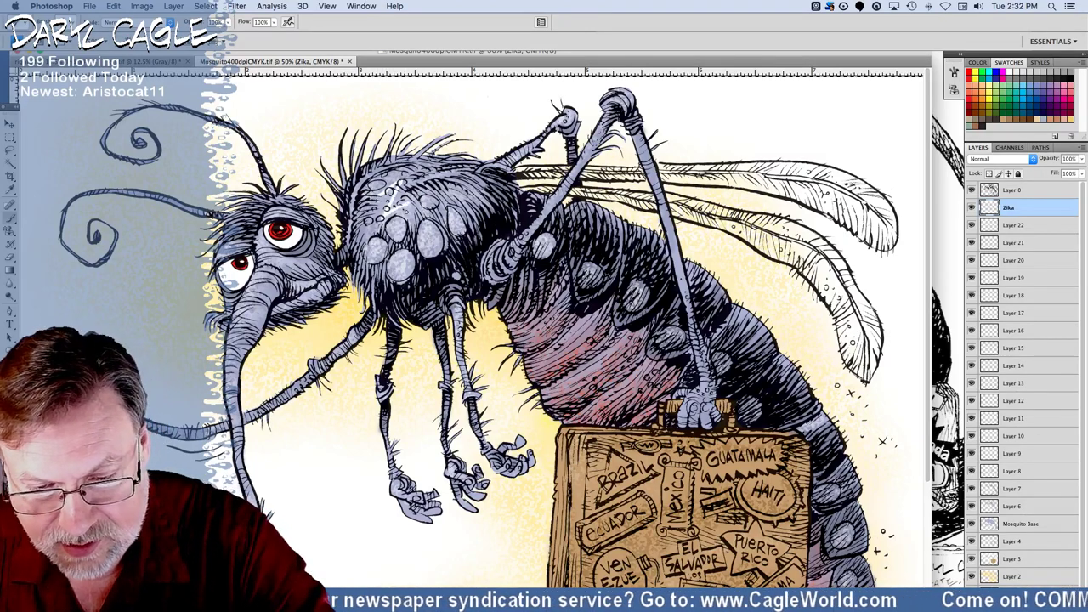
pyautogui.rightClick(408, 181)
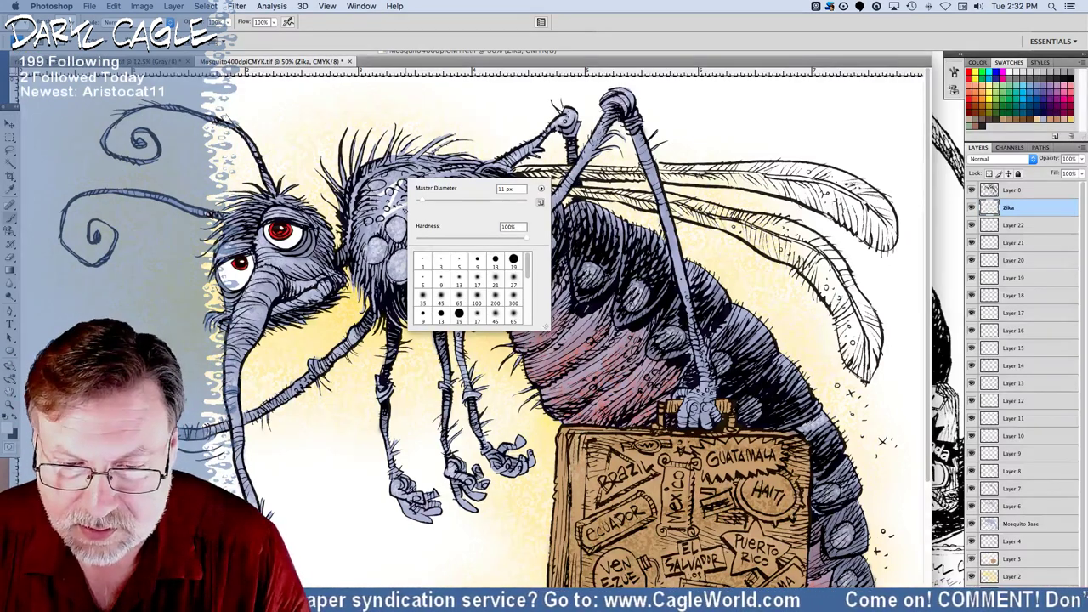
pyautogui.press('Escape')
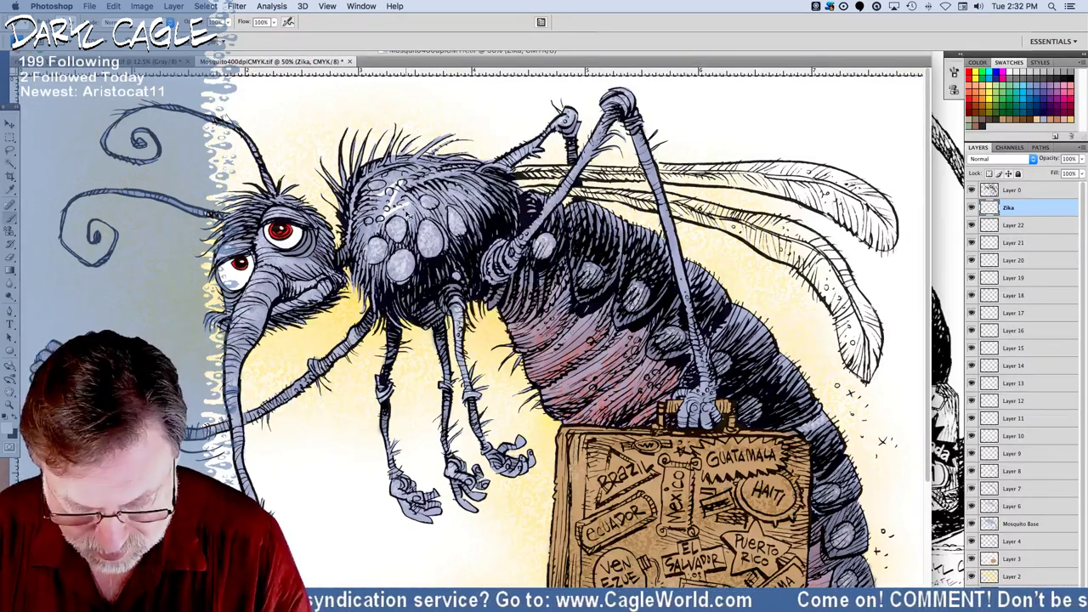
pyautogui.press('super+z')
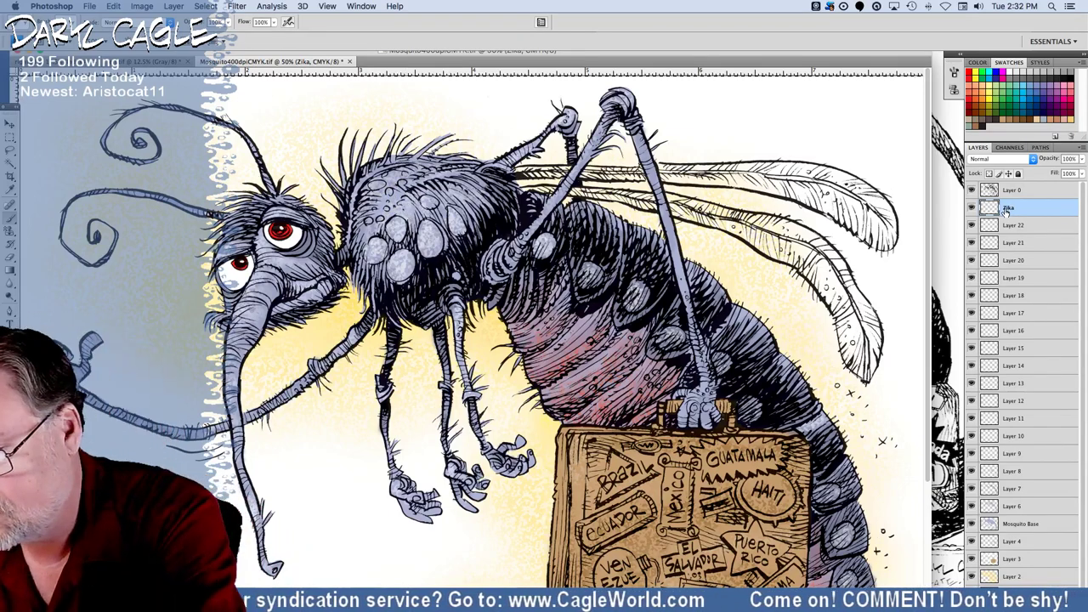
# Move the Zika layer above Layer 0, adjust the brush tip and hand-letter ZIKA in white across the thorax.
pyautogui.moveTo(1009, 210); pyautogui.dragTo(1006, 193)
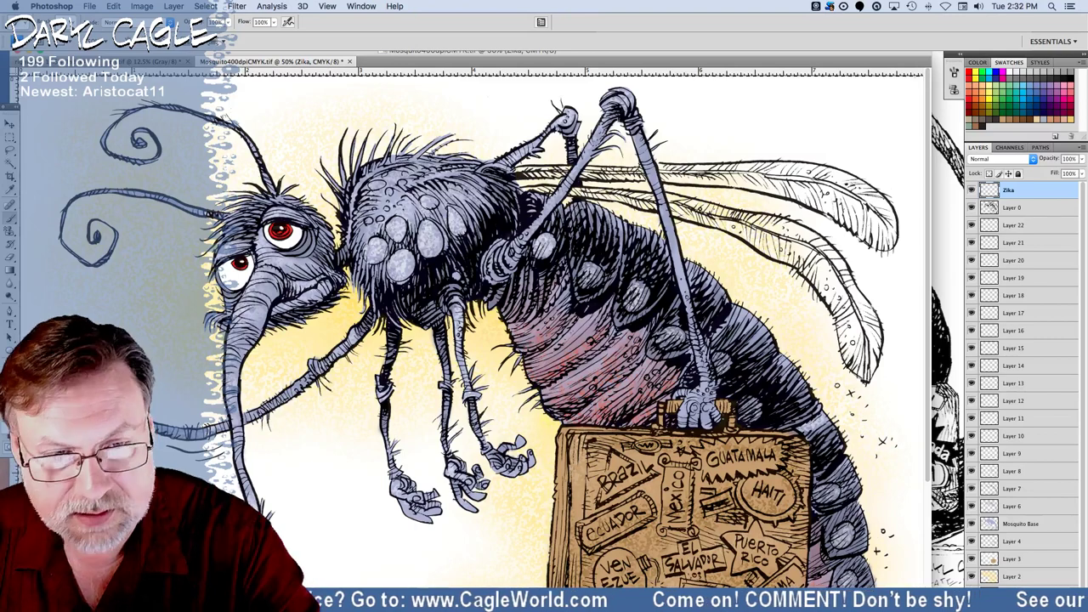
pyautogui.click(59, 23)
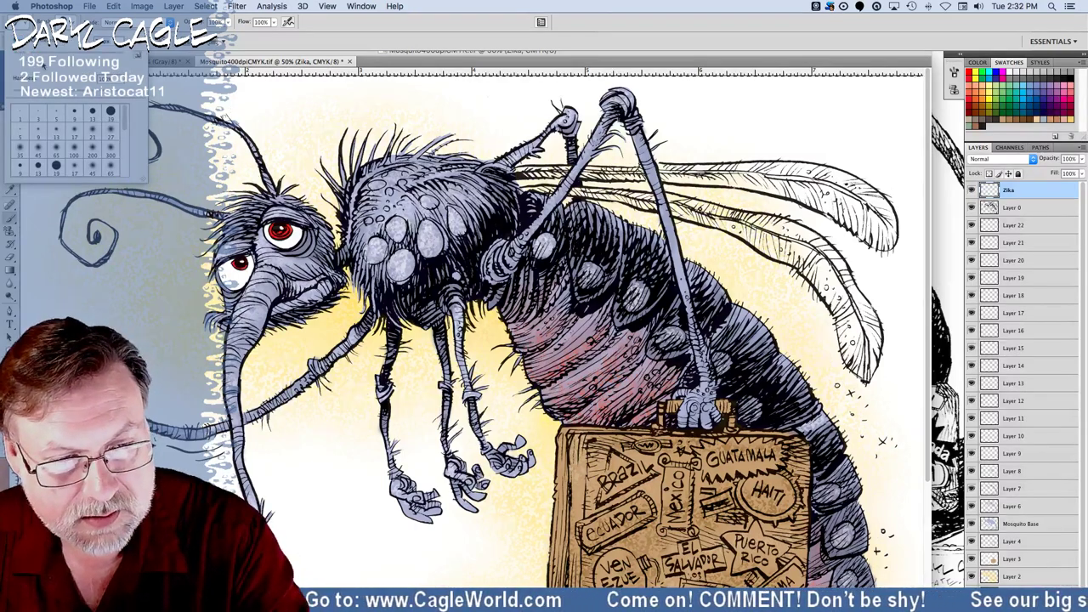
pyautogui.press('Return')
pyautogui.moveTo(372, 185)
pyautogui.mouseDown()
pyautogui.moveTo(397, 177)
pyautogui.moveTo(414, 211)
pyautogui.mouseUp()
pyautogui.moveTo(424, 175)
pyautogui.mouseDown()
pyautogui.moveTo(422, 208)
pyautogui.moveTo(447, 208)
pyautogui.moveTo(481, 192)
pyautogui.mouseUp()
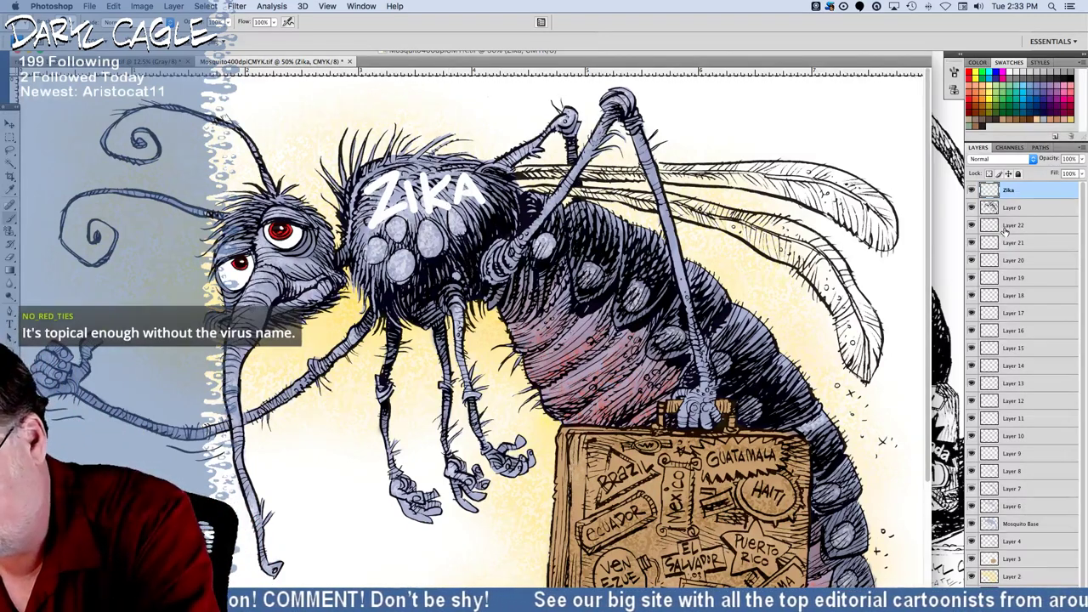
# Select Layer 15 and compare the cartoon with and without the ZIKA lettering by toggling that layer's visibility.
pyautogui.click(1010, 352)
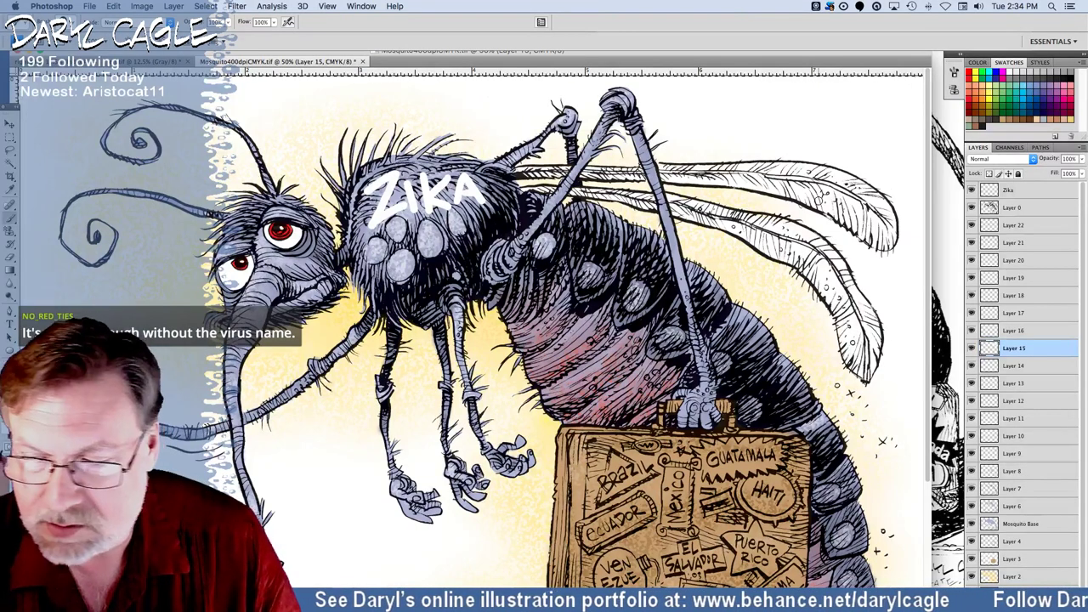
pyautogui.click(972, 191)
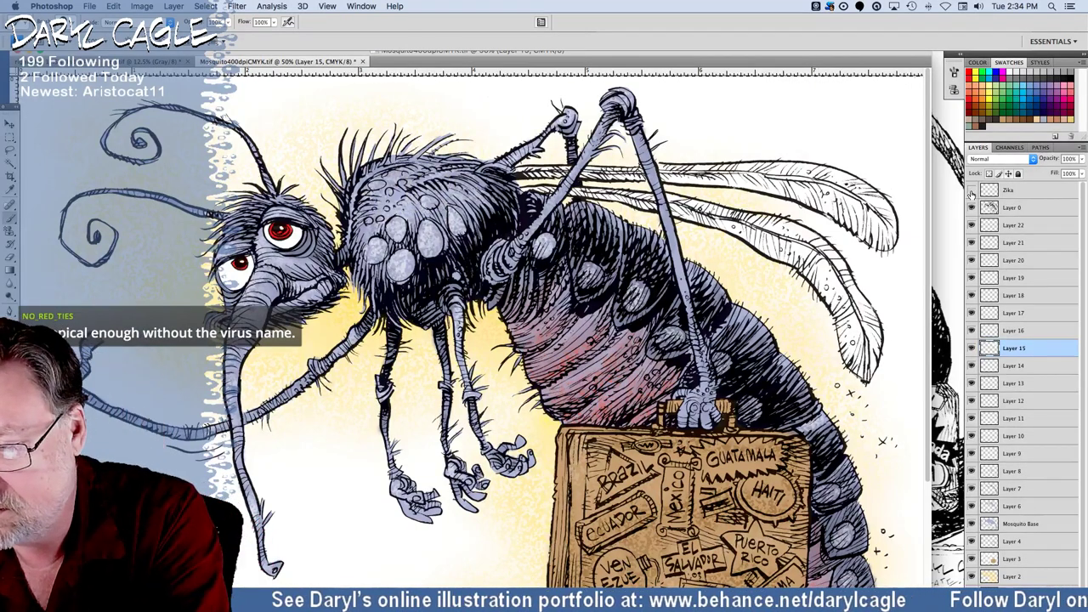
pyautogui.click(972, 190)
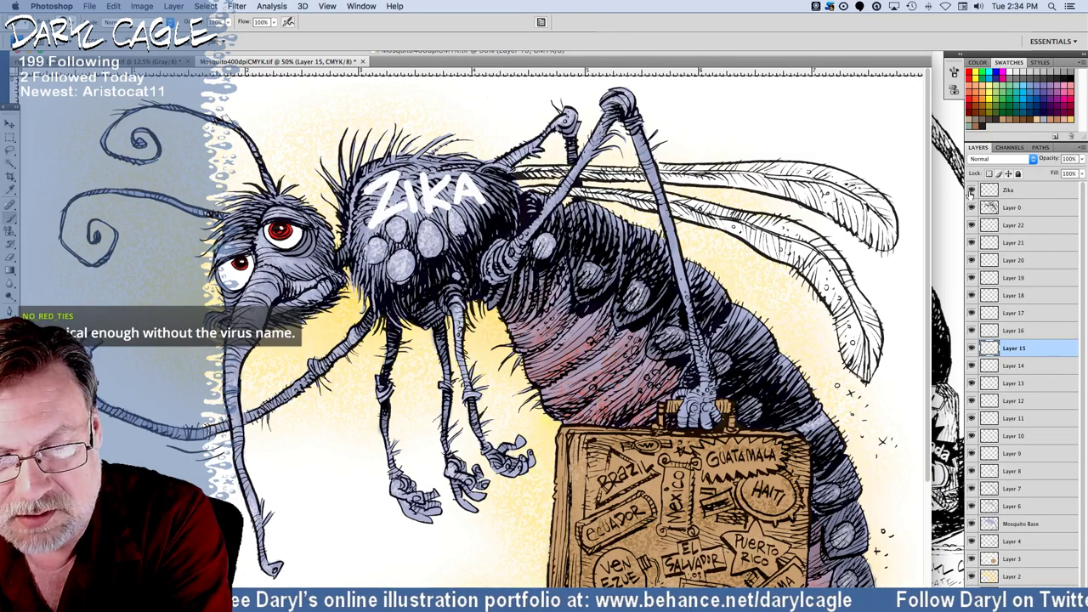
pyautogui.click(972, 190)
pyautogui.click(972, 191)
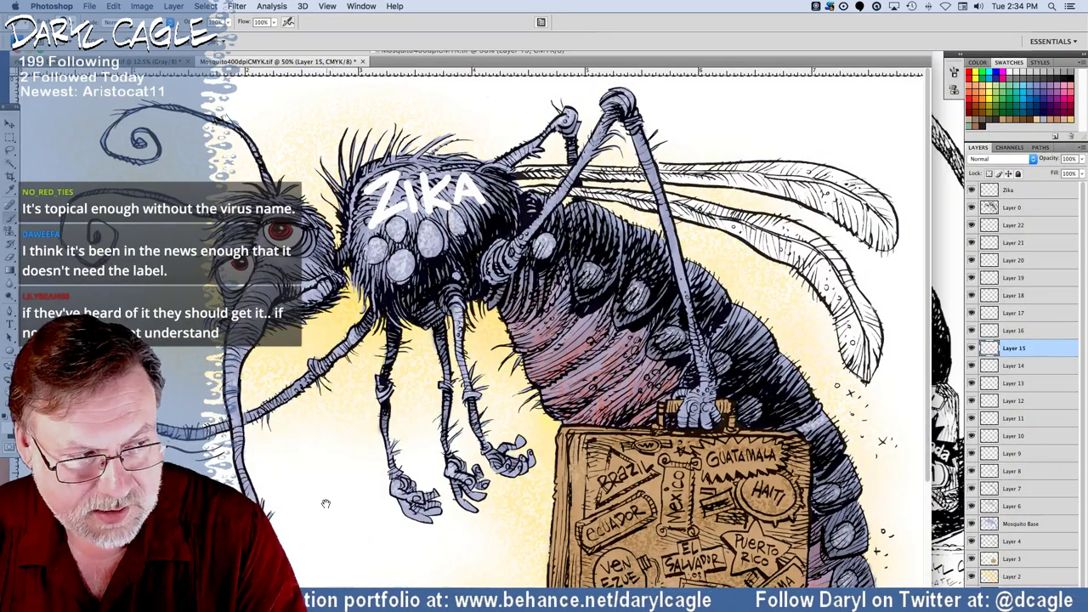
pyautogui.moveTo(326, 504); pyautogui.dragTo(293, 352)
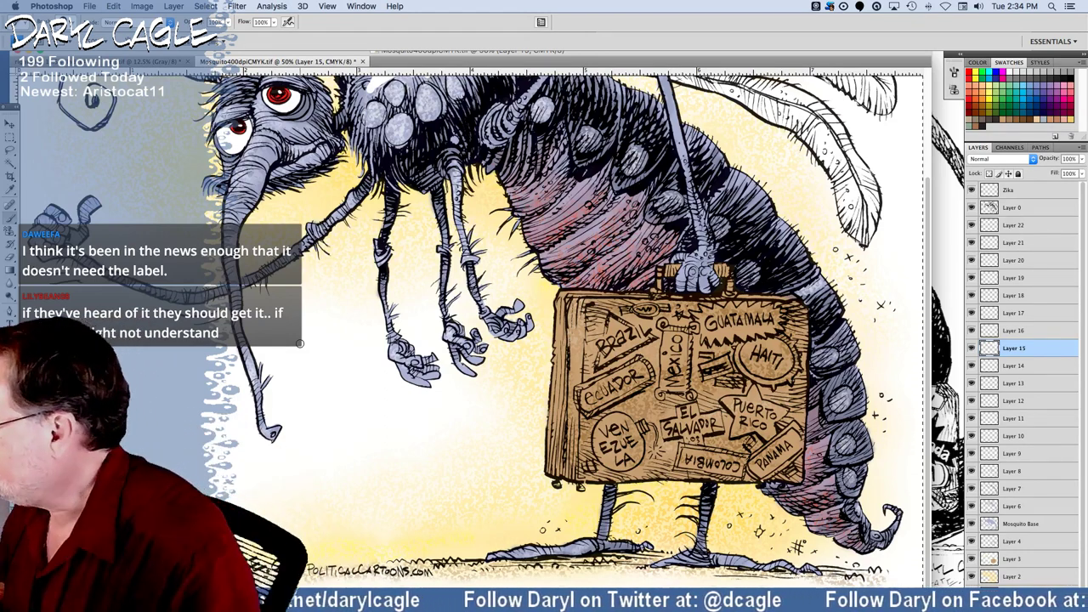
pyautogui.press('m')
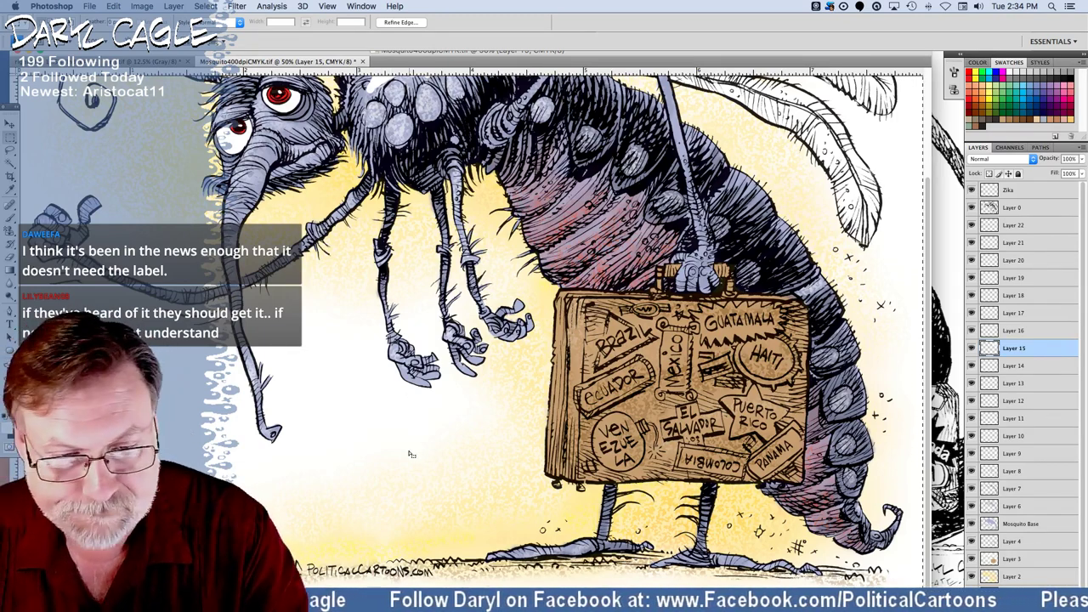
pyautogui.moveTo(296, 317); pyautogui.dragTo(315, 506)
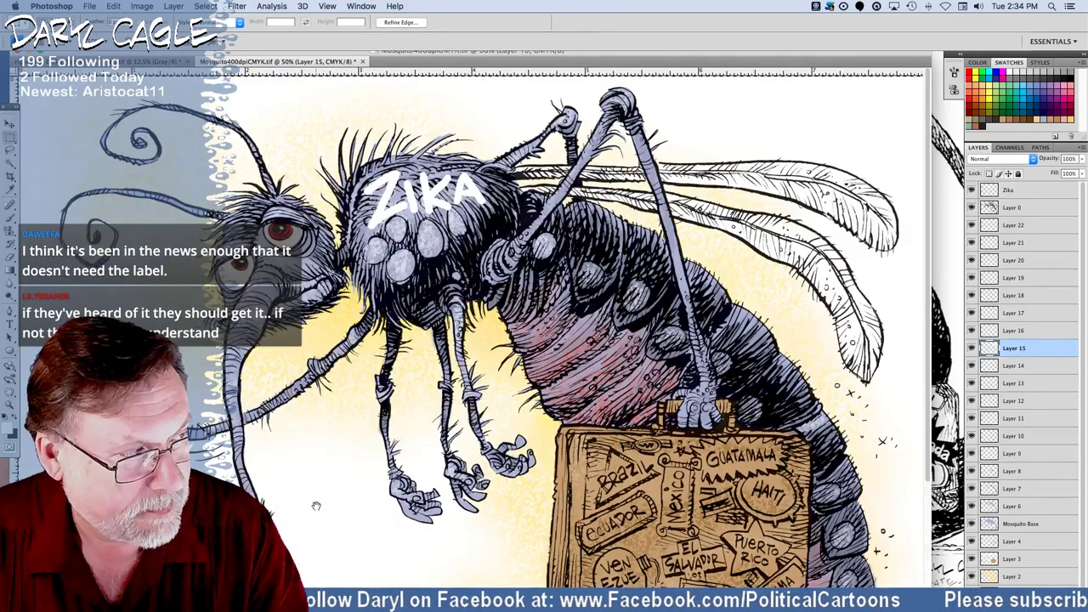
pyautogui.moveTo(314, 461); pyautogui.dragTo(319, 374)
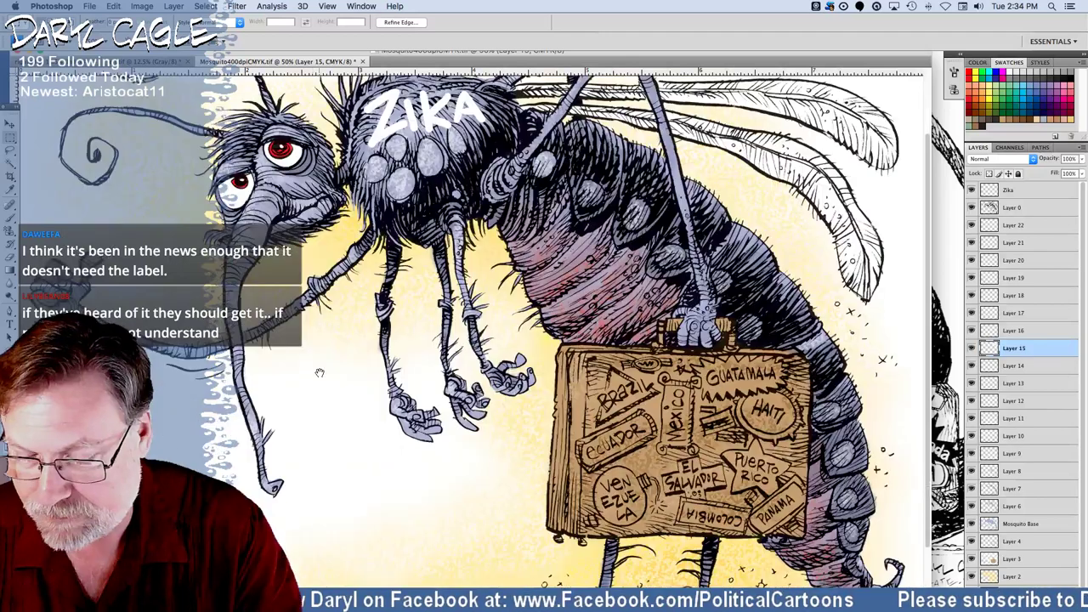
pyautogui.moveTo(213, 53); pyautogui.dragTo(244, 56)
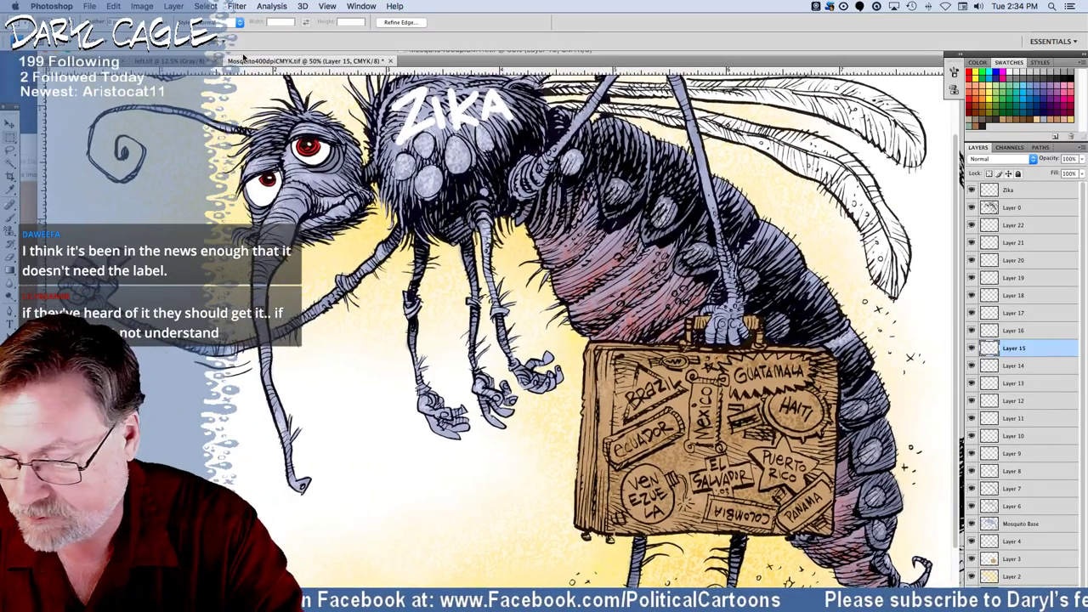
# On Layer 14, brush the Puerto Rico star sticker orange and the Ecuador sticker yellow with an orange border.
pyautogui.click(1012, 367)
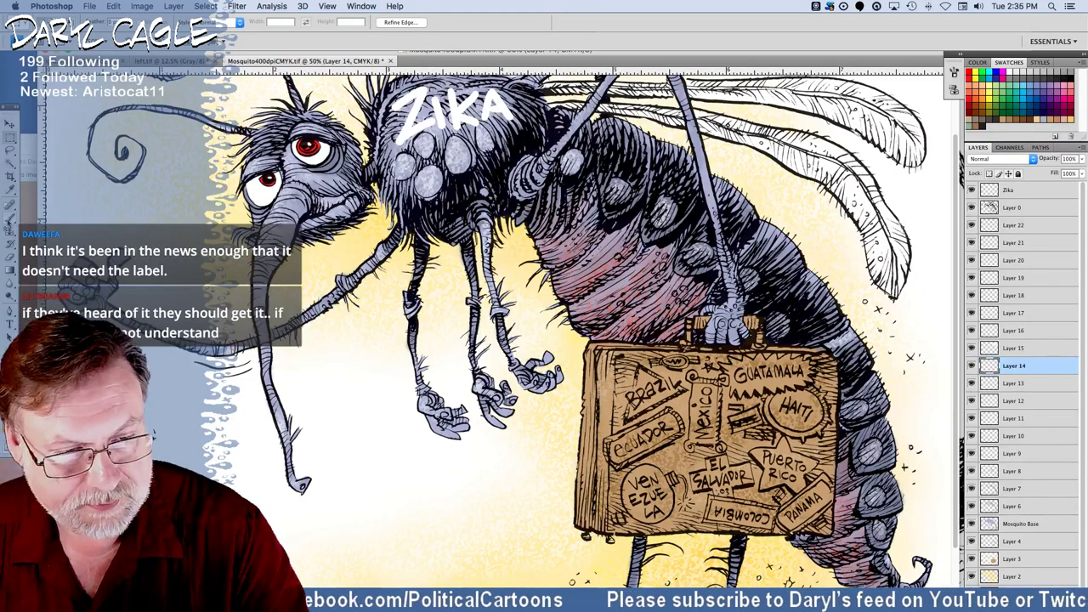
pyautogui.click(10, 221)
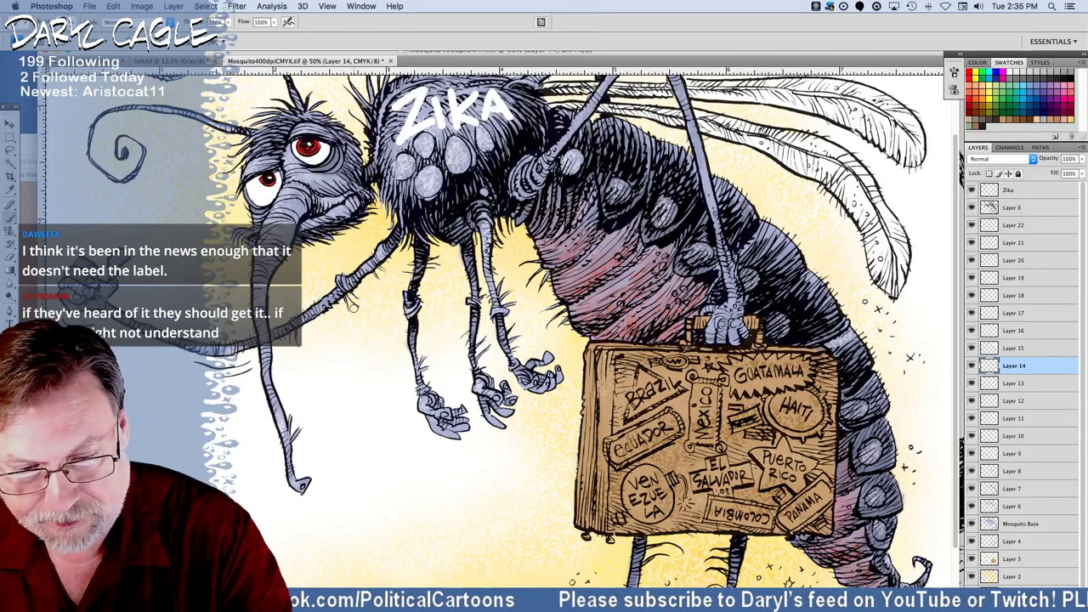
pyautogui.click(69, 25)
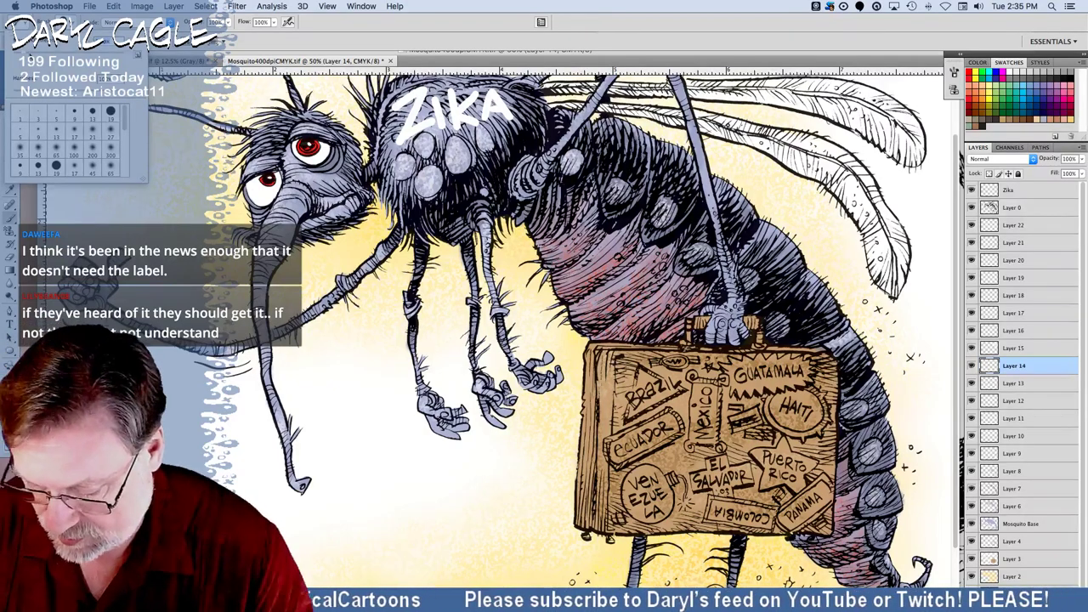
pyautogui.press('super+plus')
pyautogui.press('super+plus')
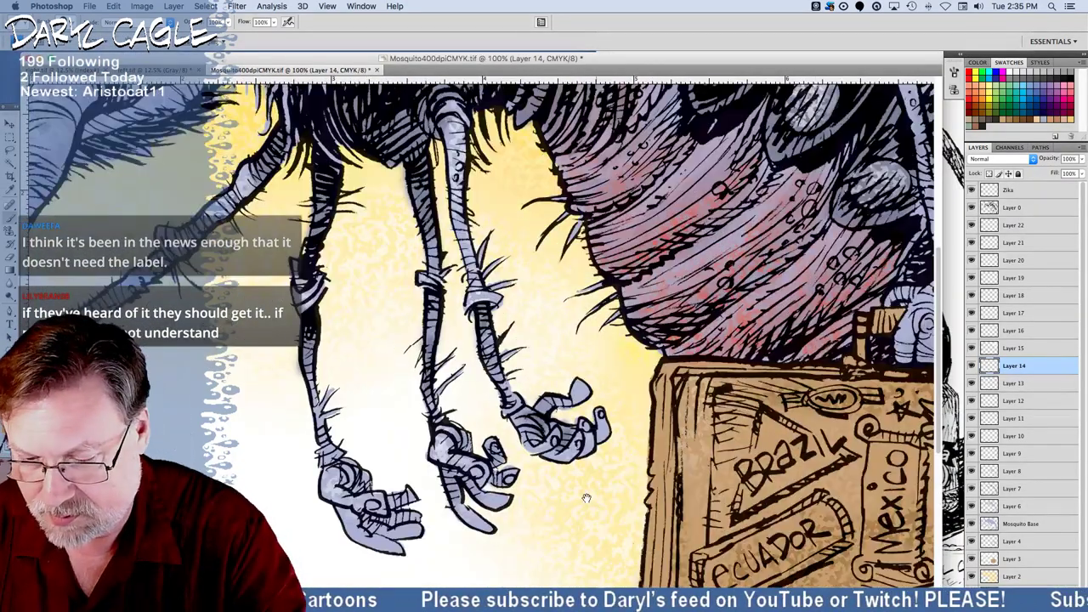
pyautogui.moveTo(585, 498); pyautogui.dragTo(185, 294)
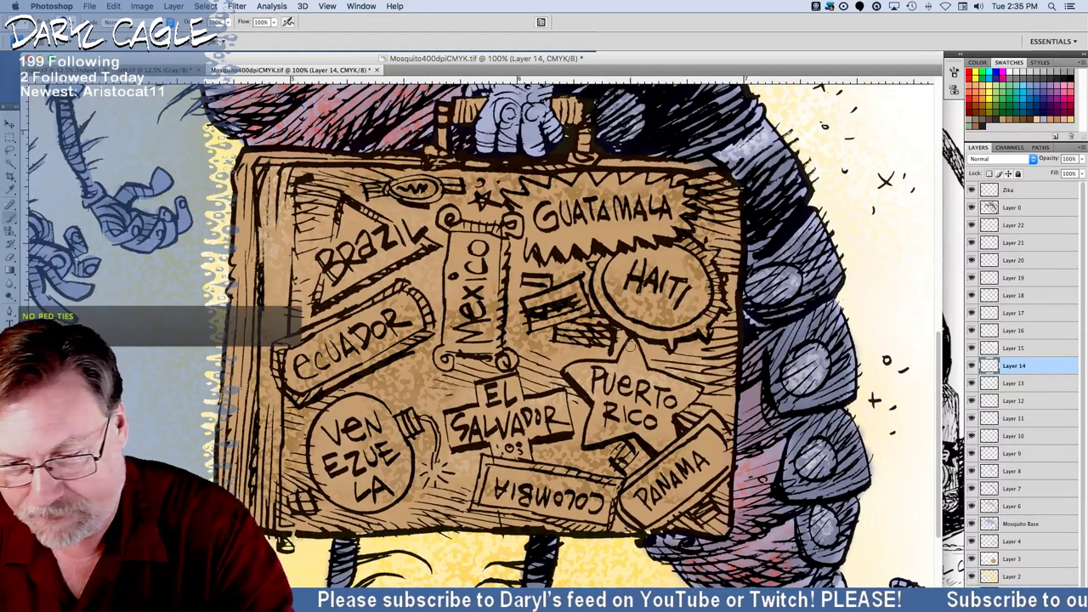
pyautogui.moveTo(631, 343)
pyautogui.mouseDown()
pyautogui.moveTo(620, 368)
pyautogui.moveTo(634, 346)
pyautogui.moveTo(630, 380)
pyautogui.moveTo(696, 393)
pyautogui.moveTo(659, 447)
pyautogui.moveTo(633, 420)
pyautogui.moveTo(587, 442)
pyautogui.moveTo(603, 399)
pyautogui.moveTo(569, 370)
pyautogui.moveTo(613, 368)
pyautogui.moveTo(607, 401)
pyautogui.moveTo(596, 382)
pyautogui.moveTo(597, 432)
pyautogui.moveTo(632, 397)
pyautogui.moveTo(676, 392)
pyautogui.moveTo(661, 419)
pyautogui.mouseUp()
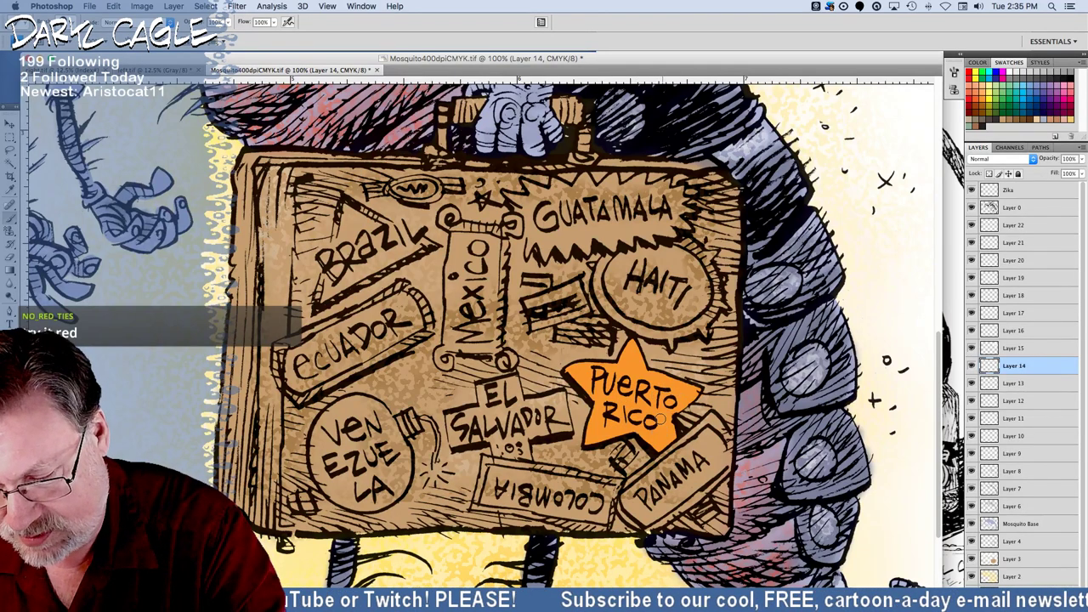
pyautogui.moveTo(279, 350)
pyautogui.mouseDown()
pyautogui.moveTo(292, 400)
pyautogui.moveTo(401, 283)
pyautogui.moveTo(428, 323)
pyautogui.moveTo(295, 403)
pyautogui.mouseUp()
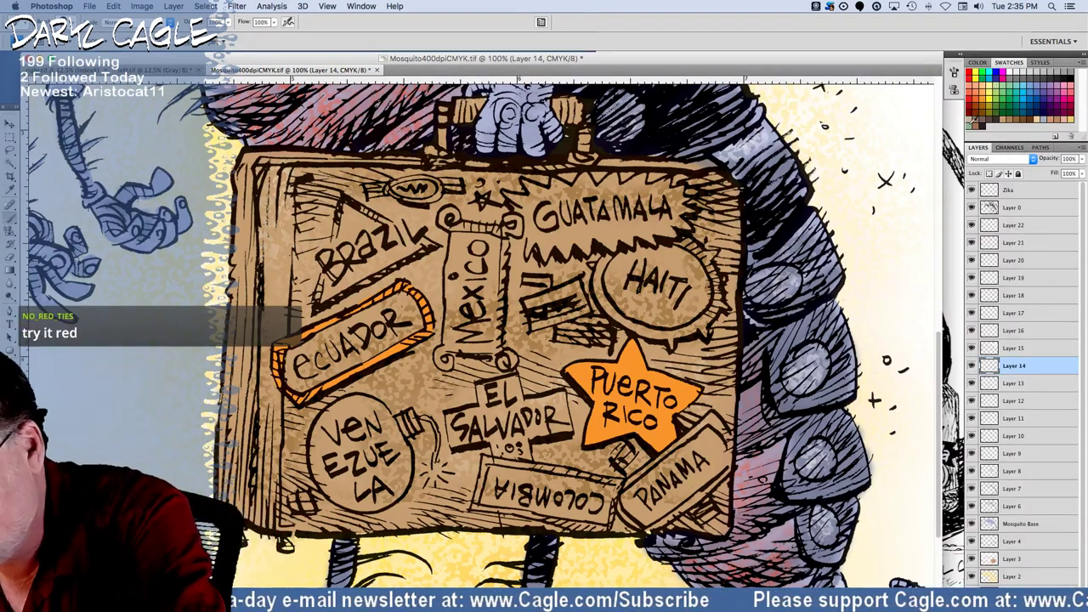
pyautogui.moveTo(291, 378)
pyautogui.mouseDown()
pyautogui.moveTo(301, 386)
pyautogui.moveTo(419, 325)
pyautogui.moveTo(403, 297)
pyautogui.moveTo(300, 351)
pyautogui.moveTo(312, 360)
pyautogui.moveTo(338, 344)
pyautogui.moveTo(328, 364)
pyautogui.moveTo(348, 338)
pyautogui.moveTo(407, 318)
pyautogui.moveTo(398, 311)
pyautogui.moveTo(403, 324)
pyautogui.mouseUp()
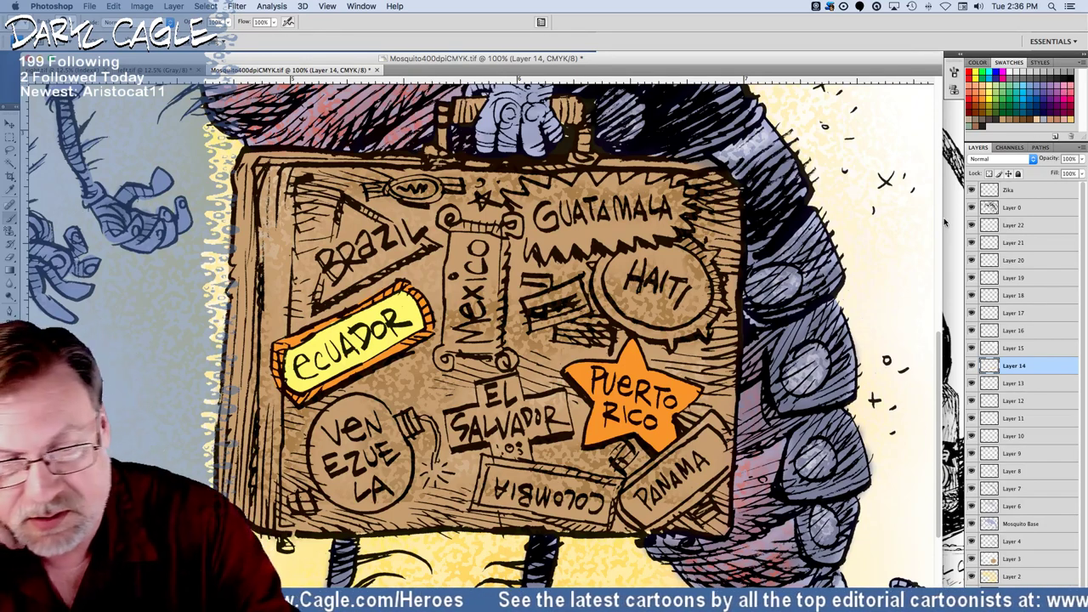
# Undo a trial pink stroke on the Brazil sticker and paint the triangle green.
pyautogui.moveTo(338, 209); pyautogui.dragTo(313, 312)
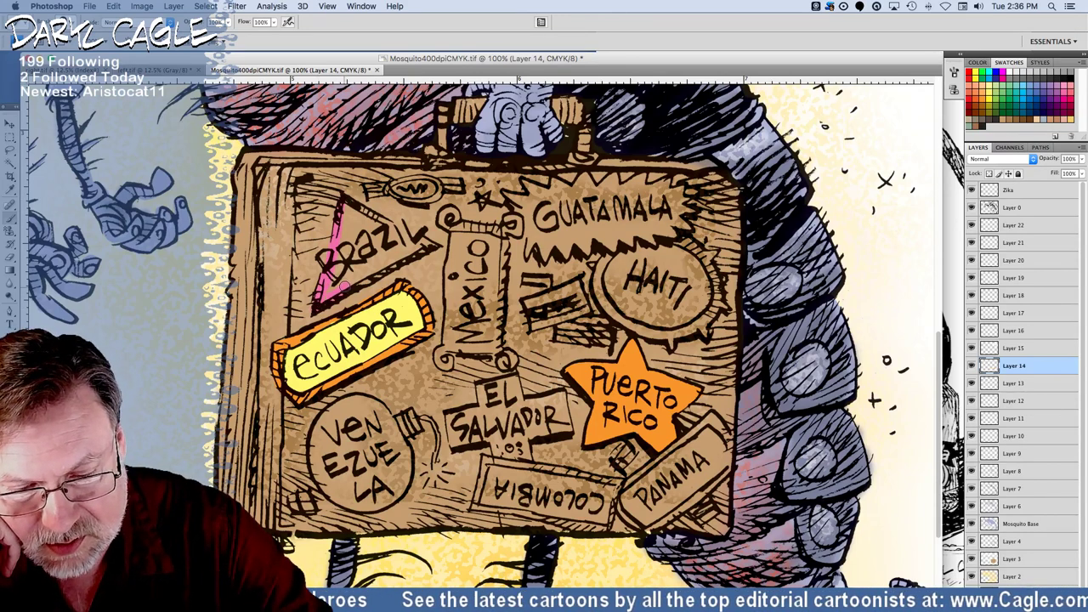
pyautogui.press('super+z')
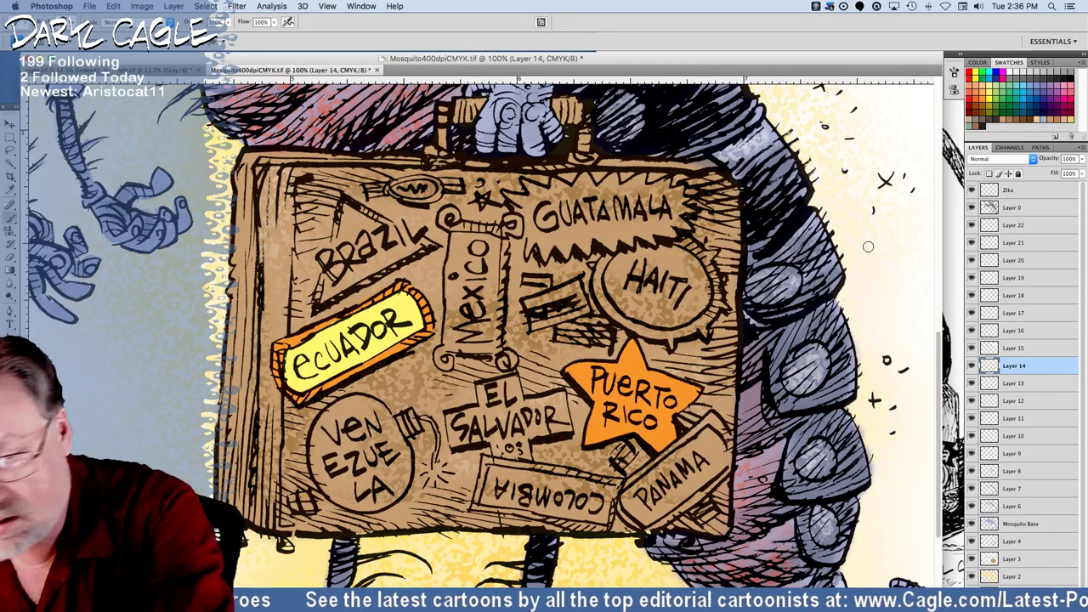
pyautogui.moveTo(344, 197); pyautogui.dragTo(337, 244)
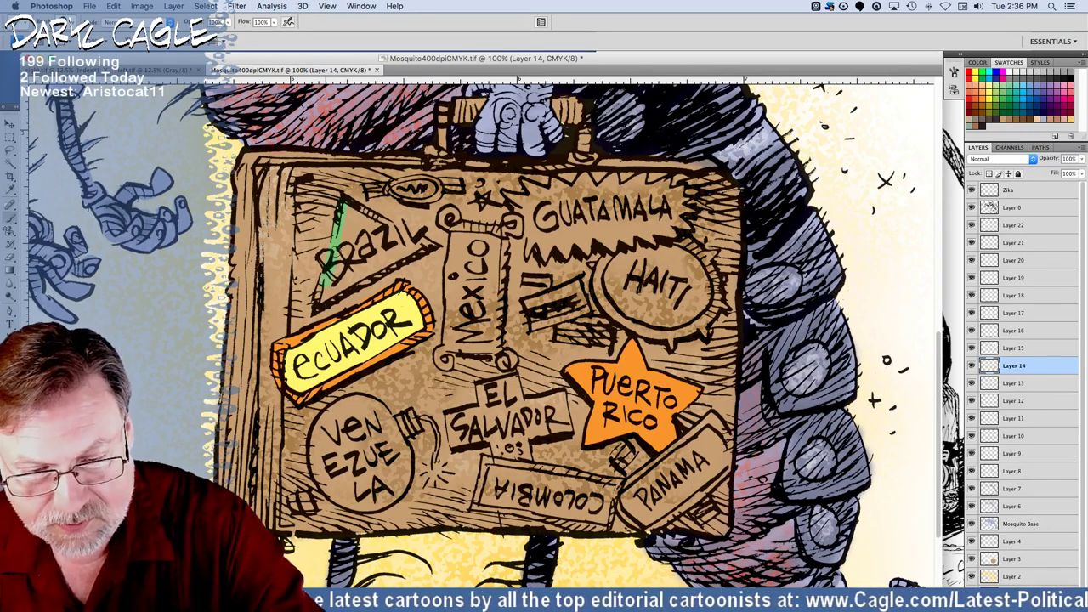
pyautogui.moveTo(316, 308); pyautogui.dragTo(408, 258)
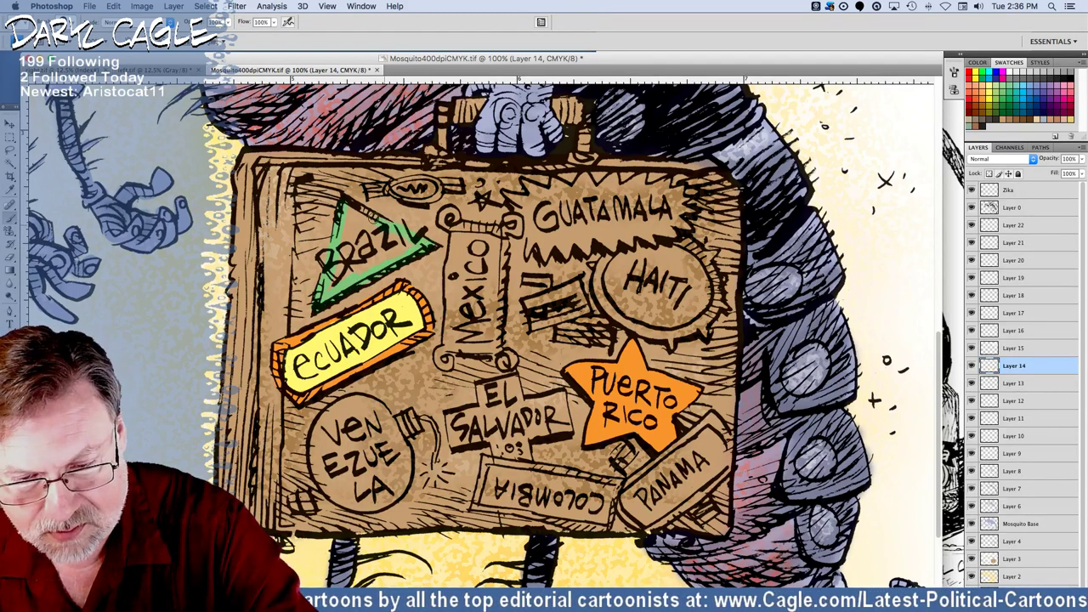
pyautogui.moveTo(373, 219)
pyautogui.mouseDown()
pyautogui.moveTo(346, 205)
pyautogui.moveTo(342, 278)
pyautogui.moveTo(369, 236)
pyautogui.mouseUp()
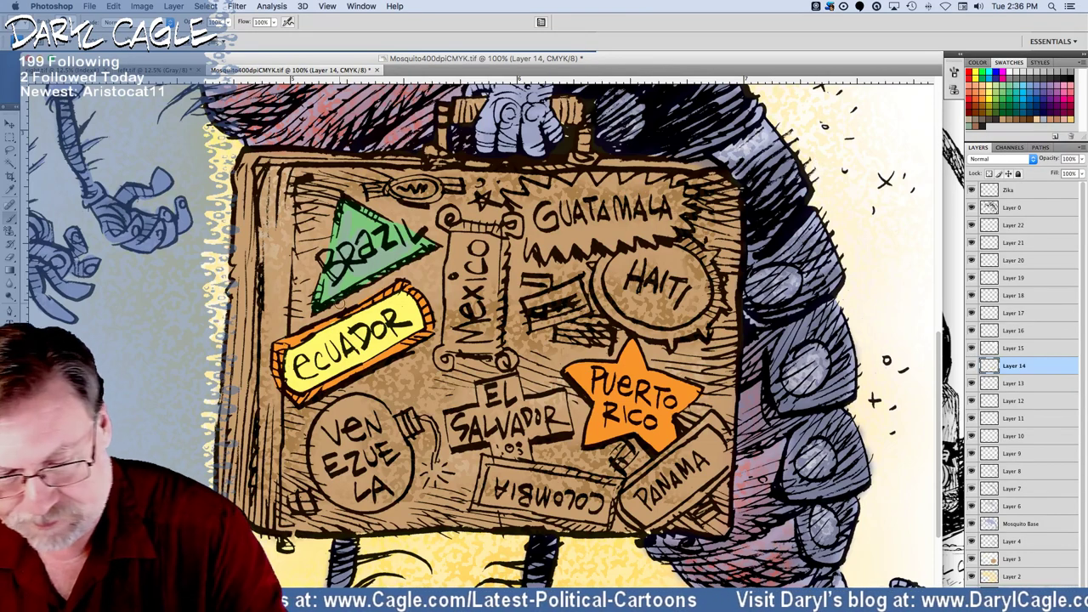
# Undo a trial purple stroke on the Colombia sticker, then paint the El Salvador cross pale yellow and the Haiti oval bright yellow.
pyautogui.moveTo(486, 459); pyautogui.dragTo(472, 511)
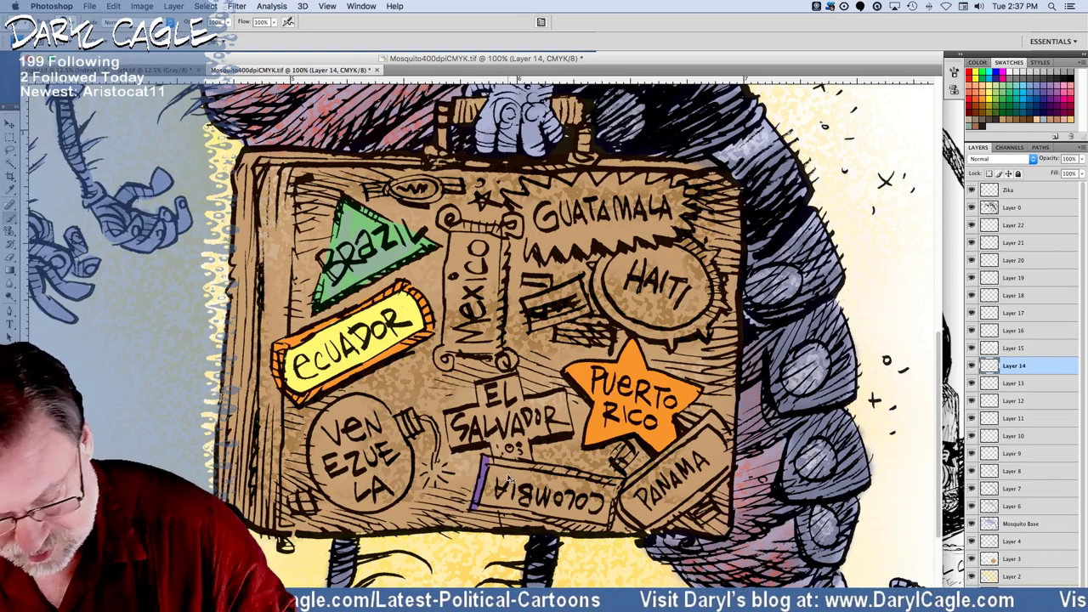
pyautogui.press('super+z')
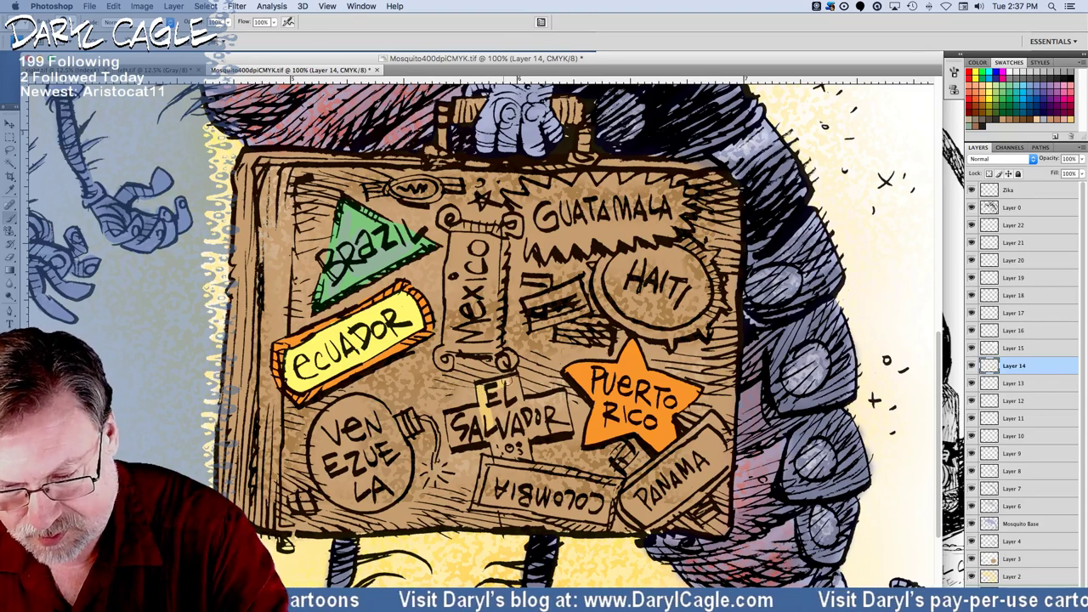
pyautogui.moveTo(510, 379)
pyautogui.mouseDown()
pyautogui.moveTo(520, 423)
pyautogui.moveTo(498, 382)
pyautogui.moveTo(488, 424)
pyautogui.moveTo(451, 417)
pyautogui.moveTo(463, 442)
pyautogui.moveTo(498, 432)
pyautogui.moveTo(484, 430)
pyautogui.moveTo(495, 449)
pyautogui.moveTo(527, 457)
pyautogui.moveTo(500, 445)
pyautogui.mouseUp()
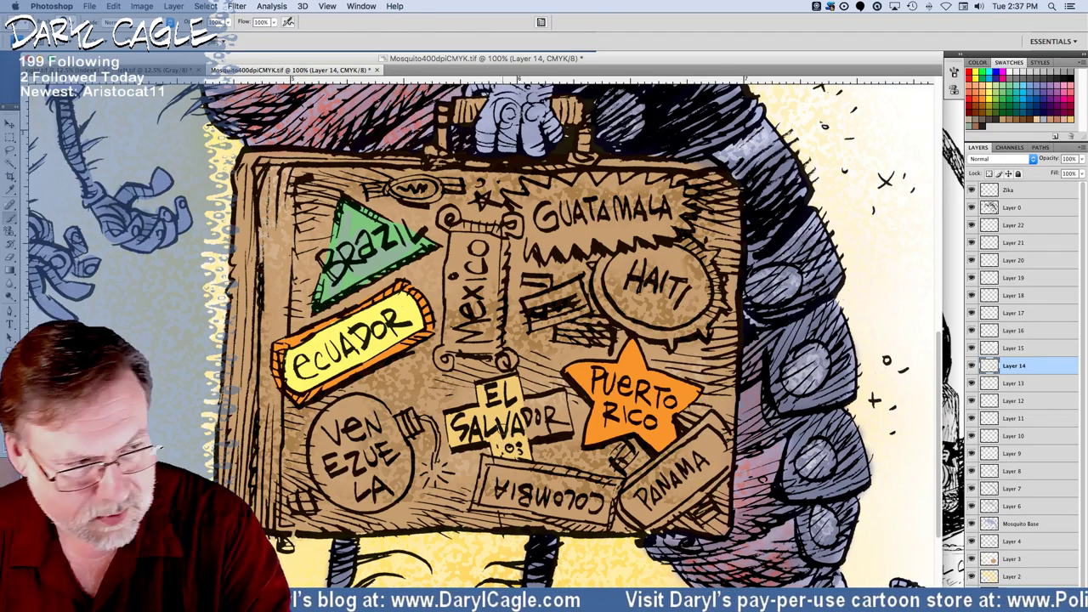
pyautogui.moveTo(521, 409)
pyautogui.mouseDown()
pyautogui.moveTo(562, 398)
pyautogui.moveTo(566, 425)
pyautogui.moveTo(530, 424)
pyautogui.mouseUp()
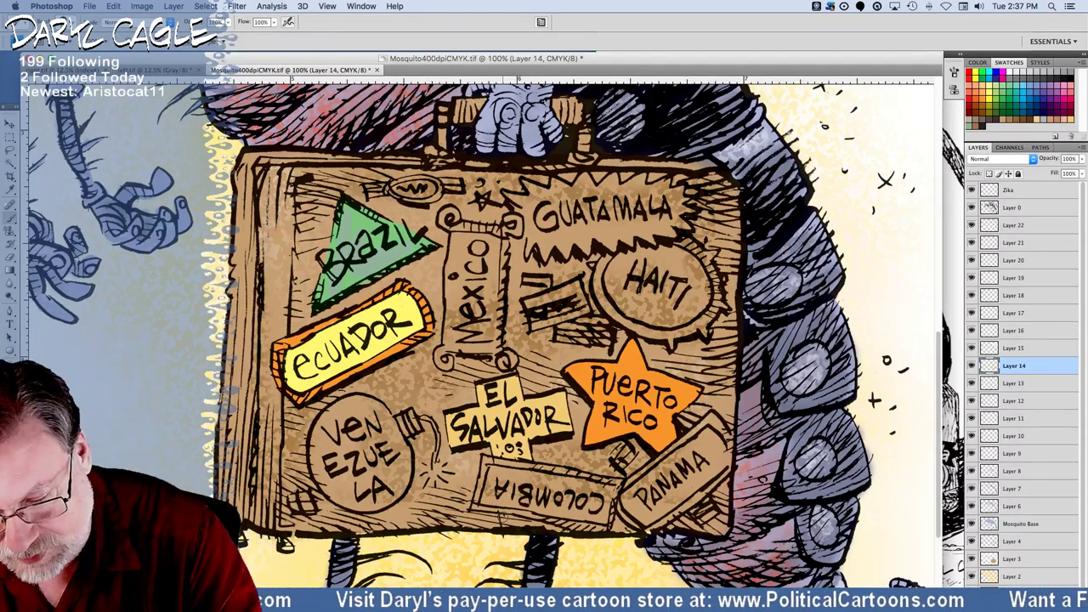
pyautogui.moveTo(505, 521); pyautogui.dragTo(539, 525)
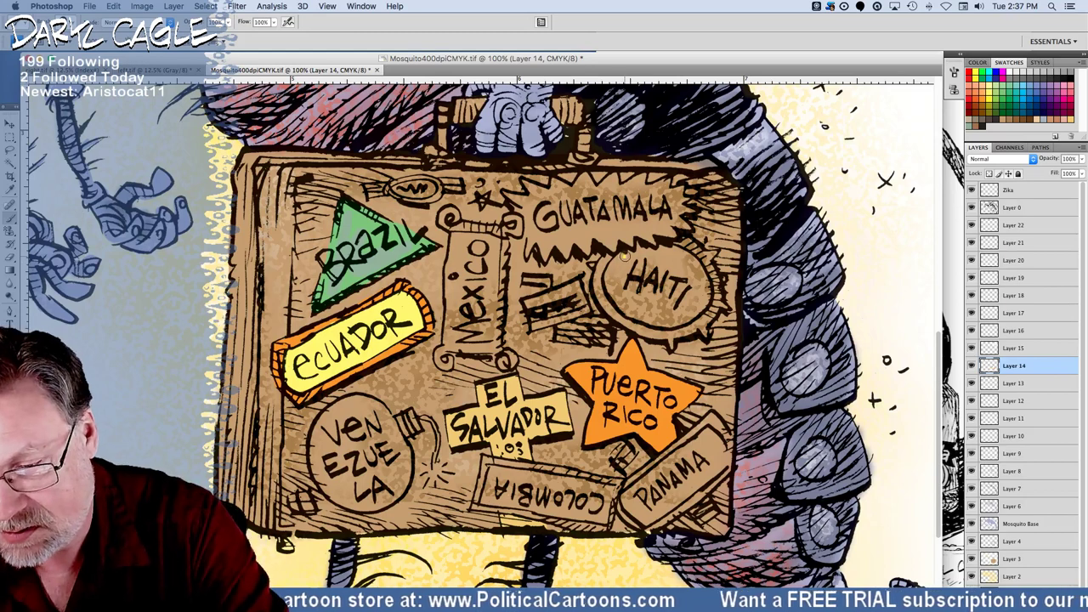
pyautogui.moveTo(625, 255)
pyautogui.mouseDown()
pyautogui.moveTo(610, 286)
pyautogui.moveTo(640, 248)
pyautogui.moveTo(687, 257)
pyautogui.moveTo(707, 290)
pyautogui.moveTo(675, 323)
pyautogui.moveTo(634, 313)
pyautogui.moveTo(612, 290)
pyautogui.moveTo(642, 257)
pyautogui.moveTo(660, 257)
pyautogui.moveTo(639, 304)
pyautogui.moveTo(660, 301)
pyautogui.moveTo(666, 315)
pyautogui.moveTo(687, 298)
pyautogui.mouseUp()
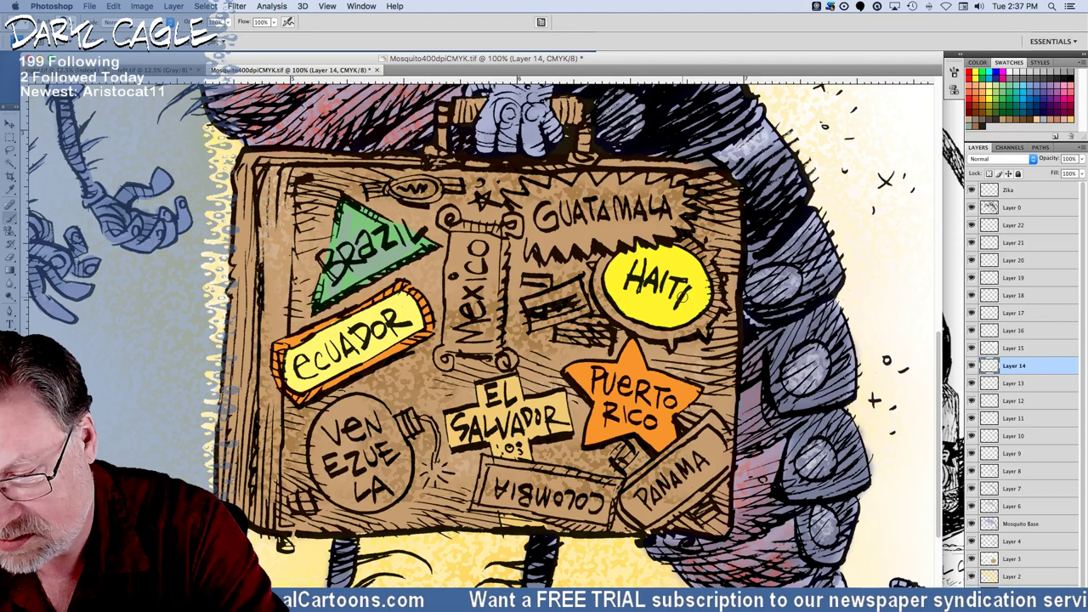
# Try a blue-gray rim around the Haiti sticker and step back through those brush strokes.
pyautogui.click(1038, 118)
pyautogui.moveTo(604, 265)
pyautogui.mouseDown()
pyautogui.moveTo(593, 274)
pyautogui.moveTo(602, 297)
pyautogui.moveTo(600, 283)
pyautogui.mouseUp()
pyautogui.press('super+z')
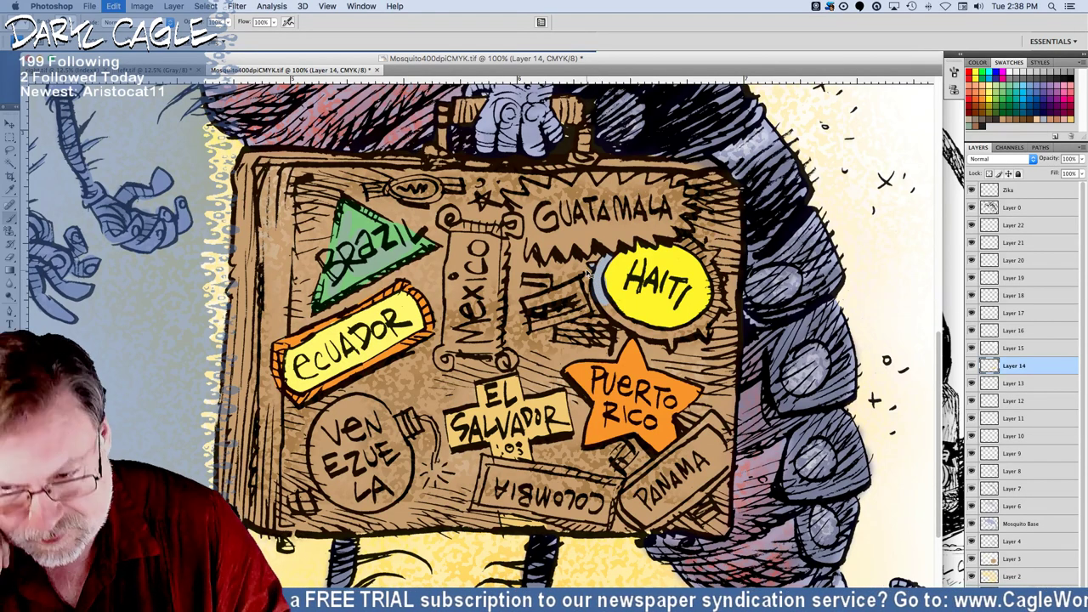
pyautogui.click(109, 8)
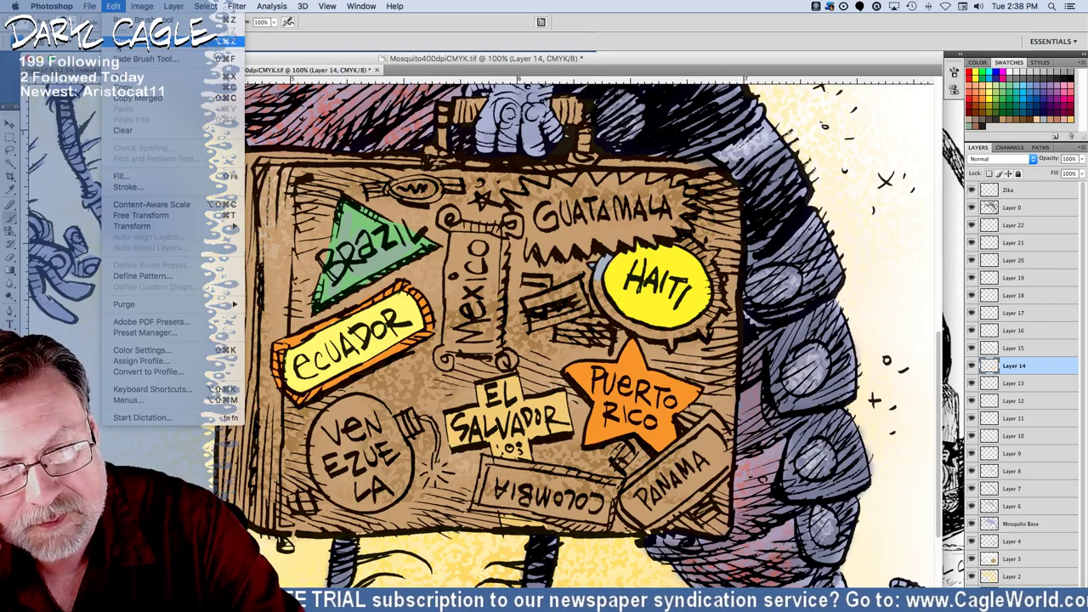
pyautogui.click(125, 40)
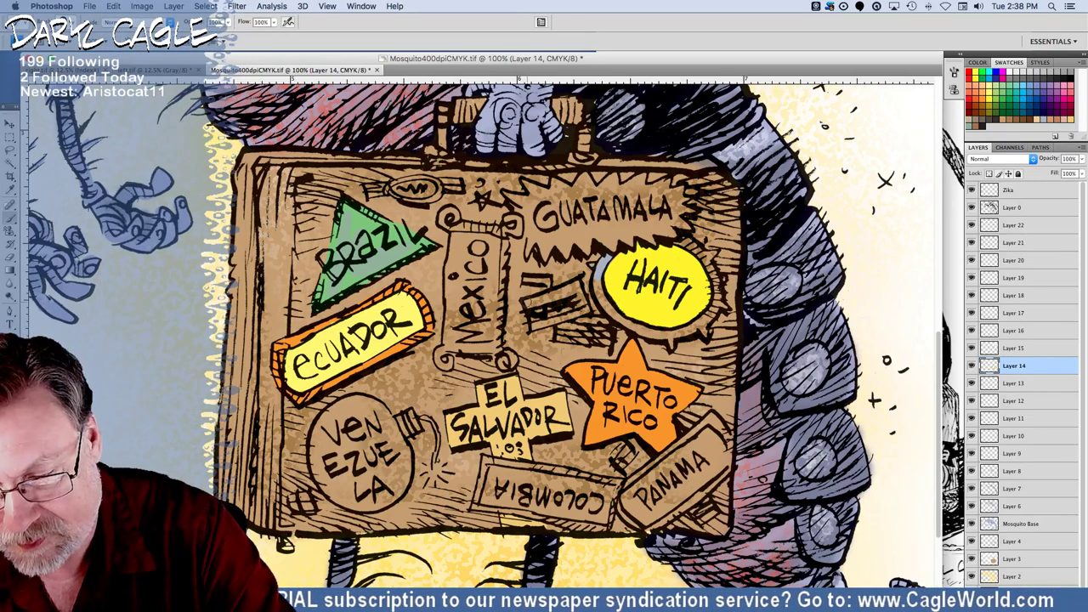
pyautogui.click(113, 6)
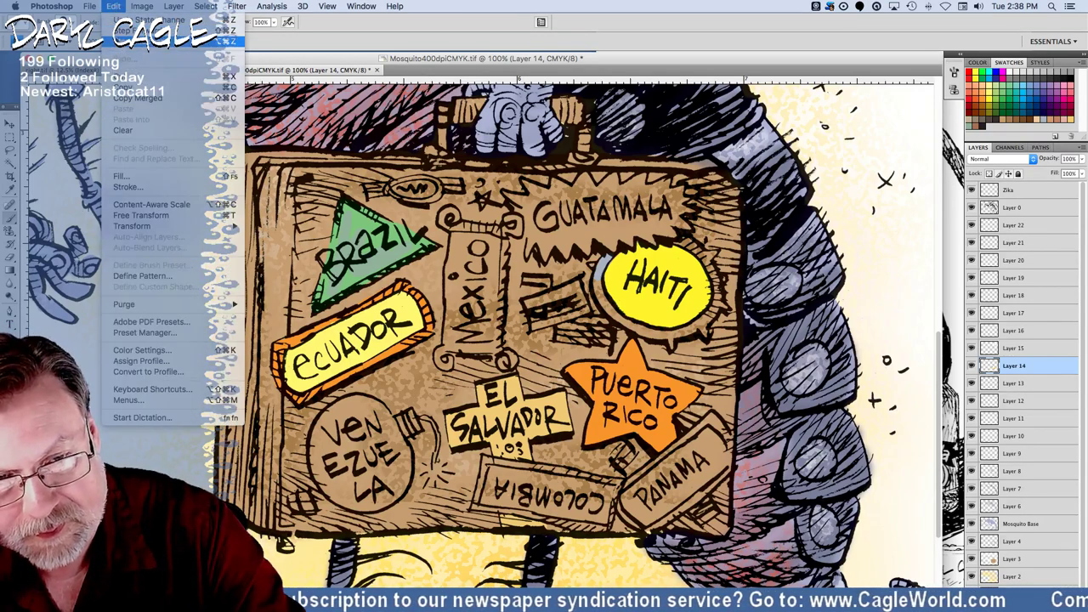
pyautogui.click(127, 39)
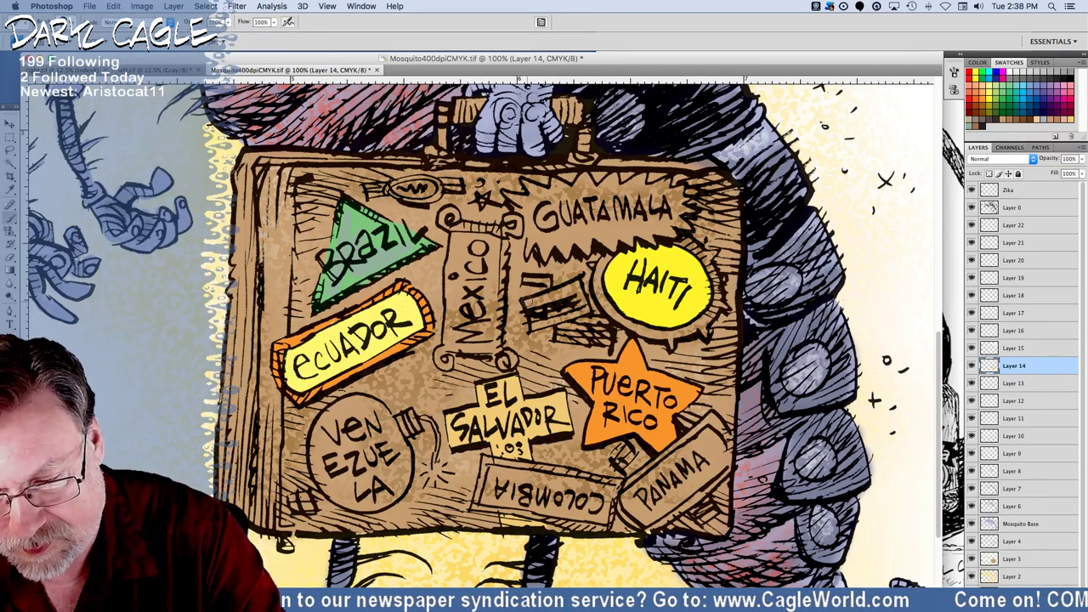
# Paint the small rectangular sticker beside Haiti and the tiny one below Venezuela blue-gray.
pyautogui.moveTo(529, 302)
pyautogui.mouseDown()
pyautogui.moveTo(534, 328)
pyautogui.moveTo(585, 310)
pyautogui.moveTo(578, 285)
pyautogui.moveTo(525, 307)
pyautogui.moveTo(574, 301)
pyautogui.mouseUp()
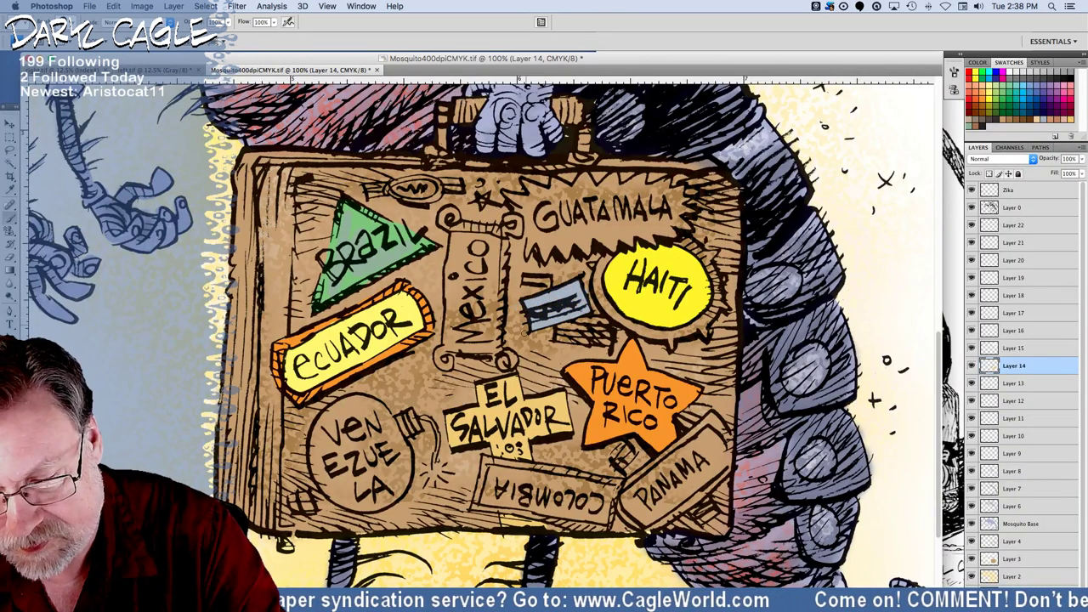
pyautogui.moveTo(306, 495); pyautogui.dragTo(304, 504)
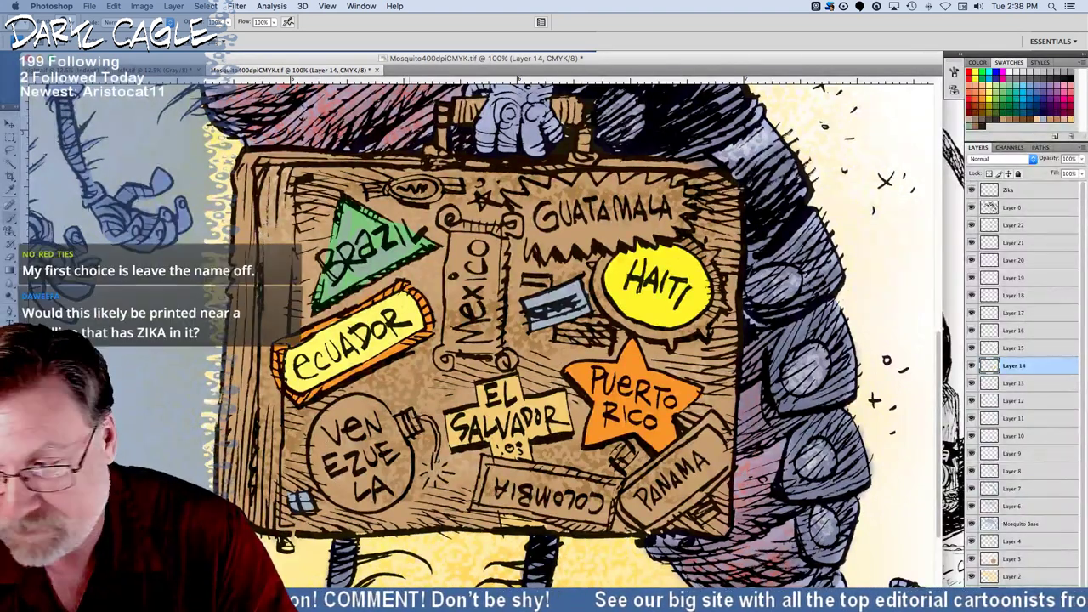
# Set the foreground color to C 0, M 0, Y 0, K 70 and paint the Venezuela bomb sticker and its cap.
pyautogui.click(8, 427)
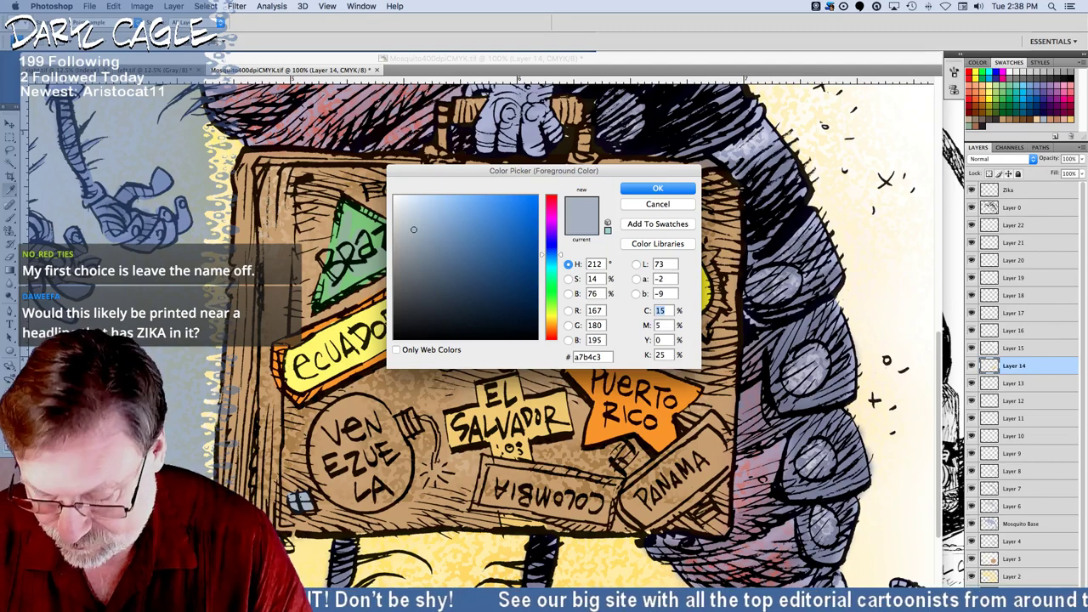
pyautogui.write('0')
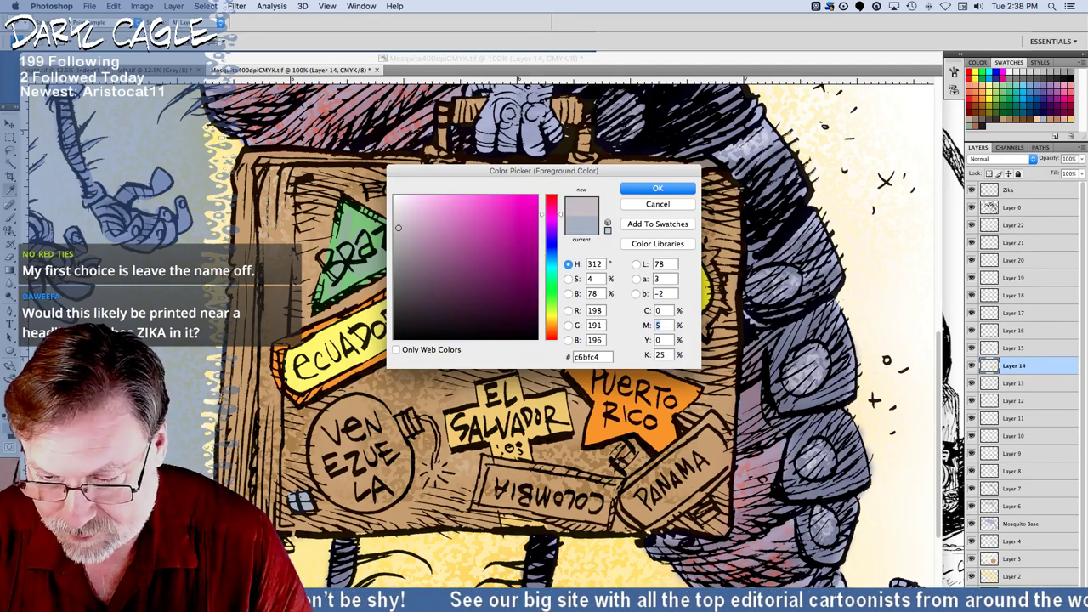
pyautogui.write('0')
pyautogui.press('Tab')
pyautogui.press('Tab')
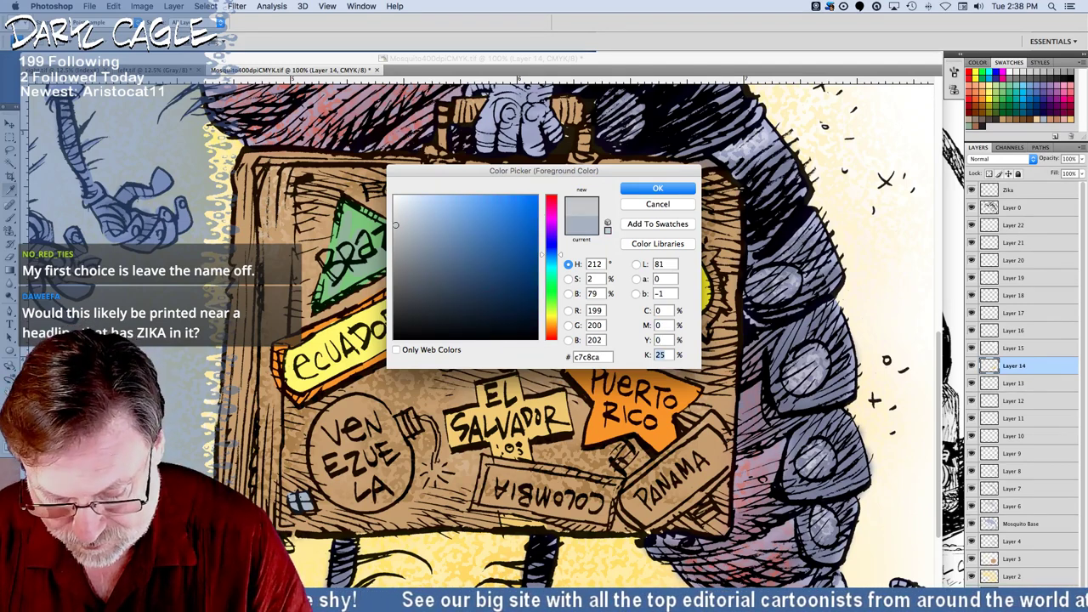
pyautogui.write('70')
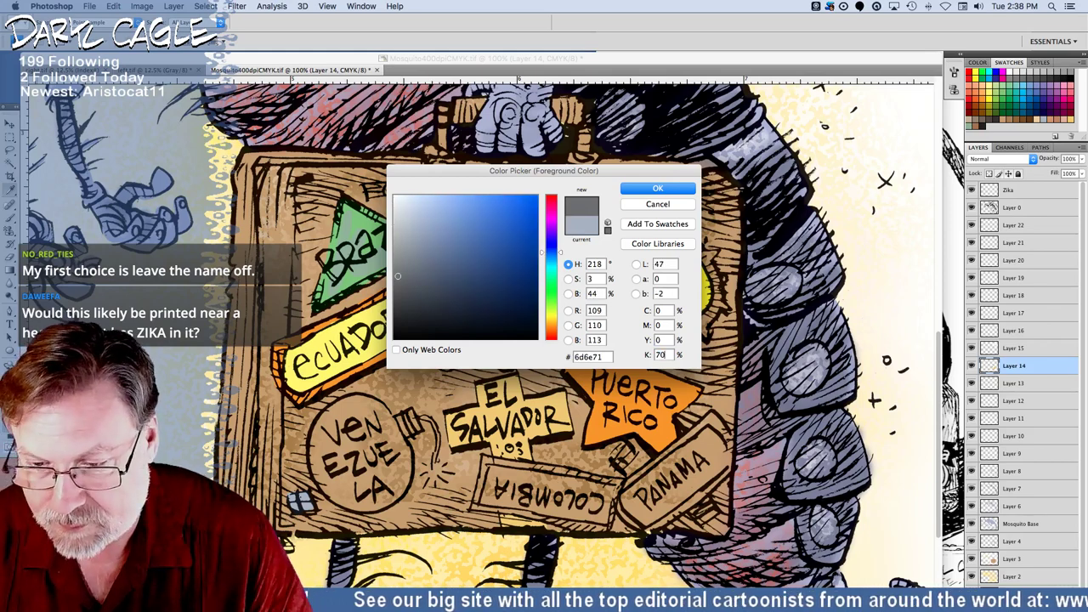
pyautogui.press('Return')
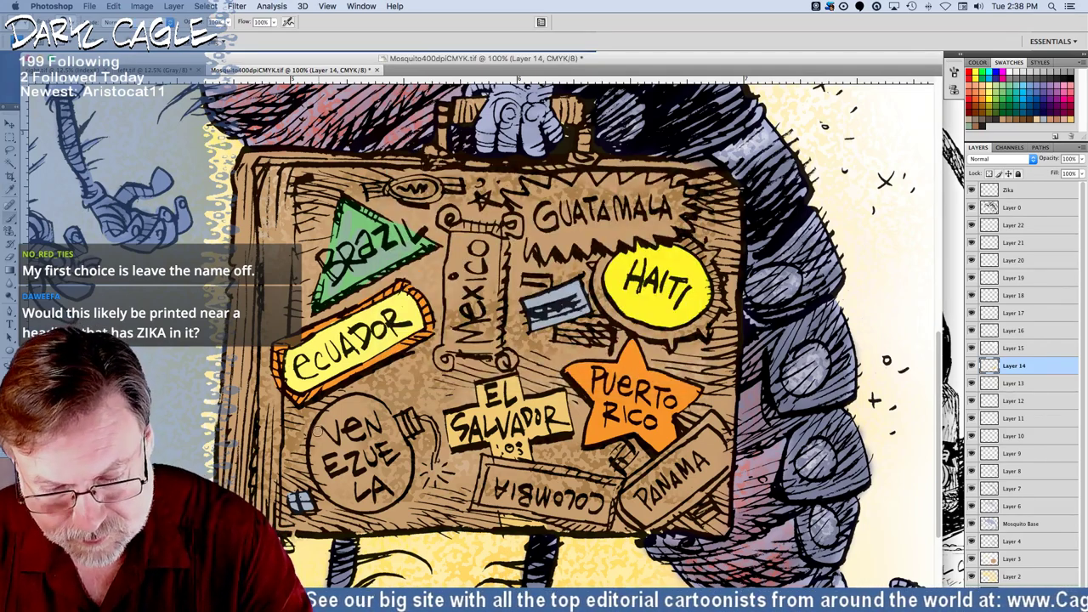
pyautogui.moveTo(317, 425)
pyautogui.mouseDown()
pyautogui.moveTo(340, 459)
pyautogui.moveTo(358, 451)
pyautogui.moveTo(376, 468)
pyautogui.moveTo(368, 472)
pyautogui.moveTo(396, 451)
pyautogui.moveTo(399, 483)
pyautogui.moveTo(391, 501)
pyautogui.moveTo(374, 504)
pyautogui.moveTo(351, 500)
pyautogui.moveTo(384, 491)
pyautogui.moveTo(321, 477)
pyautogui.mouseUp()
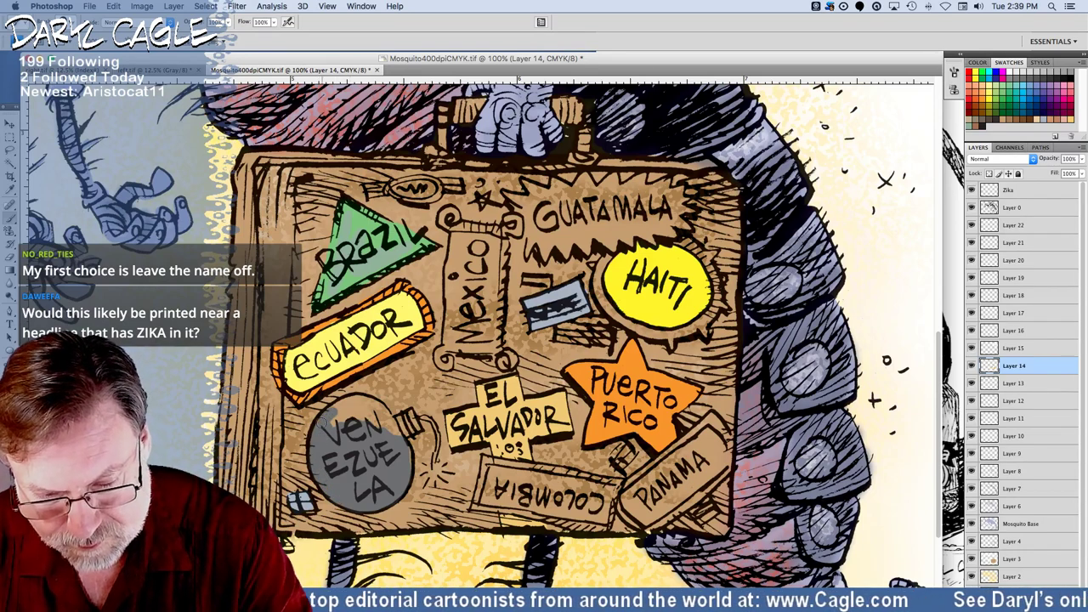
pyautogui.moveTo(359, 401)
pyautogui.mouseDown()
pyautogui.moveTo(407, 464)
pyautogui.moveTo(338, 415)
pyautogui.mouseUp()
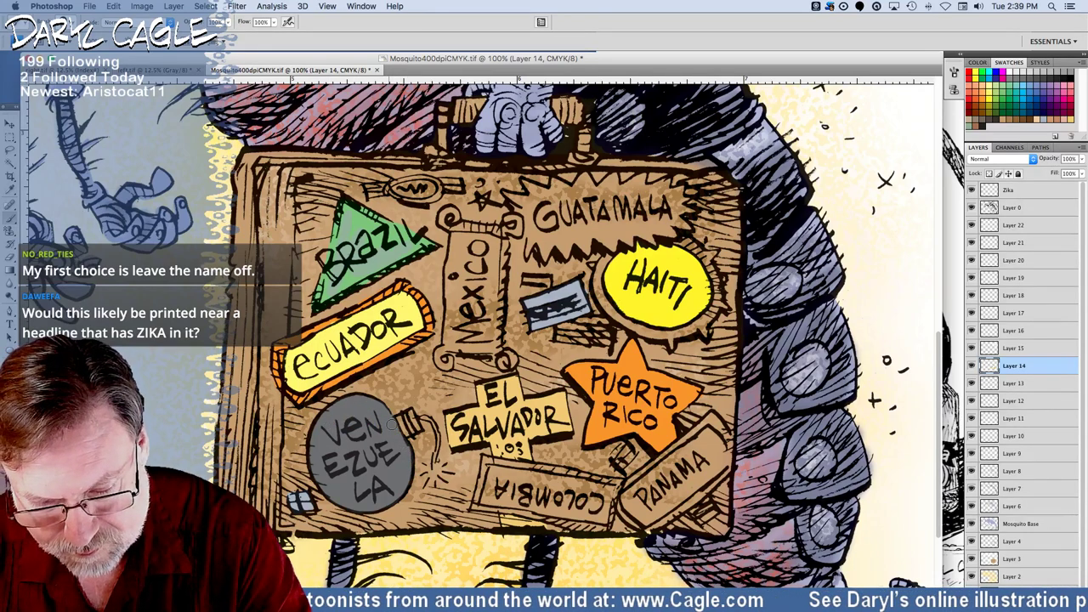
pyautogui.moveTo(399, 417)
pyautogui.mouseDown()
pyautogui.moveTo(414, 418)
pyautogui.moveTo(403, 437)
pyautogui.moveTo(410, 431)
pyautogui.mouseUp()
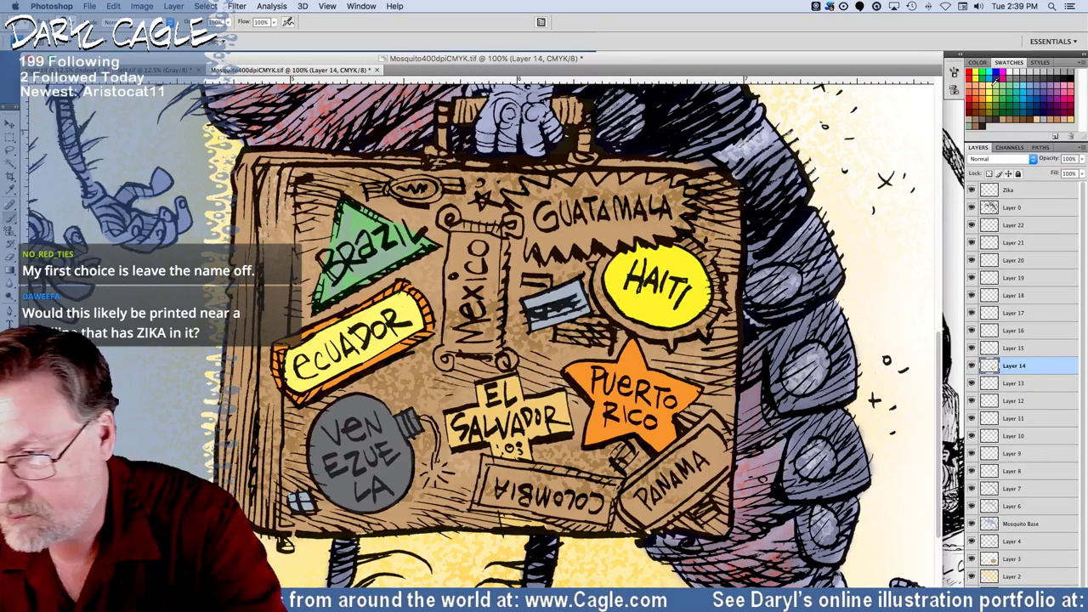
# Paint the Venezuela bomb's spark pale yellow and fill in its curved fuse with a light color.
pyautogui.moveTo(431, 470)
pyautogui.mouseDown()
pyautogui.moveTo(443, 476)
pyautogui.moveTo(423, 459)
pyautogui.mouseUp()
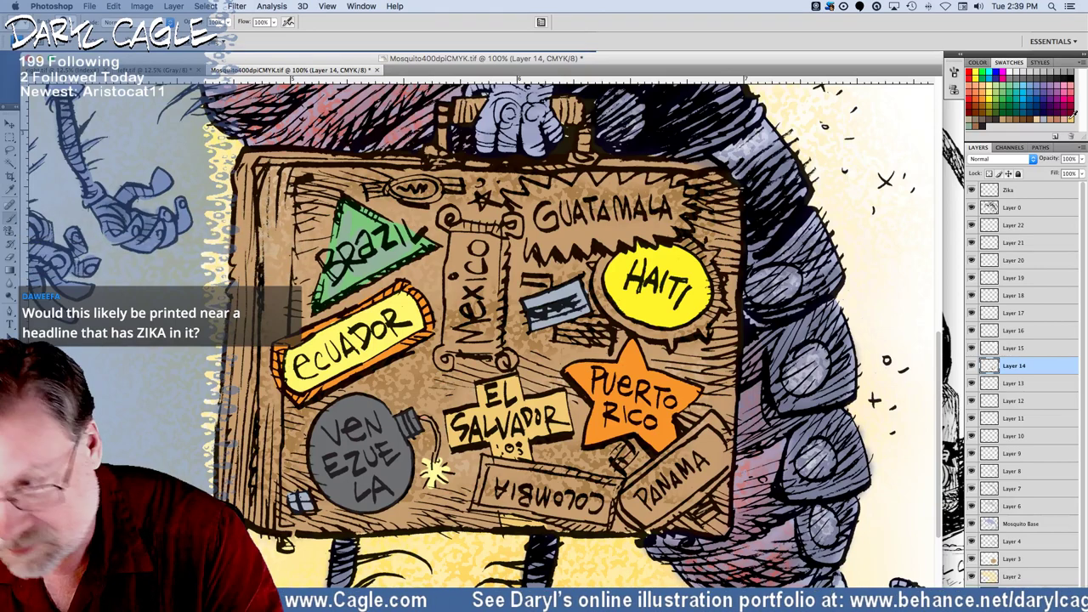
pyautogui.click(56, 23)
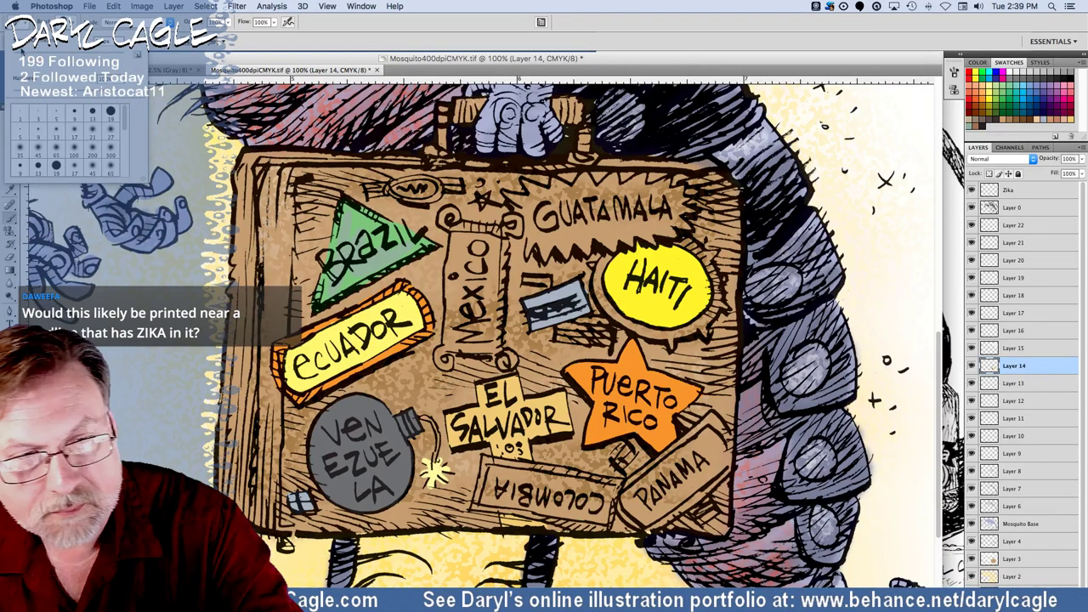
pyautogui.moveTo(421, 416)
pyautogui.mouseDown()
pyautogui.moveTo(436, 425)
pyautogui.moveTo(437, 447)
pyautogui.mouseUp()
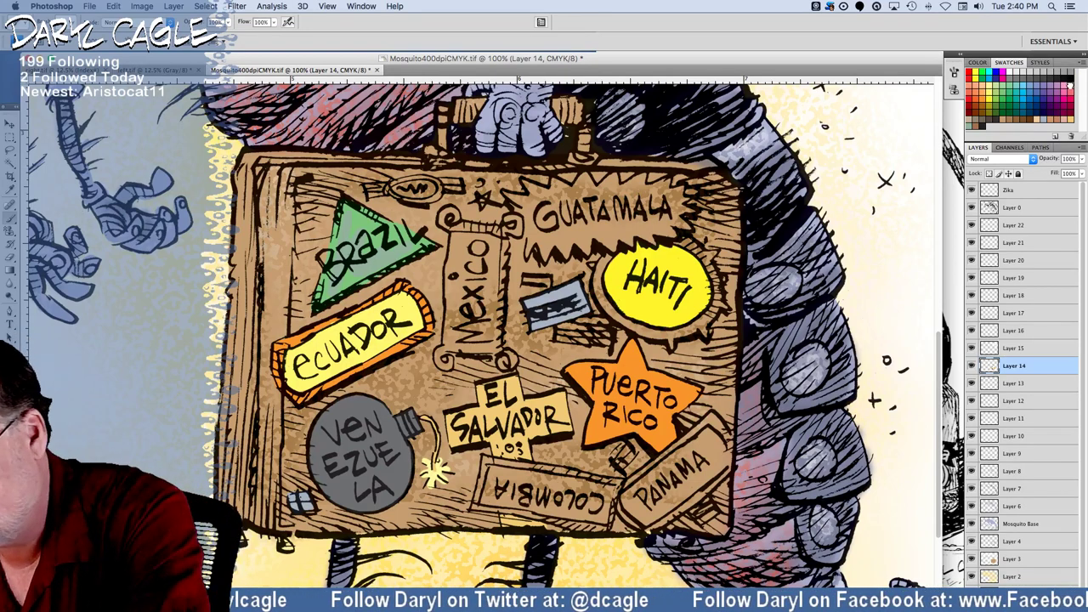
# Paint the Colombia sticker light pink and its surrounding border magenta.
pyautogui.moveTo(492, 467)
pyautogui.mouseDown()
pyautogui.moveTo(490, 502)
pyautogui.moveTo(493, 481)
pyautogui.moveTo(515, 474)
pyautogui.moveTo(544, 476)
pyautogui.moveTo(517, 499)
pyautogui.moveTo(536, 510)
pyautogui.moveTo(568, 504)
pyautogui.moveTo(553, 477)
pyautogui.moveTo(609, 489)
pyautogui.moveTo(604, 518)
pyautogui.moveTo(576, 515)
pyautogui.moveTo(605, 502)
pyautogui.mouseUp()
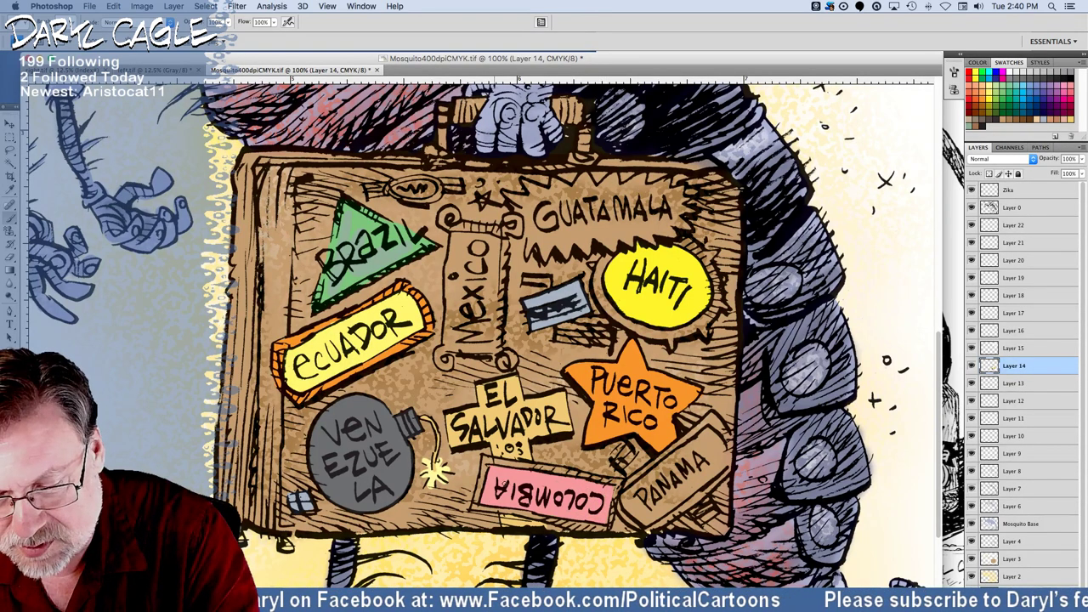
pyautogui.click(562, 491)
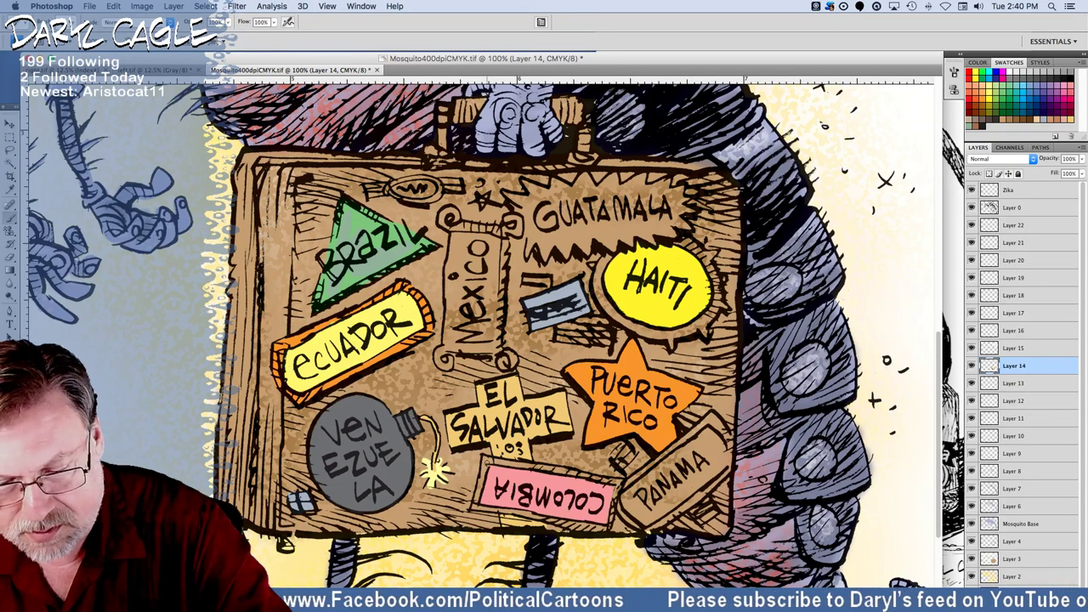
pyautogui.moveTo(486, 461)
pyautogui.mouseDown()
pyautogui.moveTo(480, 487)
pyautogui.moveTo(485, 460)
pyautogui.mouseUp()
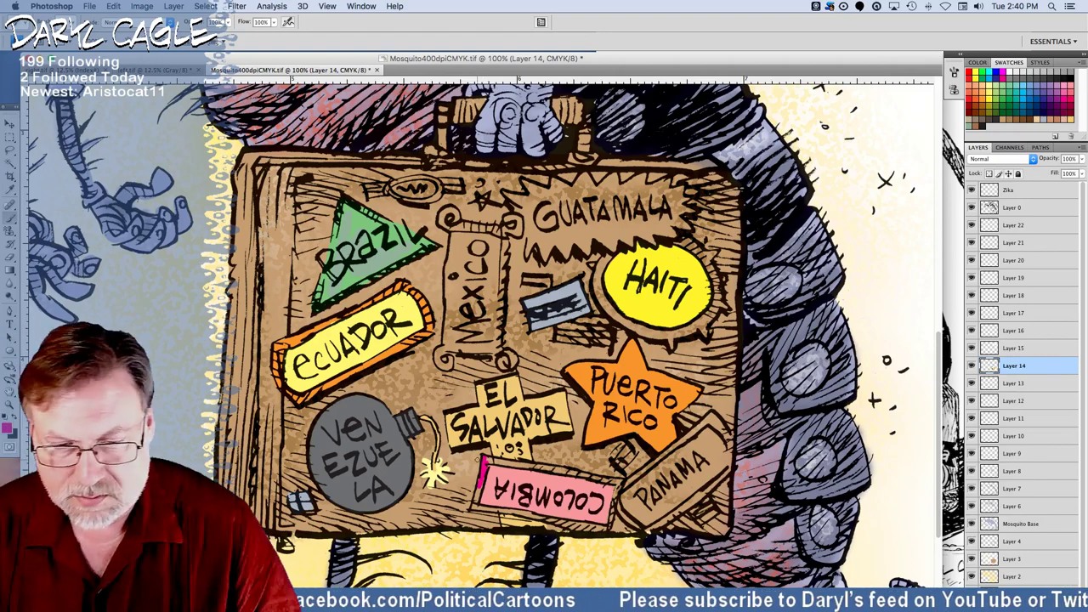
pyautogui.moveTo(479, 492)
pyautogui.mouseDown()
pyautogui.moveTo(476, 507)
pyautogui.moveTo(608, 533)
pyautogui.mouseUp()
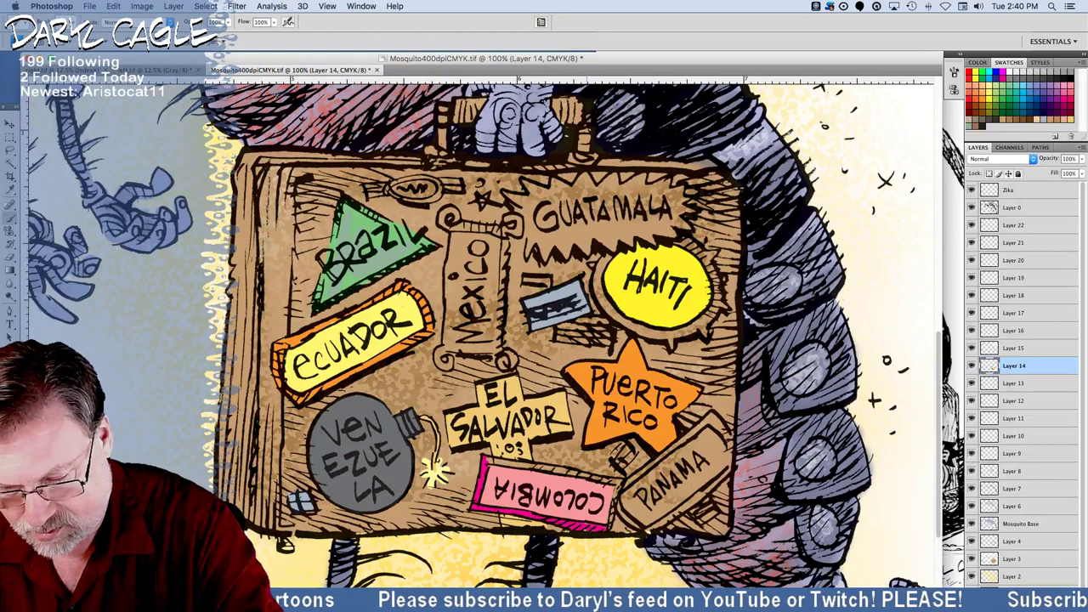
pyautogui.moveTo(619, 482); pyautogui.dragTo(608, 530)
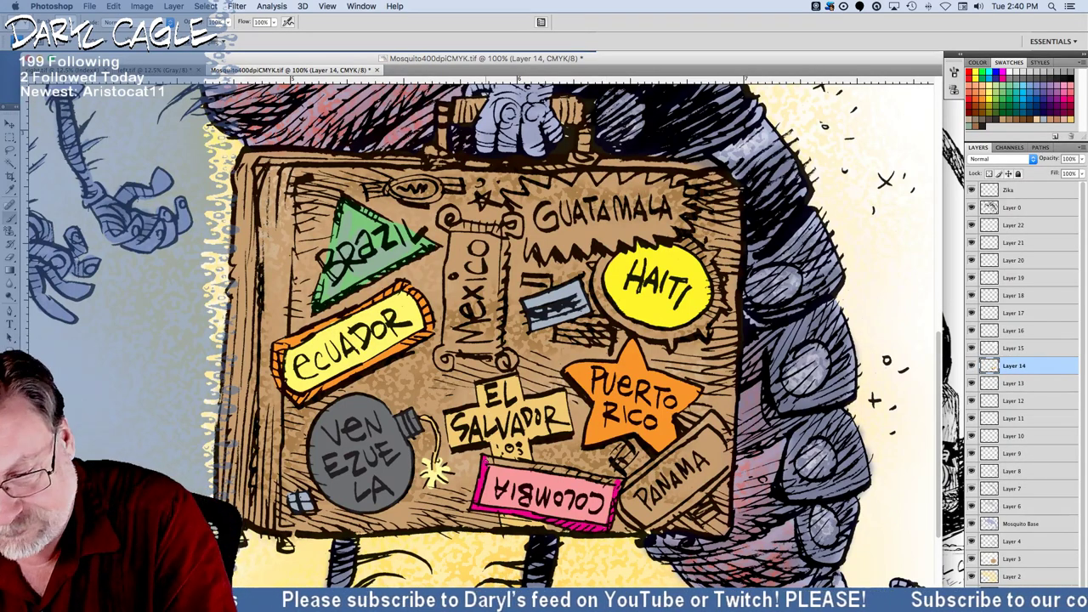
pyautogui.moveTo(486, 461); pyautogui.dragTo(609, 480)
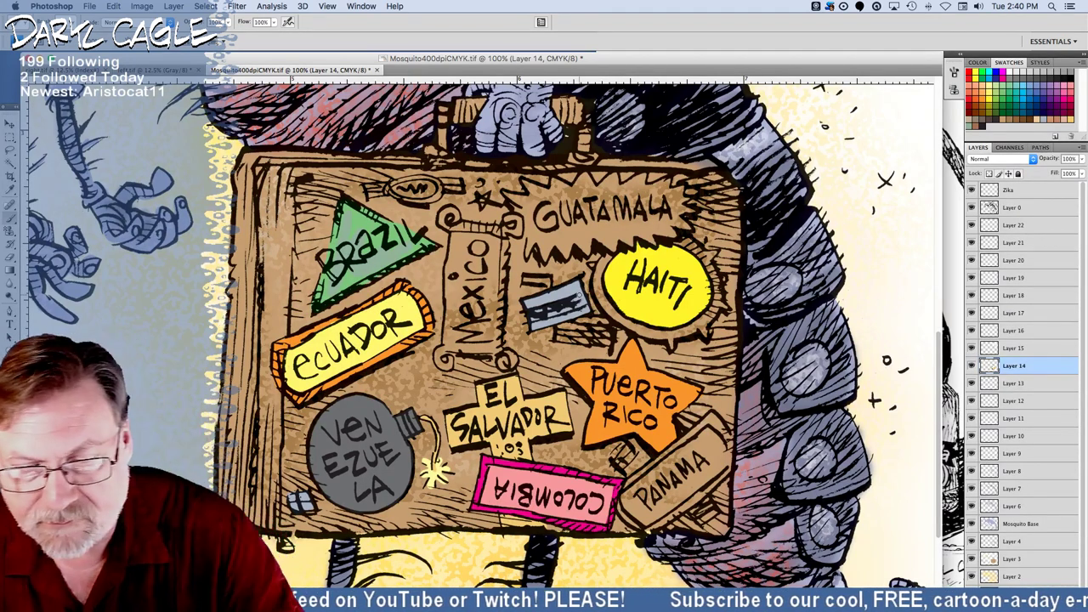
pyautogui.moveTo(584, 298); pyautogui.dragTo(530, 315)
pyautogui.rightClick(565, 303)
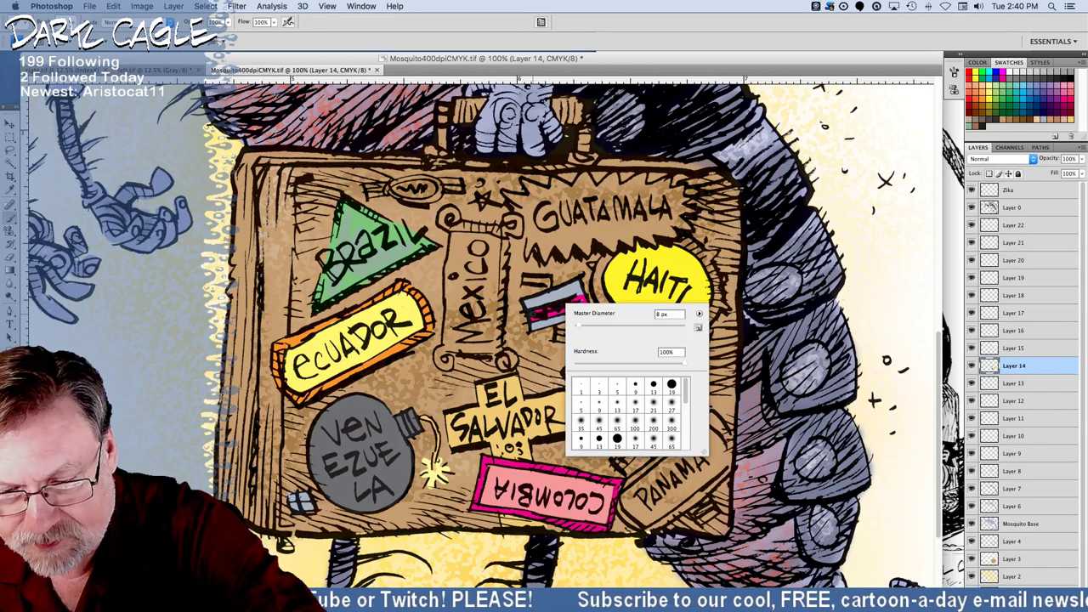
pyautogui.press('super+z')
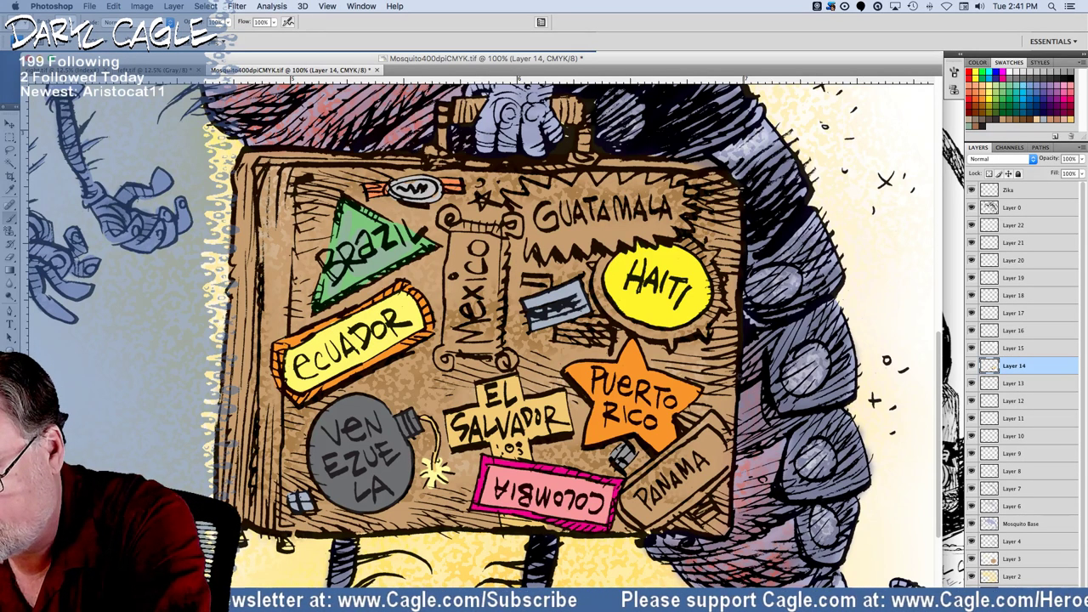
# Paint the Panama sticker light blue, with its raised edge and the small sticker beneath it blue-gray.
pyautogui.moveTo(711, 429)
pyautogui.mouseDown()
pyautogui.moveTo(621, 500)
pyautogui.moveTo(627, 515)
pyautogui.moveTo(673, 507)
pyautogui.moveTo(730, 460)
pyautogui.moveTo(706, 430)
pyautogui.mouseUp()
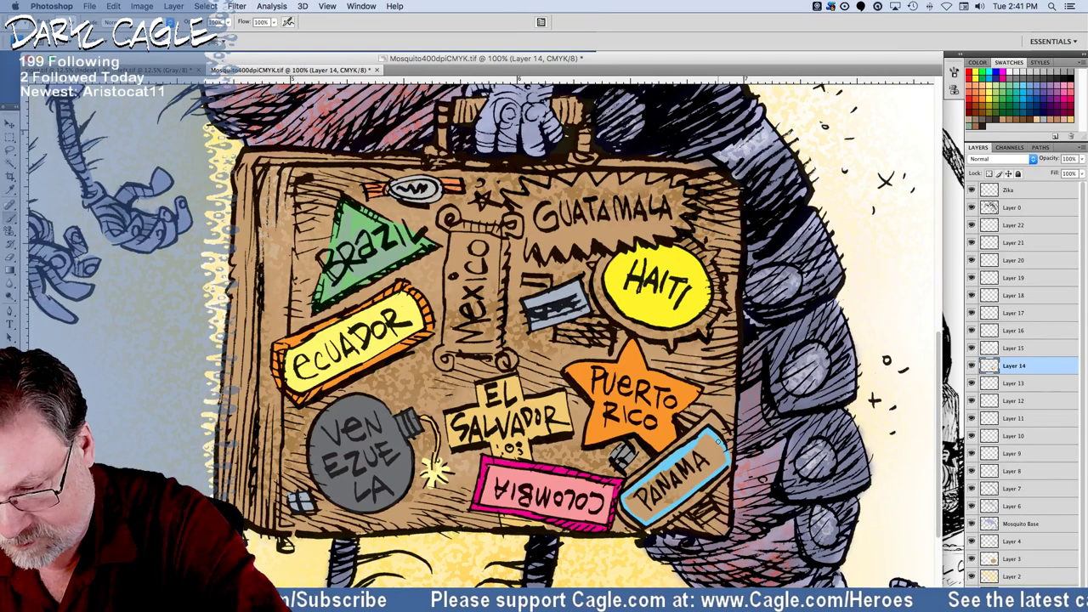
pyautogui.click(66, 24)
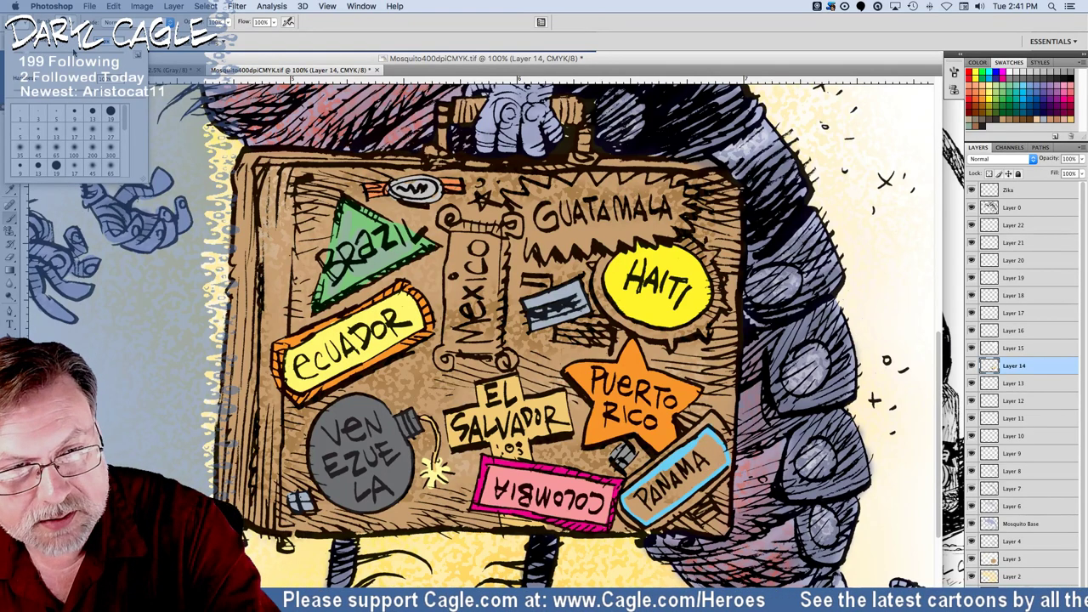
pyautogui.moveTo(707, 437)
pyautogui.mouseDown()
pyautogui.moveTo(631, 500)
pyautogui.moveTo(654, 497)
pyautogui.moveTo(715, 448)
pyautogui.moveTo(642, 514)
pyautogui.moveTo(682, 496)
pyautogui.moveTo(717, 461)
pyautogui.mouseUp()
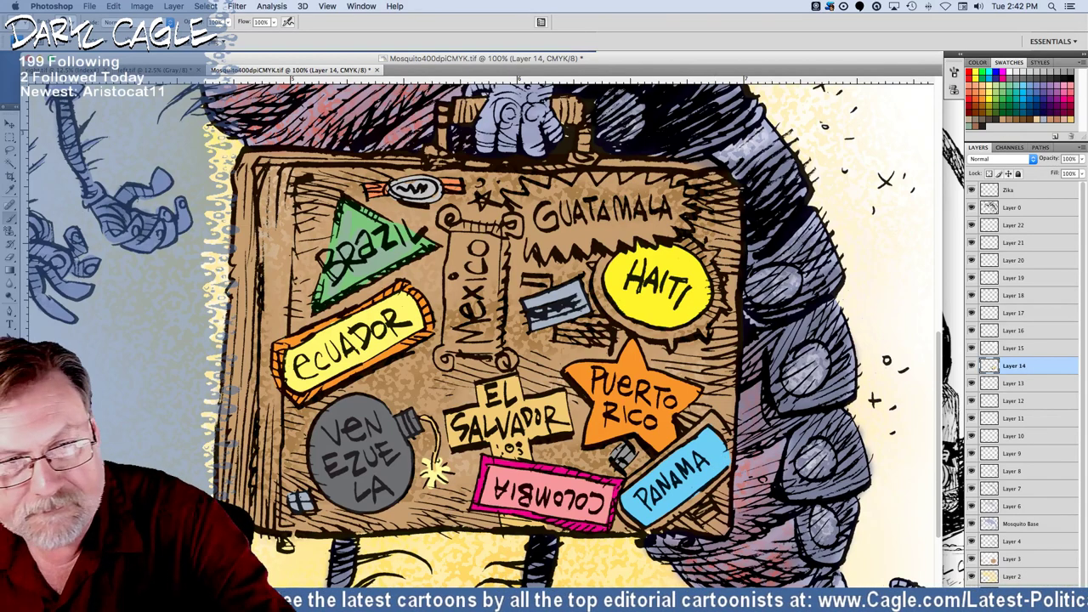
pyautogui.click(43, 22)
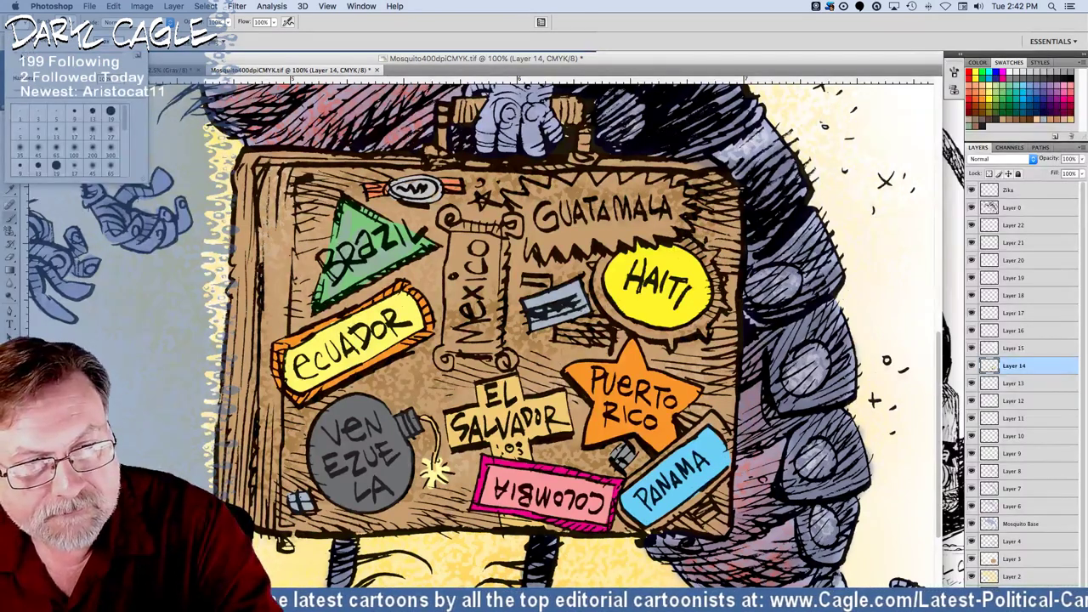
pyautogui.moveTo(713, 417); pyautogui.dragTo(638, 478)
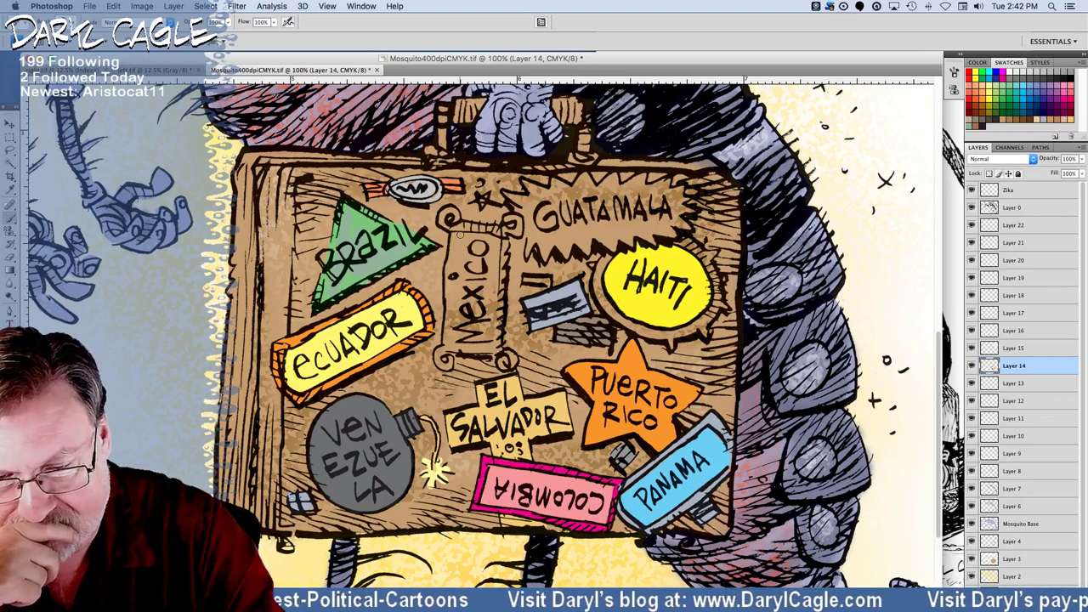
# Paint the center of the Mexico sticker cream and its scroll-shaped frame and curls red.
pyautogui.moveTo(460, 234)
pyautogui.mouseDown()
pyautogui.moveTo(454, 340)
pyautogui.moveTo(491, 339)
pyautogui.moveTo(451, 342)
pyautogui.moveTo(496, 309)
pyautogui.moveTo(497, 240)
pyautogui.moveTo(466, 238)
pyautogui.moveTo(490, 237)
pyautogui.moveTo(471, 246)
pyautogui.moveTo(490, 289)
pyautogui.moveTo(486, 329)
pyautogui.moveTo(470, 330)
pyautogui.mouseUp()
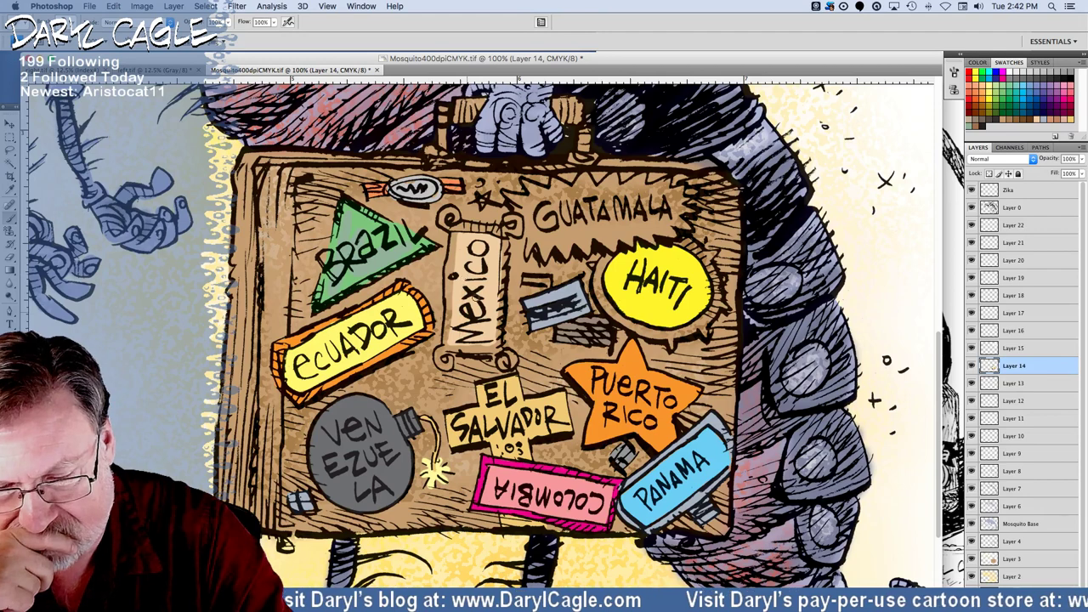
pyautogui.rightClick(469, 291)
pyautogui.click(971, 91)
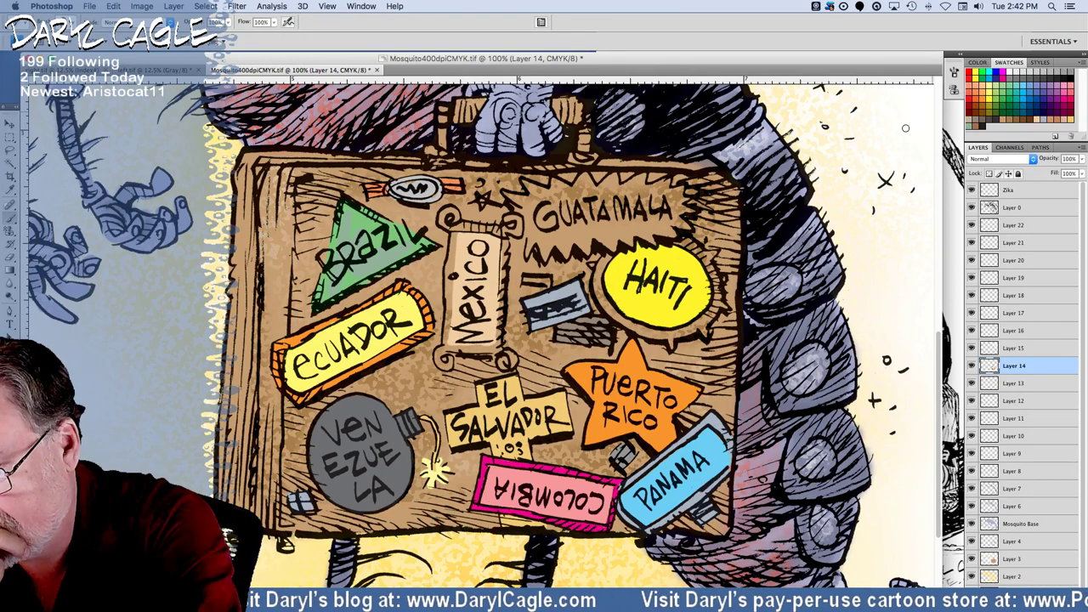
pyautogui.moveTo(445, 233)
pyautogui.mouseDown()
pyautogui.moveTo(449, 213)
pyautogui.moveTo(444, 367)
pyautogui.moveTo(441, 357)
pyautogui.mouseUp()
pyautogui.moveTo(458, 225)
pyautogui.mouseDown()
pyautogui.moveTo(505, 233)
pyautogui.moveTo(510, 220)
pyautogui.moveTo(515, 236)
pyautogui.mouseUp()
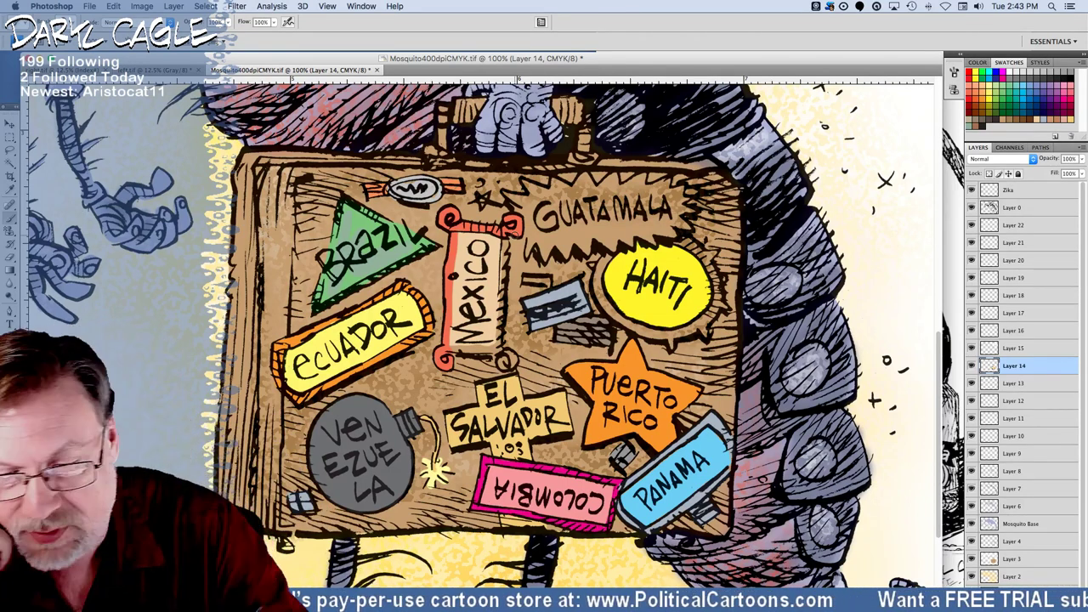
pyautogui.moveTo(454, 348)
pyautogui.mouseDown()
pyautogui.moveTo(499, 351)
pyautogui.moveTo(506, 366)
pyautogui.mouseUp()
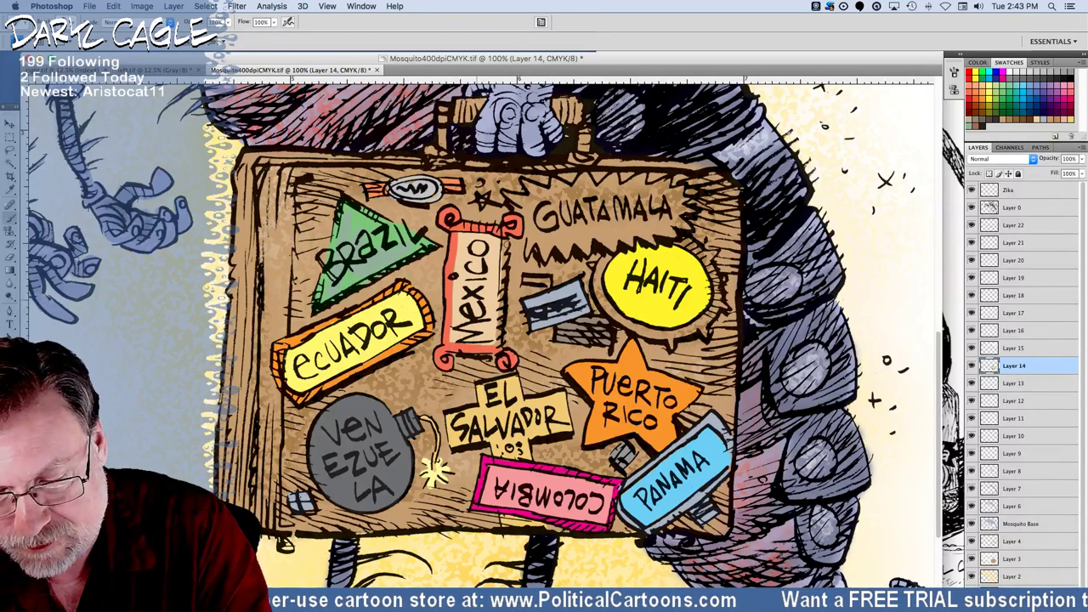
pyautogui.moveTo(507, 238); pyautogui.dragTo(500, 347)
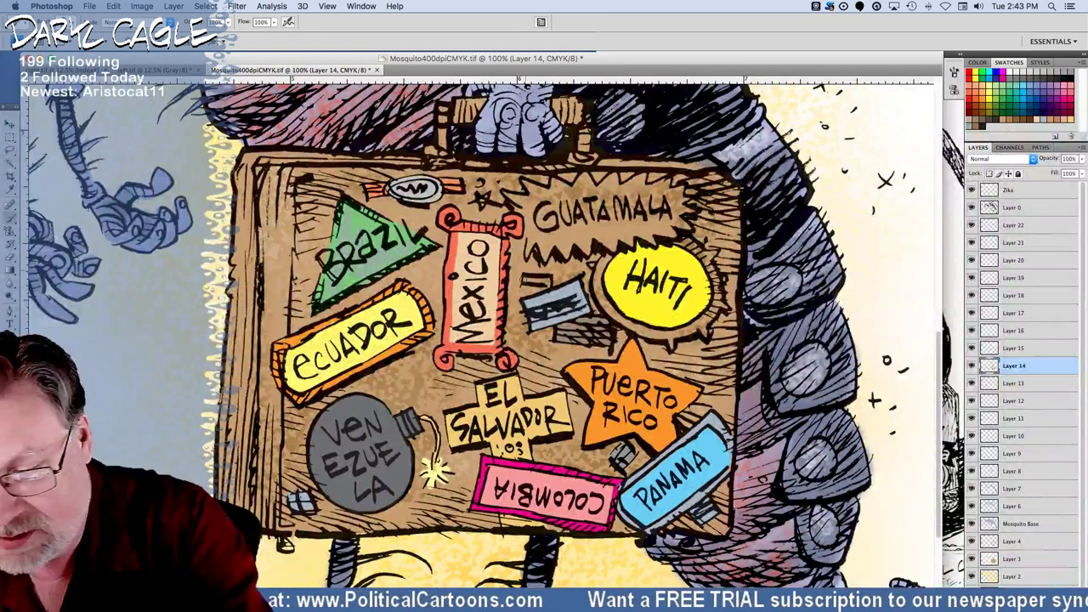
# Paint the Guatamala starburst and the small sticker fragment below it purple, and the spiky rim around Haiti orange-red.
pyautogui.moveTo(527, 279); pyautogui.dragTo(547, 282)
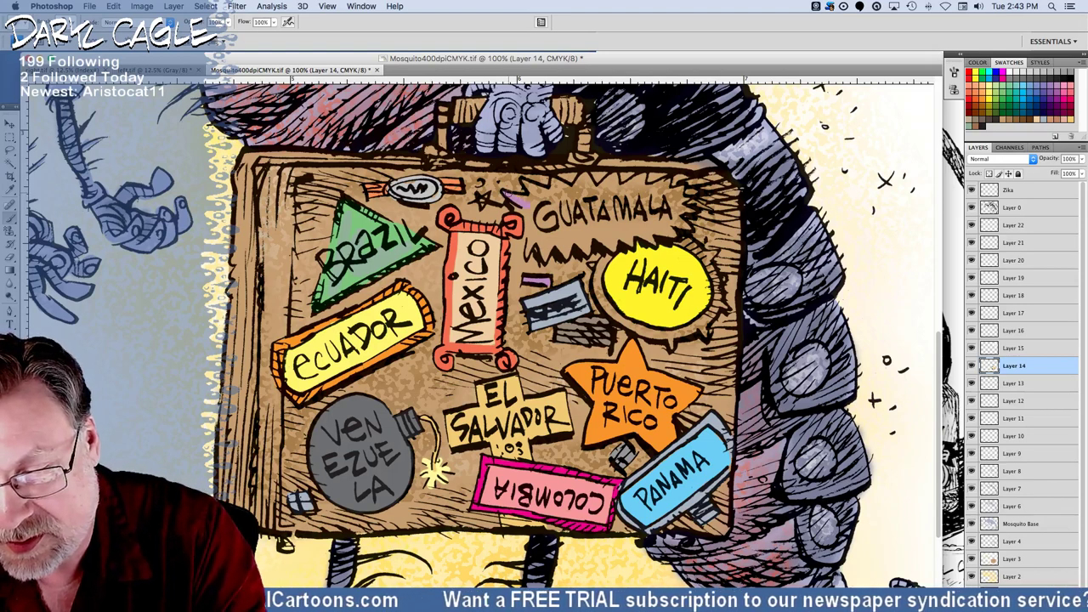
pyautogui.moveTo(508, 195)
pyautogui.mouseDown()
pyautogui.moveTo(553, 196)
pyautogui.moveTo(556, 181)
pyautogui.moveTo(576, 194)
pyautogui.moveTo(586, 174)
pyautogui.moveTo(597, 198)
pyautogui.moveTo(605, 181)
pyautogui.moveTo(639, 183)
pyautogui.moveTo(619, 187)
pyautogui.moveTo(644, 174)
pyautogui.moveTo(644, 188)
pyautogui.moveTo(680, 198)
pyautogui.moveTo(665, 217)
pyautogui.moveTo(673, 230)
pyautogui.moveTo(645, 229)
pyautogui.moveTo(653, 241)
pyautogui.moveTo(608, 226)
pyautogui.moveTo(614, 245)
pyautogui.moveTo(590, 222)
pyautogui.moveTo(591, 242)
pyautogui.moveTo(567, 226)
pyautogui.moveTo(572, 241)
pyautogui.moveTo(550, 222)
pyautogui.moveTo(553, 243)
pyautogui.moveTo(535, 229)
pyautogui.moveTo(525, 256)
pyautogui.moveTo(518, 243)
pyautogui.moveTo(530, 230)
pyautogui.moveTo(515, 202)
pyautogui.moveTo(544, 223)
pyautogui.mouseUp()
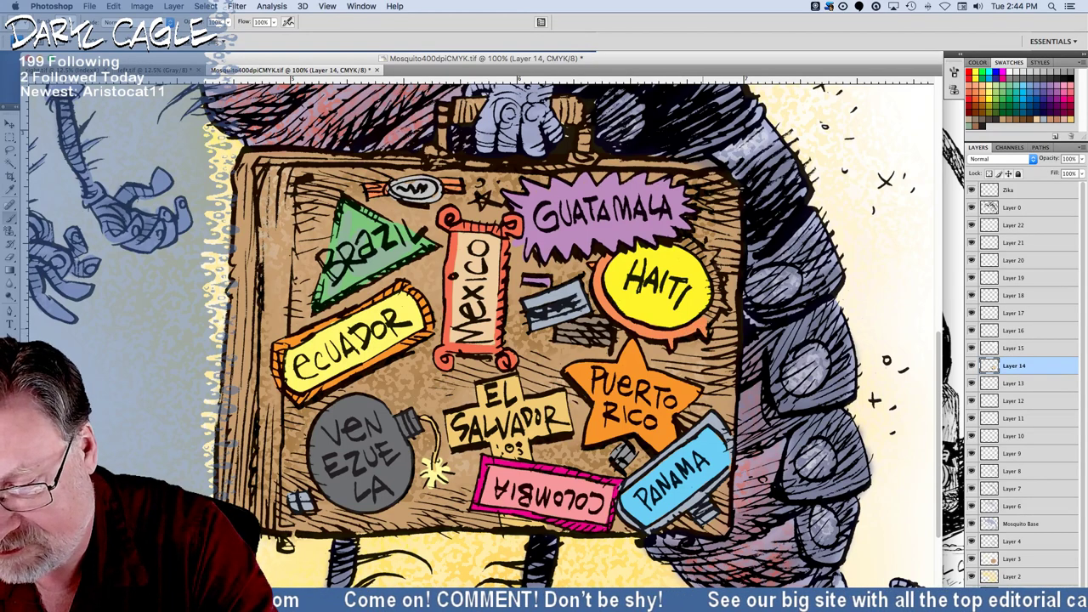
pyautogui.rightClick(710, 269)
pyautogui.click(682, 243)
pyautogui.moveTo(673, 241); pyautogui.dragTo(705, 254)
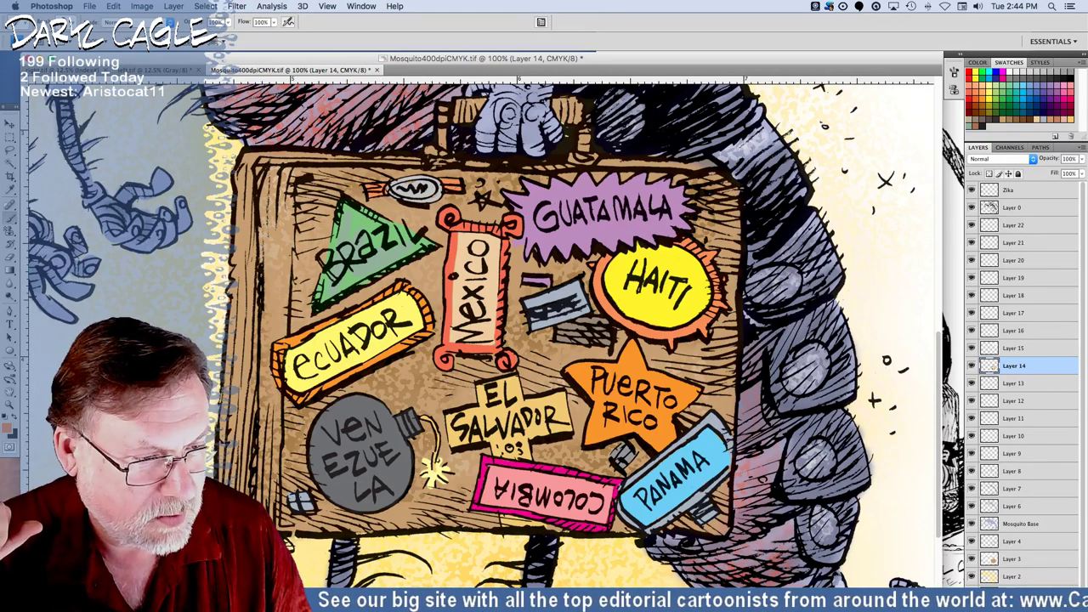
pyautogui.press('super+Tab')
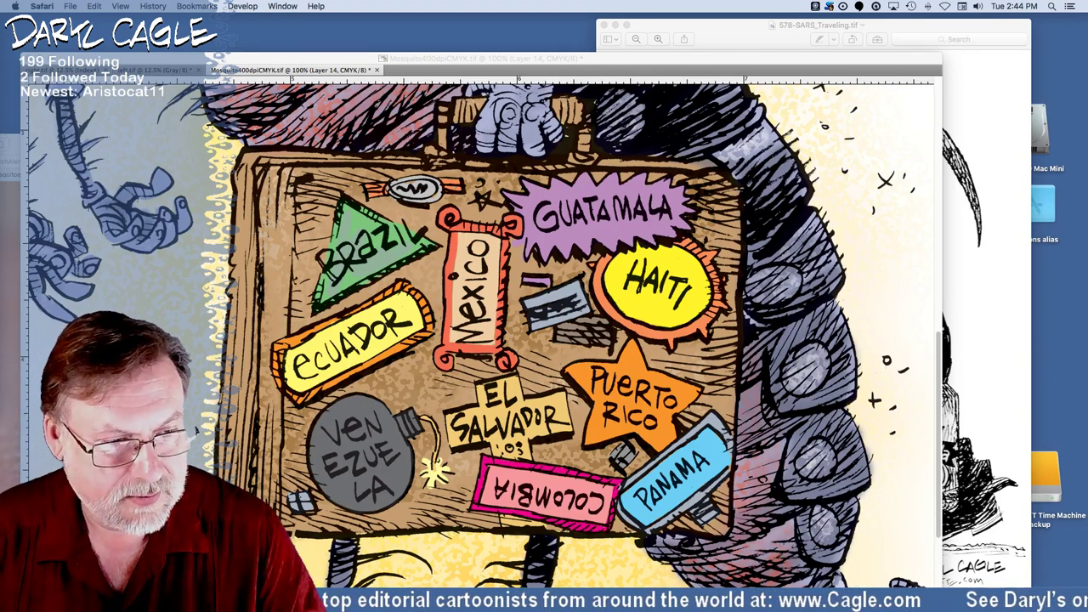
pyautogui.click(299, 64)
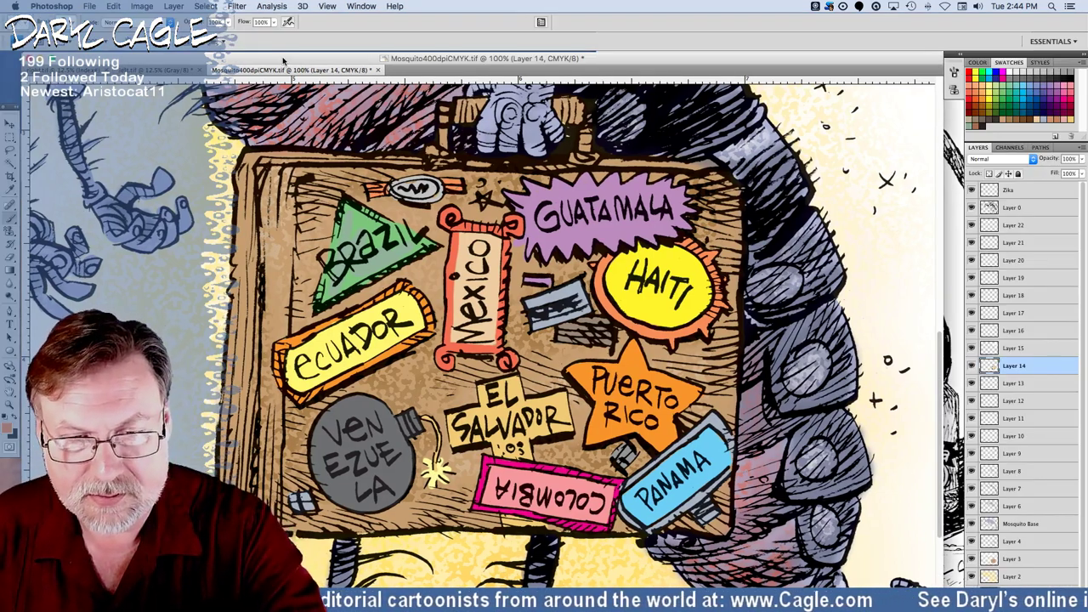
pyautogui.press('super+minus')
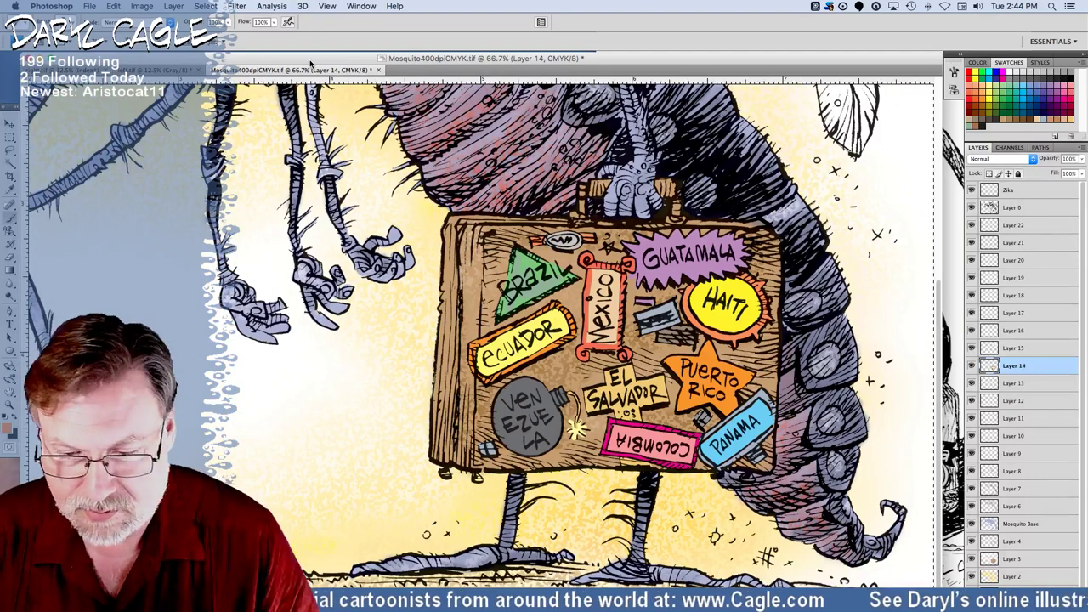
# Hide the Zika layer to remove the label from the mosquito's body.
pyautogui.press('super+minus')
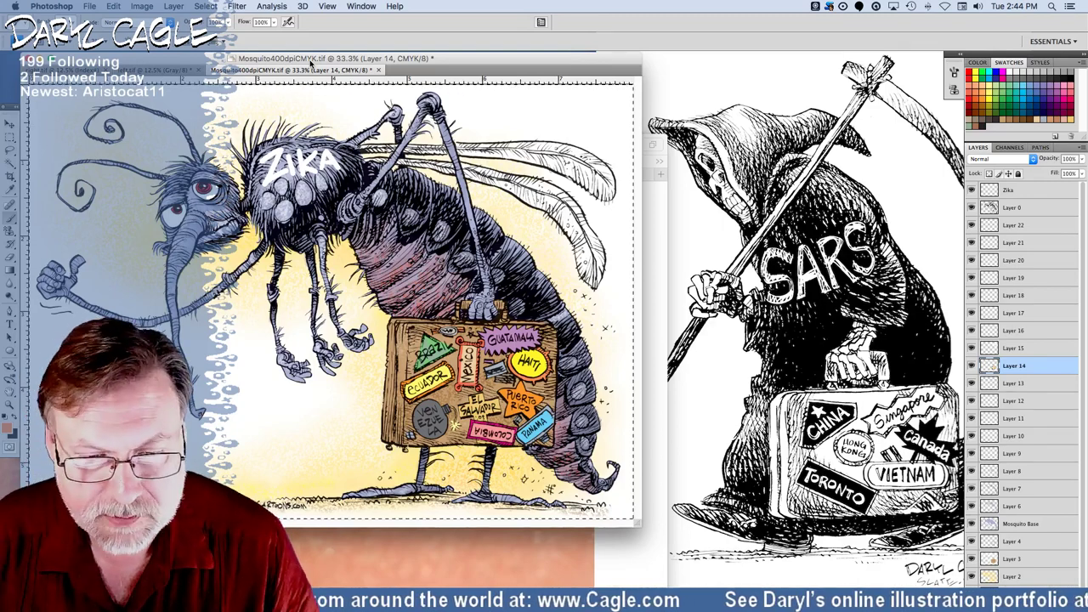
pyautogui.click(971, 192)
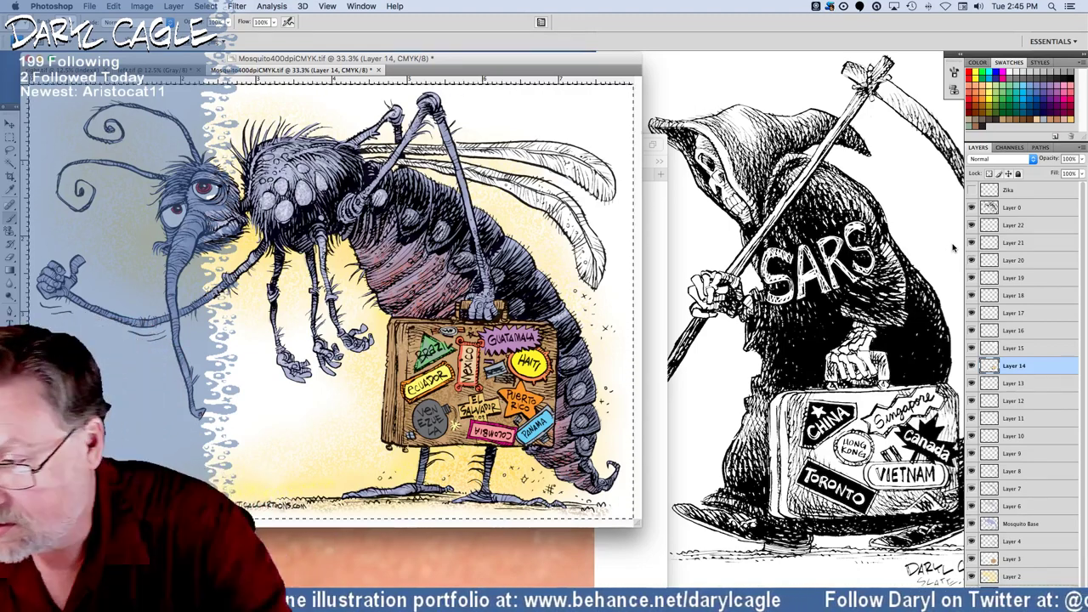
pyautogui.click(10, 231)
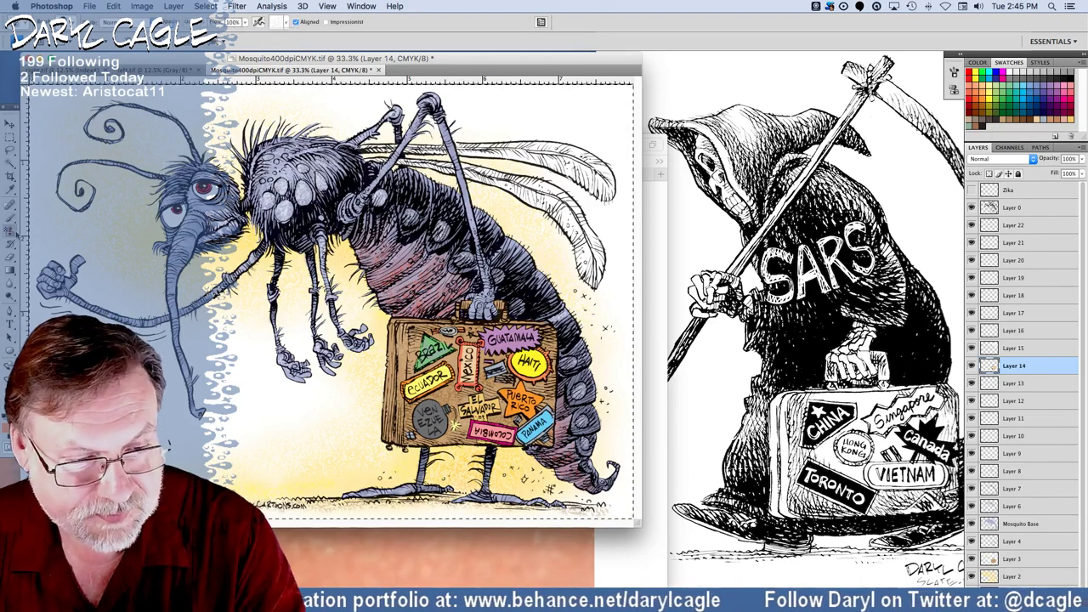
pyautogui.click(284, 23)
pyautogui.doubleClick(255, 48)
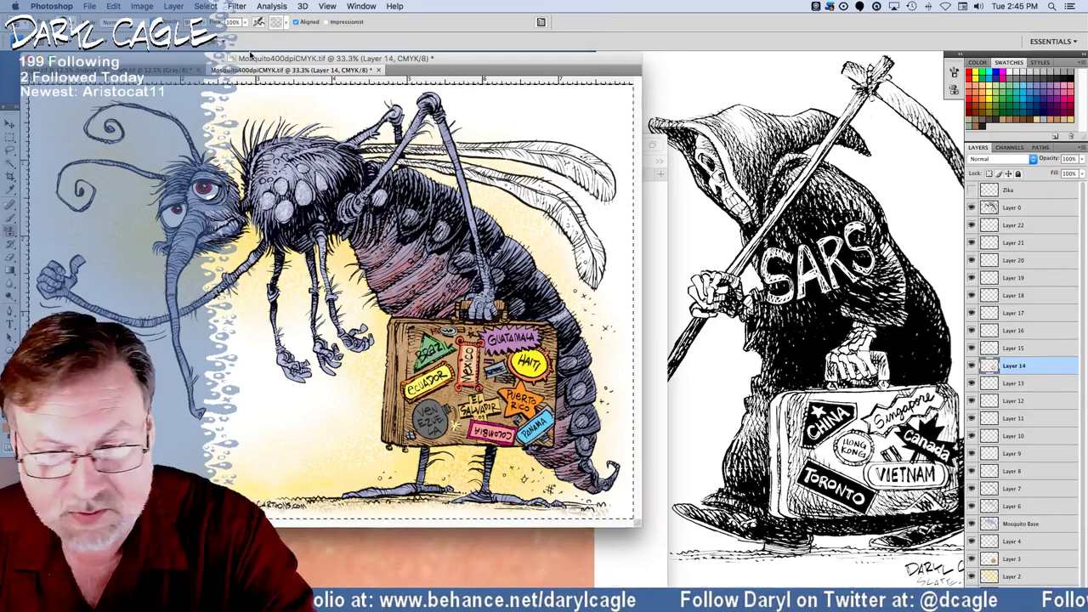
pyautogui.click(1004, 351)
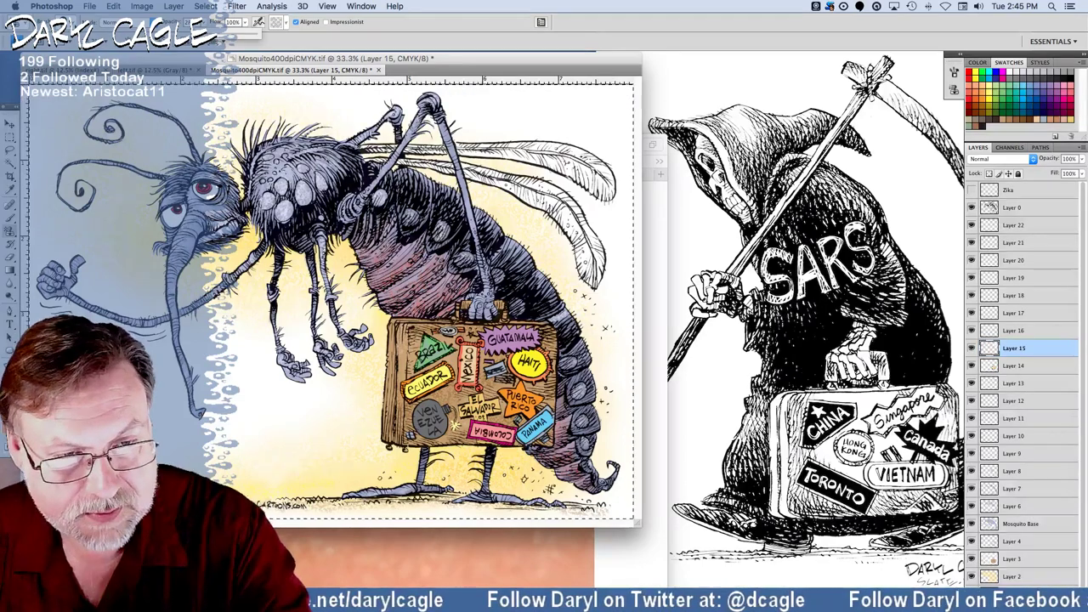
pyautogui.click(65, 22)
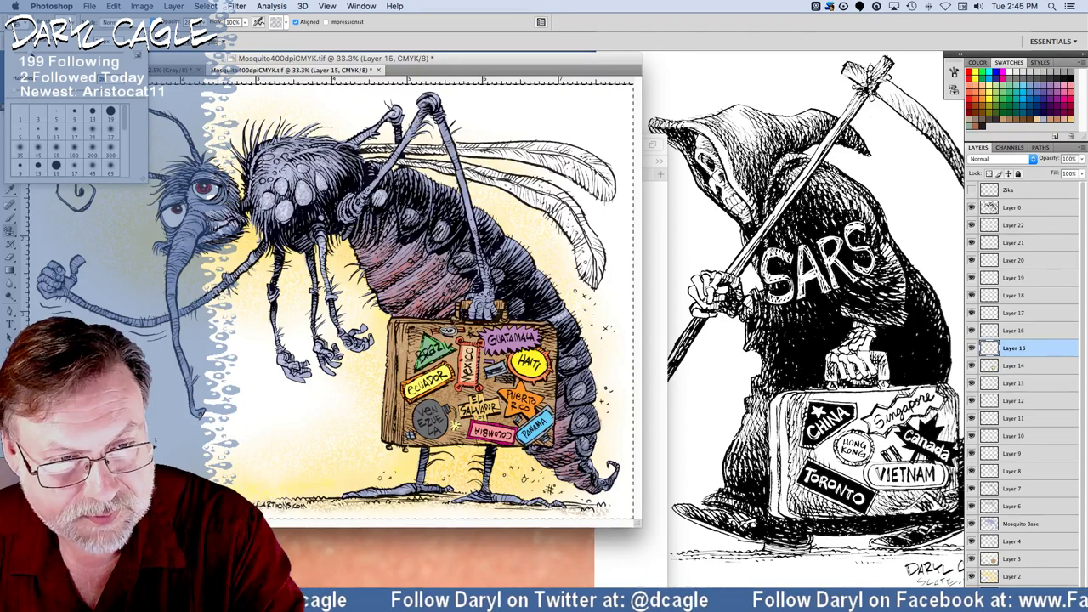
pyautogui.press('Return')
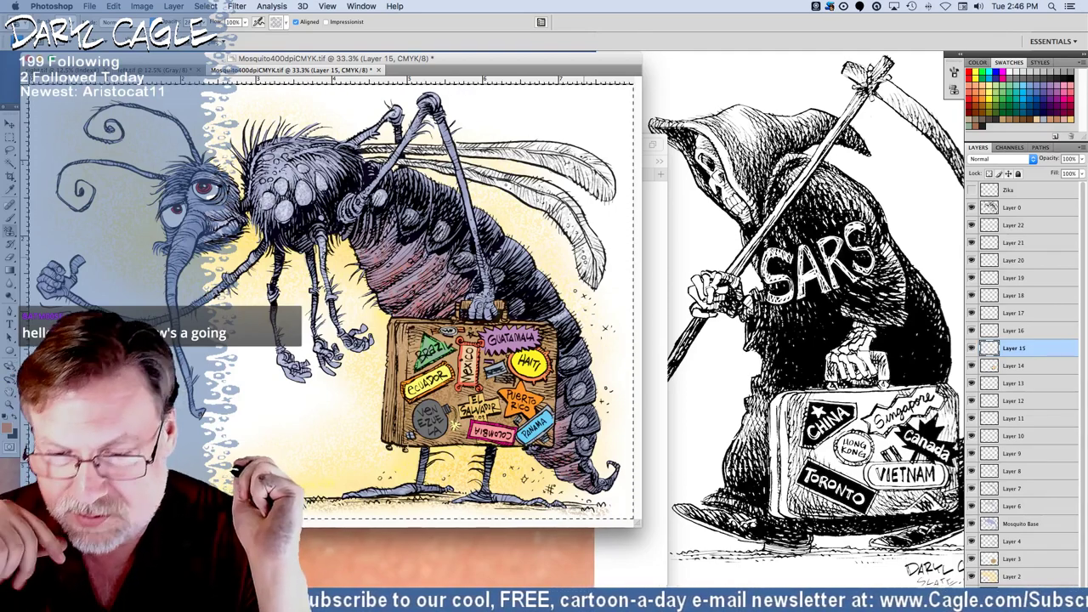
# Reposition the document window and compare the whole cartoon with and without the ZIKA label.
pyautogui.moveTo(167, 62); pyautogui.dragTo(357, 85)
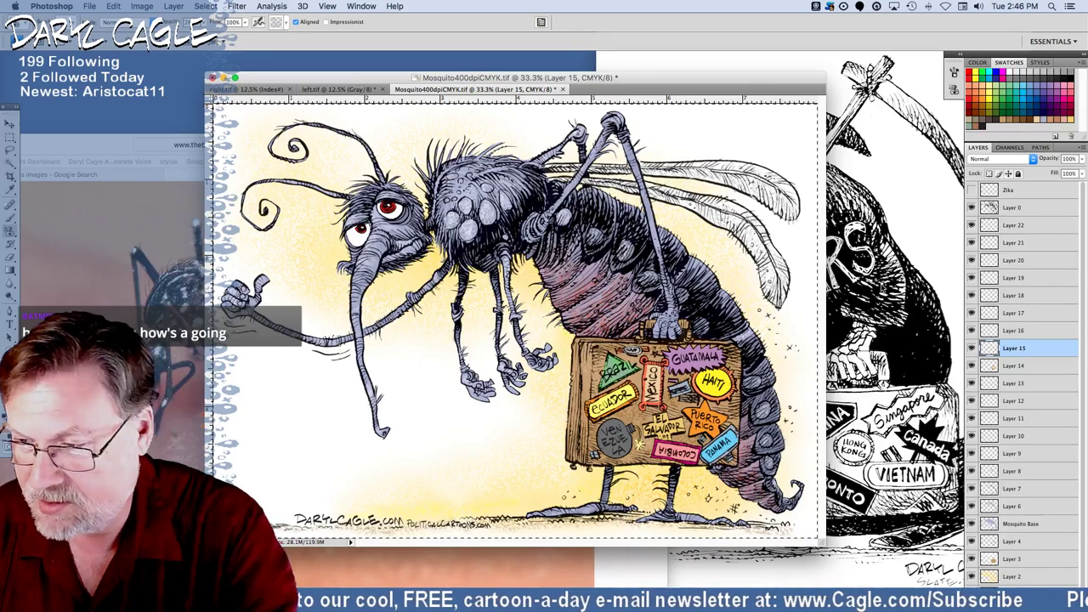
pyautogui.click(972, 190)
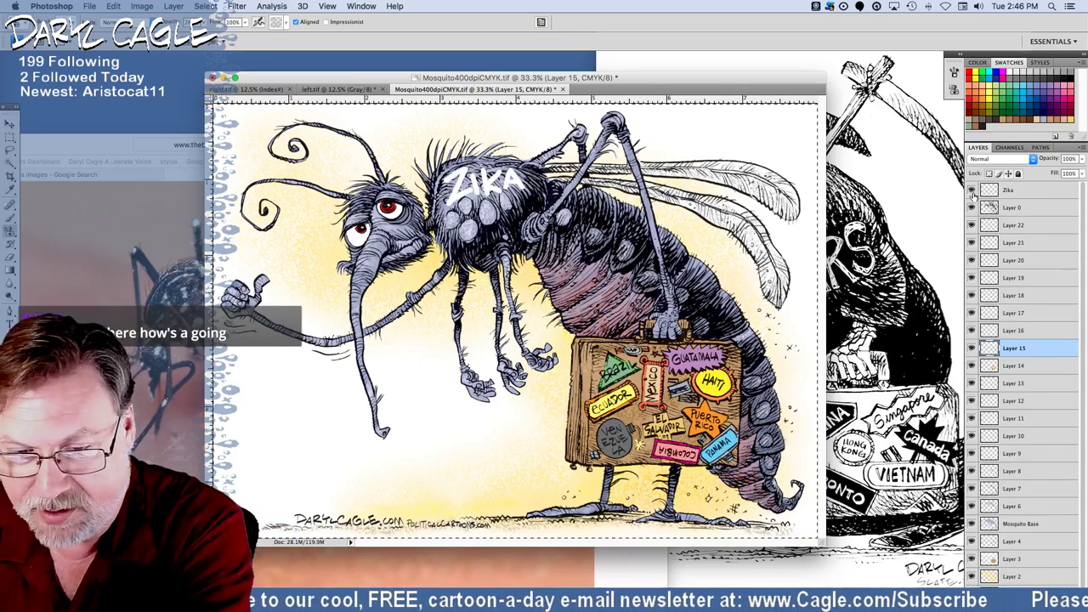
pyautogui.click(972, 191)
pyautogui.click(972, 191)
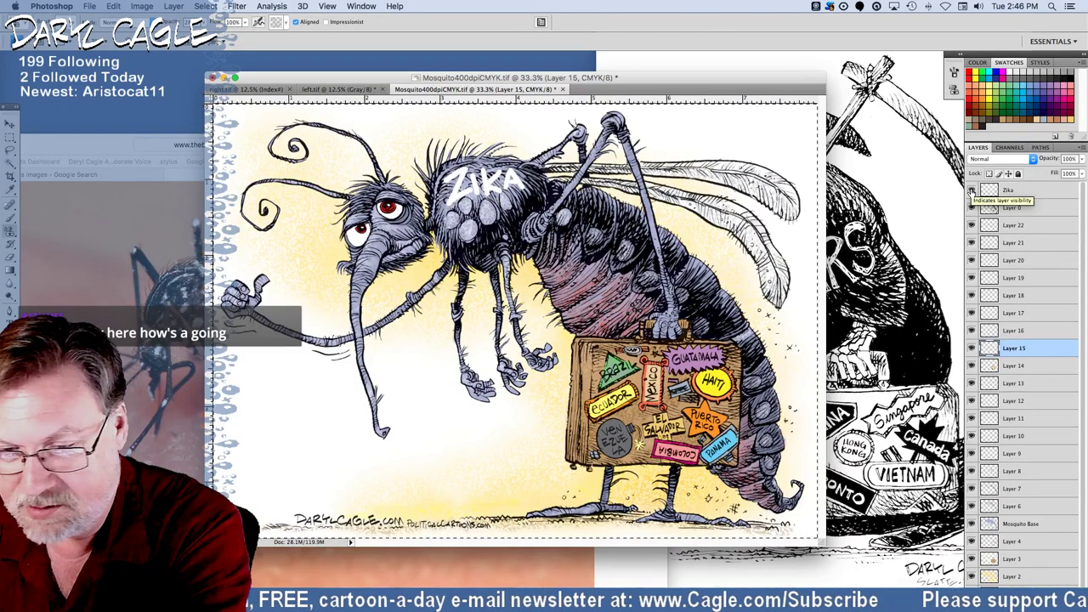
pyautogui.click(972, 191)
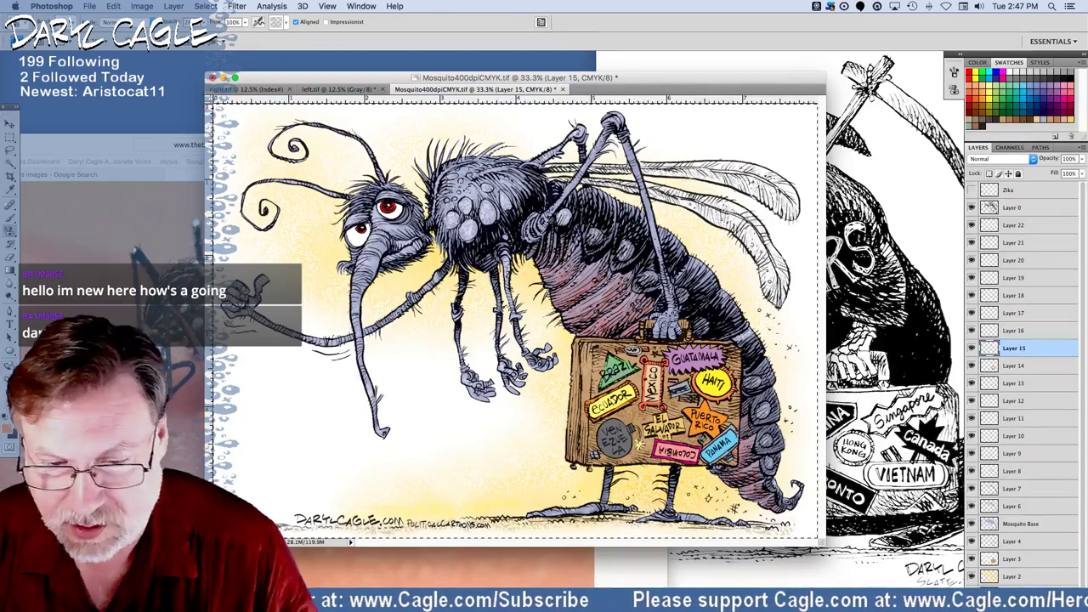
# Sample the red of the mosquito's eye as the foreground color, ed2024, and switch to the Brush tool.
pyautogui.press('super+plus')
pyautogui.press('super+plus')
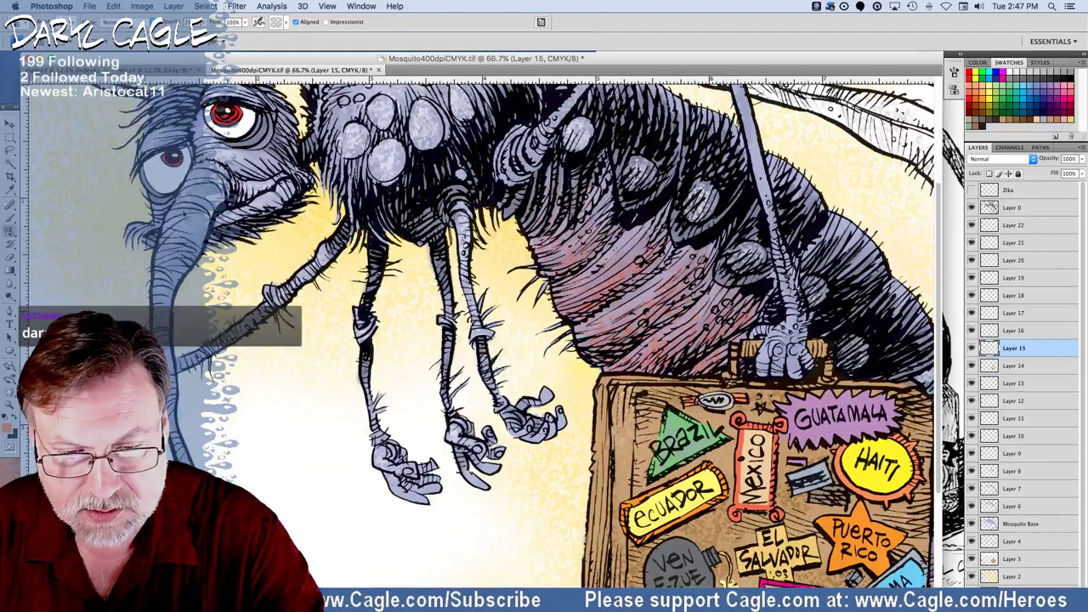
pyautogui.scroll(1, 167, 206)
pyautogui.press('super+equal')
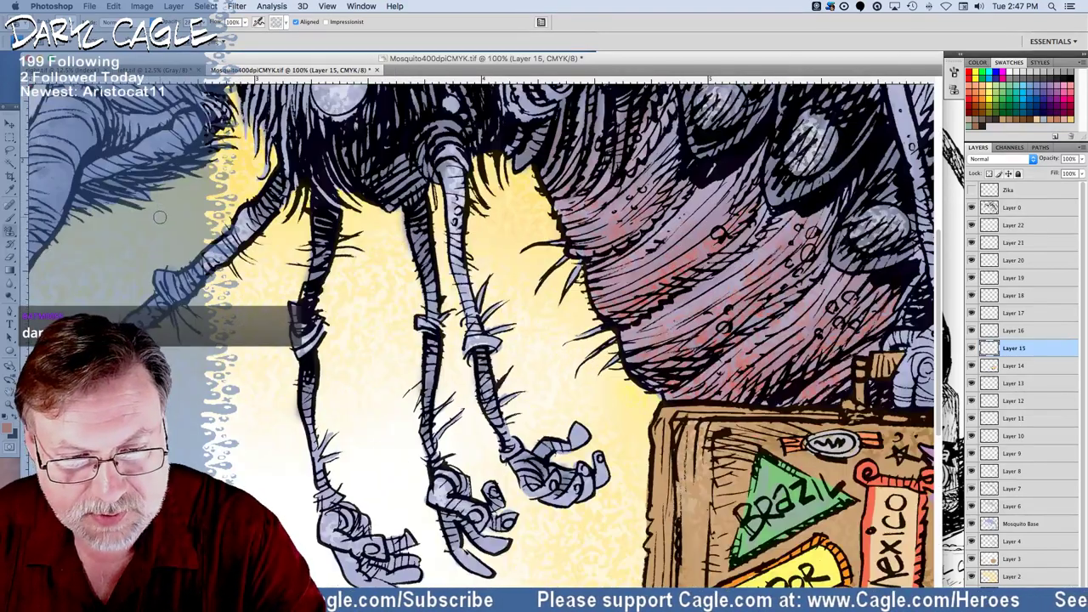
pyautogui.scroll(8, 159, 216)
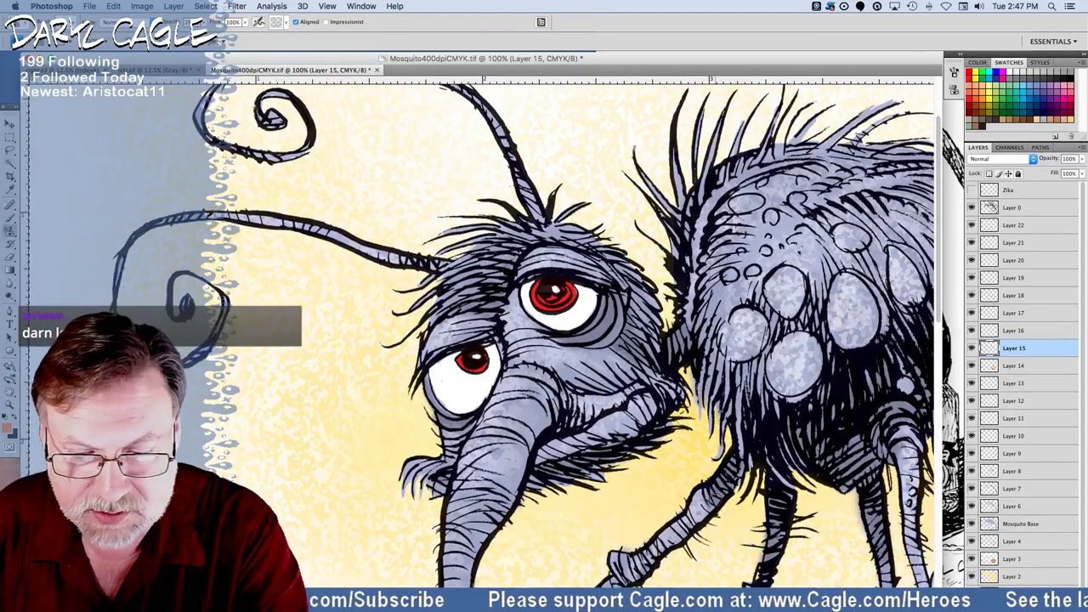
pyautogui.press('i')
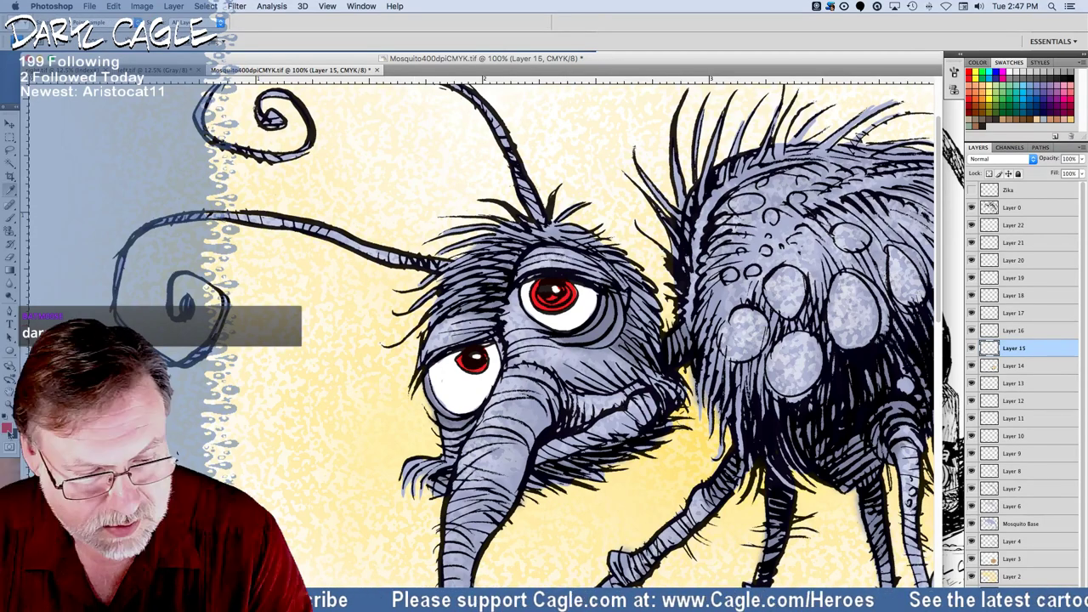
pyautogui.click(8, 423)
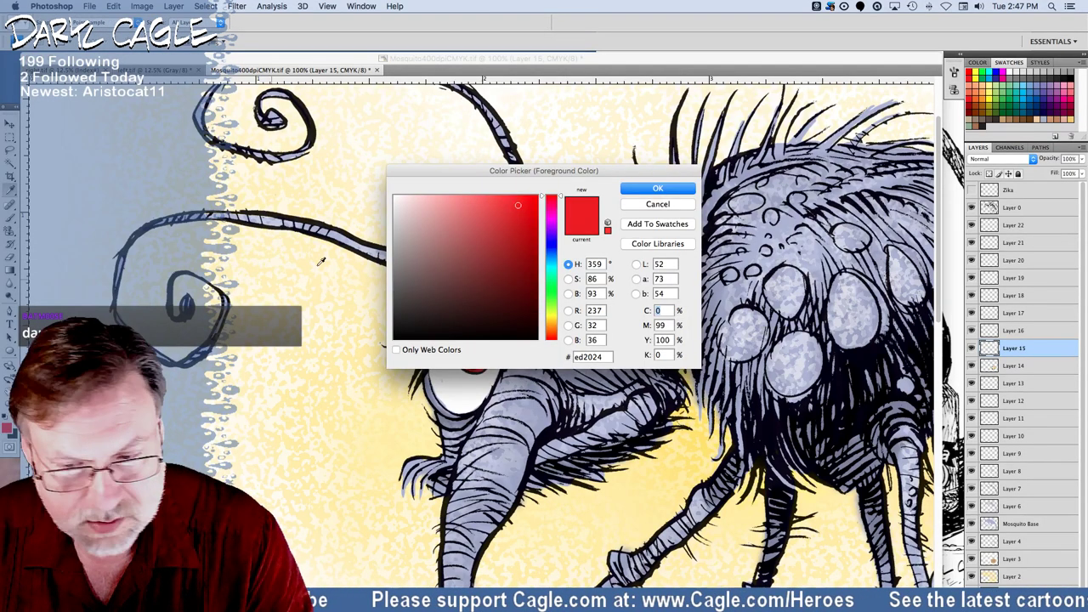
pyautogui.click(639, 189)
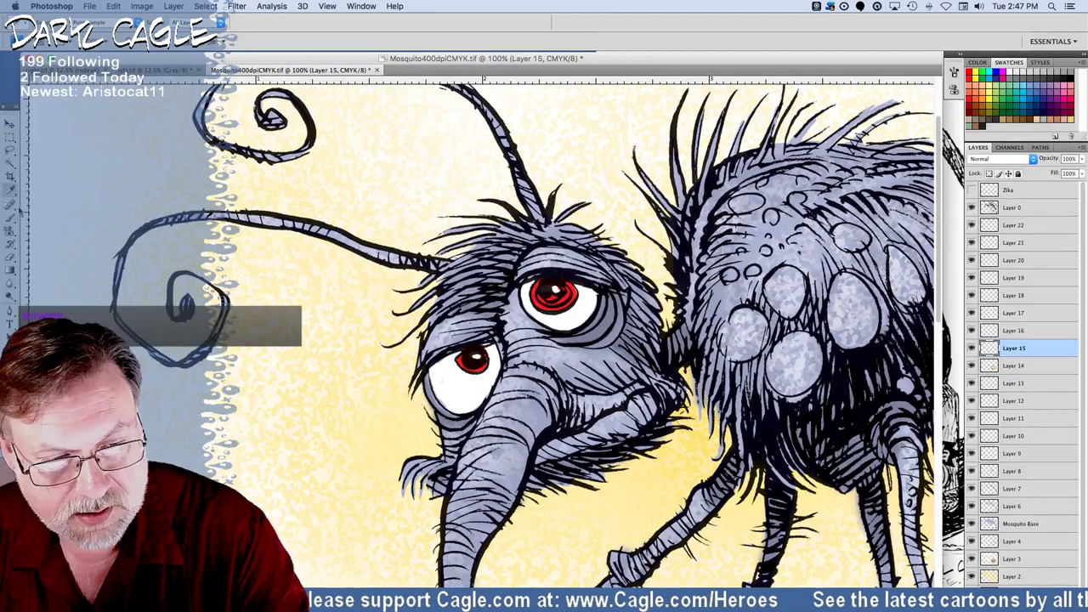
pyautogui.press('b')
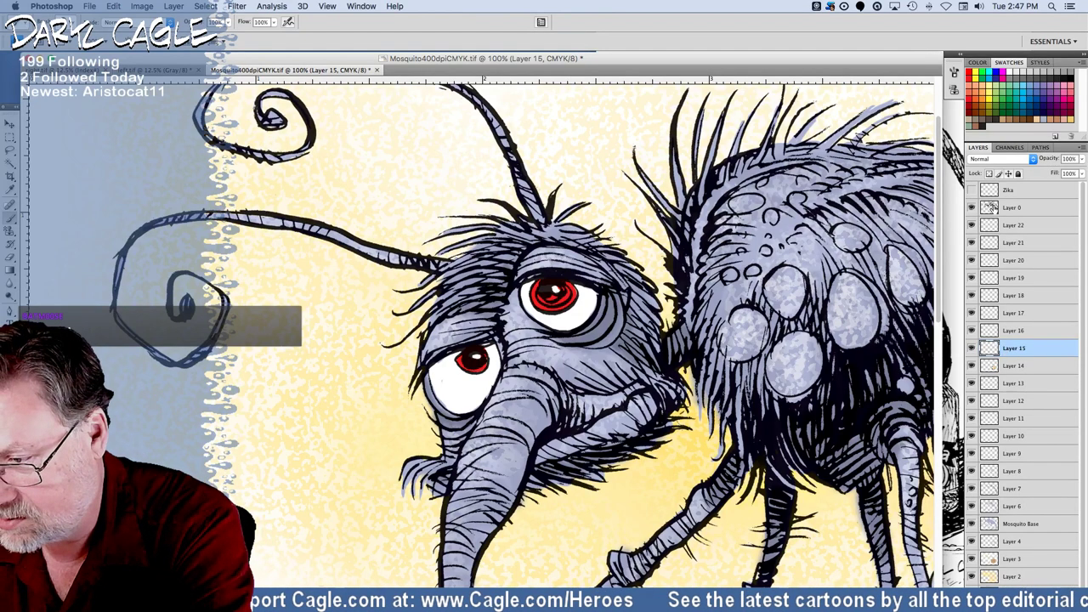
# Touch up the mosquito's lower eye in white around its pupil on Layer 22, using a small brush.
pyautogui.click(1005, 226)
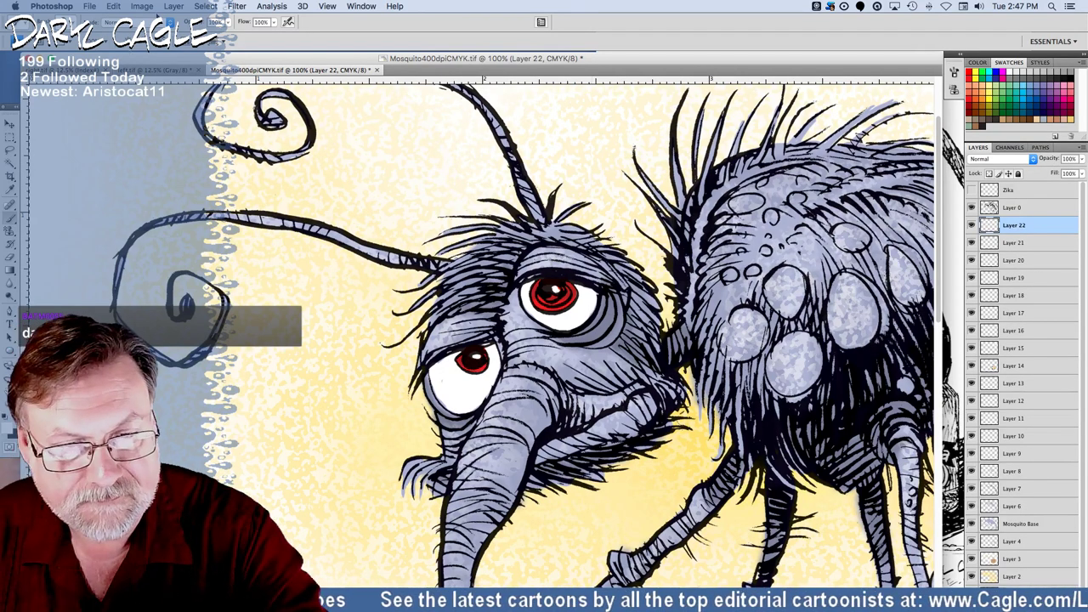
pyautogui.click(72, 23)
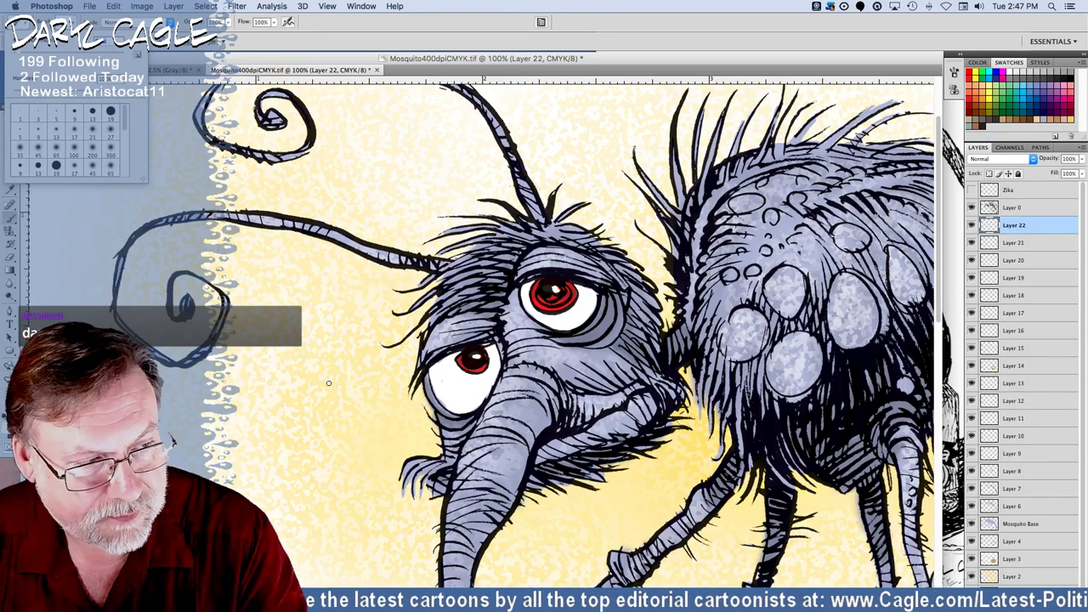
pyautogui.moveTo(476, 357); pyautogui.dragTo(479, 358)
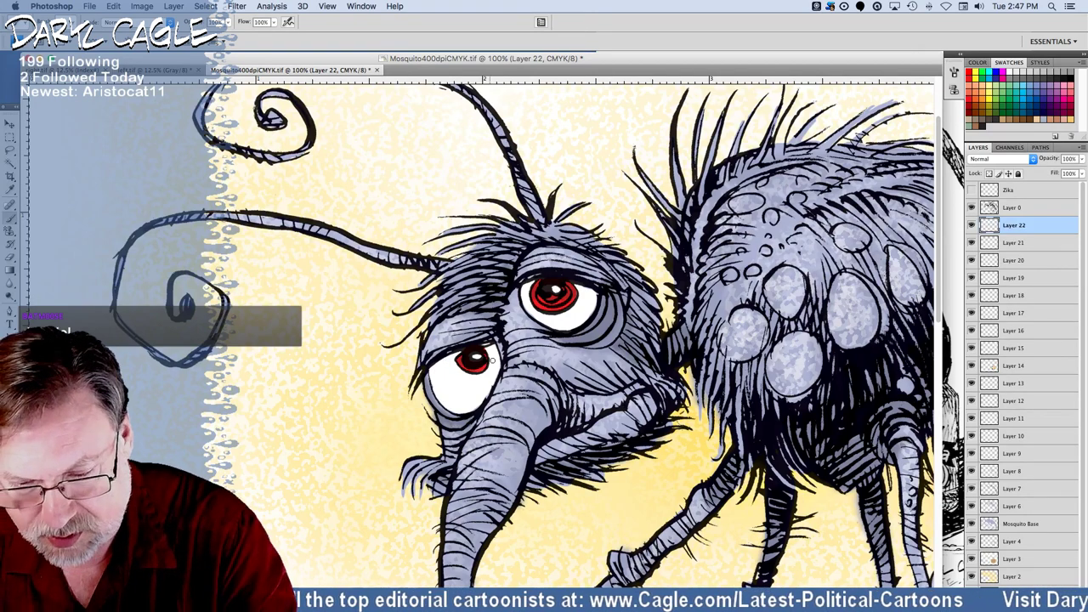
pyautogui.moveTo(492, 360); pyautogui.dragTo(497, 367)
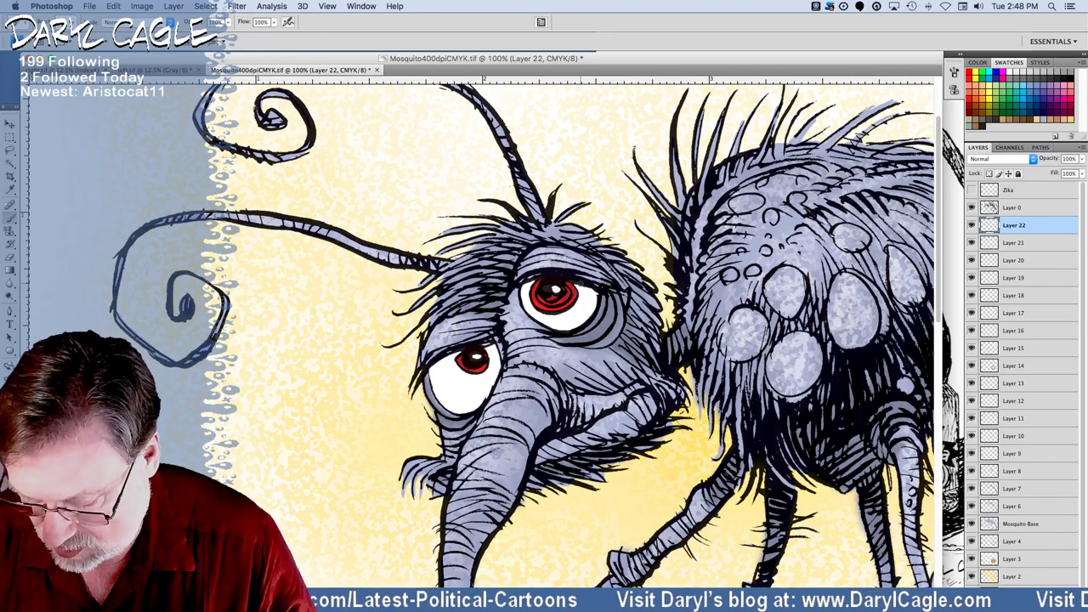
# Review the full cartoon again, toggling the ZIKA label on and back off.
pyautogui.press('super+minus')
pyautogui.press('super+minus')
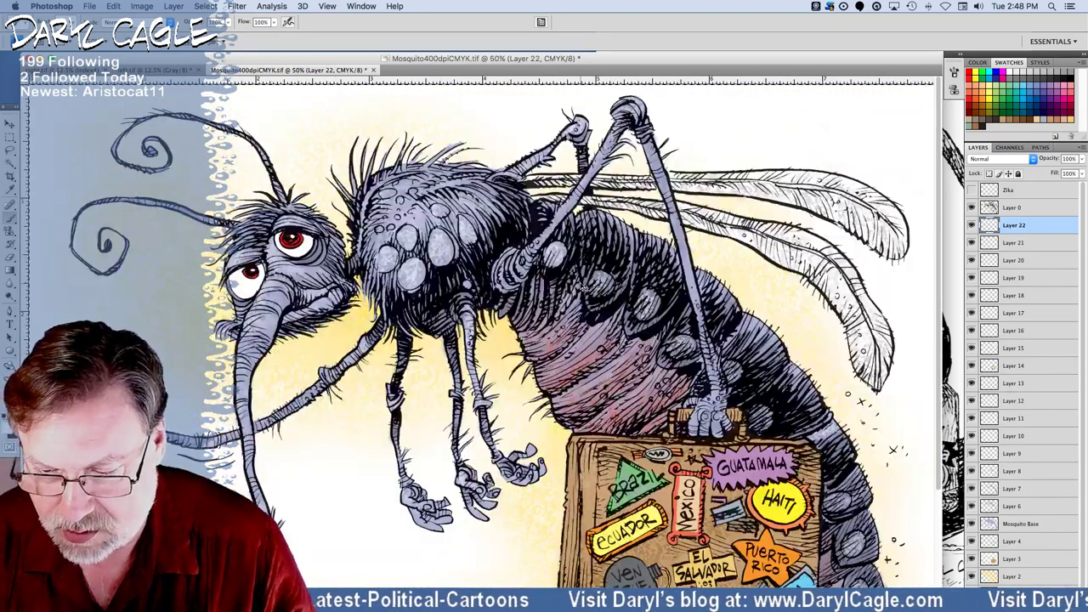
pyautogui.press('super+minus')
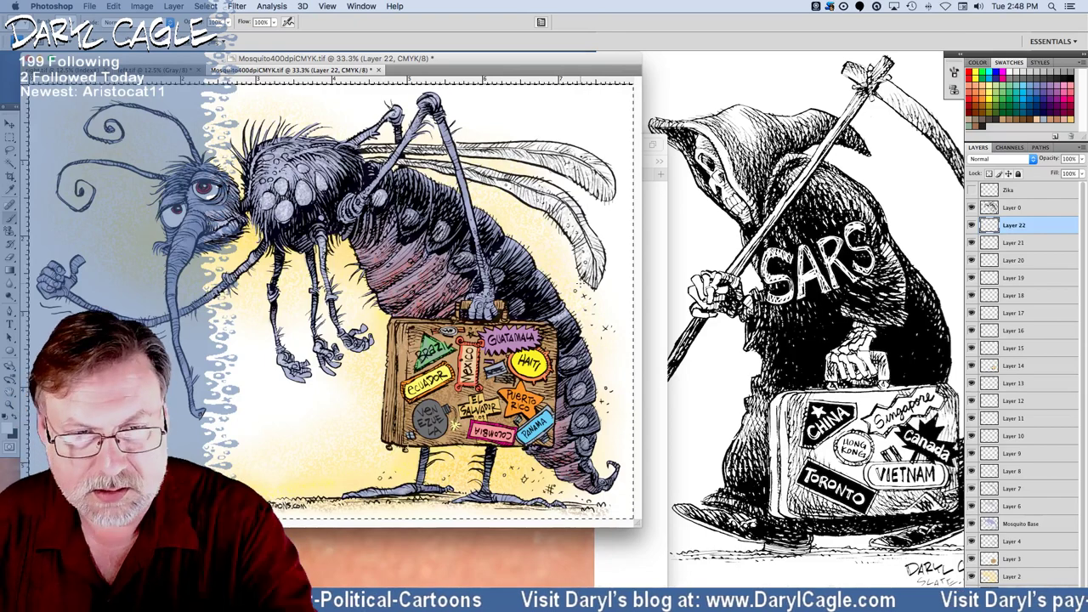
pyautogui.moveTo(183, 61); pyautogui.dragTo(382, 99)
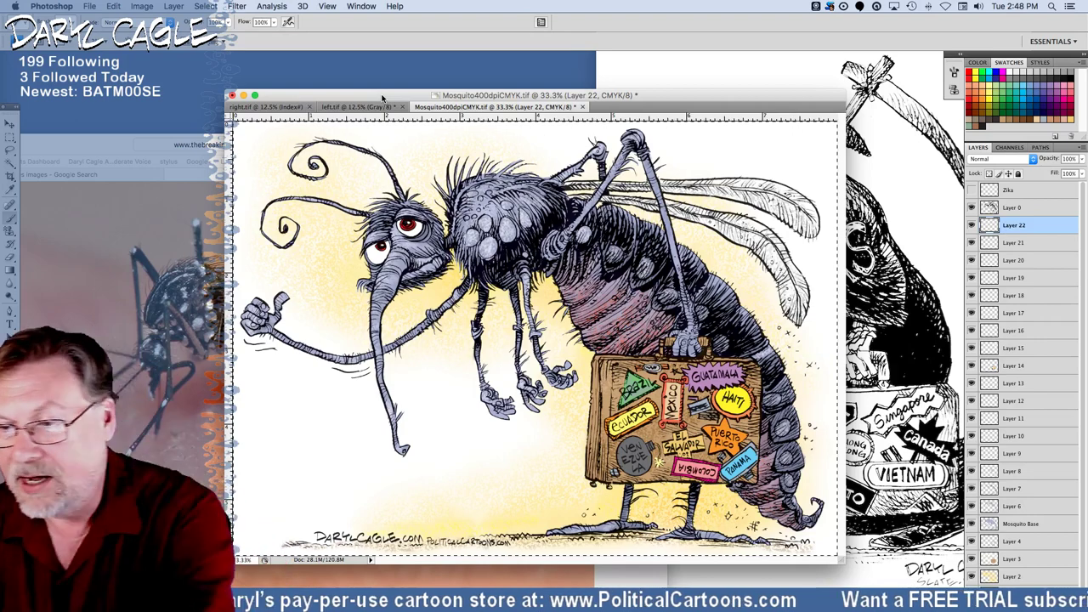
pyautogui.click(972, 190)
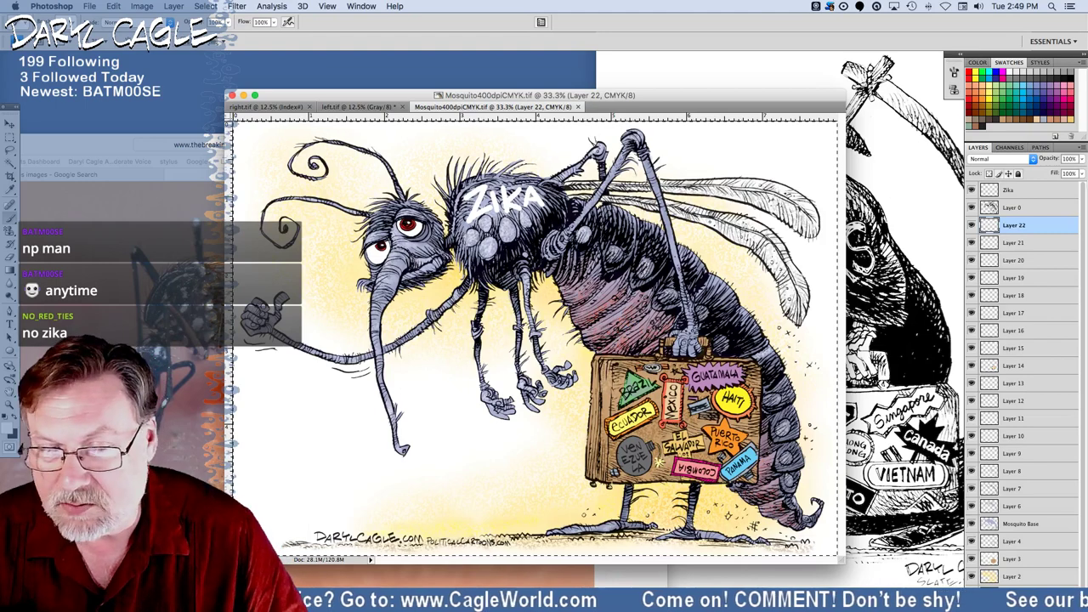
pyautogui.click(973, 194)
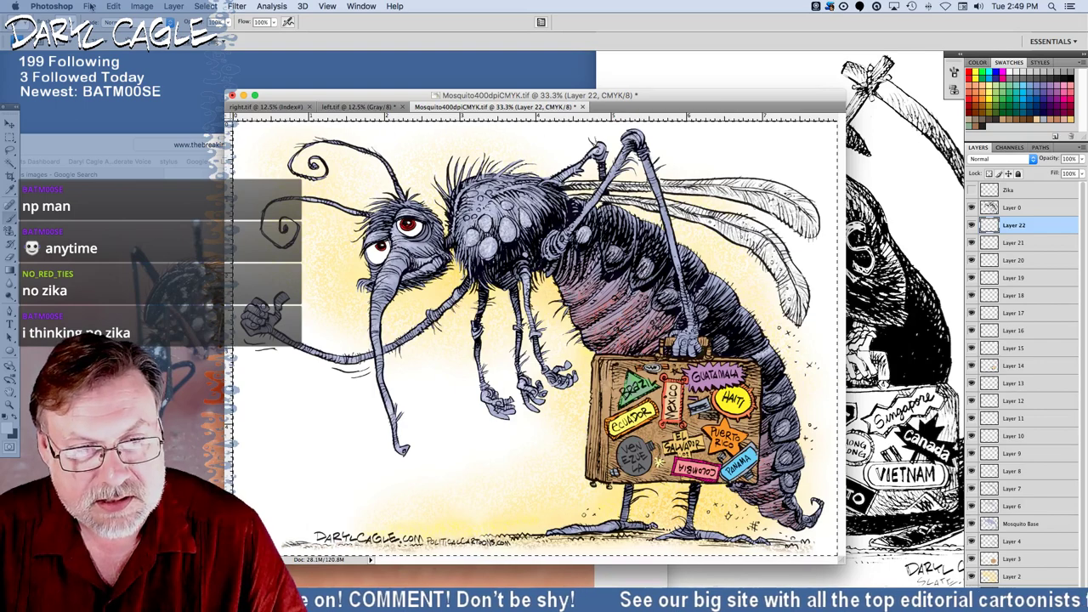
# Save the current mosquito document with the ZIKA label hidden.
pyautogui.click(90, 6)
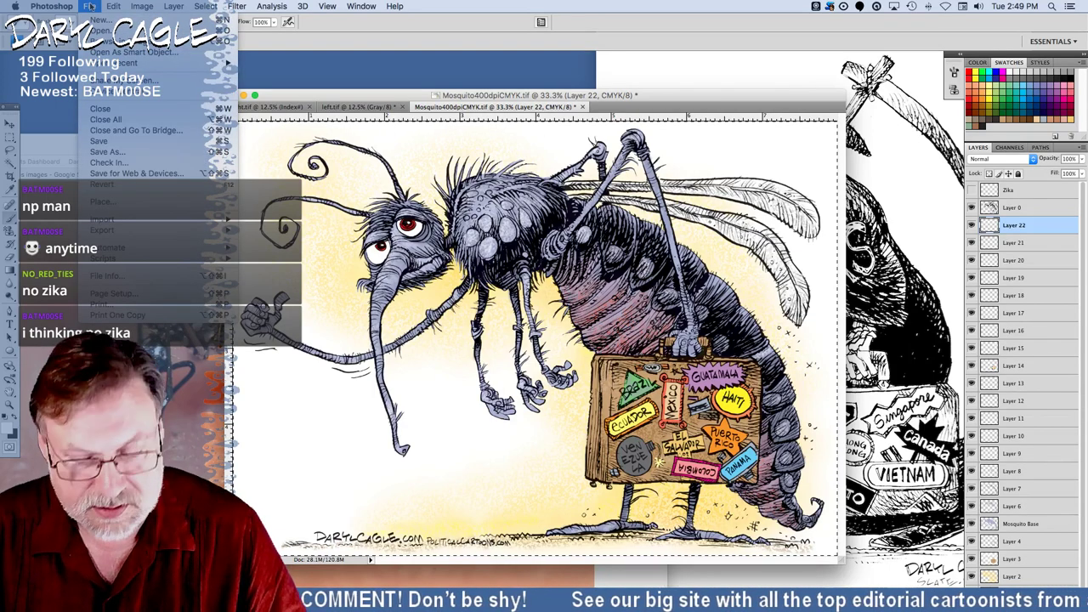
pyautogui.click(90, 6)
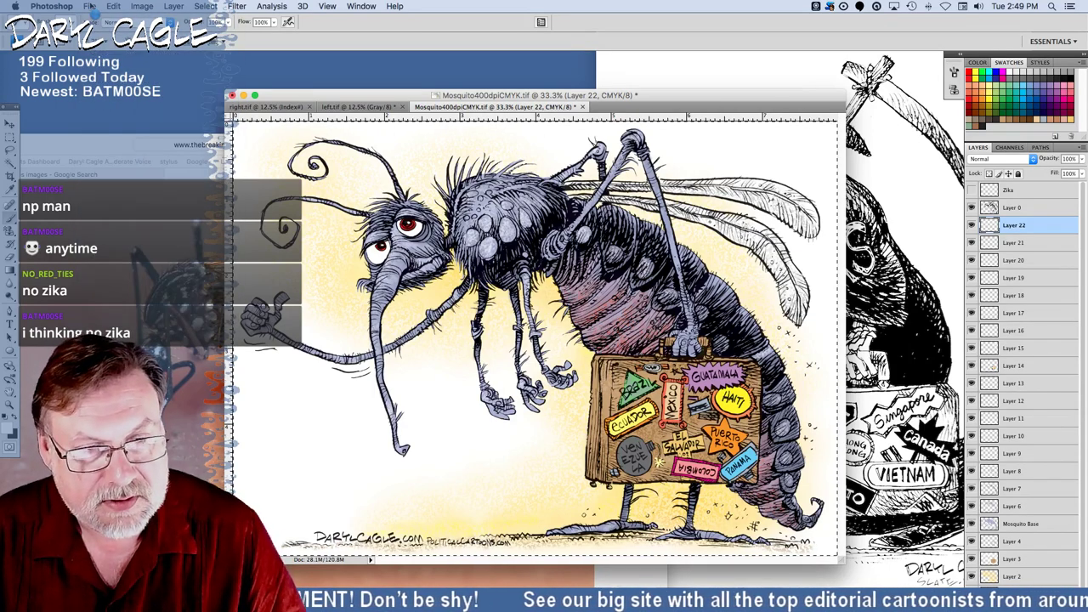
# Start saving a copy of the mosquito document and browse to APS Active Files on Montecito HD Mac Mini, sorting by name.
pyautogui.click(90, 5)
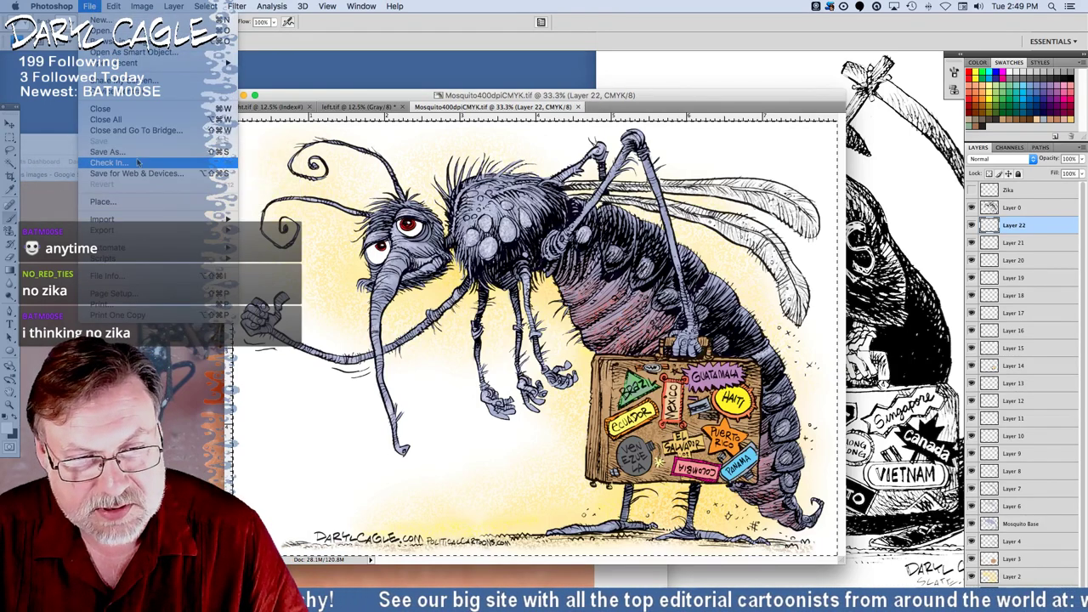
pyautogui.click(110, 154)
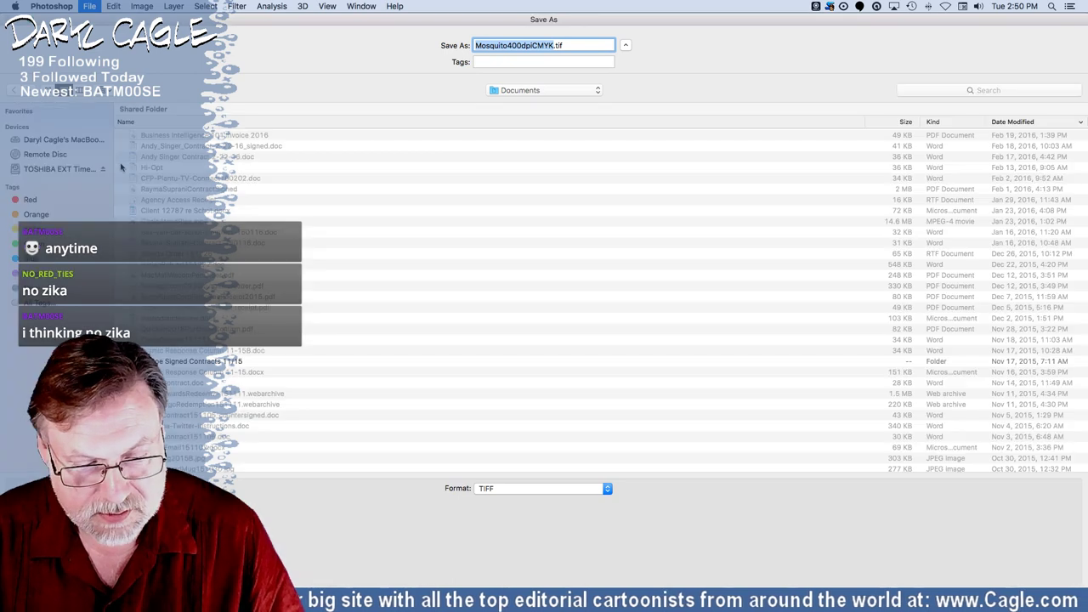
pyautogui.click(518, 91)
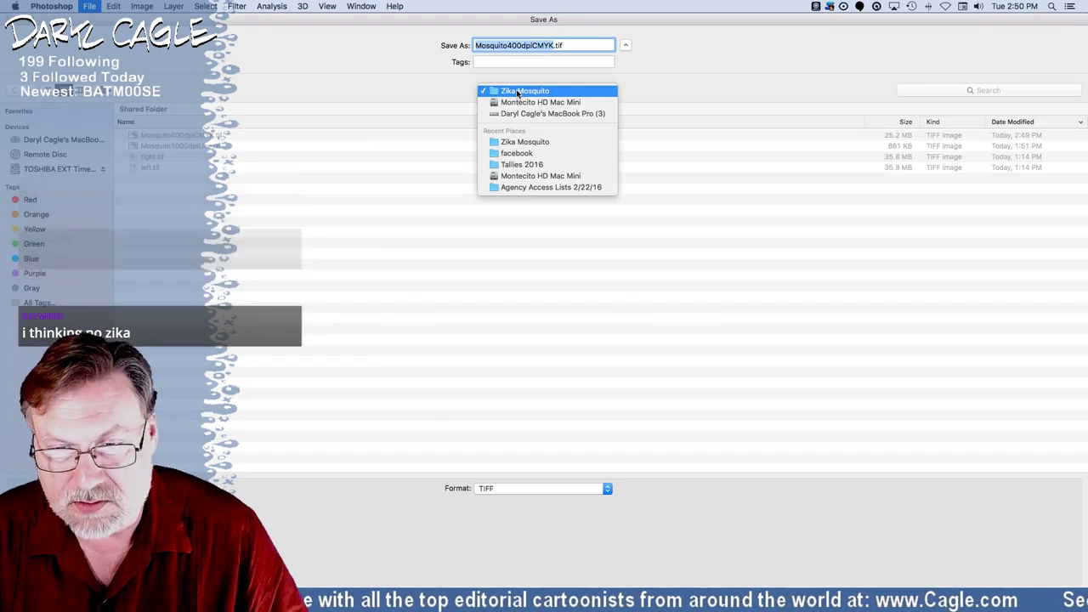
pyautogui.click(520, 176)
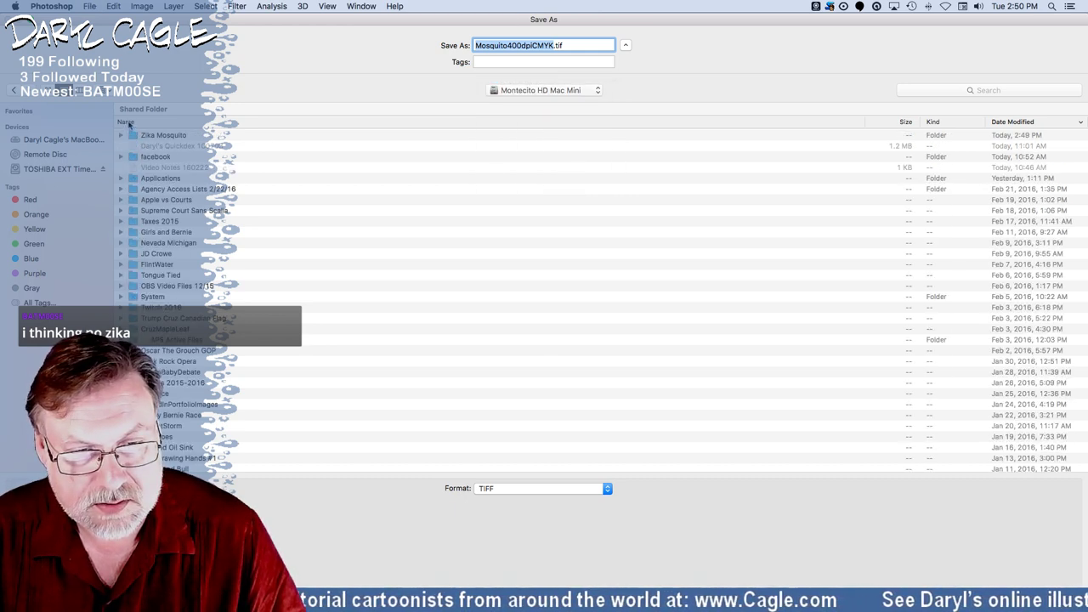
pyautogui.click(129, 124)
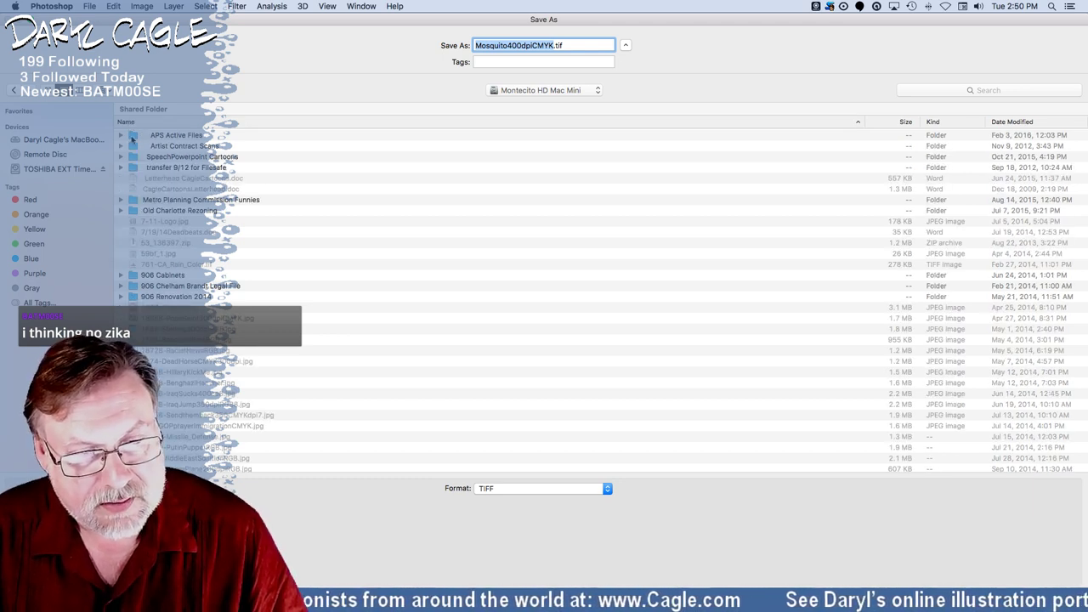
pyautogui.doubleClick(132, 138)
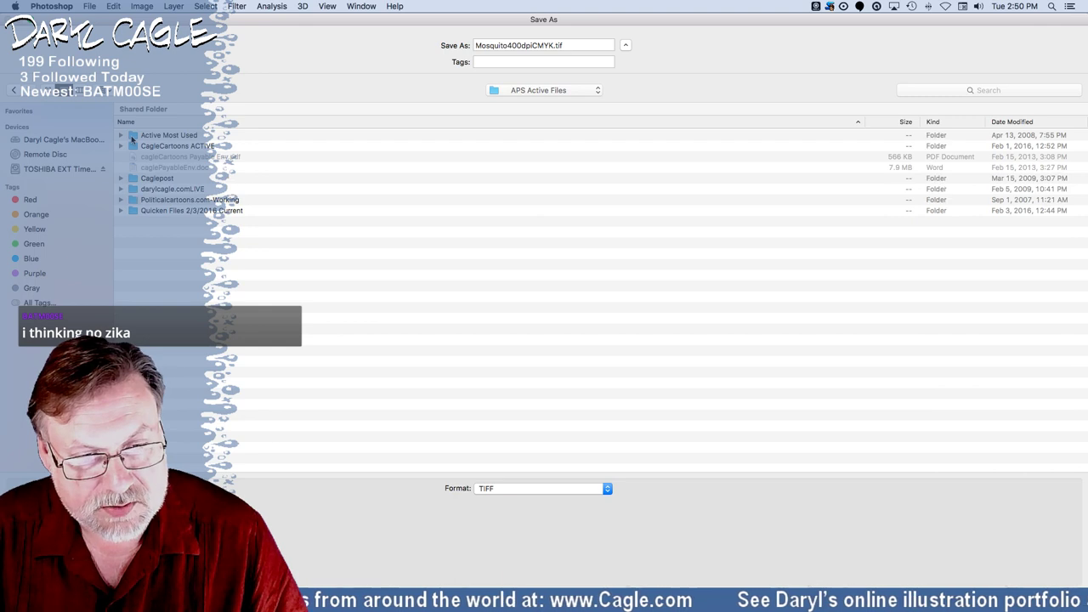
pyautogui.click(134, 148)
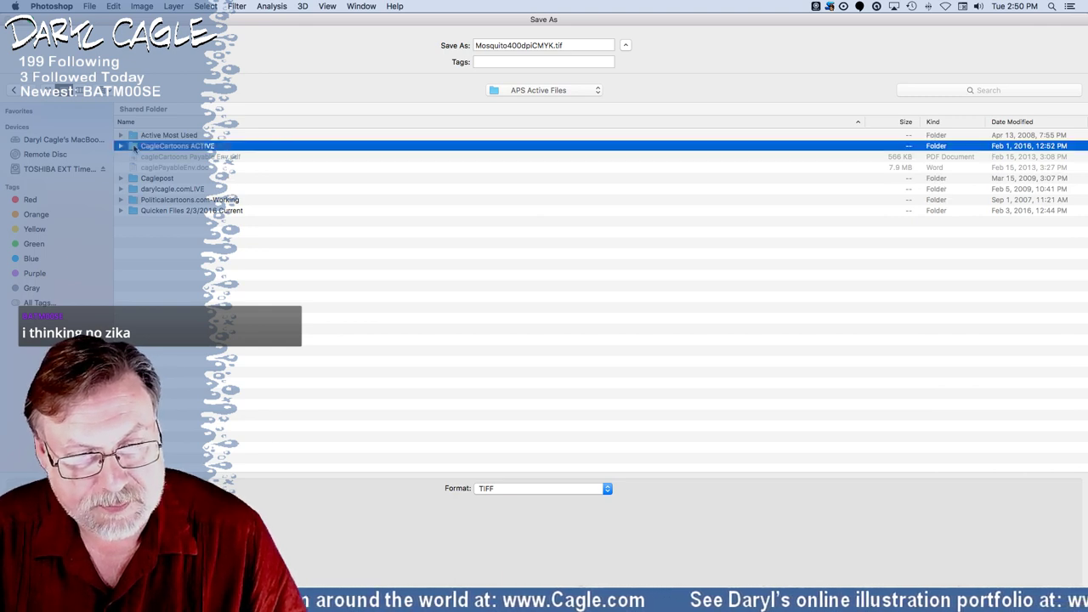
pyautogui.doubleClick(134, 147)
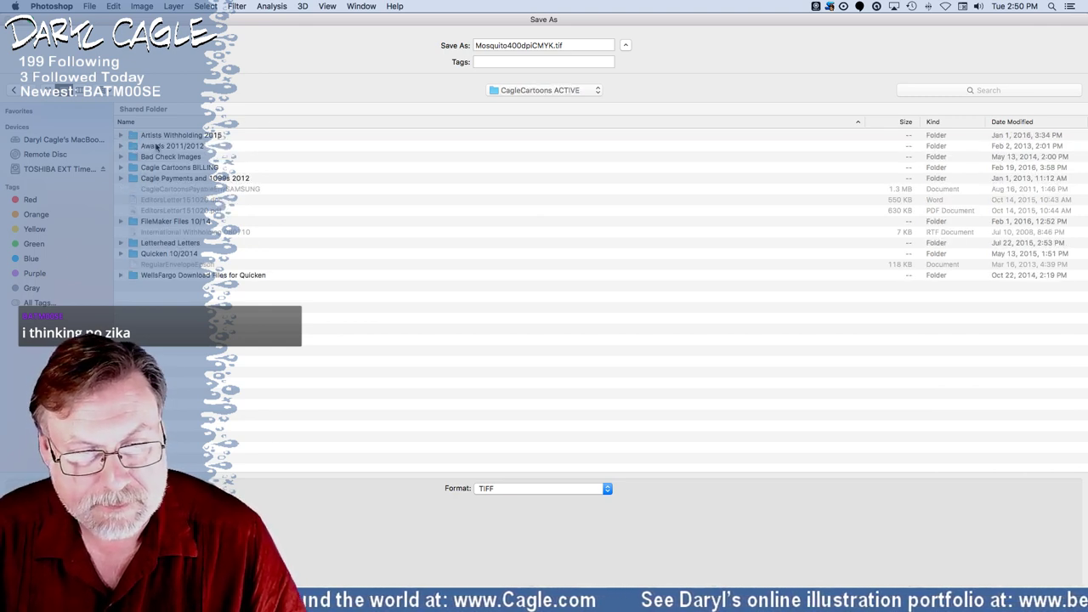
pyautogui.click(528, 92)
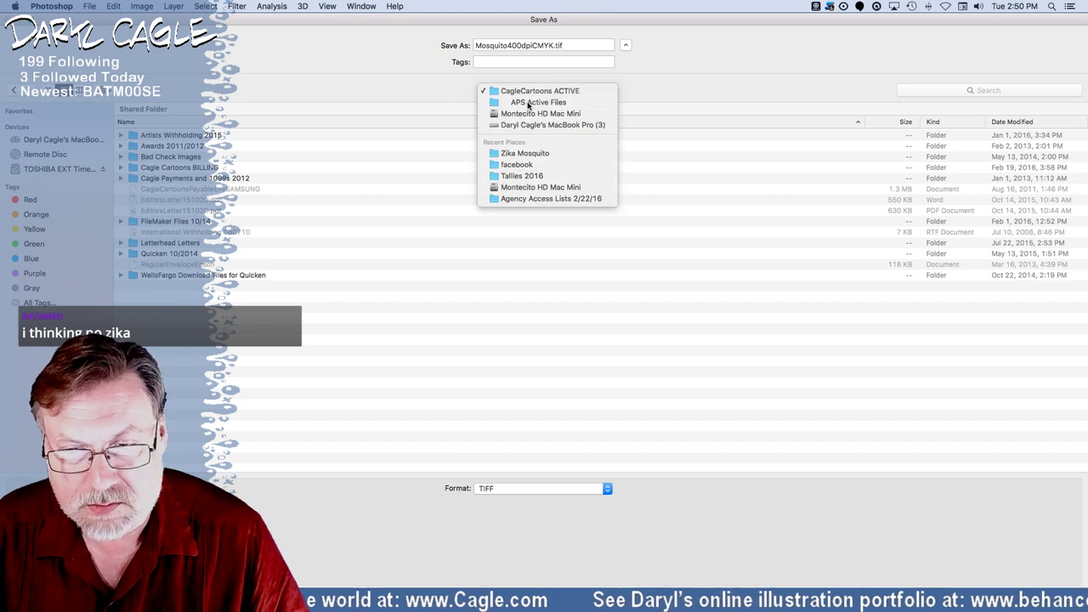
pyautogui.click(525, 104)
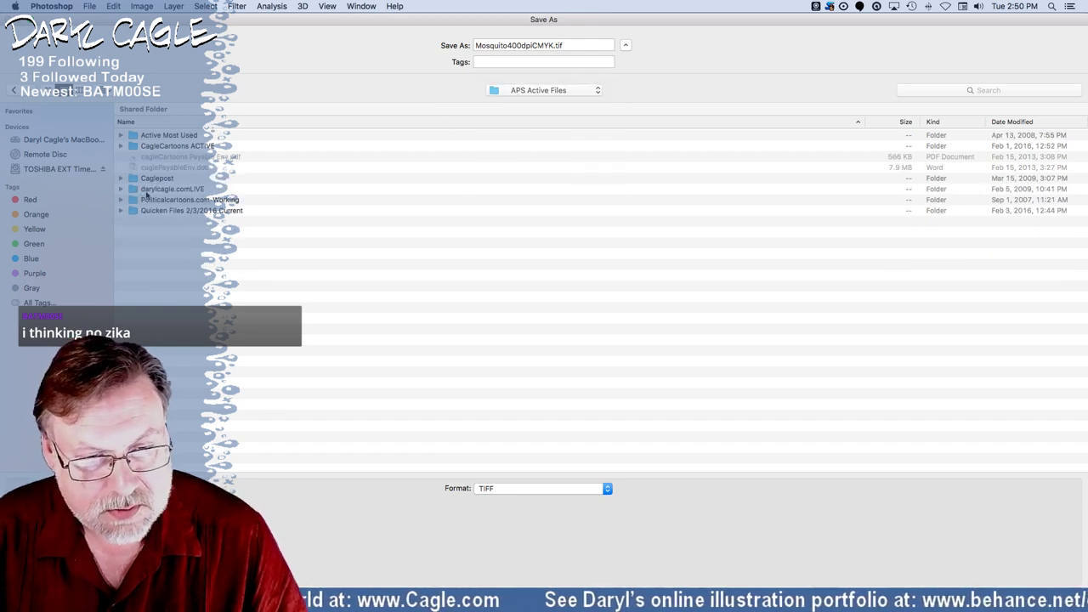
# Choose the 2000files folder inside darylcagle.comLIVE as the save location and sort its files by date modified, newest first.
pyautogui.doubleClick(146, 190)
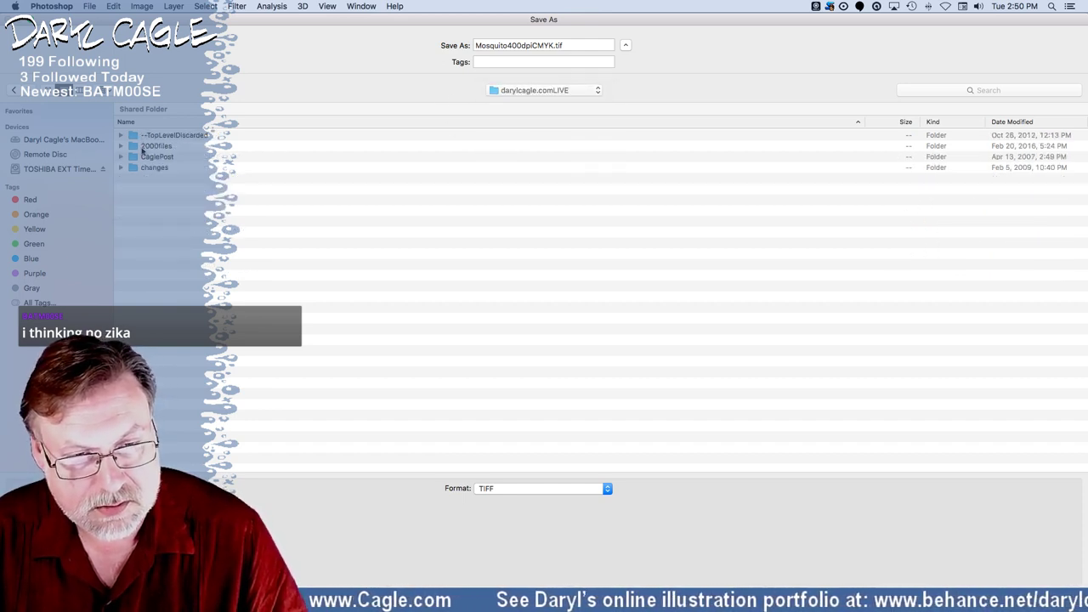
pyautogui.click(143, 147)
pyautogui.doubleClick(142, 146)
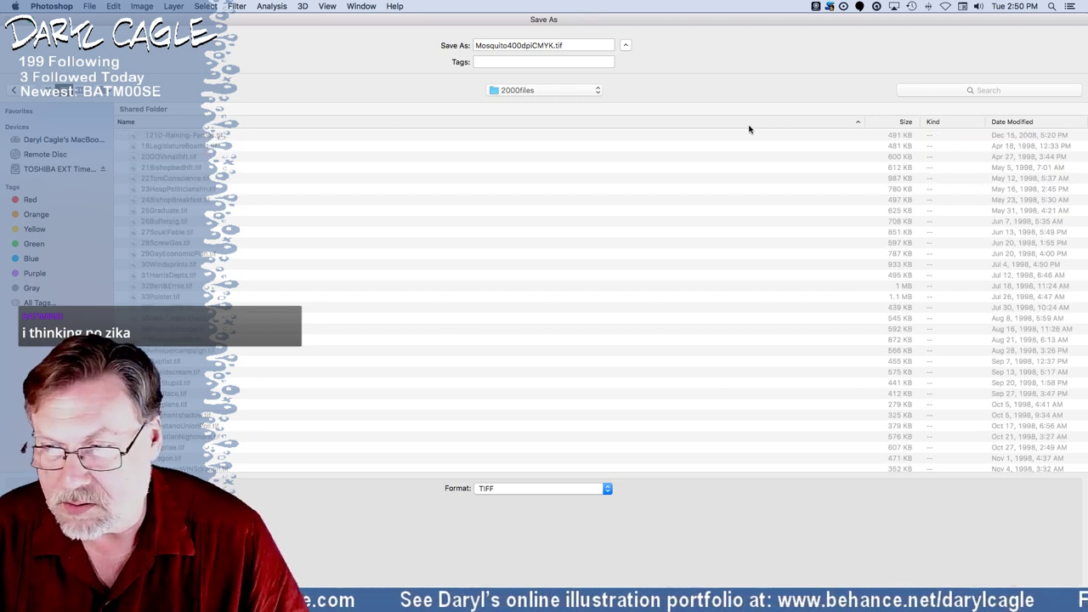
pyautogui.click(1020, 124)
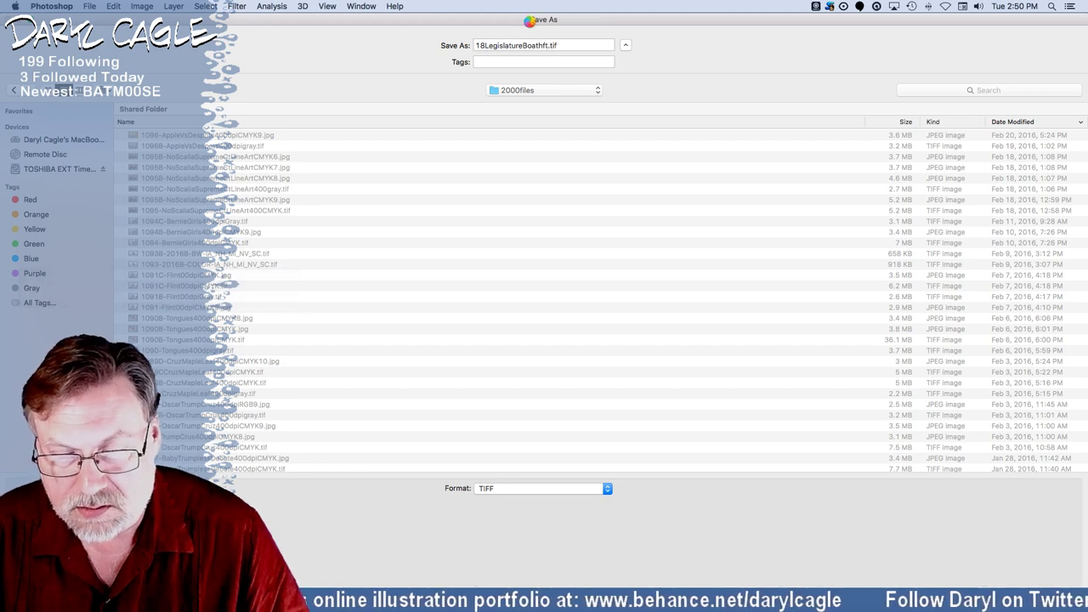
# Name the copy 1097-Zika-MosquitoCMYK400.tif and save it in TIFF format with the default TIFF options.
pyautogui.click(530, 24)
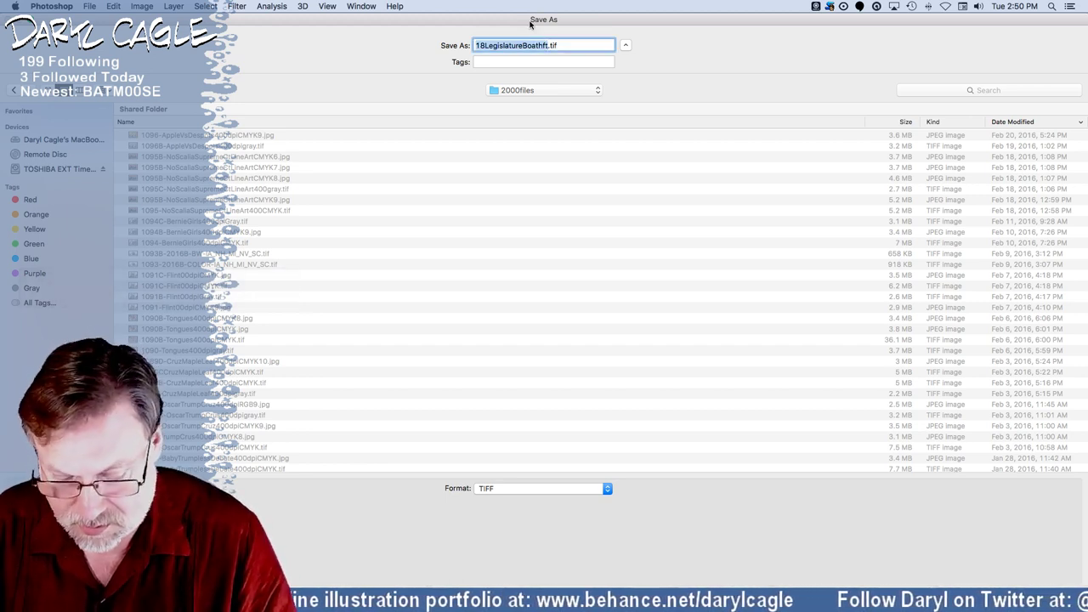
pyautogui.write('1')
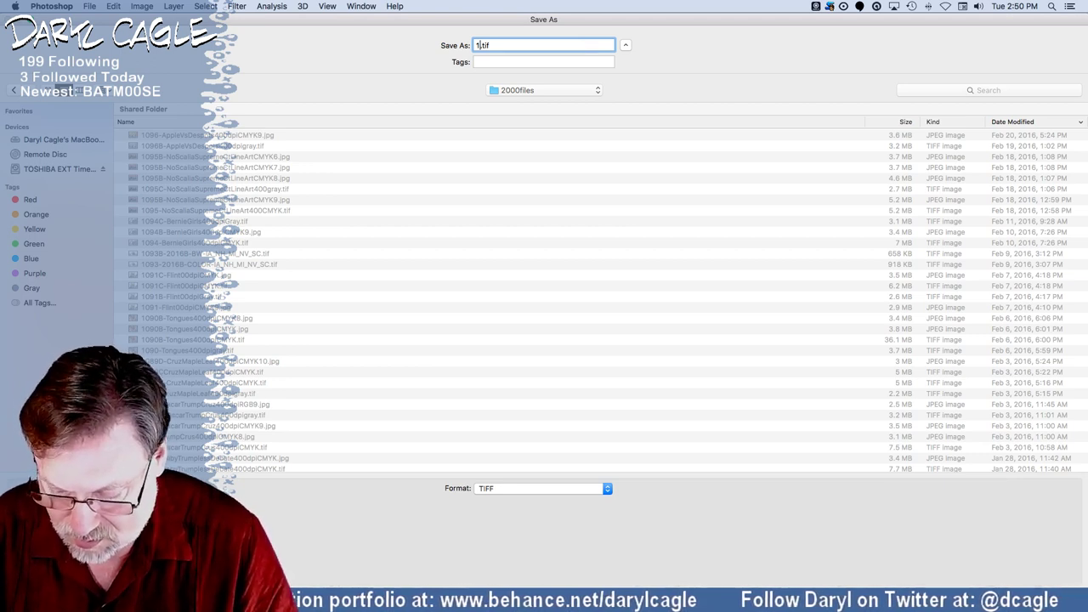
pyautogui.write('0')
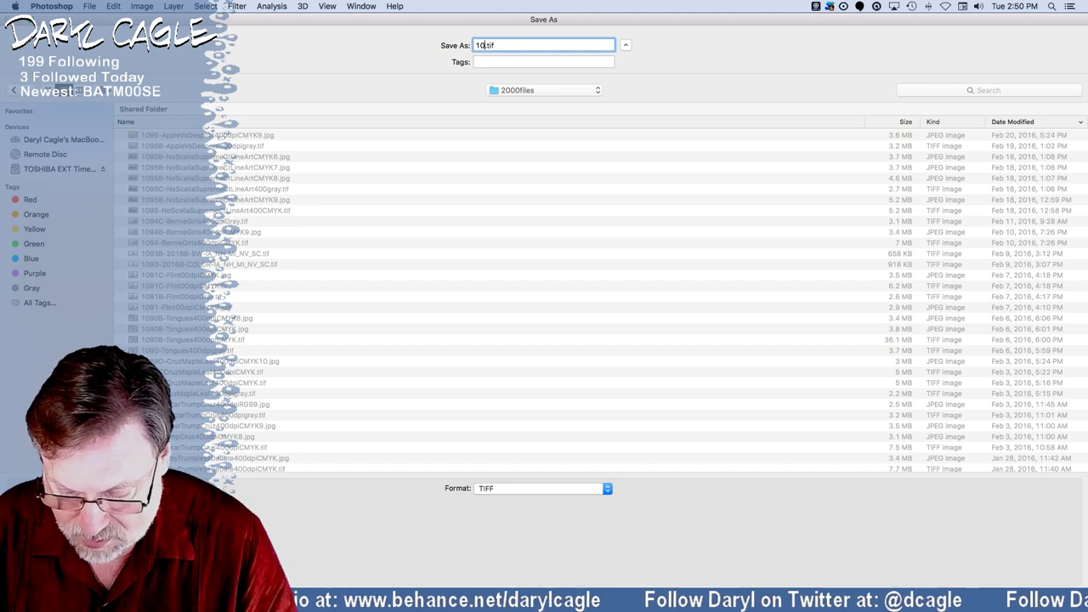
pyautogui.write('97-Zika-MosquitoCMYK400')
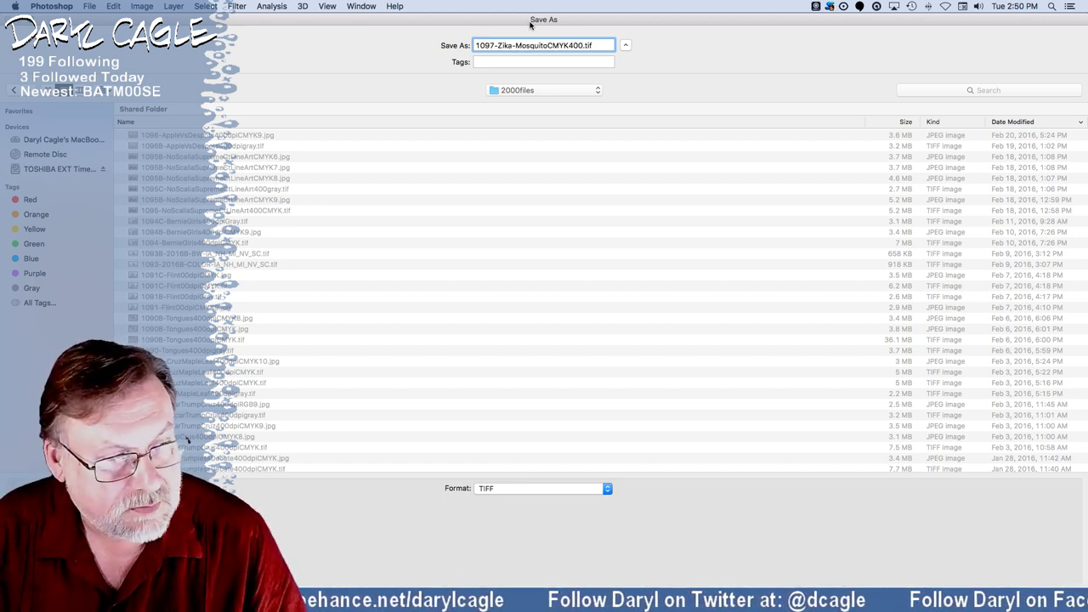
pyautogui.press('Return')
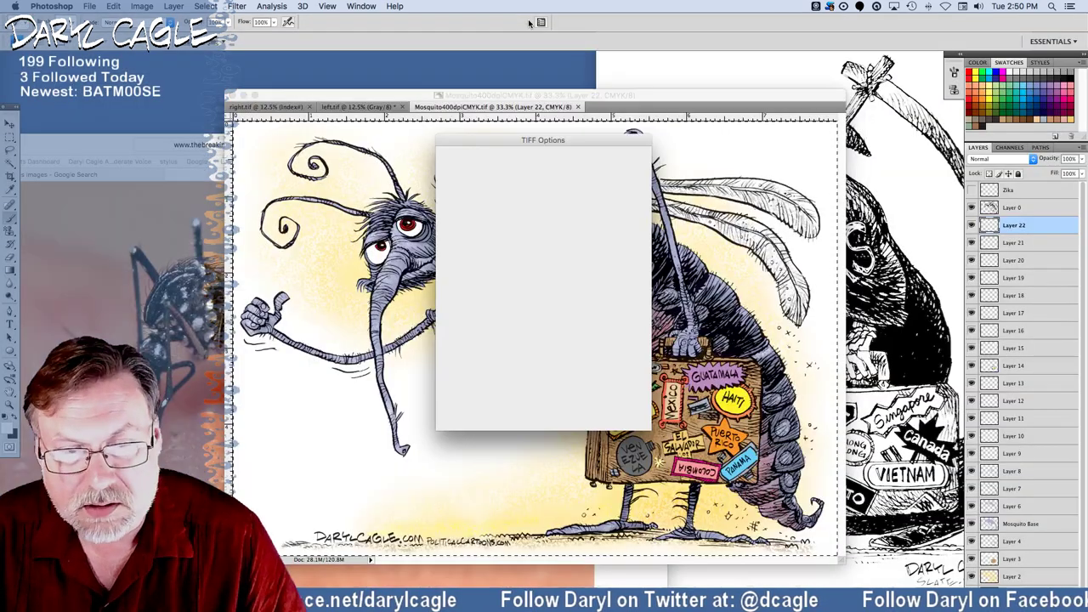
pyautogui.press('Return')
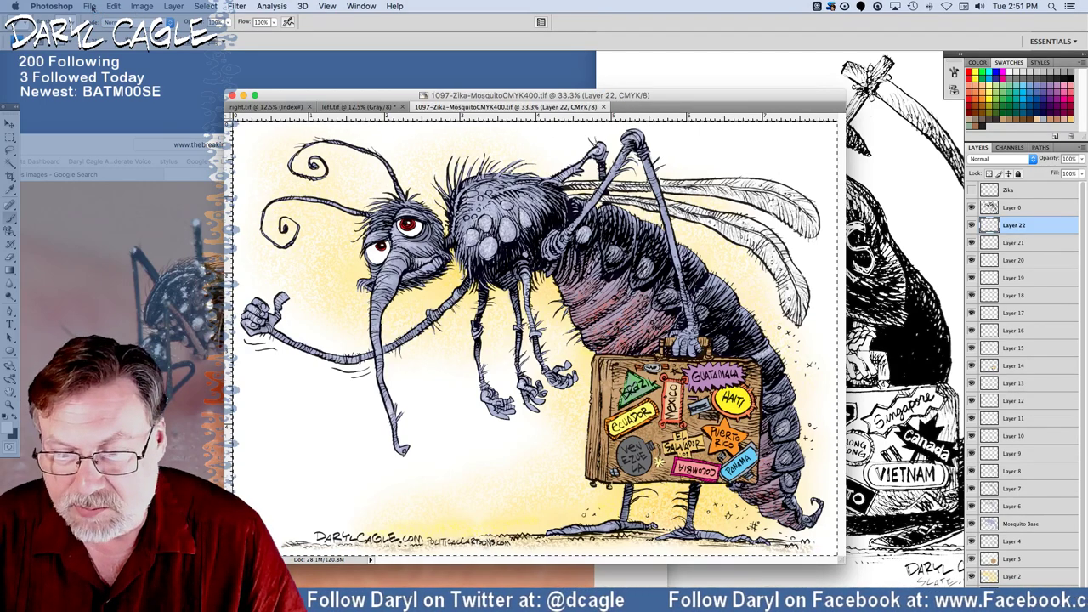
# Save a JPEG copy as 1097-Zika-MosquitoCMYK400-9.jpg in the 2000files folder at quality 9, Baseline ("Standard").
pyautogui.click(91, 7)
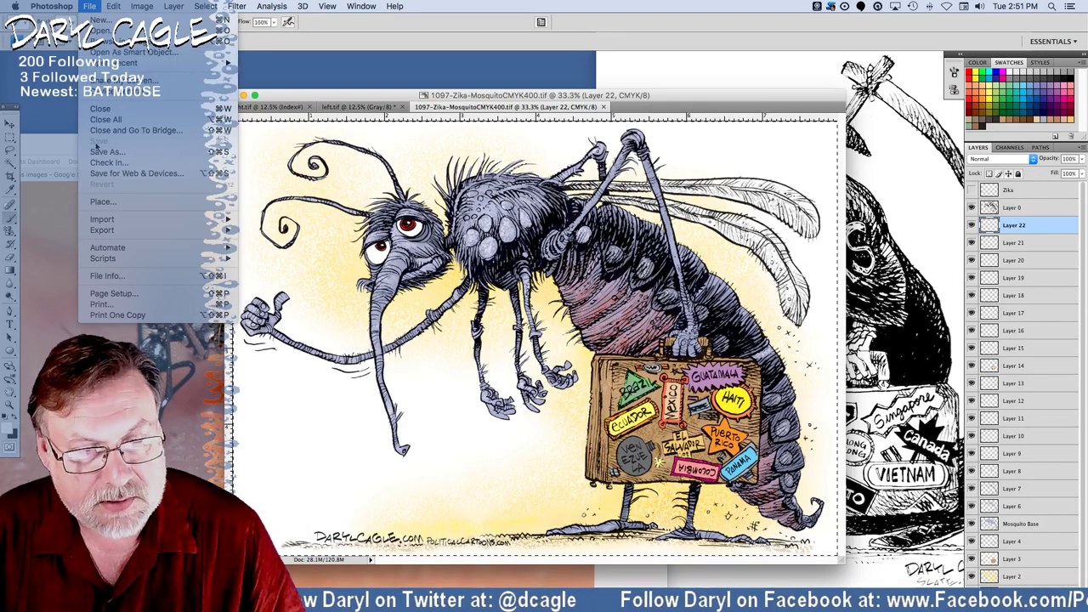
pyautogui.click(102, 153)
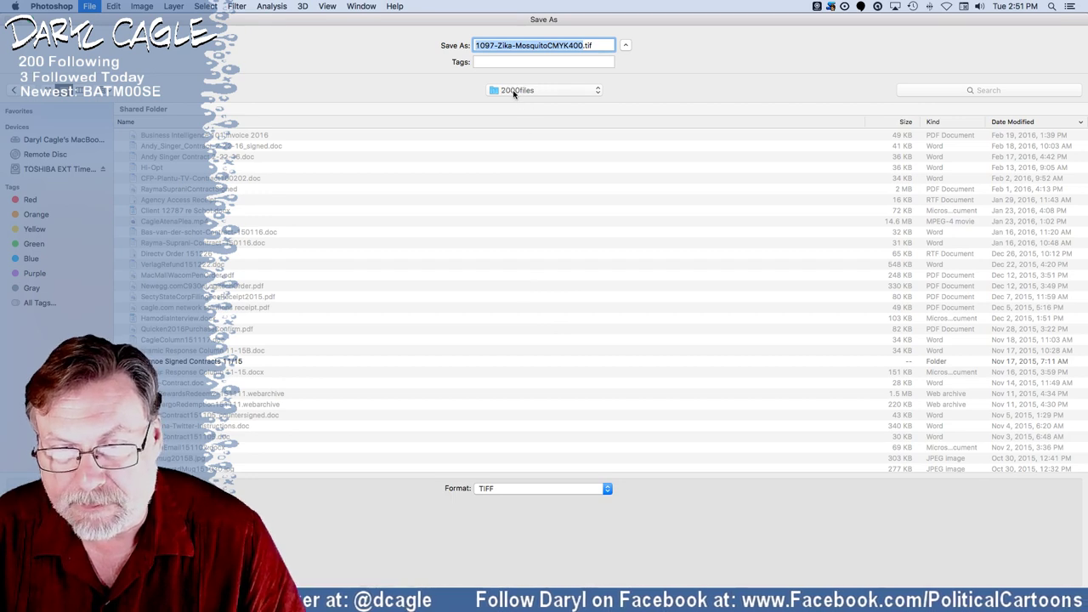
pyautogui.click(513, 90)
pyautogui.click(513, 90)
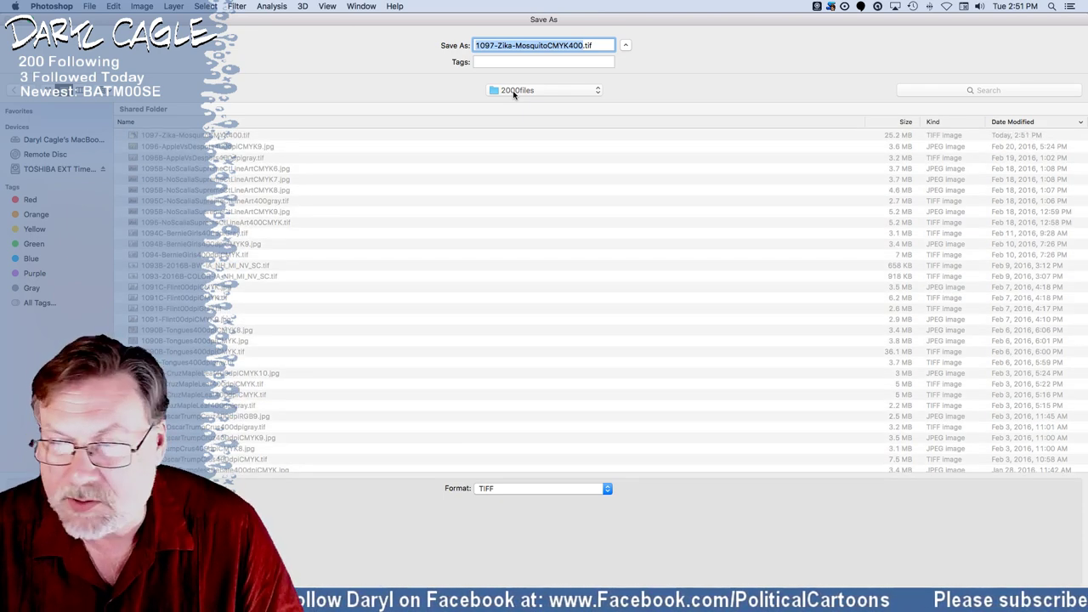
pyautogui.scroll(2, 524, 189)
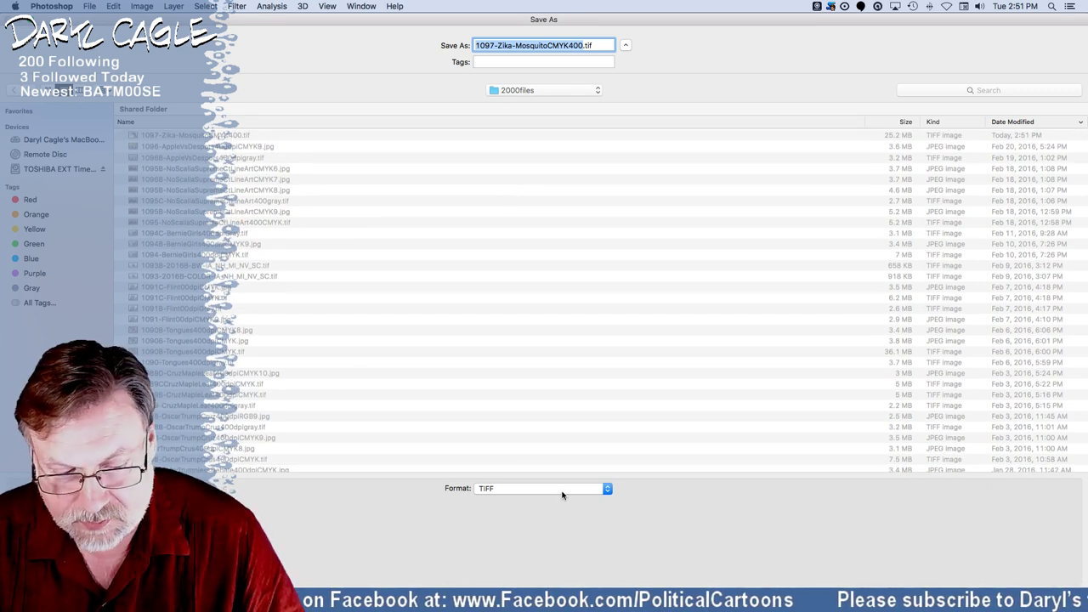
pyautogui.click(523, 495)
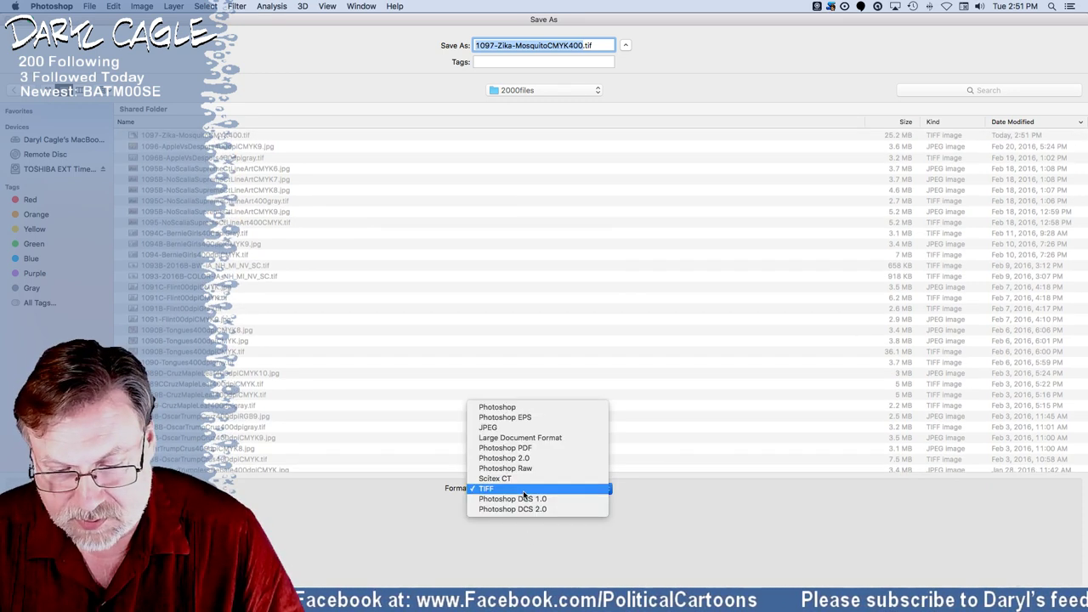
pyautogui.click(494, 428)
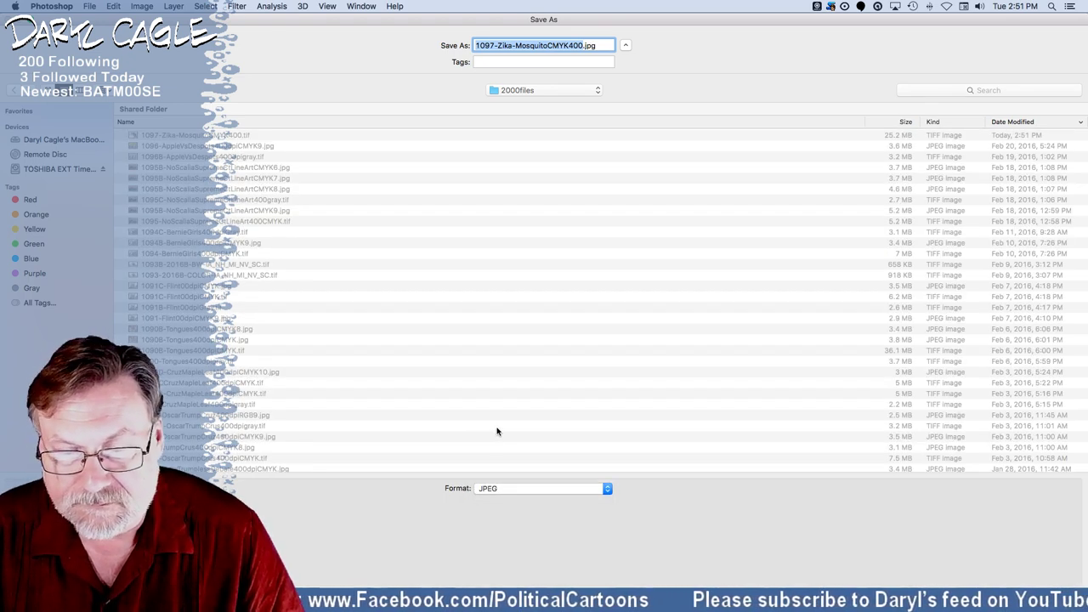
pyautogui.click(582, 46)
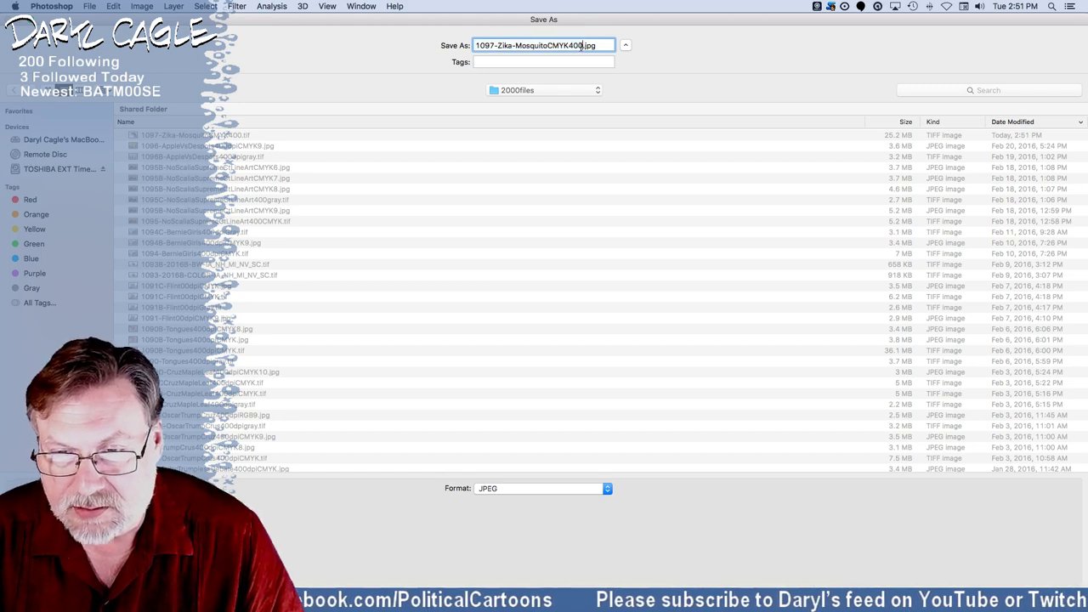
pyautogui.write('-9')
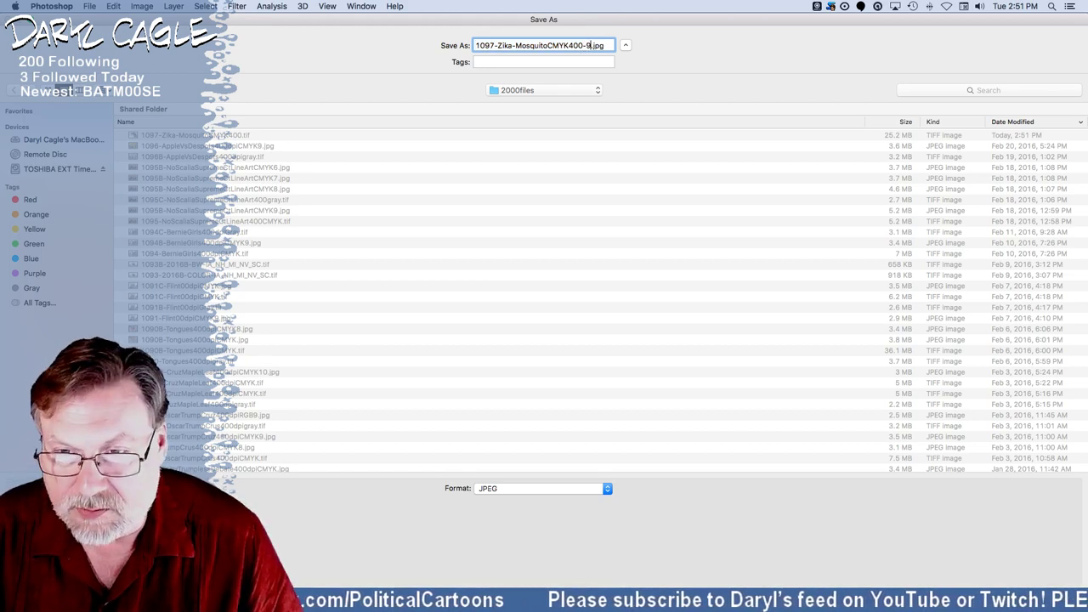
pyautogui.press('Return')
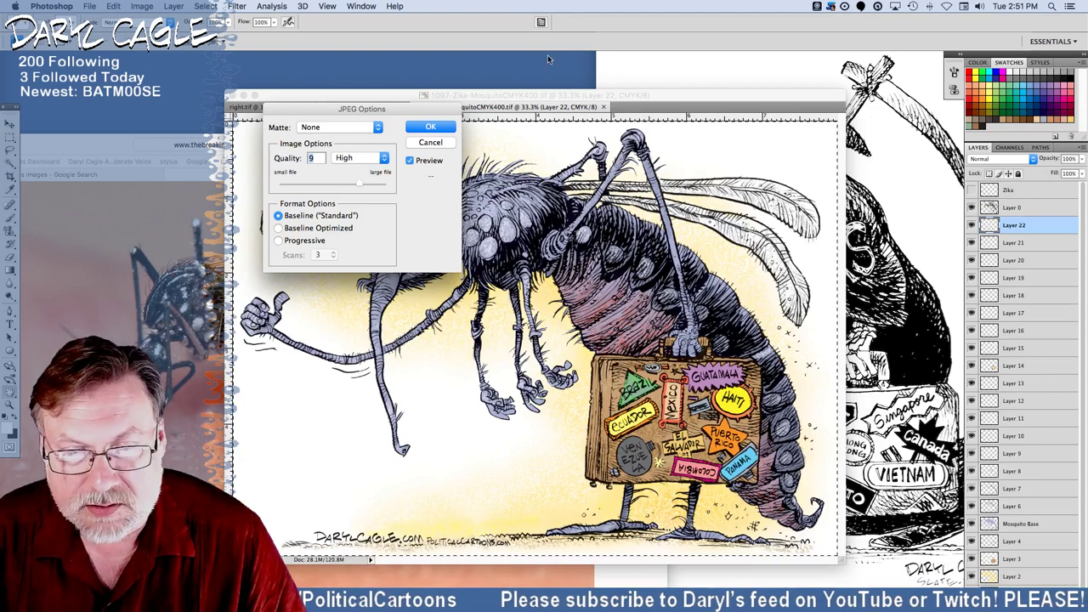
pyautogui.click(431, 127)
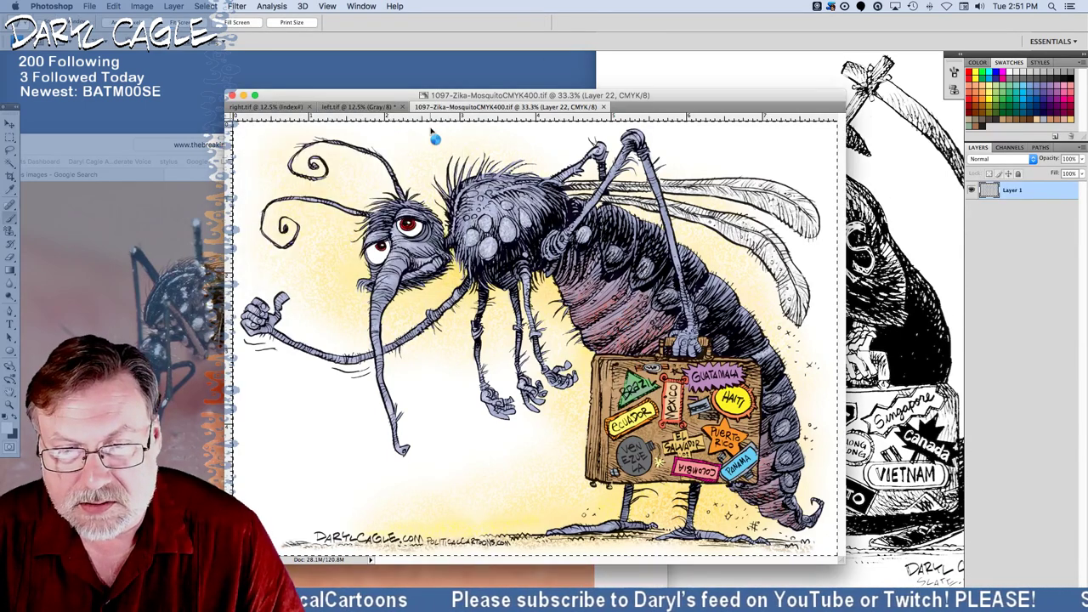
pyautogui.click(89, 7)
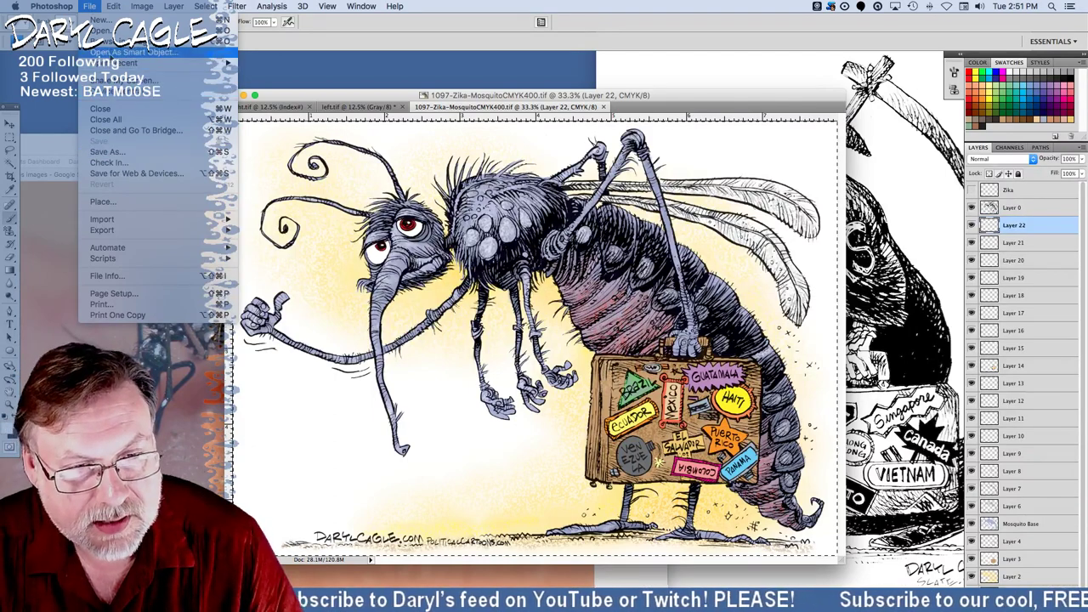
pyautogui.click(109, 153)
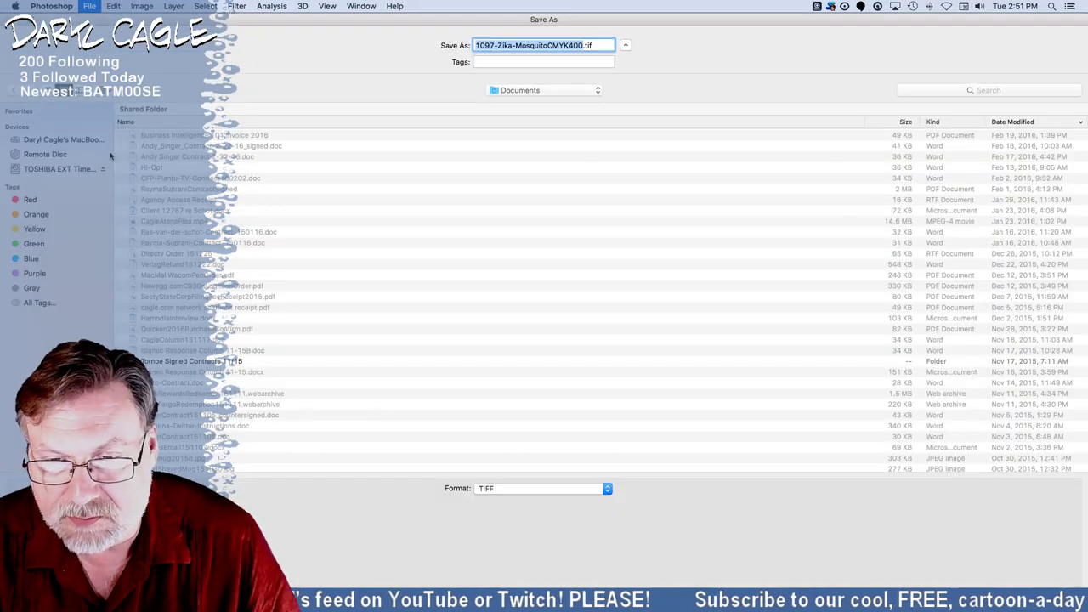
pyautogui.click(521, 90)
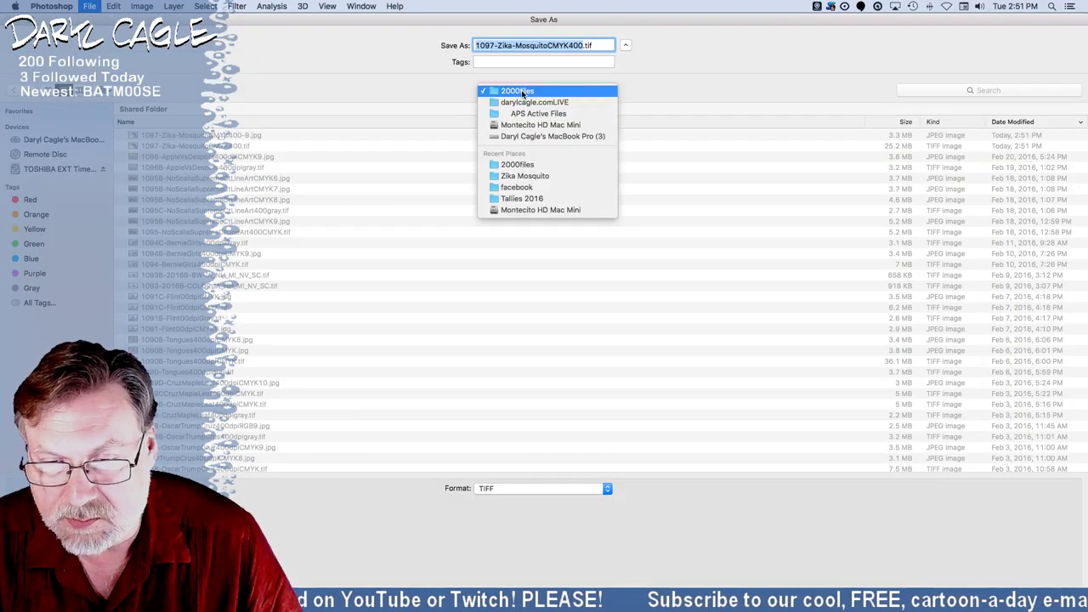
pyautogui.click(517, 165)
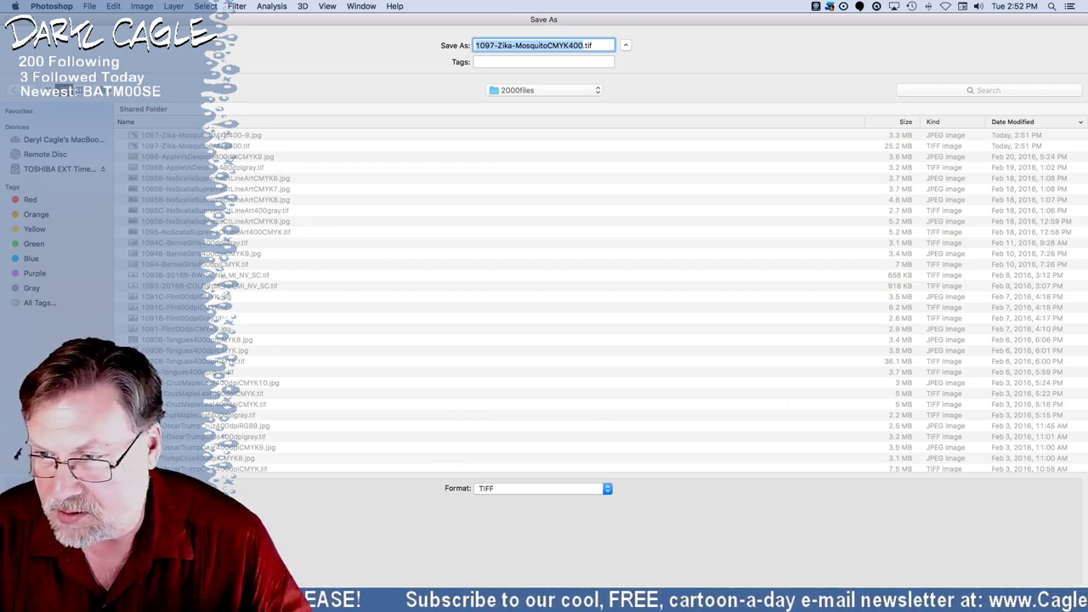
pyautogui.press('Escape')
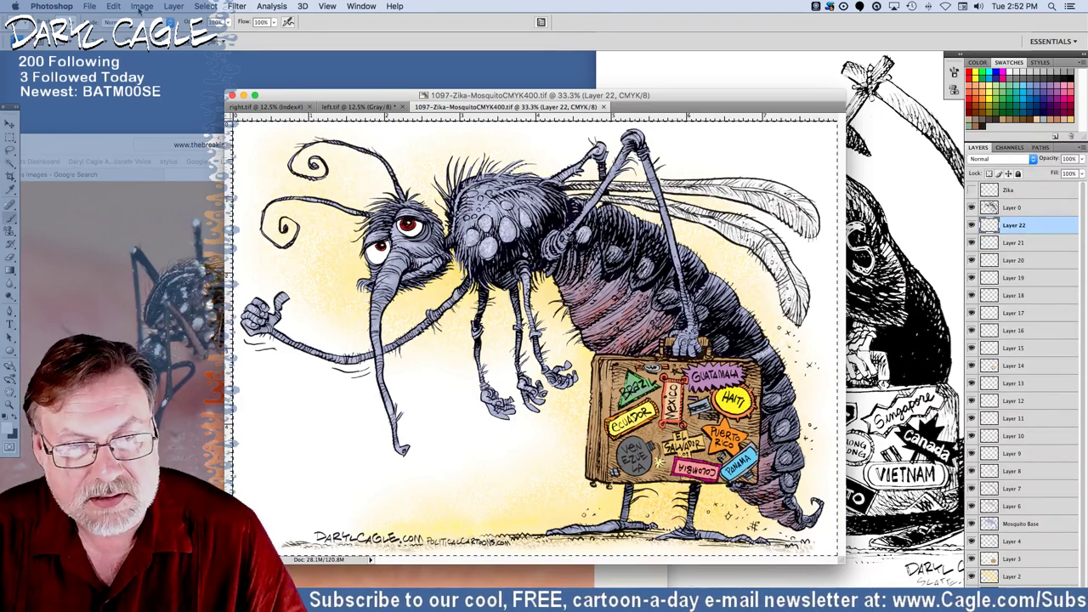
# Save the document in the Zika Mosquito folder as 1097-Zika-Mosquitogray400.tif in TIFF format with the default TIFF options.
pyautogui.click(89, 6)
pyautogui.click(96, 159)
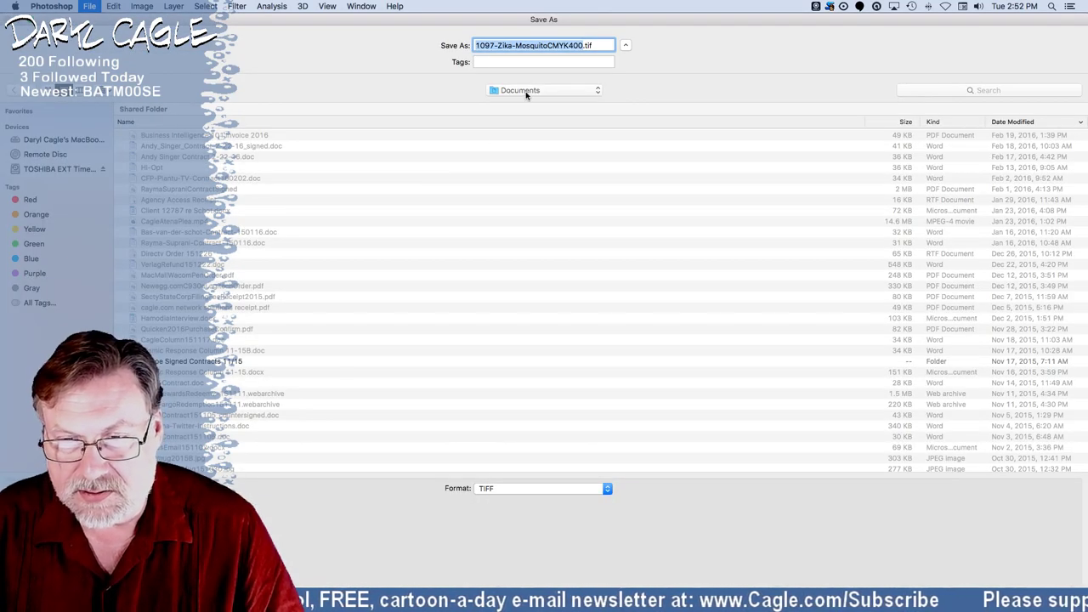
pyautogui.click(526, 94)
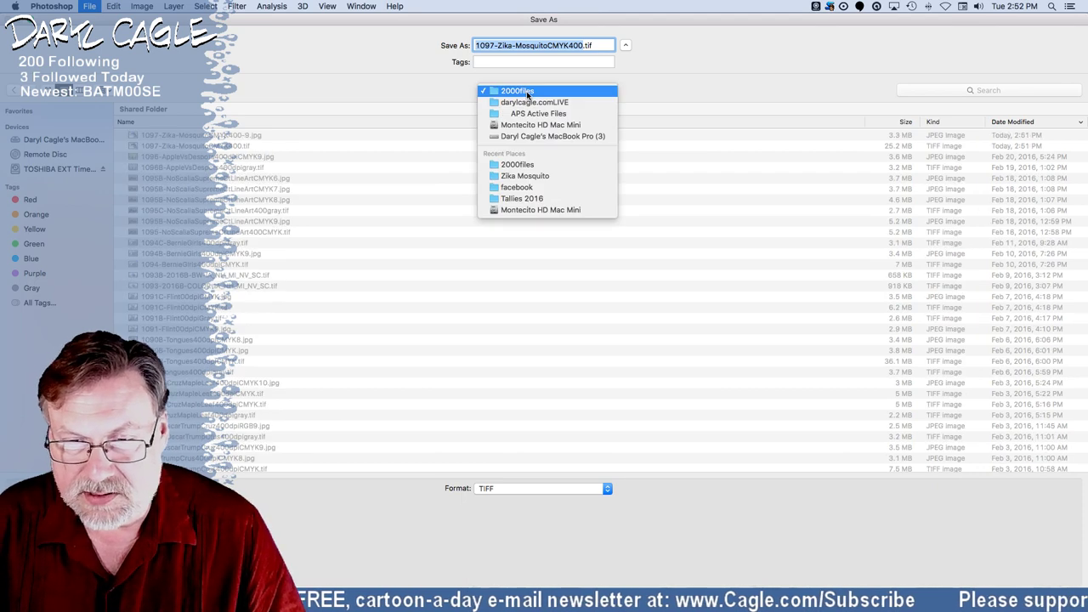
pyautogui.click(510, 177)
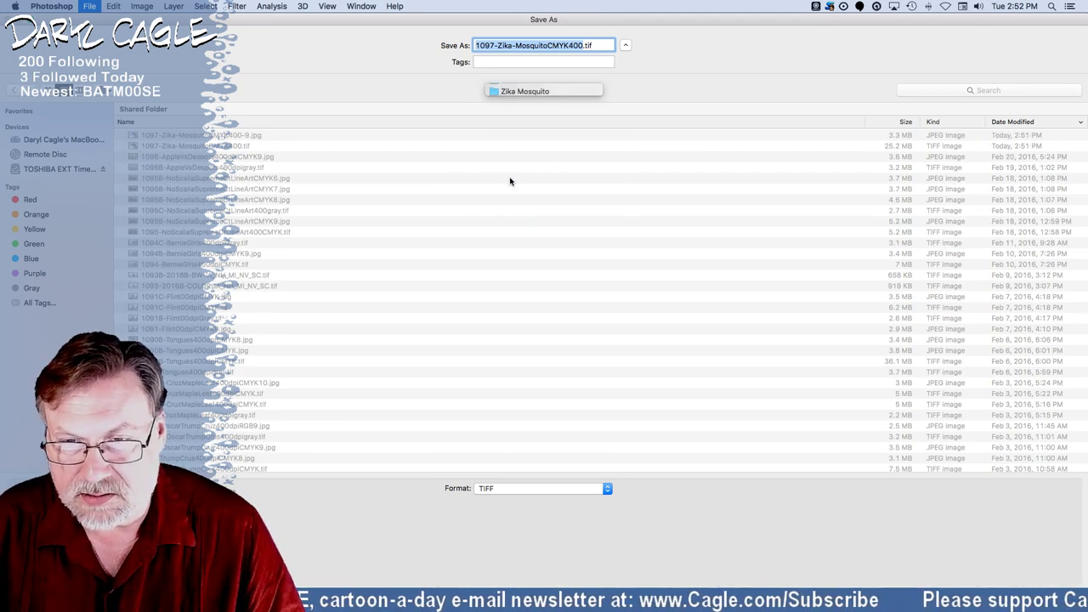
pyautogui.click(570, 45)
pyautogui.press('BackSpace')
pyautogui.press('BackSpace')
pyautogui.press('BackSpace')
pyautogui.press('BackSpace')
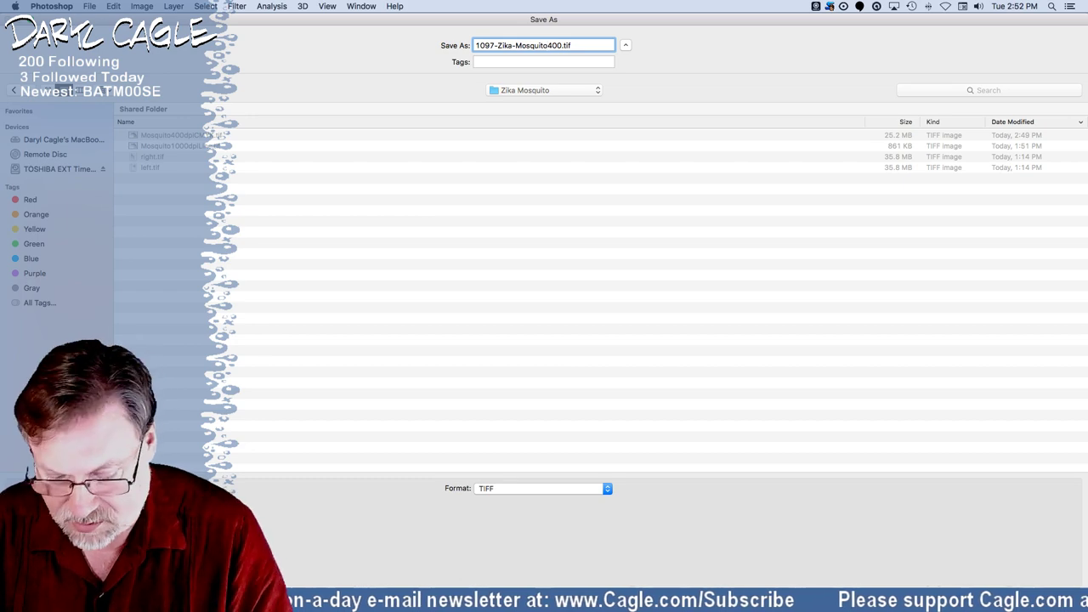
pyautogui.write('gray')
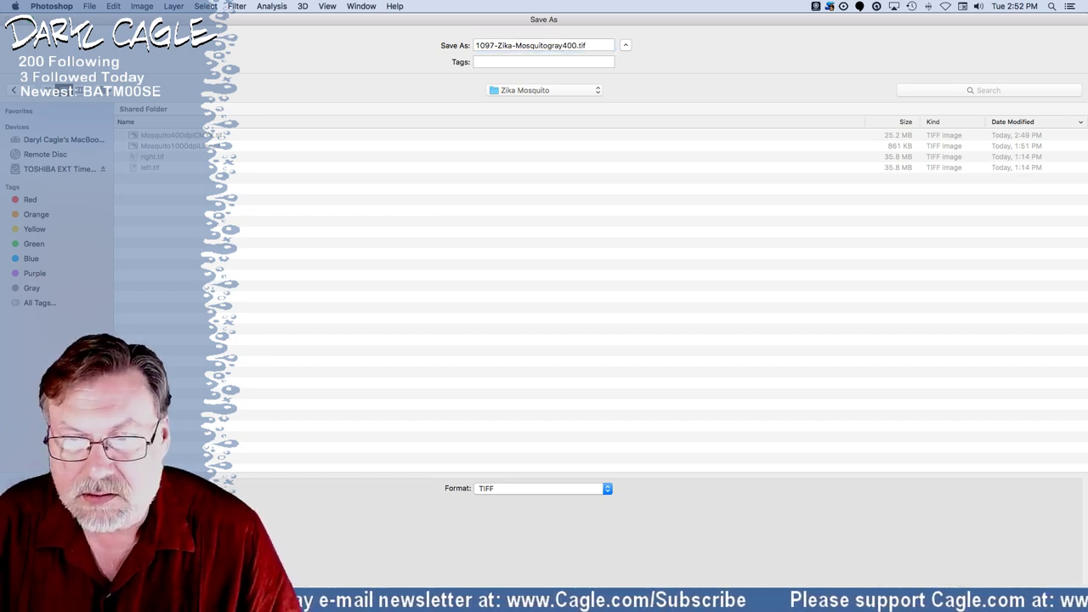
pyautogui.press('Return')
pyautogui.press('Return')
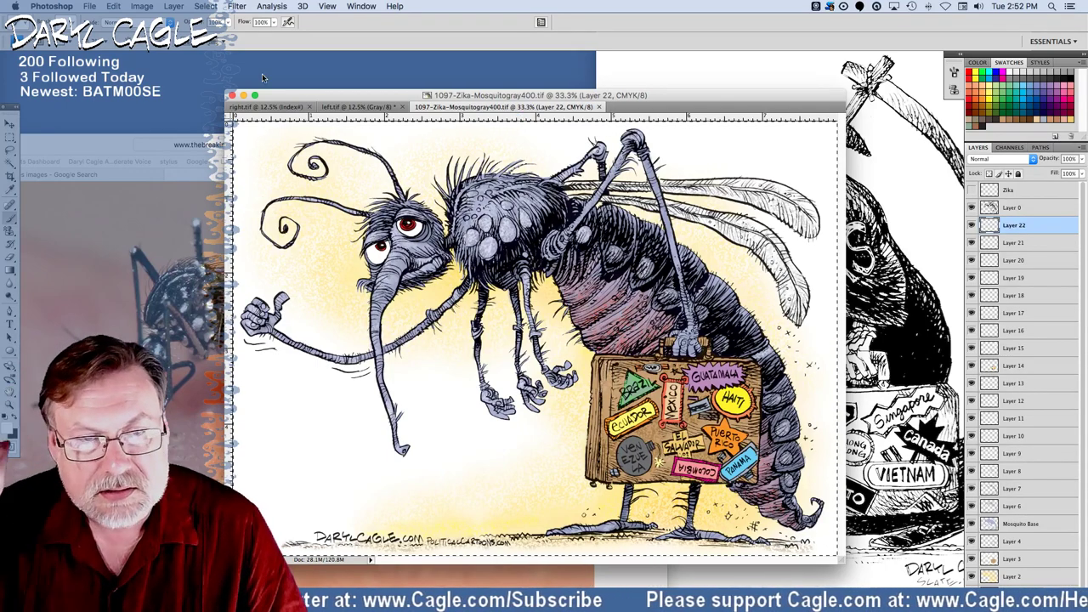
# Convert the mosquito document to Grayscale without merging its layers, discarding the color information.
pyautogui.click(141, 6)
pyautogui.moveTo(225, 20)
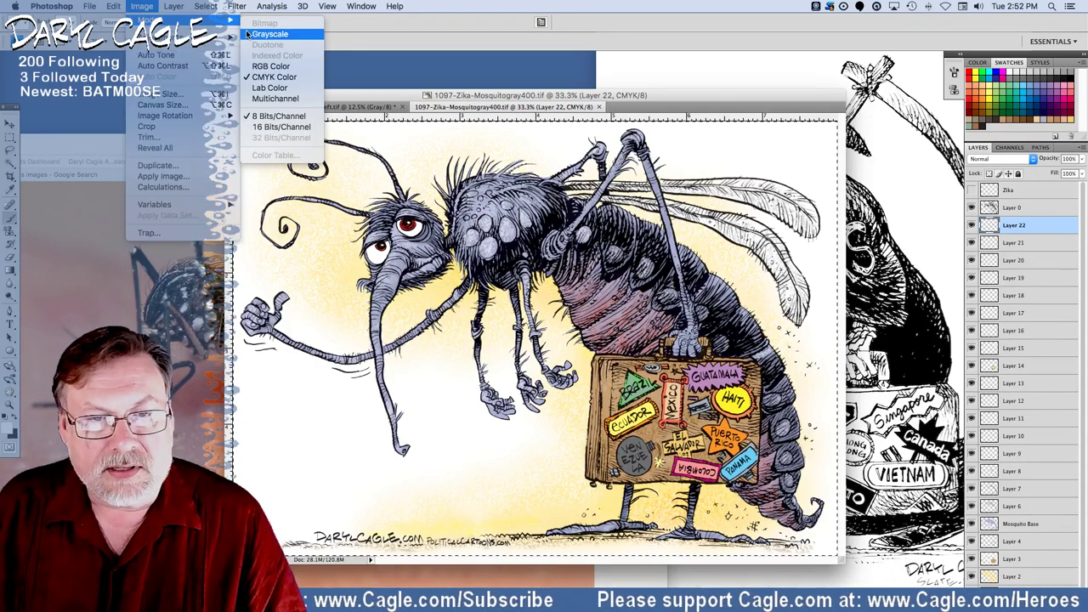
pyautogui.click(265, 35)
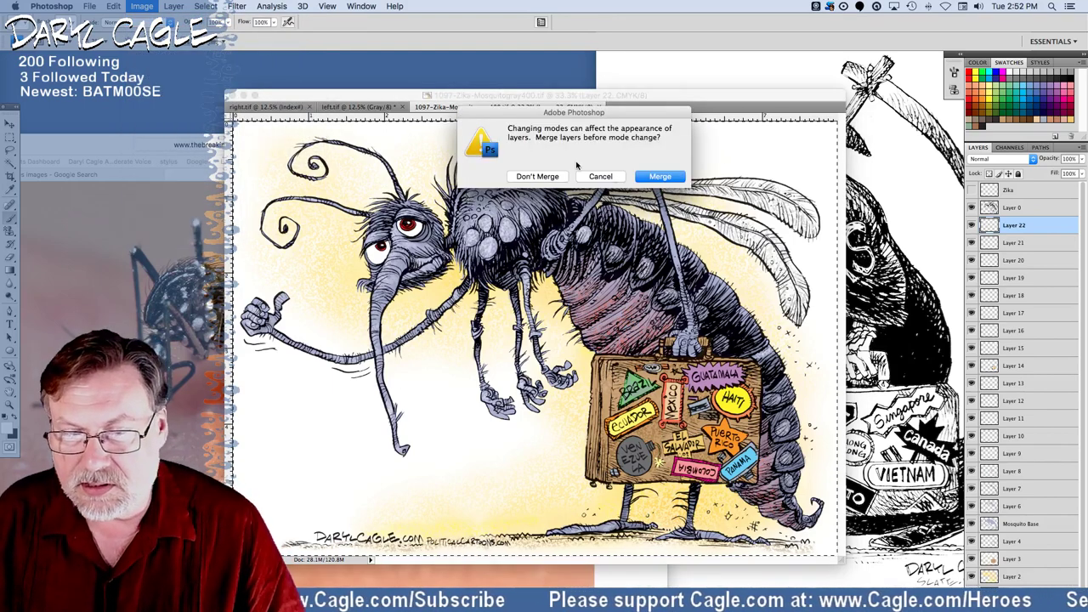
pyautogui.click(537, 176)
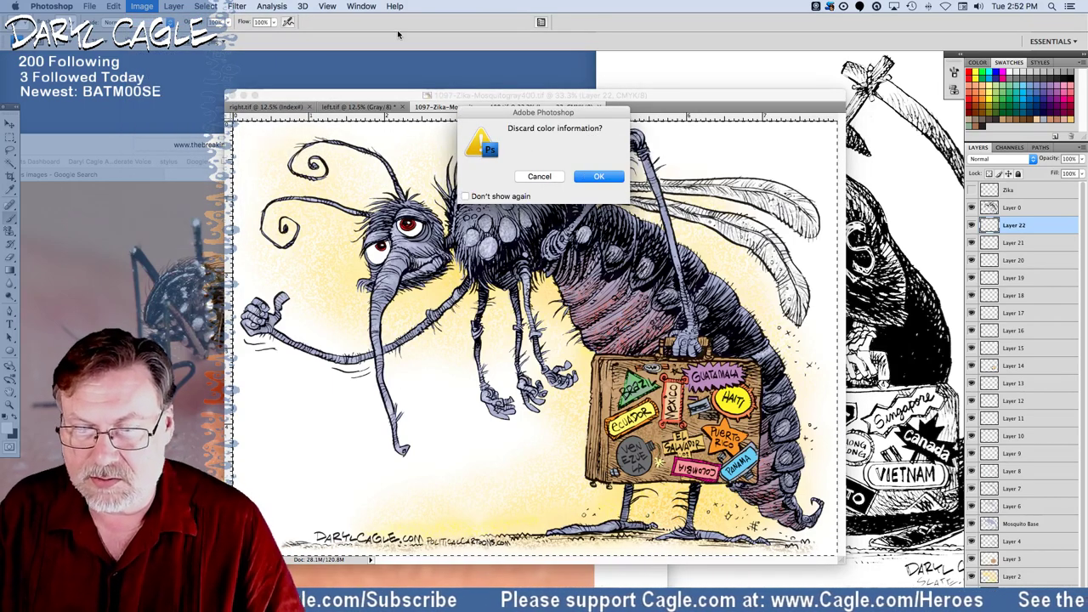
pyautogui.press('Return')
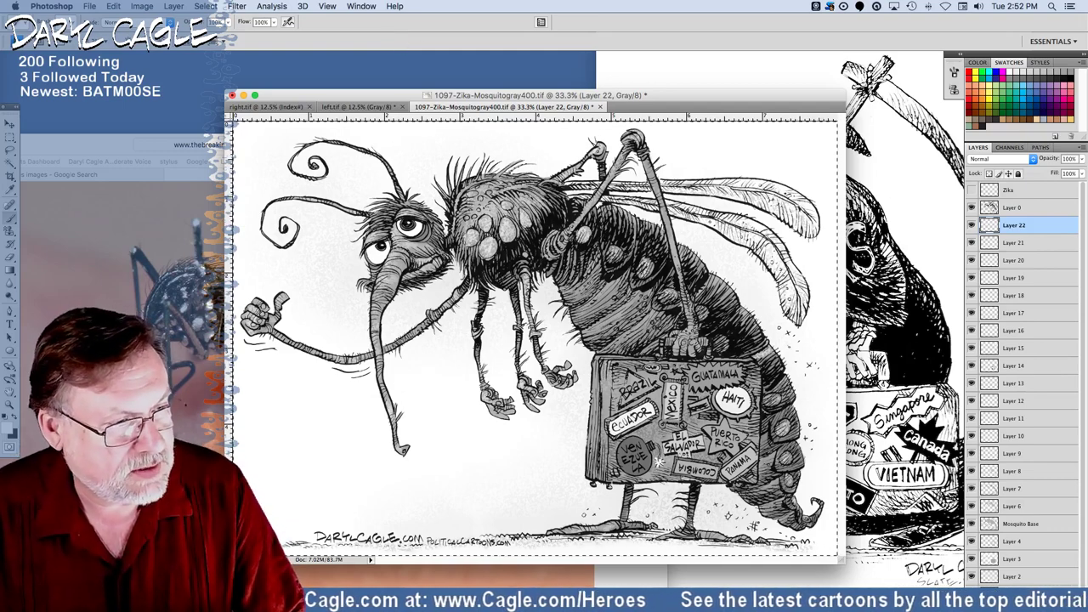
pyautogui.press('super+Tab')
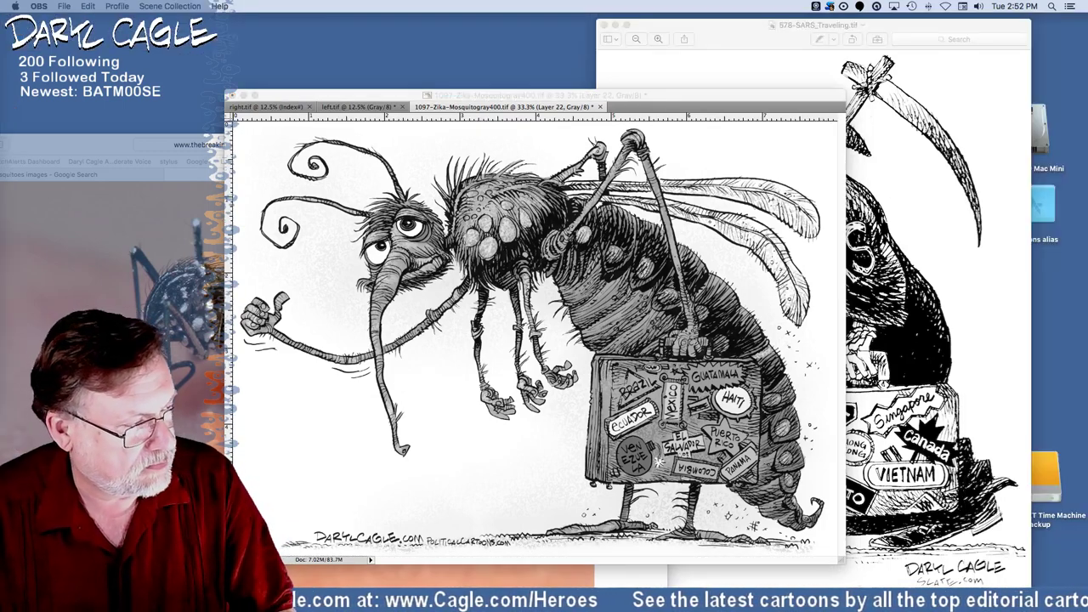
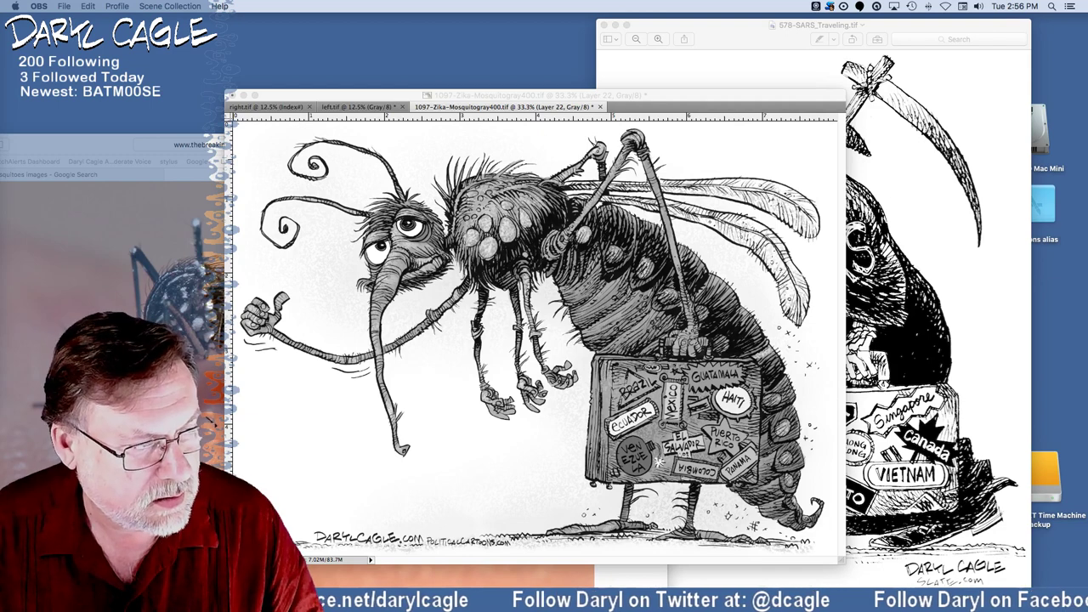
pyautogui.press('super+Tab')
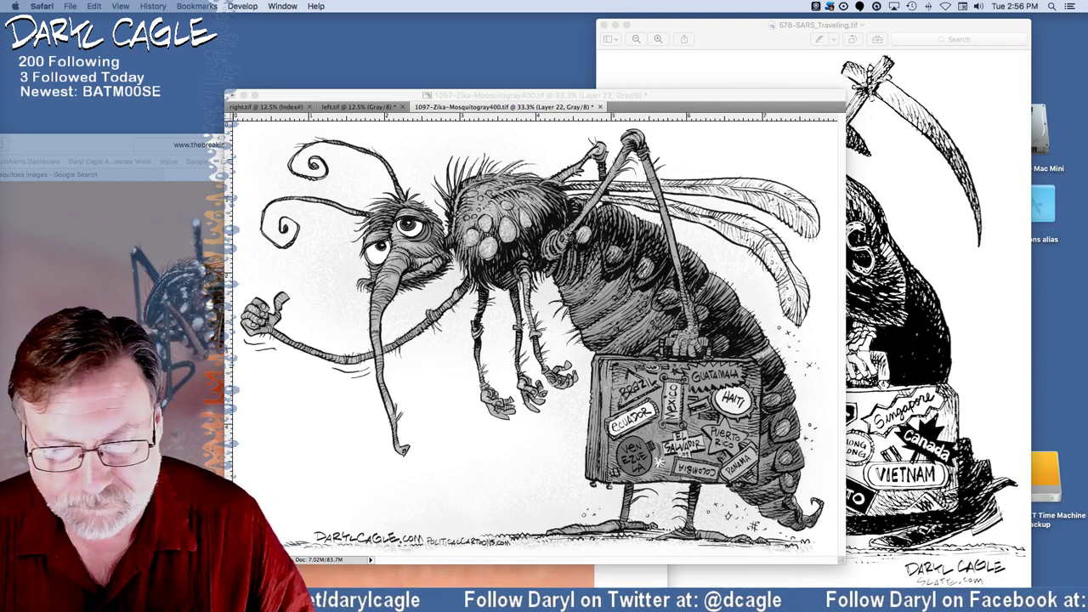
# Open Mosquito1000dpiLine.tif from the Zika Mosquito folder in Photoshop, then reposition and enlarge the document window.
pyautogui.click(394, 93)
pyautogui.moveTo(394, 94); pyautogui.dragTo(502, 59)
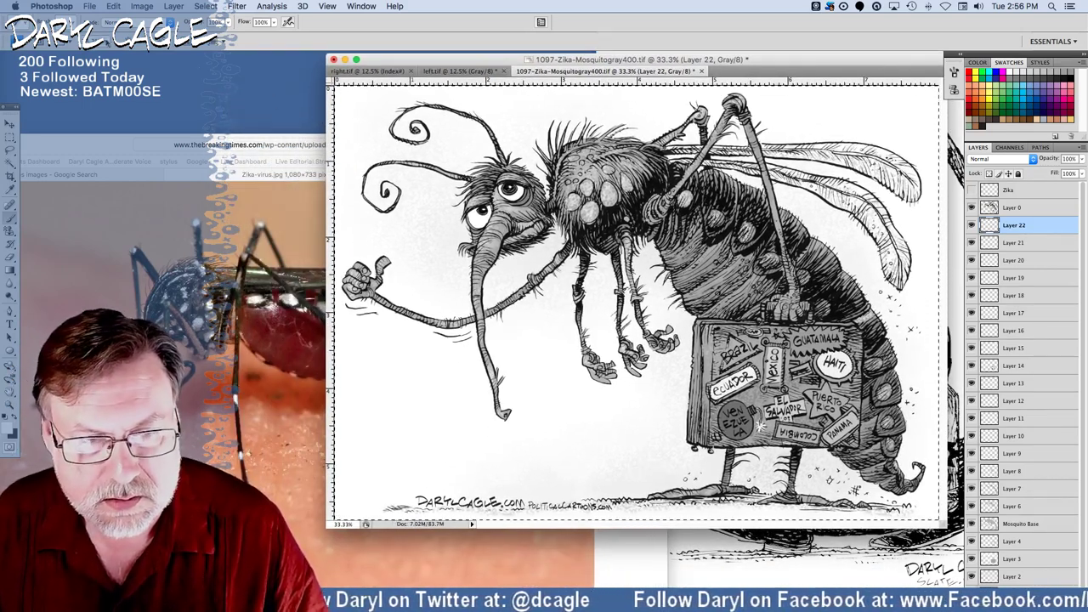
pyautogui.click(89, 7)
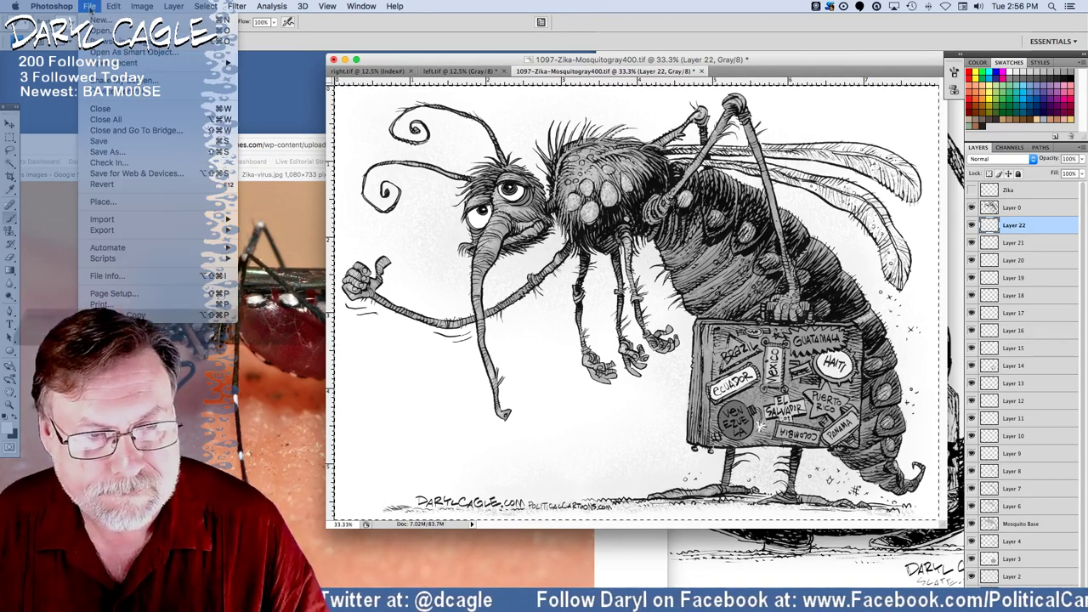
pyautogui.click(95, 32)
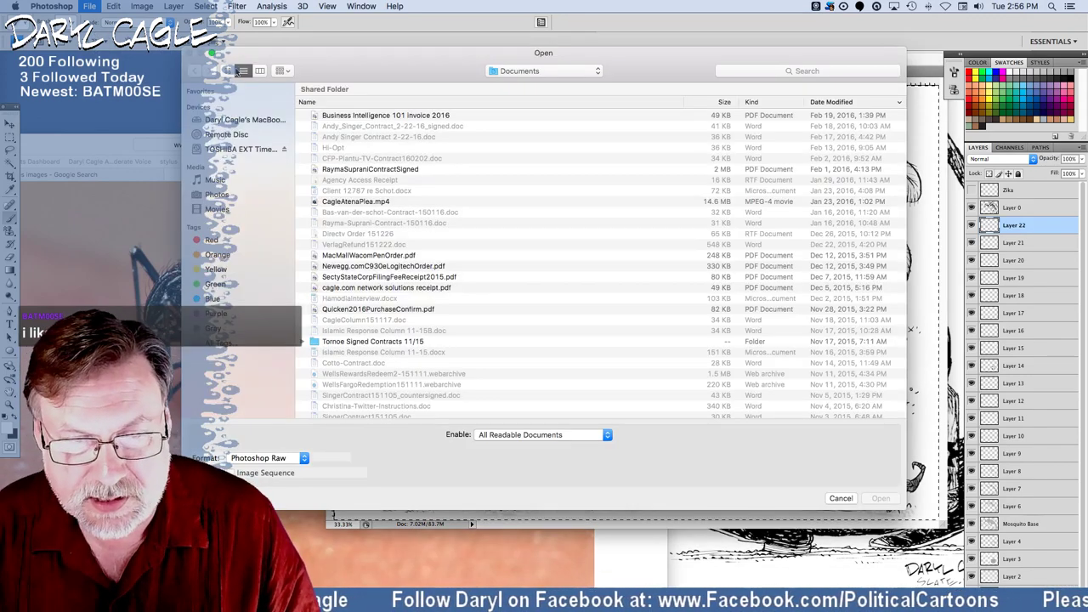
pyautogui.moveTo(327, 64); pyautogui.dragTo(181, 64)
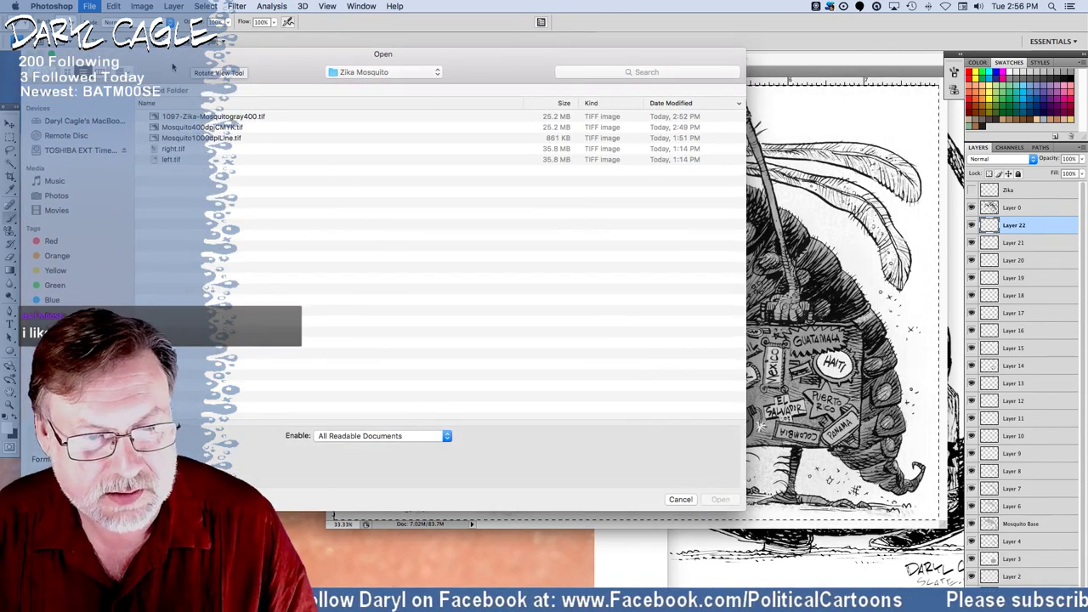
pyautogui.doubleClick(155, 141)
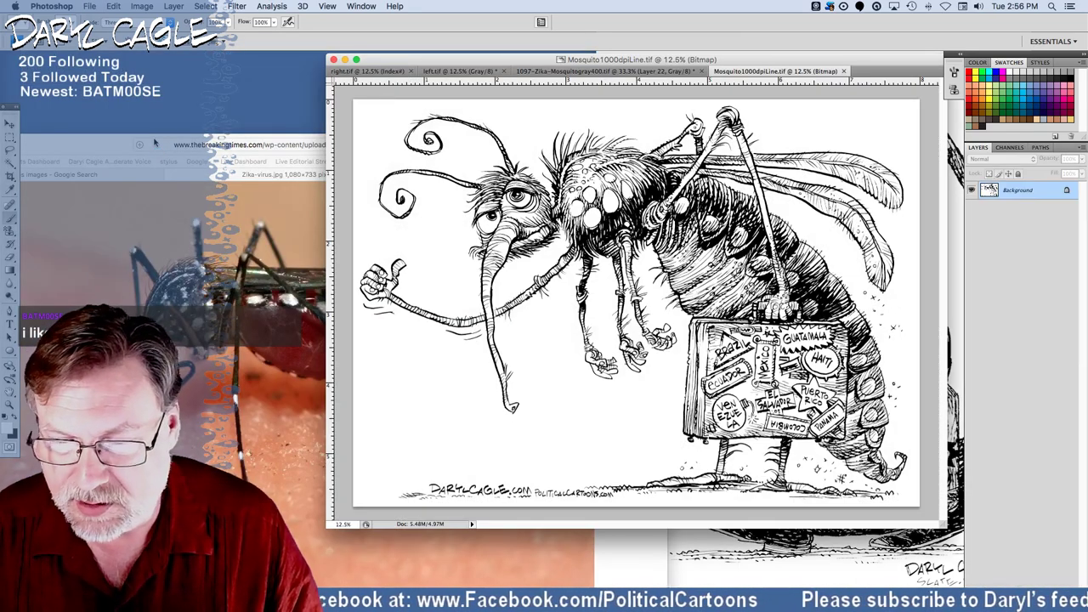
pyautogui.moveTo(470, 61); pyautogui.dragTo(331, 61)
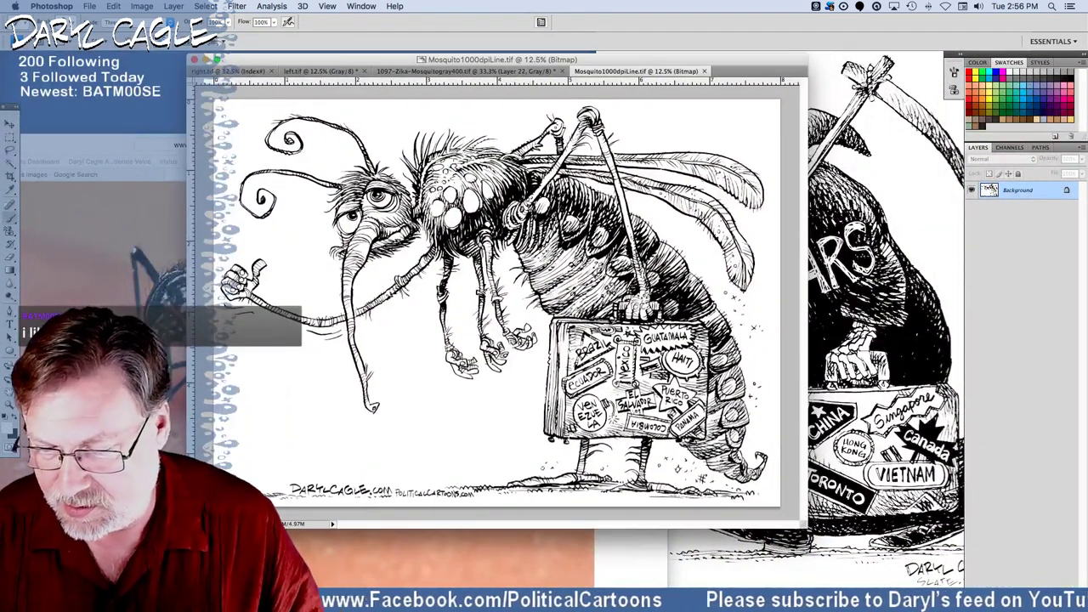
pyautogui.moveTo(802, 526); pyautogui.dragTo(908, 586)
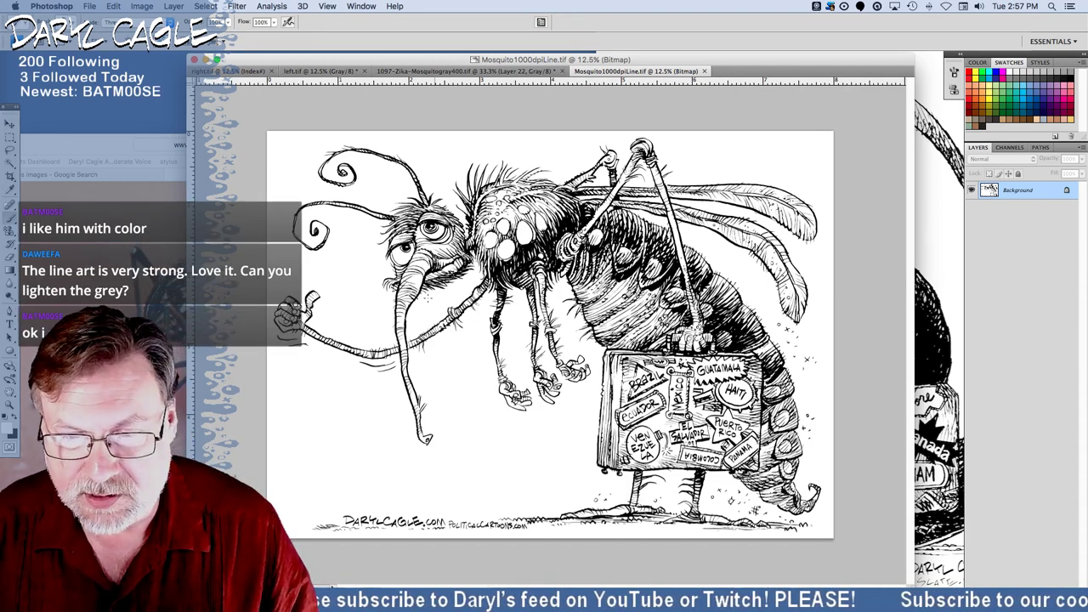
# In 1097-Zika-Mosquitogray400.tif, hide Layer 2 and toggle Layer 3 off and back on to check its shading.
pyautogui.click(489, 71)
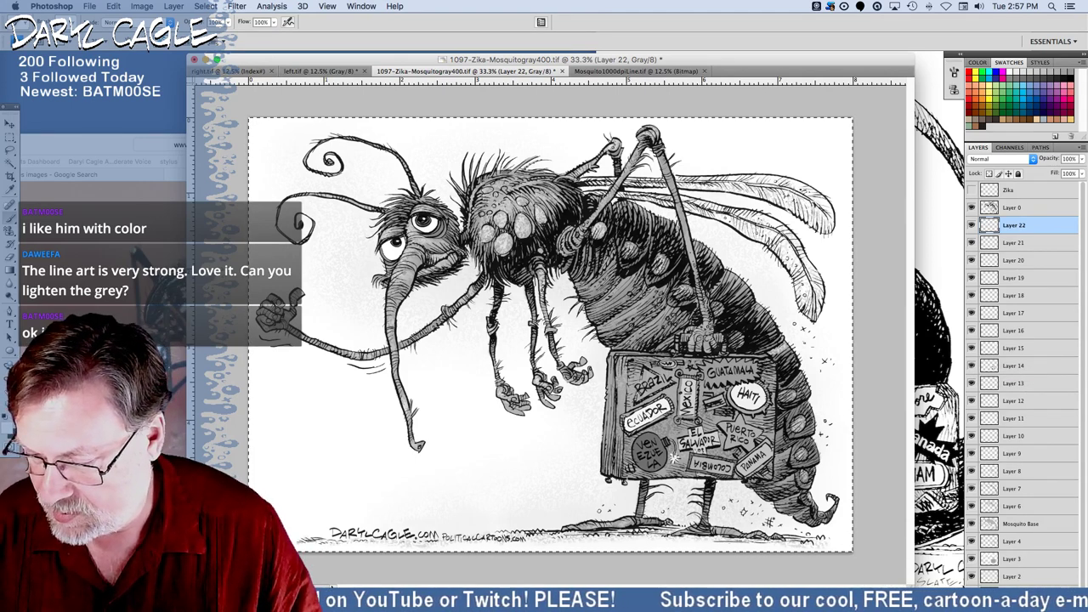
pyautogui.click(973, 578)
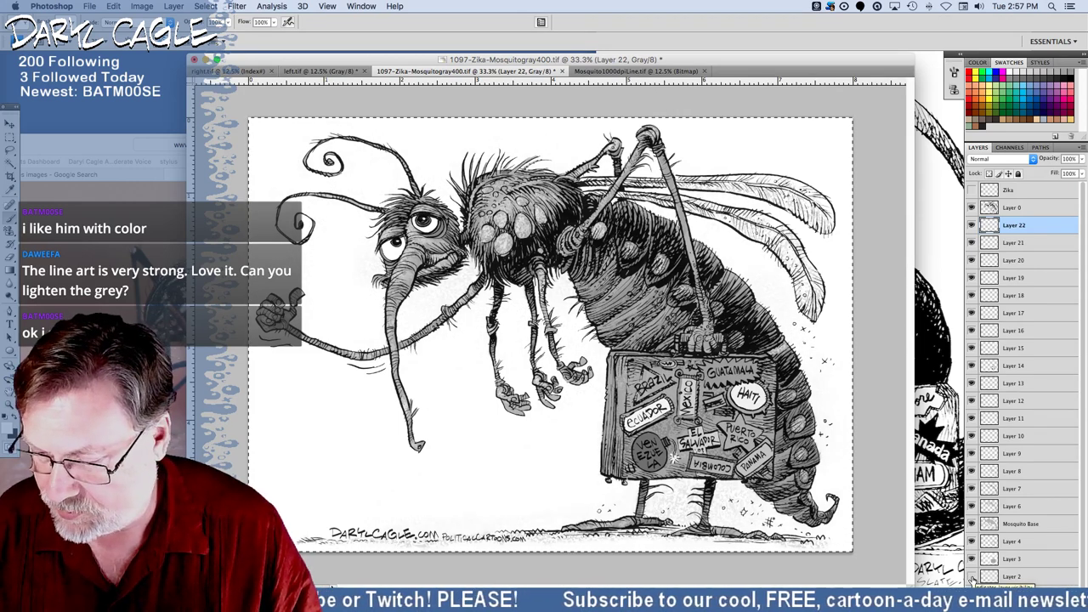
pyautogui.click(972, 561)
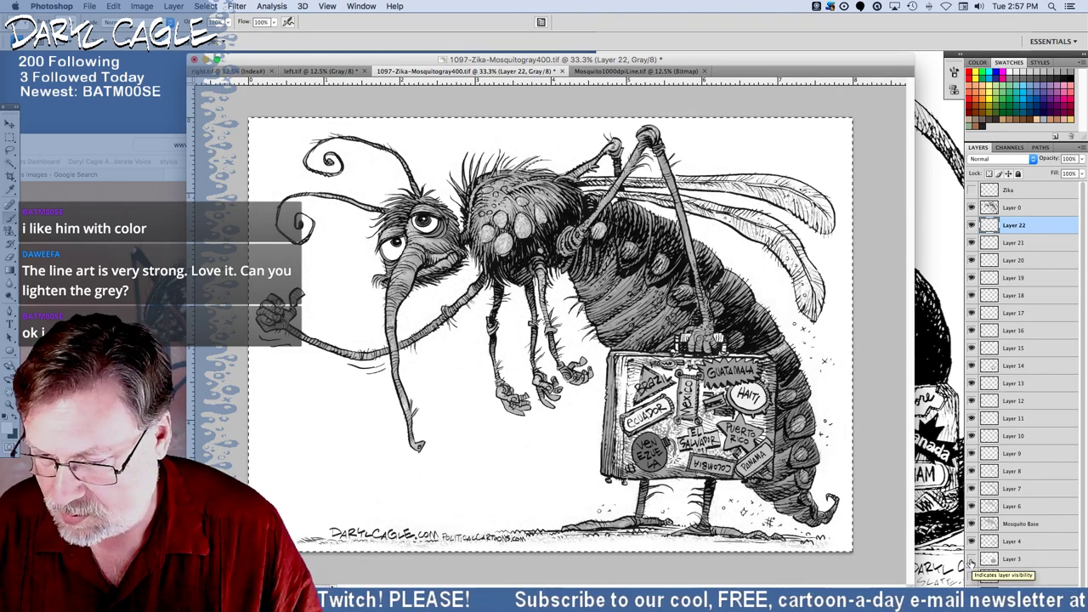
pyautogui.click(972, 560)
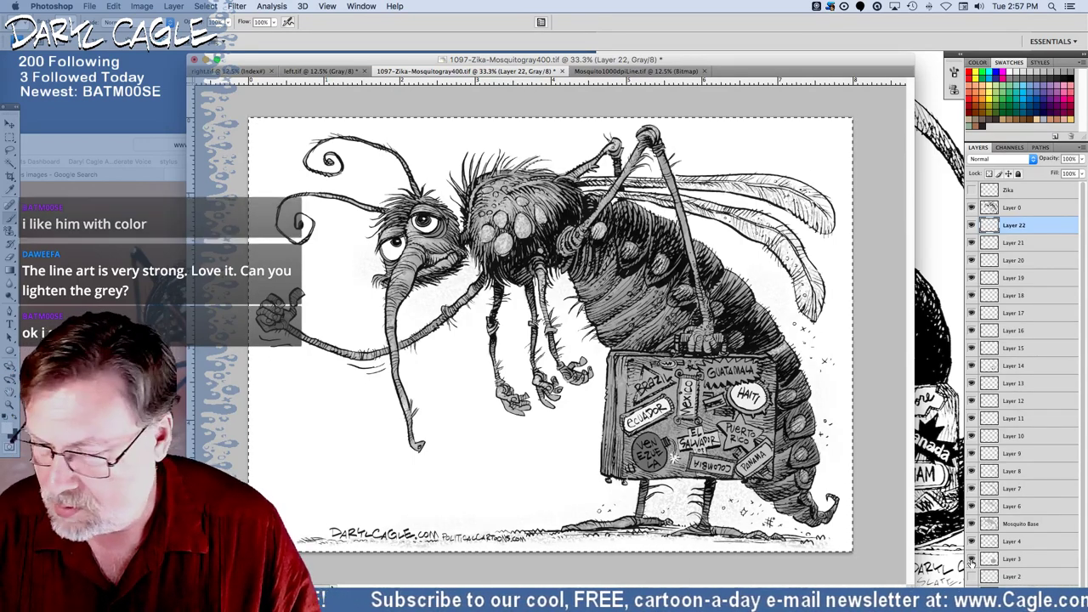
# Merge all the shading layers from Layer 3 up to Layer 22 into a single layer.
pyautogui.click(1021, 560)
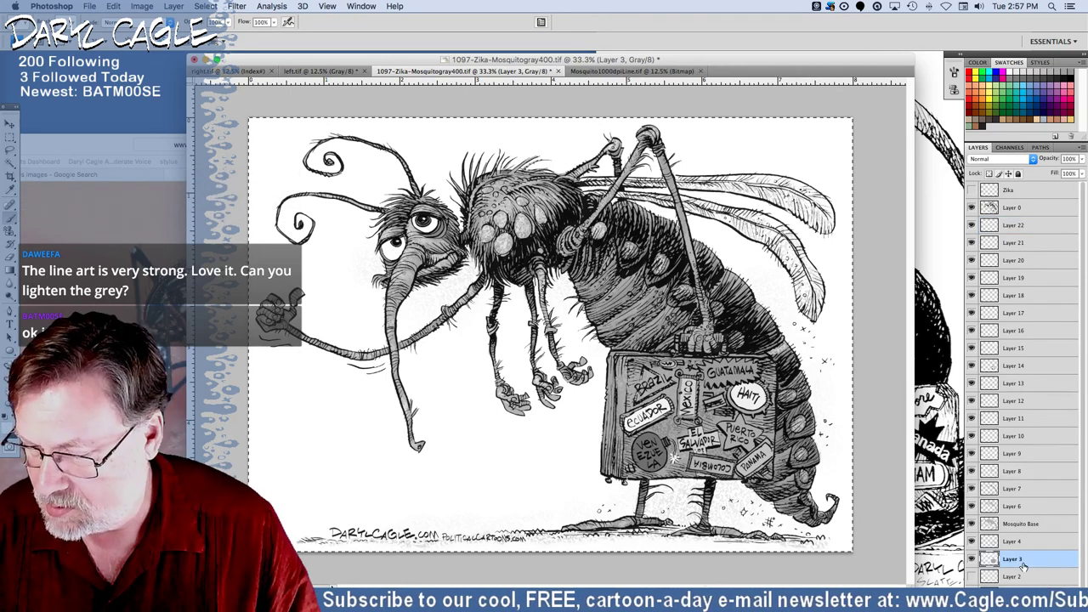
pyautogui.keyDown('shift'); pyautogui.click(1019, 227); pyautogui.keyUp('shift')
pyautogui.click(1081, 150)
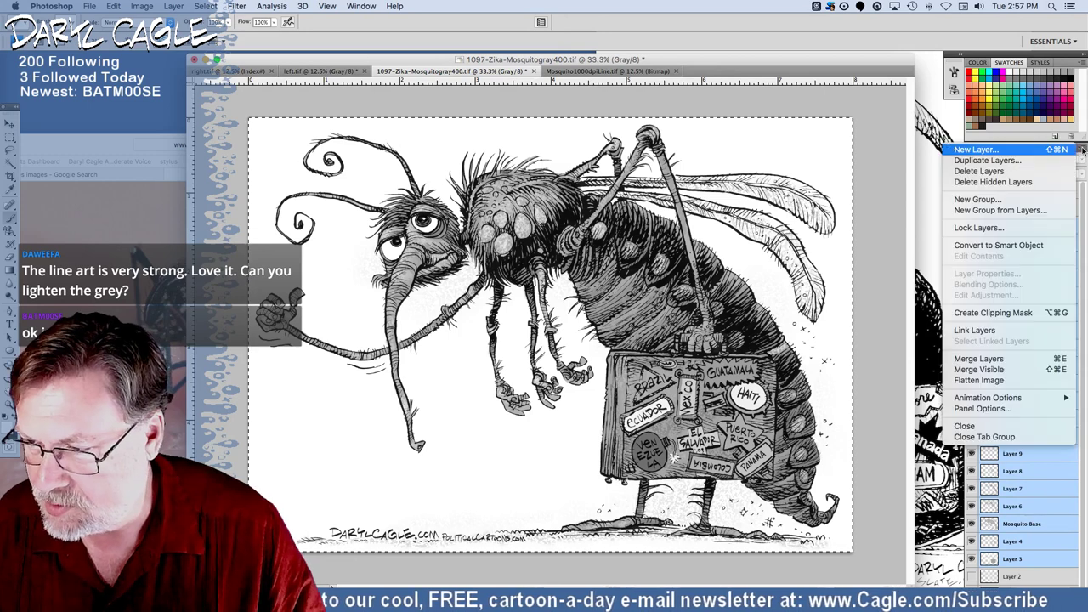
pyautogui.click(979, 359)
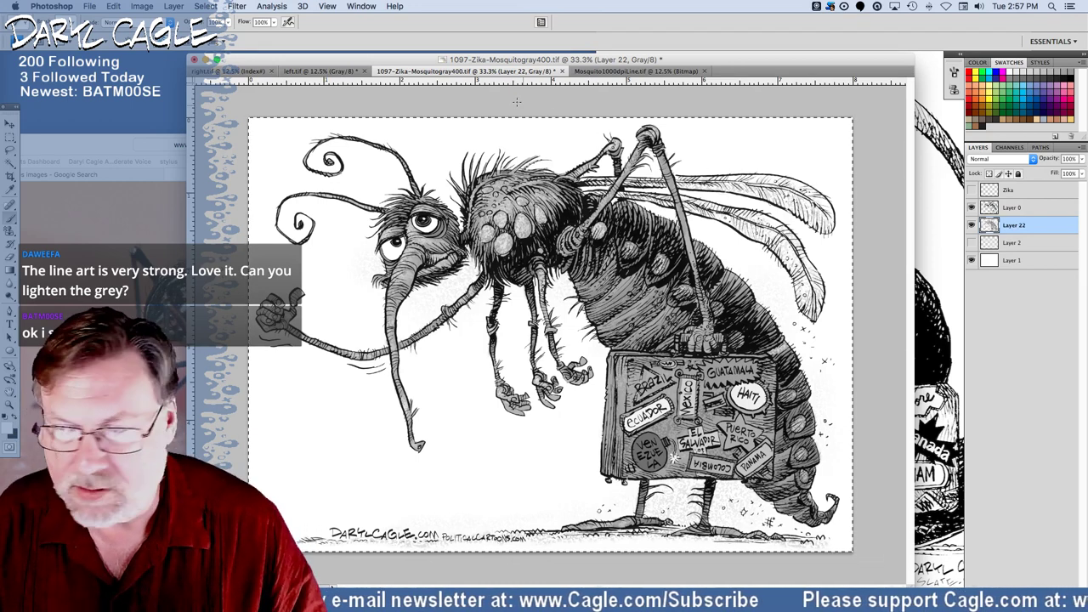
# Lighten the merged gray shading layer with Brightness/Contrast, using brightness 15 and contrast 81.
pyautogui.click(141, 6)
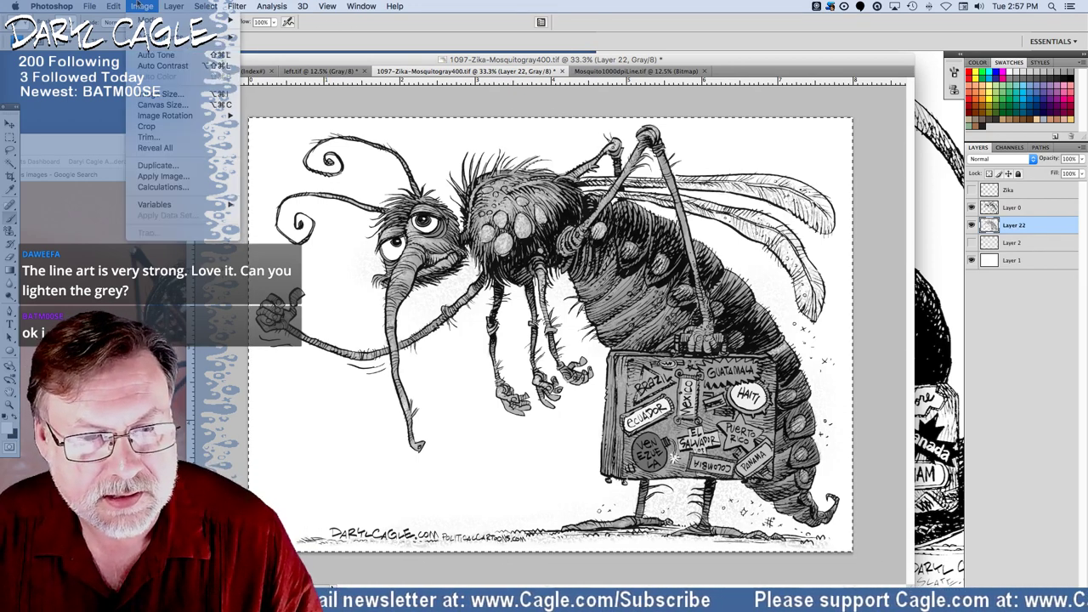
pyautogui.moveTo(195, 38)
pyautogui.click(262, 38)
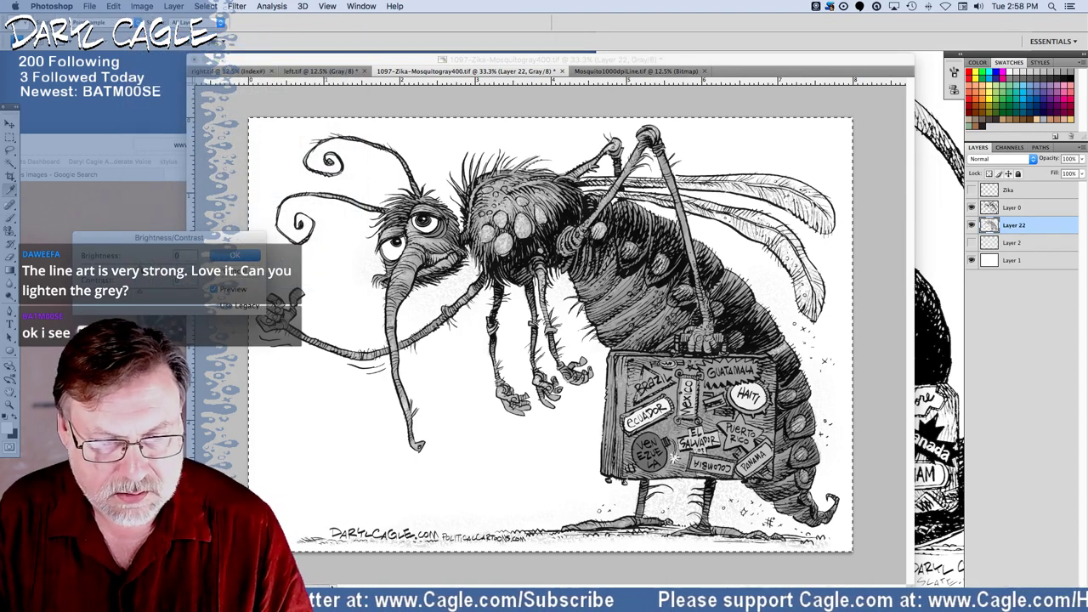
pyautogui.moveTo(141, 267); pyautogui.dragTo(151, 267)
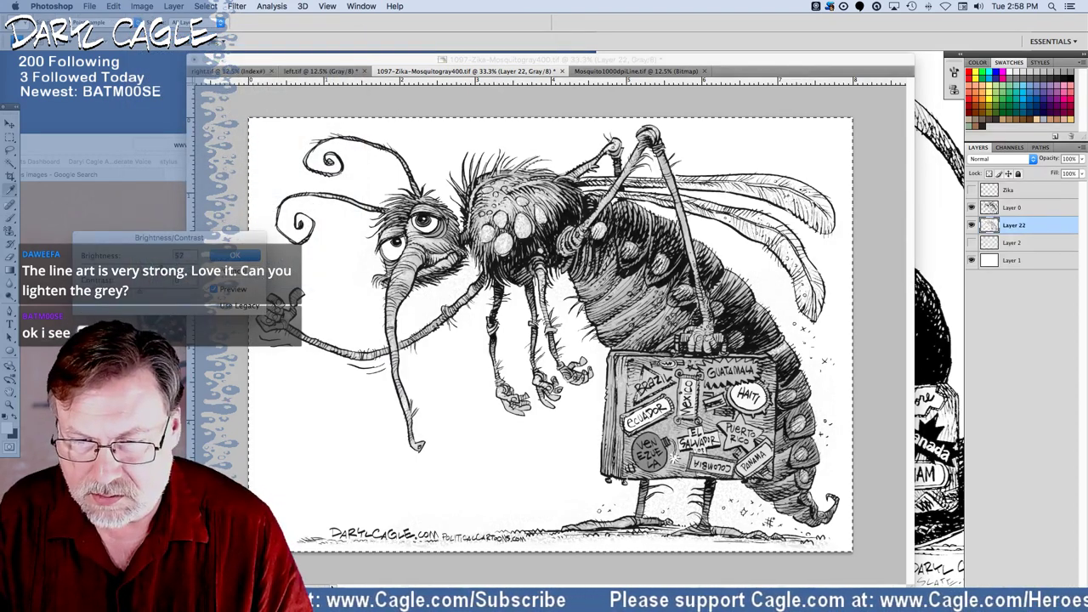
pyautogui.hotkey('shift', 'Up')
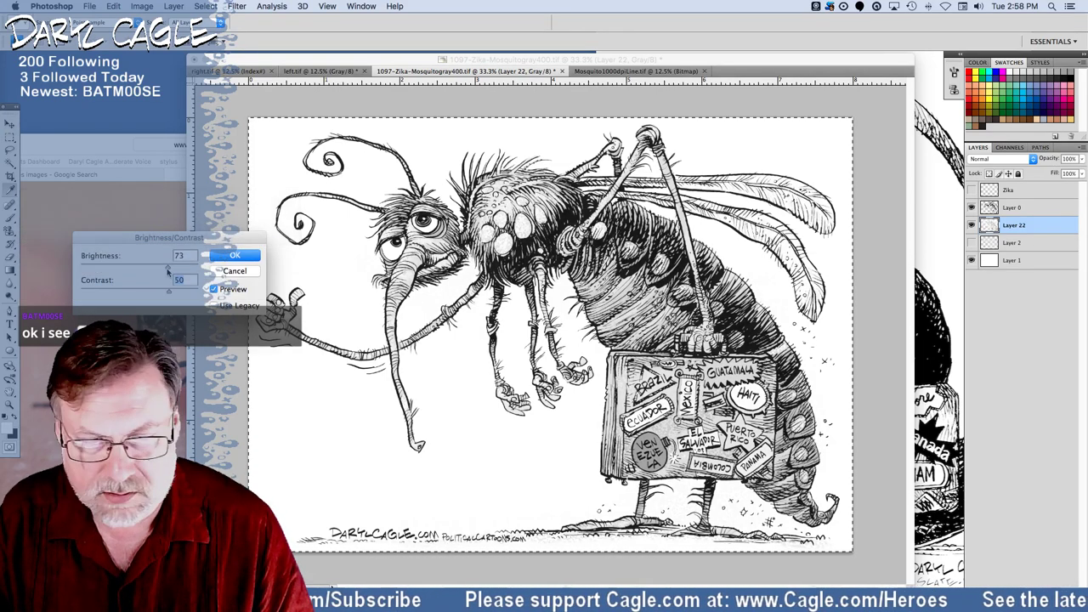
pyautogui.moveTo(167, 270); pyautogui.dragTo(154, 270)
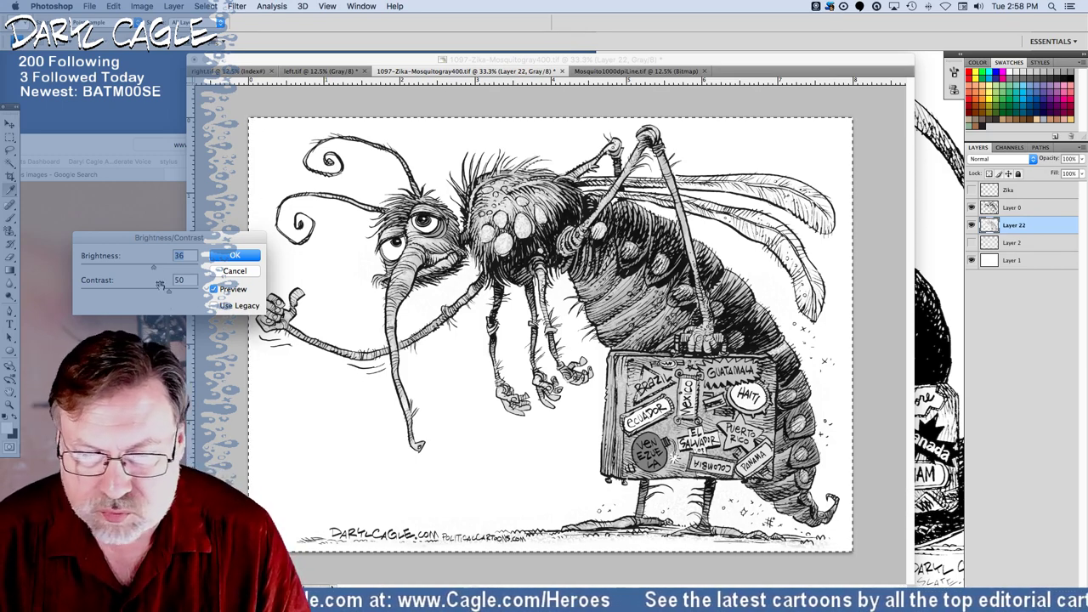
pyautogui.moveTo(169, 293); pyautogui.dragTo(145, 269)
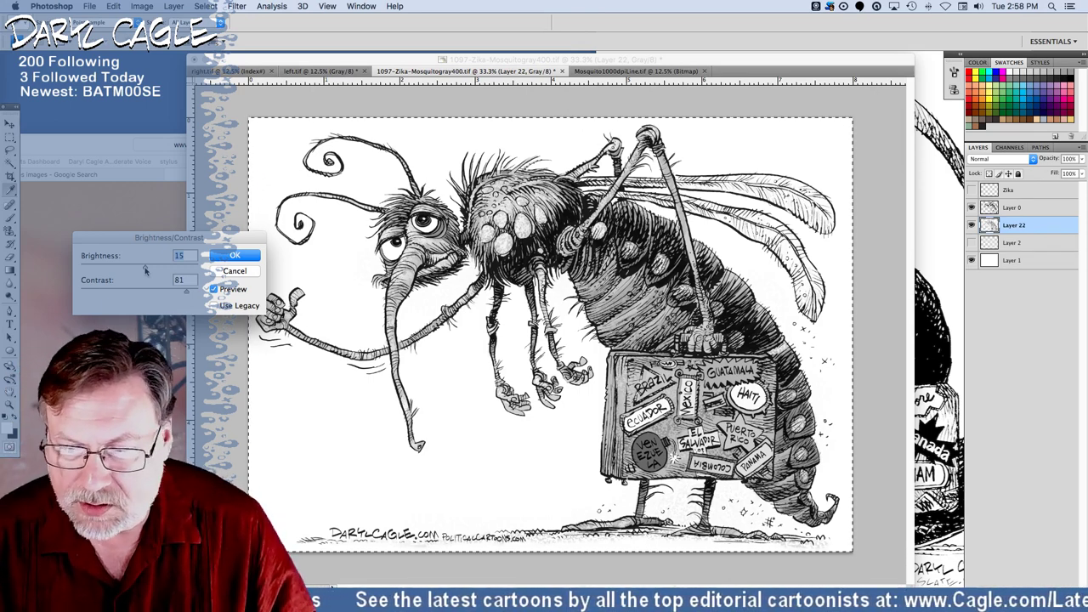
pyautogui.click(235, 256)
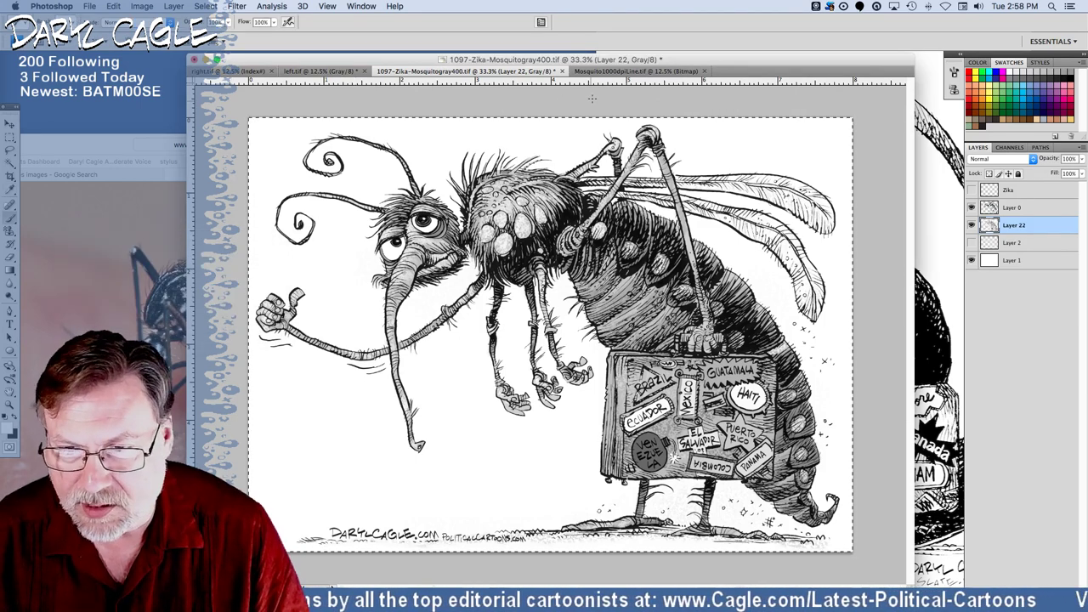
# Compare the 1000 dpi line art in Mosquito1000dpiLine.tif with the shaded 1097-Zika-Mosquitogray400.tif.
pyautogui.click(609, 71)
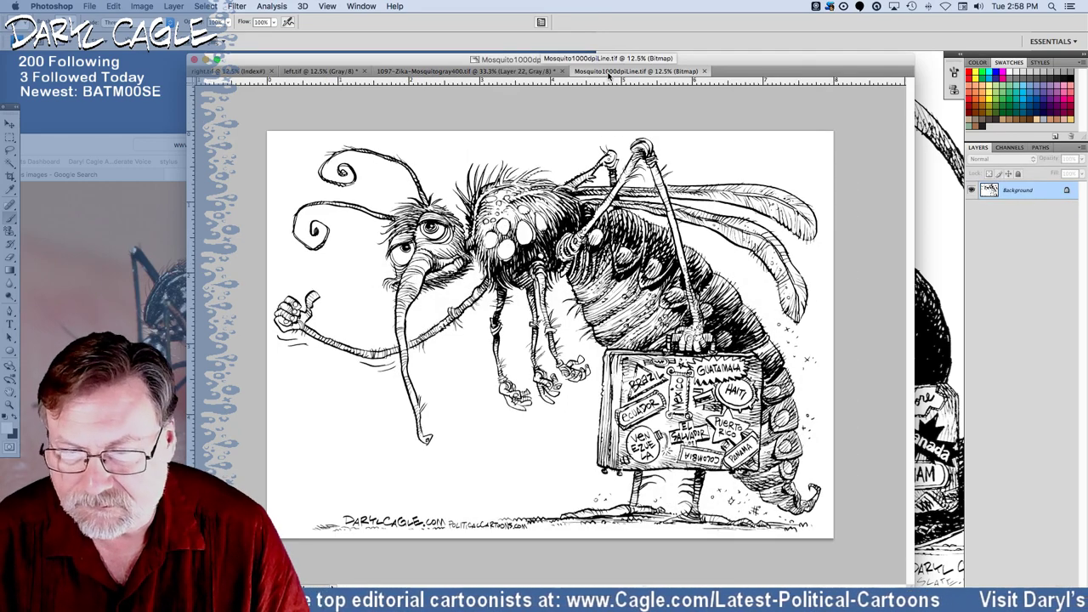
pyautogui.click(543, 72)
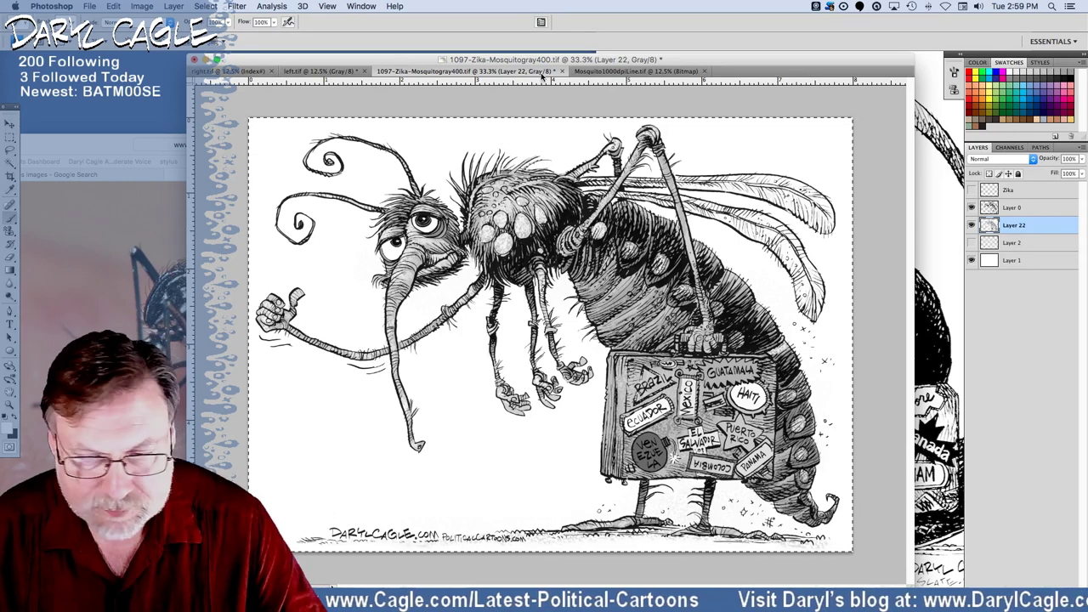
pyautogui.click(602, 73)
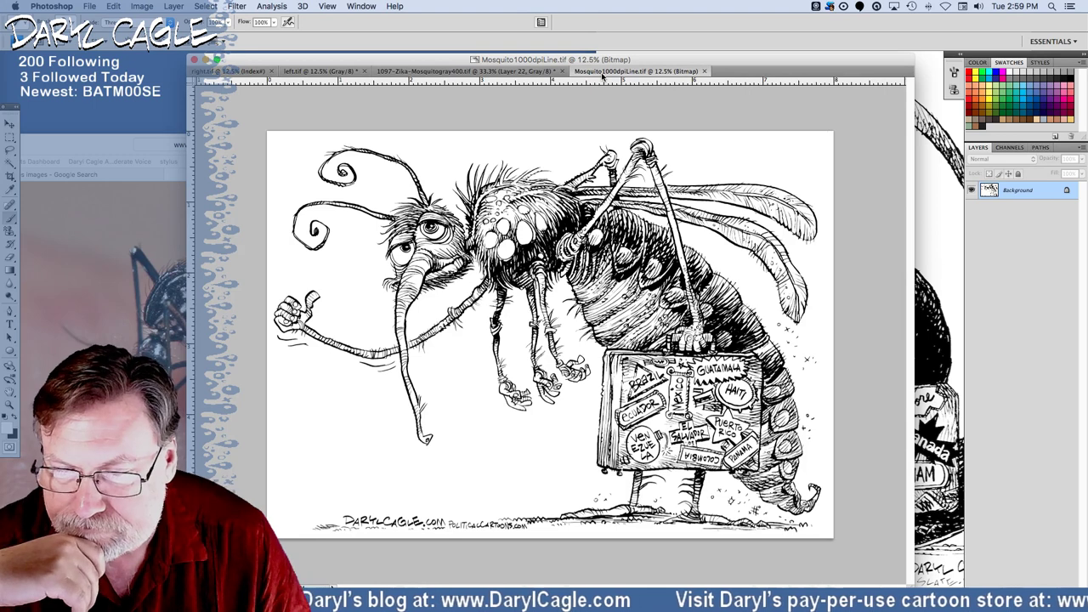
pyautogui.click(531, 75)
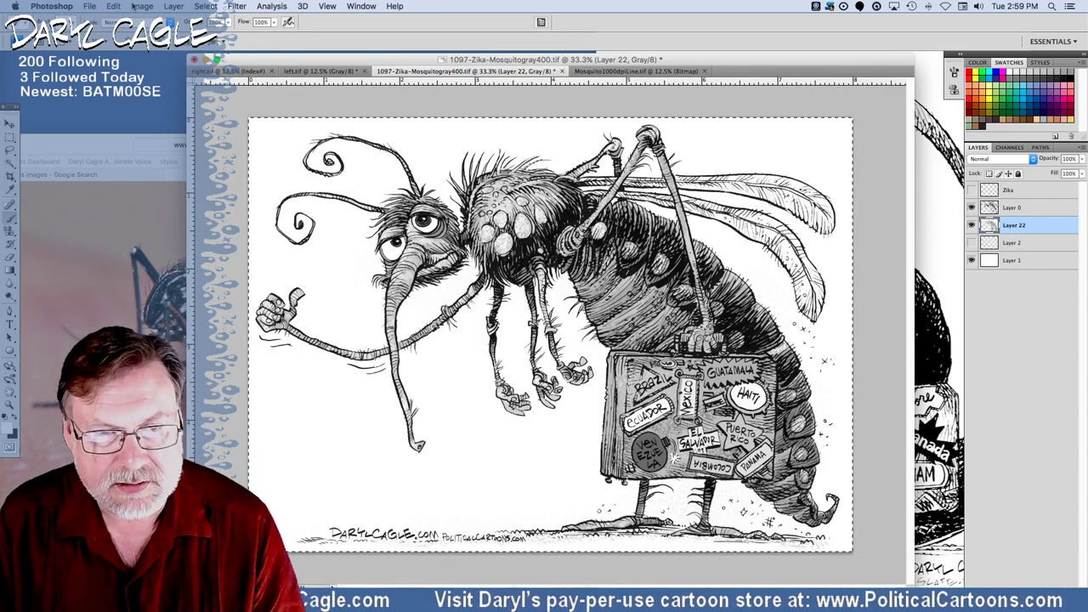
# Lighten the Layer 22 gray shading again with Brightness/Contrast, using brightness 16 and contrast 39.
pyautogui.click(134, 6)
pyautogui.moveTo(204, 37)
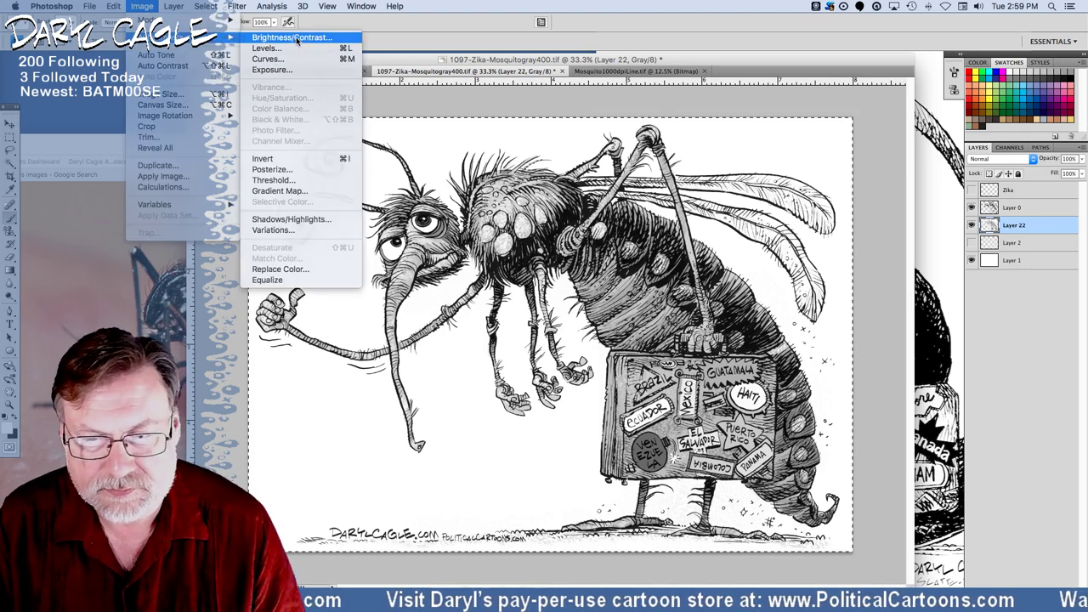
pyautogui.click(291, 37)
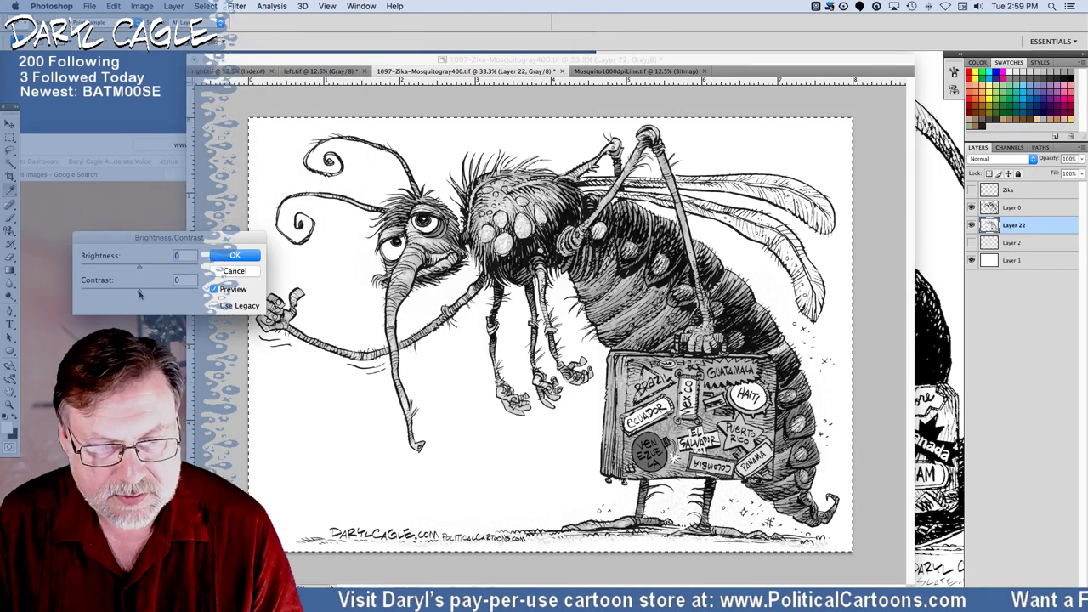
pyautogui.moveTo(139, 291); pyautogui.dragTo(164, 293)
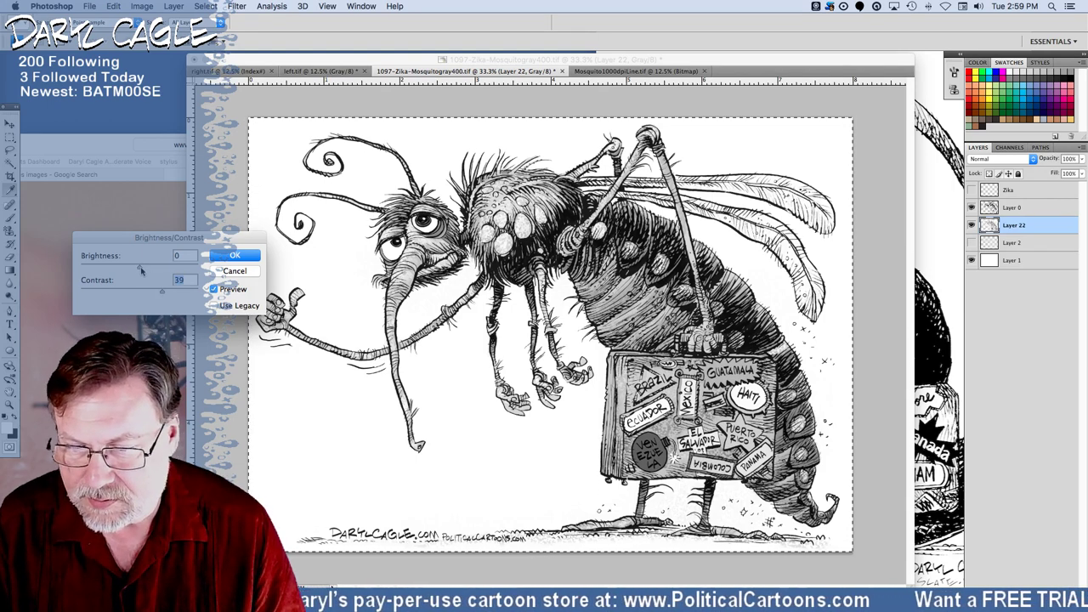
pyautogui.moveTo(141, 270); pyautogui.dragTo(145, 270)
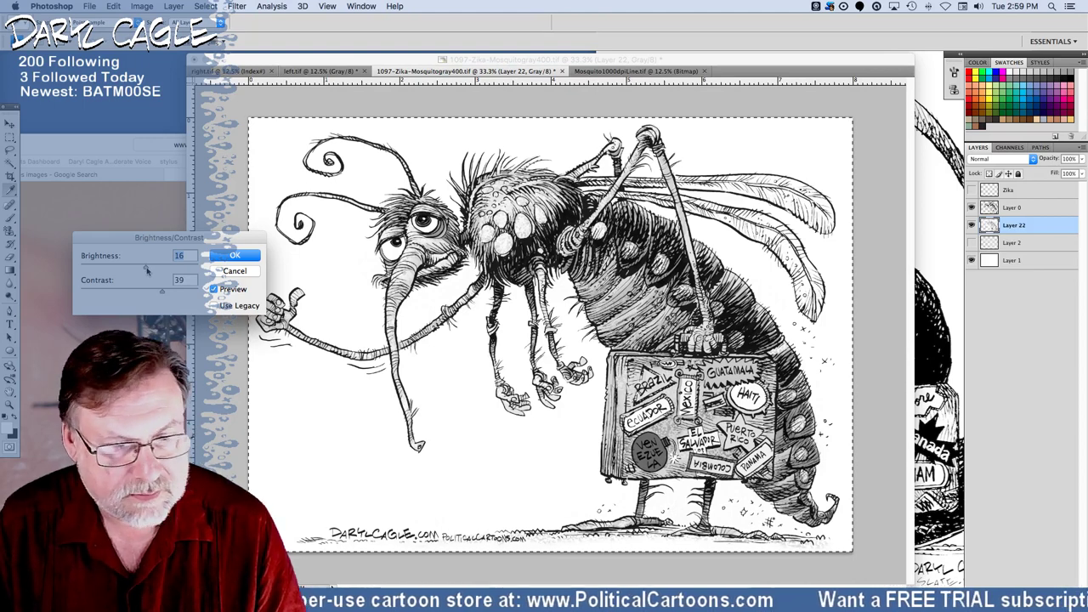
pyautogui.click(235, 256)
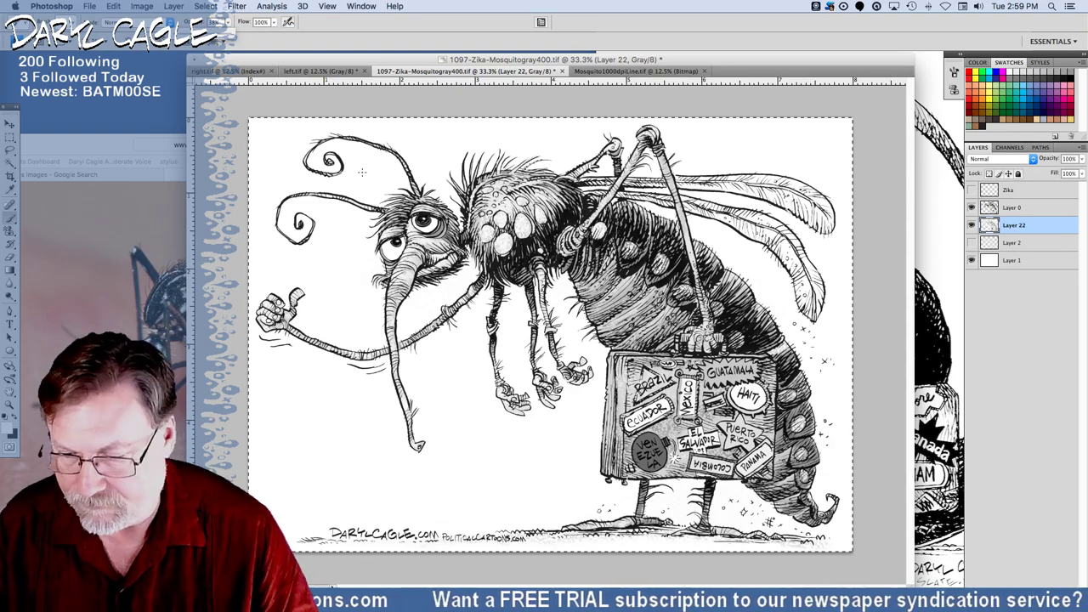
# Touch up the shading of the Puerto Rico and Brazil stickers on the suitcase with the Brush tool on Layer 22.
pyautogui.press('super+equal')
pyautogui.press('super+equal')
pyautogui.press('super+equal')
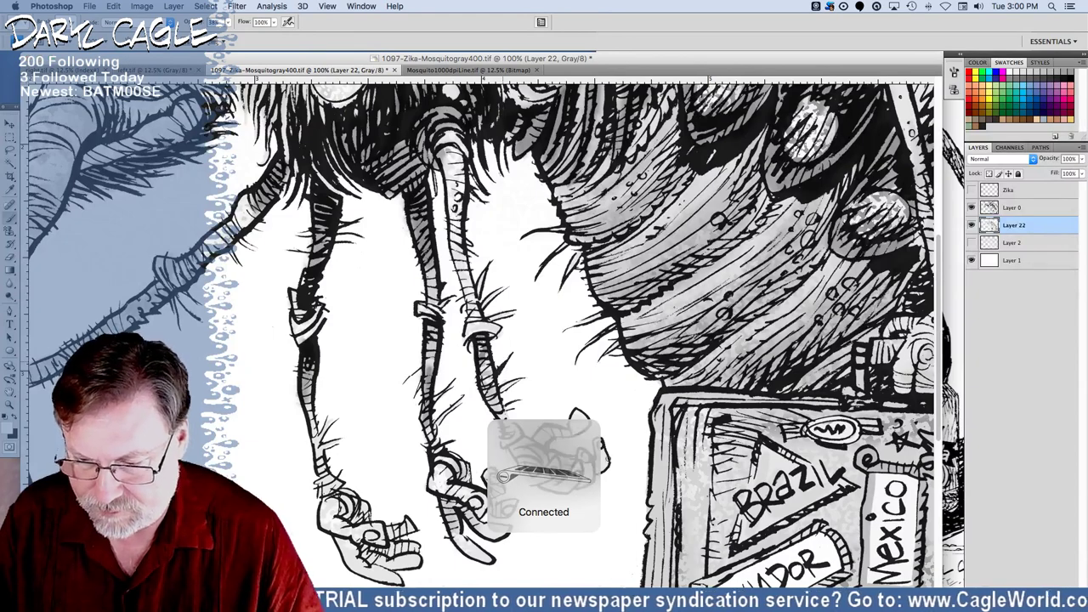
pyautogui.moveTo(619, 460); pyautogui.dragTo(241, 252)
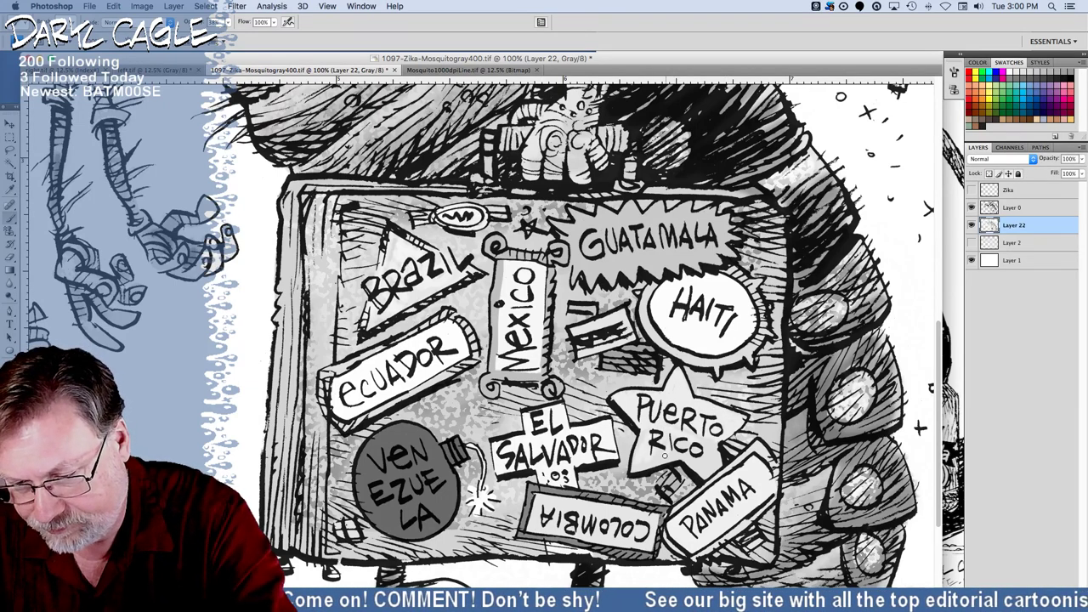
pyautogui.moveTo(680, 447)
pyautogui.mouseDown()
pyautogui.moveTo(698, 469)
pyautogui.moveTo(717, 450)
pyautogui.mouseUp()
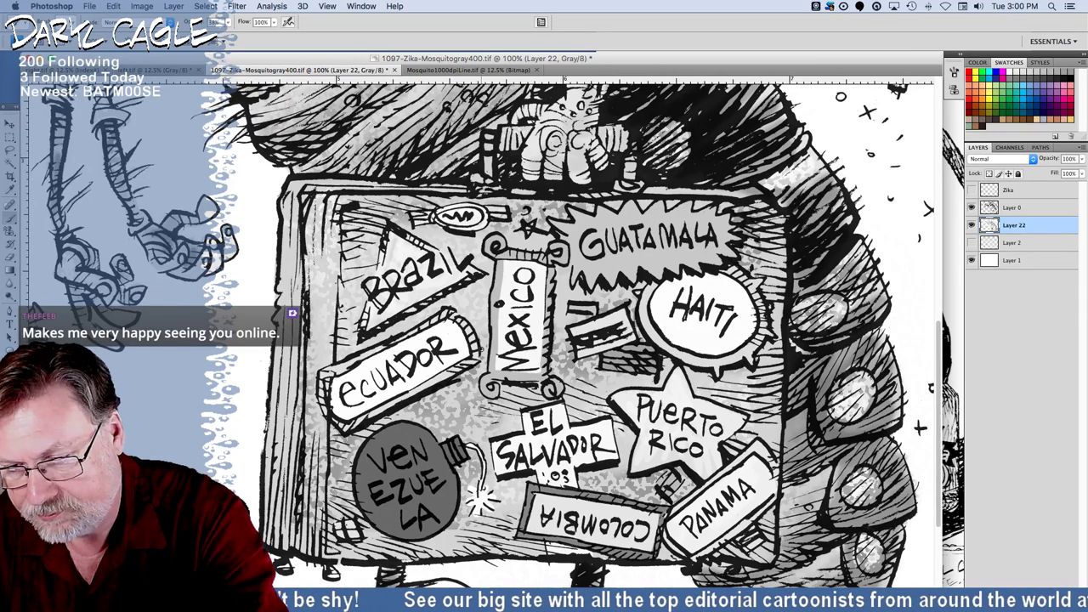
pyautogui.click(382, 293)
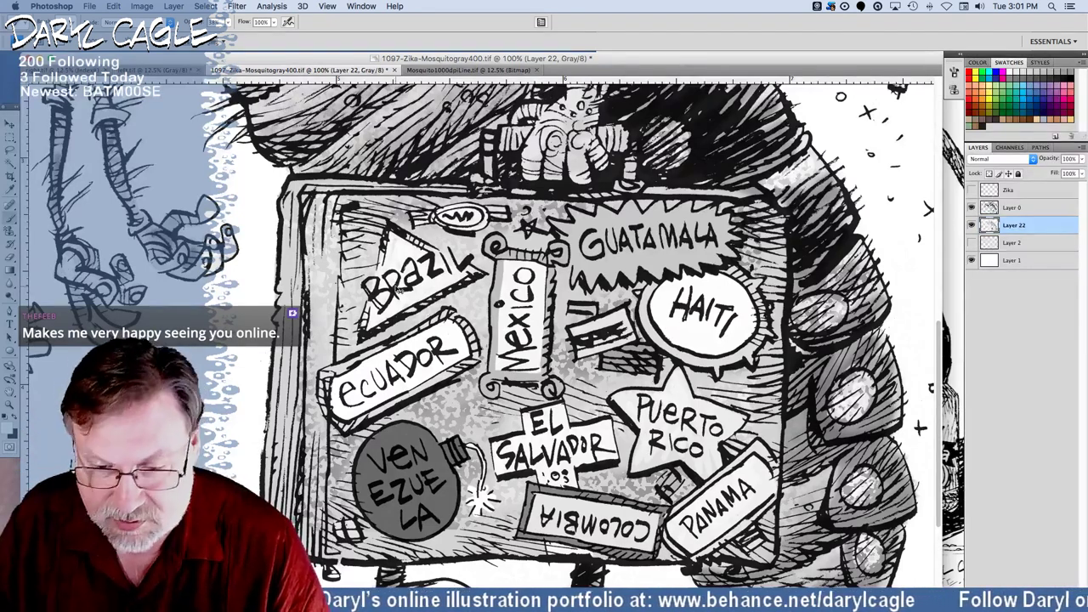
# Add texture to the mosquito's wings on Layer 22 with the Pattern Stamp tool.
pyautogui.press('super+minus')
pyautogui.press('super+minus')
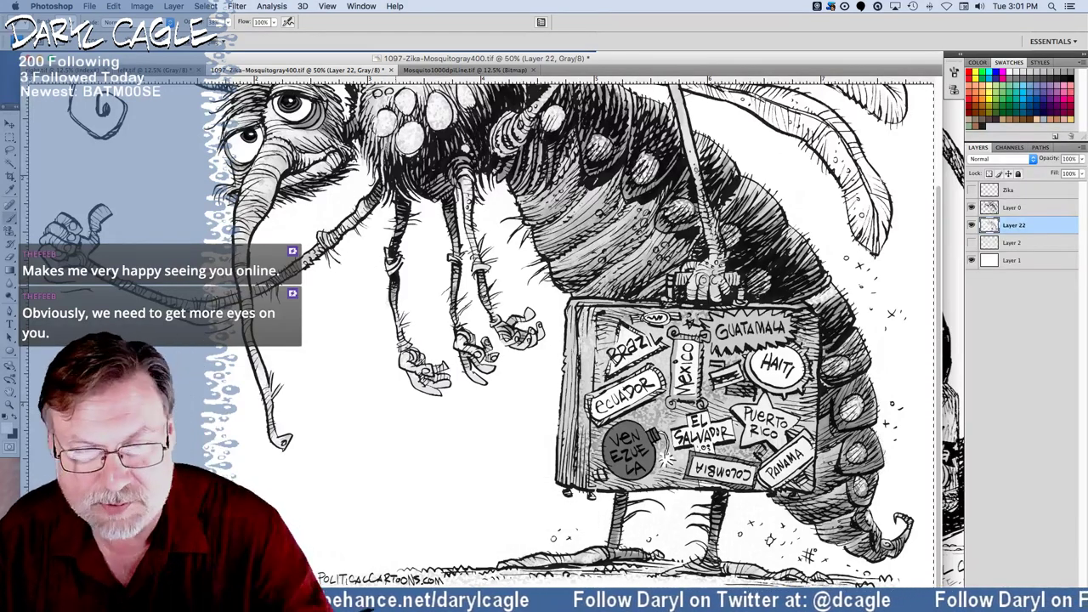
pyautogui.moveTo(186, 57); pyautogui.dragTo(207, 59)
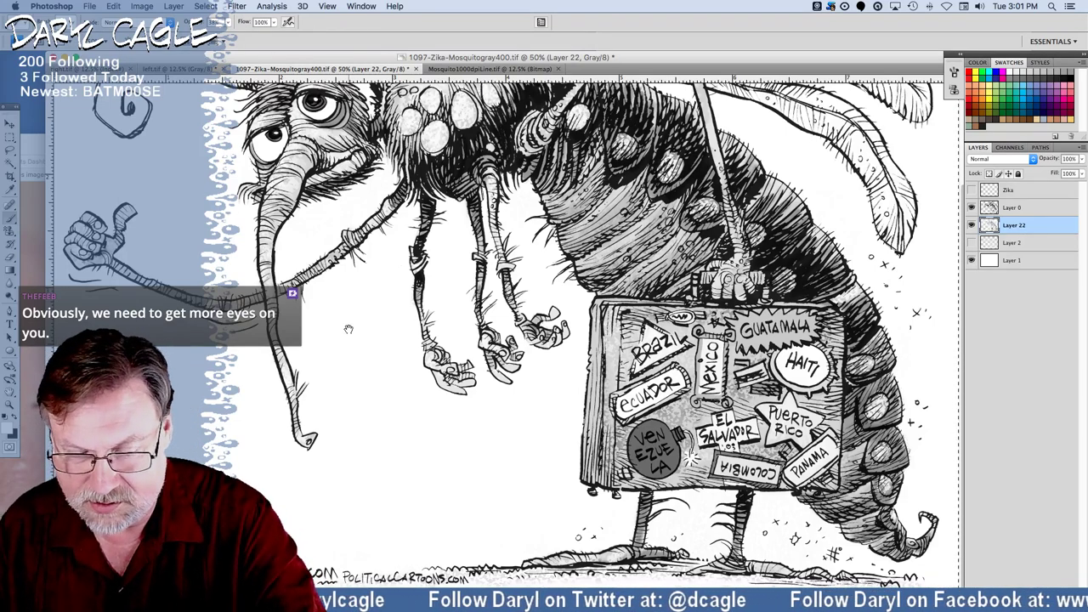
pyautogui.moveTo(348, 329); pyautogui.dragTo(358, 463)
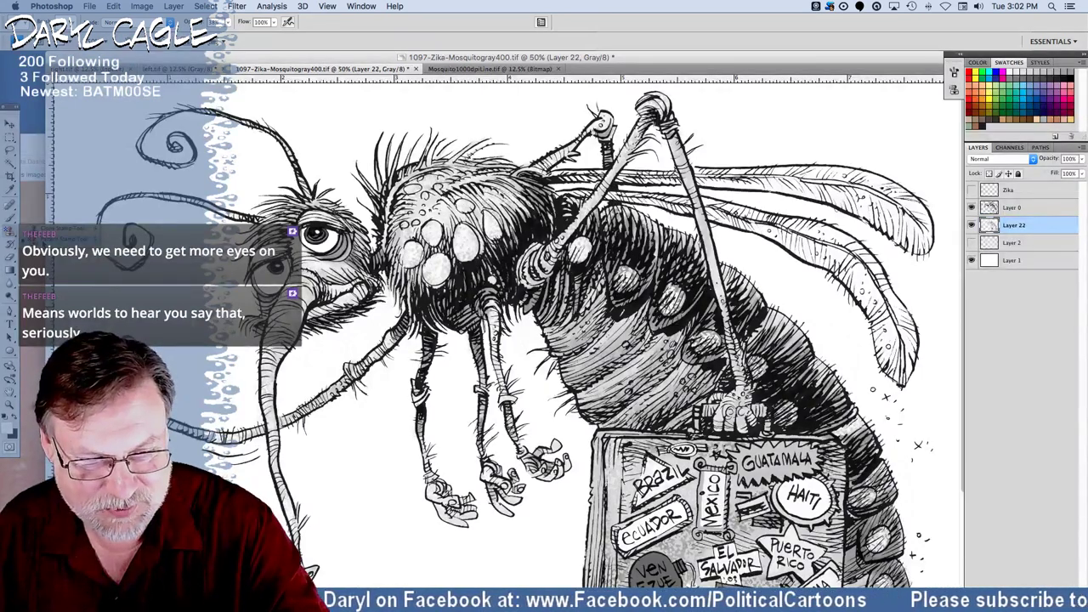
pyautogui.press('s')
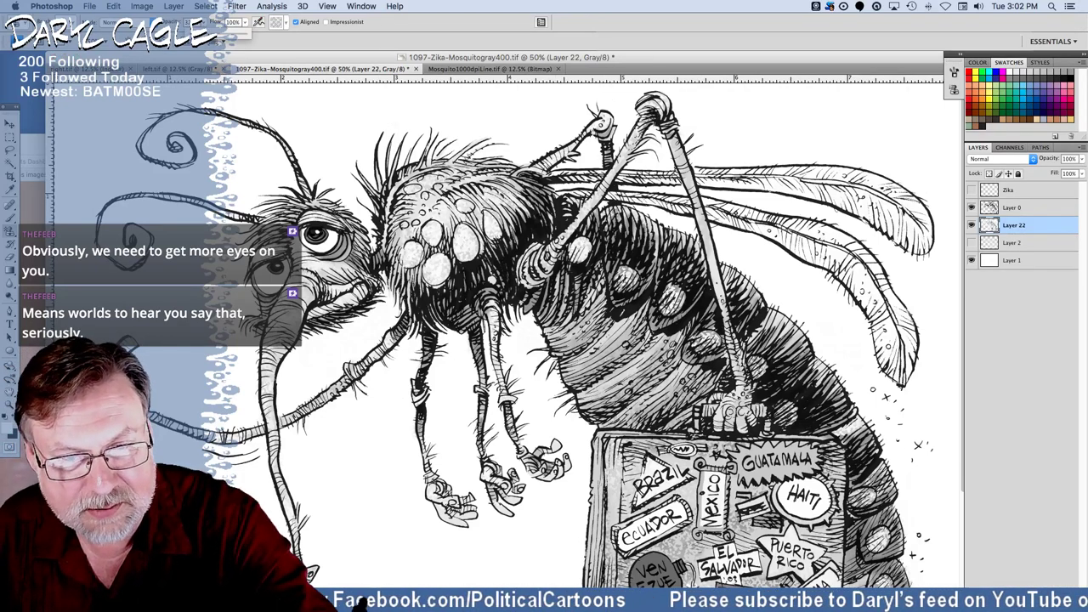
pyautogui.moveTo(878, 332)
pyautogui.mouseDown()
pyautogui.moveTo(882, 349)
pyautogui.moveTo(905, 347)
pyautogui.moveTo(916, 329)
pyautogui.moveTo(900, 307)
pyautogui.moveTo(859, 298)
pyautogui.moveTo(842, 272)
pyautogui.moveTo(709, 184)
pyautogui.mouseUp()
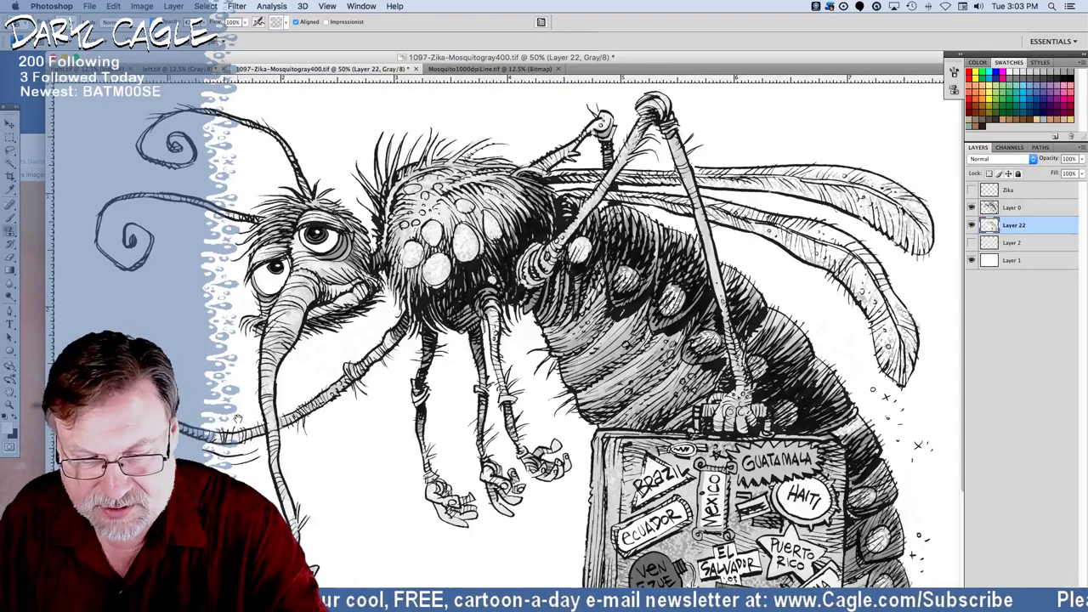
# Add a new layer named Layer 23 directly above Layer 2, in Normal mode at 100% opacity.
pyautogui.press('super+minus')
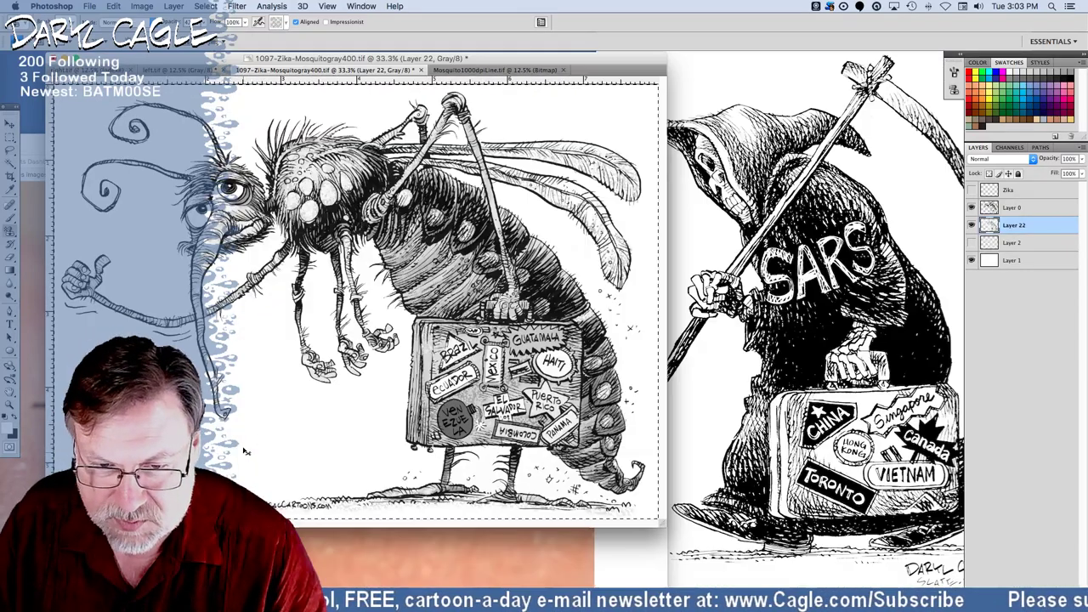
pyautogui.moveTo(202, 64); pyautogui.dragTo(432, 95)
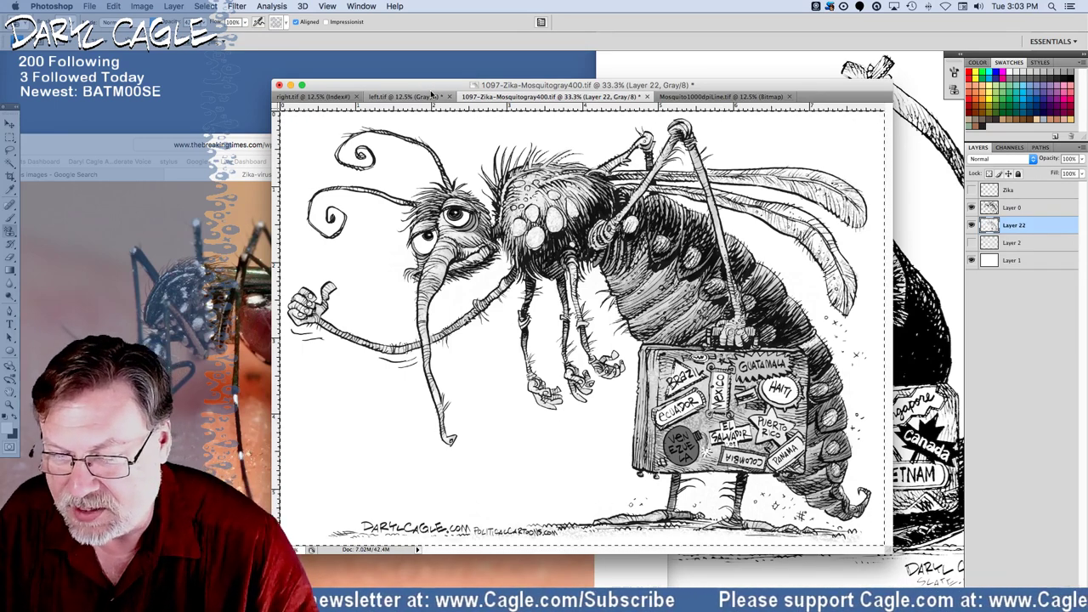
pyautogui.click(1009, 242)
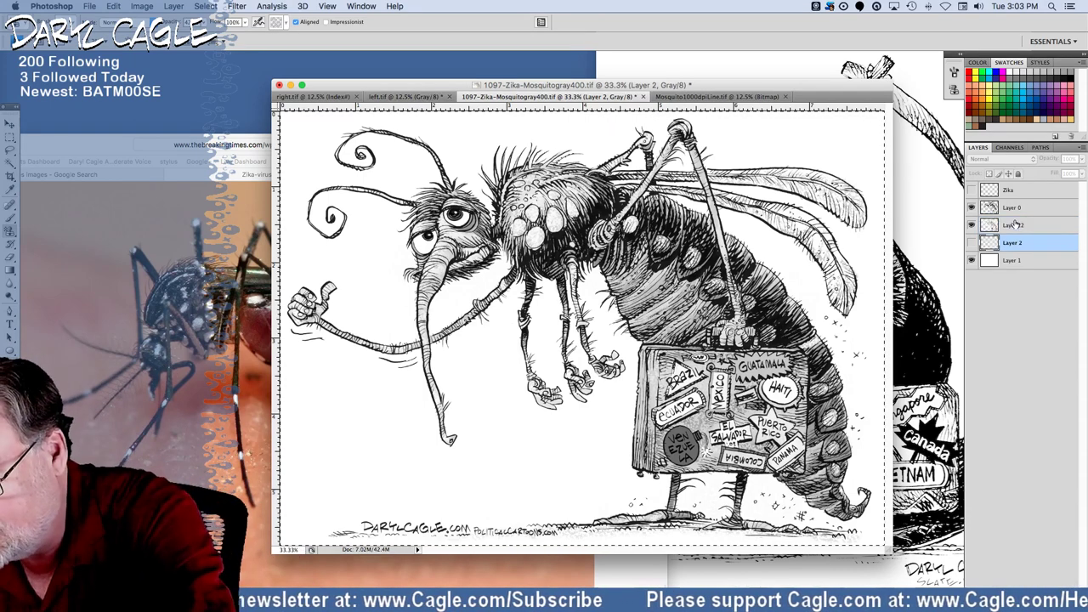
pyautogui.click(1081, 148)
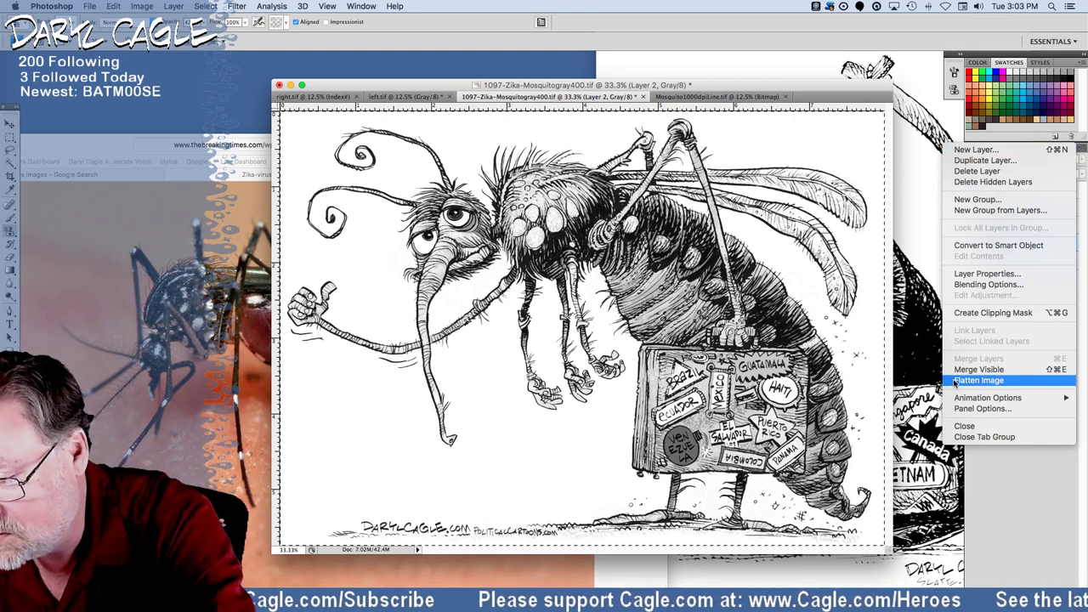
pyautogui.click(970, 150)
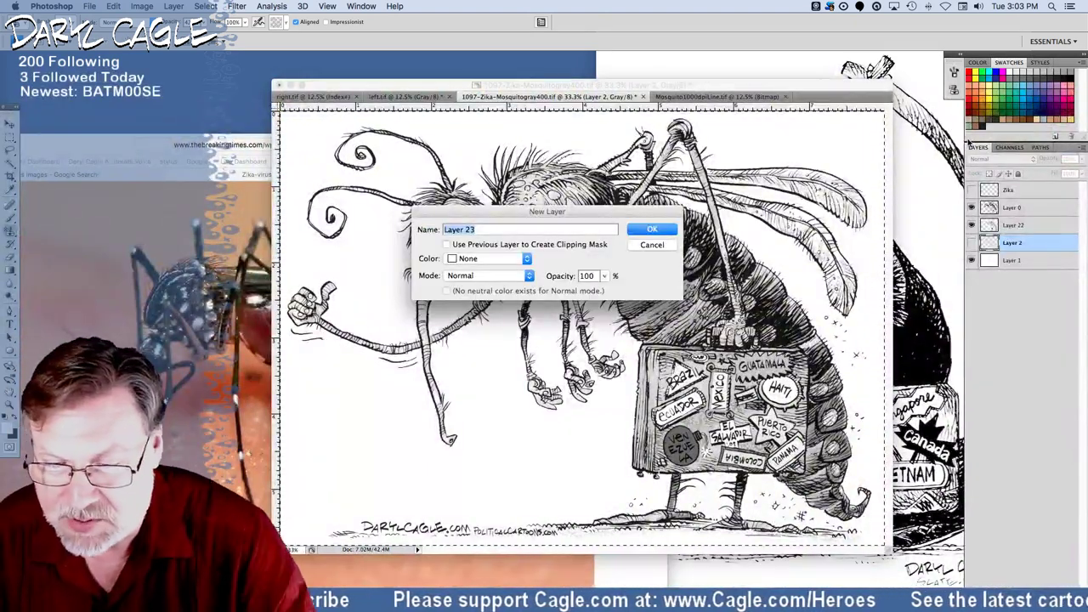
pyautogui.click(649, 232)
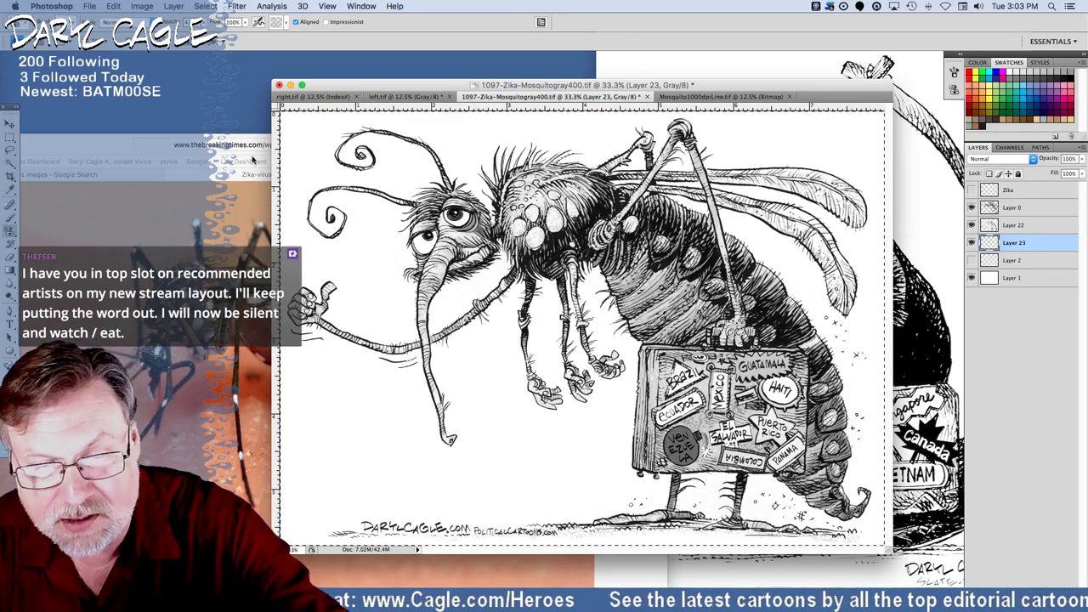
# Stamp faint pattern texture into the background around the mosquito on Layer 23, and briefly show the Zika layer to check it.
pyautogui.click(70, 23)
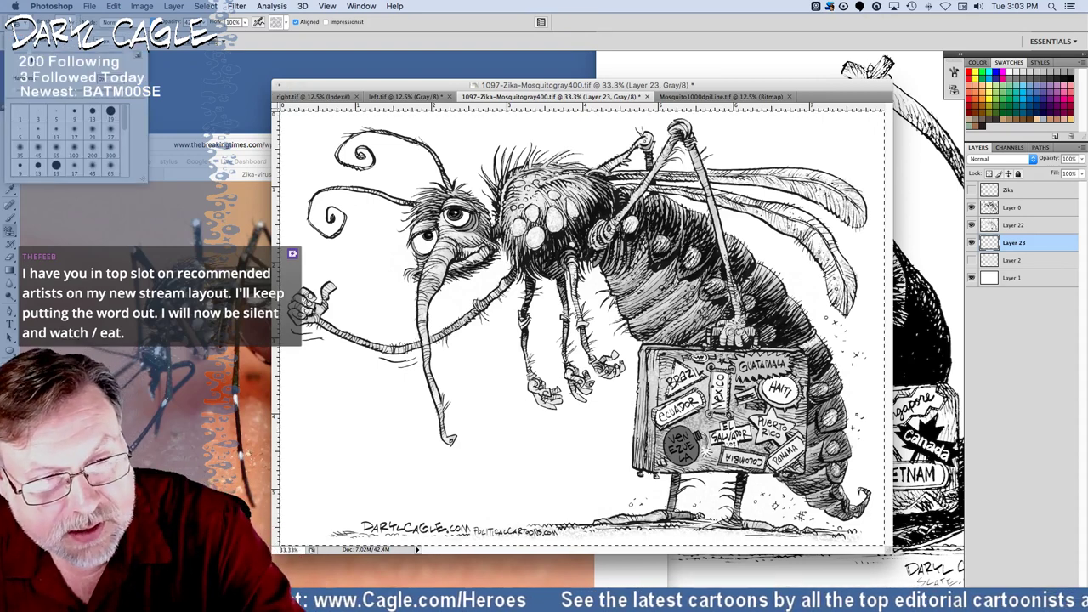
pyautogui.click(204, 24)
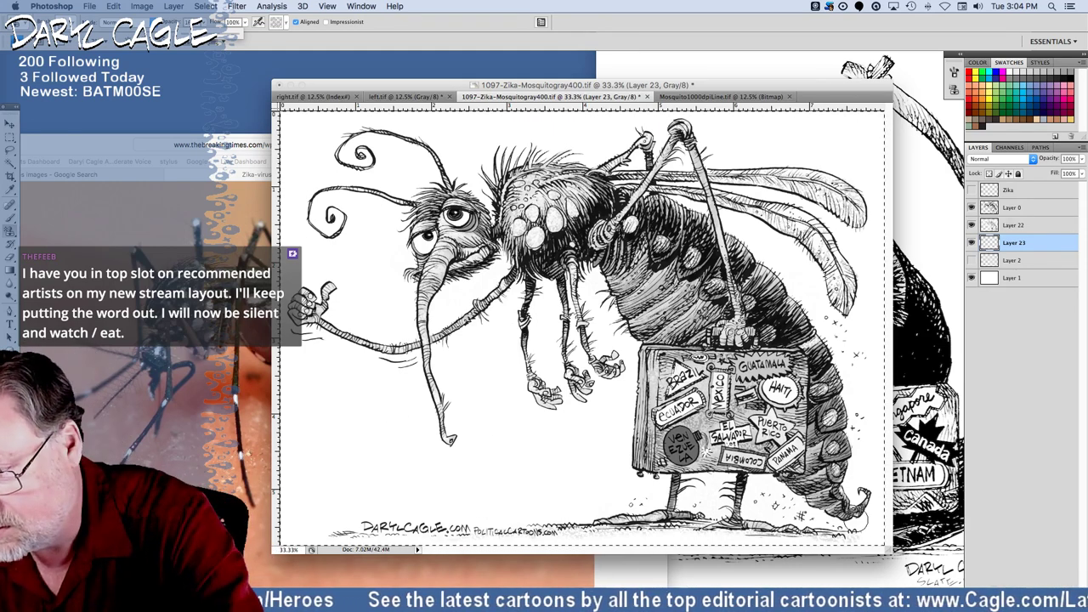
pyautogui.click(856, 523)
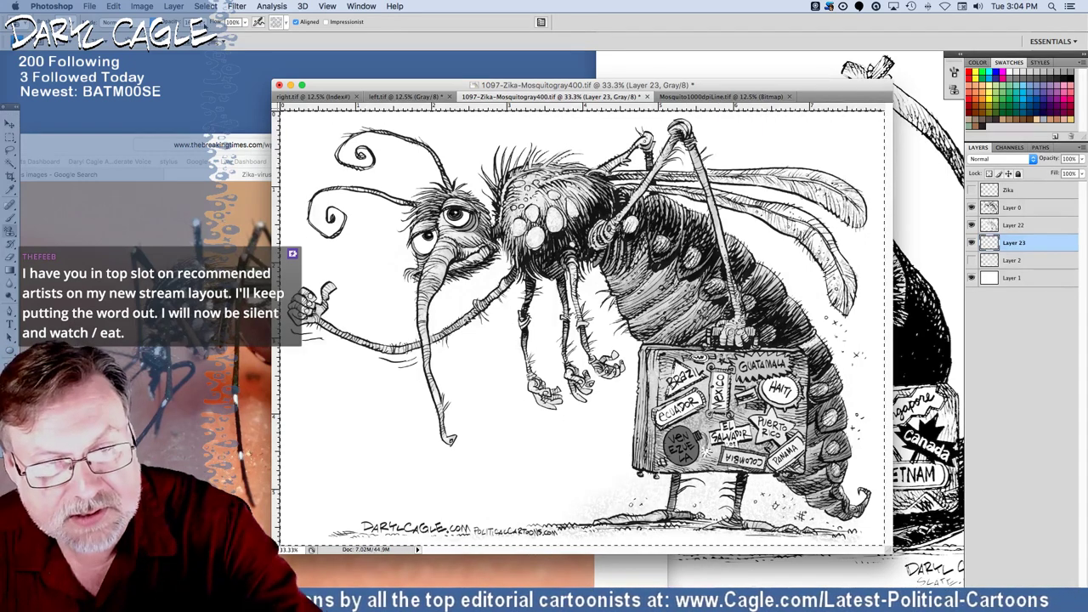
pyautogui.click(204, 24)
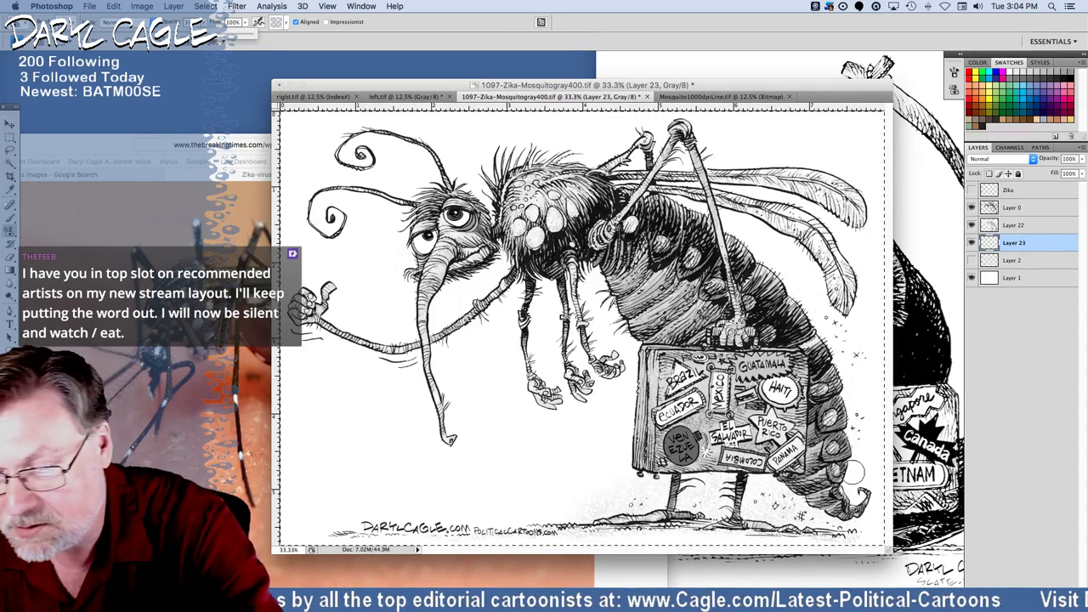
pyautogui.click(300, 81)
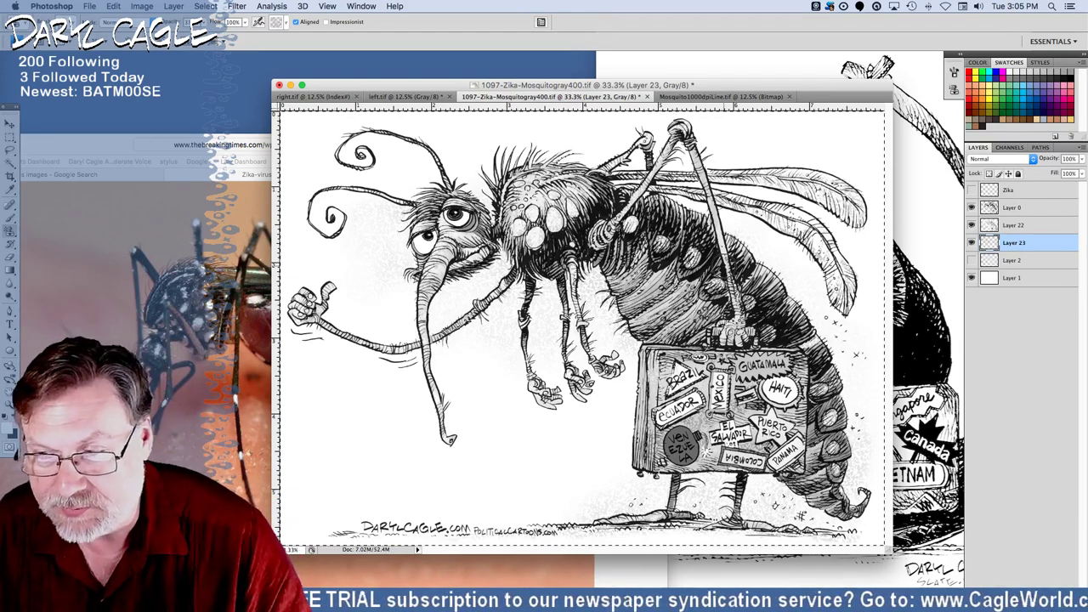
pyautogui.click(972, 190)
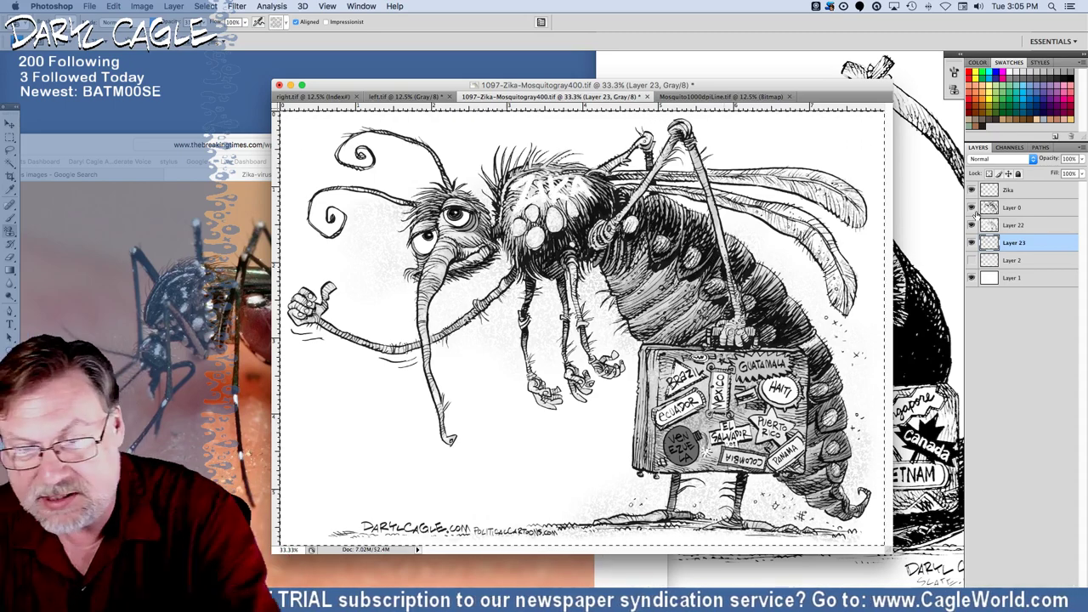
pyautogui.click(972, 190)
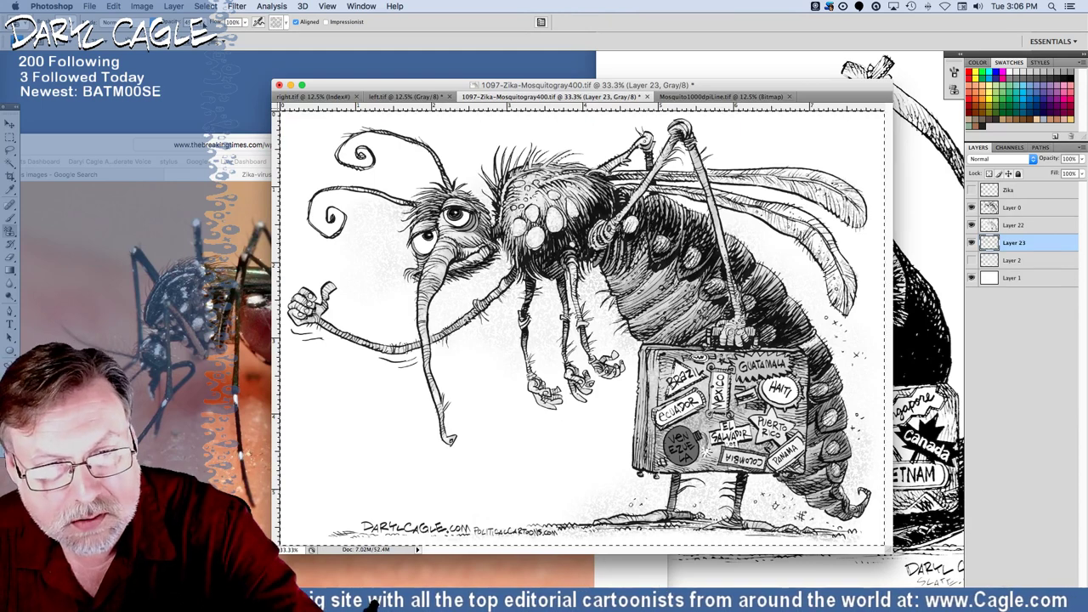
# Adjust the Pattern Stamp opacity and add more background texture between the wings and the abdomen, then save the file.
pyautogui.click(203, 23)
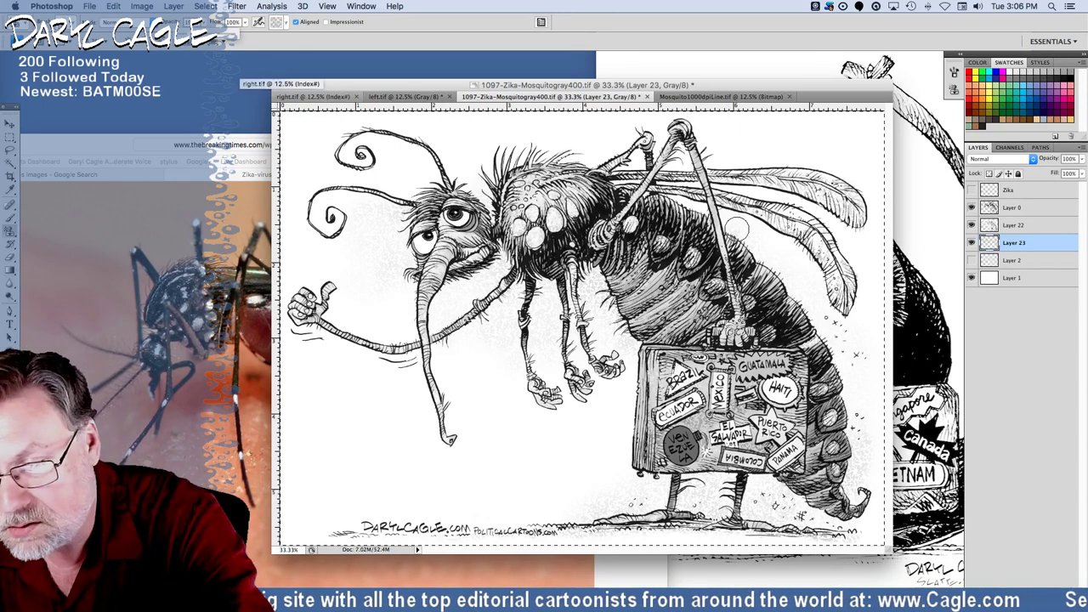
pyautogui.click(733, 225)
pyautogui.moveTo(701, 206)
pyautogui.mouseDown()
pyautogui.moveTo(667, 194)
pyautogui.moveTo(660, 177)
pyautogui.moveTo(701, 222)
pyautogui.mouseUp()
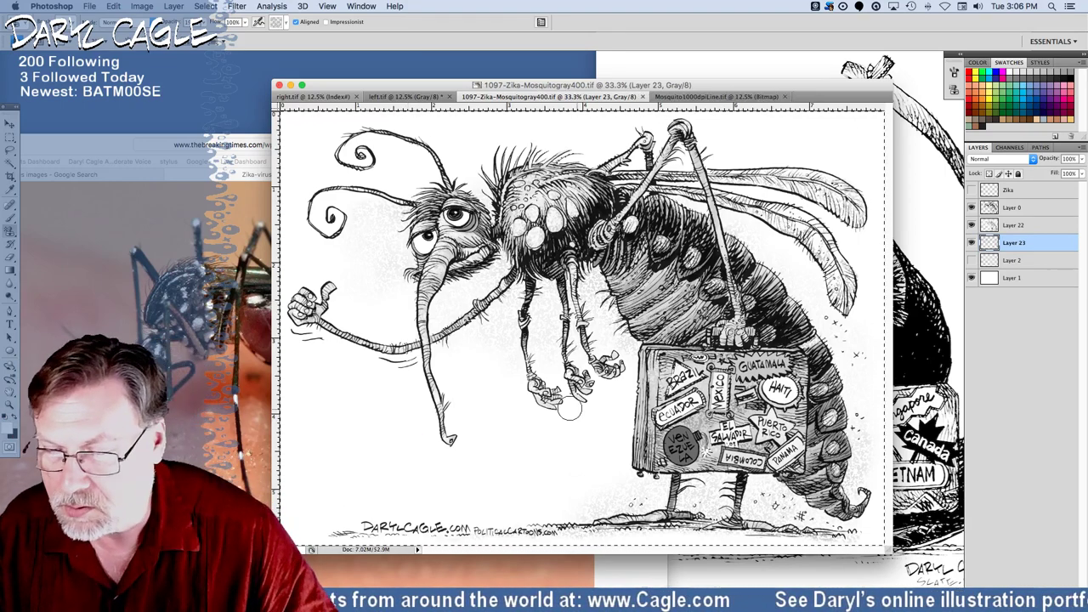
# Merge all the visible layers into one, leaving the hidden Zika layer and Layer 2 separate.
pyautogui.click(1085, 150)
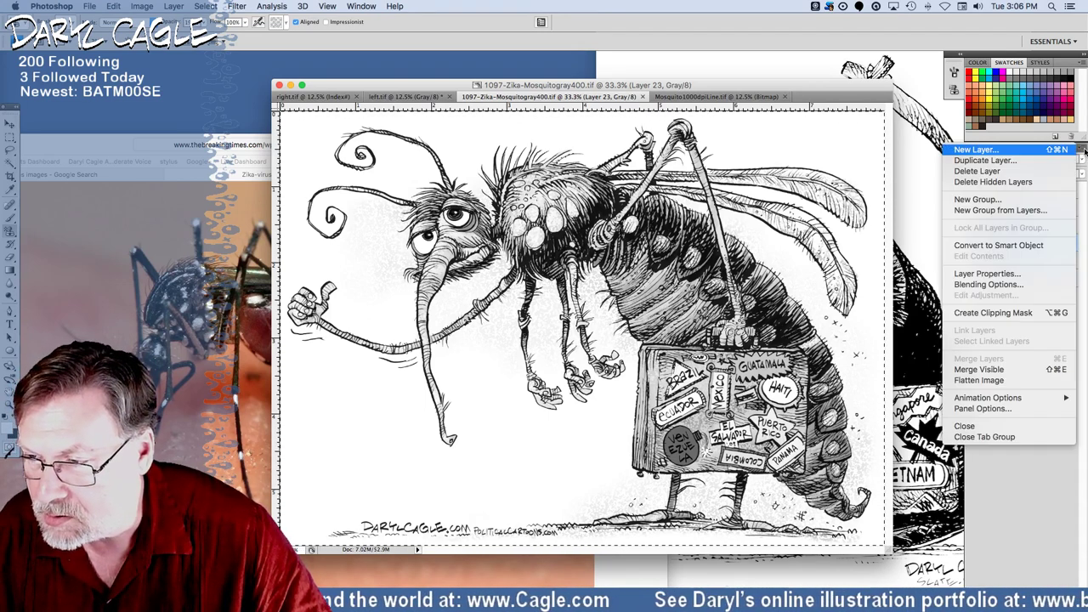
pyautogui.click(1007, 374)
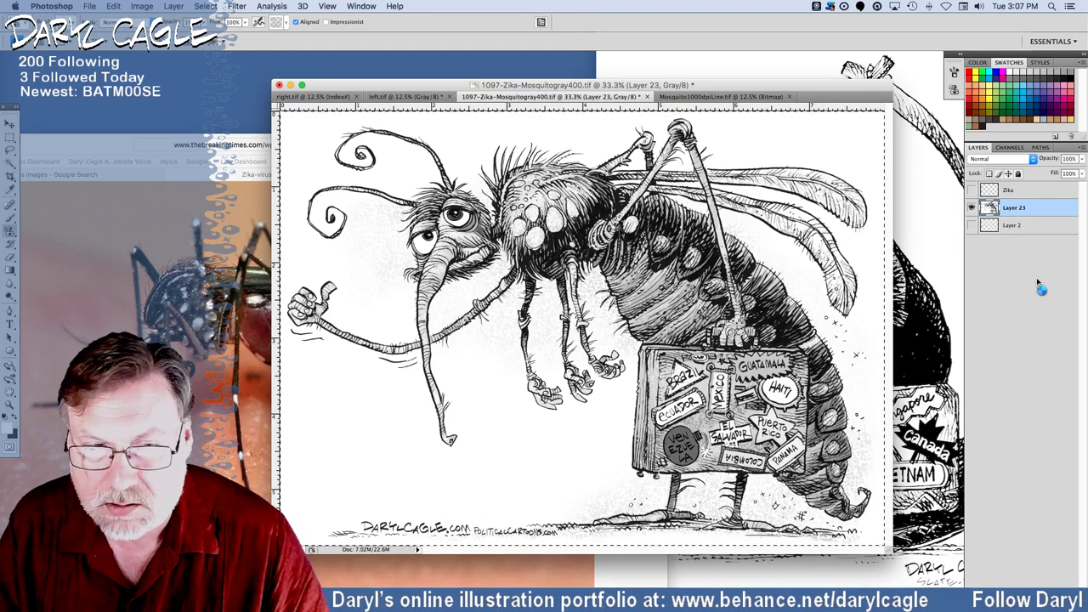
# Save the merged grayscale file, and save a copy as 1097B-Zika-Mosquitogray400.tif in the 2000files folder in TIFF format.
pyautogui.press('super+s')
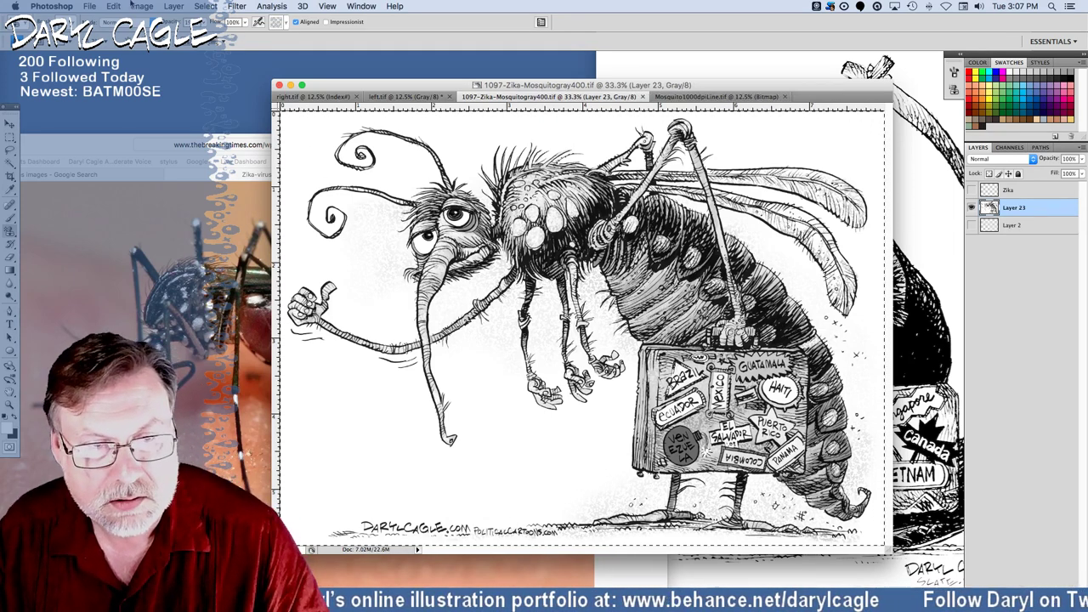
pyautogui.click(141, 6)
pyautogui.click(146, 10)
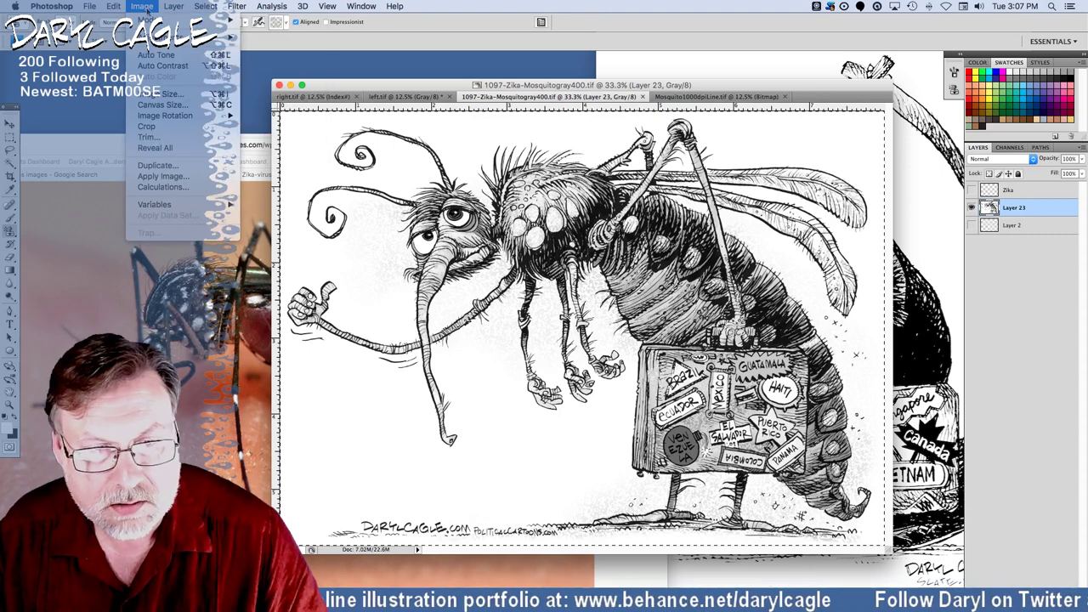
pyautogui.click(91, 6)
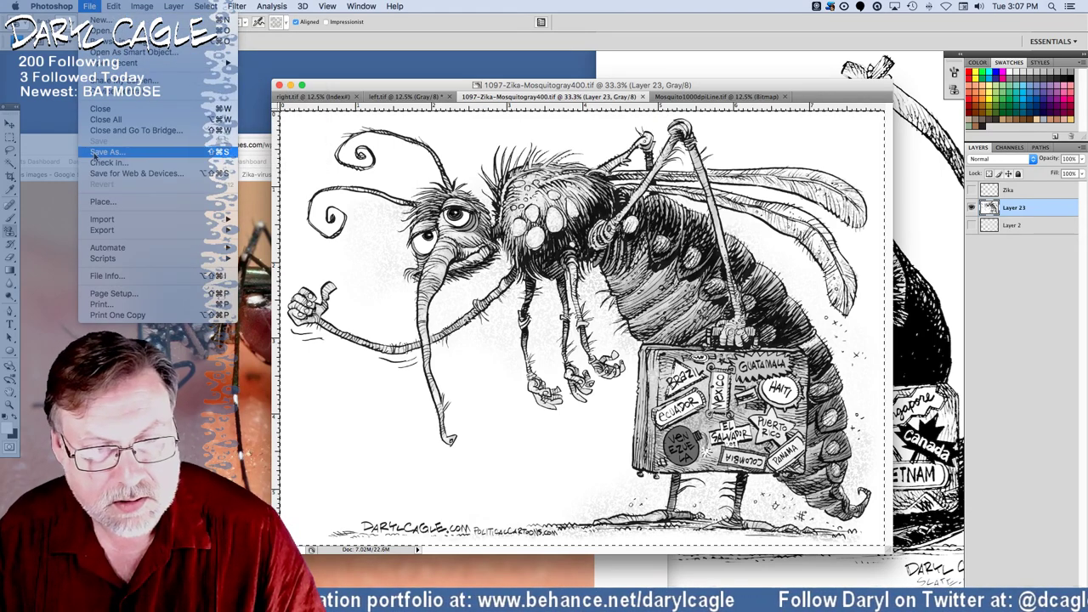
pyautogui.click(96, 153)
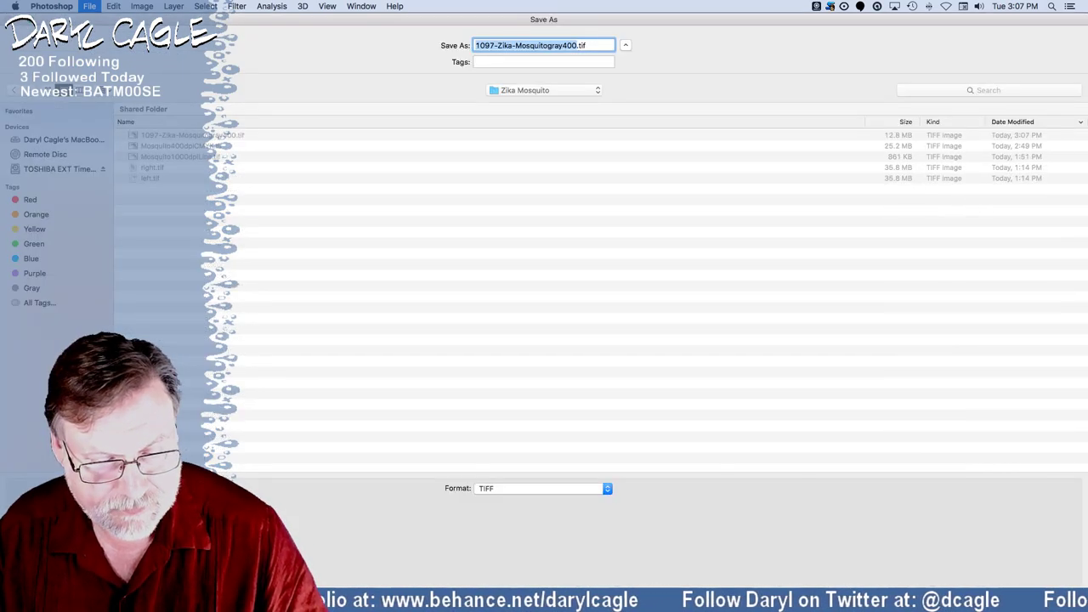
pyautogui.click(511, 90)
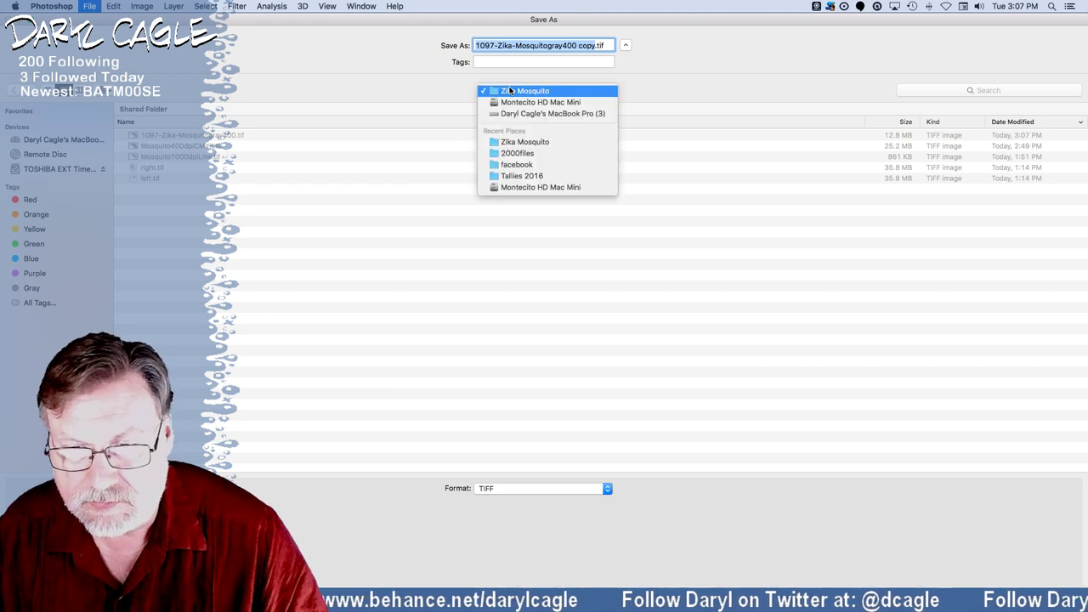
pyautogui.click(510, 154)
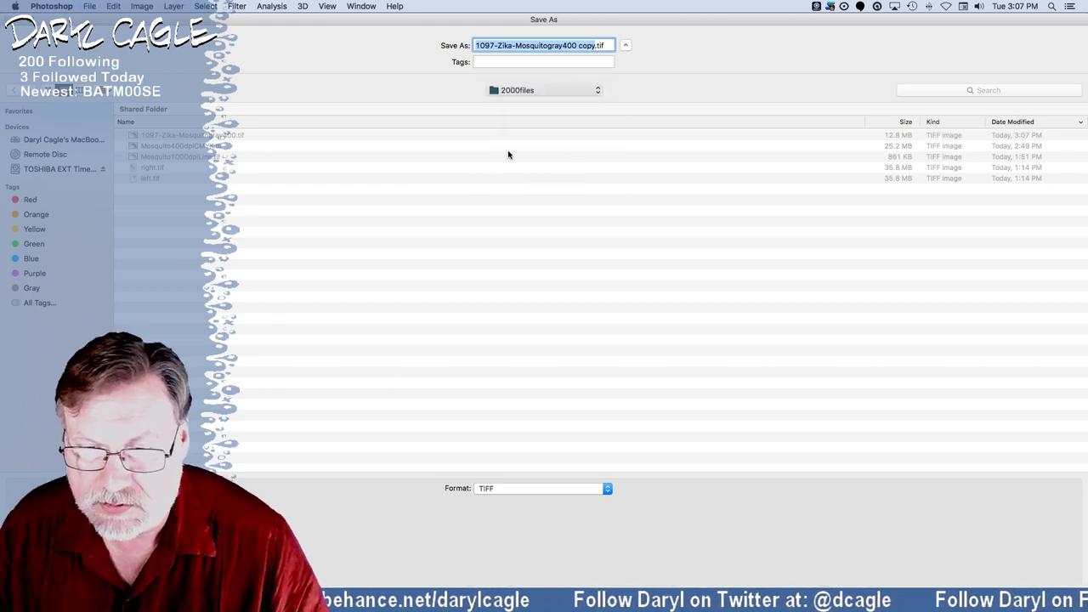
pyautogui.click(495, 46)
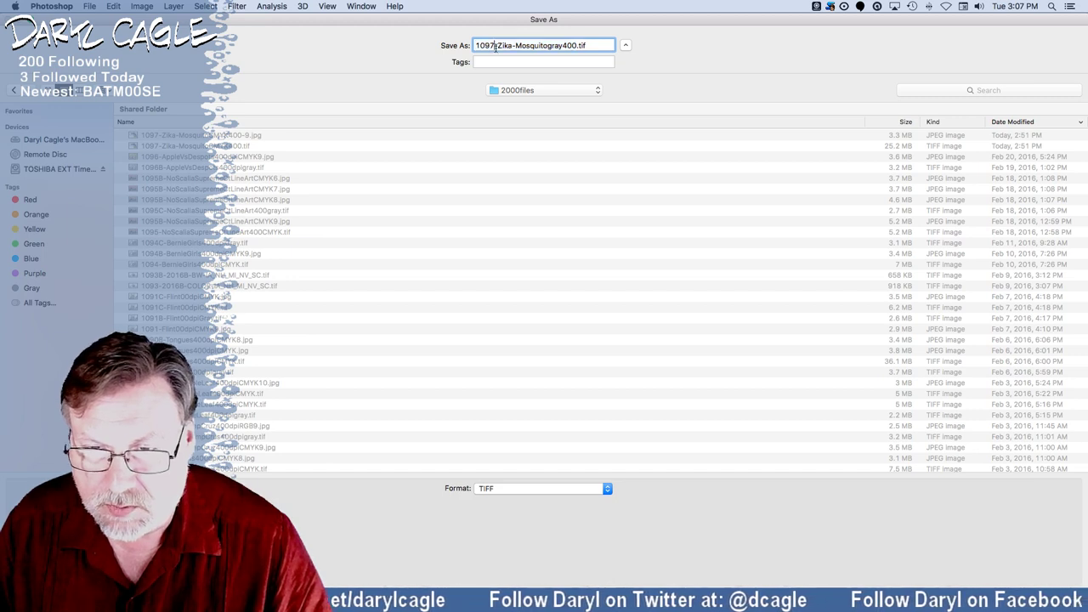
pyautogui.write('B')
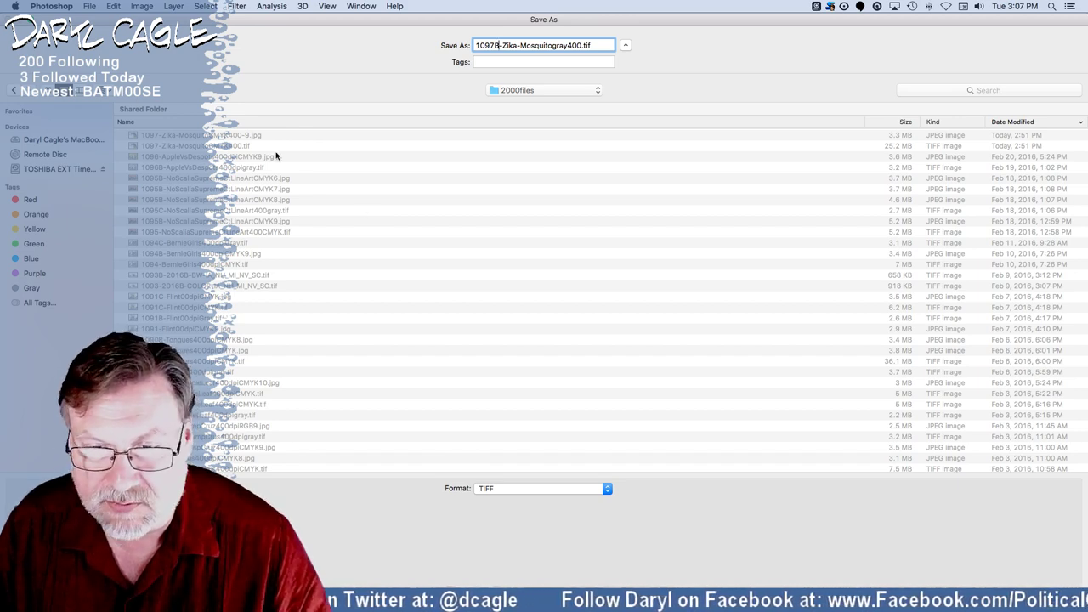
pyautogui.press('Return')
pyautogui.press('Return')
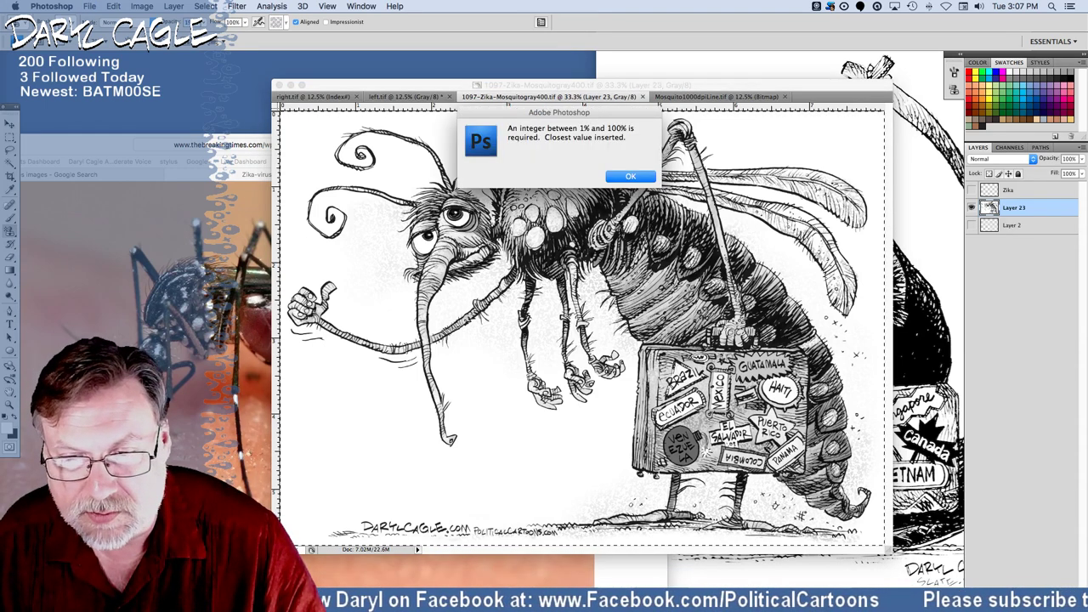
pyautogui.press('Return')
# Check the 2000files folder for the grayscale copy through the save dialog, without saving again.
pyautogui.click(90, 6)
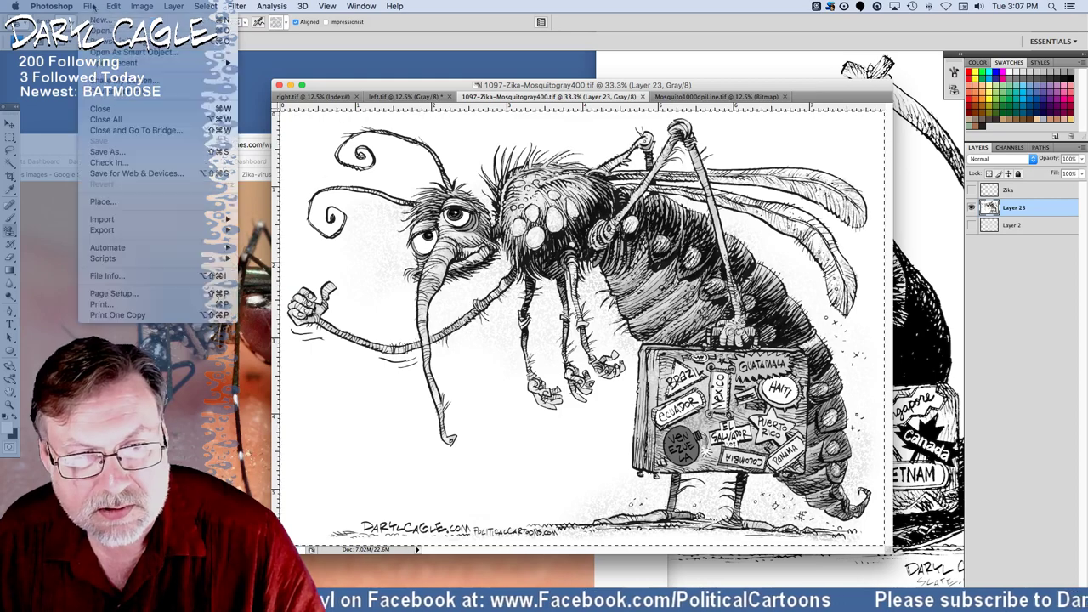
pyautogui.click(103, 152)
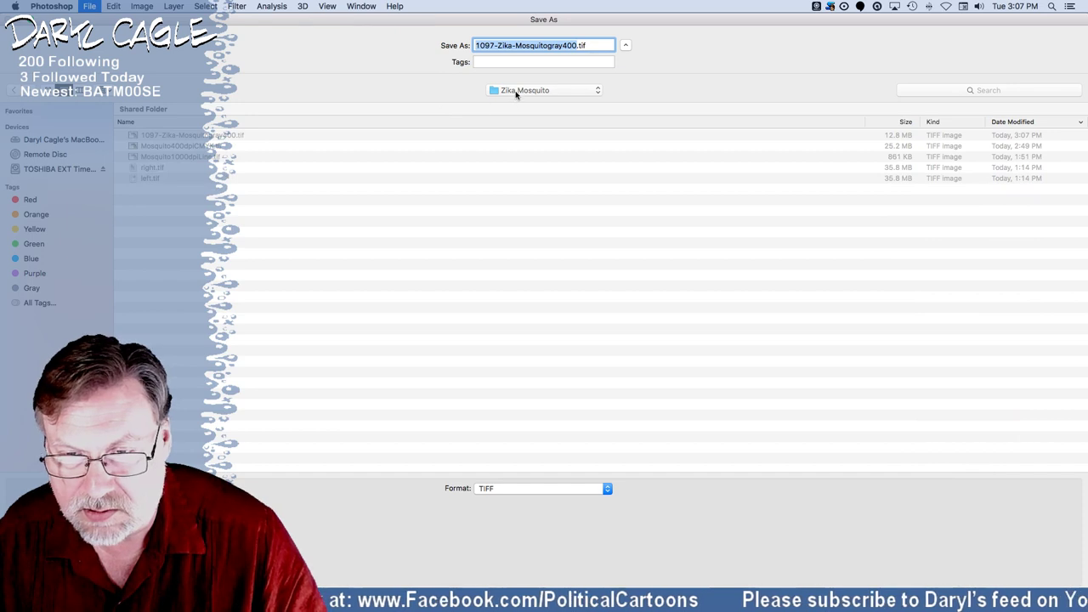
pyautogui.click(516, 95)
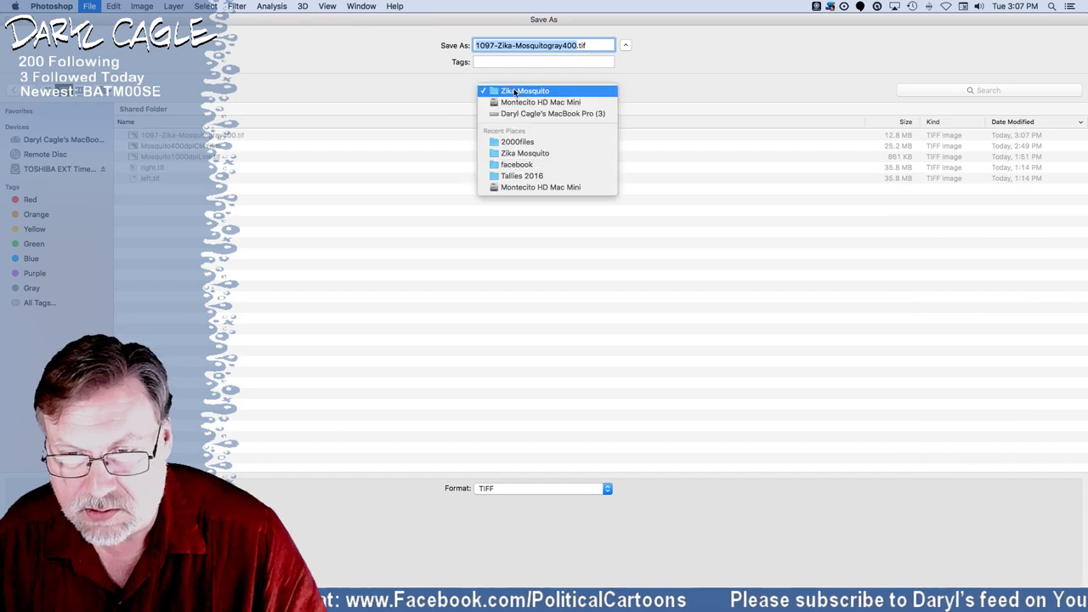
pyautogui.click(493, 142)
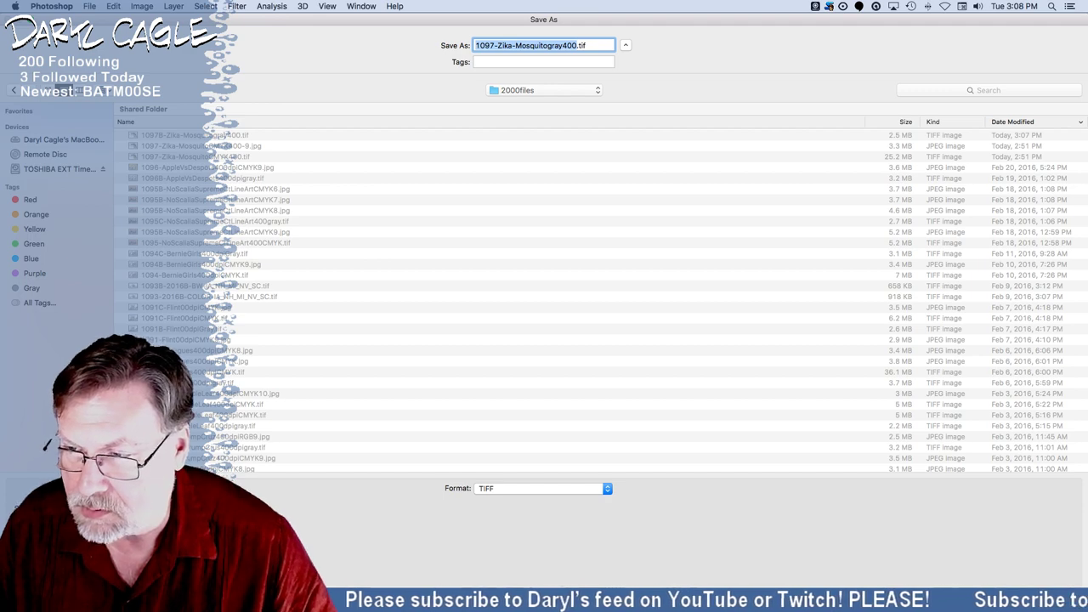
pyautogui.press('Return')
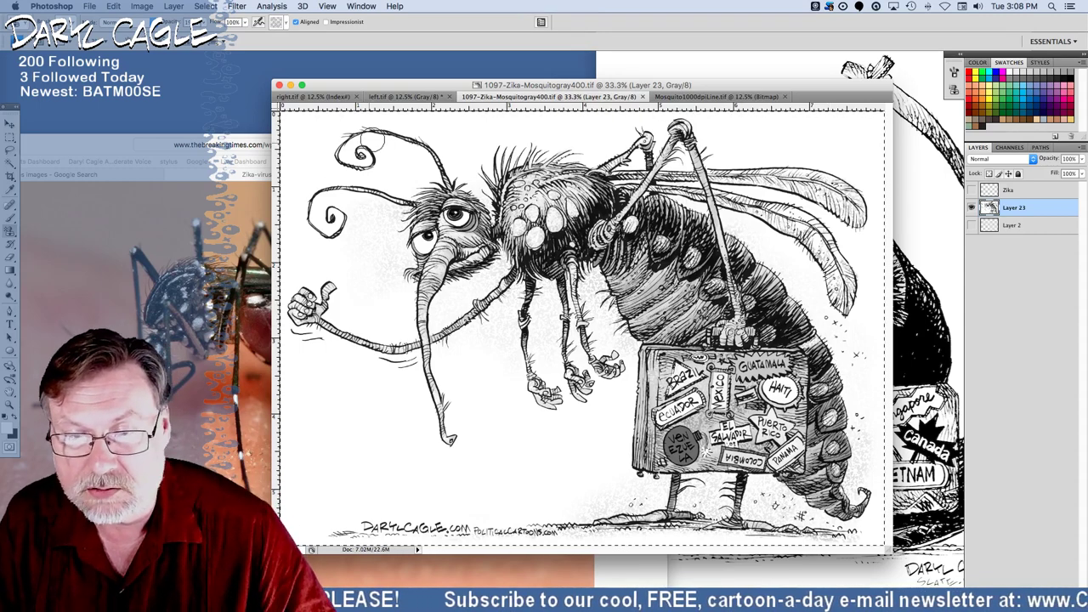
pyautogui.moveTo(382, 88); pyautogui.dragTo(304, 64)
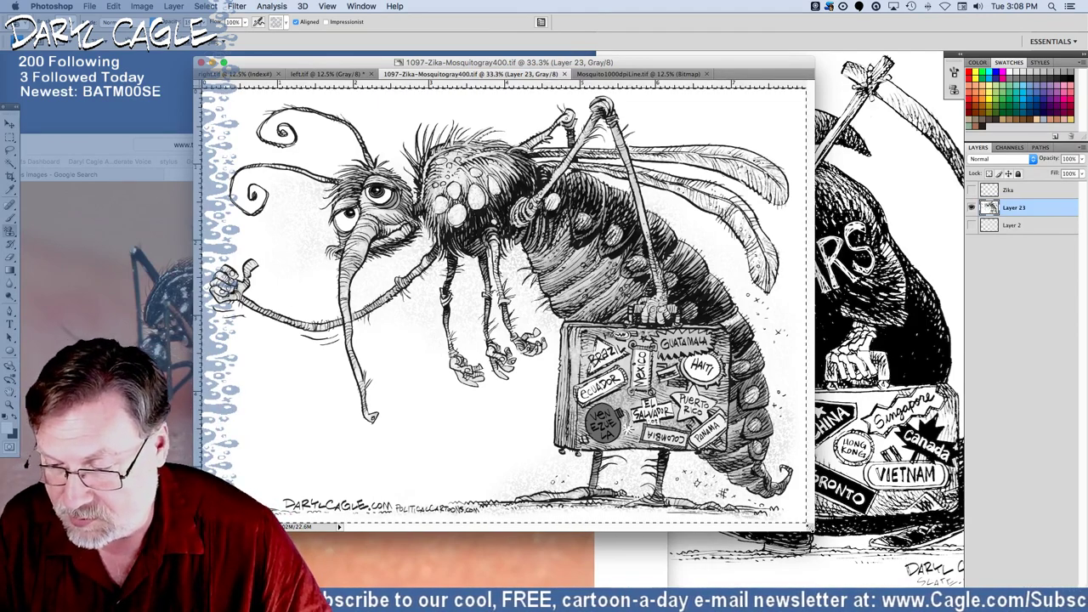
pyautogui.moveTo(813, 530); pyautogui.dragTo(948, 611)
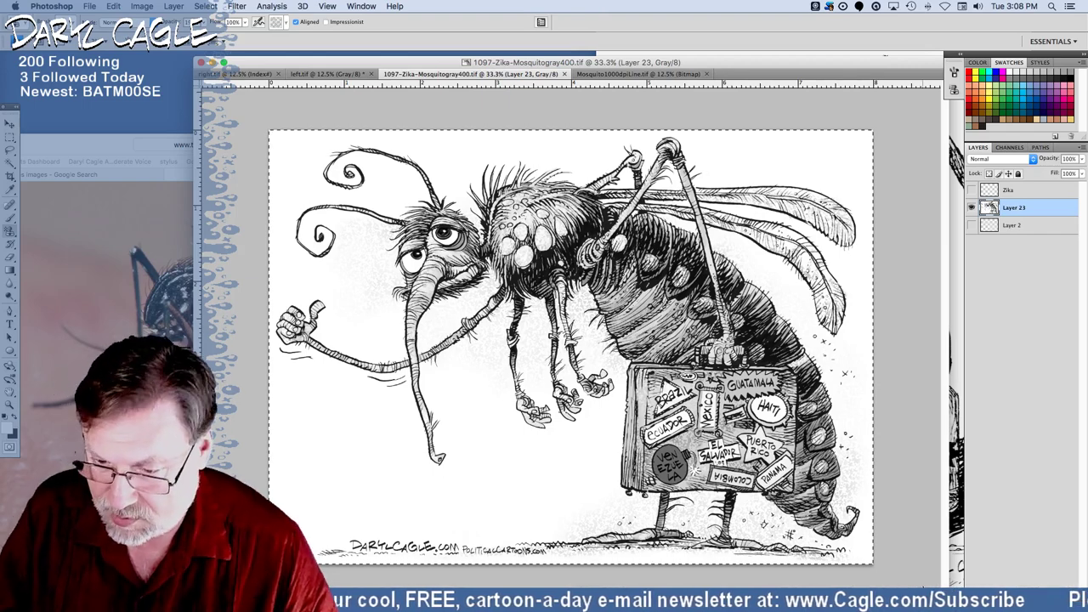
pyautogui.press('super+equal')
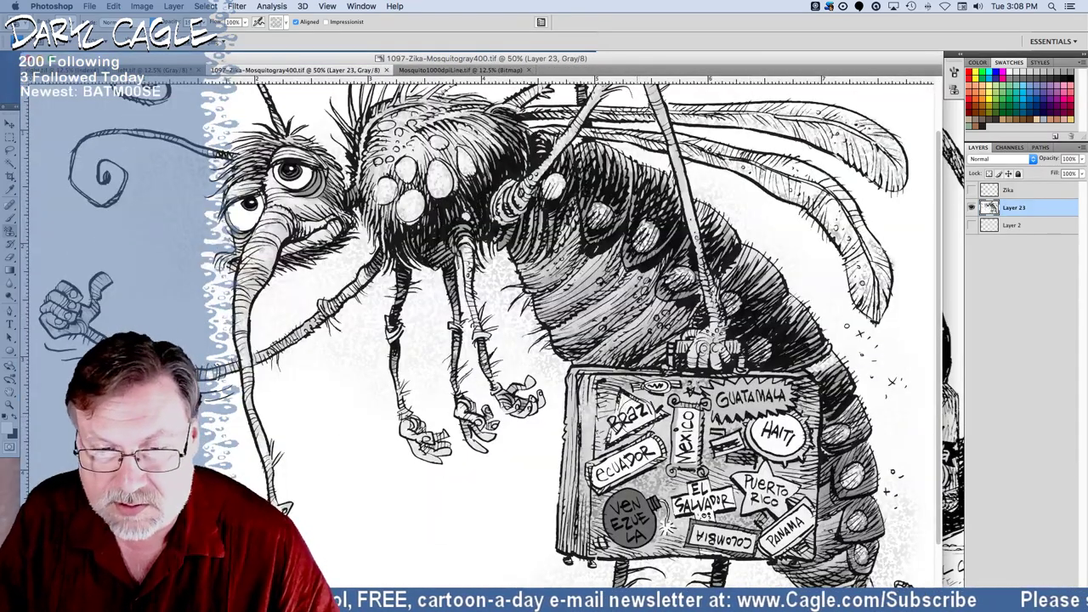
pyautogui.click(327, 6)
pyautogui.press('super+minus')
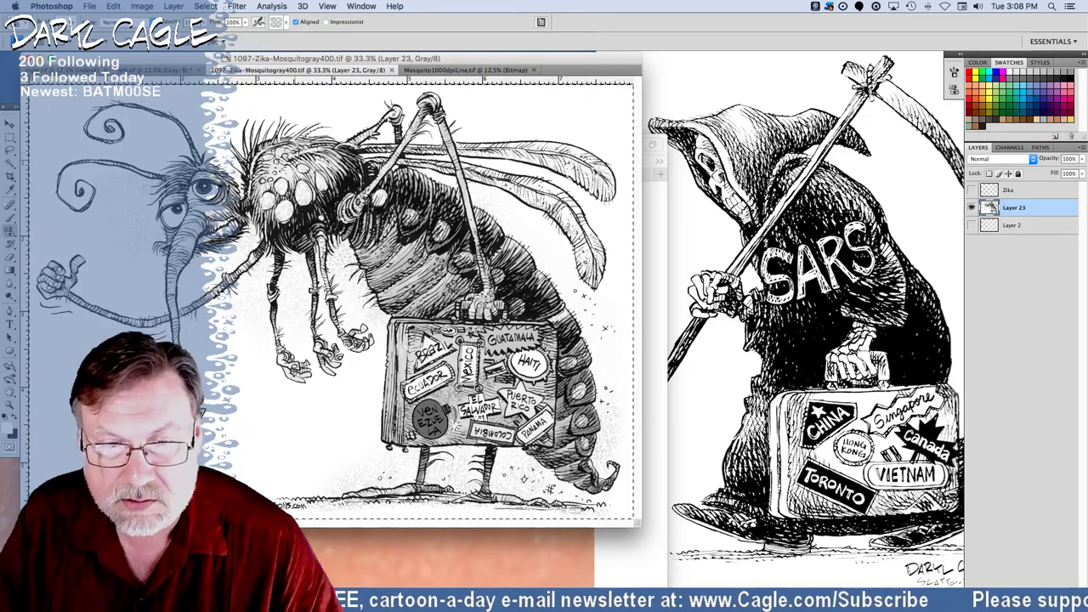
# Close the 578-SARS_Traveling.tif reference image in Preview and return to the grayscale mosquito in Photoshop.
pyautogui.moveTo(185, 58); pyautogui.dragTo(117, 96)
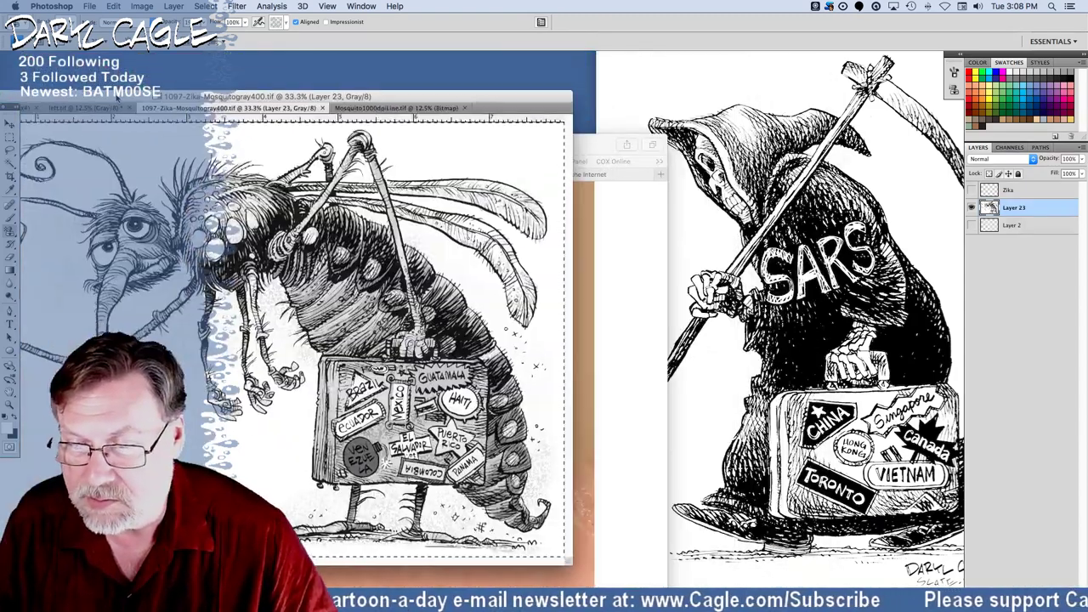
pyautogui.click(802, 352)
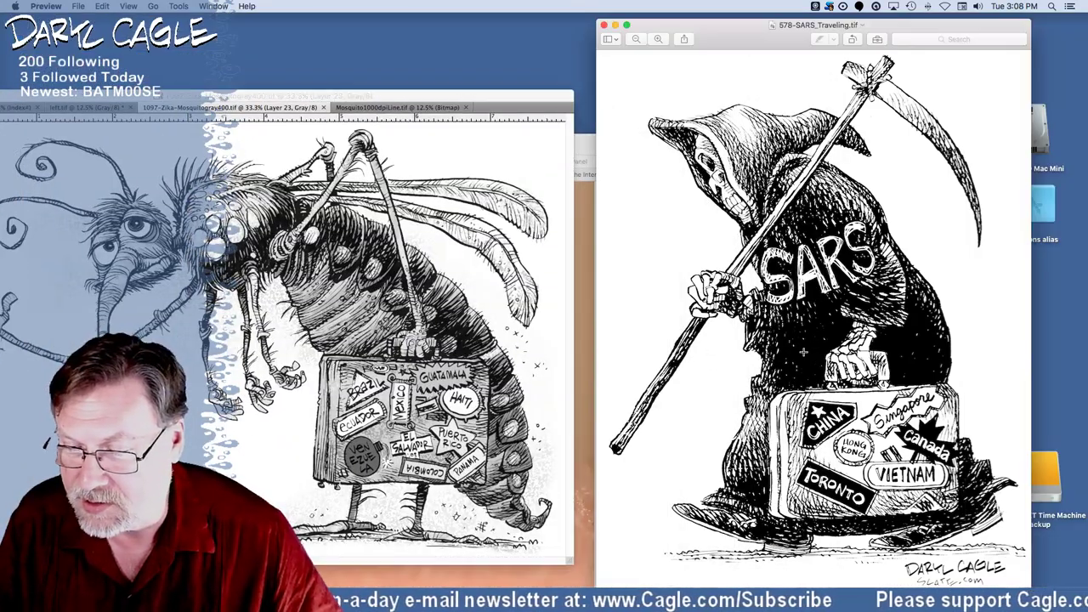
pyautogui.click(604, 27)
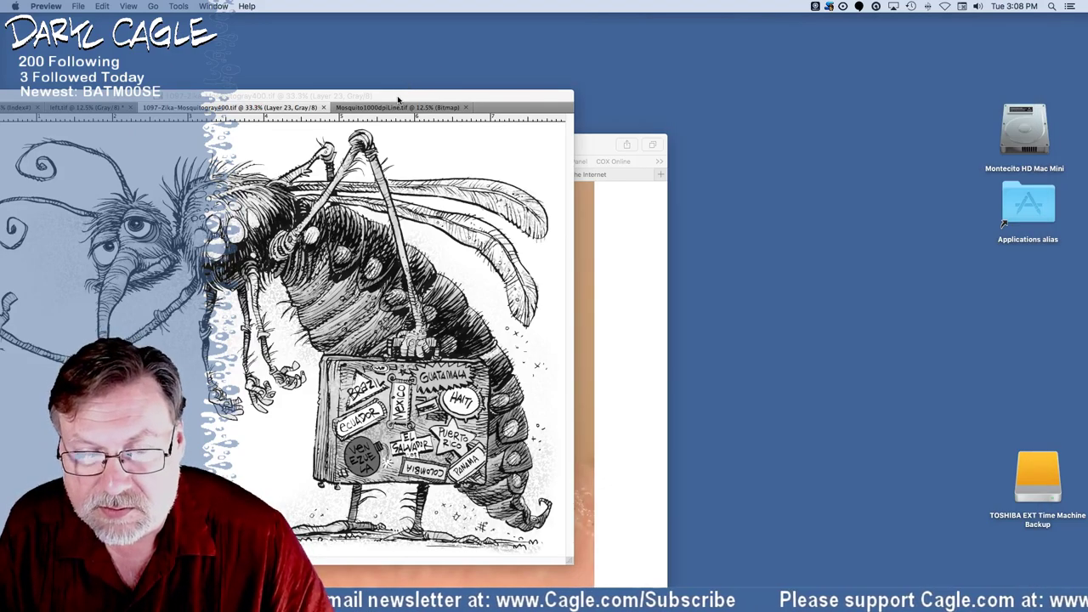
pyautogui.click(399, 102)
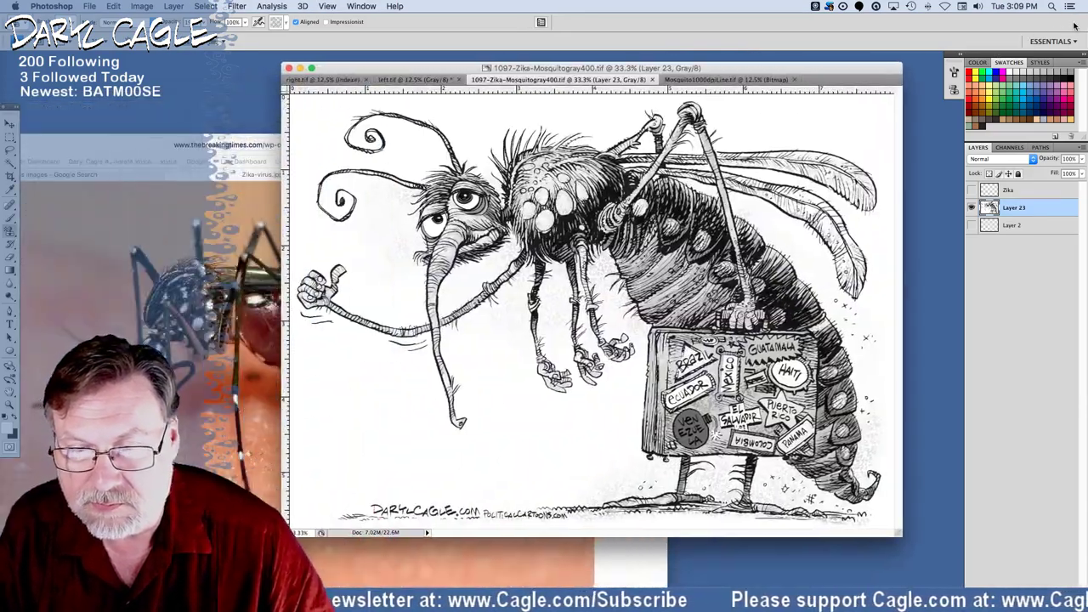
pyautogui.press('super+a')
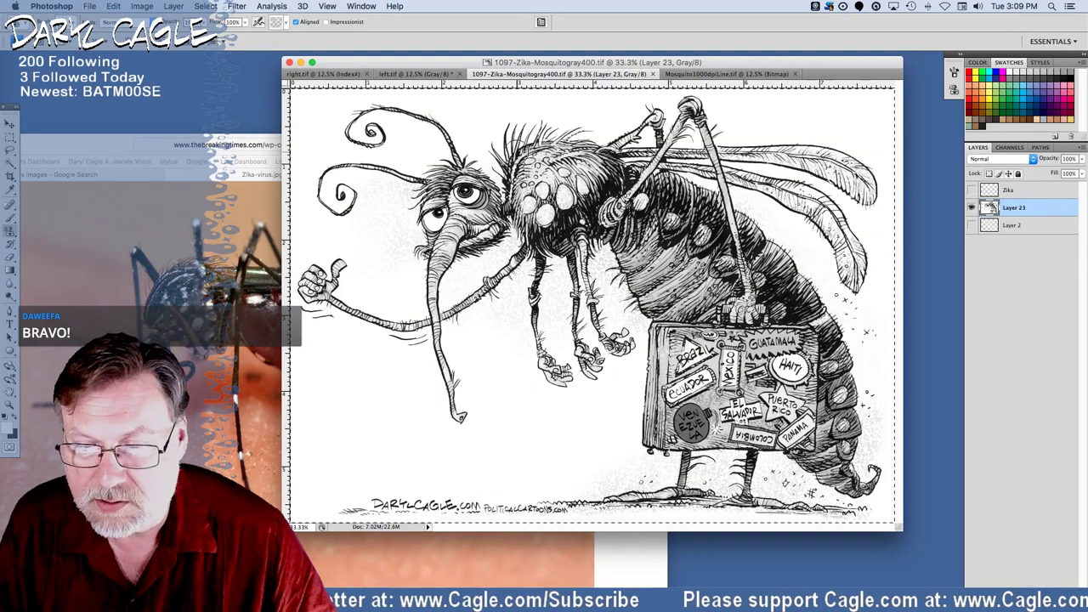
# View the 1000 dpi line art against the grayscale version, and open Mosquito400dpiCMYK.tif from the Zika Mosquito folder.
pyautogui.click(701, 76)
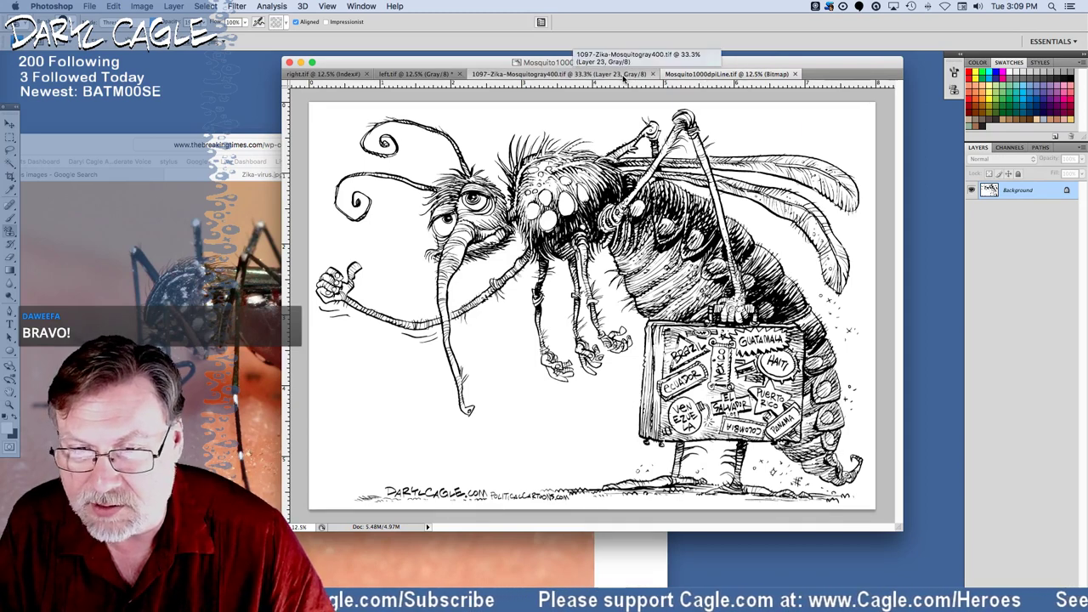
pyautogui.click(624, 76)
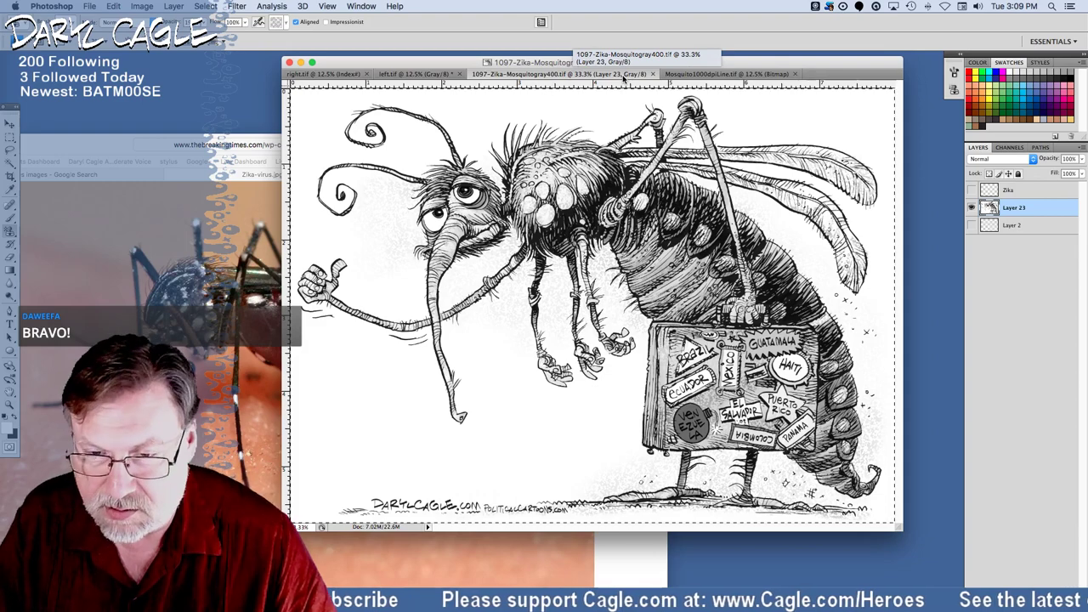
pyautogui.press('super+shift+s')
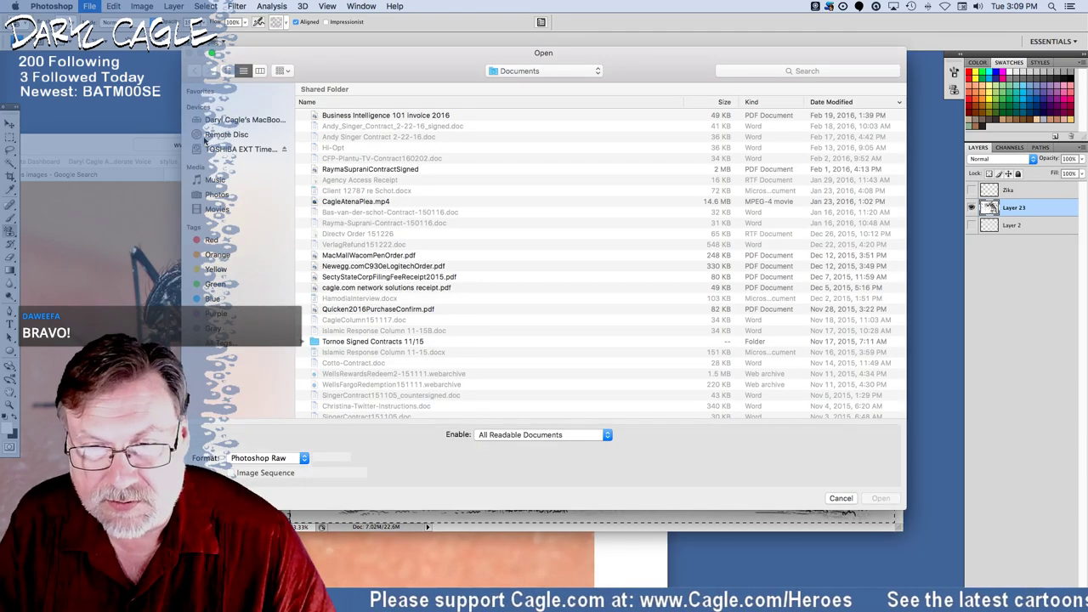
pyautogui.click(508, 73)
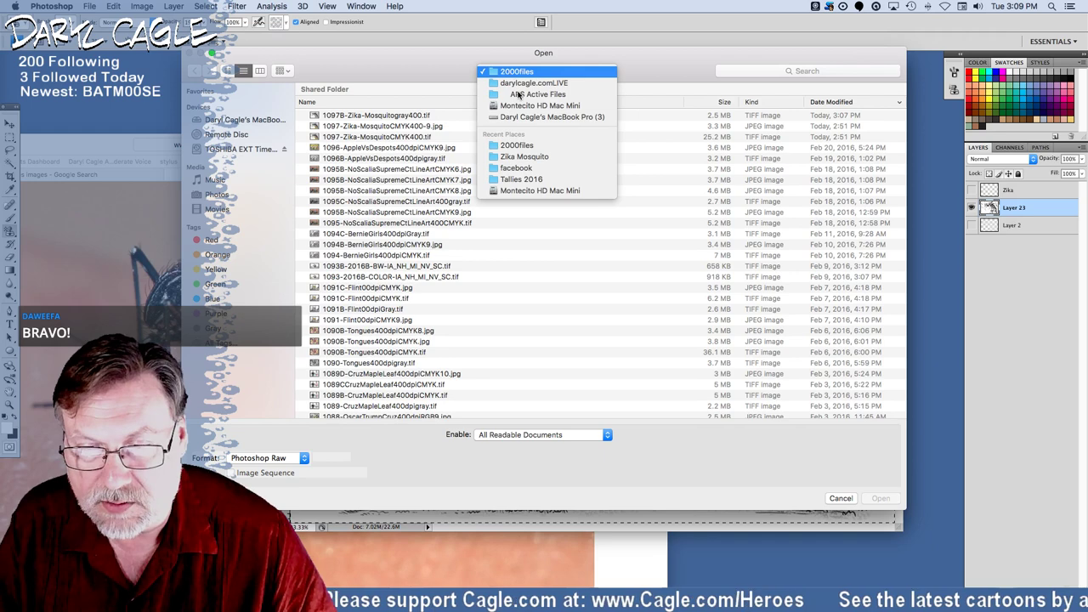
pyautogui.click(506, 157)
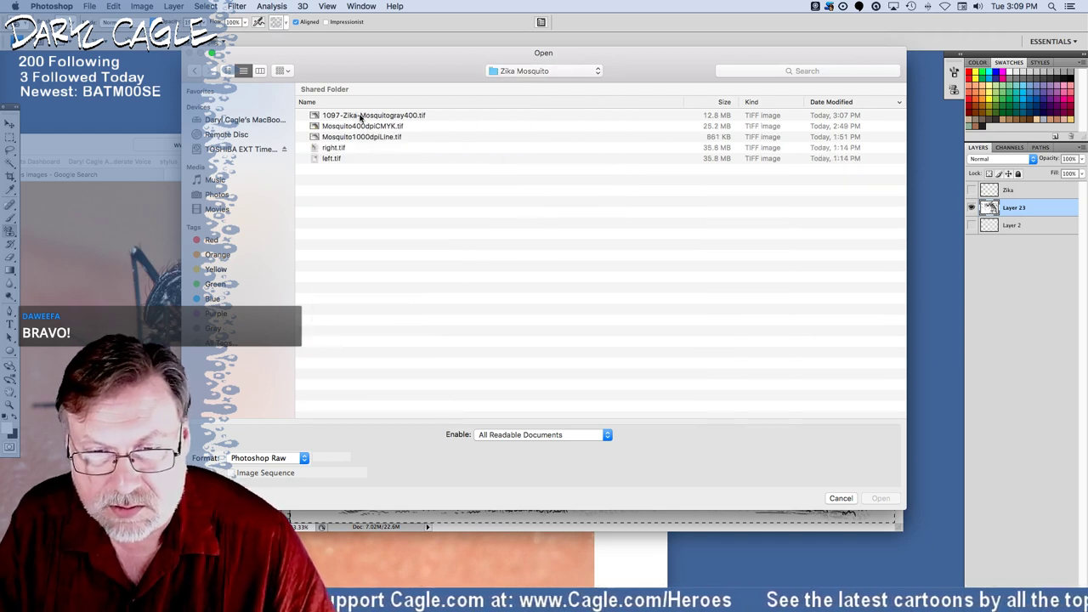
pyautogui.doubleClick(366, 128)
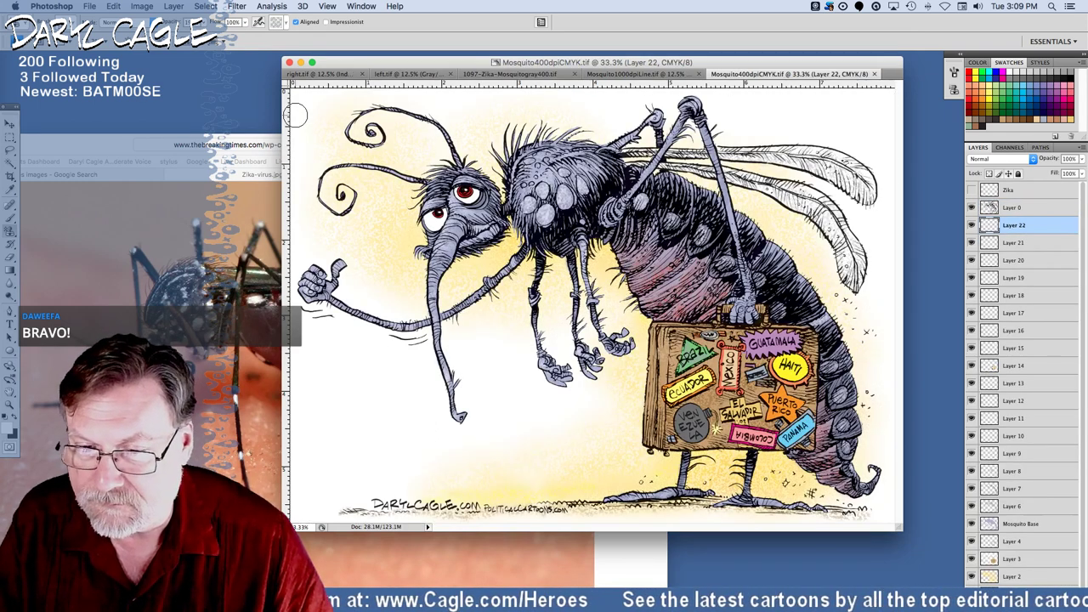
# Compare the line art, color and grayscale versions of the mosquito cartoon by switching between the open documents.
pyautogui.click(604, 77)
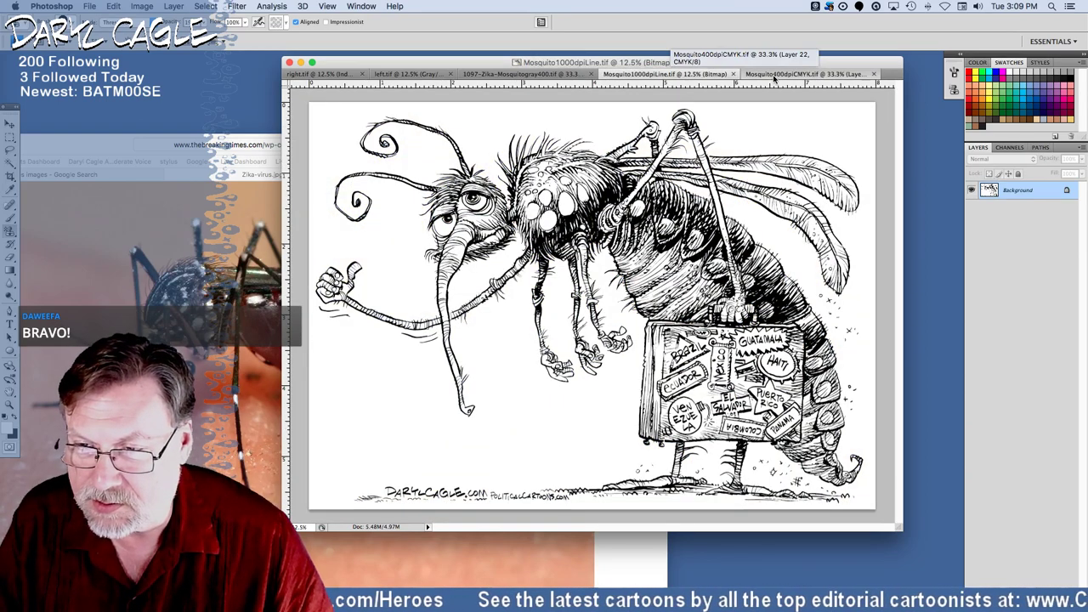
pyautogui.hotkey('ctrl', 'Tab')
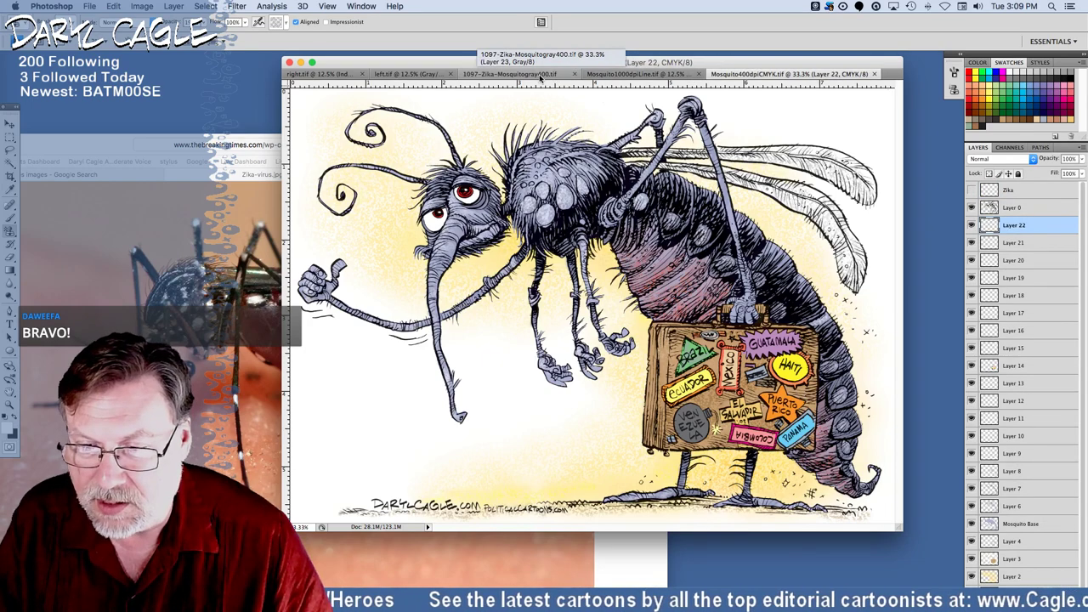
pyautogui.click(541, 76)
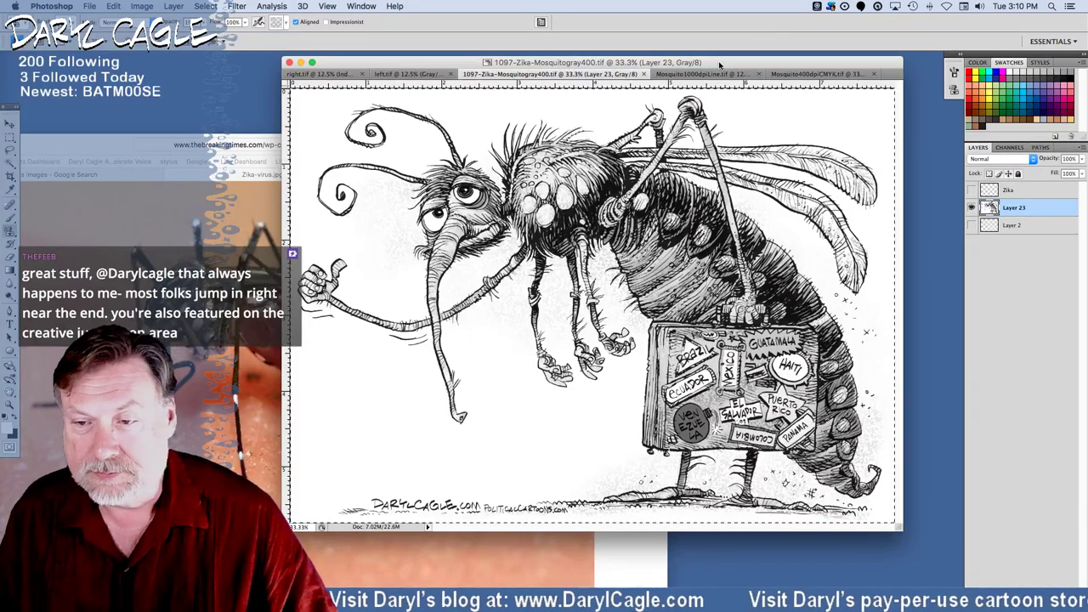
pyautogui.moveTo(720, 65); pyautogui.dragTo(768, 136)
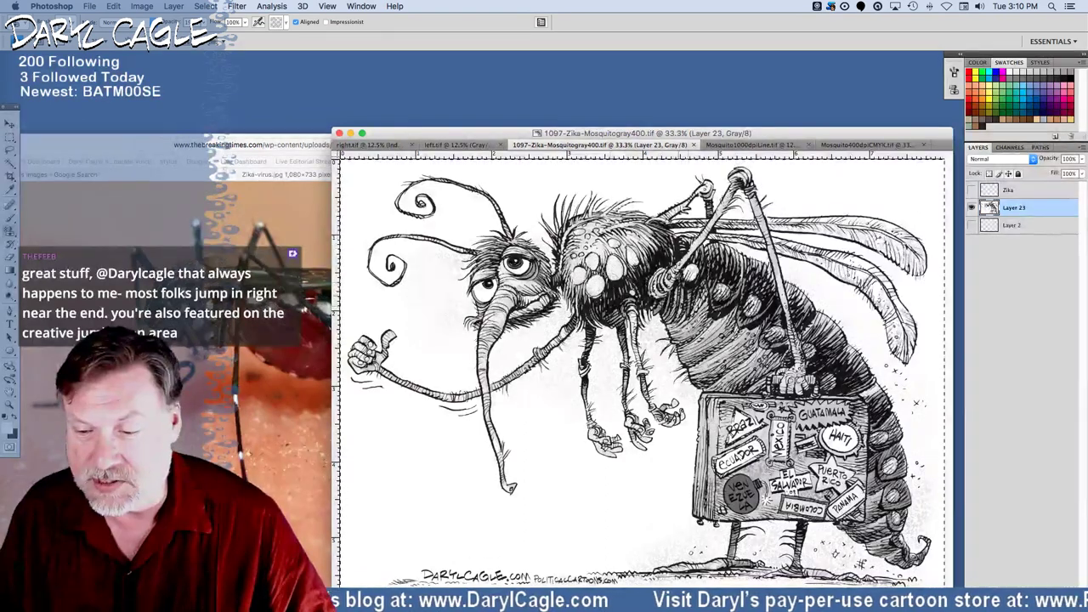
pyautogui.moveTo(495, 136); pyautogui.dragTo(491, 123)
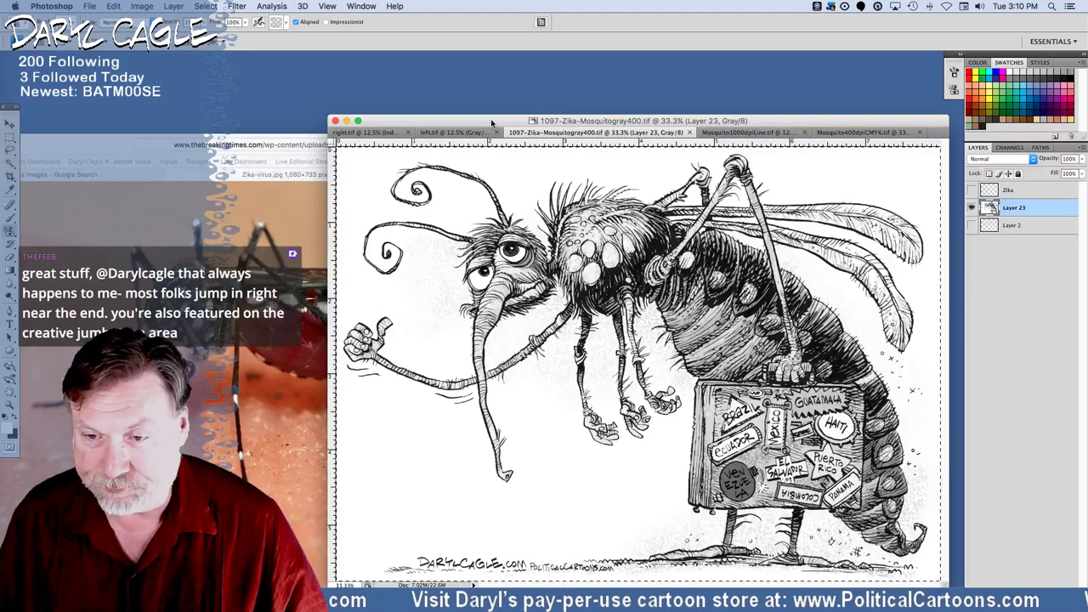
pyautogui.click(837, 133)
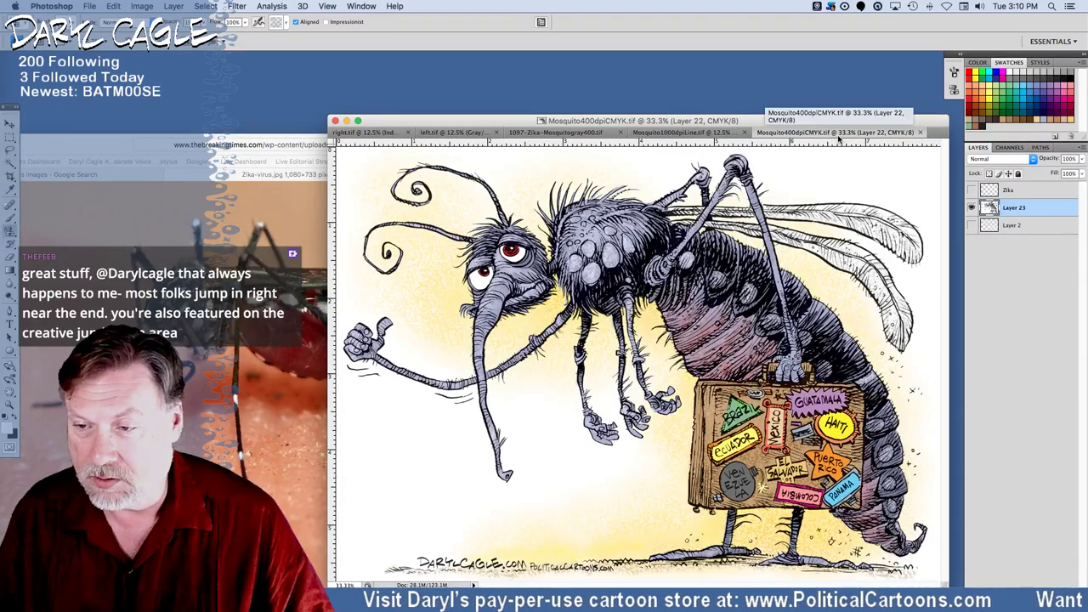